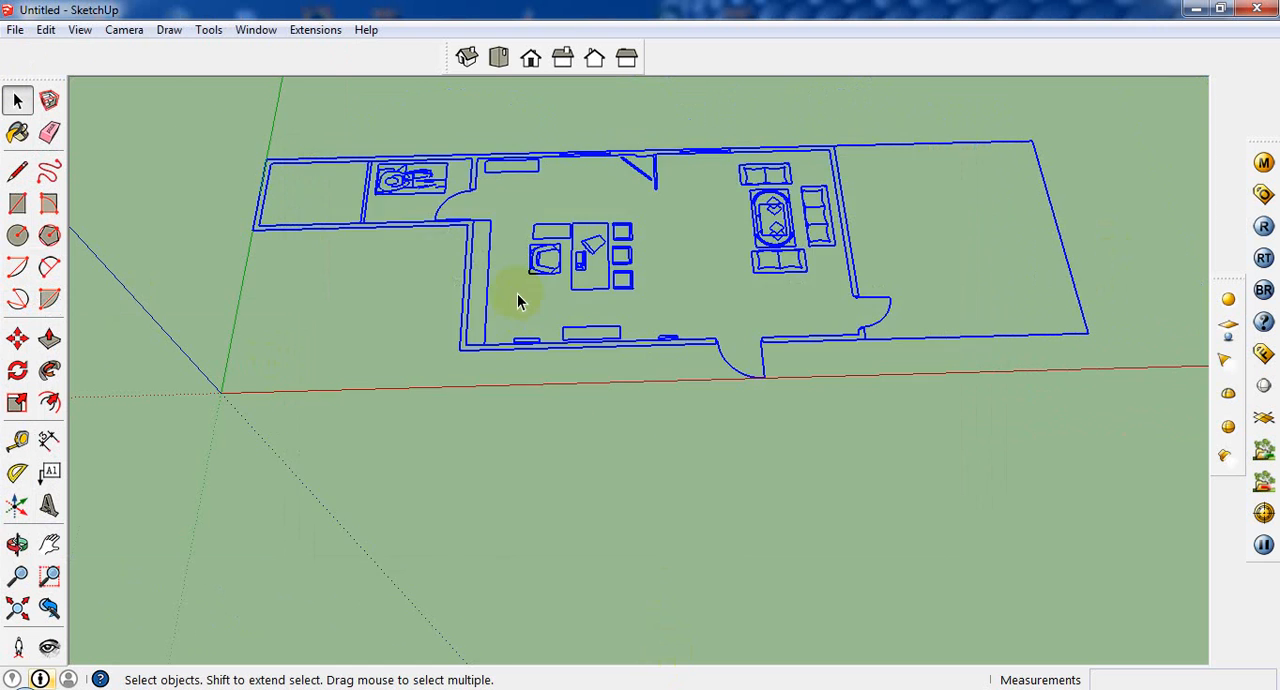
Step: Select all of the imported floor plan linework and make it a single group
{"action": "scroll", "coordinate": [531, 294], "scroll_direction": "up", "scroll_amount": 3}
{"action": "scroll", "coordinate": [540, 320], "scroll_direction": "down", "scroll_amount": 4}
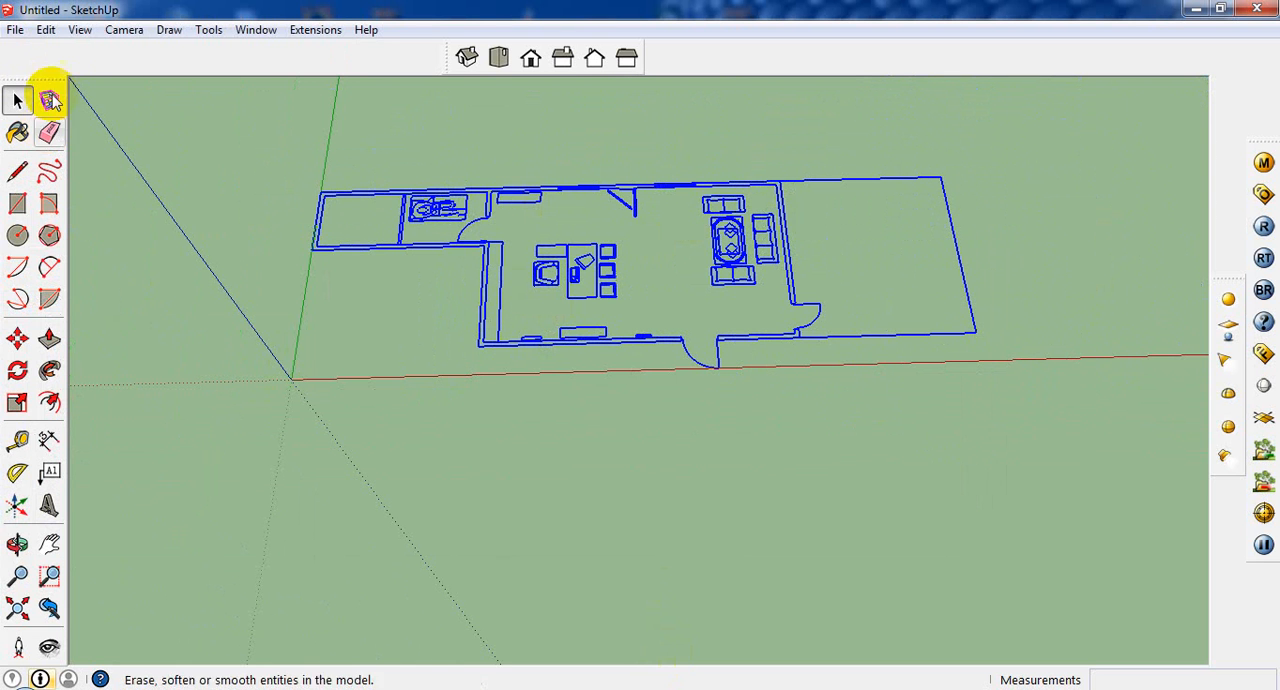
{"action": "left_click", "coordinate": [340, 207]}
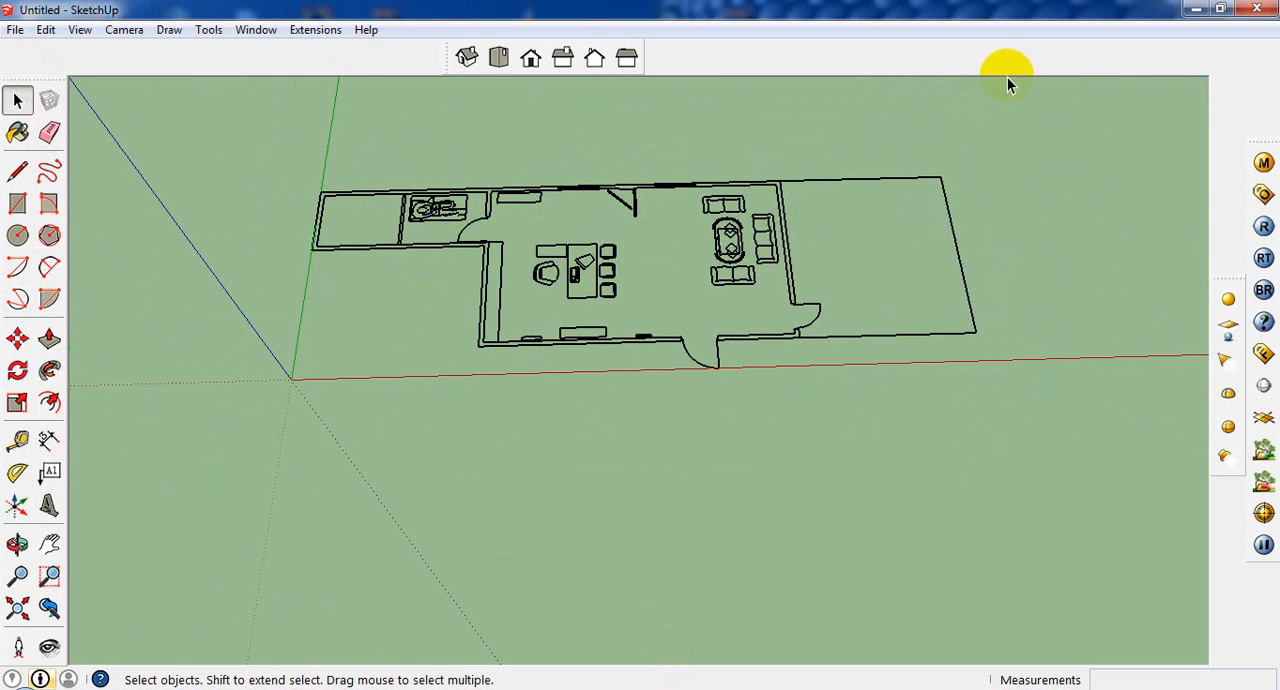
{"action": "left_click", "coordinate": [668, 285]}
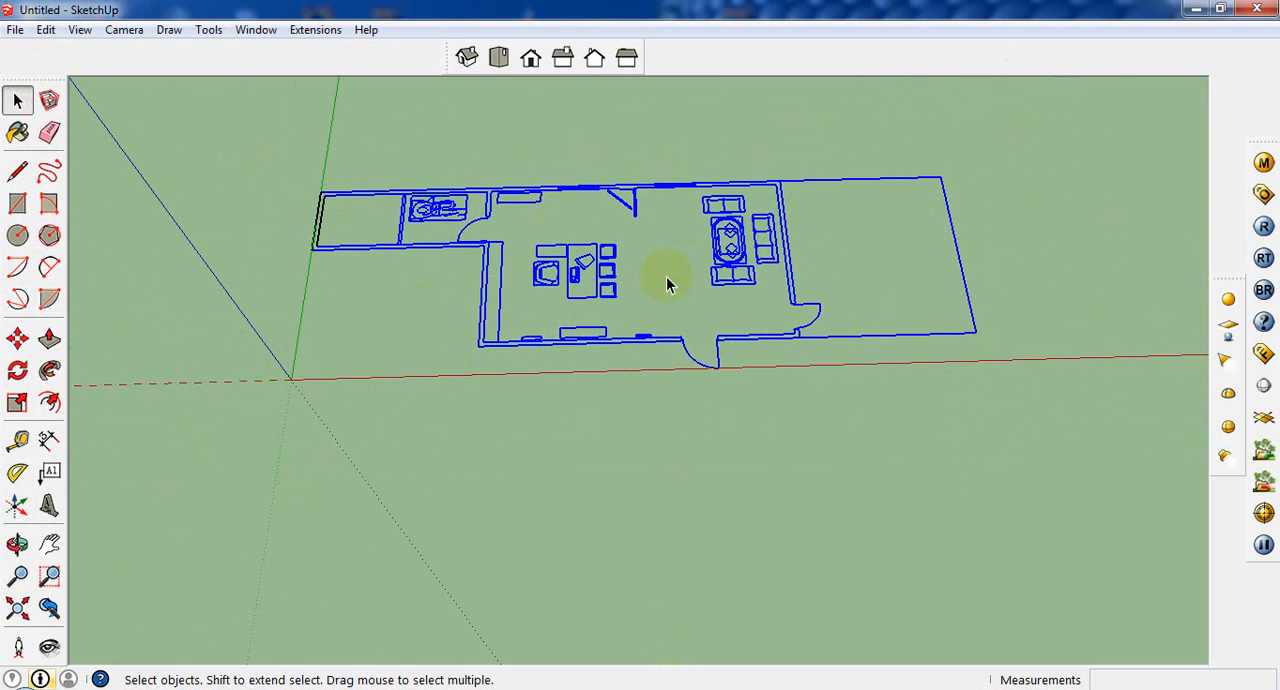
{"action": "right_click", "coordinate": [430, 219]}
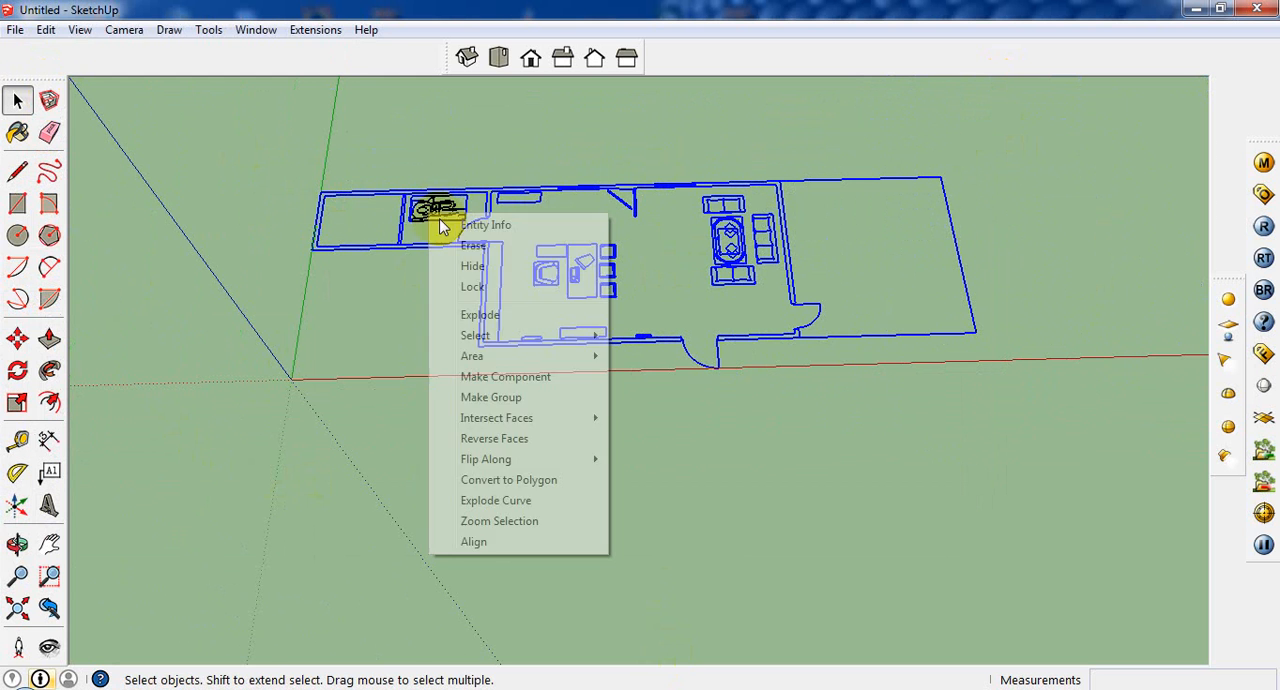
{"action": "left_click", "coordinate": [522, 400]}
Step: Try locking the floor plan group
{"action": "left_click", "coordinate": [46, 29]}
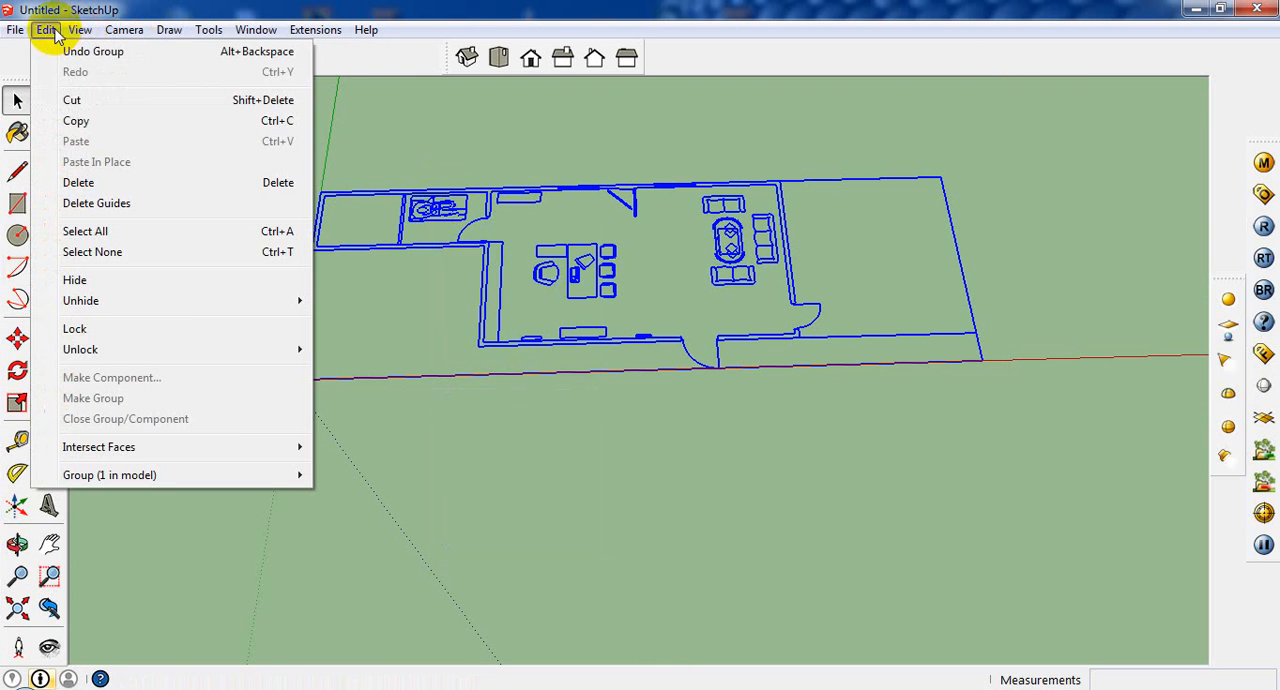
{"action": "left_click", "coordinate": [188, 322]}
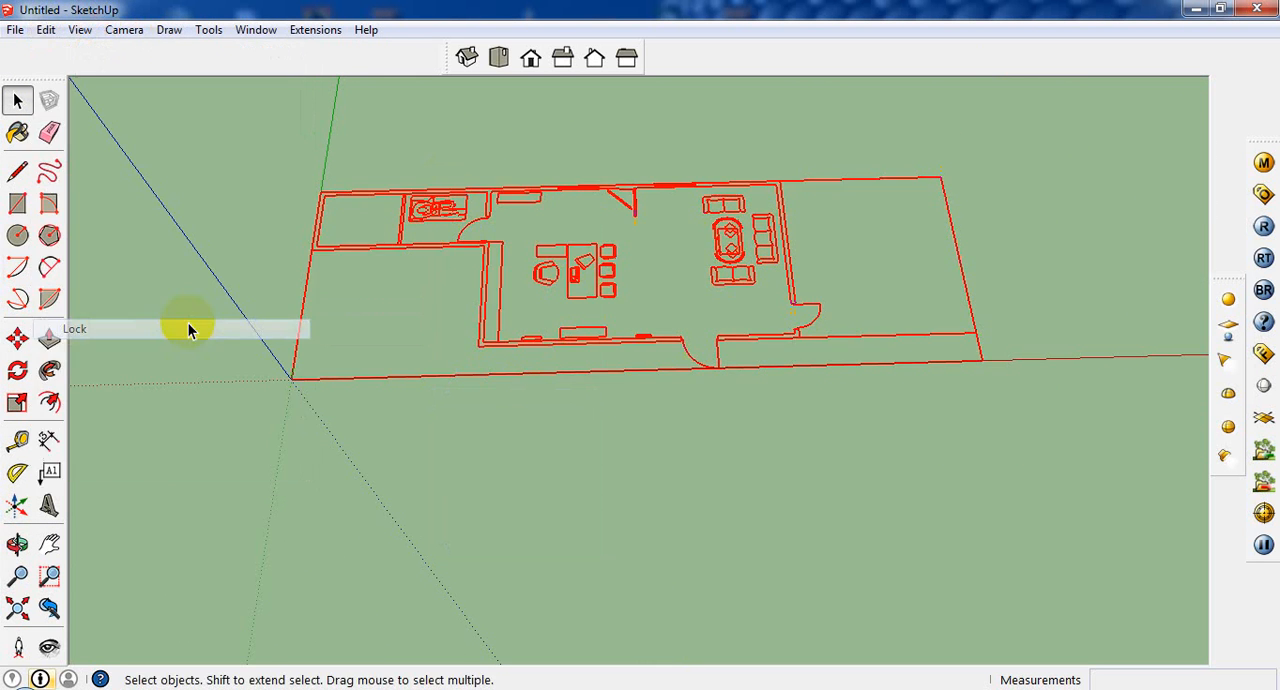
{"action": "left_click", "coordinate": [590, 362]}
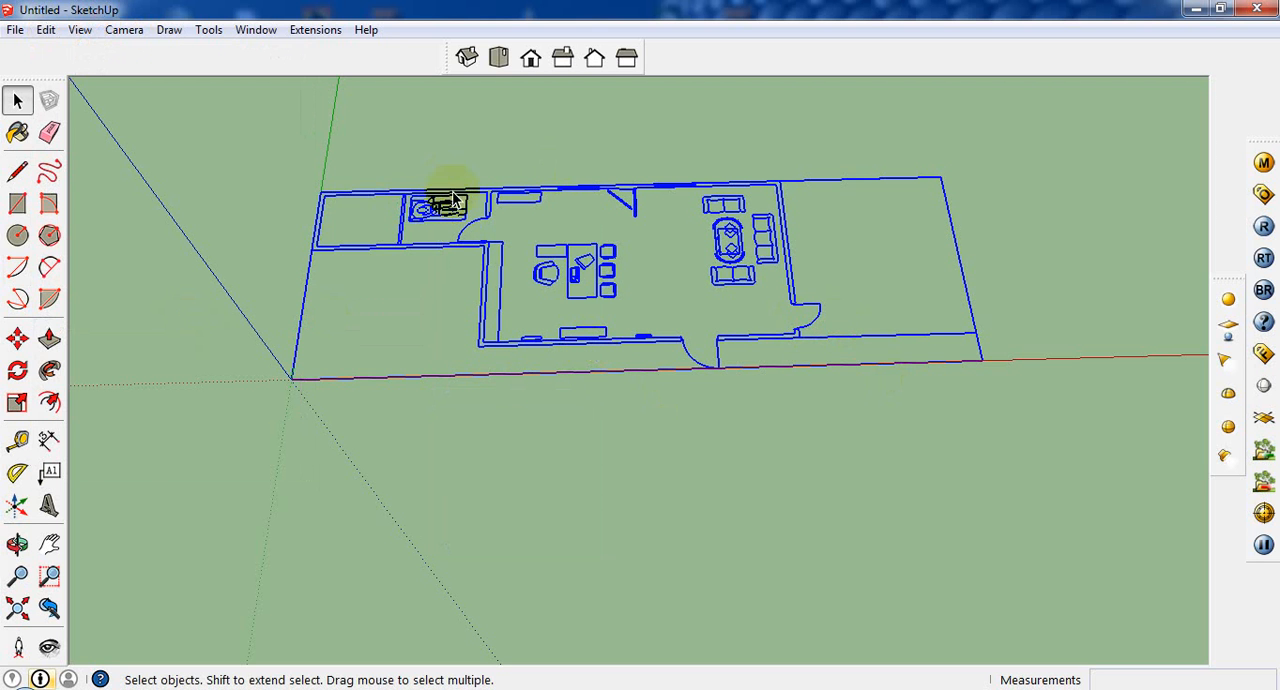
Step: Open the Layers list to review the floor plan's layers, and close it again
{"action": "left_click", "coordinate": [256, 29]}
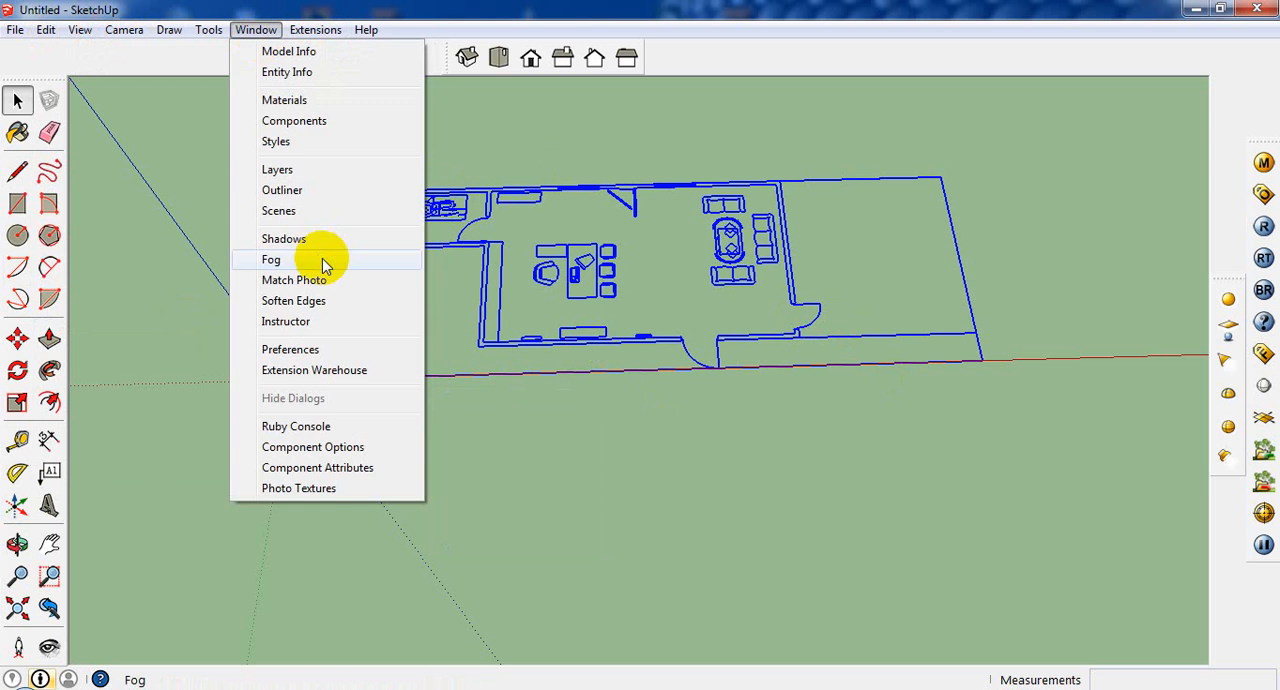
{"action": "left_click", "coordinate": [289, 172]}
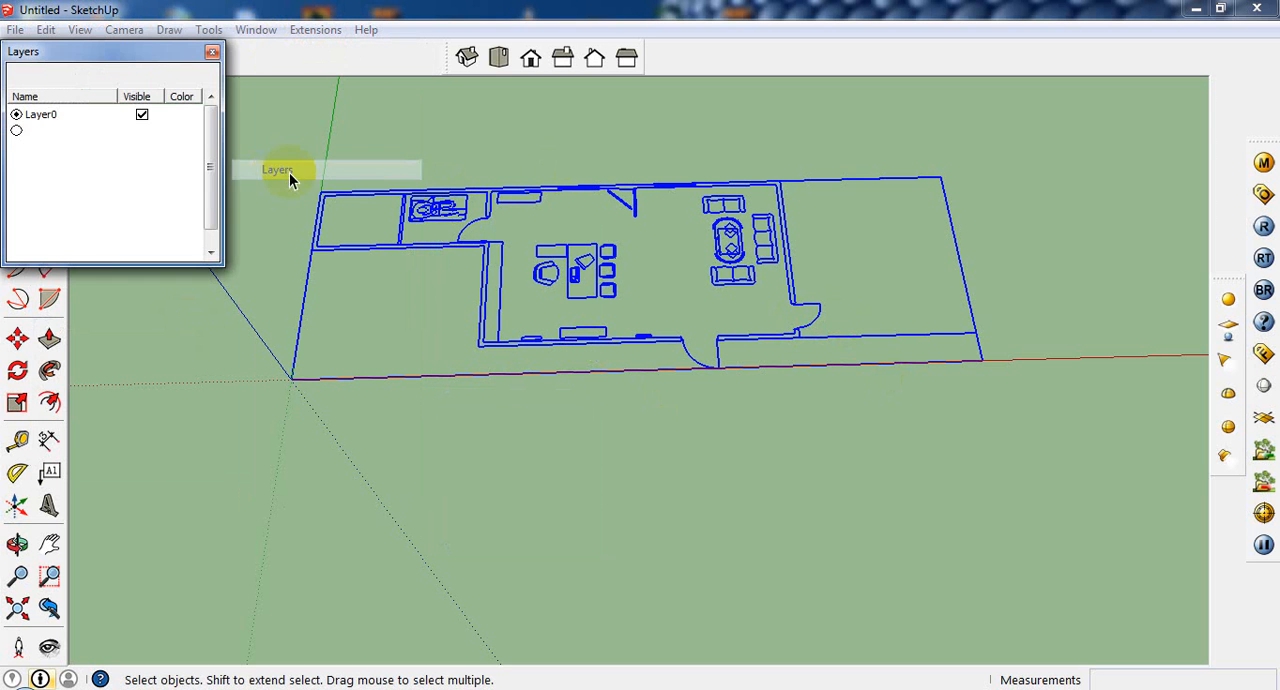
{"action": "left_click", "coordinate": [211, 51]}
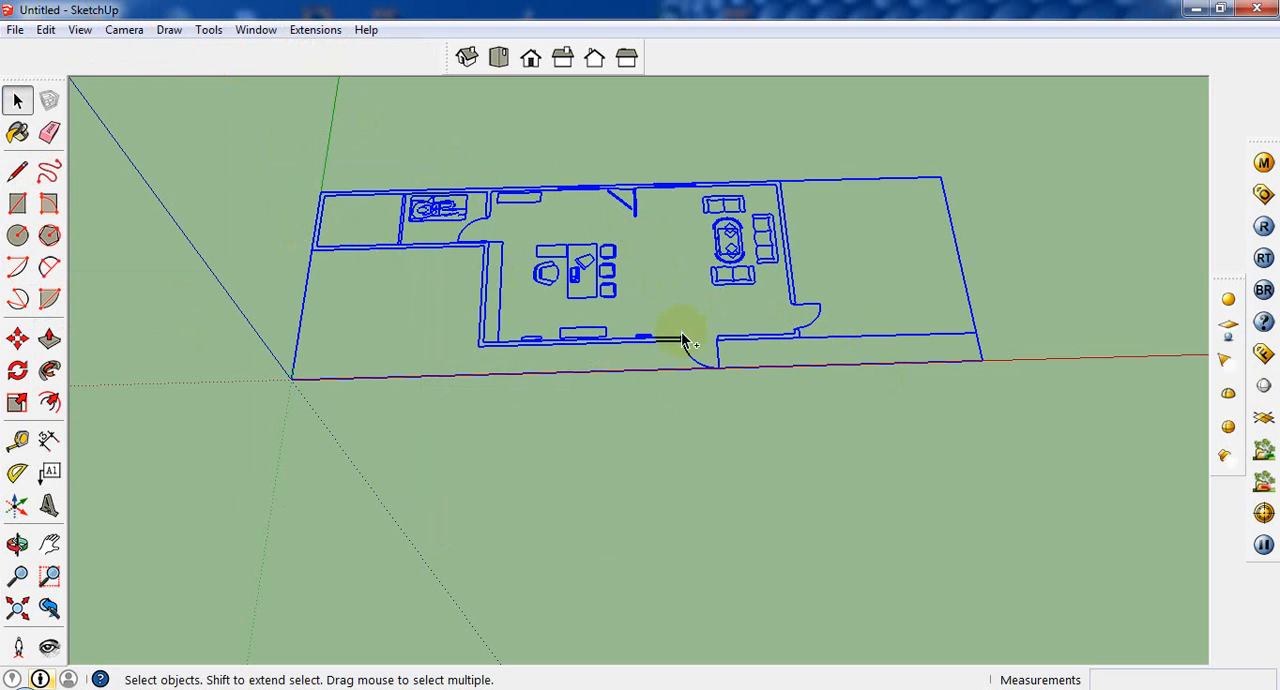
Step: Examine the grouped floor plan from several angles and distances, including a view of the whole model
{"action": "scroll", "coordinate": [678, 378], "scroll_direction": "up", "scroll_amount": 3}
{"action": "scroll", "coordinate": [713, 378], "scroll_direction": "down", "scroll_amount": 6}
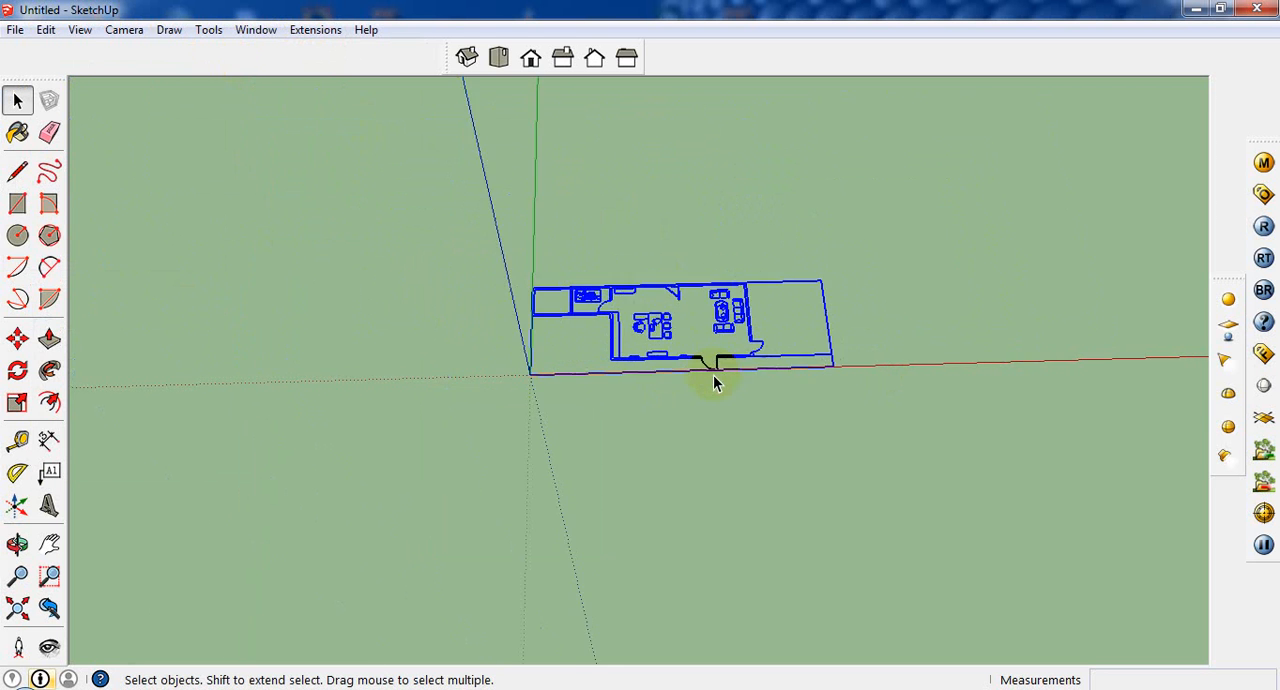
{"action": "scroll", "coordinate": [705, 376], "scroll_direction": "up", "scroll_amount": 3}
{"action": "middle_click_drag", "start_coordinate": [700, 374], "coordinate": [640, 316]}
{"action": "scroll", "coordinate": [686, 362], "scroll_direction": "up", "scroll_amount": 6}
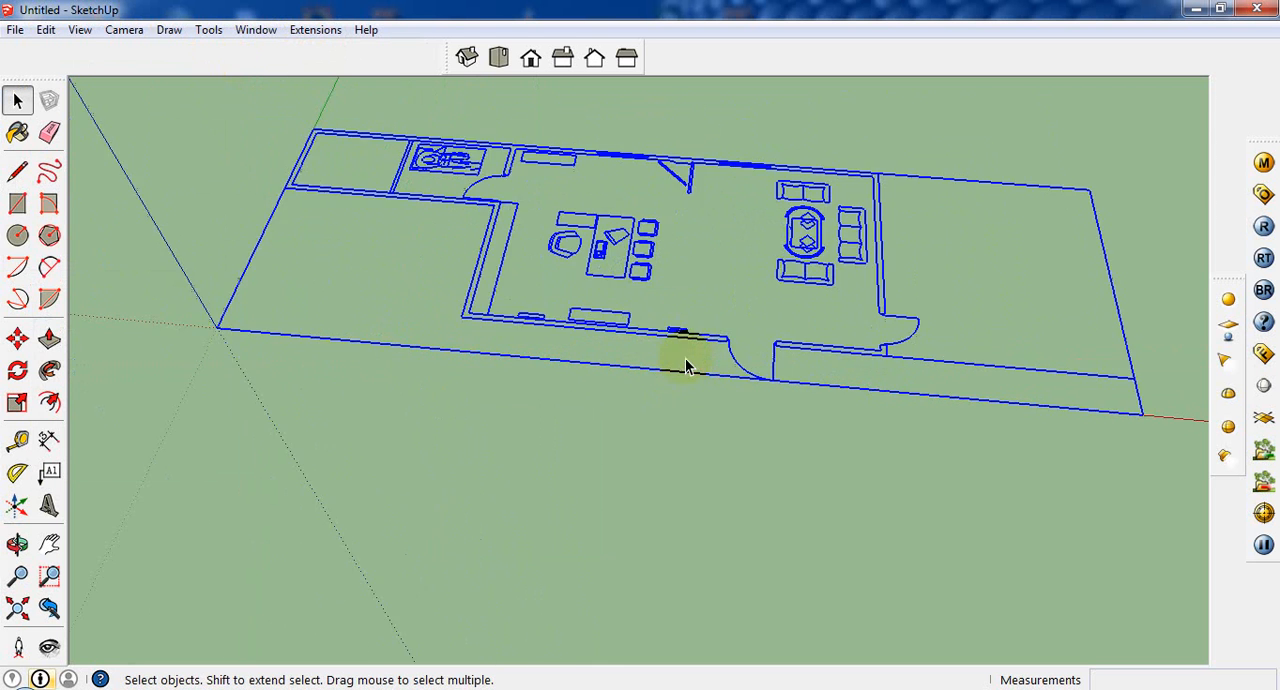
{"action": "mouse_move", "coordinate": [690, 362]}
{"action": "middle_mouse_down"}
{"action": "mouse_move", "coordinate": [757, 306]}
{"action": "mouse_move", "coordinate": [735, 296]}
{"action": "mouse_move", "coordinate": [661, 331]}
{"action": "middle_mouse_up"}
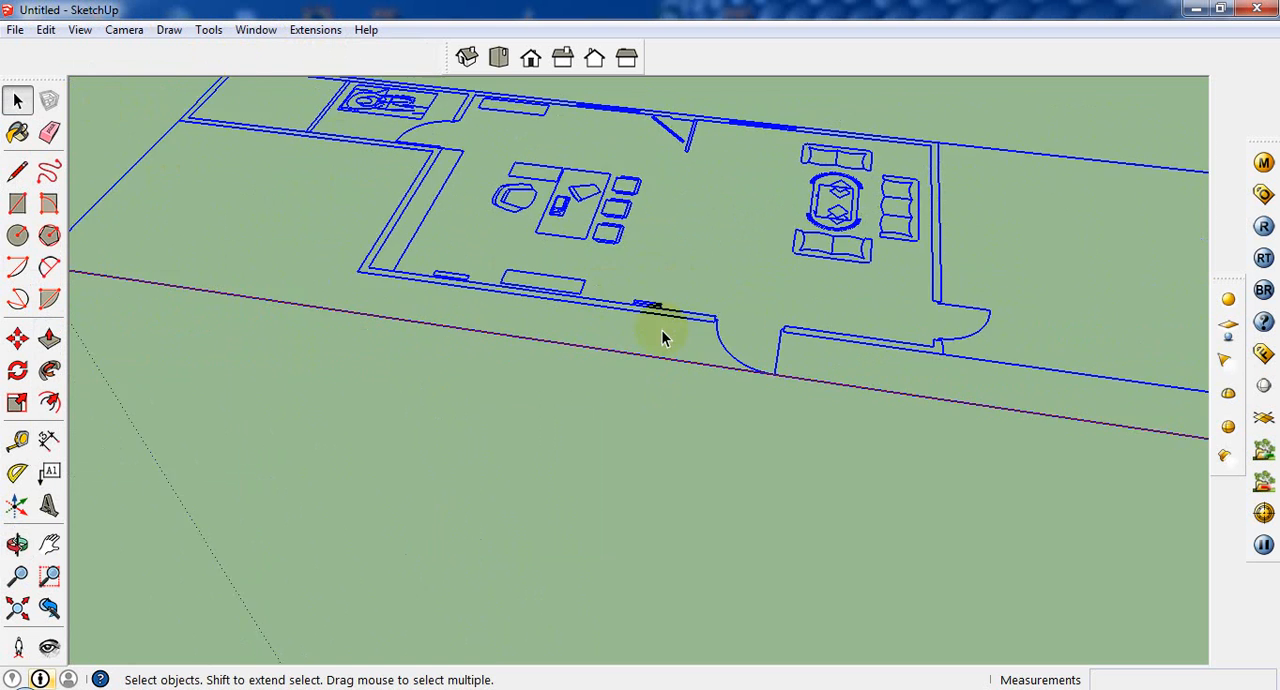
{"action": "scroll", "coordinate": [664, 334], "scroll_direction": "down", "scroll_amount": 5}
{"action": "scroll", "coordinate": [762, 376], "scroll_direction": "up", "scroll_amount": 6}
{"action": "middle_click_drag", "start_coordinate": [424, 217], "coordinate": [497, 283]}
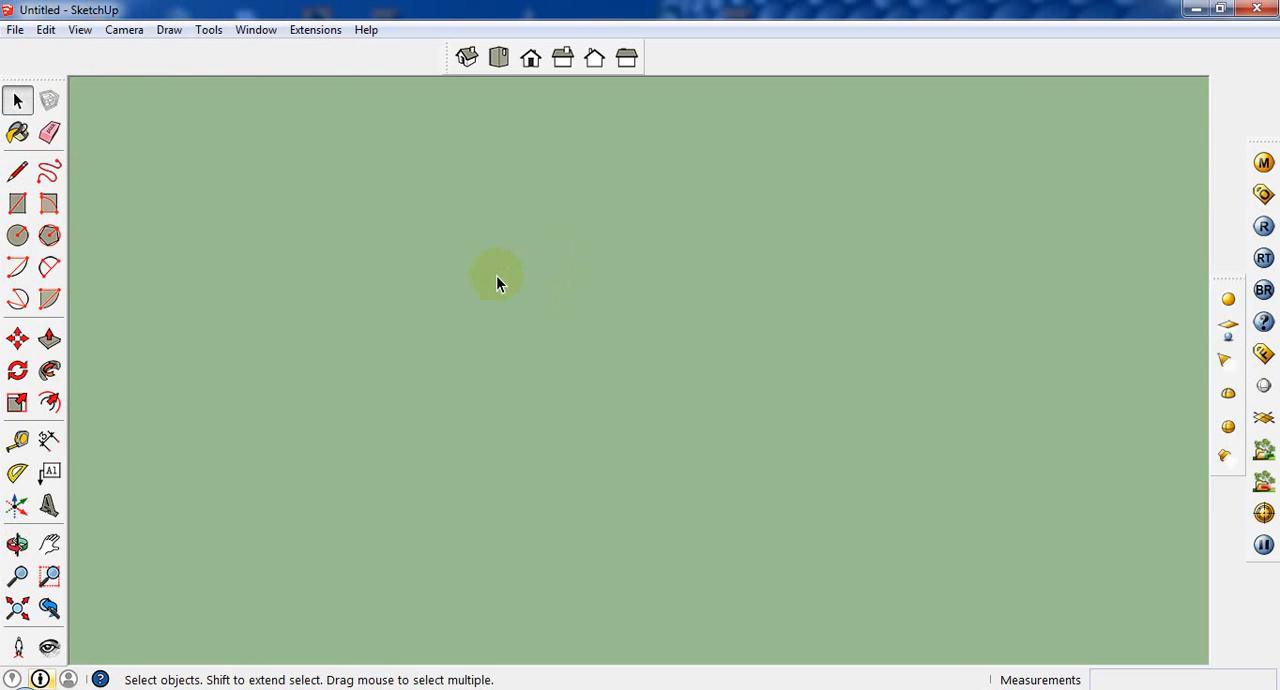
{"action": "left_click", "coordinate": [17, 608]}
{"action": "middle_click_drag", "start_coordinate": [204, 486], "coordinate": [300, 543]}
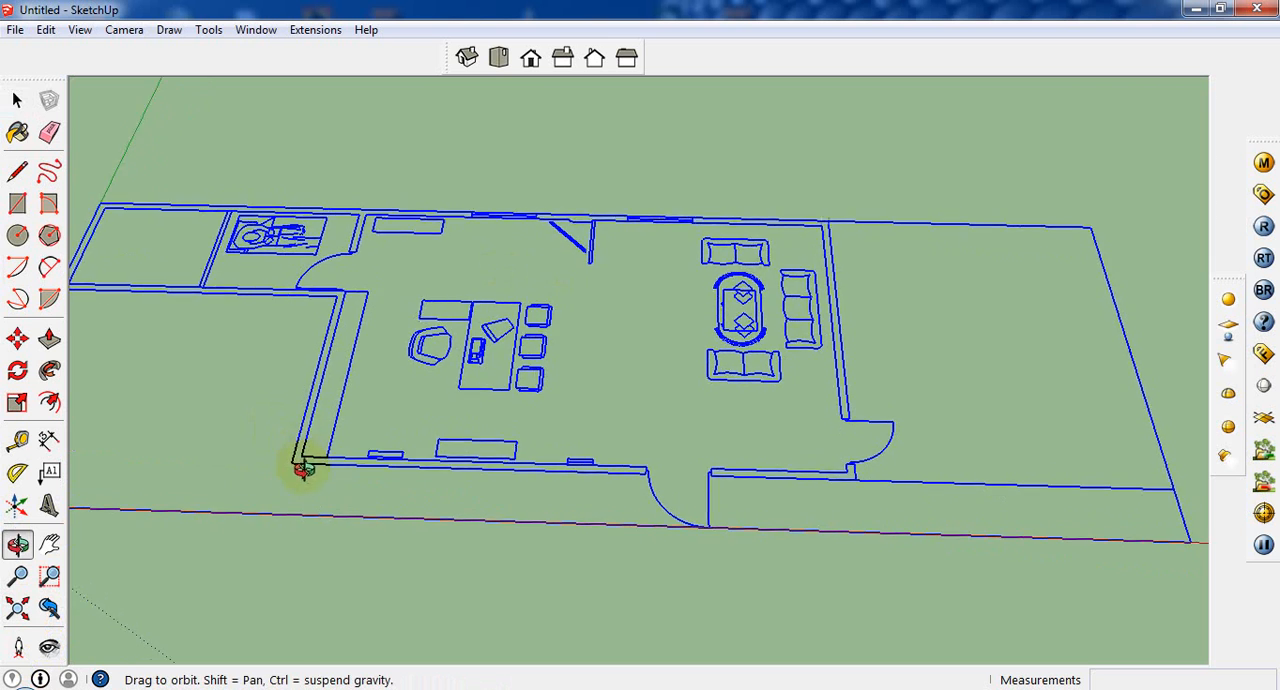
{"action": "scroll", "coordinate": [180, 412], "scroll_direction": "up", "scroll_amount": 5}
{"action": "scroll", "coordinate": [219, 327], "scroll_direction": "down", "scroll_amount": 5}
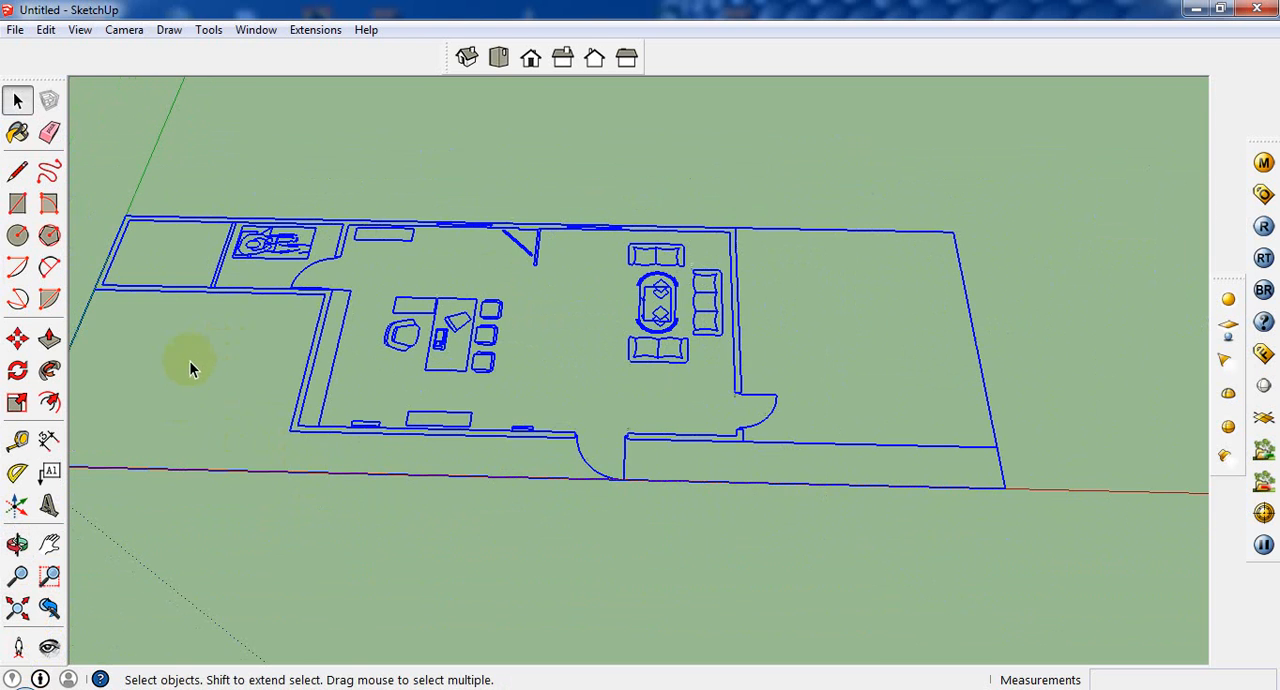
Step: Try to trace the long side wall behind the office desk with a rectangle, from the inner corner to the outer corner
{"action": "left_click", "coordinate": [20, 206]}
{"action": "scroll", "coordinate": [306, 364], "scroll_direction": "up", "scroll_amount": 5}
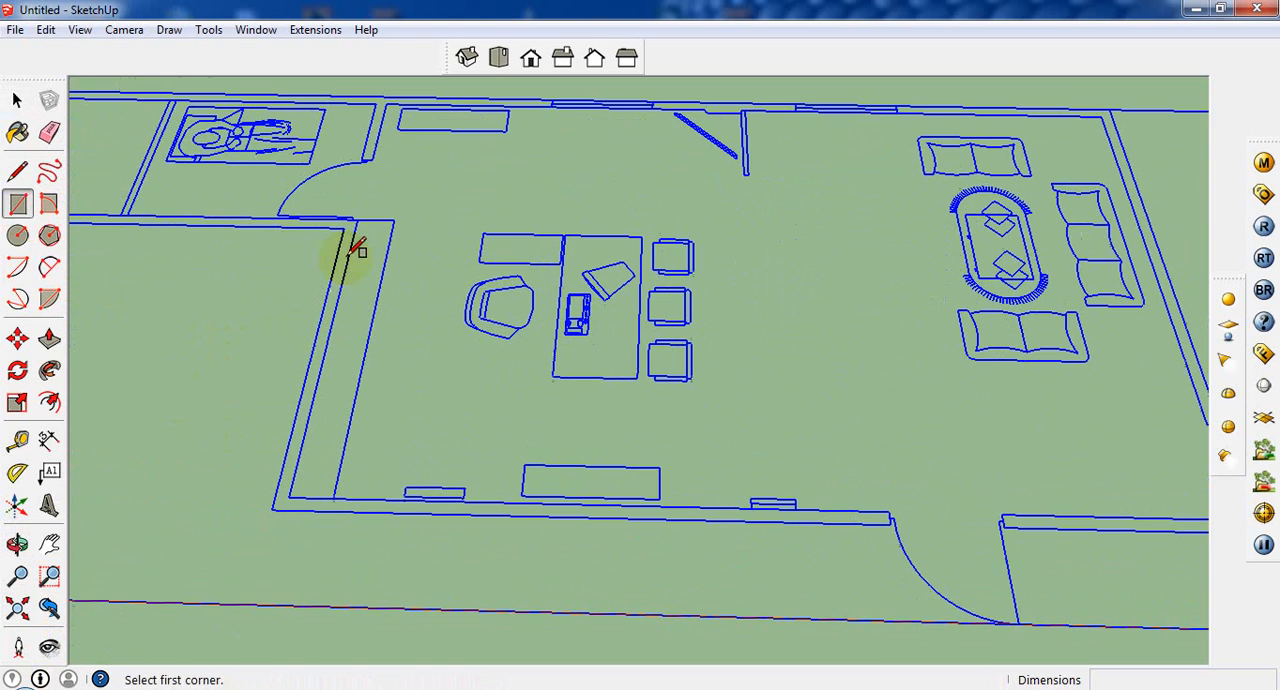
{"action": "scroll", "coordinate": [371, 203], "scroll_direction": "up", "scroll_amount": 3}
{"action": "left_click", "coordinate": [357, 214]}
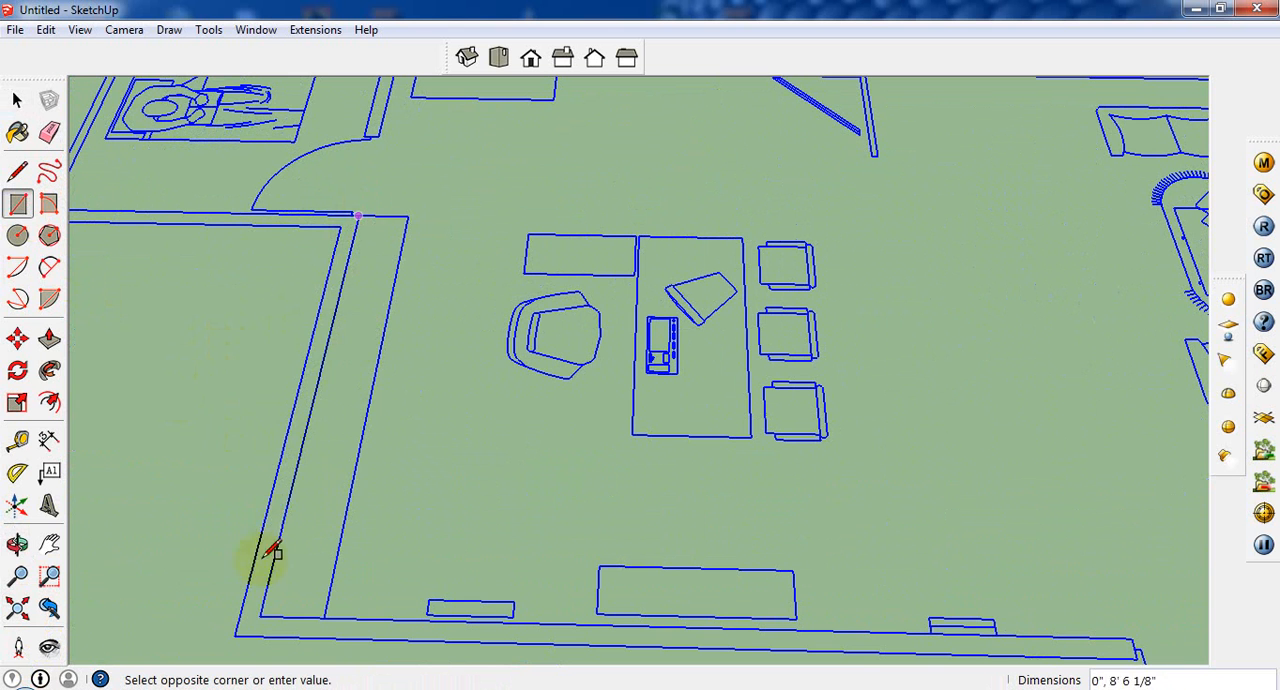
{"action": "left_click", "coordinate": [237, 632]}
{"action": "scroll", "coordinate": [263, 586], "scroll_direction": "down", "scroll_amount": 6}
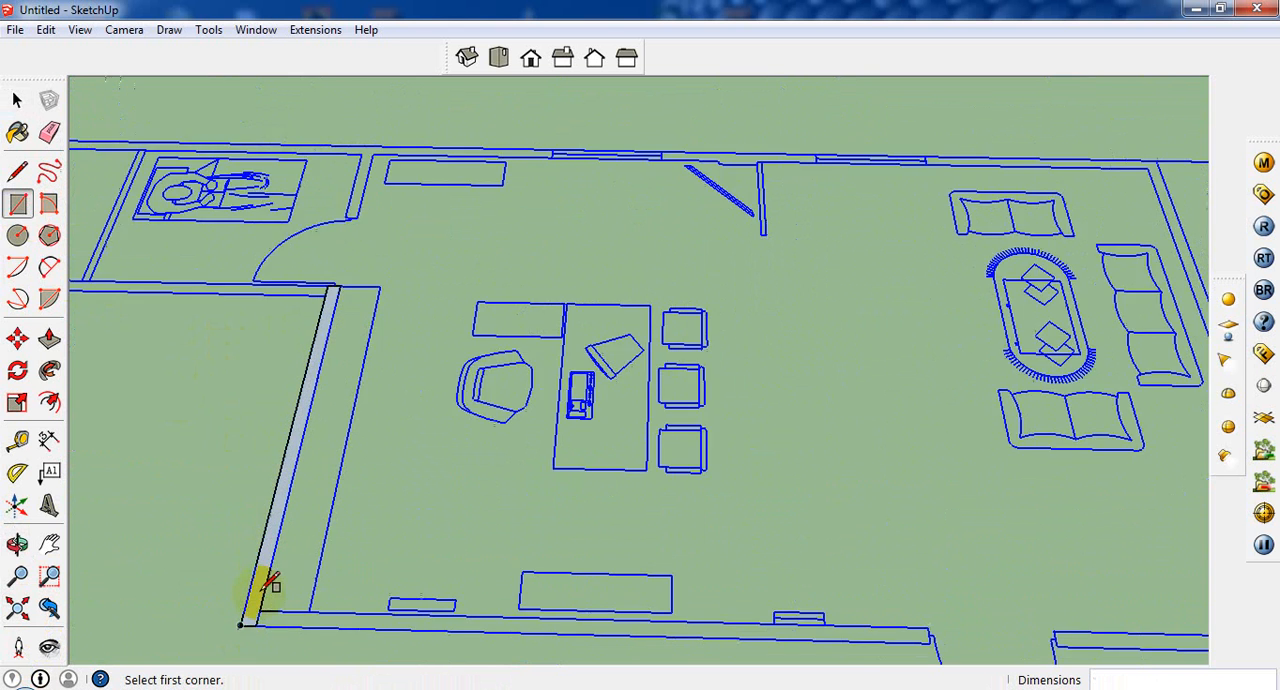
{"action": "scroll", "coordinate": [393, 396], "scroll_direction": "down", "scroll_amount": 2}
Step: Lock the floor plan group so it serves as a fixed tracing base
{"action": "left_click", "coordinate": [17, 100]}
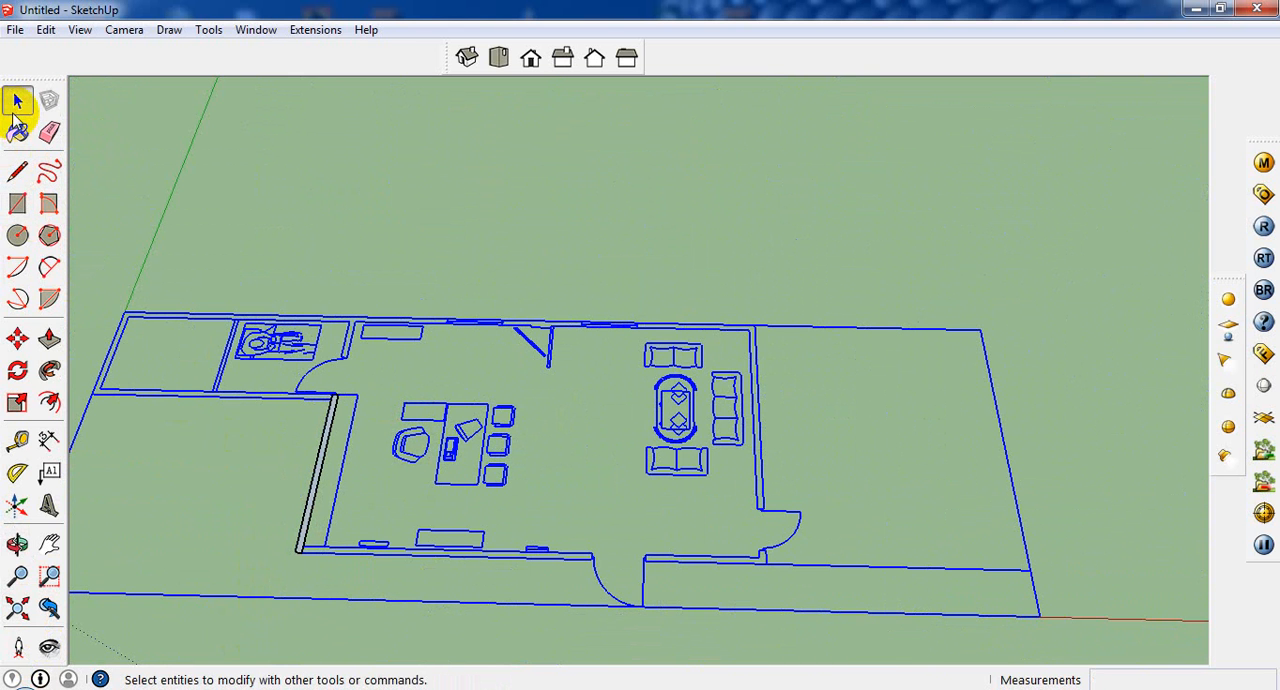
{"action": "left_click", "coordinate": [46, 29]}
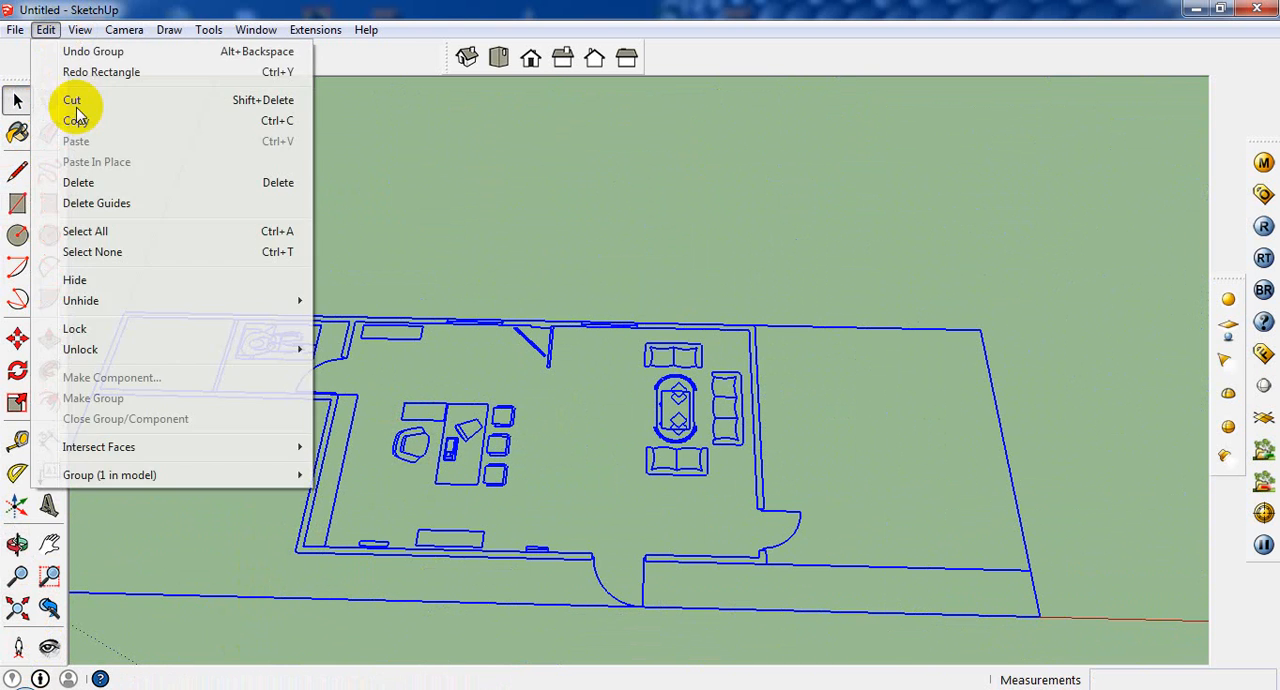
{"action": "left_click", "coordinate": [183, 329]}
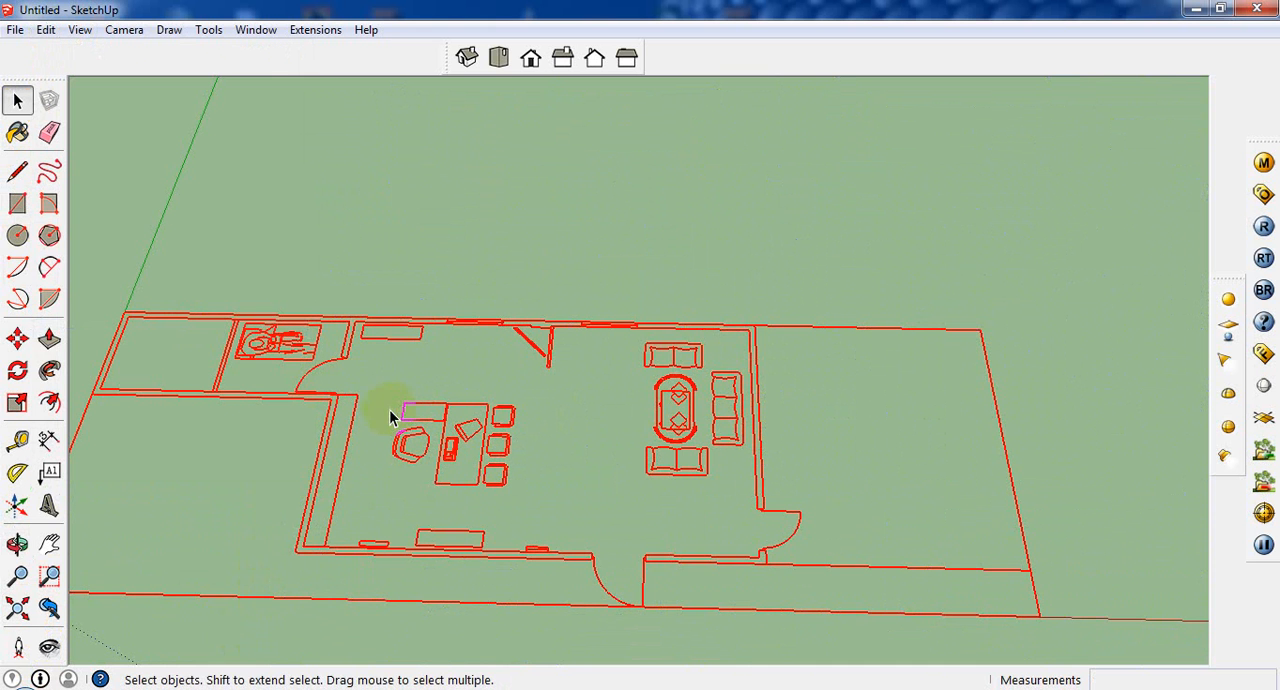
Step: Draw a rectangle about 5" by 3' 1" over the short partition wall beside the small room's door
{"action": "left_click", "coordinate": [19, 205]}
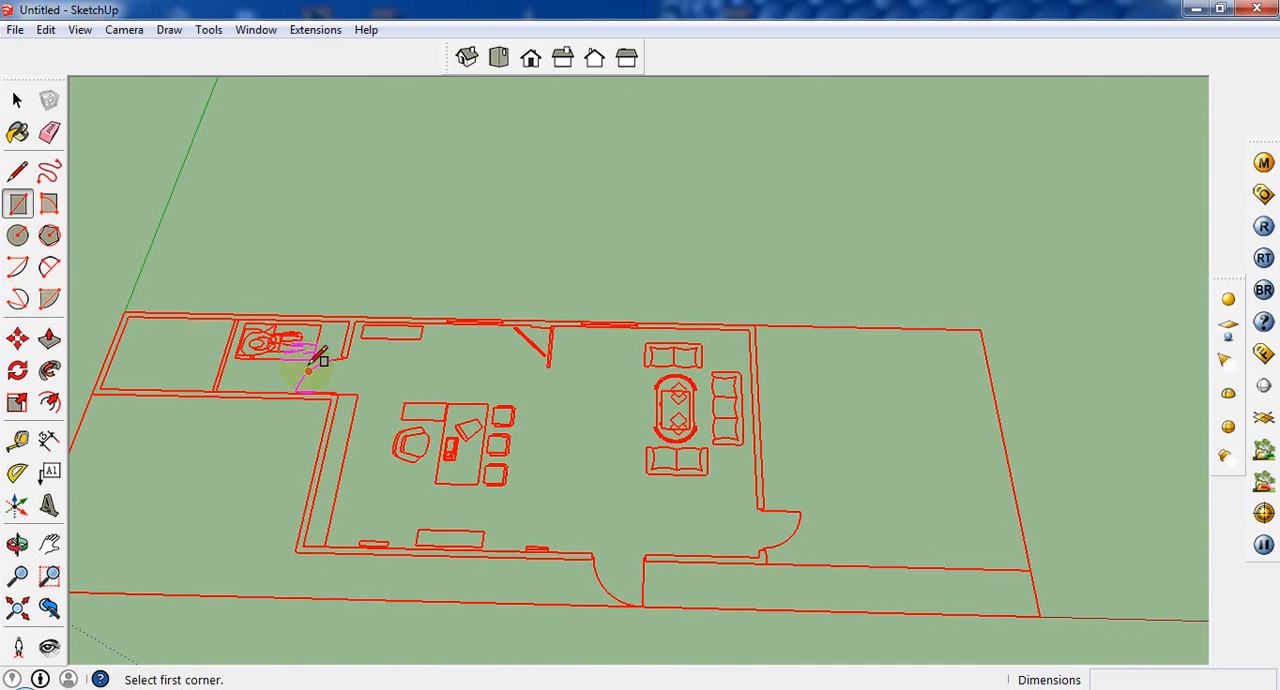
{"action": "scroll", "coordinate": [375, 347], "scroll_direction": "up", "scroll_amount": 3}
{"action": "left_click", "coordinate": [358, 345]}
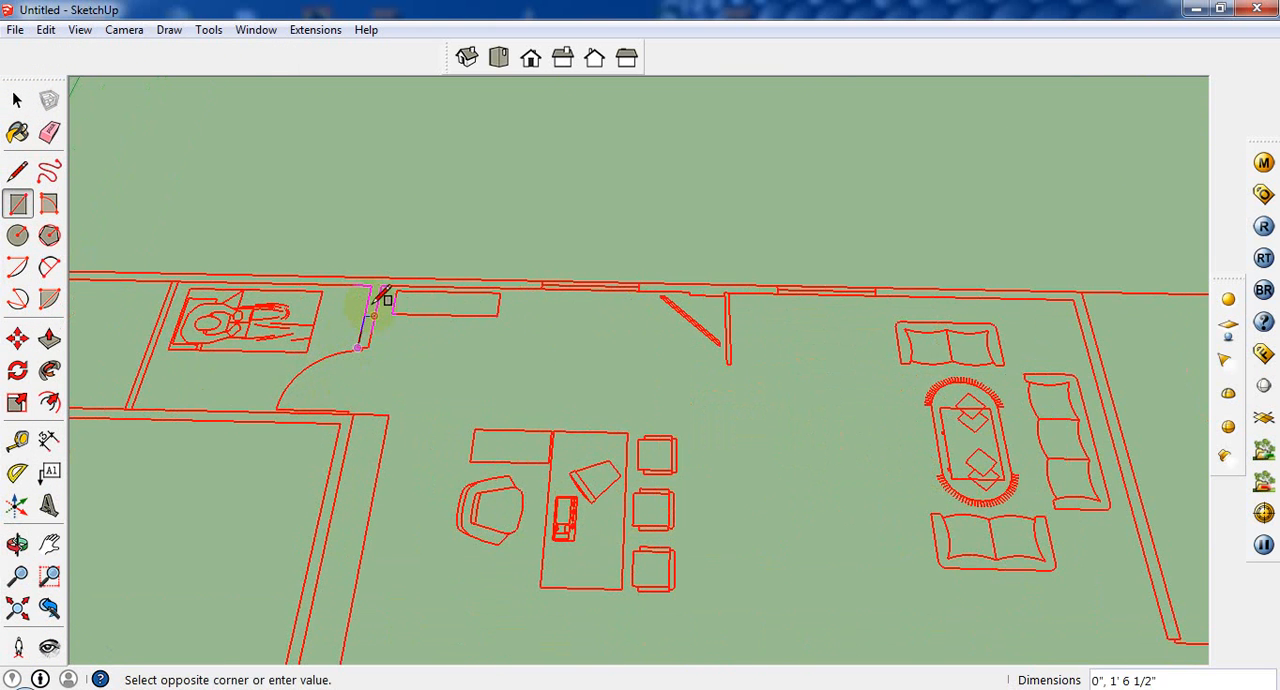
{"action": "scroll", "coordinate": [390, 290], "scroll_direction": "up", "scroll_amount": 2}
{"action": "left_click", "coordinate": [388, 280]}
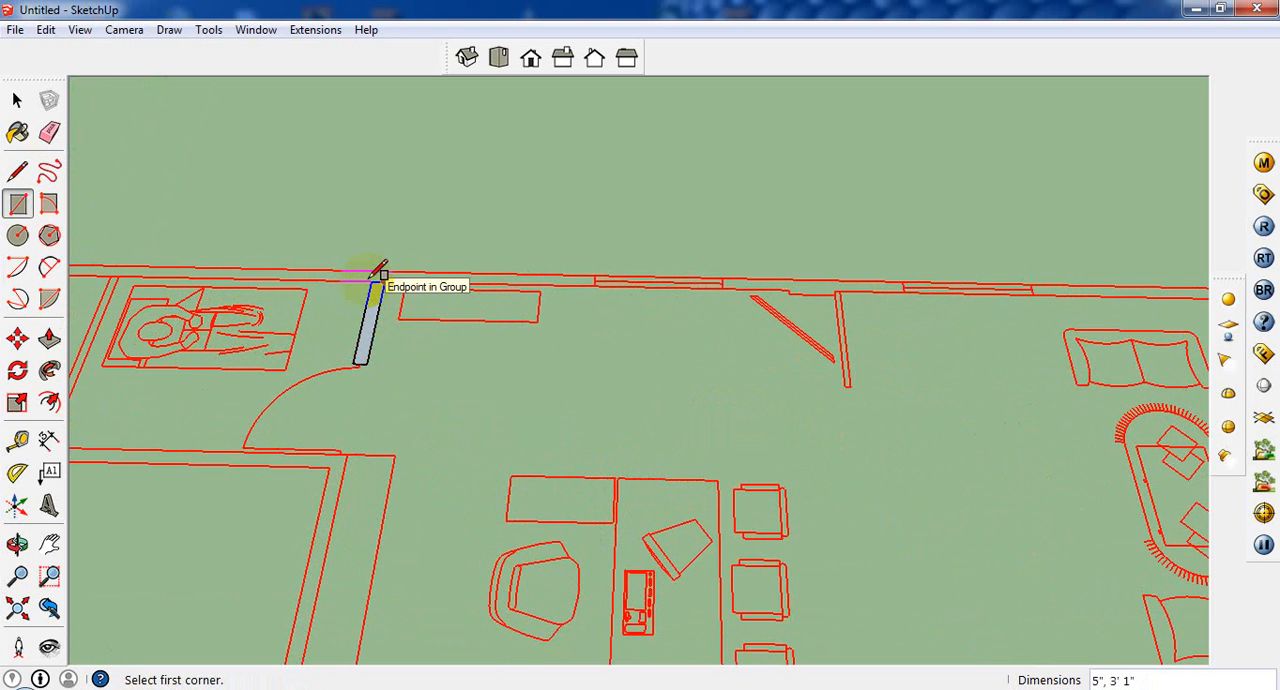
Step: Trace the long back wall on both sides of its first window with rectangles about 7' and 2' 1" long
{"action": "scroll", "coordinate": [378, 276], "scroll_direction": "up", "scroll_amount": 1}
{"action": "left_click", "coordinate": [374, 281]}
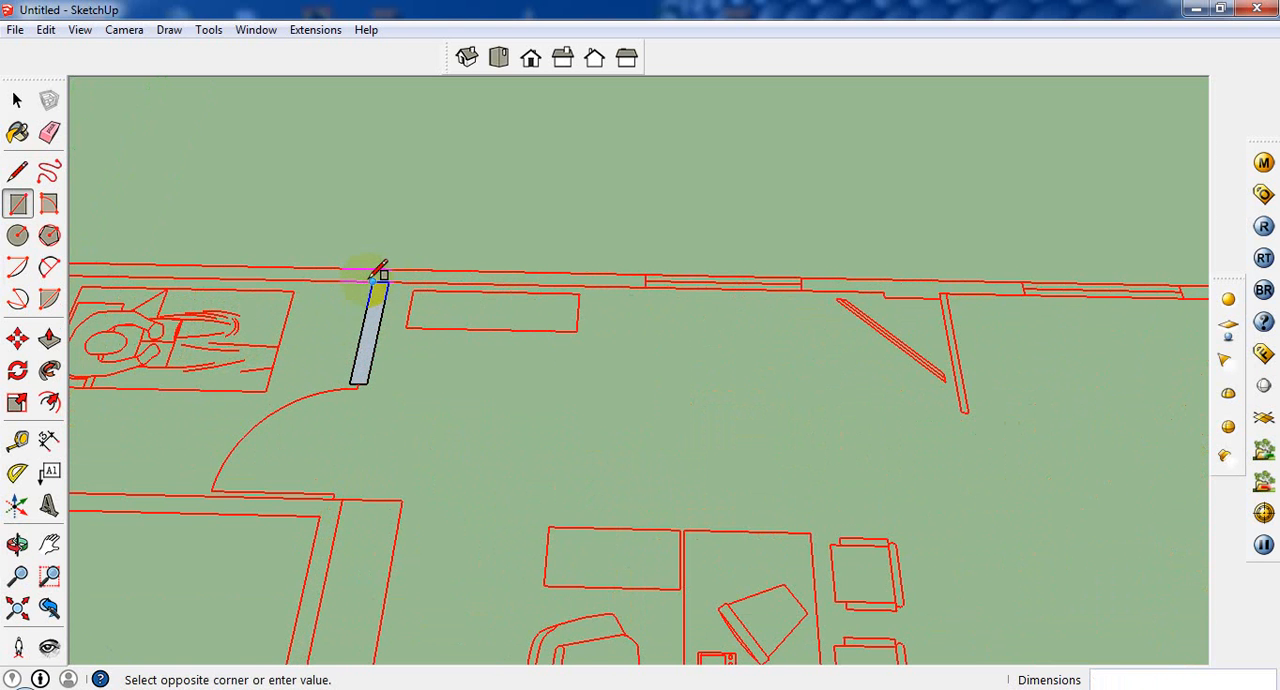
{"action": "left_click", "coordinate": [647, 265]}
{"action": "scroll", "coordinate": [640, 268], "scroll_direction": "down", "scroll_amount": 2}
{"action": "scroll", "coordinate": [770, 270], "scroll_direction": "up", "scroll_amount": 1}
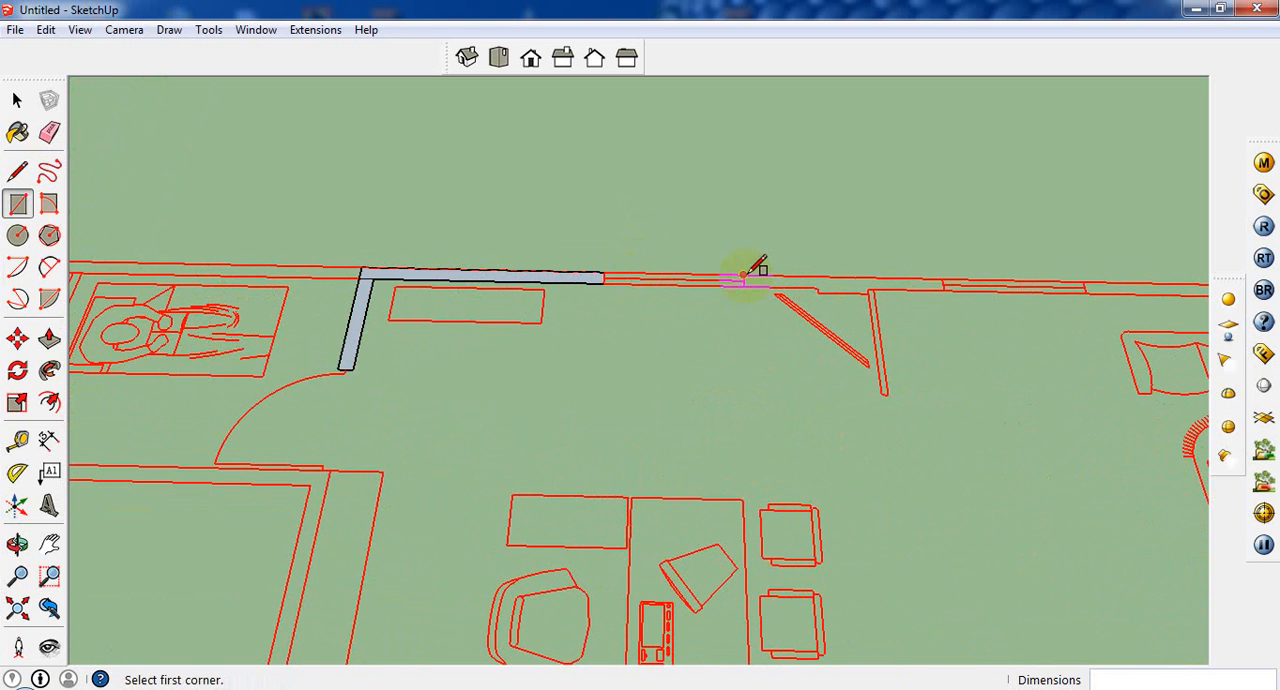
{"action": "left_click", "coordinate": [743, 274]}
{"action": "left_click", "coordinate": [818, 289]}
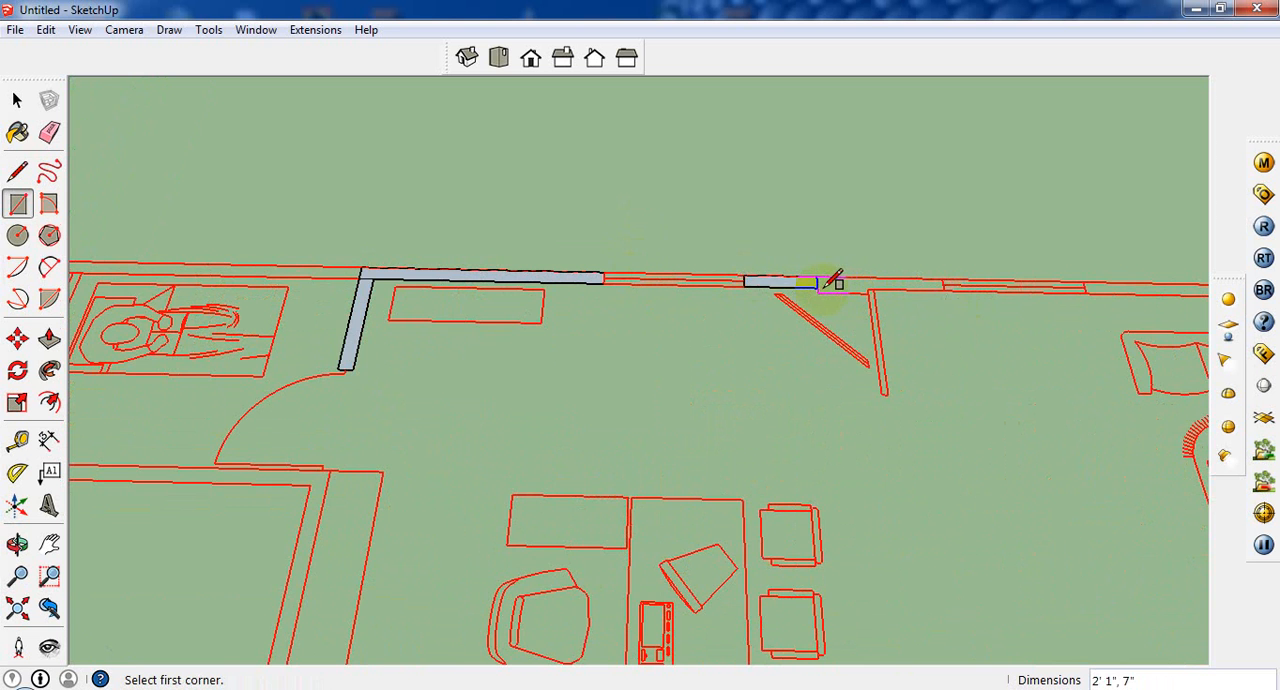
Step: Trace the thicker back-wall section, about 1' 5" by 7", and the adjoining segment, about 2' 2" by 5", up to the second window
{"action": "scroll", "coordinate": [815, 289], "scroll_direction": "up", "scroll_amount": 1}
{"action": "left_click", "coordinate": [815, 275]}
{"action": "left_click", "coordinate": [880, 296]}
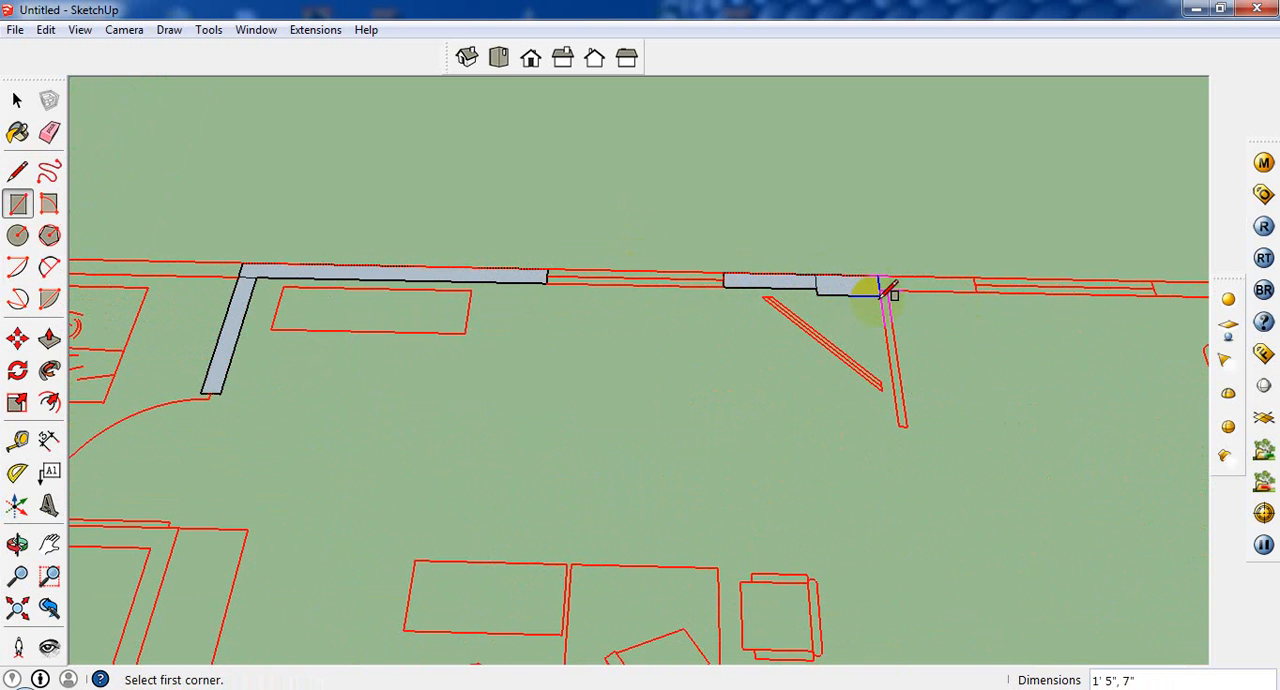
{"action": "left_click", "coordinate": [878, 277]}
{"action": "left_click", "coordinate": [977, 292]}
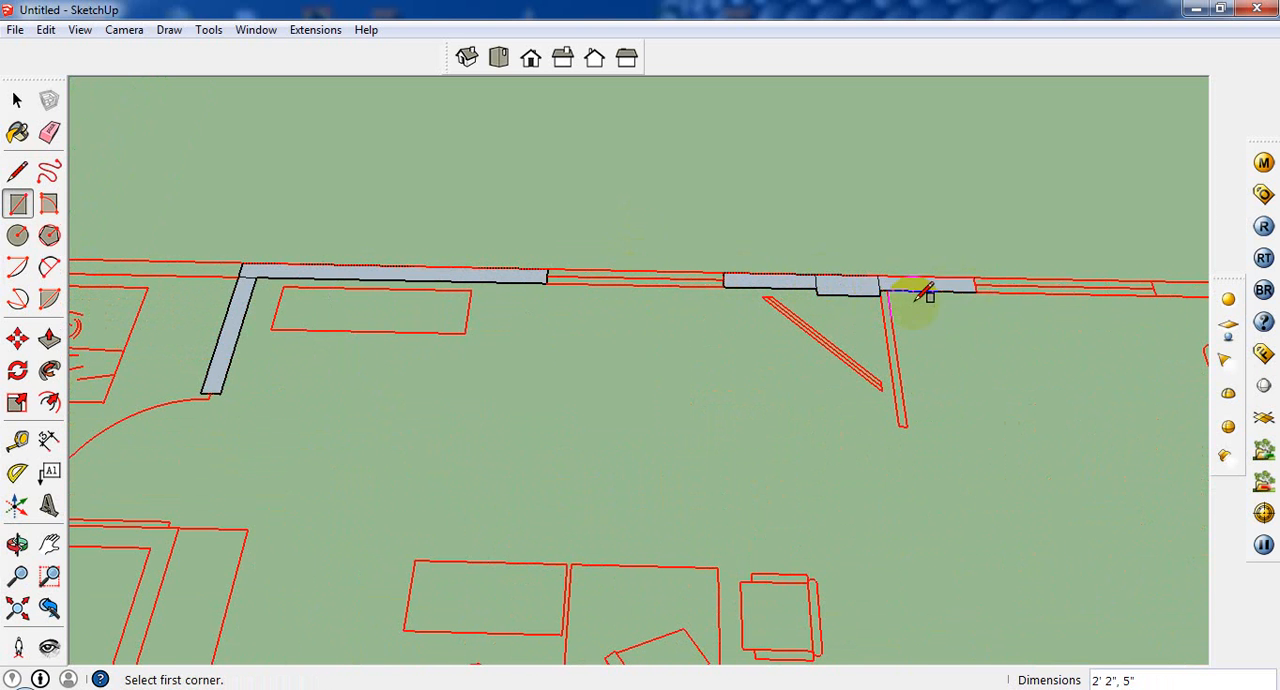
Step: Draw a rectangle over the back wall from the building's outer corner to the second window
{"action": "scroll", "coordinate": [693, 337], "scroll_direction": "down", "scroll_amount": 2}
{"action": "scroll", "coordinate": [845, 300], "scroll_direction": "up", "scroll_amount": 1}
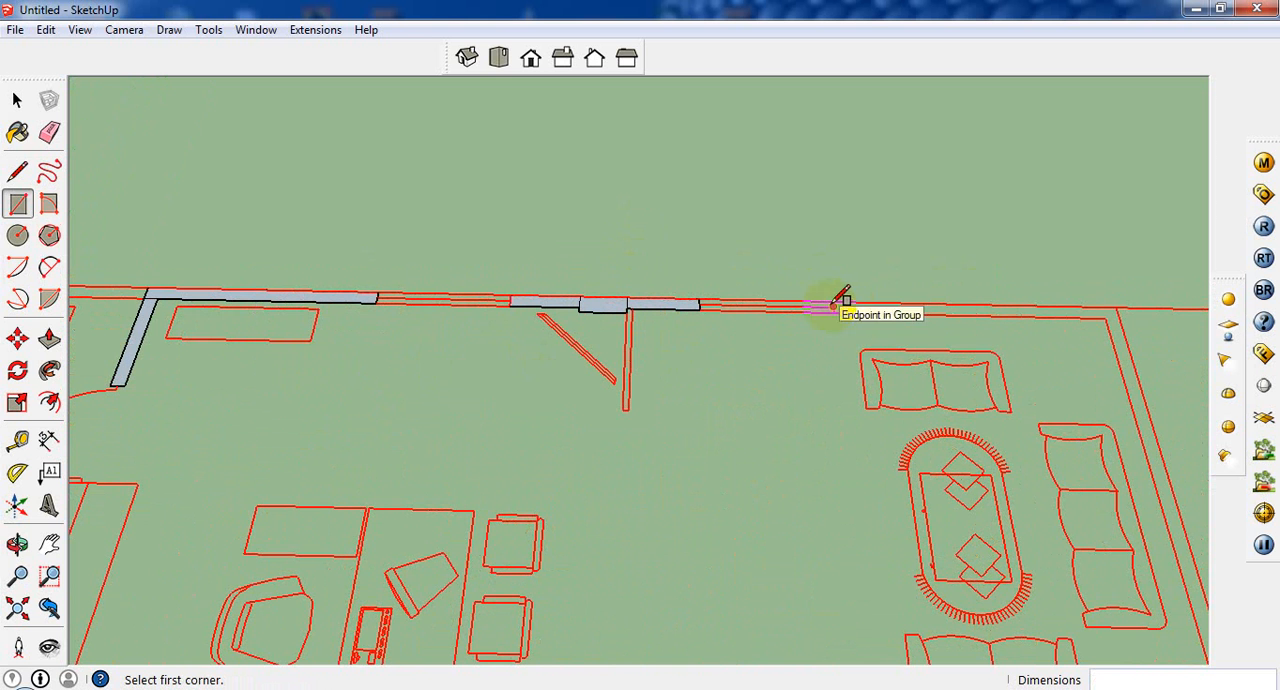
{"action": "left_click", "coordinate": [1116, 308]}
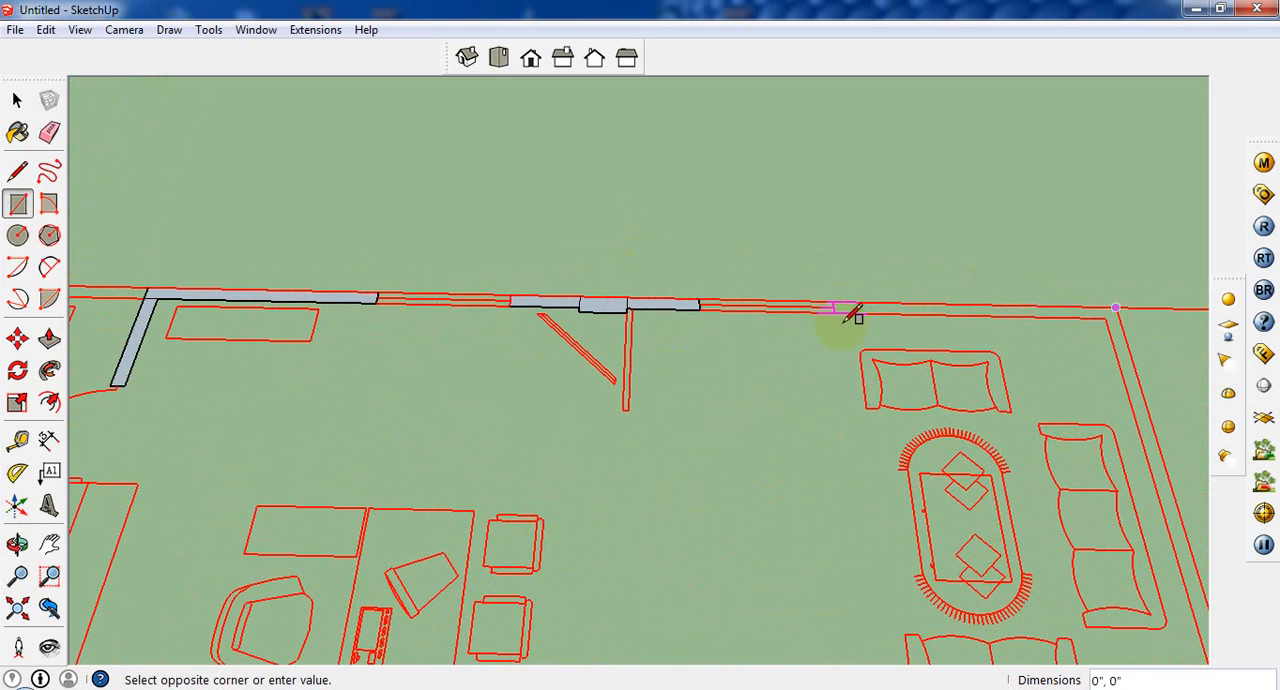
{"action": "left_click", "coordinate": [835, 310]}
Step: Draw a rectangle over the end wall behind the sofas, from the back corner to the side door opening
{"action": "scroll", "coordinate": [1120, 322], "scroll_direction": "down", "scroll_amount": 1}
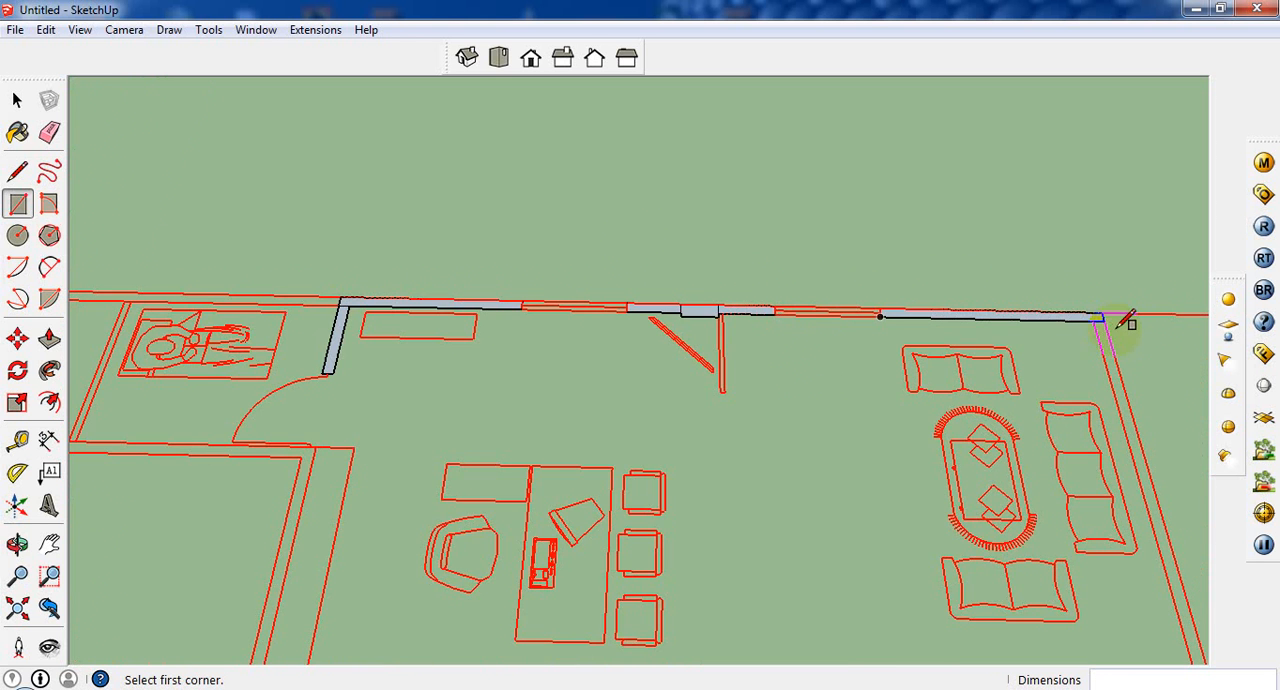
{"action": "left_click", "coordinate": [1113, 318]}
{"action": "scroll", "coordinate": [1105, 330], "scroll_direction": "down", "scroll_amount": 2}
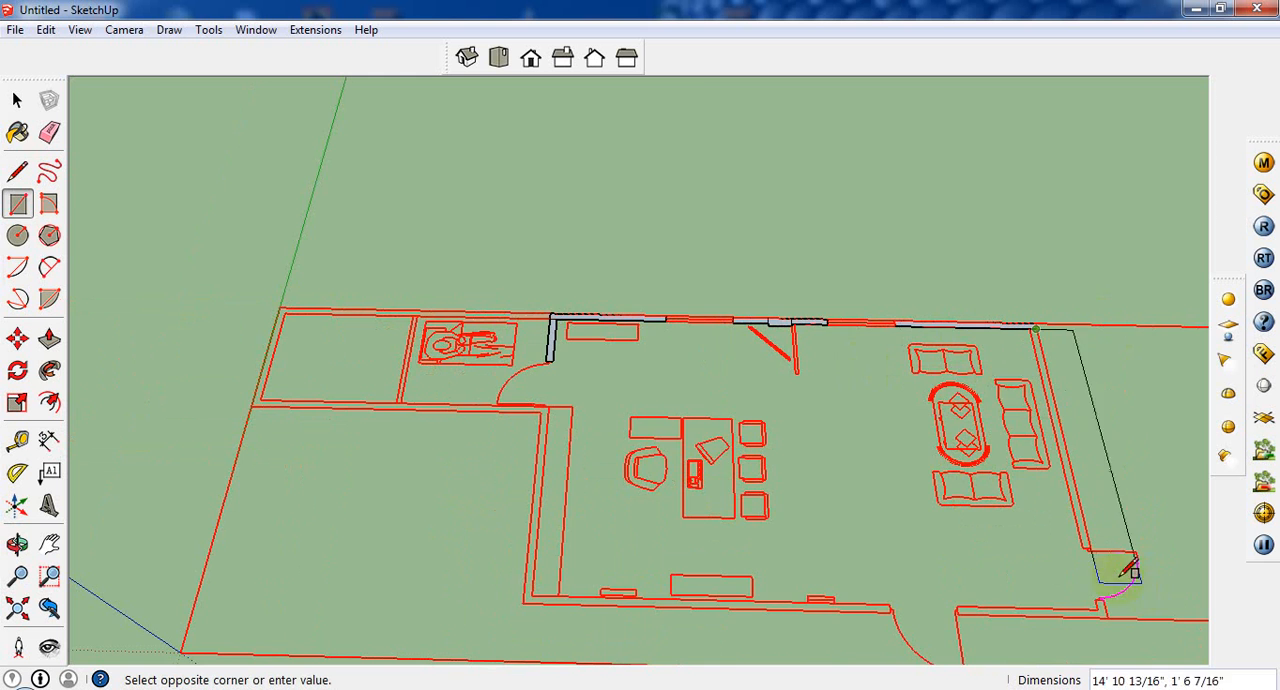
{"action": "scroll", "coordinate": [1095, 548], "scroll_direction": "up", "scroll_amount": 2}
{"action": "scroll", "coordinate": [1095, 548], "scroll_direction": "up", "scroll_amount": 2}
{"action": "left_click", "coordinate": [1086, 531]}
{"action": "scroll", "coordinate": [1086, 531], "scroll_direction": "down", "scroll_amount": 2}
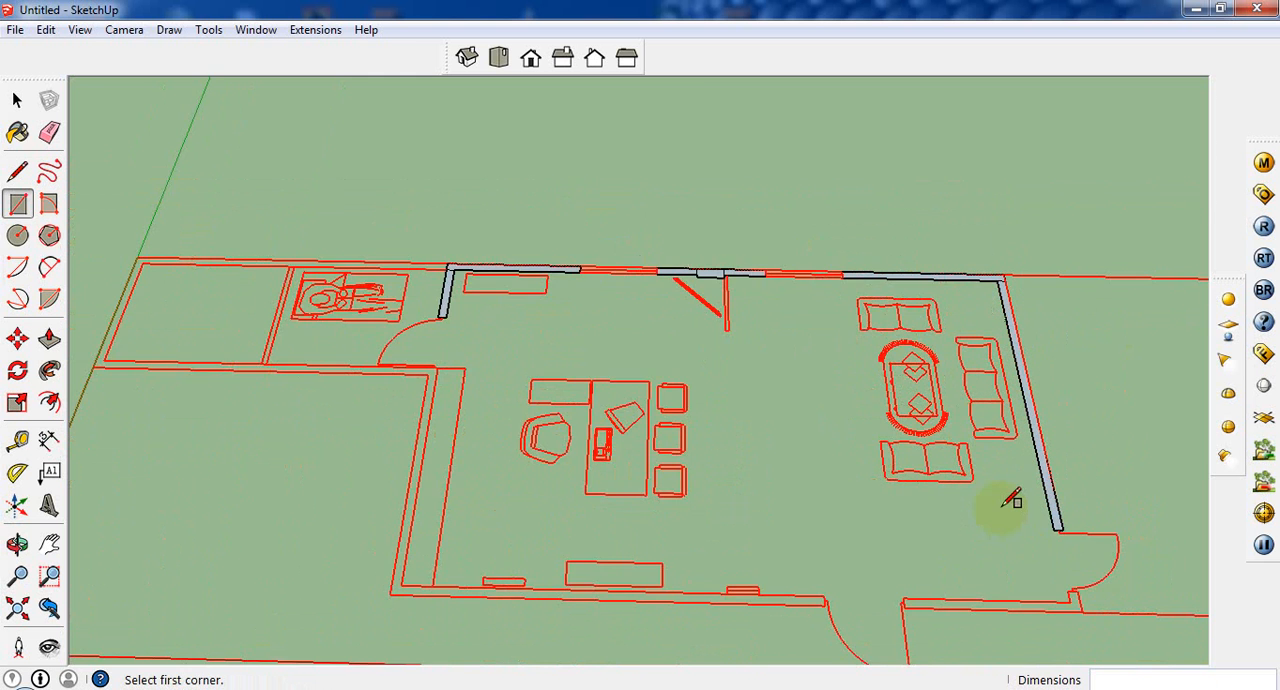
Step: Draw rectangles over the short wall return beside the side door, about 5" by 6", and the adjoining front wall, about 7' 5" by 5"
{"action": "scroll", "coordinate": [1085, 602], "scroll_direction": "up", "scroll_amount": 1}
{"action": "left_click", "coordinate": [1085, 590]}
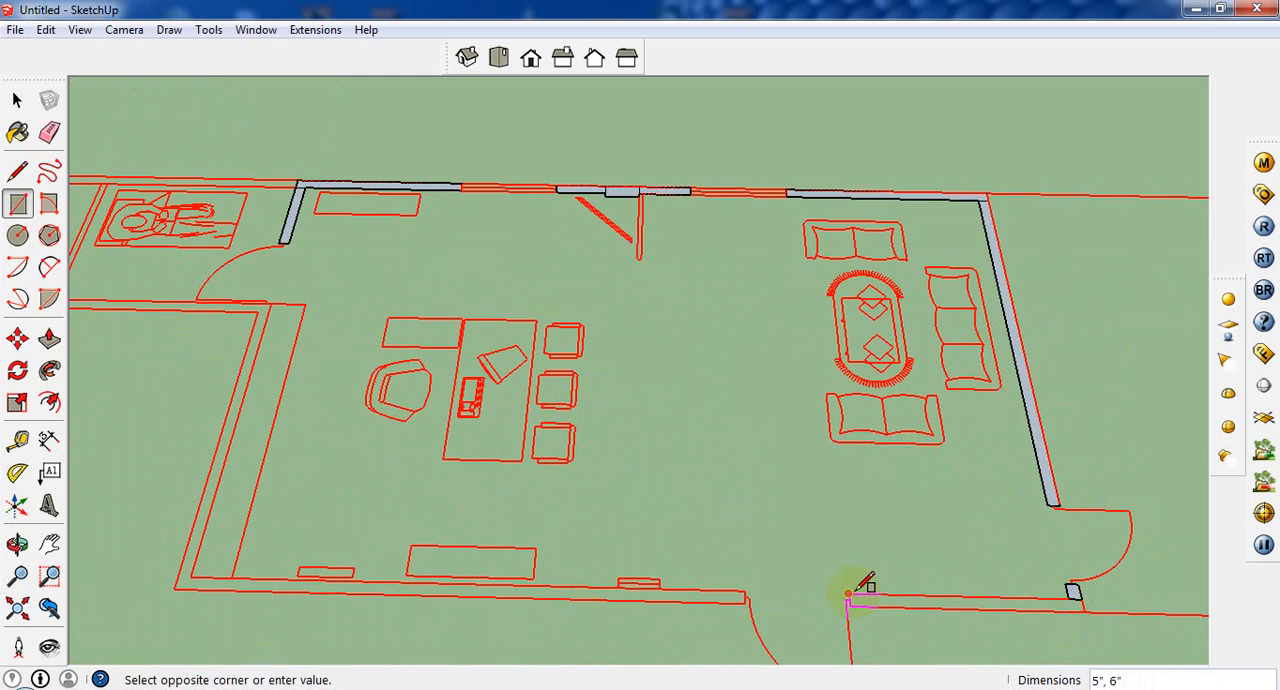
{"action": "left_click", "coordinate": [1084, 610]}
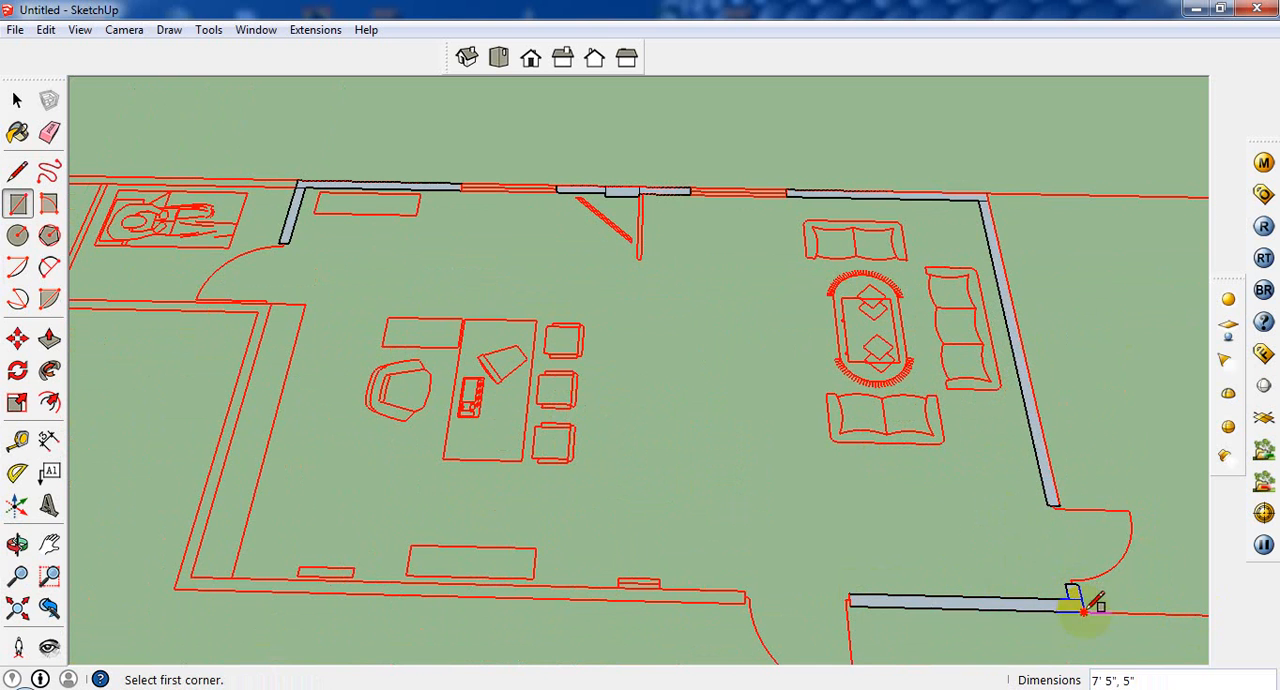
Step: Trace the remaining front wall, about 18' 4" by 5", and the office end wall, about 11' by 5", with rectangles
{"action": "left_click", "coordinate": [748, 594]}
{"action": "left_click", "coordinate": [176, 586]}
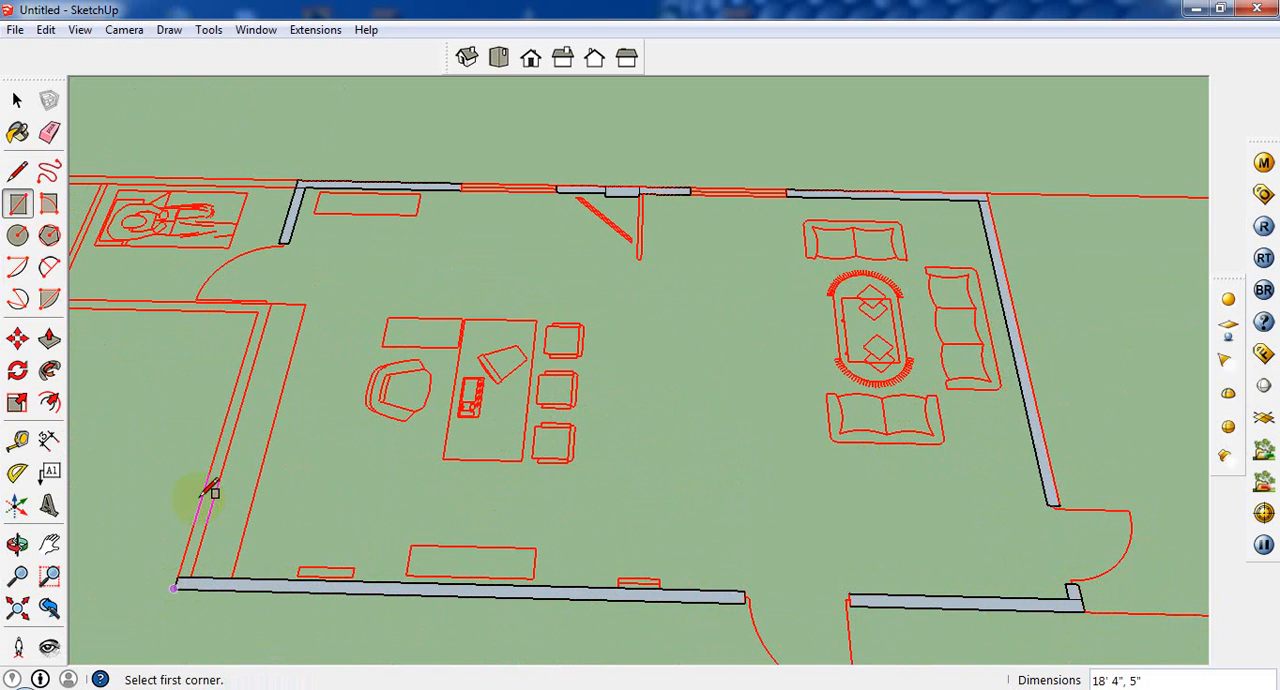
{"action": "left_click", "coordinate": [270, 303]}
{"action": "left_click", "coordinate": [178, 576]}
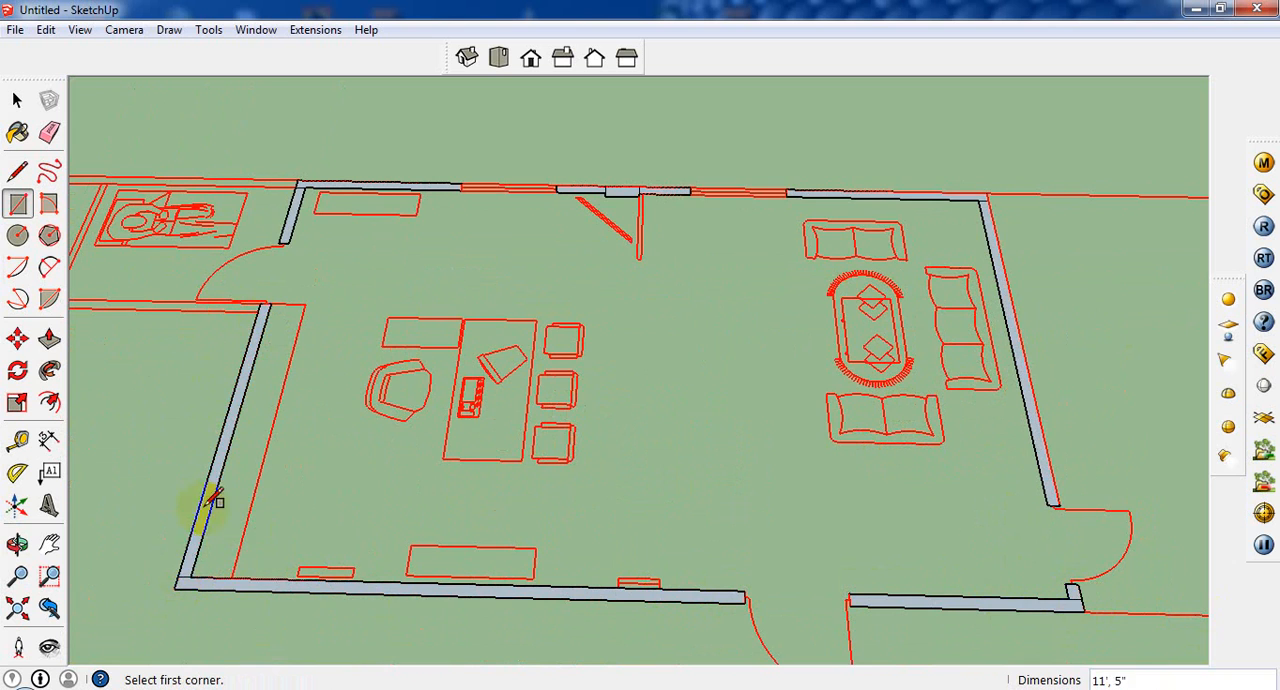
Step: Fill both window openings in the back wall with rectangles, each about 4' by 5"
{"action": "scroll", "coordinate": [486, 382], "scroll_direction": "down", "scroll_amount": 4}
{"action": "scroll", "coordinate": [512, 456], "scroll_direction": "up", "scroll_amount": 2}
{"action": "middle_click_drag", "start_coordinate": [521, 322], "coordinate": [371, 463]}
{"action": "scroll", "coordinate": [371, 455], "scroll_direction": "down", "scroll_amount": 2}
{"action": "scroll", "coordinate": [370, 300], "scroll_direction": "down", "scroll_amount": 3}
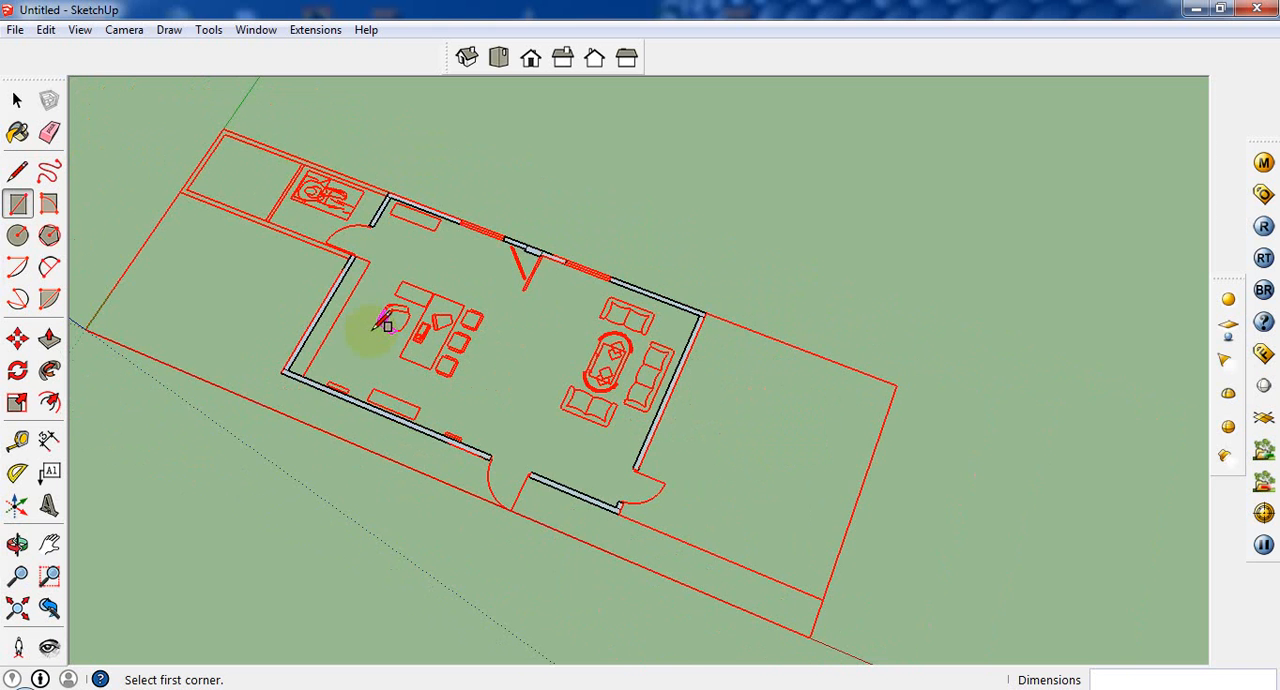
{"action": "scroll", "coordinate": [460, 270], "scroll_direction": "up", "scroll_amount": 2}
{"action": "scroll", "coordinate": [590, 262], "scroll_direction": "up", "scroll_amount": 1}
{"action": "scroll", "coordinate": [408, 249], "scroll_direction": "up", "scroll_amount": 2}
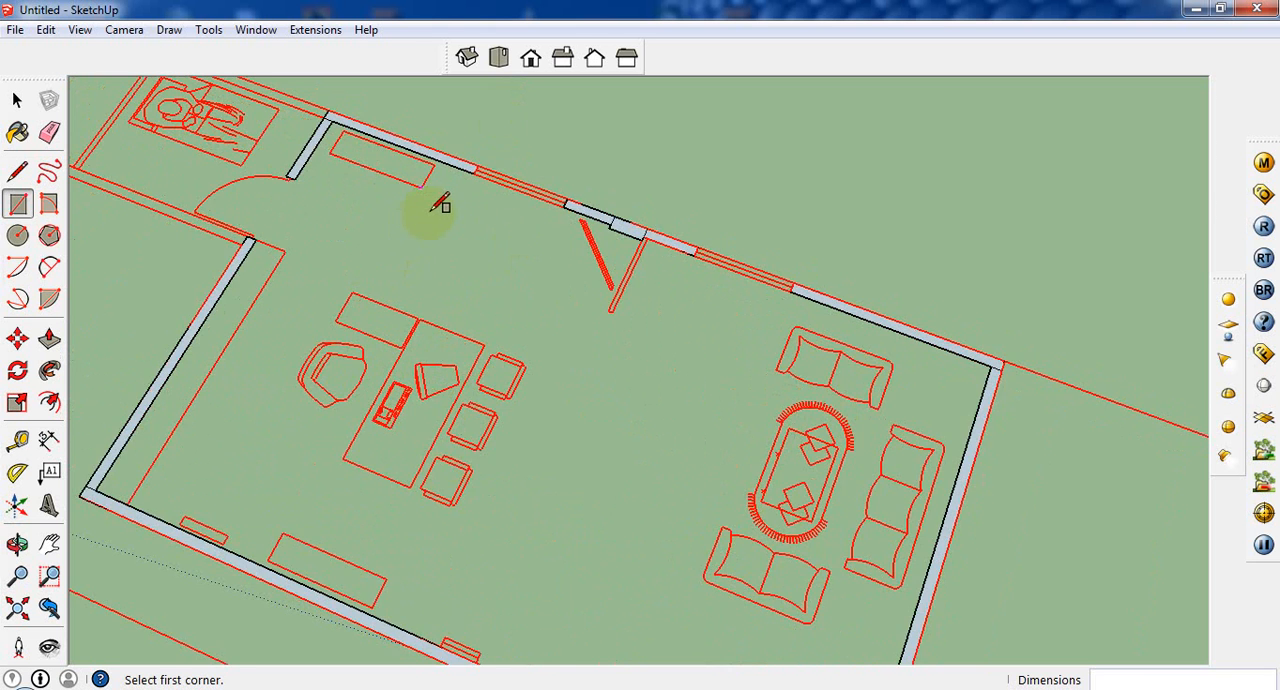
{"action": "middle_click_drag", "start_coordinate": [430, 210], "coordinate": [534, 209]}
{"action": "scroll", "coordinate": [470, 208], "scroll_direction": "up", "scroll_amount": 2}
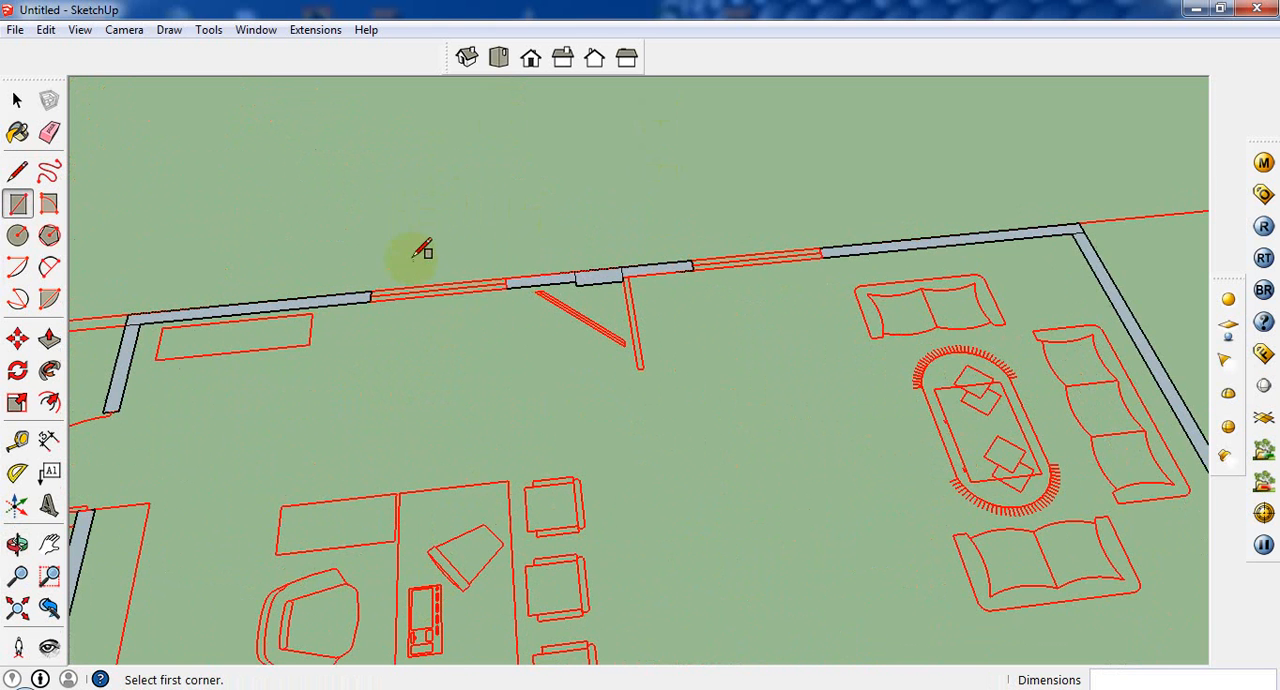
{"action": "left_click", "coordinate": [370, 293]}
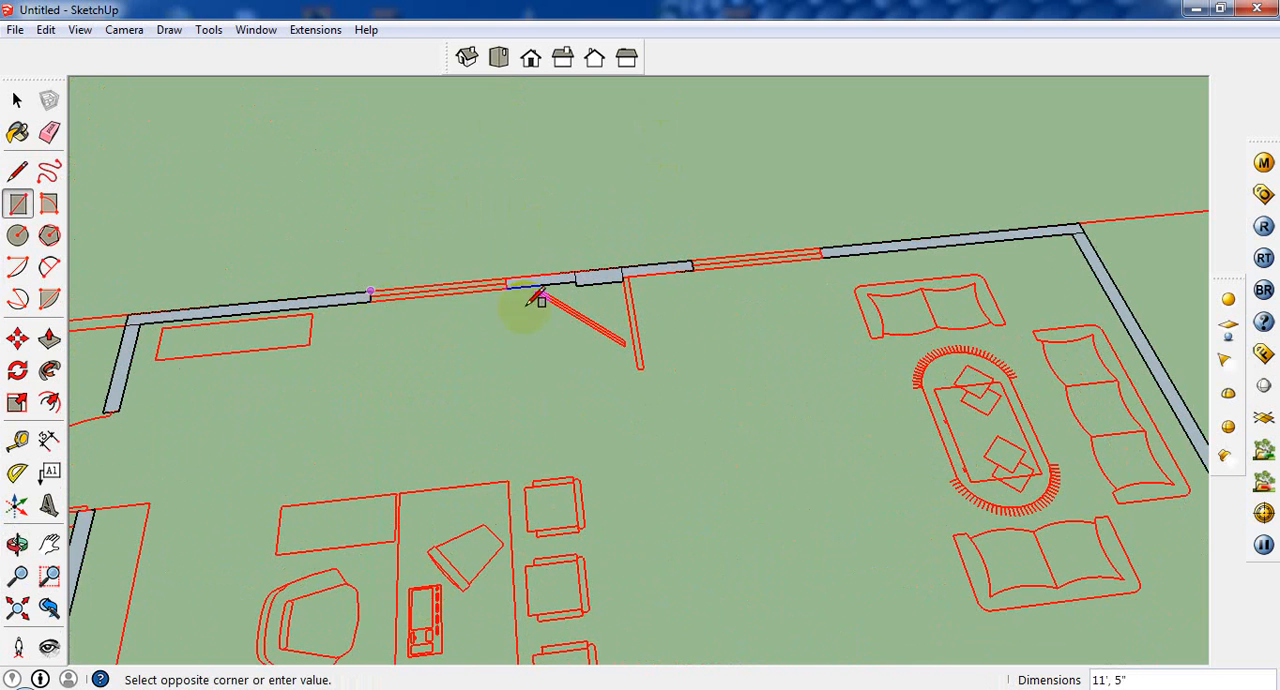
{"action": "left_click", "coordinate": [507, 287]}
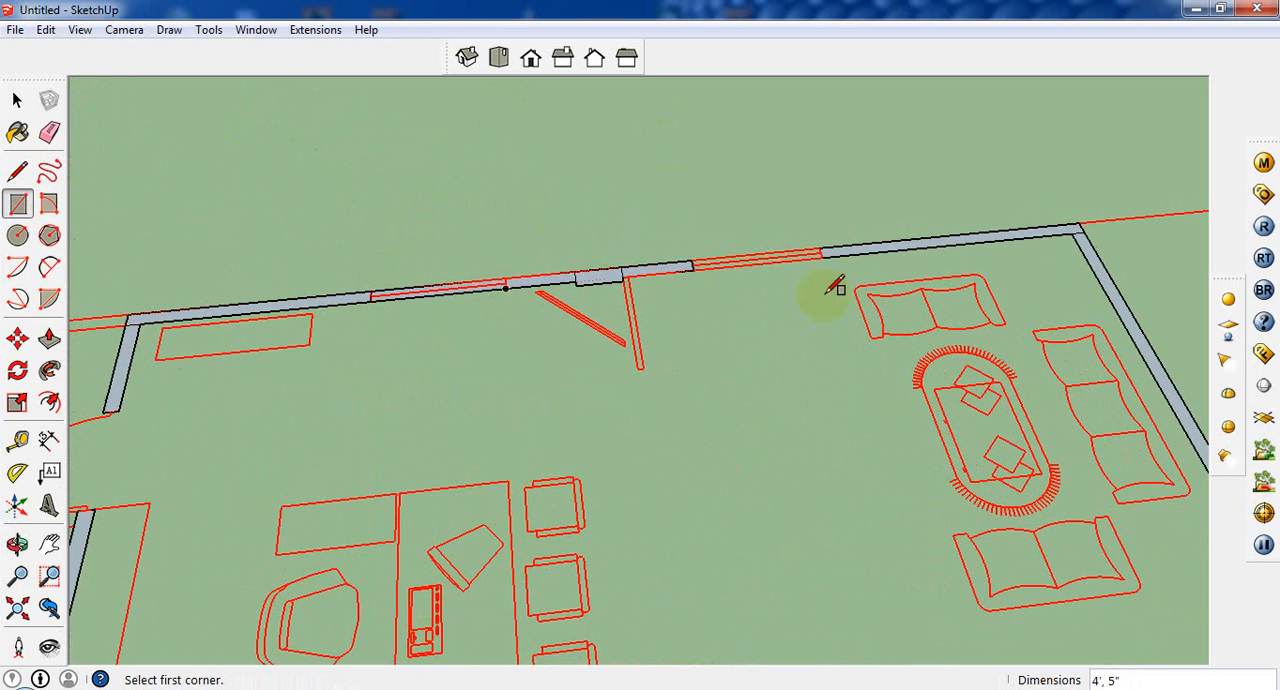
{"action": "left_click", "coordinate": [690, 263]}
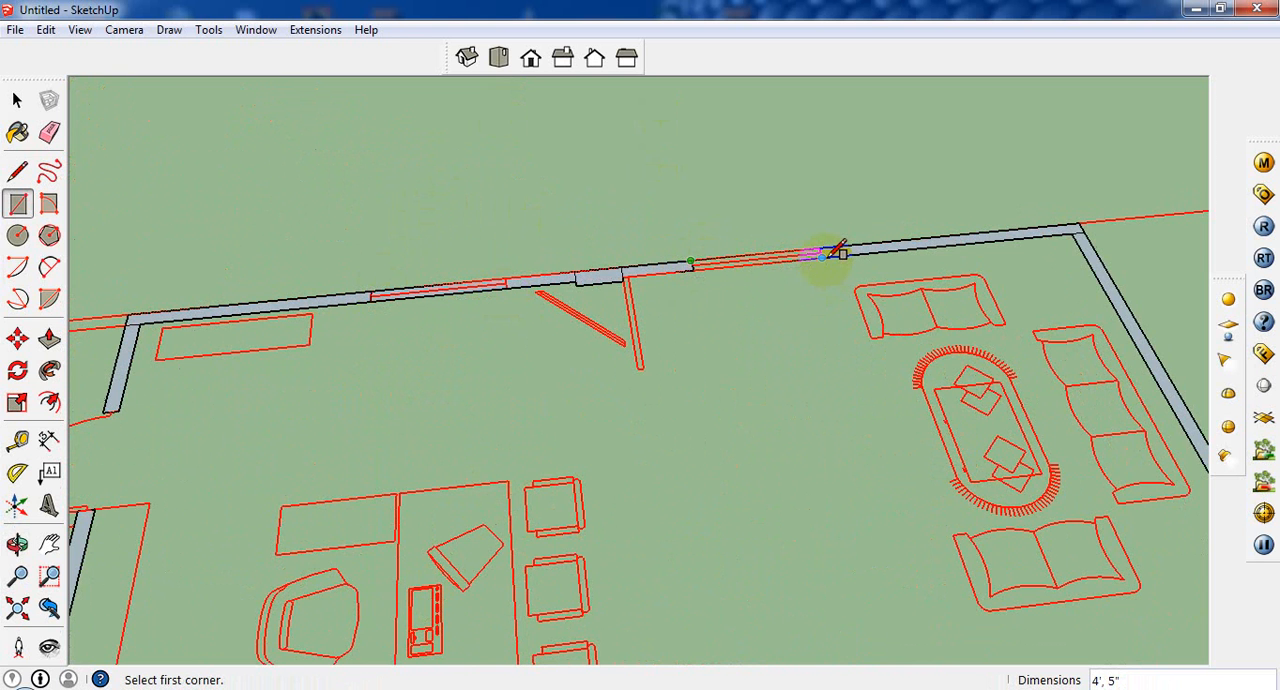
Step: Close the front door opening with a rectangle and the side door opening with one about 2' 9" by 5"
{"action": "scroll", "coordinate": [832, 254], "scroll_direction": "down", "scroll_amount": 4}
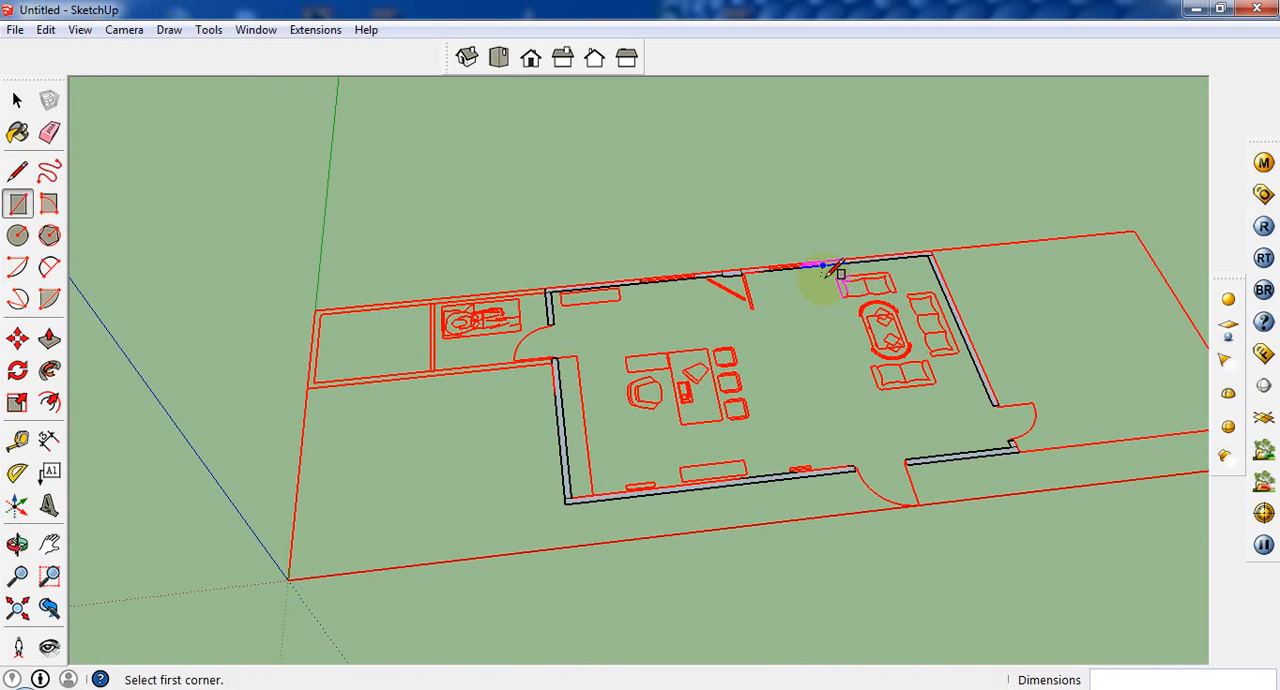
{"action": "scroll", "coordinate": [751, 329], "scroll_direction": "up", "scroll_amount": 3}
{"action": "scroll", "coordinate": [820, 437], "scroll_direction": "up", "scroll_amount": 4}
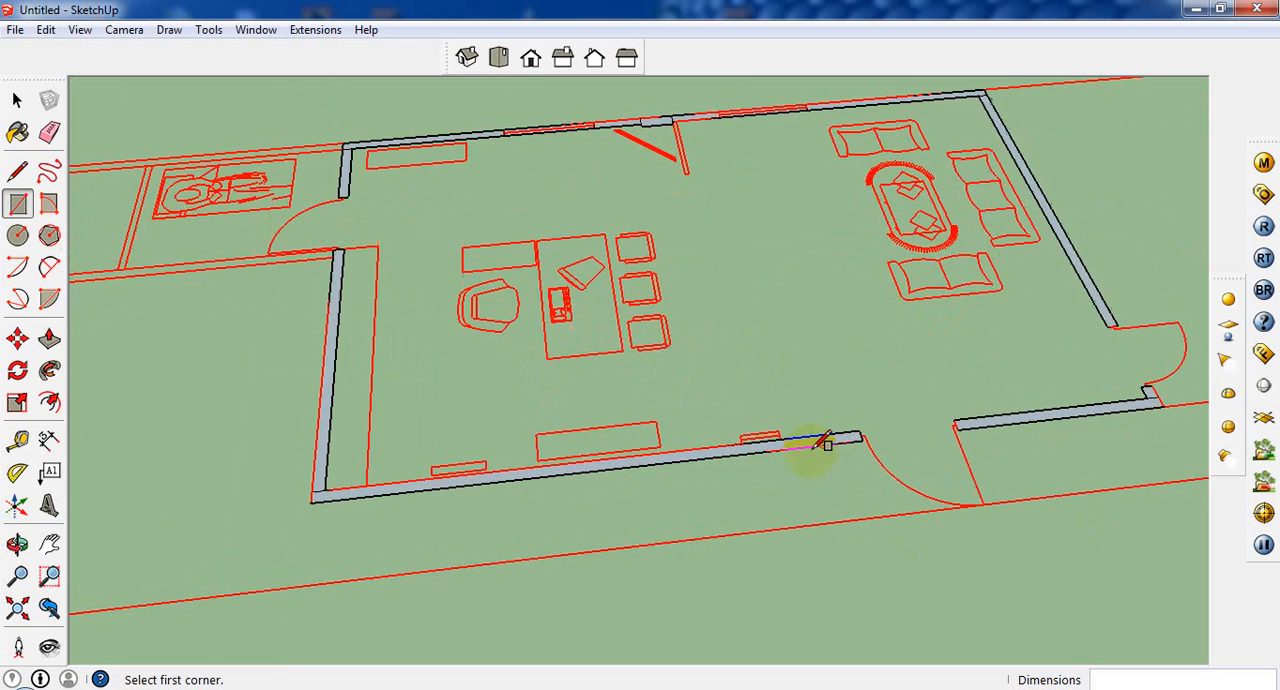
{"action": "left_click", "coordinate": [866, 432]}
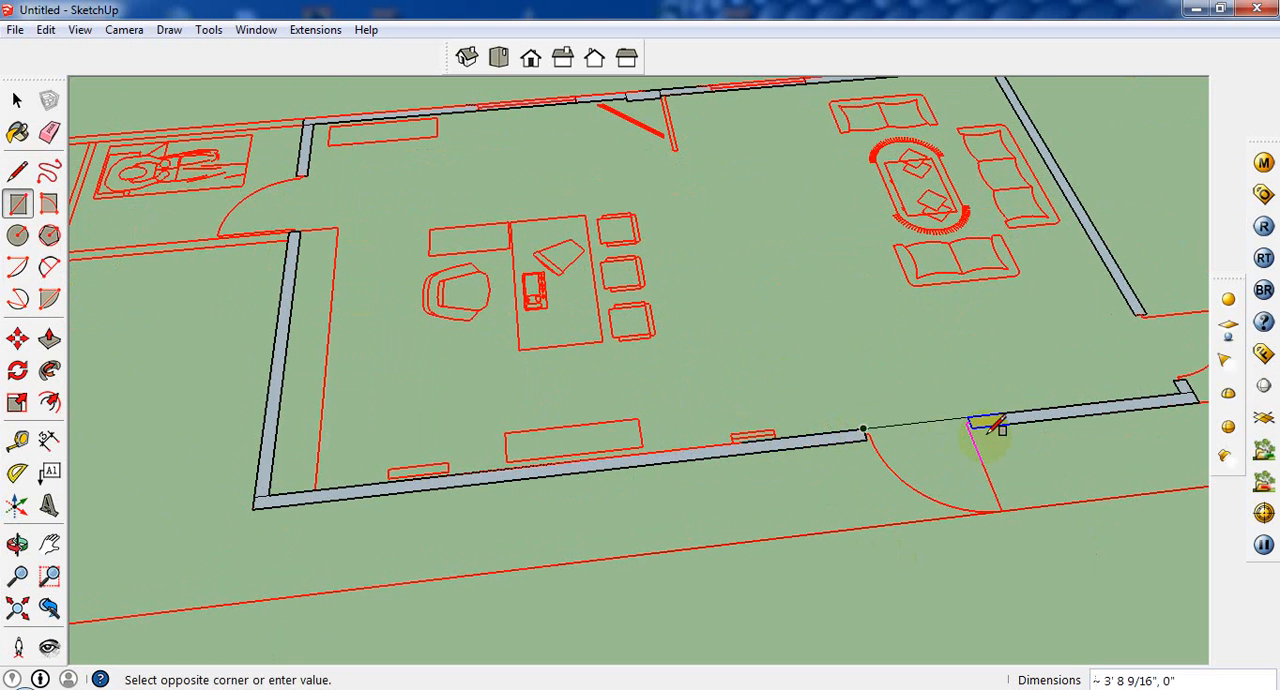
{"action": "key", "text": "Escape"}
{"action": "scroll", "coordinate": [1142, 347], "scroll_direction": "down", "scroll_amount": 3}
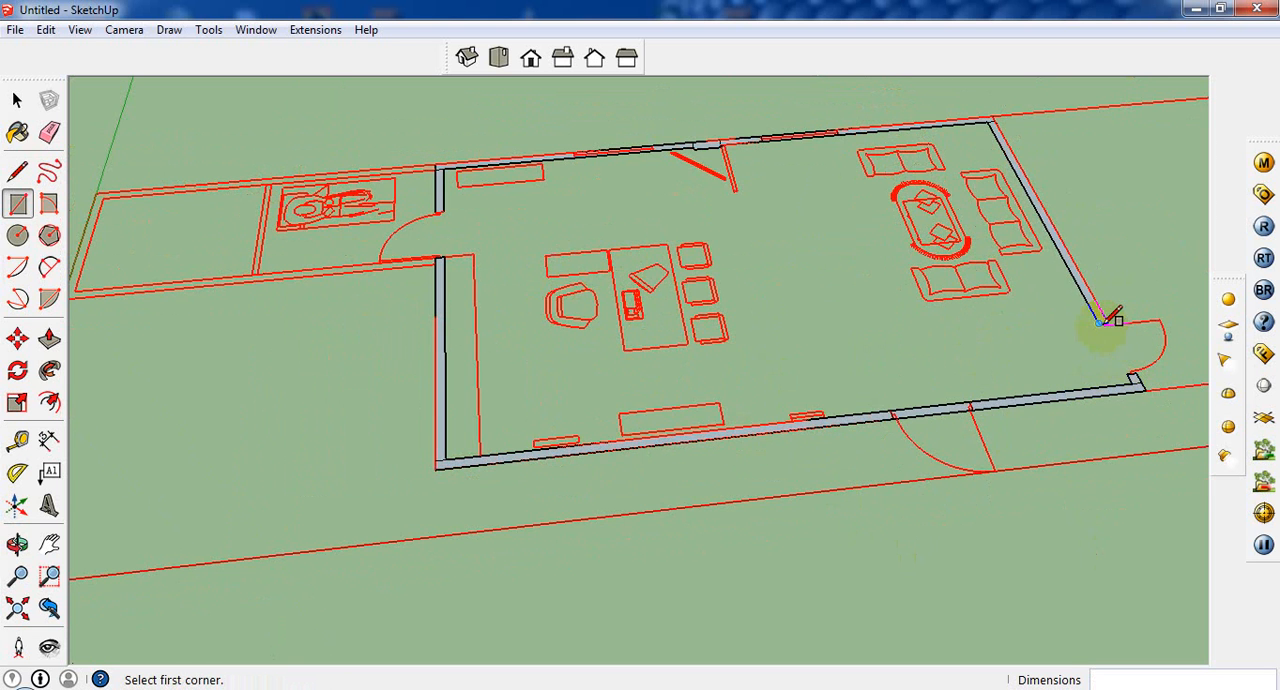
{"action": "left_click", "coordinate": [1100, 323]}
{"action": "left_click", "coordinate": [1138, 374]}
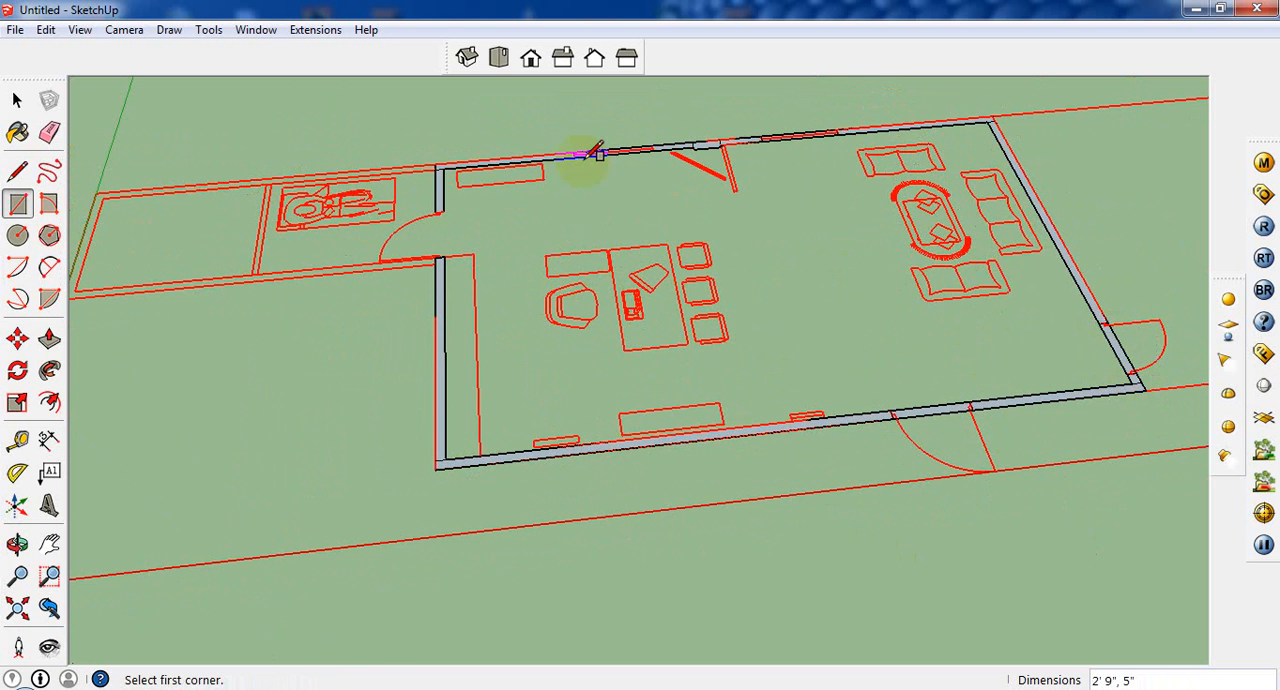
Step: Draw a rectangle across the office-side door opening to close the room outline and form the floor face
{"action": "scroll", "coordinate": [668, 141], "scroll_direction": "up", "scroll_amount": 2}
{"action": "left_click", "coordinate": [385, 227]}
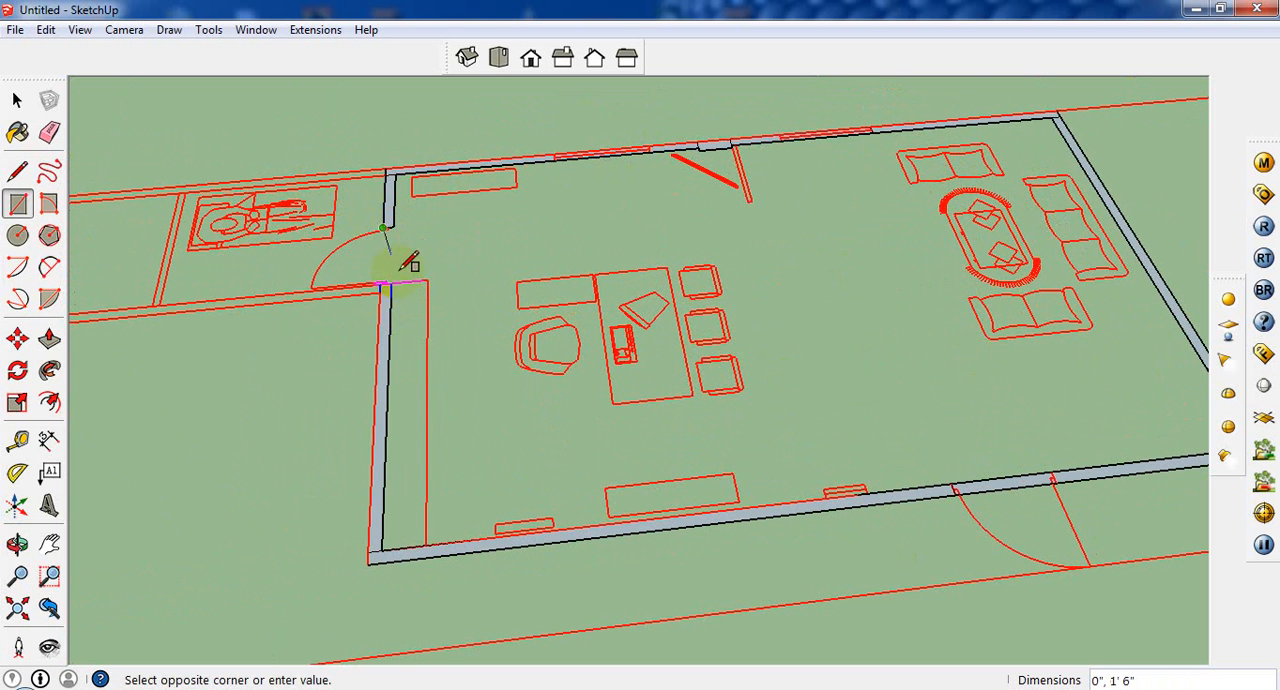
{"action": "left_click", "coordinate": [406, 280]}
{"action": "scroll", "coordinate": [412, 255], "scroll_direction": "down", "scroll_amount": 3}
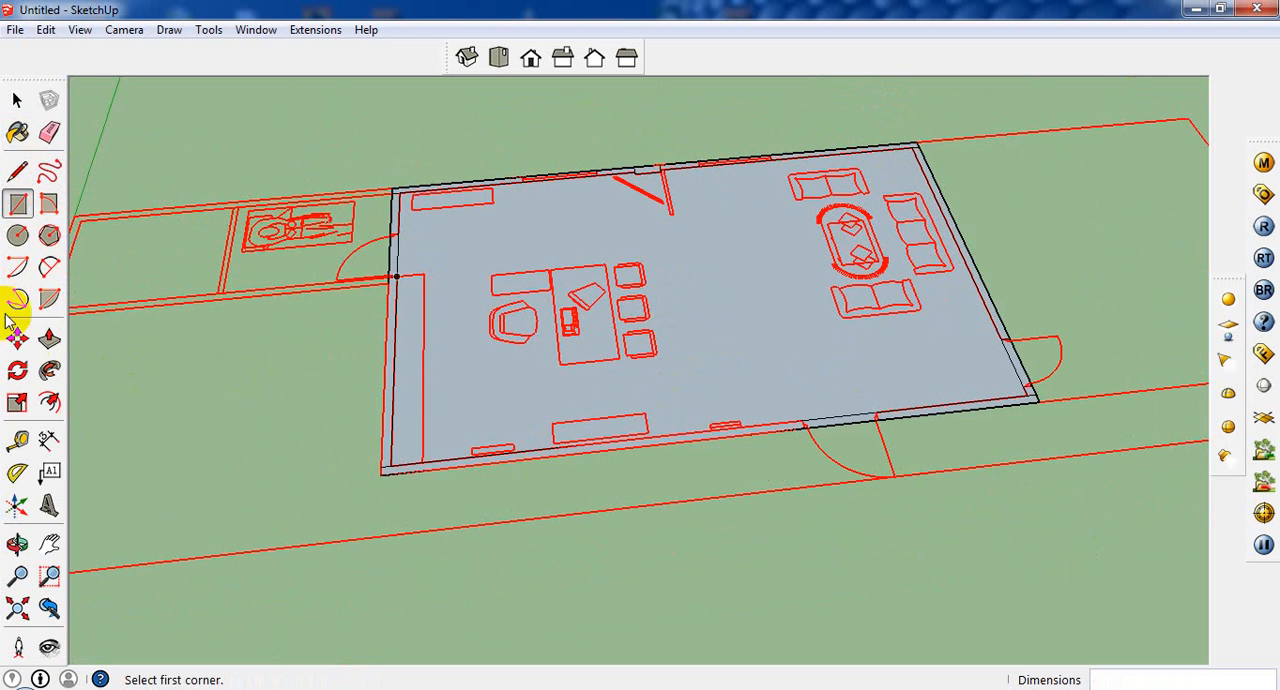
Step: Extrude the office end wall upward by 10' with Push/Pull
{"action": "left_click", "coordinate": [49, 339]}
{"action": "scroll", "coordinate": [454, 447], "scroll_direction": "up", "scroll_amount": 2}
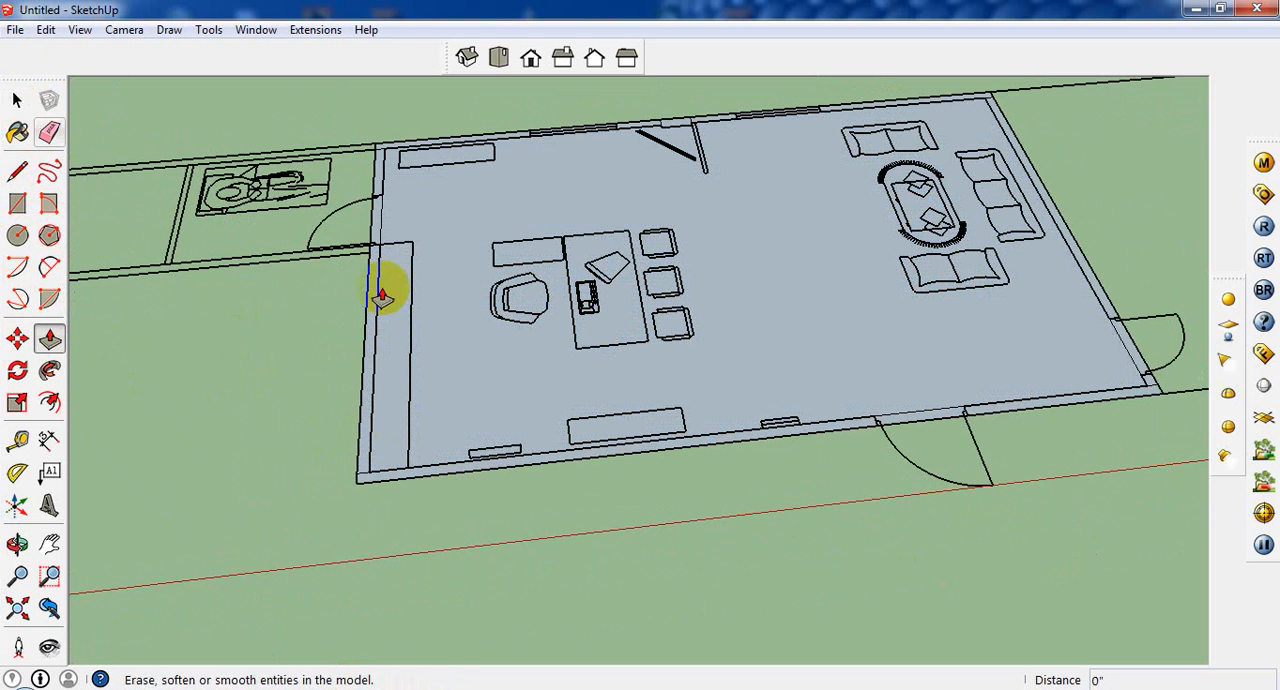
{"action": "left_click_drag", "start_coordinate": [367, 403], "coordinate": [350, 310]}
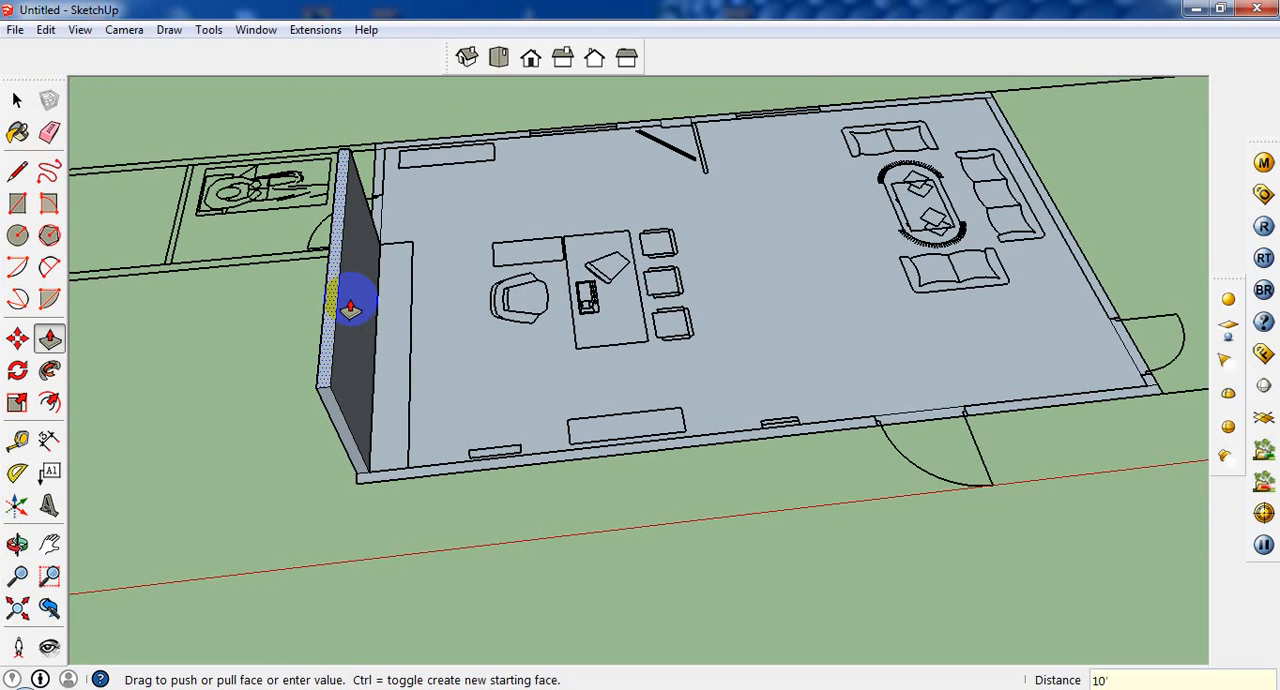
{"action": "type", "text": "10'"}
{"action": "key", "text": "Return"}
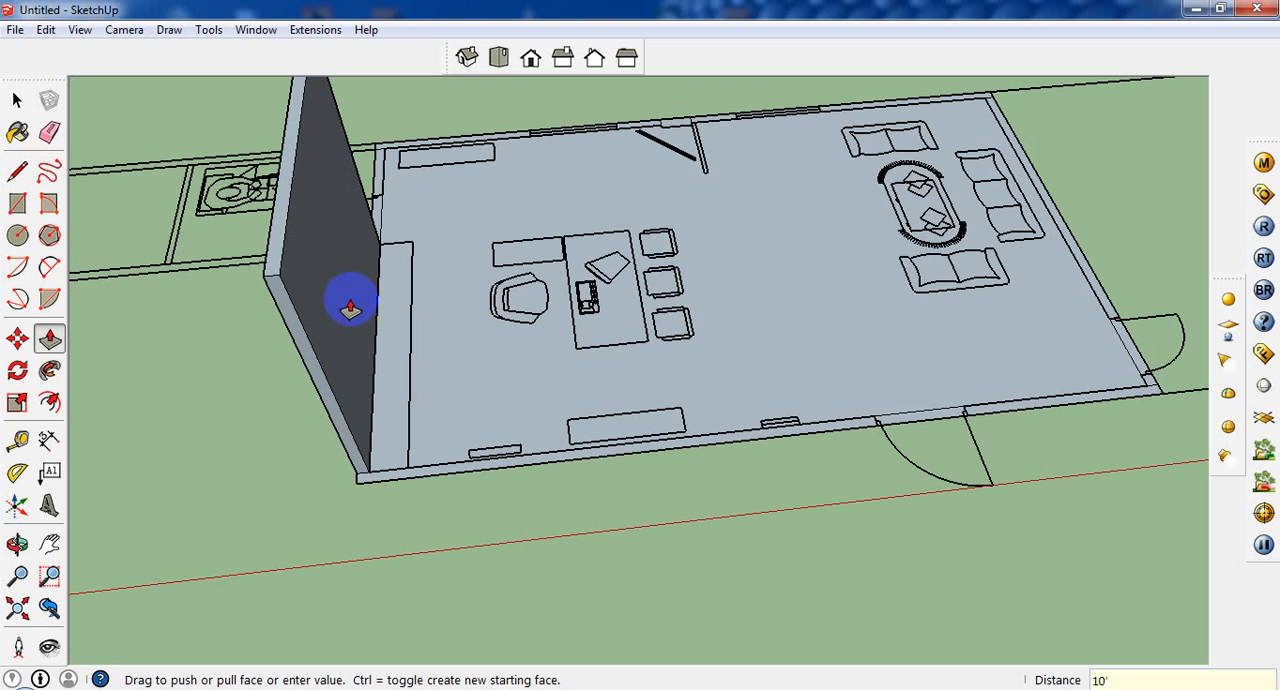
Step: Extrude the front wall on both sides of the main door and the end wall behind the sofas by the same 10'
{"action": "double_click", "coordinate": [548, 466]}
{"action": "scroll", "coordinate": [1006, 418], "scroll_direction": "down", "scroll_amount": 6}
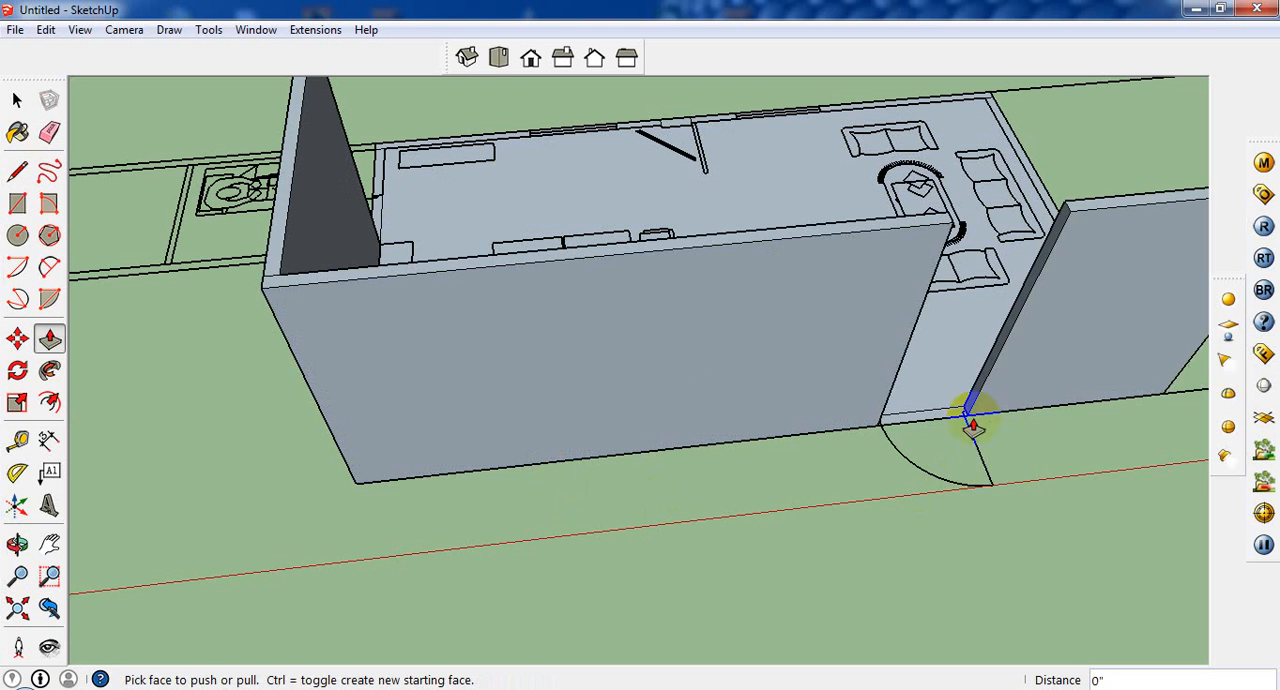
{"action": "middle_click_drag", "start_coordinate": [1183, 420], "coordinate": [537, 486]}
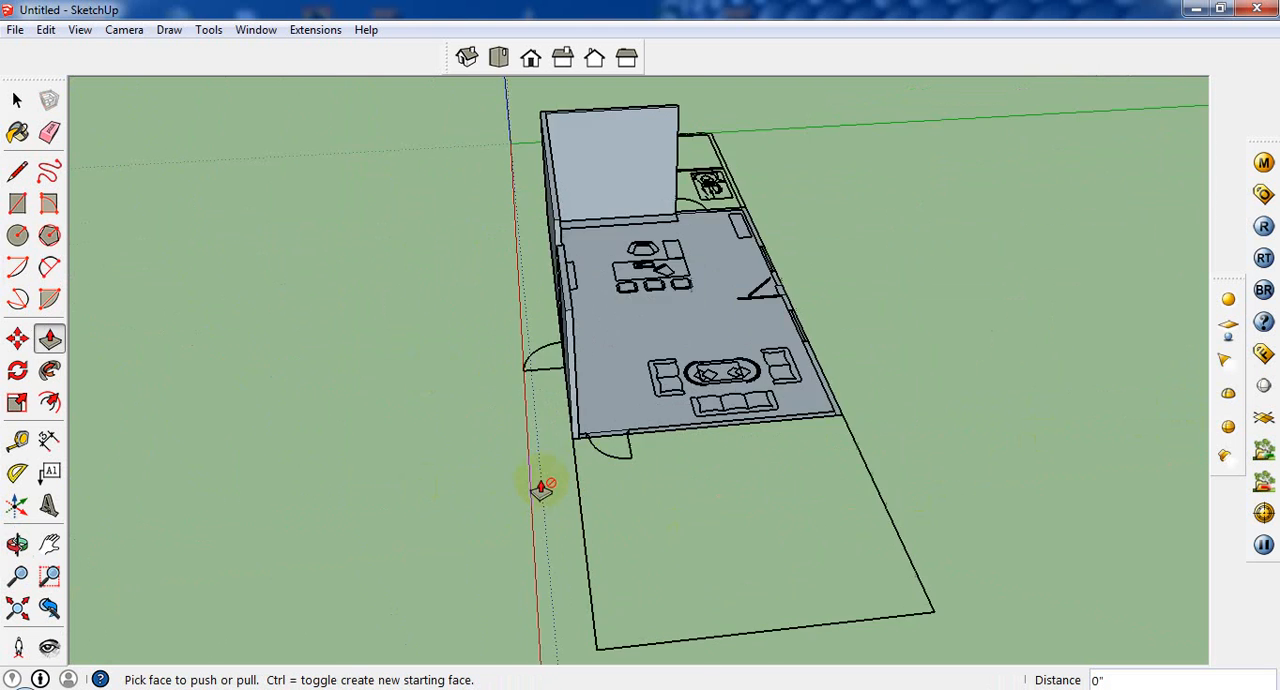
{"action": "scroll", "coordinate": [576, 425], "scroll_direction": "up", "scroll_amount": 5}
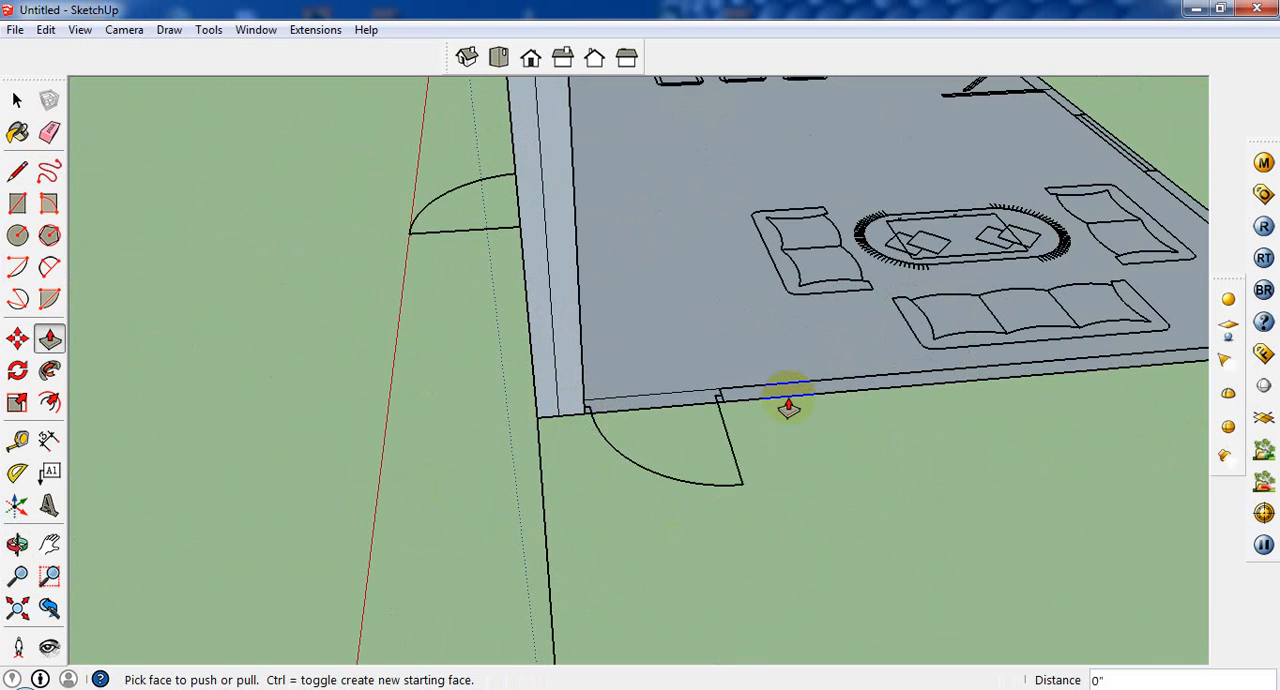
{"action": "double_click", "coordinate": [777, 380]}
{"action": "middle_click_drag", "start_coordinate": [623, 431], "coordinate": [595, 470]}
{"action": "scroll", "coordinate": [917, 449], "scroll_direction": "down", "scroll_amount": 5}
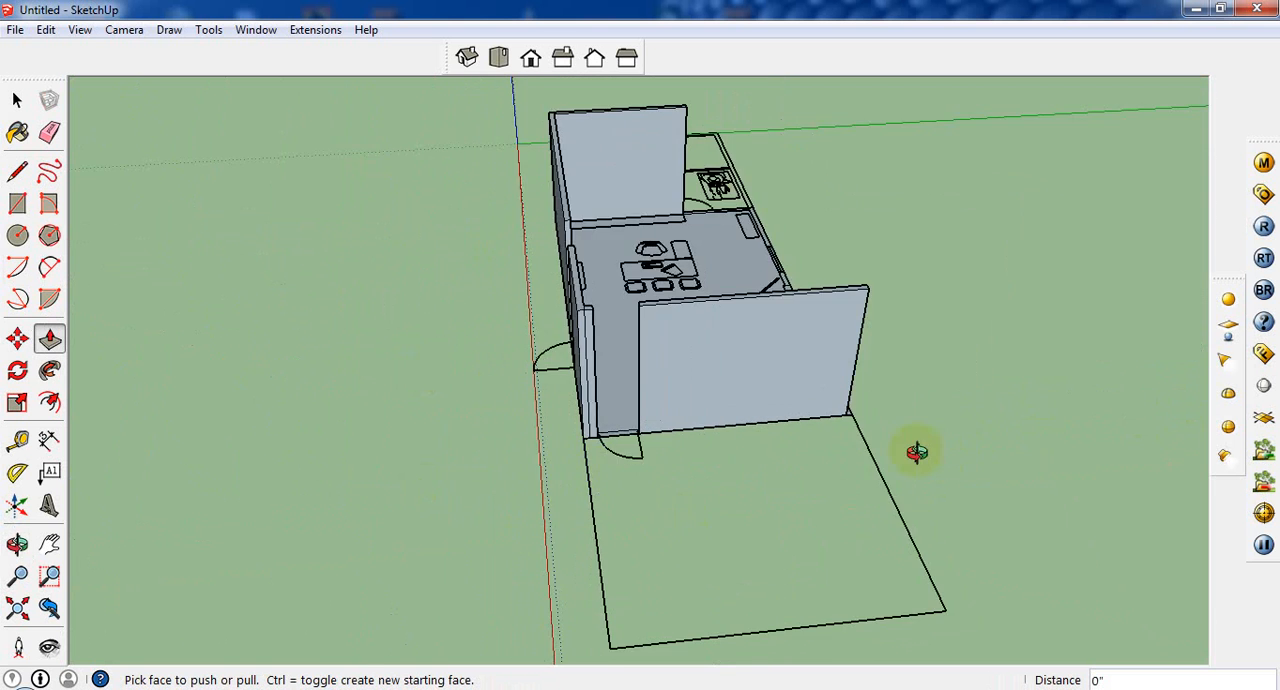
Step: Extrude all back wall sections around the two windows, including the thicker middle section, by the same 10'
{"action": "middle_click_drag", "start_coordinate": [917, 449], "coordinate": [891, 461]}
{"action": "scroll", "coordinate": [563, 452], "scroll_direction": "up", "scroll_amount": 5}
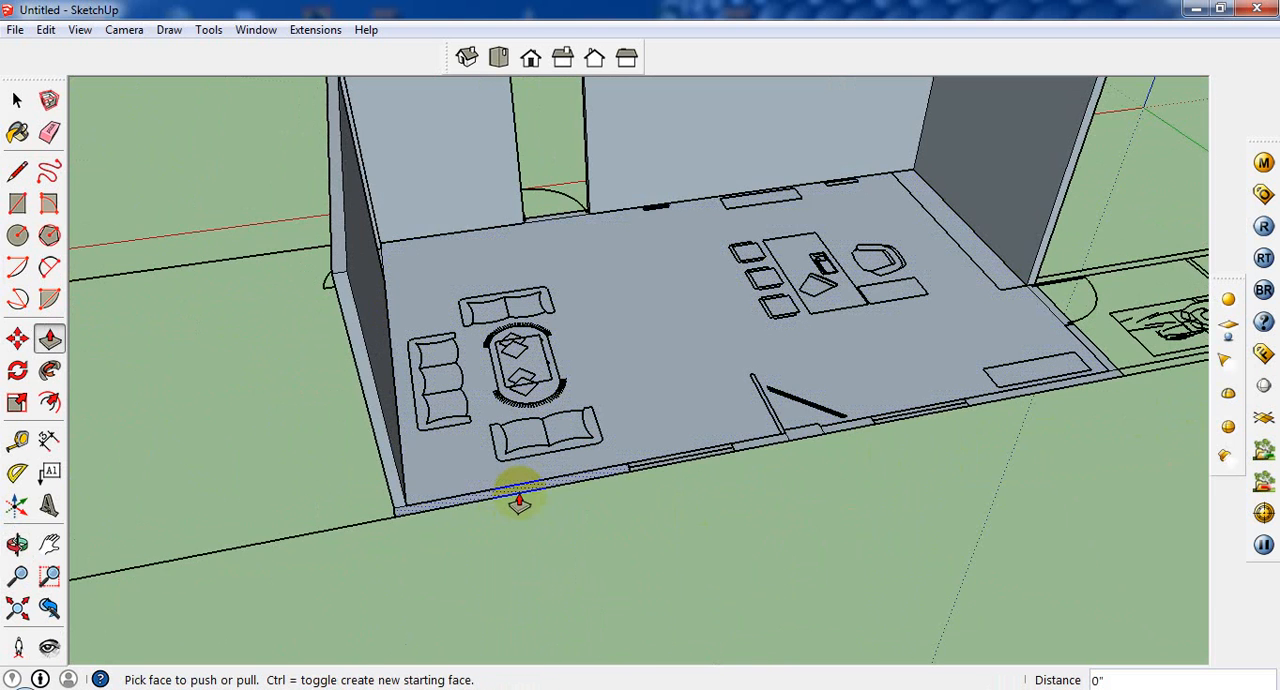
{"action": "double_click", "coordinate": [519, 494]}
{"action": "double_click", "coordinate": [762, 446]}
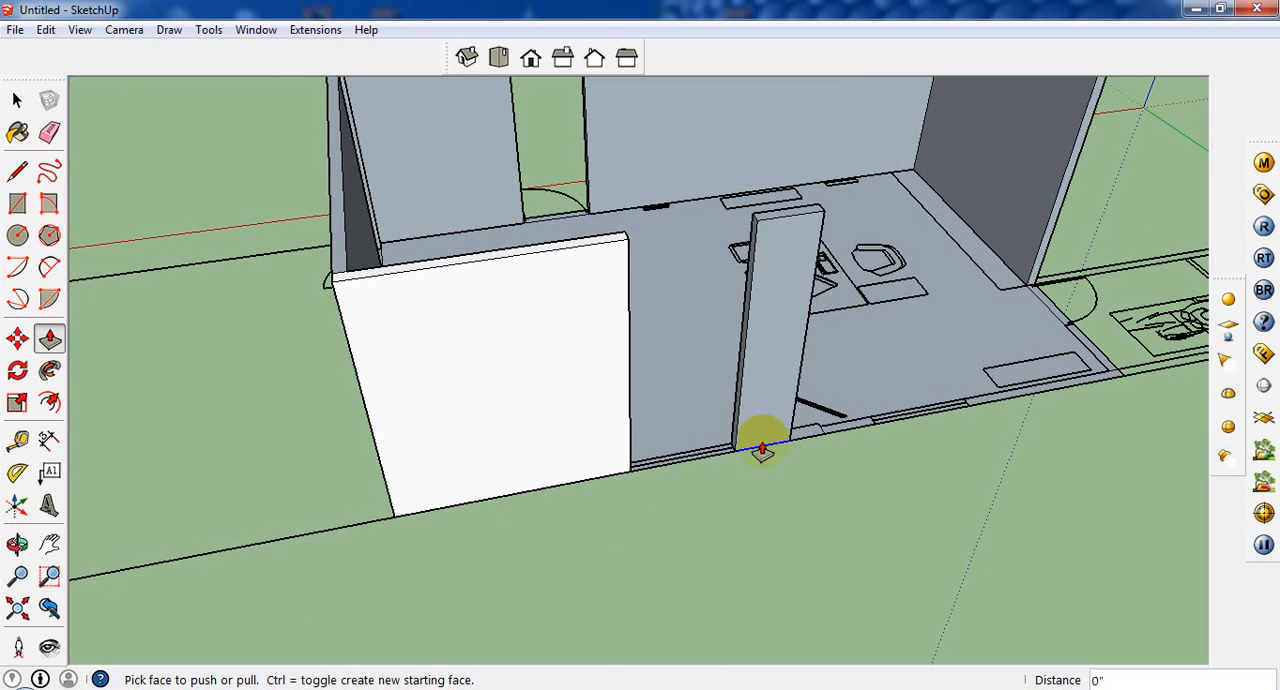
{"action": "double_click", "coordinate": [810, 437]}
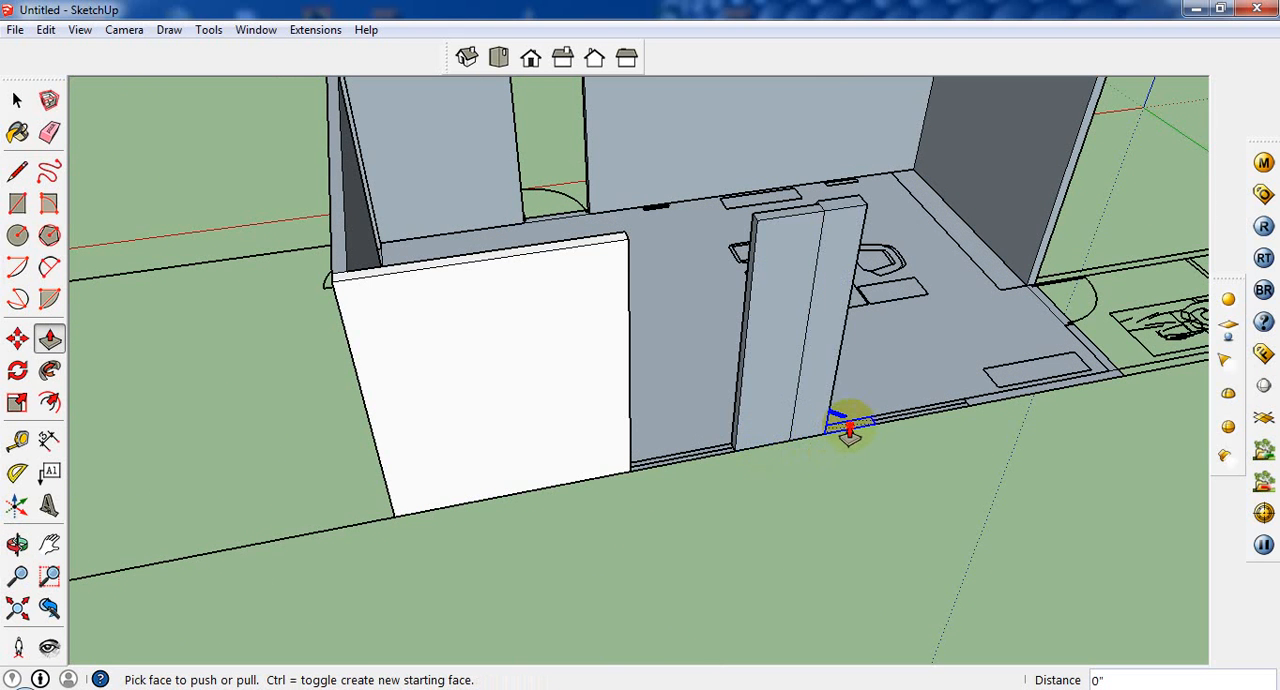
{"action": "double_click", "coordinate": [849, 430]}
{"action": "middle_click_drag", "start_coordinate": [871, 435], "coordinate": [1057, 449]}
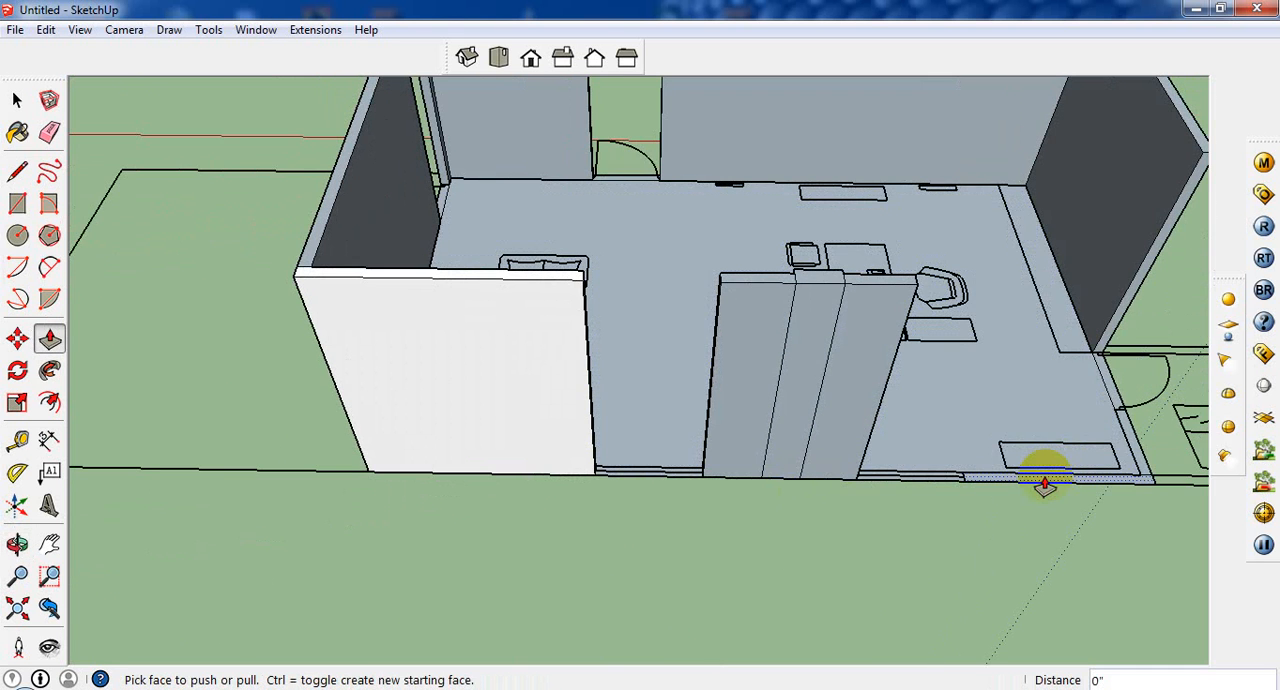
{"action": "double_click", "coordinate": [1044, 485]}
Step: Extrude the short wall between the office-side door and the back corner by the same 10'
{"action": "middle_click_drag", "start_coordinate": [777, 429], "coordinate": [877, 80]}
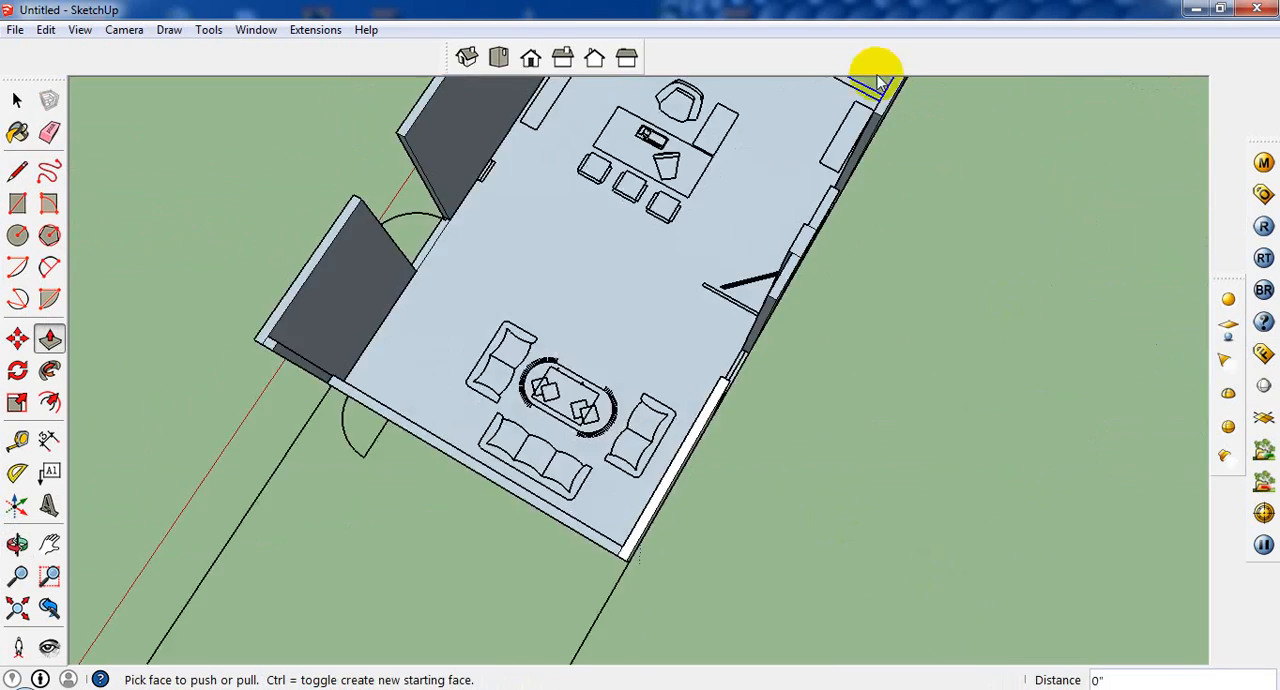
{"action": "scroll", "coordinate": [877, 82], "scroll_direction": "up", "scroll_amount": 1}
{"action": "scroll", "coordinate": [820, 371], "scroll_direction": "down", "scroll_amount": 3}
{"action": "scroll", "coordinate": [829, 188], "scroll_direction": "up", "scroll_amount": 4}
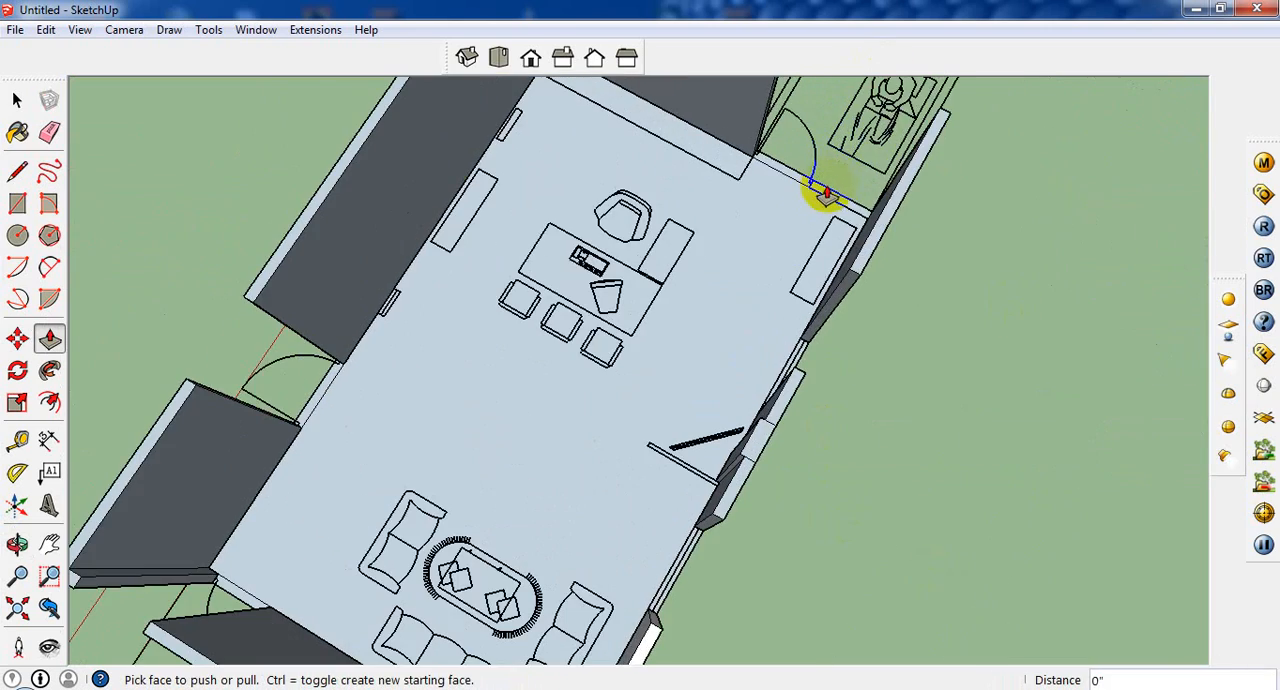
{"action": "scroll", "coordinate": [822, 196], "scroll_direction": "down", "scroll_amount": 2}
{"action": "scroll", "coordinate": [829, 338], "scroll_direction": "down", "scroll_amount": 2}
{"action": "middle_click_drag", "start_coordinate": [829, 338], "coordinate": [371, 278]}
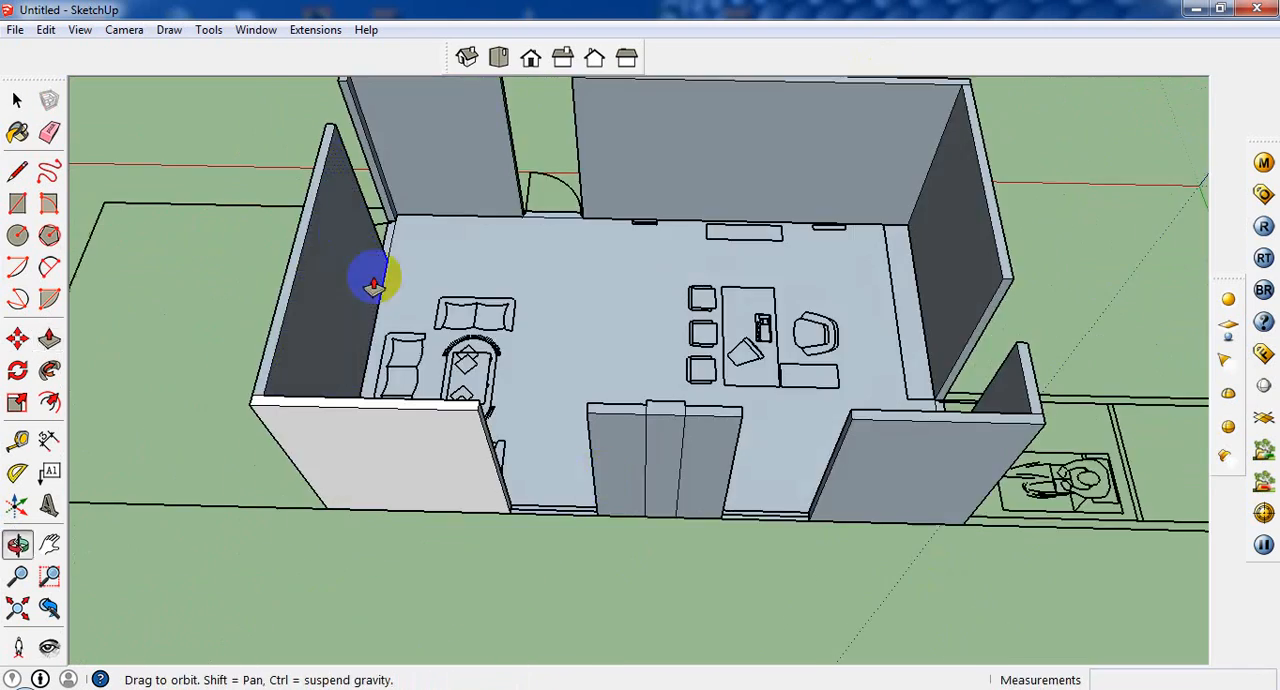
Step: Extrude the sill walls in both back-wall window openings by 2.5'
{"action": "scroll", "coordinate": [588, 545], "scroll_direction": "up", "scroll_amount": 3}
{"action": "scroll", "coordinate": [588, 545], "scroll_direction": "up", "scroll_amount": 2}
{"action": "left_click", "coordinate": [545, 518]}
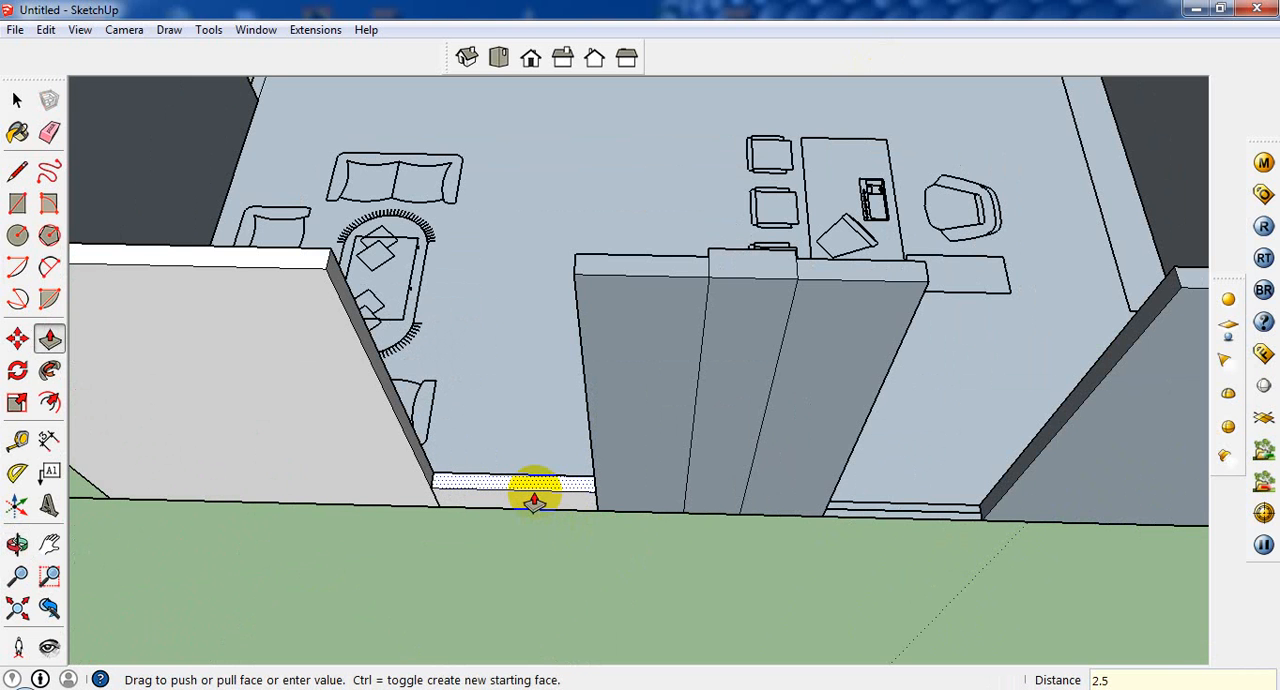
{"action": "type", "text": "2.5'"}
{"action": "key", "text": "Return"}
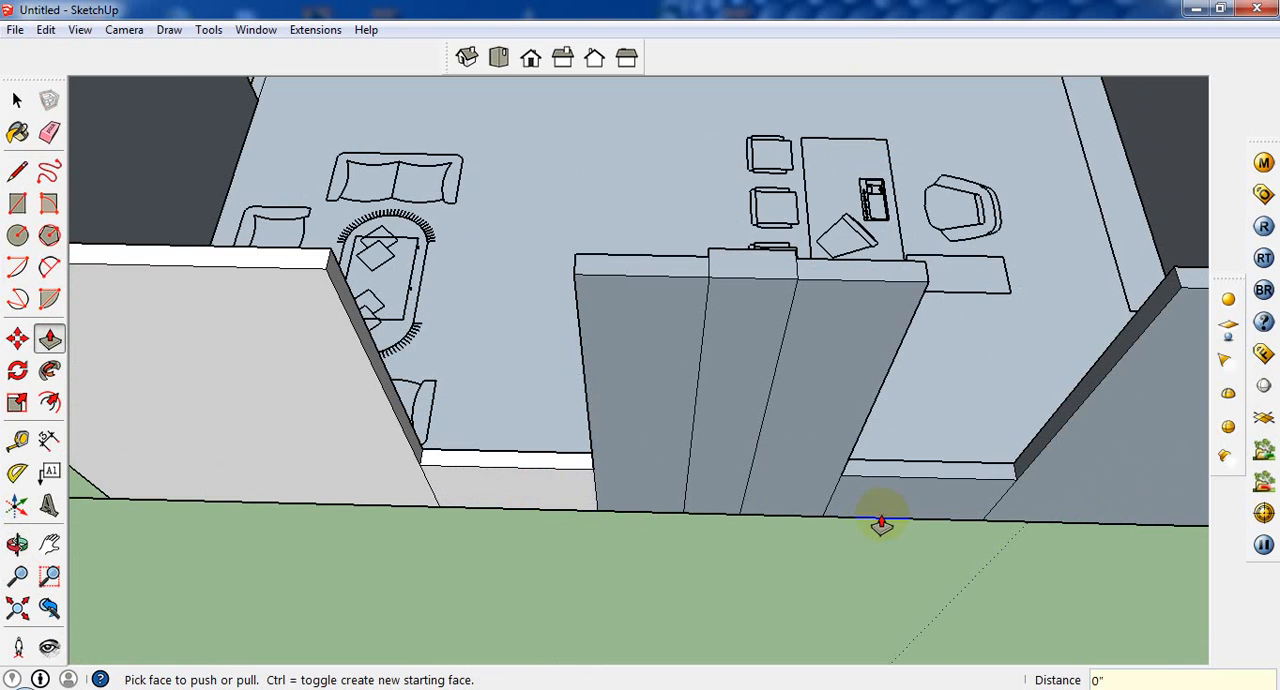
{"action": "scroll", "coordinate": [766, 528], "scroll_direction": "down", "scroll_amount": 5}
{"action": "middle_click_drag", "start_coordinate": [628, 428], "coordinate": [826, 614]}
{"action": "scroll", "coordinate": [680, 565], "scroll_direction": "up", "scroll_amount": 3}
{"action": "scroll", "coordinate": [677, 400], "scroll_direction": "down", "scroll_amount": 3}
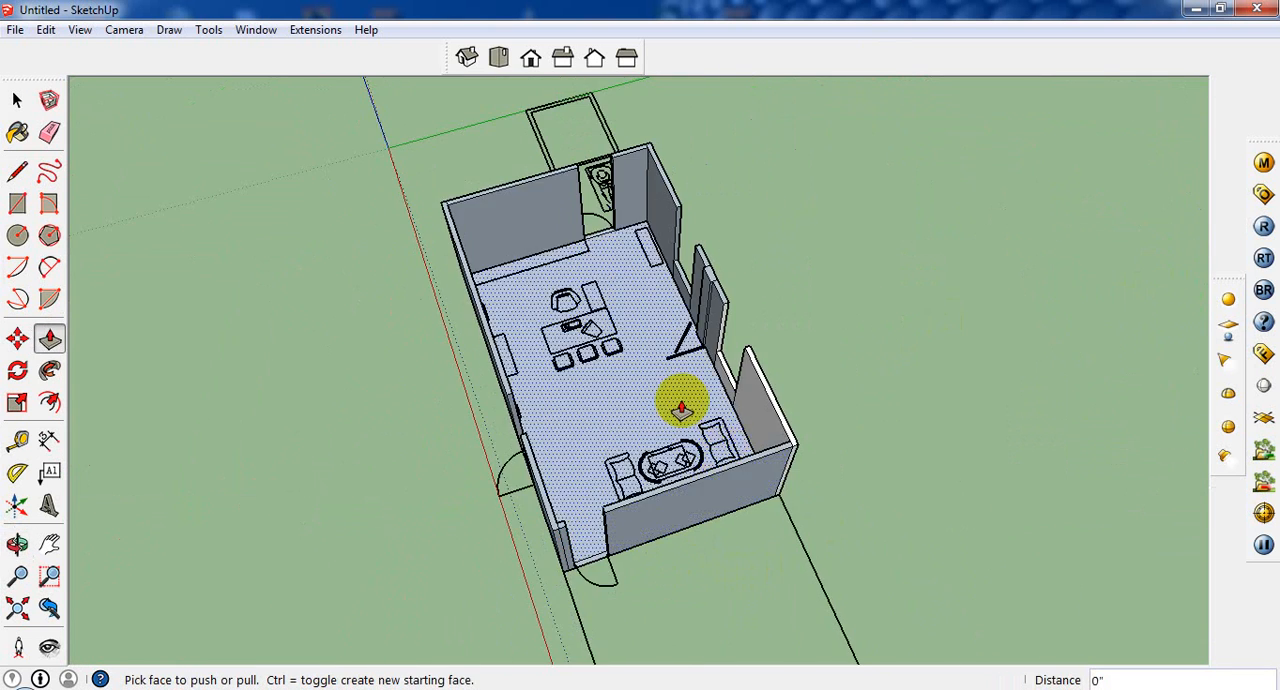
{"action": "scroll", "coordinate": [609, 229], "scroll_direction": "up", "scroll_amount": 5}
{"action": "scroll", "coordinate": [715, 302], "scroll_direction": "down", "scroll_amount": 2}
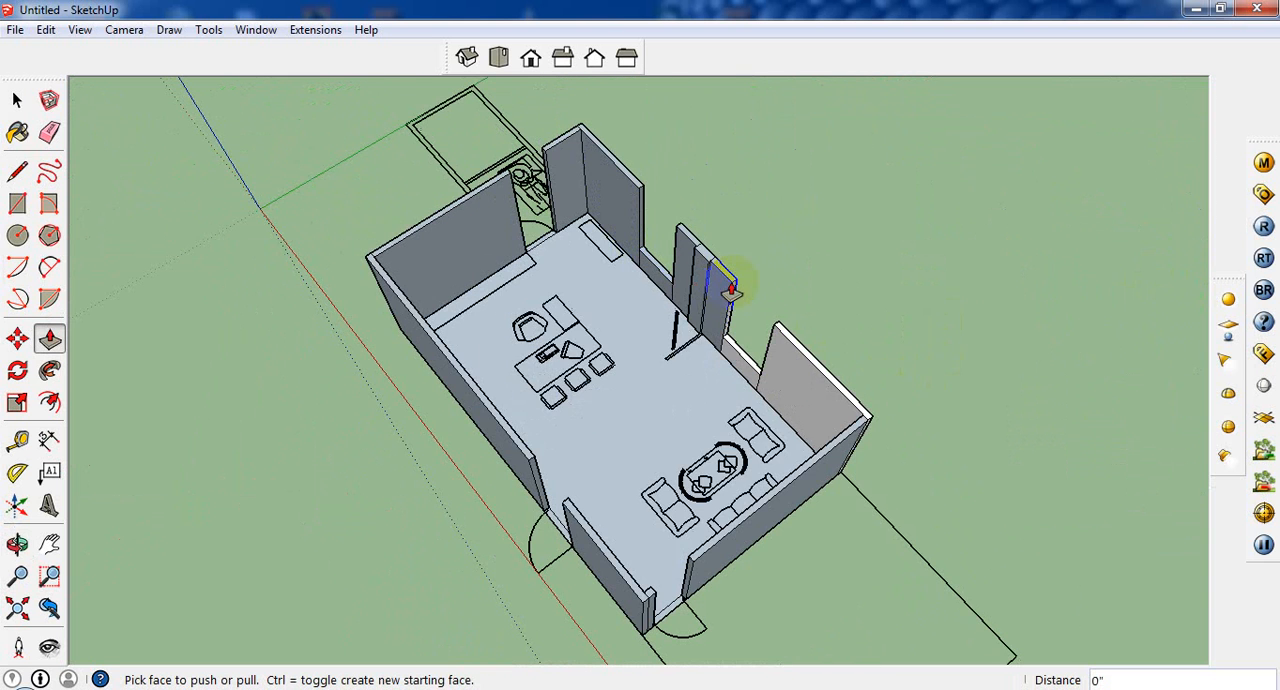
Step: Draw rectangles bridging the wall tops over the main door gap (3' 4" by 5") and the end-wall door gap (2' 9" by 5")
{"action": "left_click", "coordinate": [17, 203]}
{"action": "scroll", "coordinate": [529, 451], "scroll_direction": "up", "scroll_amount": 4}
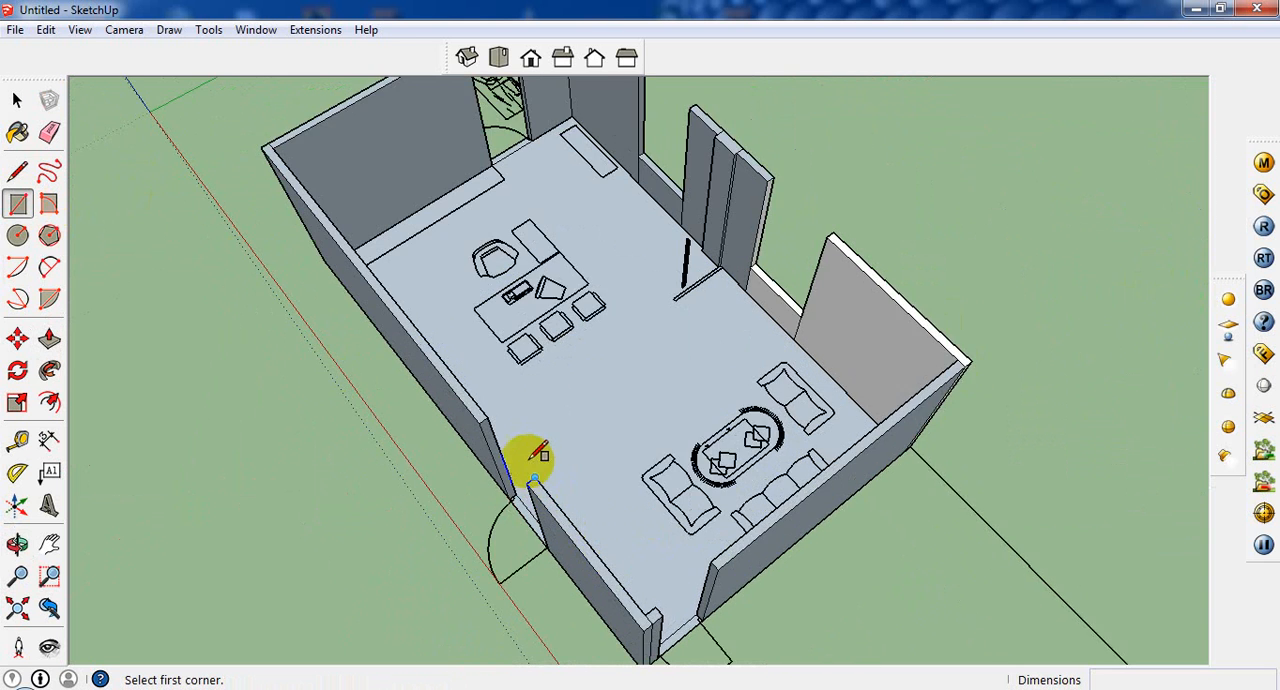
{"action": "left_click", "coordinate": [480, 403]}
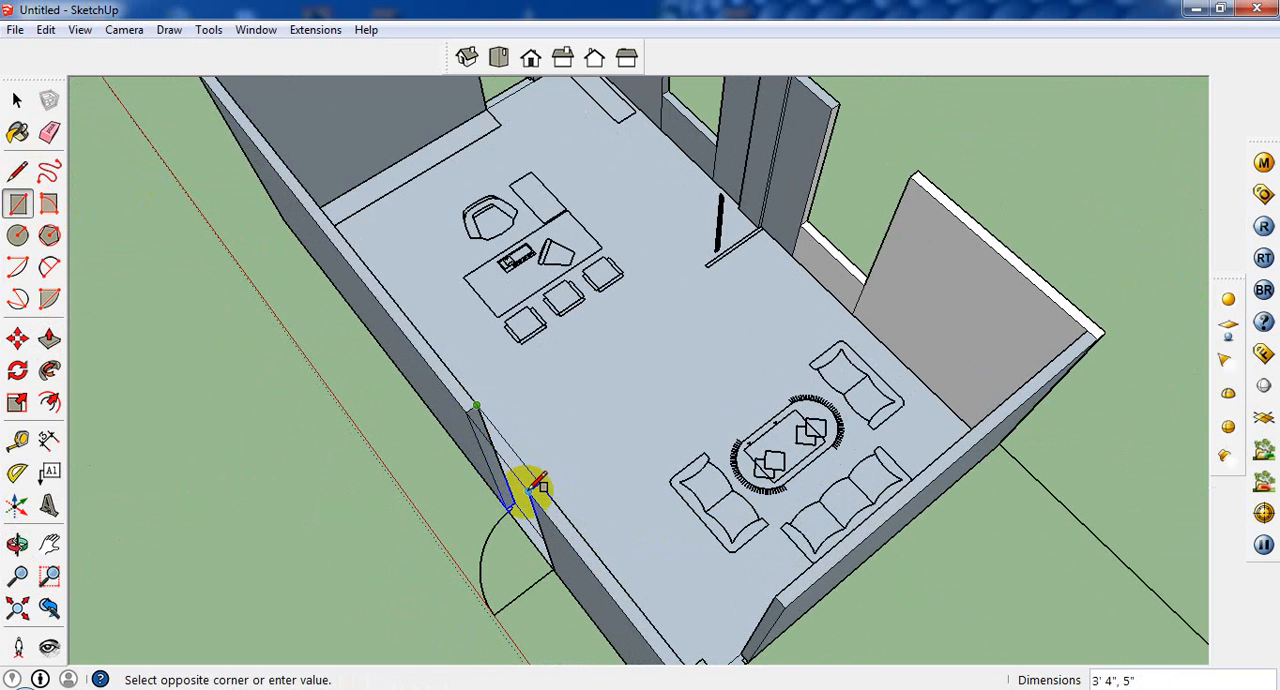
{"action": "left_click", "coordinate": [533, 485]}
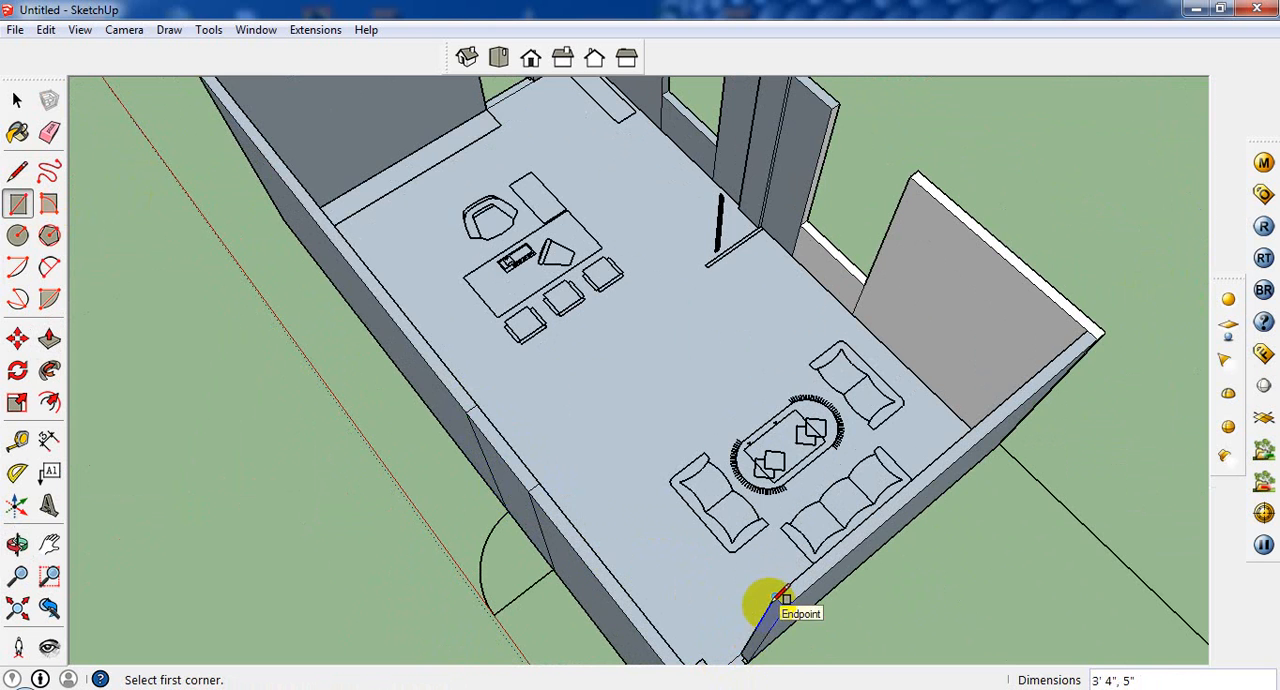
{"action": "middle_click_drag", "start_coordinate": [770, 605], "coordinate": [354, 400]}
{"action": "left_click", "coordinate": [313, 358]}
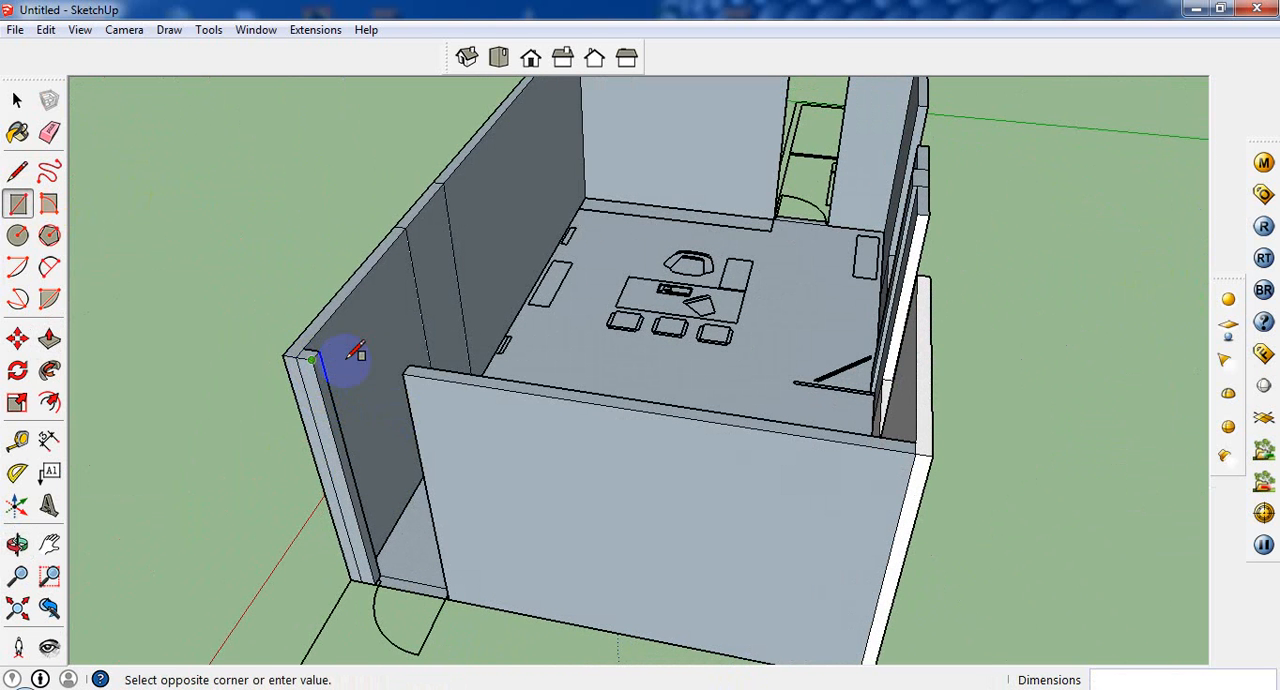
{"action": "left_click", "coordinate": [409, 365]}
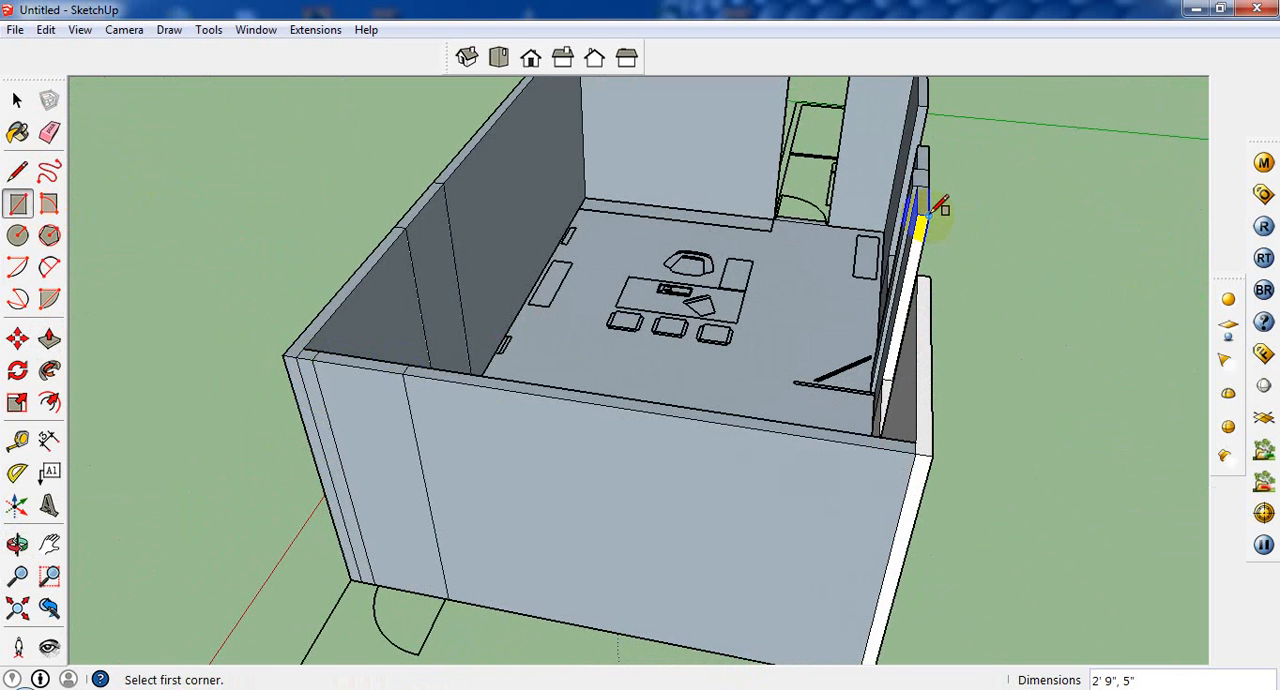
Step: Draw 4' by 5" rectangles across the wall tops over both back windows and a 3' by 5" one over the office-side door
{"action": "left_click", "coordinate": [929, 214]}
{"action": "left_click", "coordinate": [924, 274]}
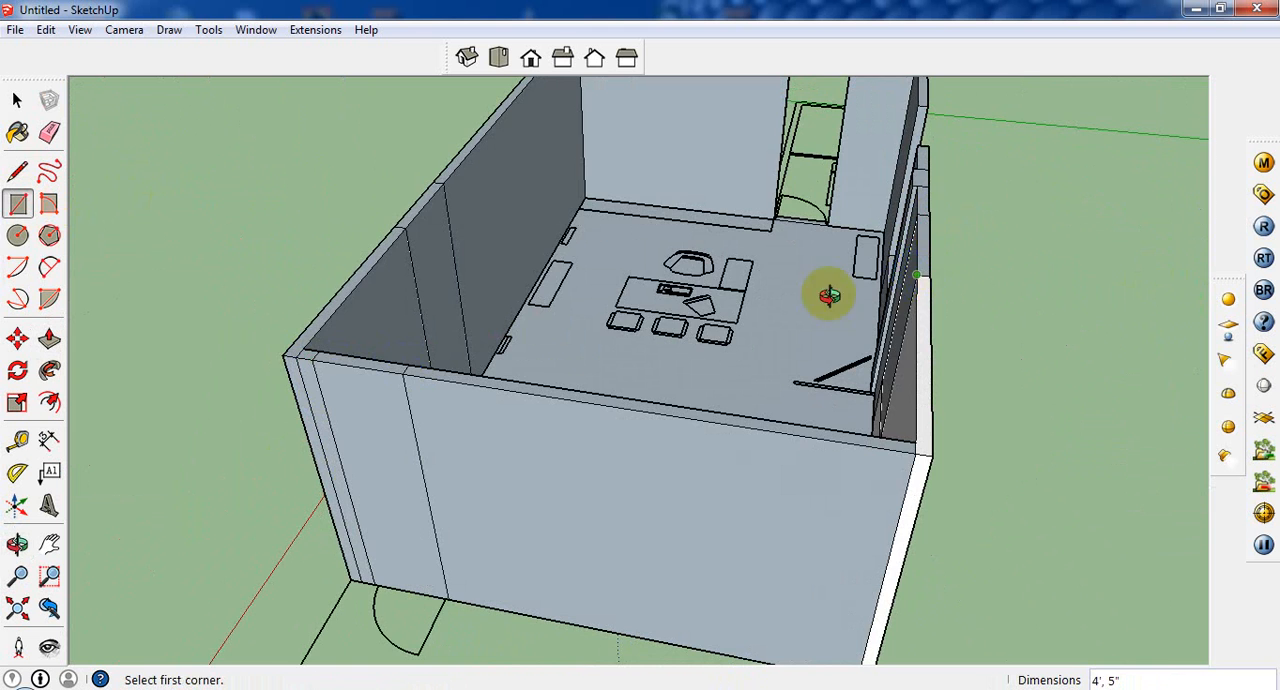
{"action": "middle_click_drag", "start_coordinate": [829, 300], "coordinate": [882, 398]}
{"action": "left_click", "coordinate": [884, 398]}
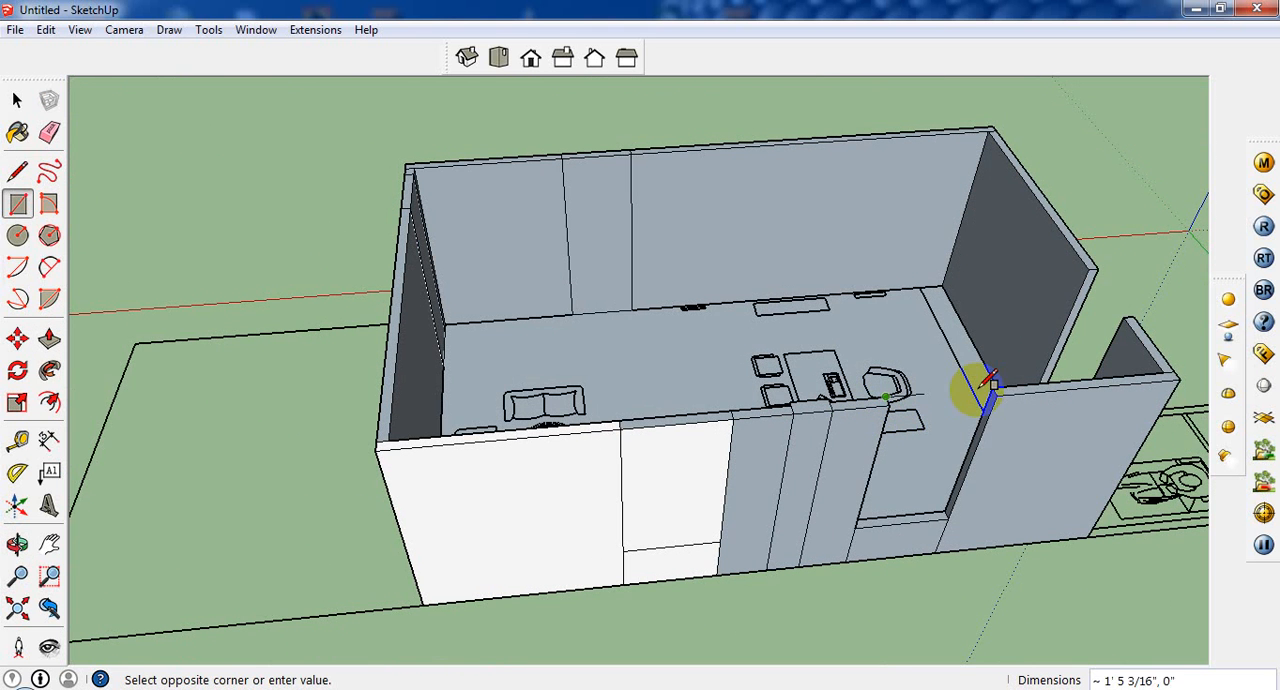
{"action": "left_click", "coordinate": [1000, 396]}
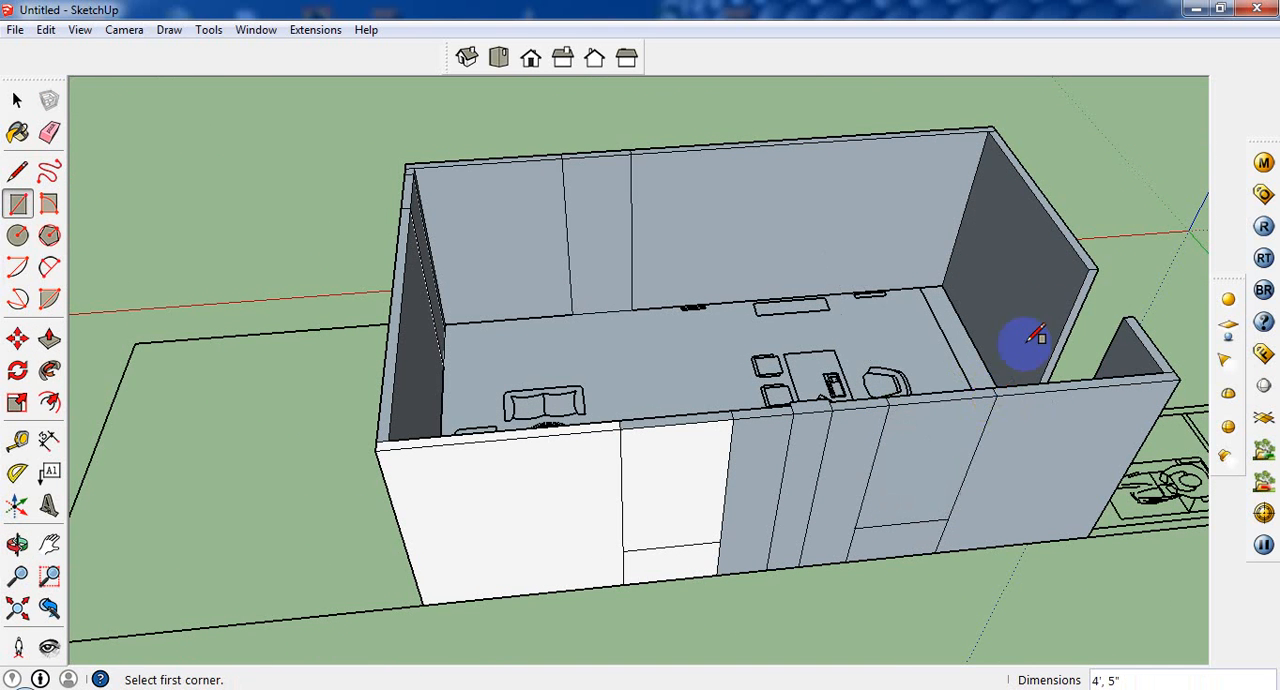
{"action": "left_click", "coordinate": [1097, 270]}
{"action": "left_click", "coordinate": [1131, 313]}
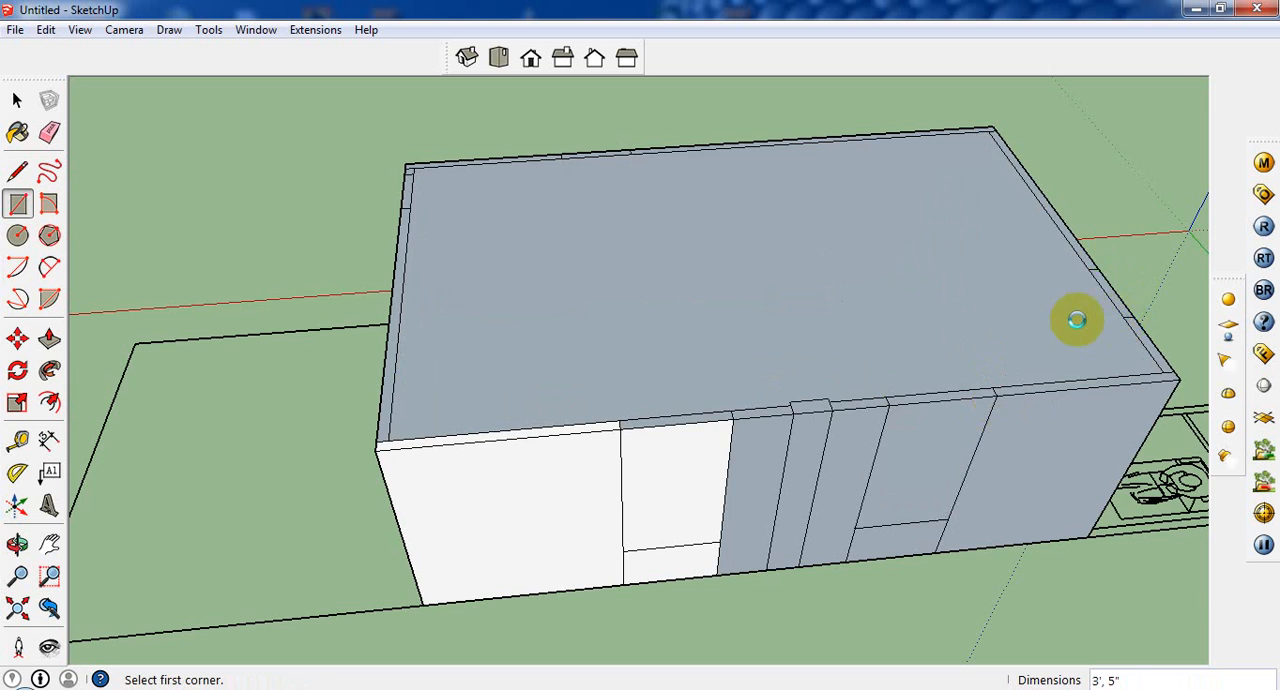
Step: Erase the ceiling face covering the room between the wall tops
{"action": "middle_click_drag", "start_coordinate": [1071, 314], "coordinate": [700, 320]}
{"action": "left_click", "coordinate": [17, 100]}
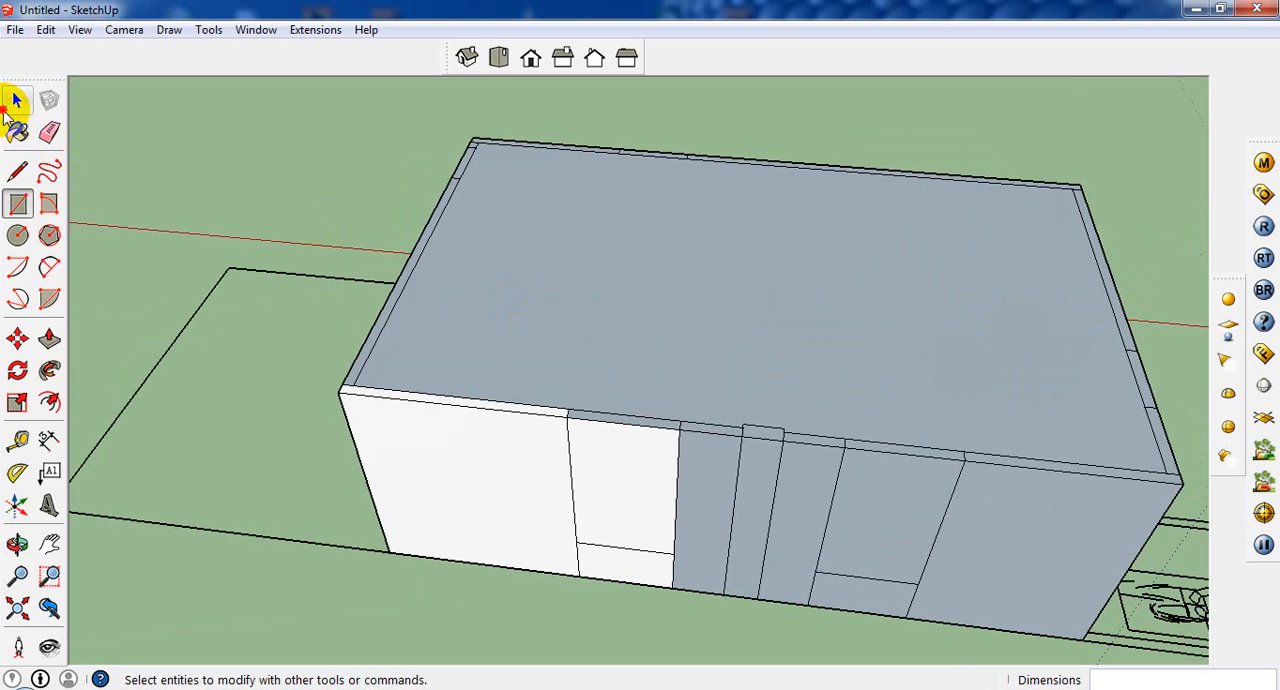
{"action": "left_click", "coordinate": [535, 361]}
{"action": "right_click", "coordinate": [535, 361]}
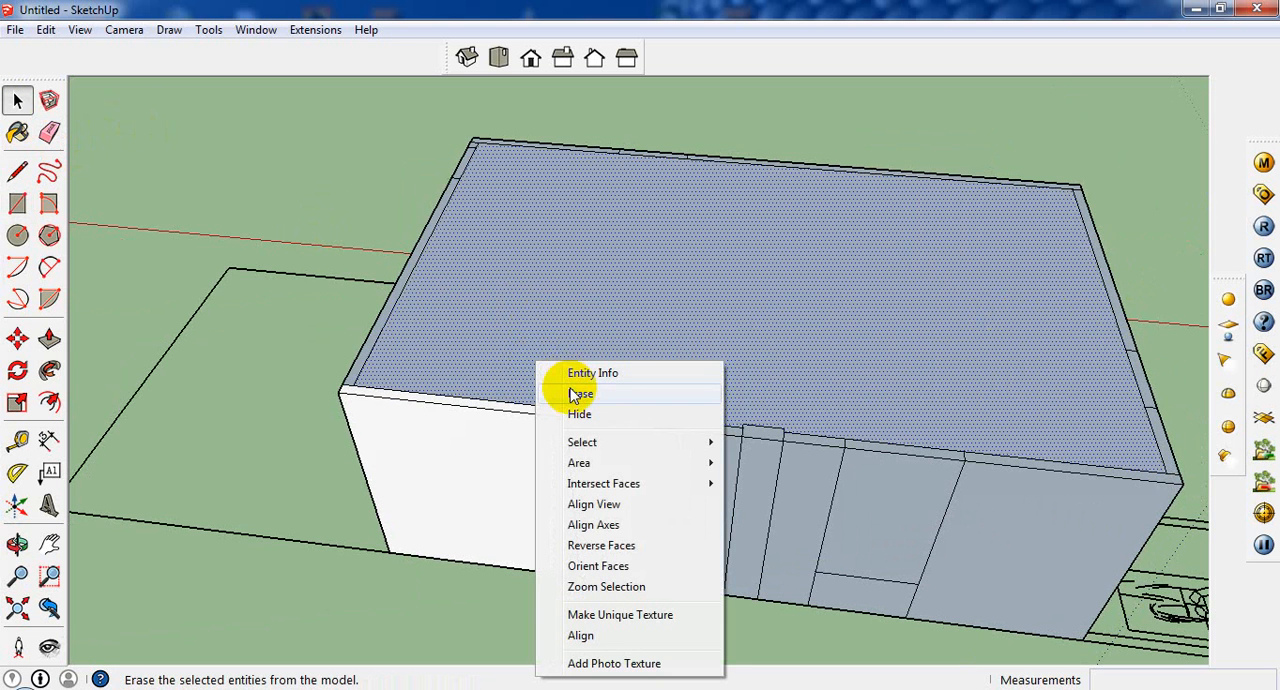
{"action": "left_click", "coordinate": [580, 394]}
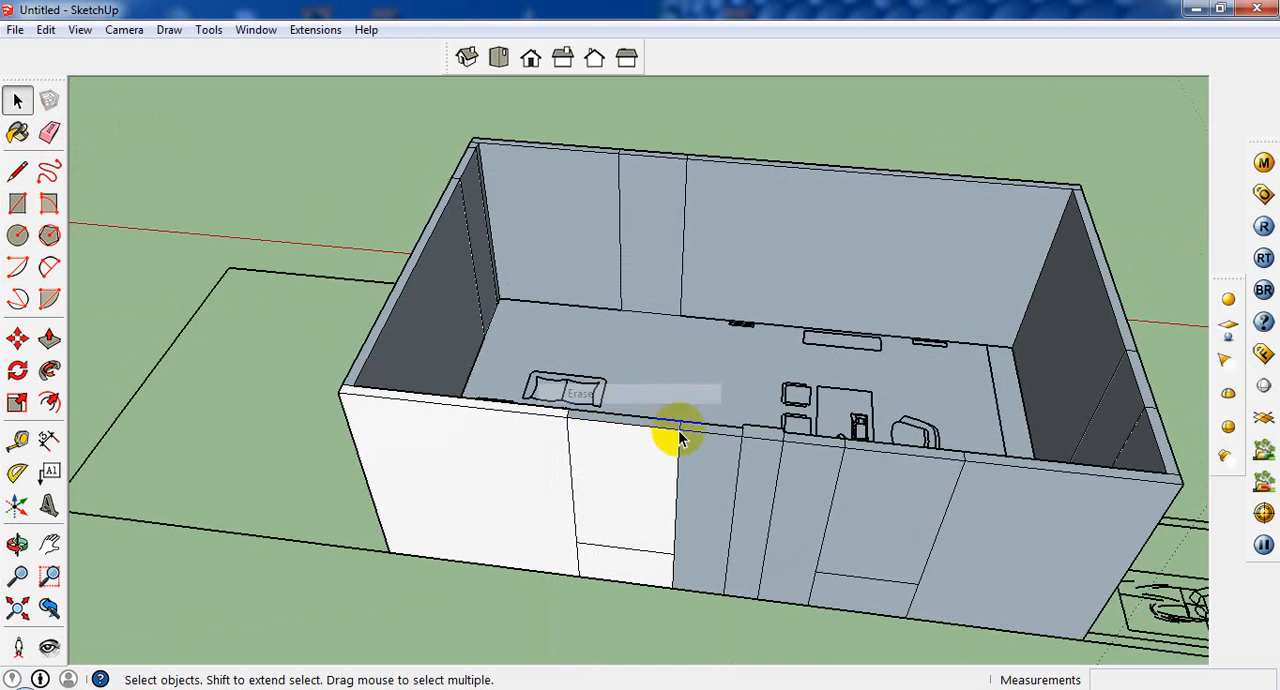
Step: Delete the vertical faces filling the sofa-side window and the door openings, including the outer face of the end-wall door
{"action": "mouse_move", "coordinate": [671, 433]}
{"action": "middle_mouse_down"}
{"action": "mouse_move", "coordinate": [614, 444]}
{"action": "mouse_move", "coordinate": [584, 390]}
{"action": "middle_mouse_up"}
{"action": "middle_click_drag", "start_coordinate": [776, 348], "coordinate": [414, 537]}
{"action": "scroll", "coordinate": [680, 457], "scroll_direction": "down", "scroll_amount": 5}
{"action": "left_click", "coordinate": [514, 445]}
{"action": "key", "text": "Delete"}
{"action": "left_click", "coordinate": [777, 480]}
{"action": "key", "text": "Delete"}
{"action": "left_click", "coordinate": [443, 543]}
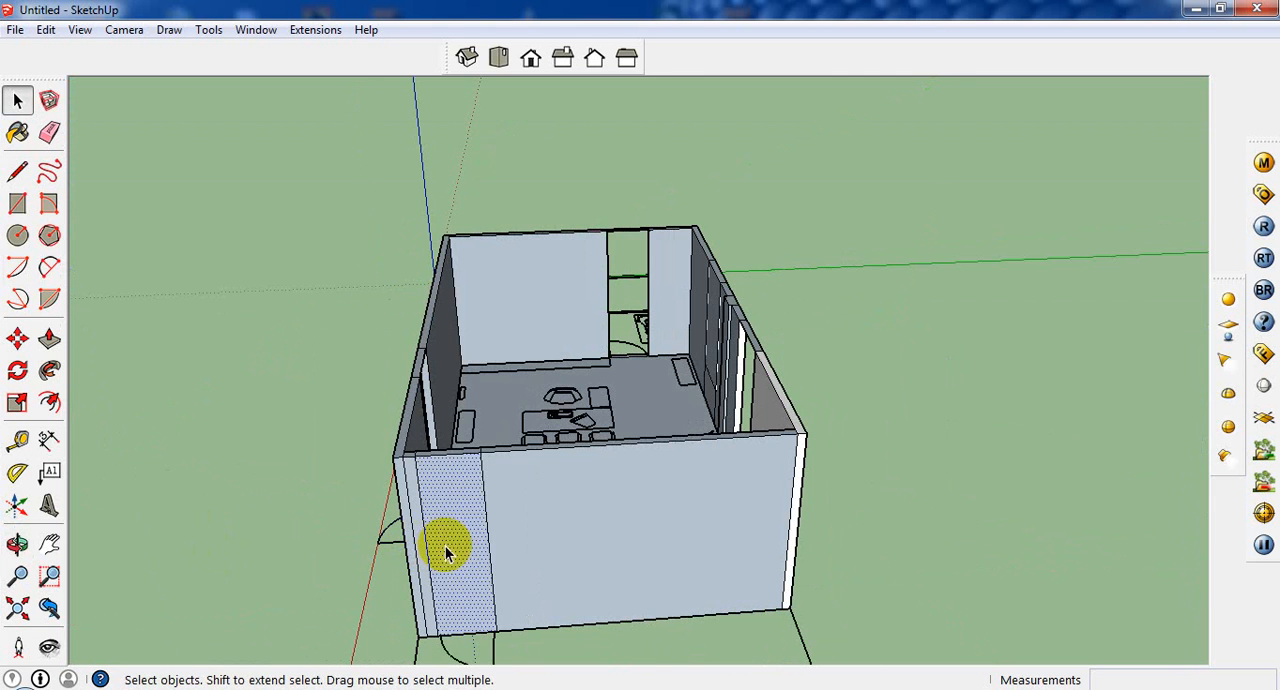
{"action": "key", "text": "Delete"}
Step: Delete the remaining vertical faces that fill the openings, including those of the office-side window
{"action": "middle_click_drag", "start_coordinate": [860, 600], "coordinate": [900, 480]}
{"action": "left_click", "coordinate": [496, 459]}
{"action": "key", "text": "Delete"}
{"action": "middle_click_drag", "start_coordinate": [702, 350], "coordinate": [700, 363]}
{"action": "left_click", "coordinate": [486, 330]}
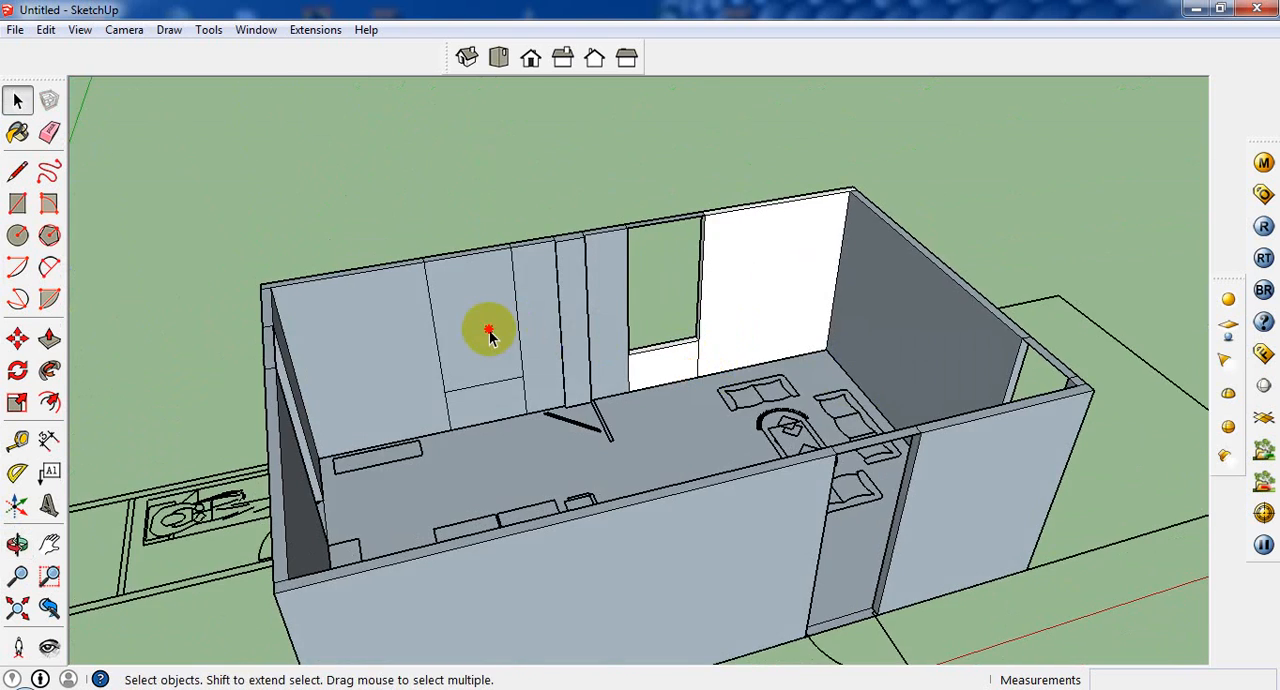
{"action": "key", "text": "Delete"}
{"action": "middle_click_drag", "start_coordinate": [486, 330], "coordinate": [783, 401]}
{"action": "left_click", "coordinate": [575, 530]}
{"action": "key", "text": "Delete"}
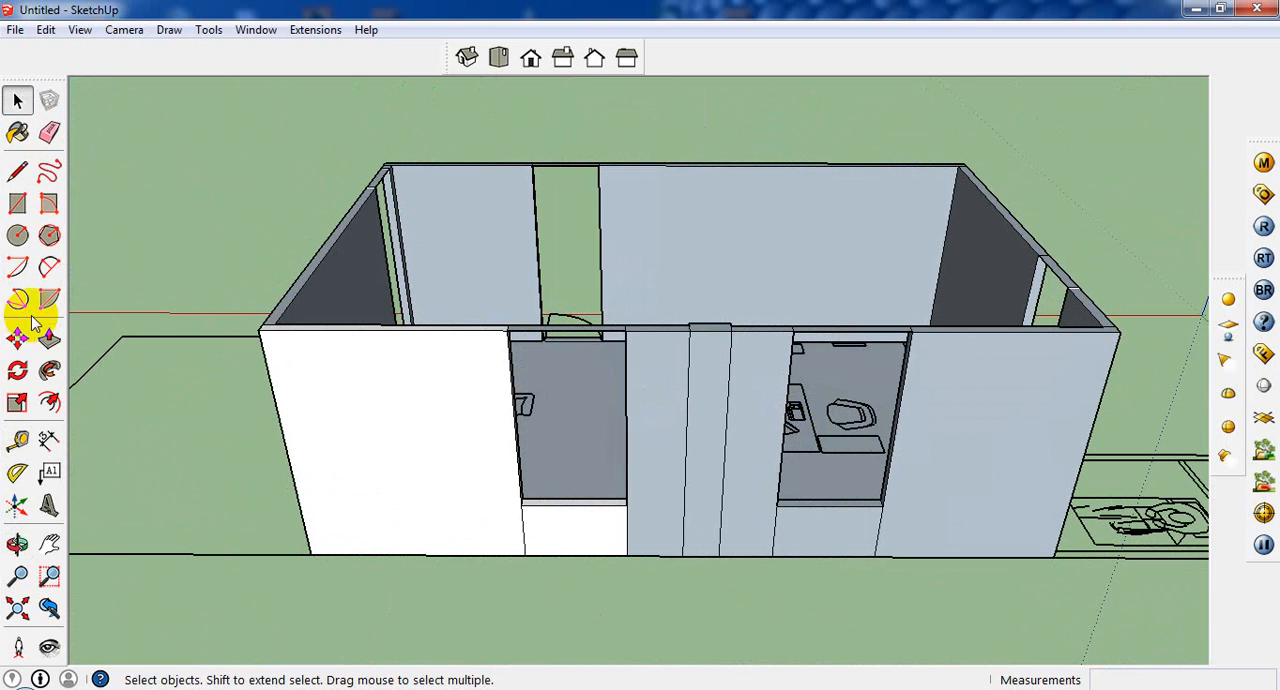
Step: Extrude the bridging faces over both back windows and all three doors downward by 3' to form the lintels
{"action": "left_click", "coordinate": [49, 339]}
{"action": "left_click", "coordinate": [608, 328]}
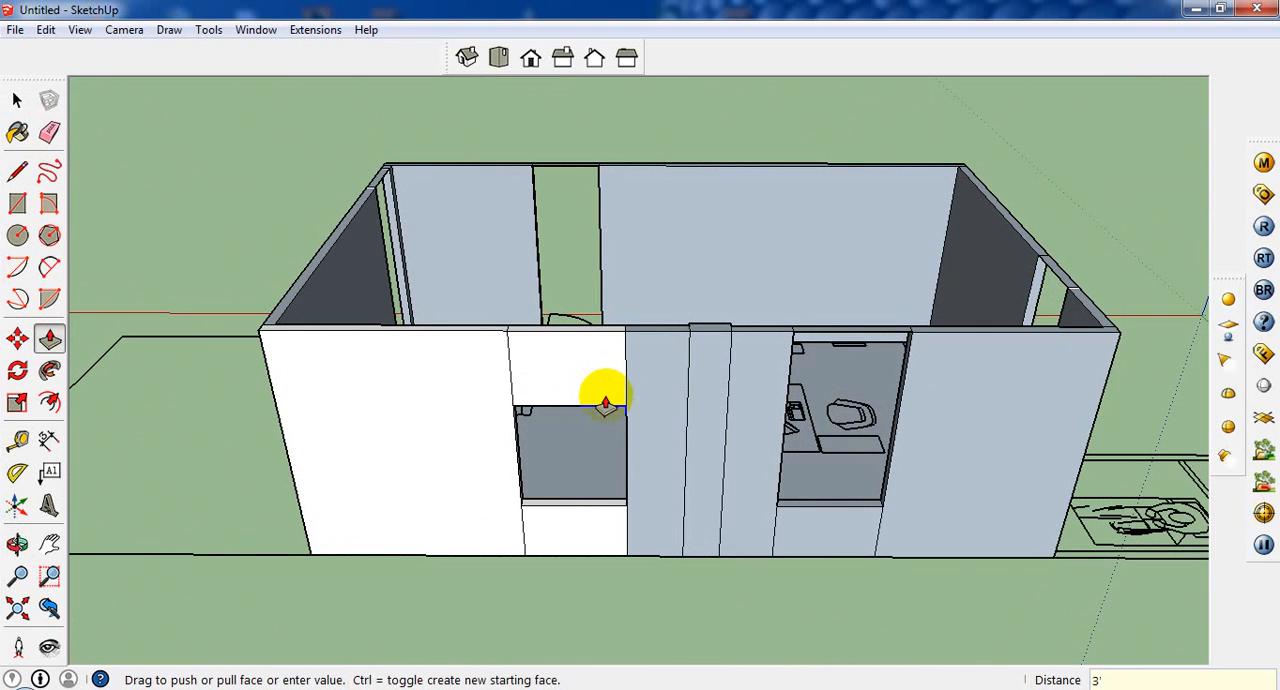
{"action": "left_click", "coordinate": [848, 333]}
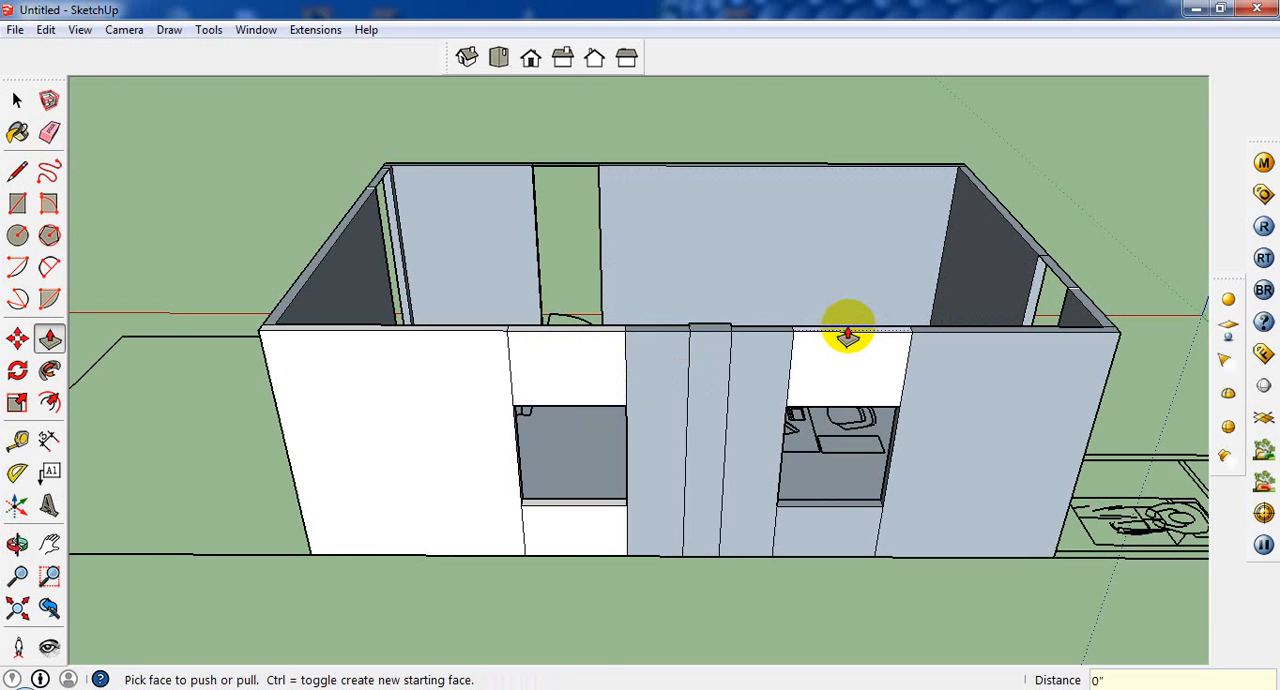
{"action": "middle_click_drag", "start_coordinate": [849, 366], "coordinate": [471, 251]}
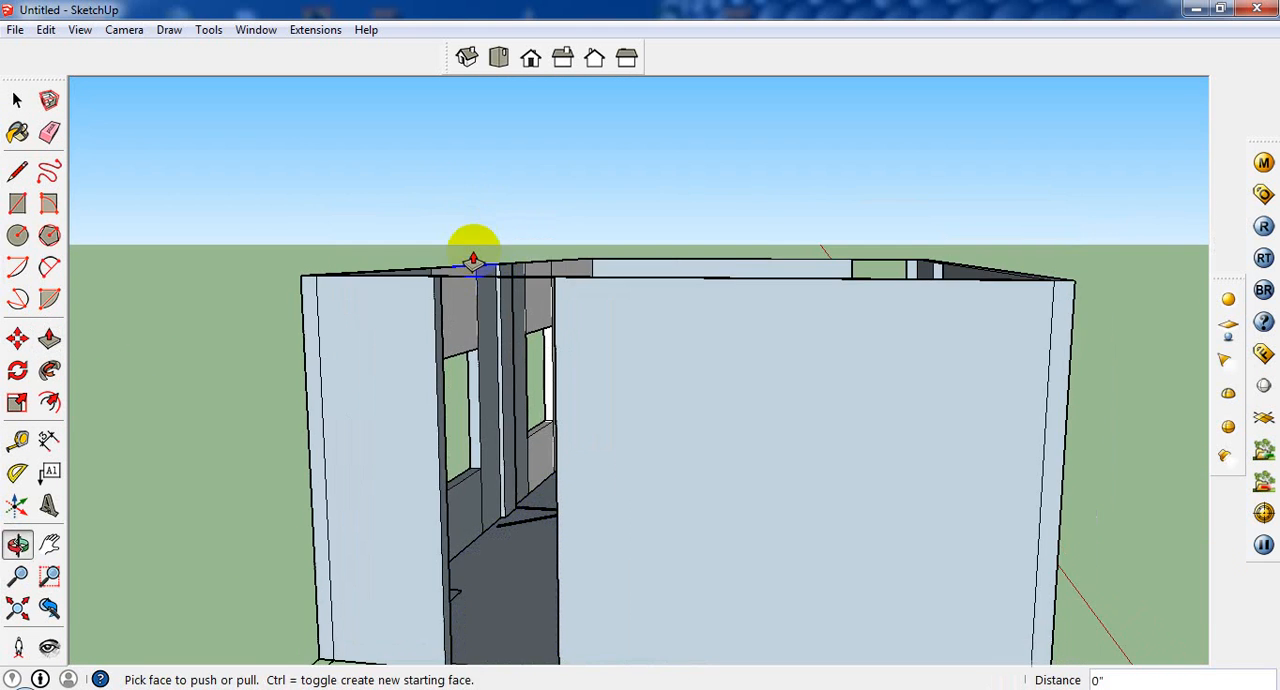
{"action": "middle_click_drag", "start_coordinate": [490, 330], "coordinate": [383, 489]}
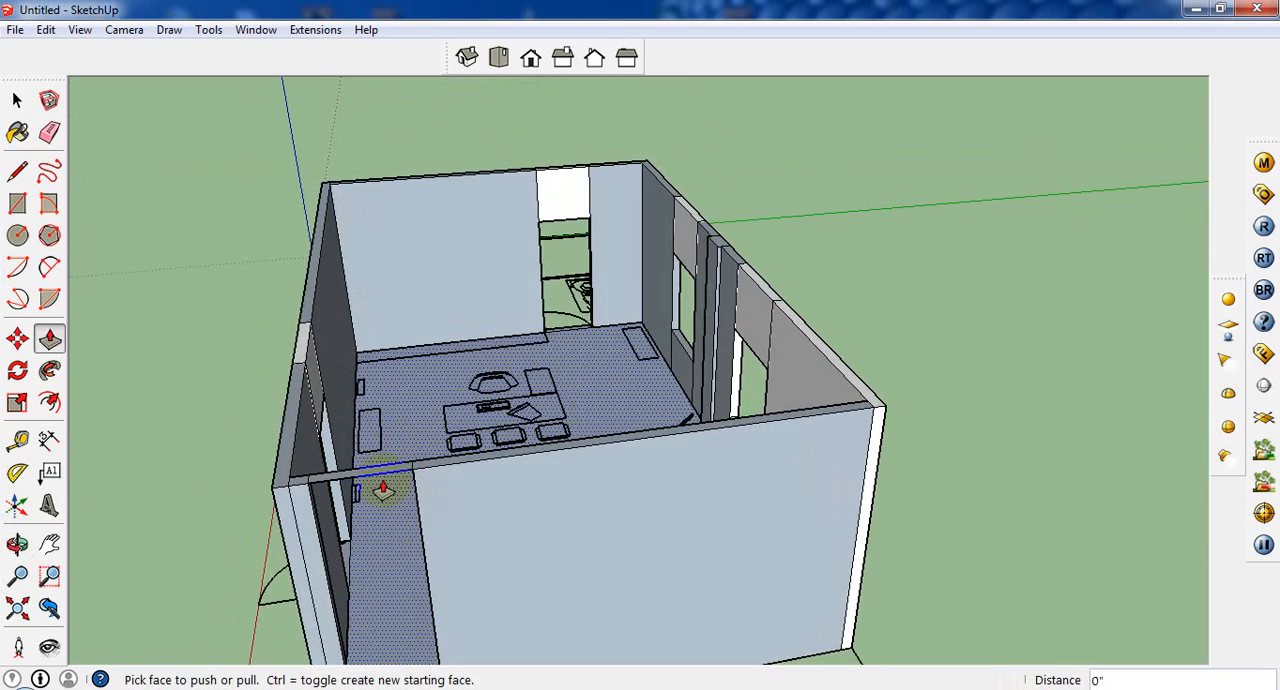
{"action": "scroll", "coordinate": [381, 485], "scroll_direction": "down", "scroll_amount": 1}
{"action": "scroll", "coordinate": [517, 552], "scroll_direction": "down", "scroll_amount": 4}
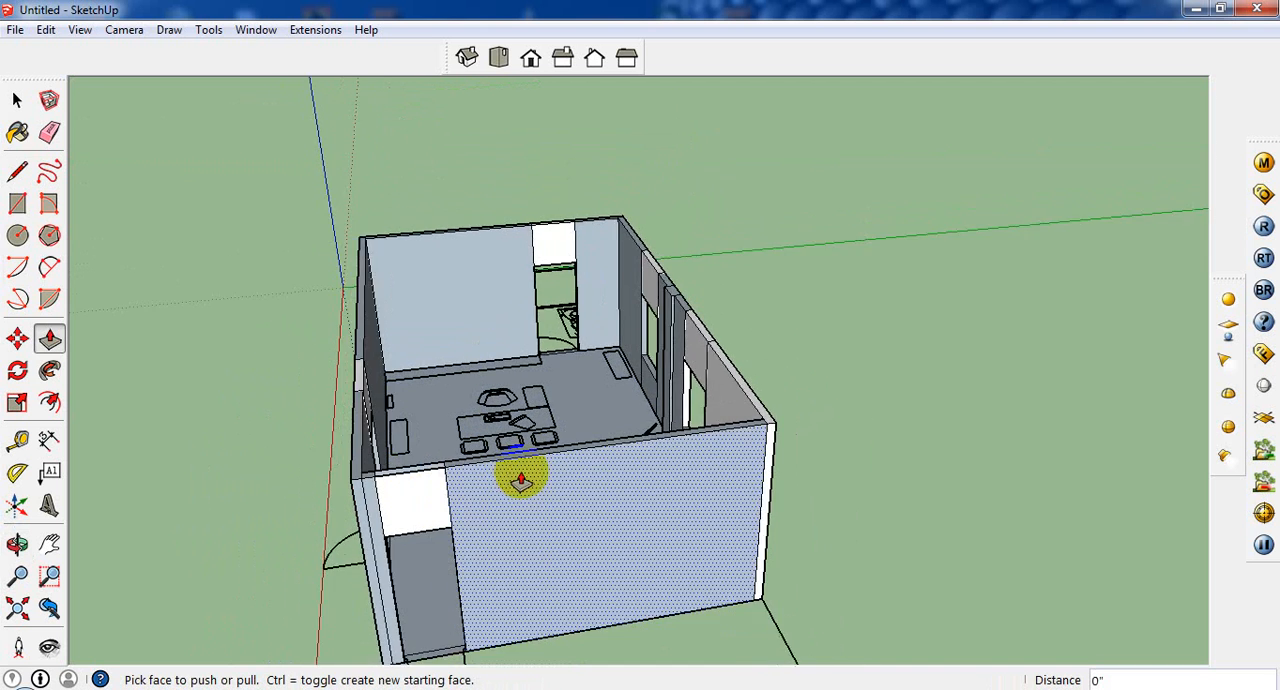
Step: Inspect the walls, lintels, and door and window openings from several sides of the room
{"action": "middle_click_drag", "start_coordinate": [563, 437], "coordinate": [784, 543]}
{"action": "scroll", "coordinate": [780, 545], "scroll_direction": "up", "scroll_amount": 2}
{"action": "middle_click_drag", "start_coordinate": [651, 431], "coordinate": [800, 571]}
{"action": "scroll", "coordinate": [723, 291], "scroll_direction": "up", "scroll_amount": 1}
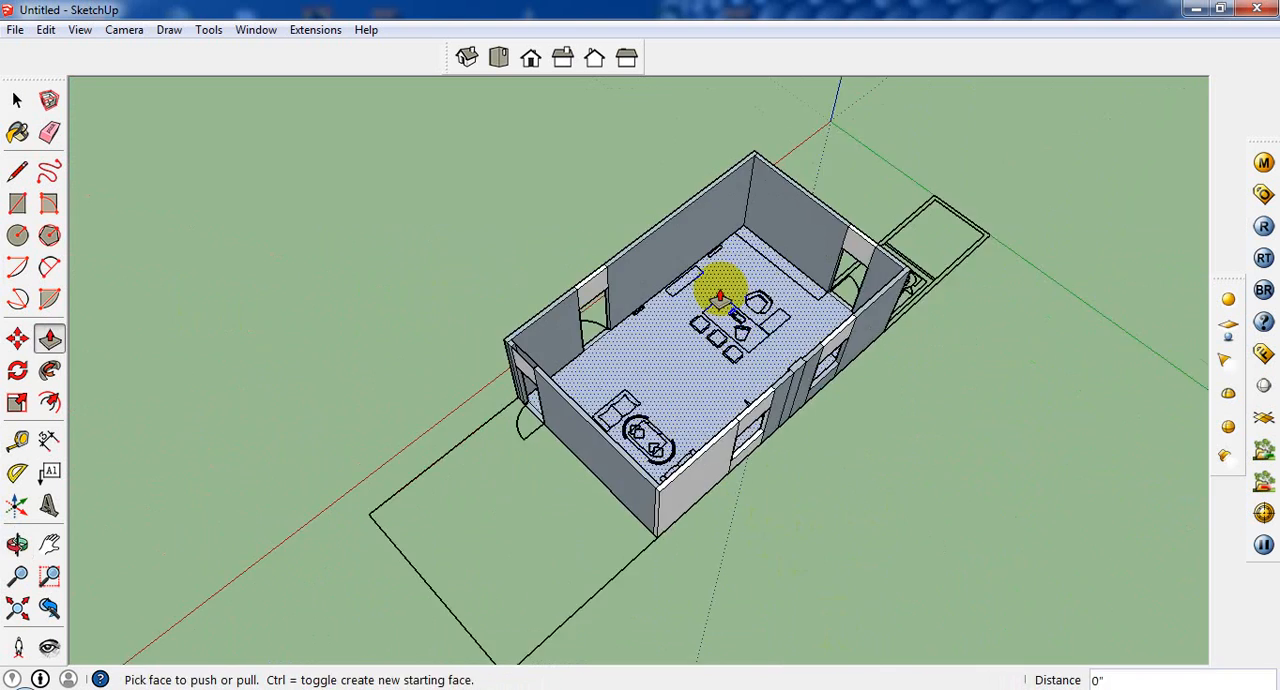
{"action": "middle_click_drag", "start_coordinate": [723, 291], "coordinate": [445, 232]}
{"action": "scroll", "coordinate": [714, 303], "scroll_direction": "up", "scroll_amount": 2}
{"action": "middle_click_drag", "start_coordinate": [714, 303], "coordinate": [654, 389]}
{"action": "scroll", "coordinate": [654, 380], "scroll_direction": "up", "scroll_amount": 2}
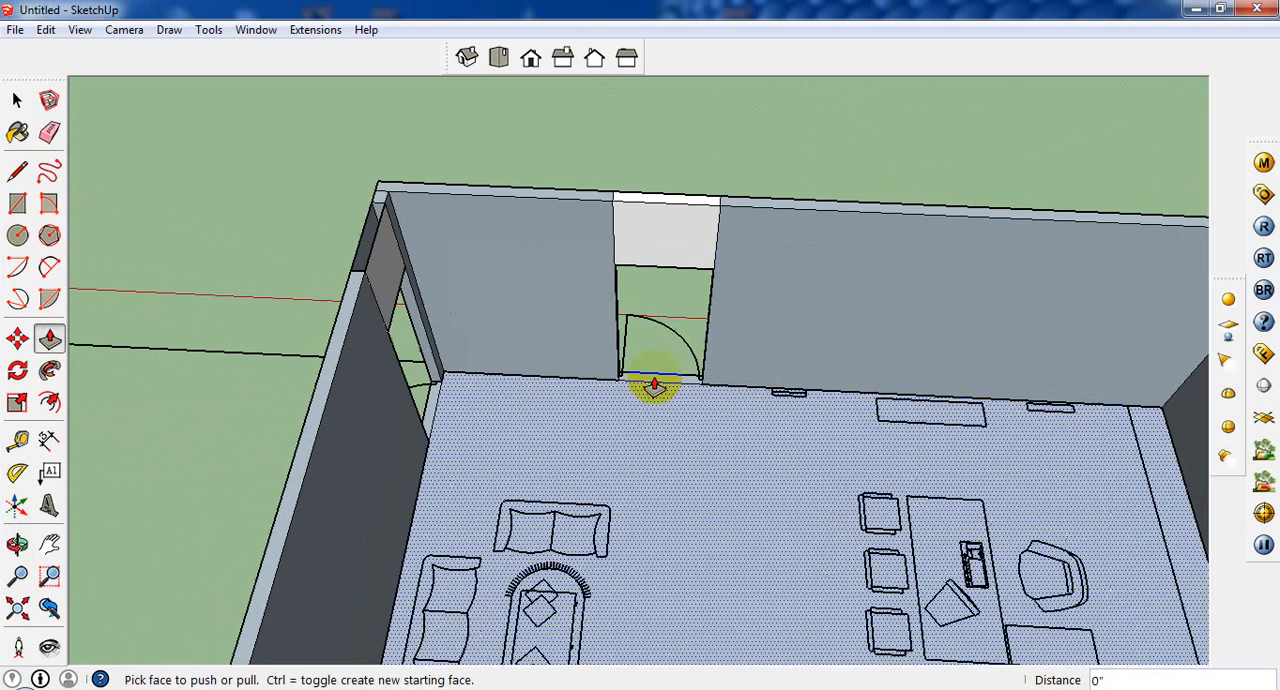
{"action": "left_click", "coordinate": [17, 100]}
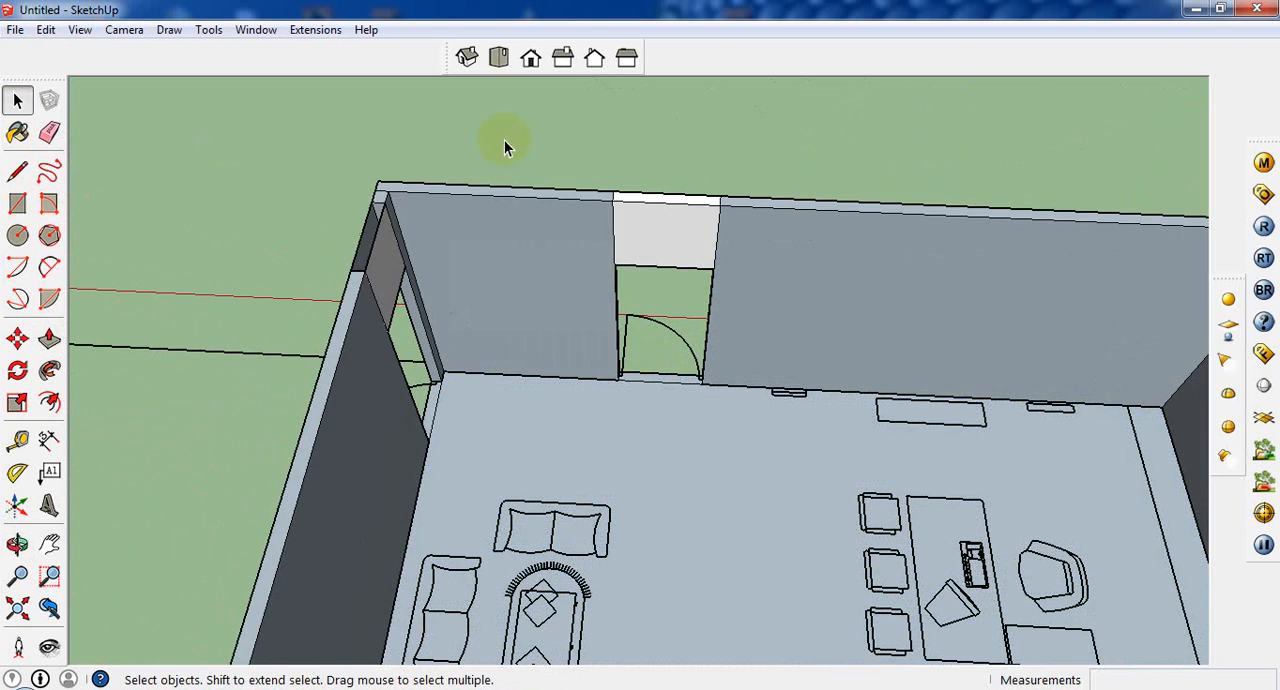
{"action": "scroll", "coordinate": [676, 340], "scroll_direction": "up", "scroll_amount": 1}
{"action": "scroll", "coordinate": [676, 340], "scroll_direction": "down", "scroll_amount": 3}
{"action": "scroll", "coordinate": [640, 341], "scroll_direction": "up", "scroll_amount": 1}
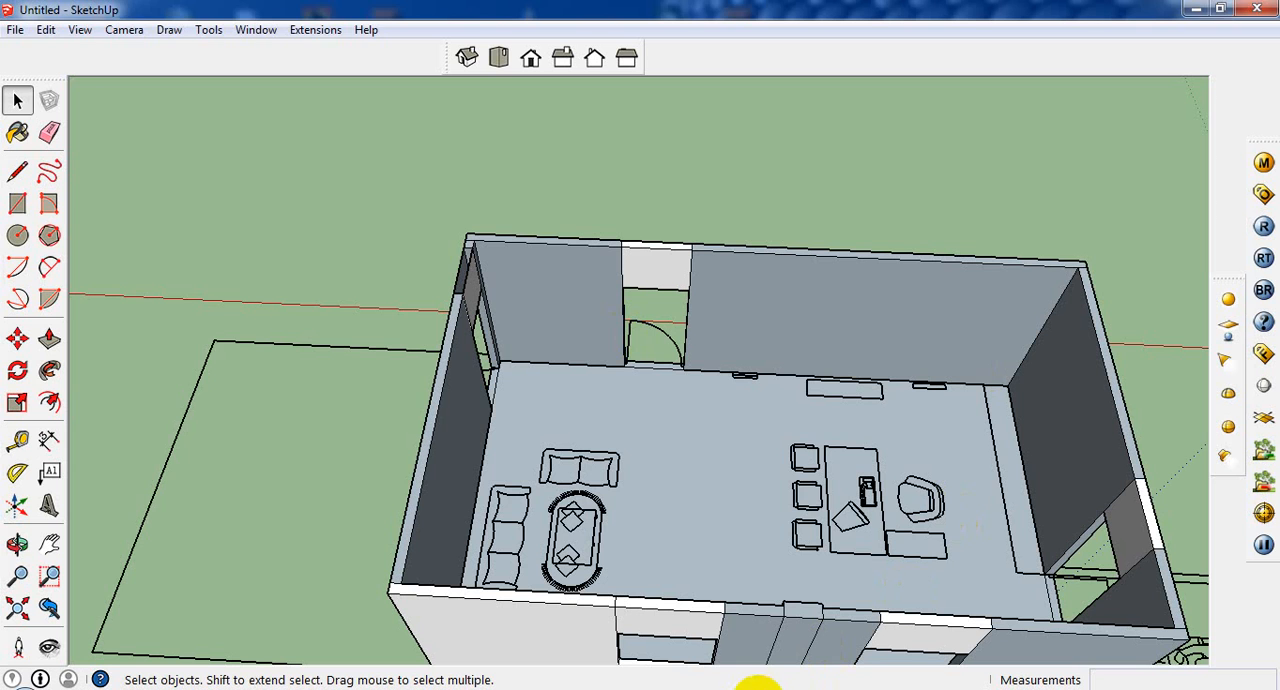
{"action": "left_click", "coordinate": [567, 532]}
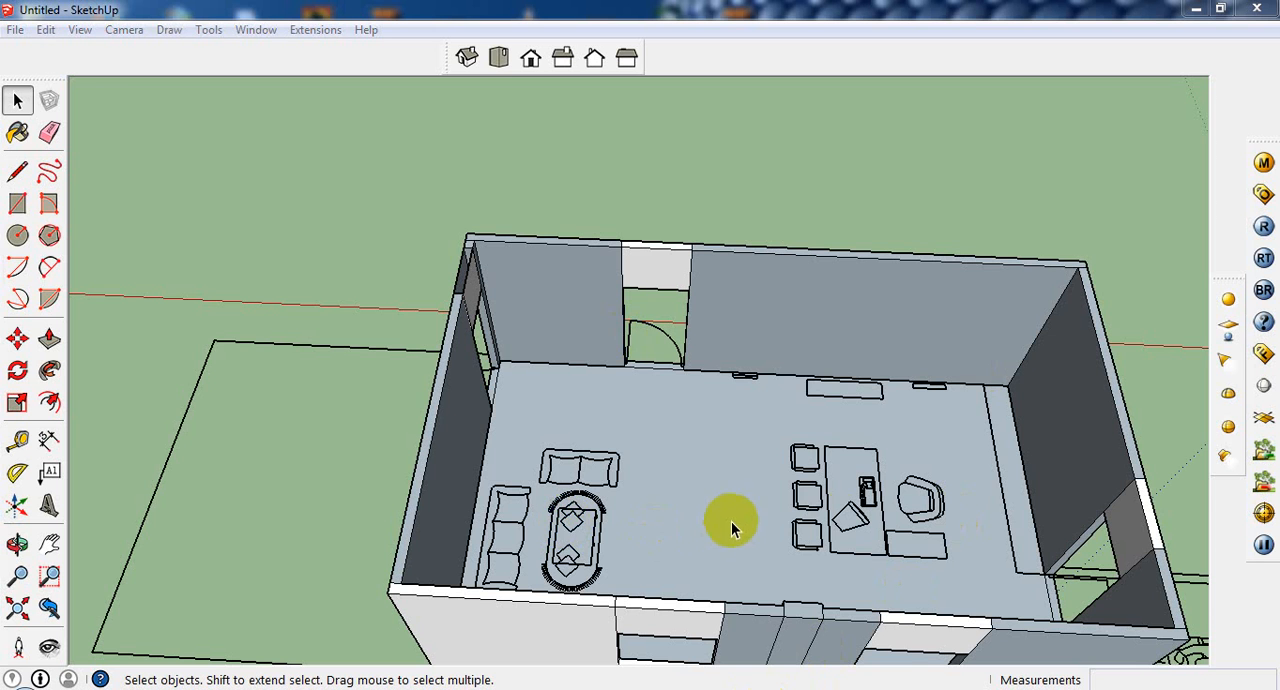
{"action": "middle_click_drag", "start_coordinate": [731, 521], "coordinate": [1077, 476]}
{"action": "scroll", "coordinate": [880, 512], "scroll_direction": "up", "scroll_amount": 1}
{"action": "scroll", "coordinate": [955, 431], "scroll_direction": "down", "scroll_amount": 4}
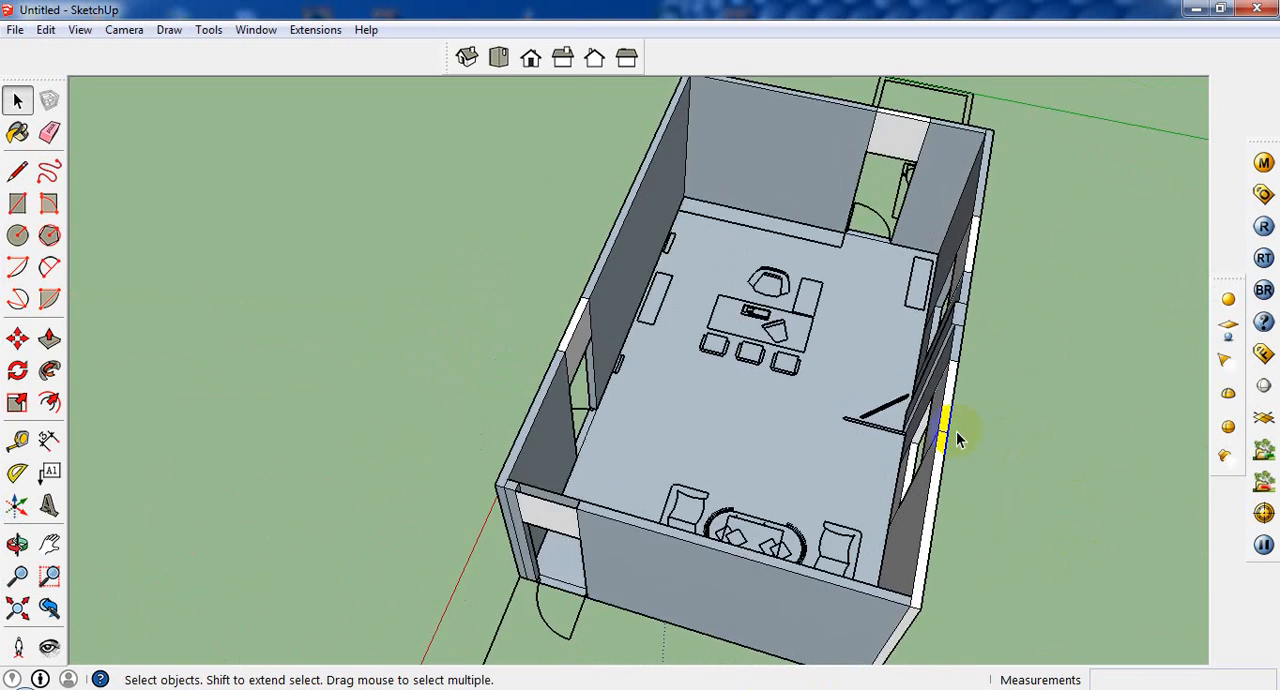
{"action": "middle_click_drag", "start_coordinate": [923, 428], "coordinate": [700, 397]}
{"action": "scroll", "coordinate": [917, 395], "scroll_direction": "up", "scroll_amount": 2}
{"action": "scroll", "coordinate": [918, 396], "scroll_direction": "up", "scroll_amount": 4}
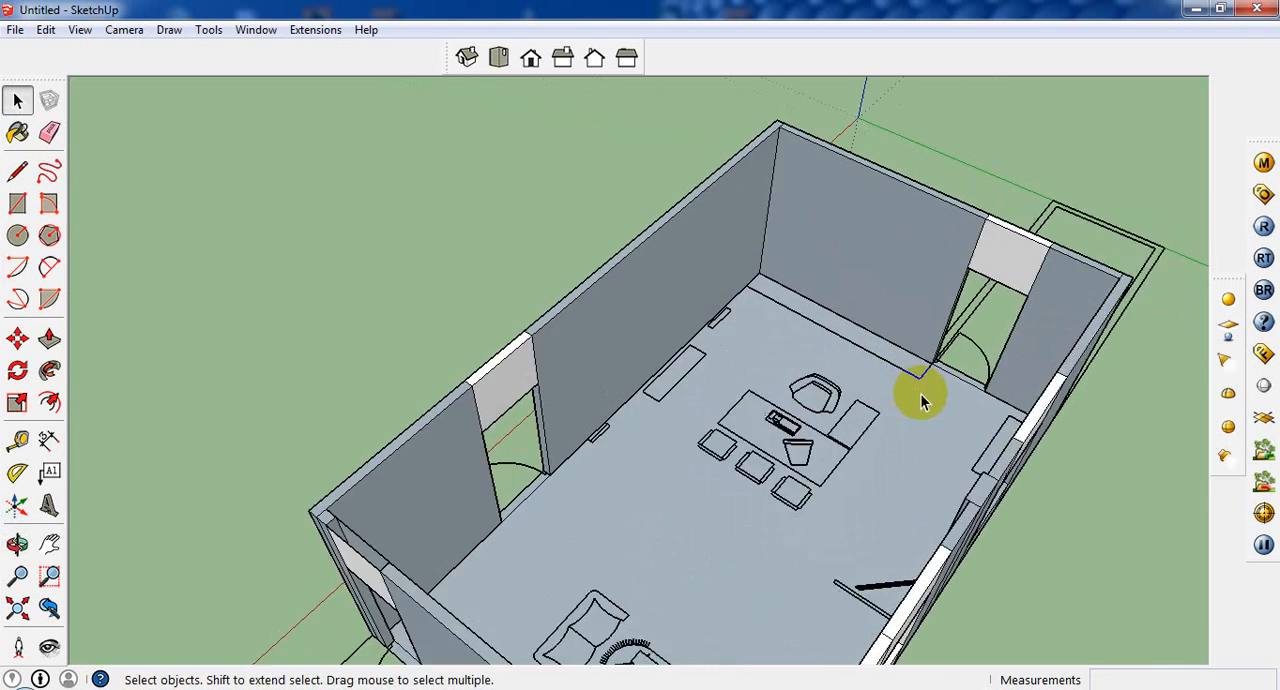
{"action": "middle_click_drag", "start_coordinate": [857, 400], "coordinate": [724, 377]}
{"action": "scroll", "coordinate": [724, 377], "scroll_direction": "down", "scroll_amount": 4}
{"action": "left_click", "coordinate": [648, 391]}
{"action": "left_click", "coordinate": [360, 247]}
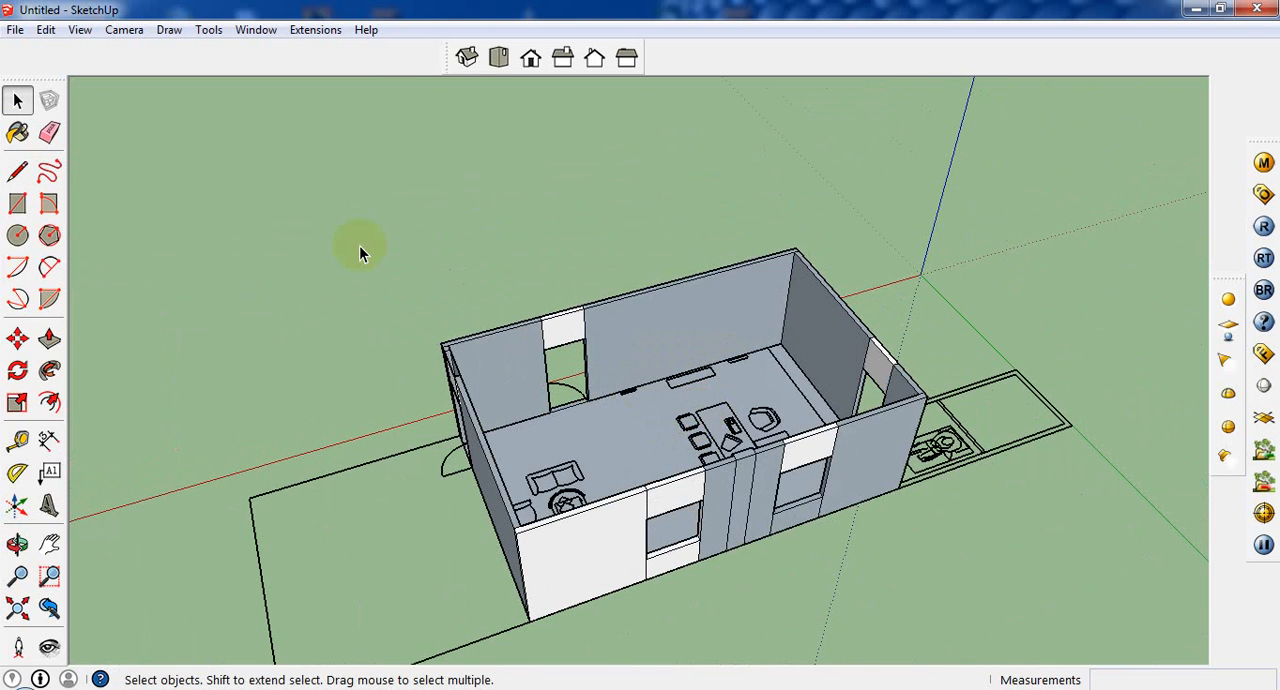
Step: Draw a 7' by 3' 4" rectangle filling the main door opening below its lintel
{"action": "middle_click_drag", "start_coordinate": [359, 247], "coordinate": [266, 263]}
{"action": "middle_click_drag", "start_coordinate": [563, 366], "coordinate": [386, 317]}
{"action": "scroll", "coordinate": [788, 440], "scroll_direction": "up", "scroll_amount": 4}
{"action": "scroll", "coordinate": [788, 440], "scroll_direction": "up", "scroll_amount": 2}
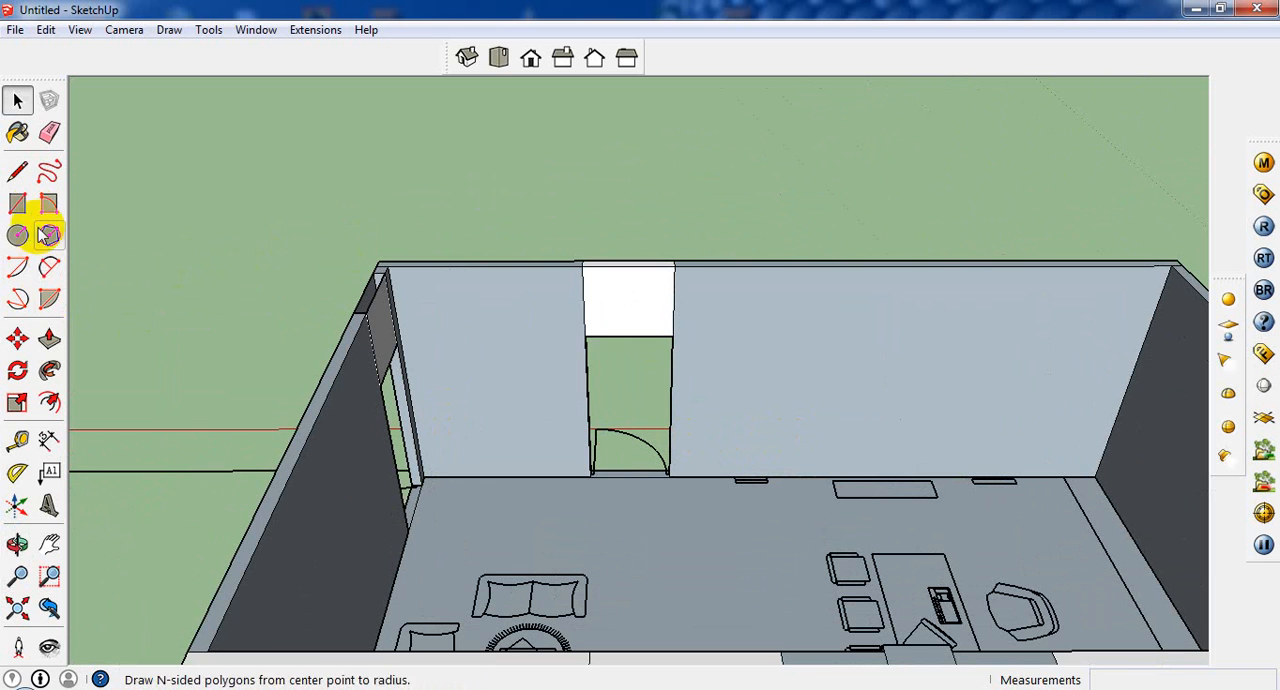
{"action": "left_click", "coordinate": [17, 203]}
{"action": "left_click", "coordinate": [585, 336]}
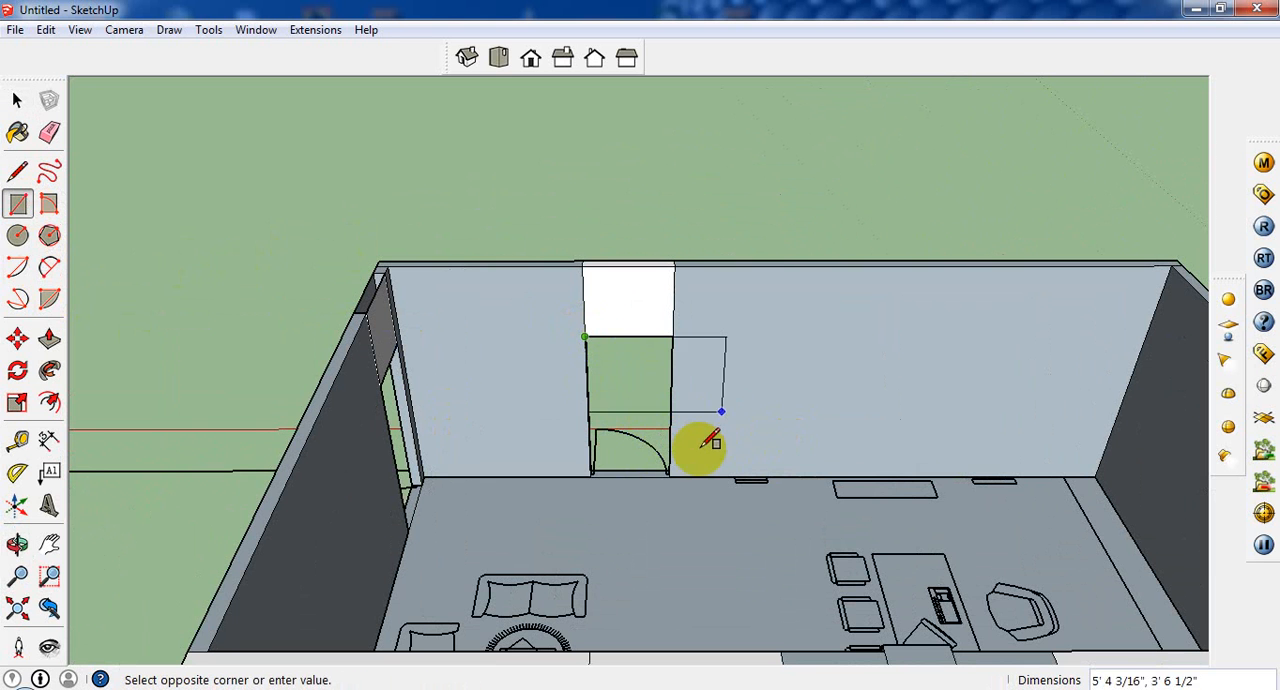
{"action": "left_click", "coordinate": [670, 475]}
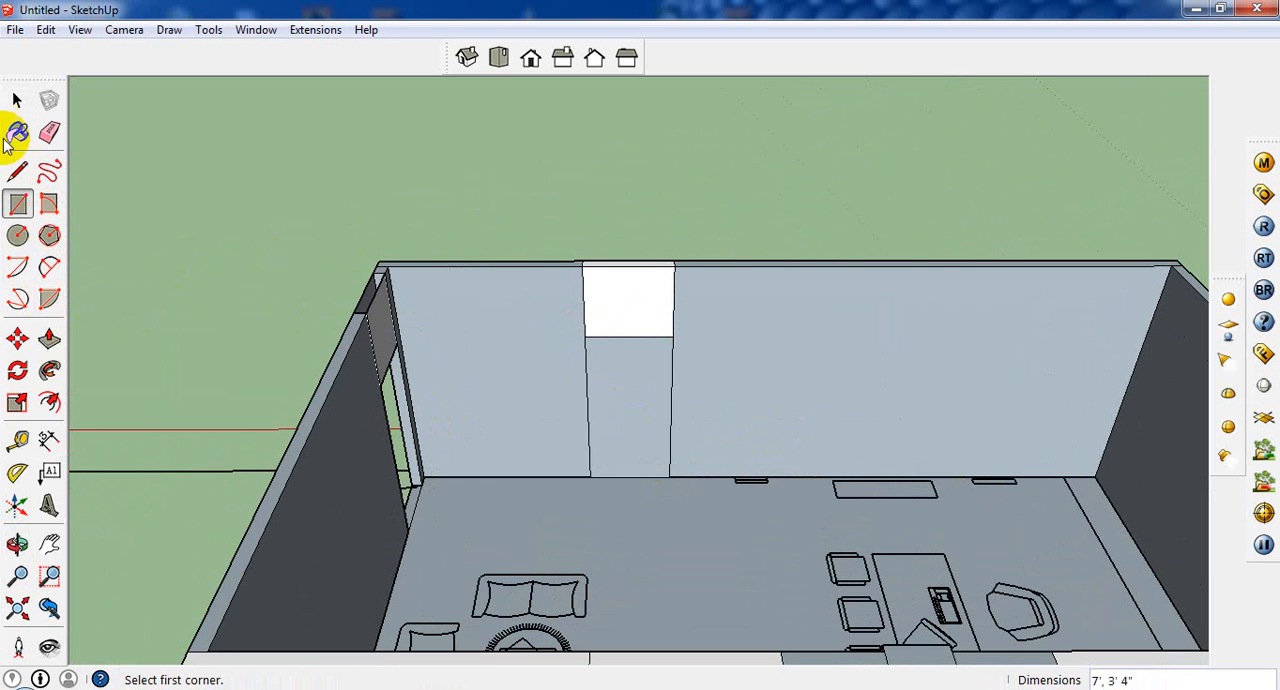
Step: Copy the main door's rectangle to open ground outside the building, beyond the sofa-side end wall
{"action": "left_click", "coordinate": [17, 100]}
{"action": "left_click", "coordinate": [616, 392]}
{"action": "scroll", "coordinate": [640, 400], "scroll_direction": "down", "scroll_amount": 5}
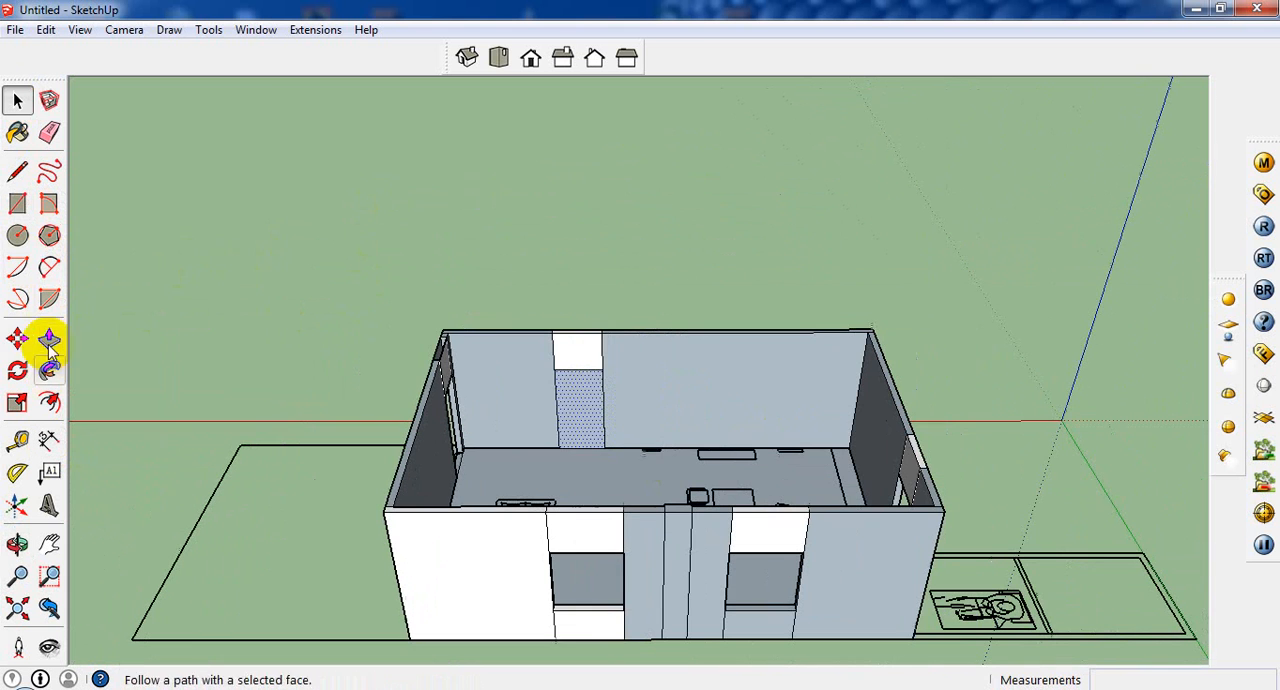
{"action": "left_click", "coordinate": [17, 339]}
{"action": "left_click", "coordinate": [603, 366]}
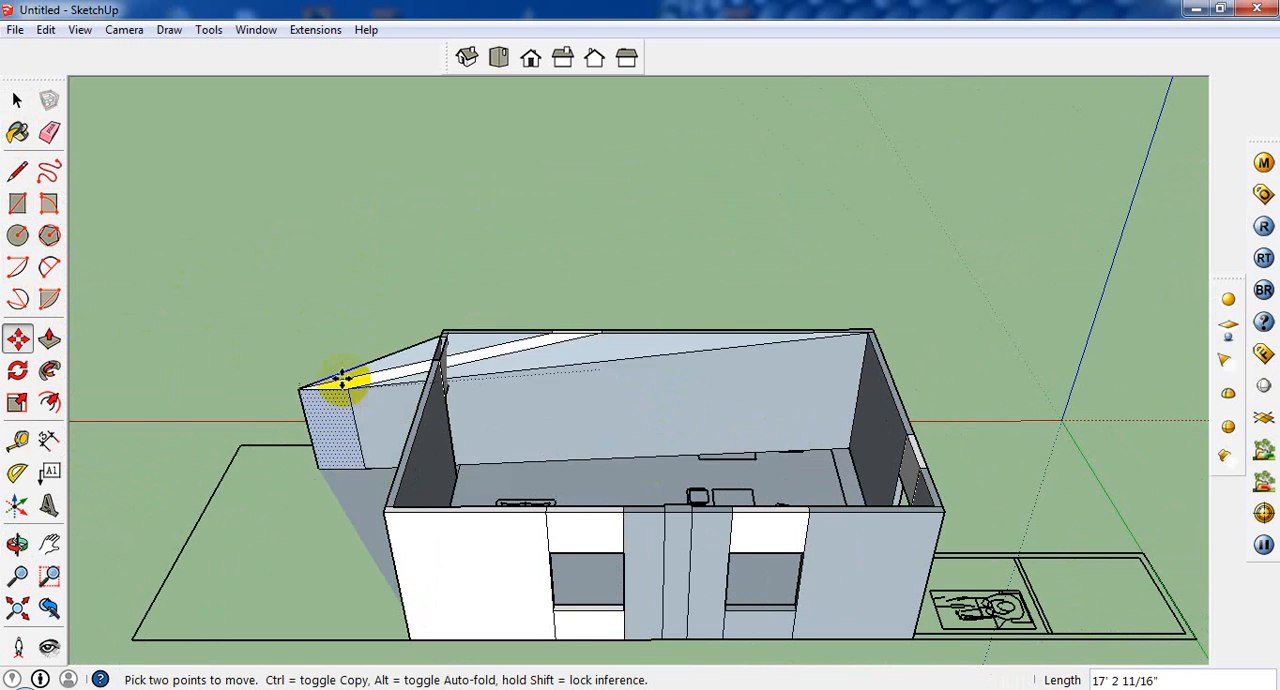
{"action": "key", "text": "ctrl"}
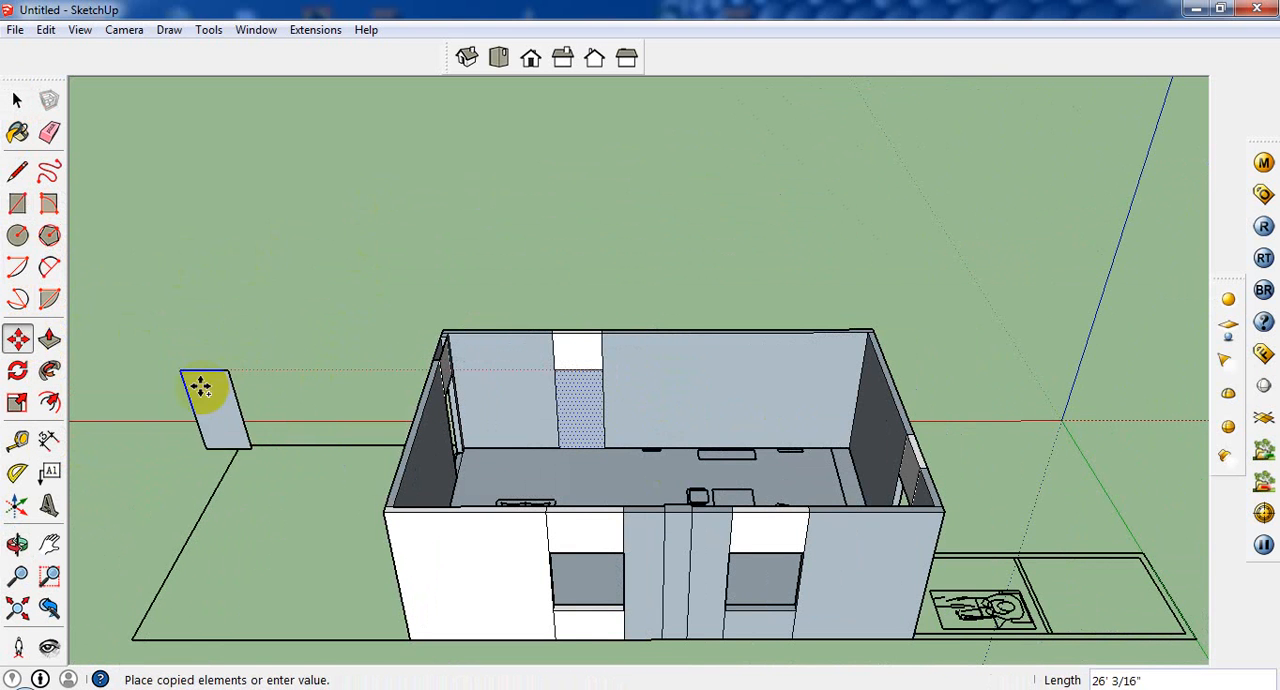
{"action": "left_click", "coordinate": [182, 387]}
{"action": "left_click", "coordinate": [17, 99]}
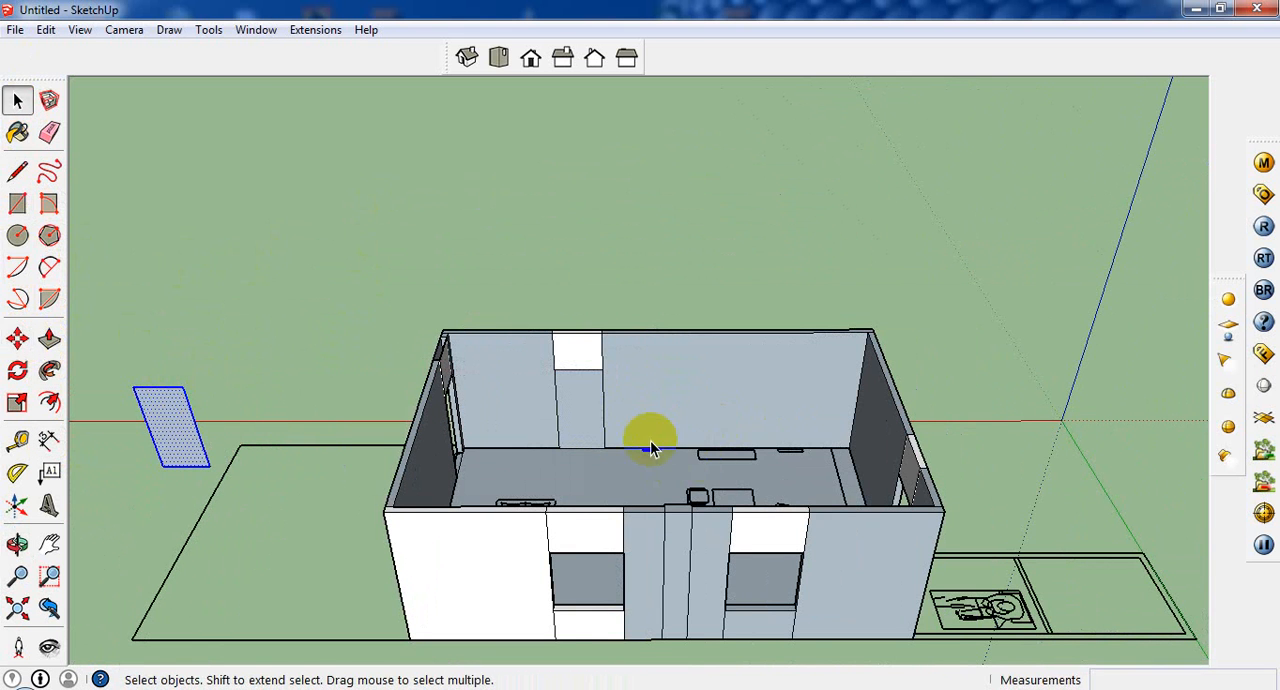
Step: Erase the original rectangle face filling the main door opening
{"action": "left_click", "coordinate": [574, 403]}
{"action": "right_click", "coordinate": [574, 403]}
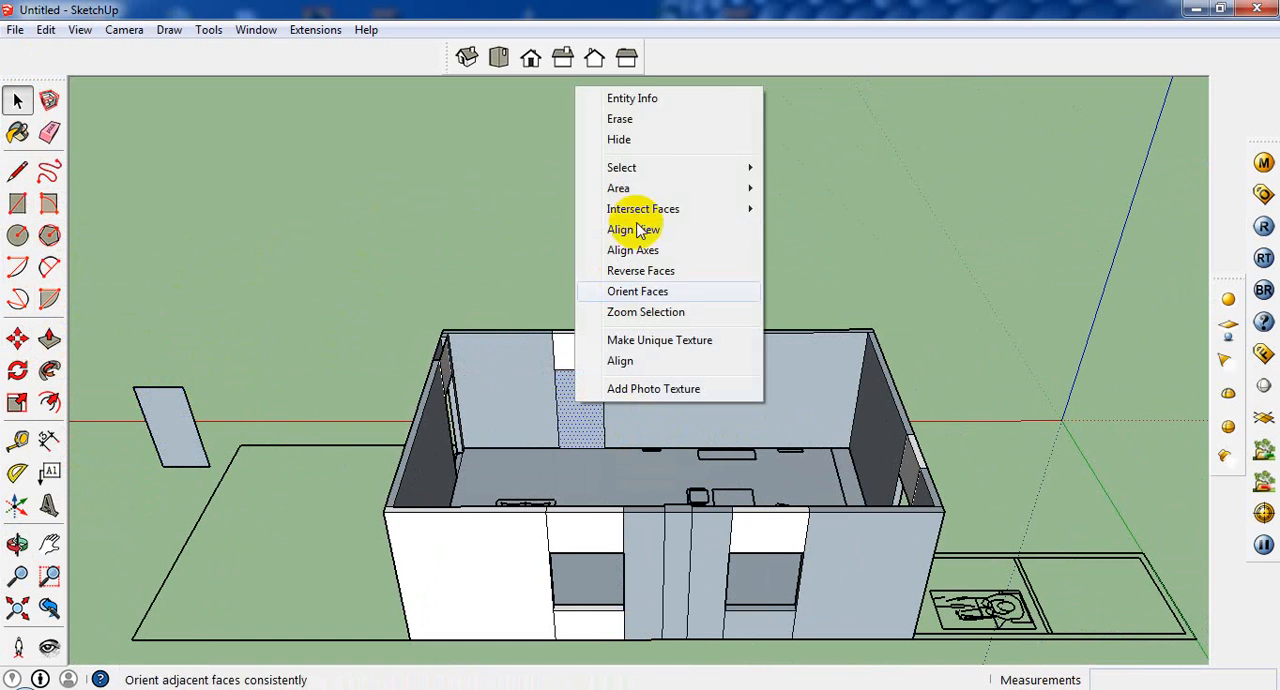
{"action": "left_click", "coordinate": [640, 118]}
Step: Offset the outline of the copied door rectangle inward by 3" to outline the frame
{"action": "scroll", "coordinate": [157, 450], "scroll_direction": "up", "scroll_amount": 3}
{"action": "scroll", "coordinate": [157, 450], "scroll_direction": "up", "scroll_amount": 1}
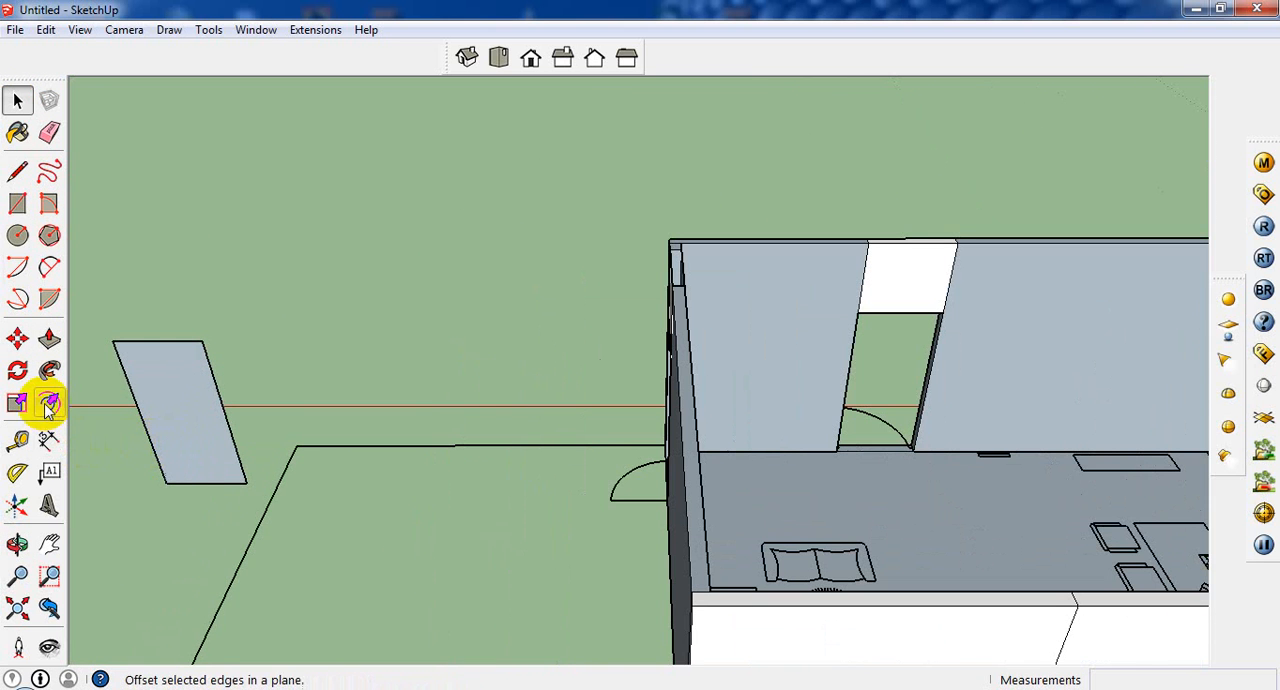
{"action": "left_click", "coordinate": [49, 402]}
{"action": "left_click", "coordinate": [212, 457]}
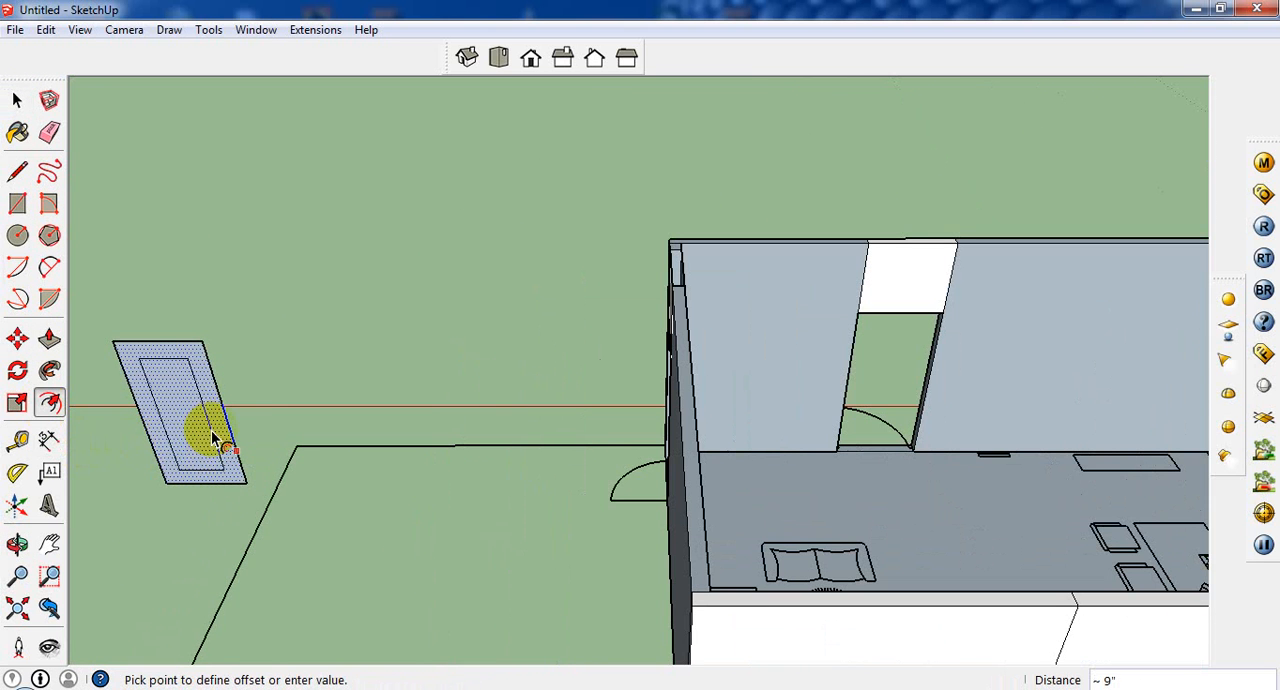
{"action": "left_click", "coordinate": [17, 171]}
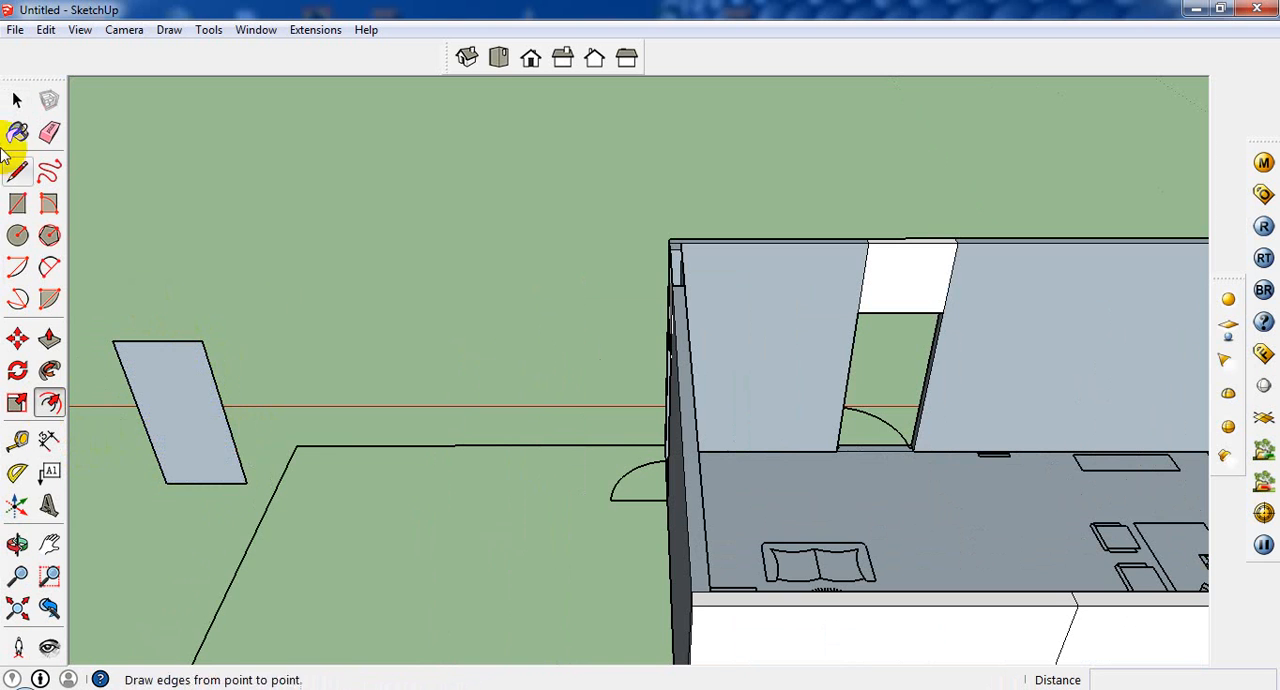
{"action": "left_click", "coordinate": [209, 468]}
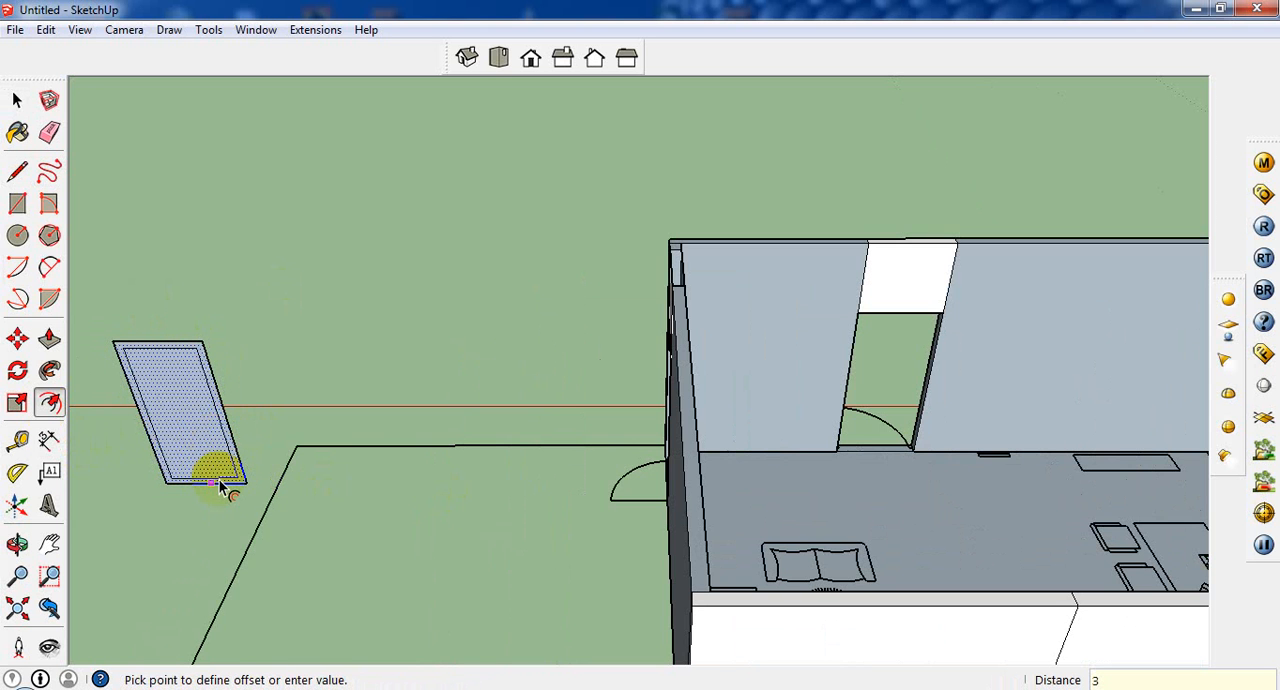
{"action": "key", "text": "Return"}
Step: Draw short lines from both lower corners of the inner outline down to the door's bottom edge
{"action": "scroll", "coordinate": [14, 234], "scroll_direction": "up", "scroll_amount": 3}
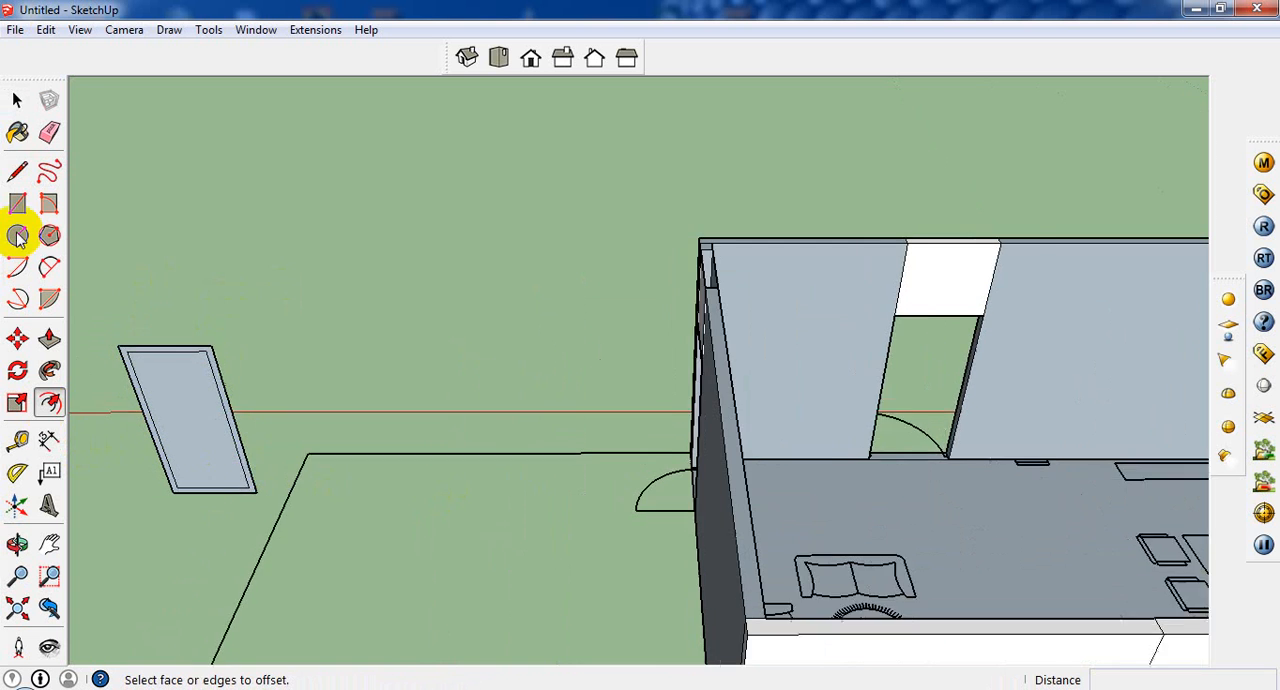
{"action": "left_click", "coordinate": [17, 171]}
{"action": "scroll", "coordinate": [178, 495], "scroll_direction": "up", "scroll_amount": 2}
{"action": "middle_click_drag", "start_coordinate": [180, 517], "coordinate": [177, 480]}
{"action": "left_click", "coordinate": [121, 534]}
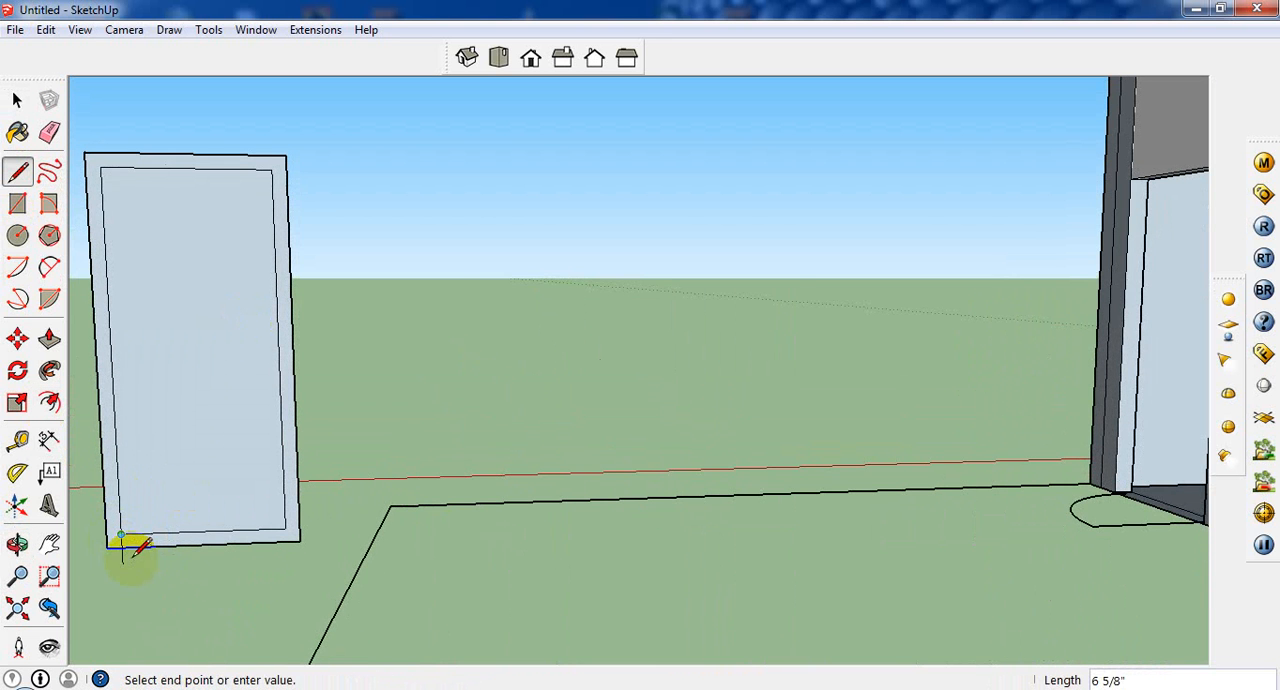
{"action": "left_click", "coordinate": [130, 549]}
{"action": "left_click", "coordinate": [285, 526]}
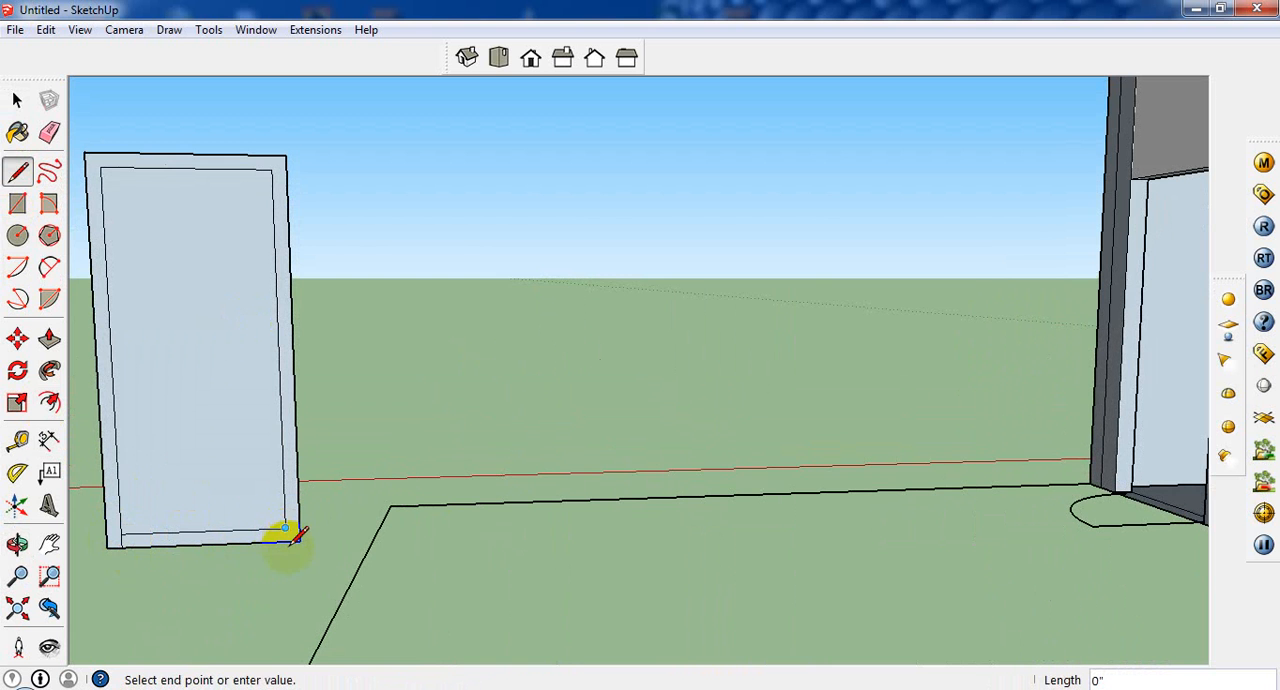
Step: Erase the inner outline's bottom edge so the door panel reaches the base of the frame
{"action": "left_click", "coordinate": [17, 100]}
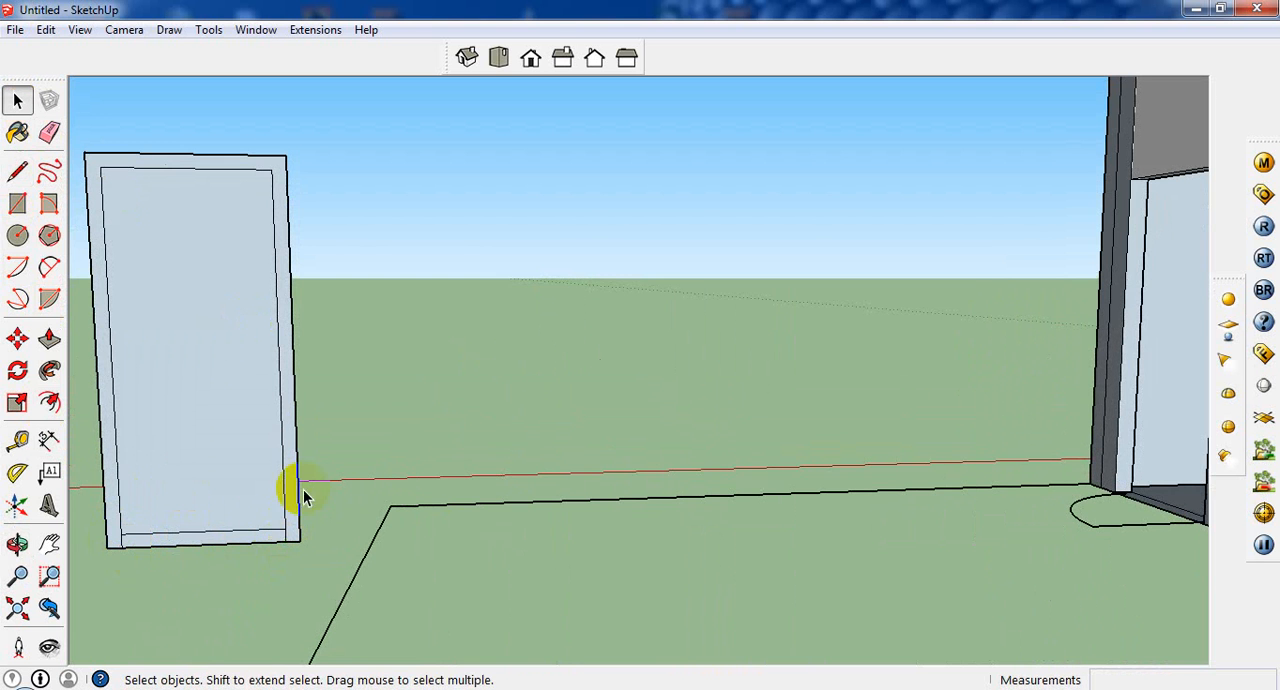
{"action": "right_click", "coordinate": [233, 535]}
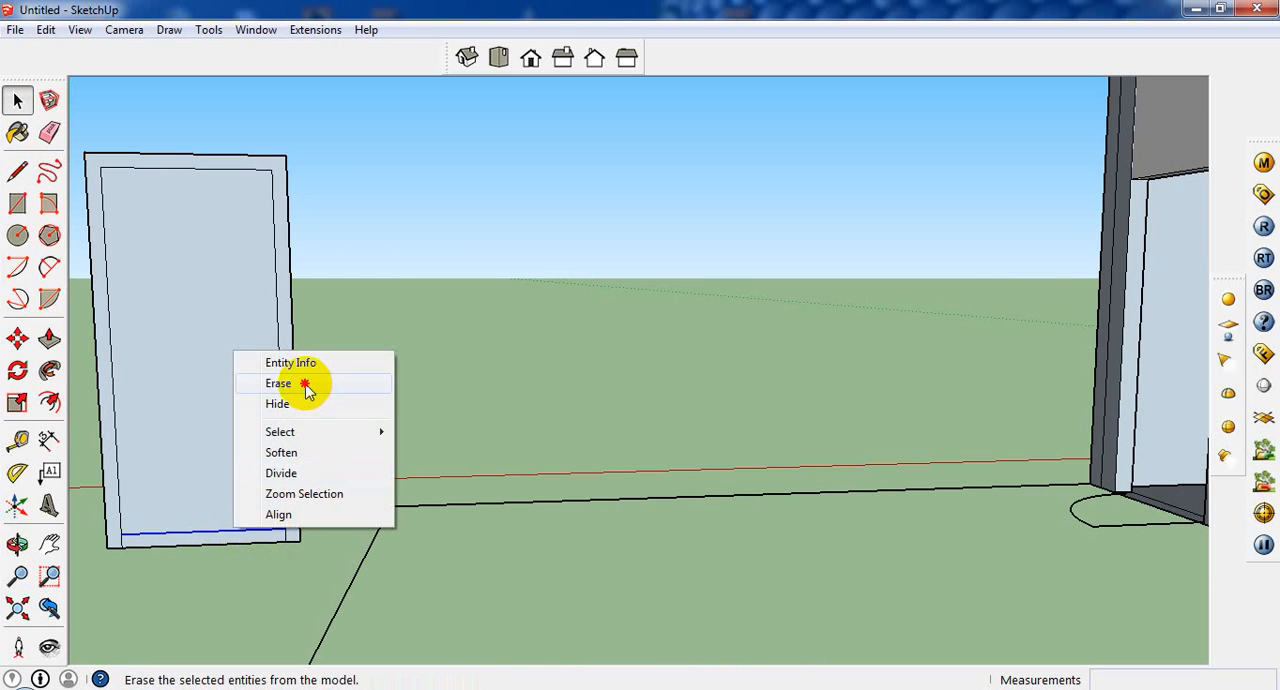
{"action": "left_click", "coordinate": [308, 383]}
Step: Push the front face of the door panel 1" back into the frame
{"action": "middle_click_drag", "start_coordinate": [318, 470], "coordinate": [257, 549]}
{"action": "left_click", "coordinate": [257, 549]}
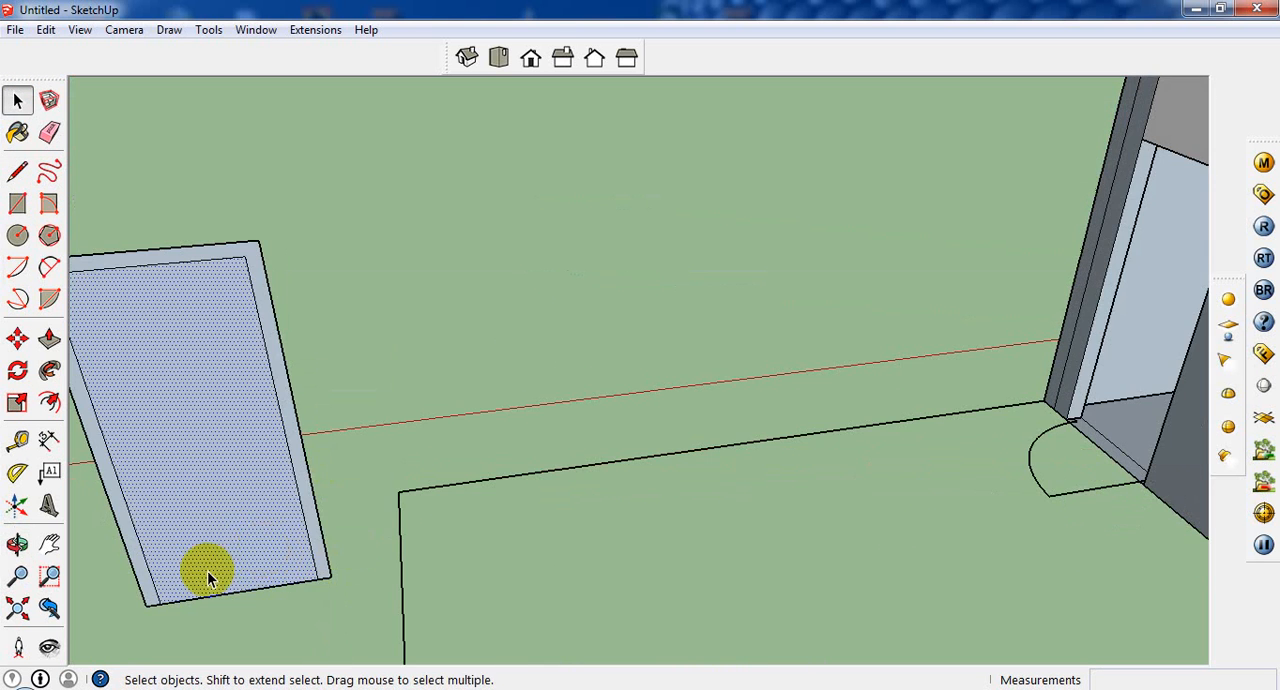
{"action": "left_click", "coordinate": [49, 339]}
{"action": "left_click", "coordinate": [177, 443]}
{"action": "left_click", "coordinate": [211, 506]}
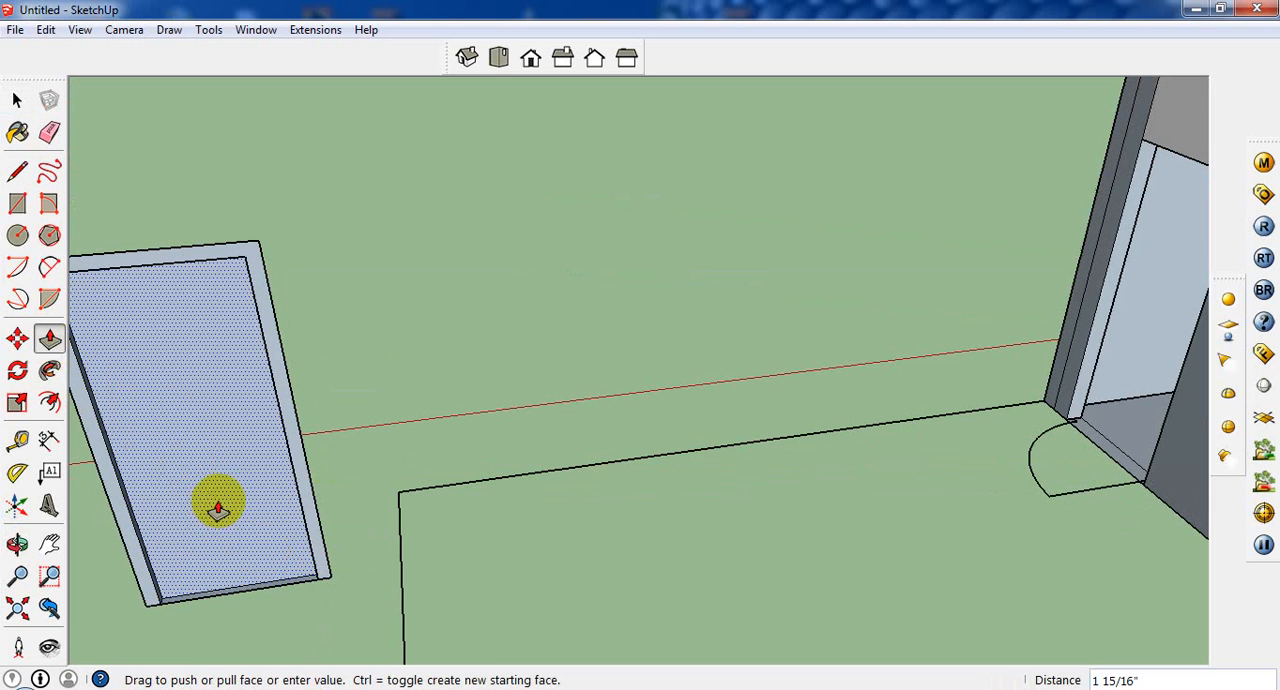
{"action": "type", "text": "1"}
{"action": "key", "text": "Return"}
Step: Extrude the door frame's rear face by 5" from the back side of the door
{"action": "scroll", "coordinate": [591, 506], "scroll_direction": "down", "scroll_amount": 5}
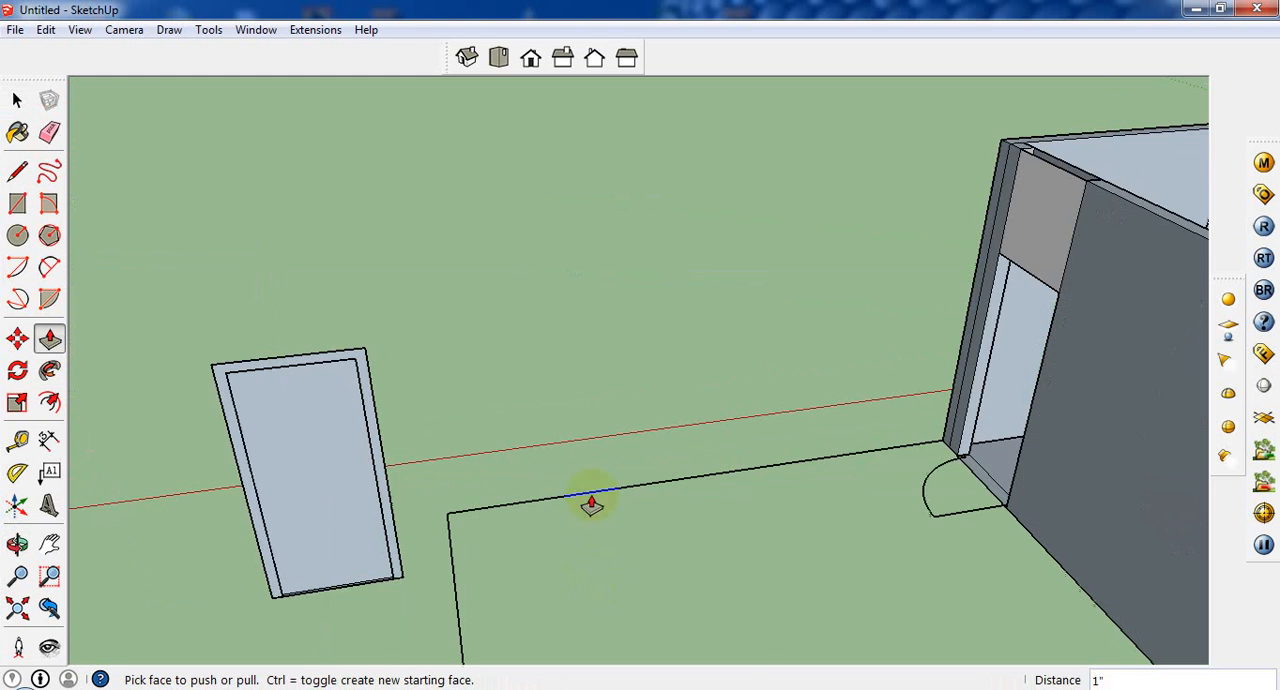
{"action": "middle_click_drag", "start_coordinate": [591, 506], "coordinate": [1006, 366]}
{"action": "scroll", "coordinate": [995, 430], "scroll_direction": "up", "scroll_amount": 2}
{"action": "left_click", "coordinate": [995, 430]}
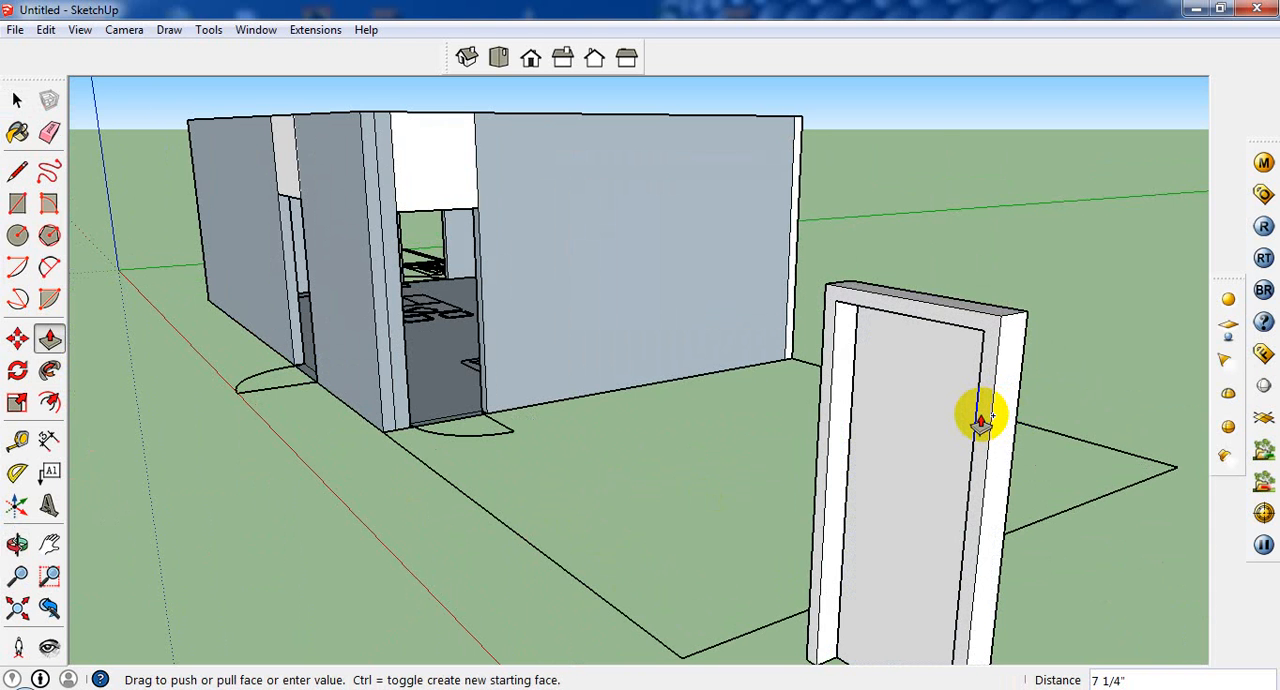
{"action": "type", "text": "5"}
{"action": "key", "text": "Return"}
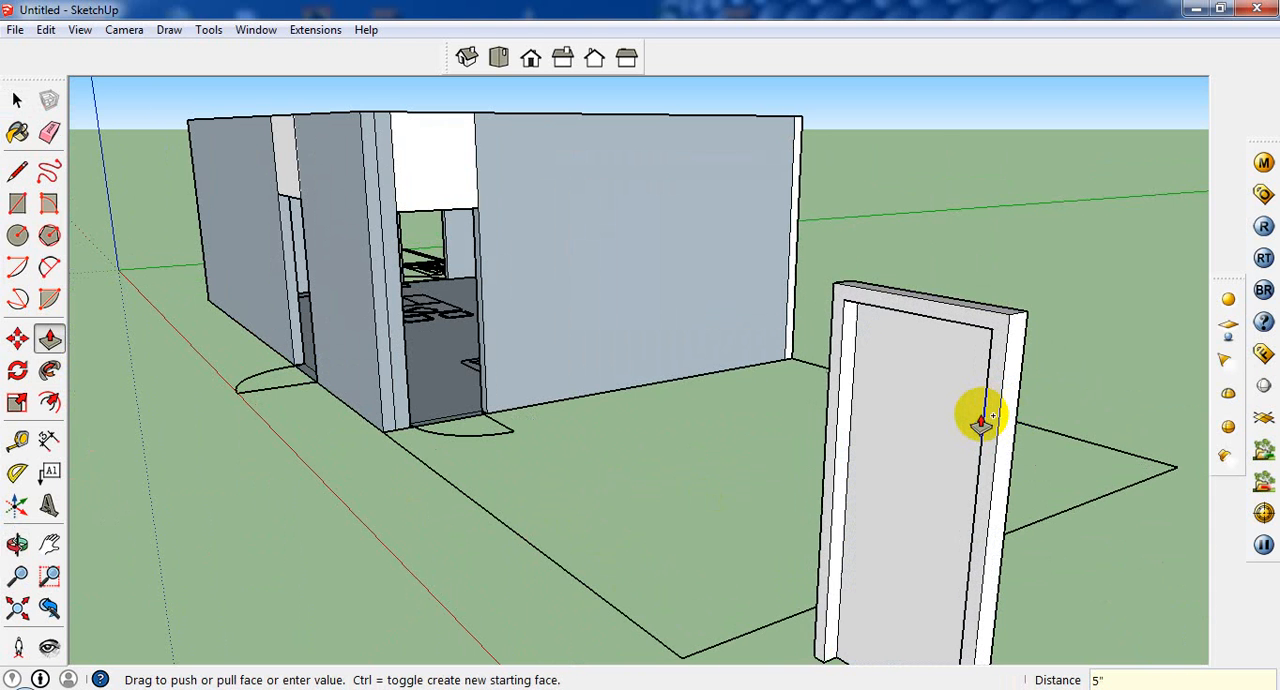
Step: Pull the back face of the door panel outward by 3" within the frame
{"action": "scroll", "coordinate": [729, 110], "scroll_direction": "down", "scroll_amount": 2}
{"action": "middle_click_drag", "start_coordinate": [857, 400], "coordinate": [856, 512]}
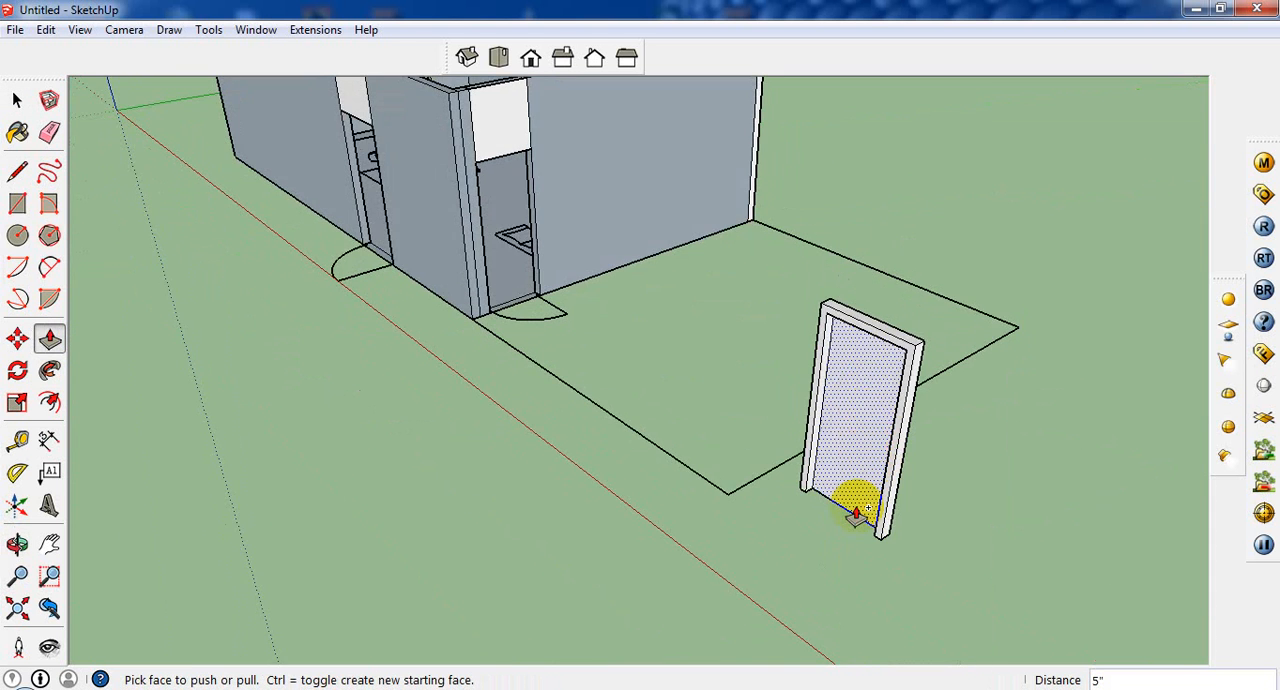
{"action": "scroll", "coordinate": [855, 507], "scroll_direction": "up", "scroll_amount": 2}
{"action": "left_click", "coordinate": [854, 507]}
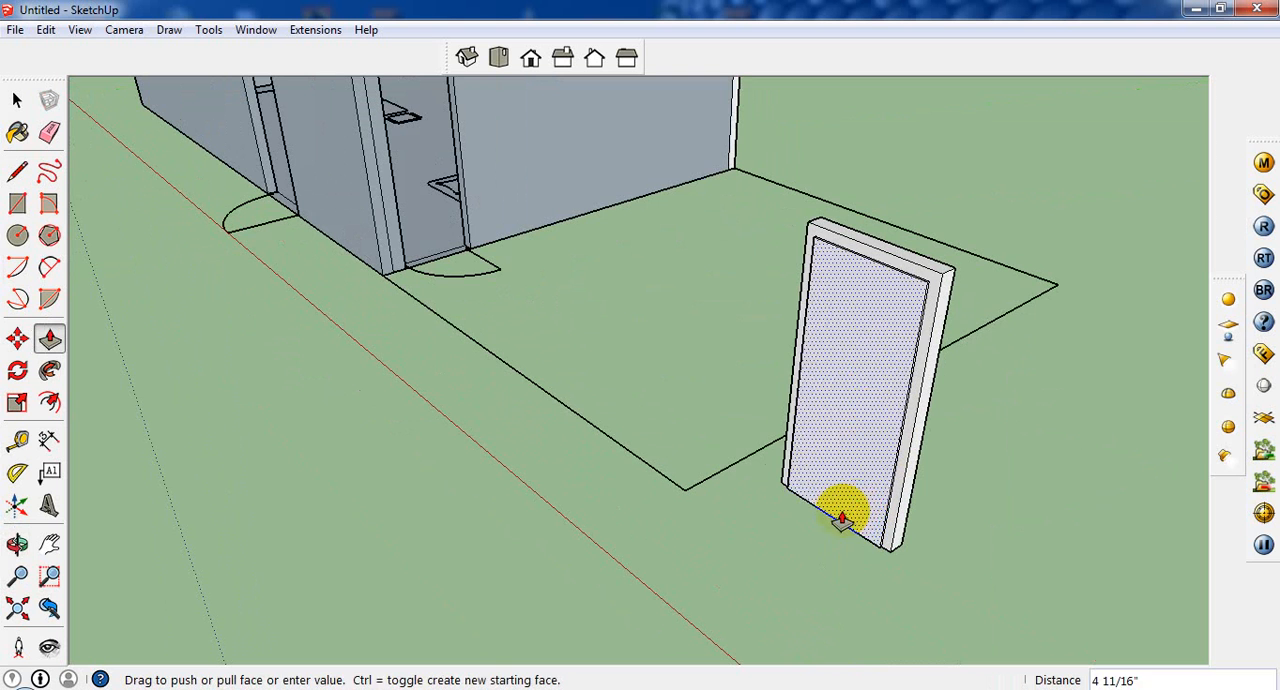
{"action": "left_click", "coordinate": [851, 508]}
{"action": "left_click", "coordinate": [851, 514]}
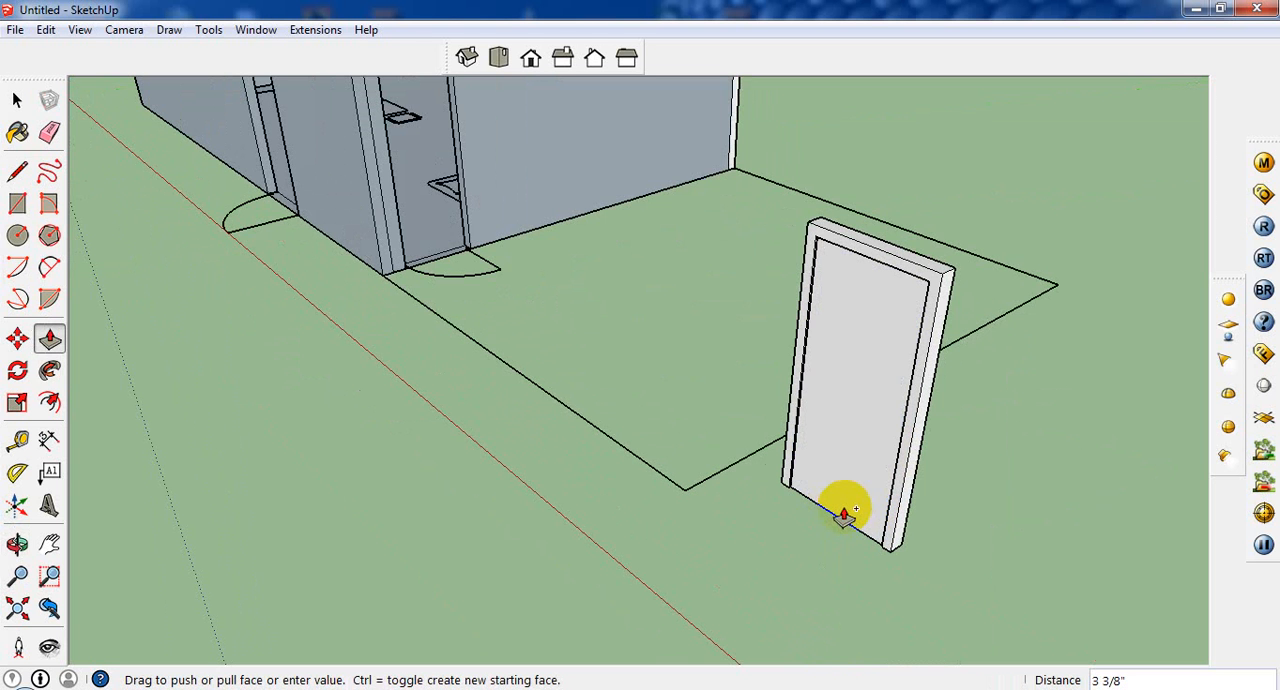
{"action": "type", "text": "3\""}
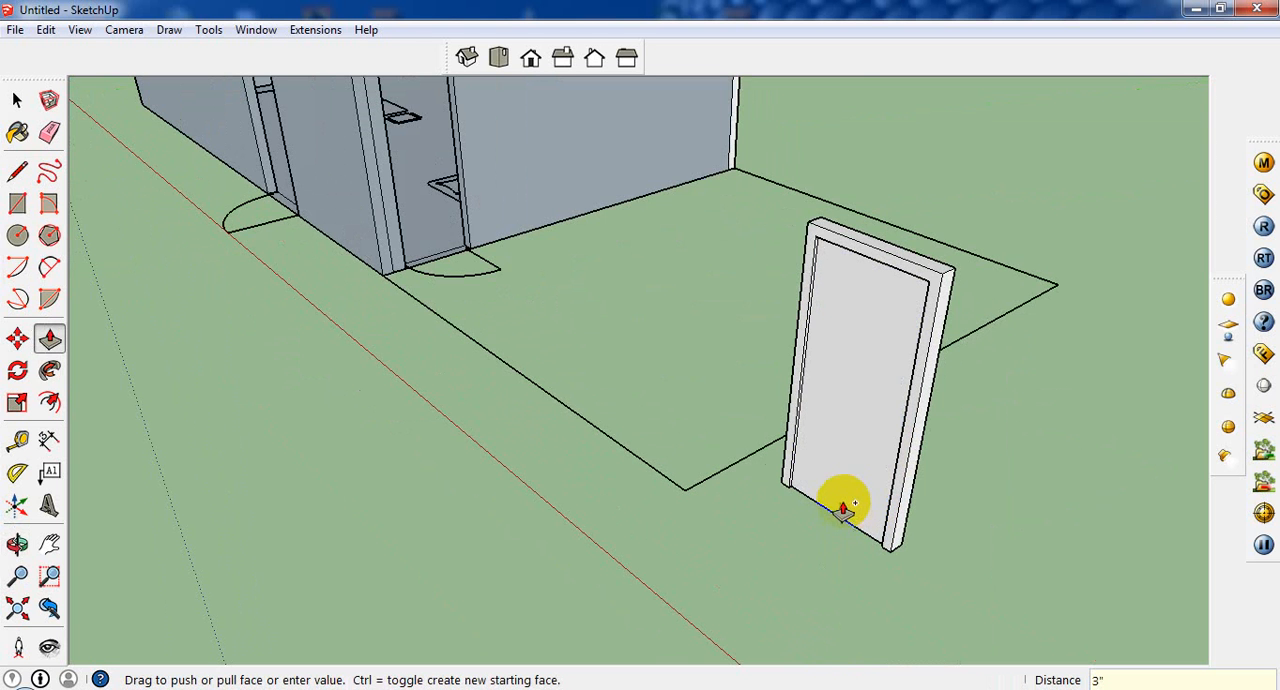
{"action": "middle_click_drag", "start_coordinate": [843, 510], "coordinate": [249, 420]}
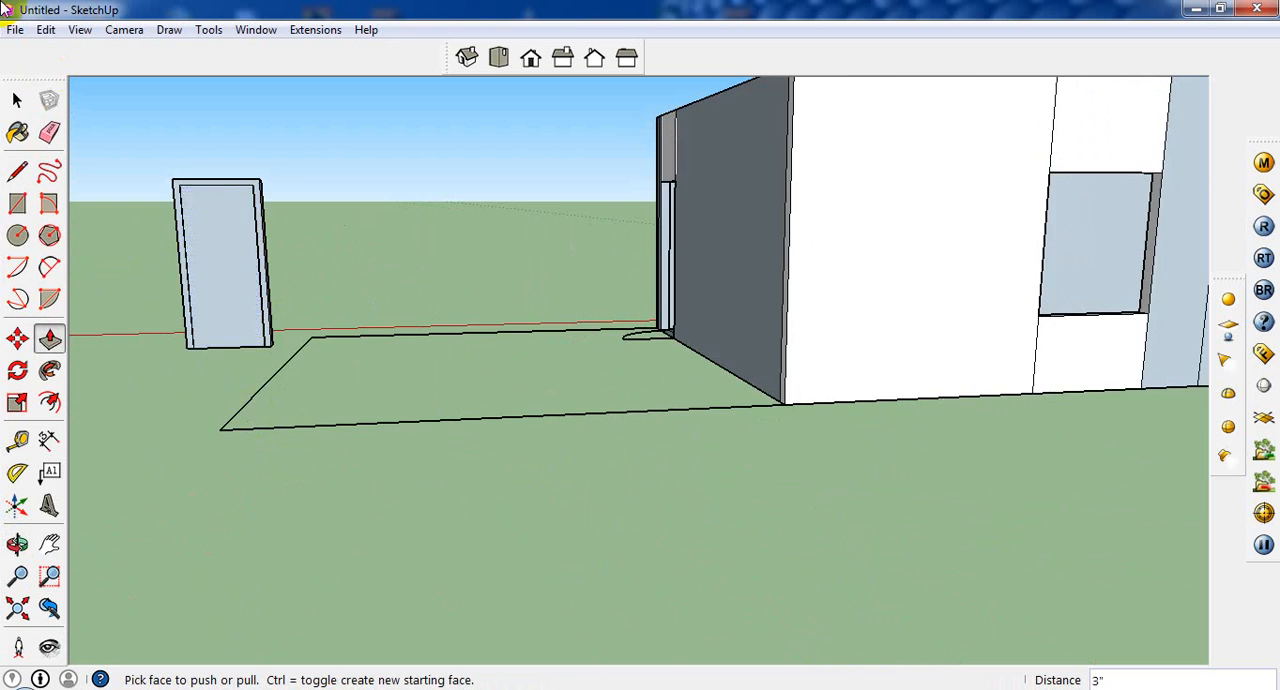
{"action": "left_click", "coordinate": [17, 100]}
{"action": "left_click_drag", "start_coordinate": [335, 108], "coordinate": [103, 390]}
{"action": "scroll", "coordinate": [168, 399], "scroll_direction": "up", "scroll_amount": 3}
{"action": "middle_click_drag", "start_coordinate": [180, 395], "coordinate": [365, 306]}
{"action": "scroll", "coordinate": [235, 310], "scroll_direction": "up", "scroll_amount": 3}
{"action": "scroll", "coordinate": [264, 299], "scroll_direction": "down", "scroll_amount": 4}
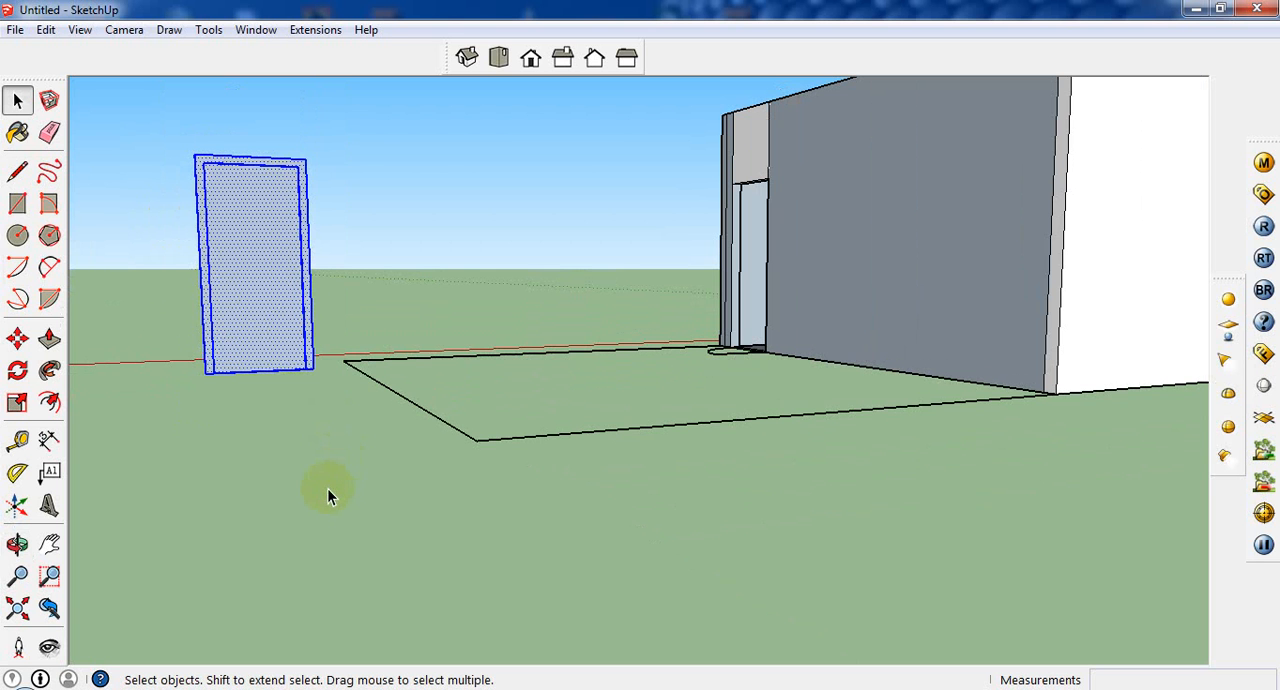
{"action": "scroll", "coordinate": [257, 206], "scroll_direction": "up", "scroll_amount": 3}
{"action": "left_click", "coordinate": [17, 133]}
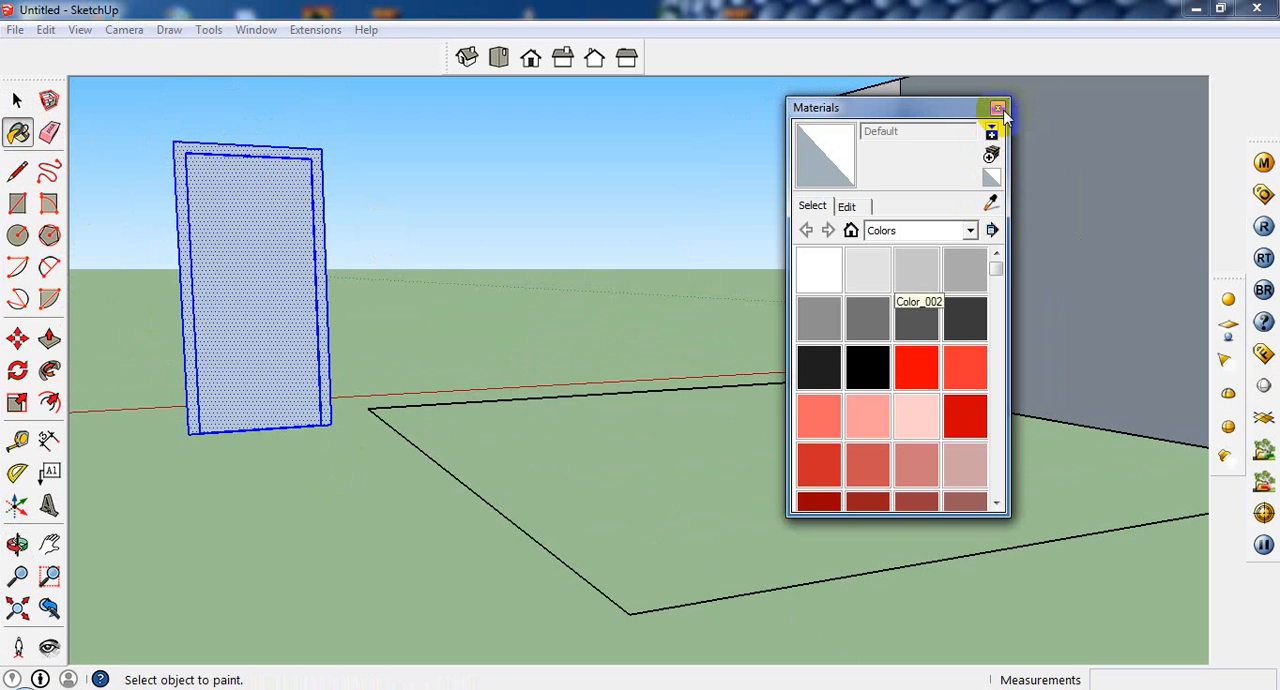
{"action": "left_click", "coordinate": [1010, 97]}
{"action": "left_click", "coordinate": [17, 100]}
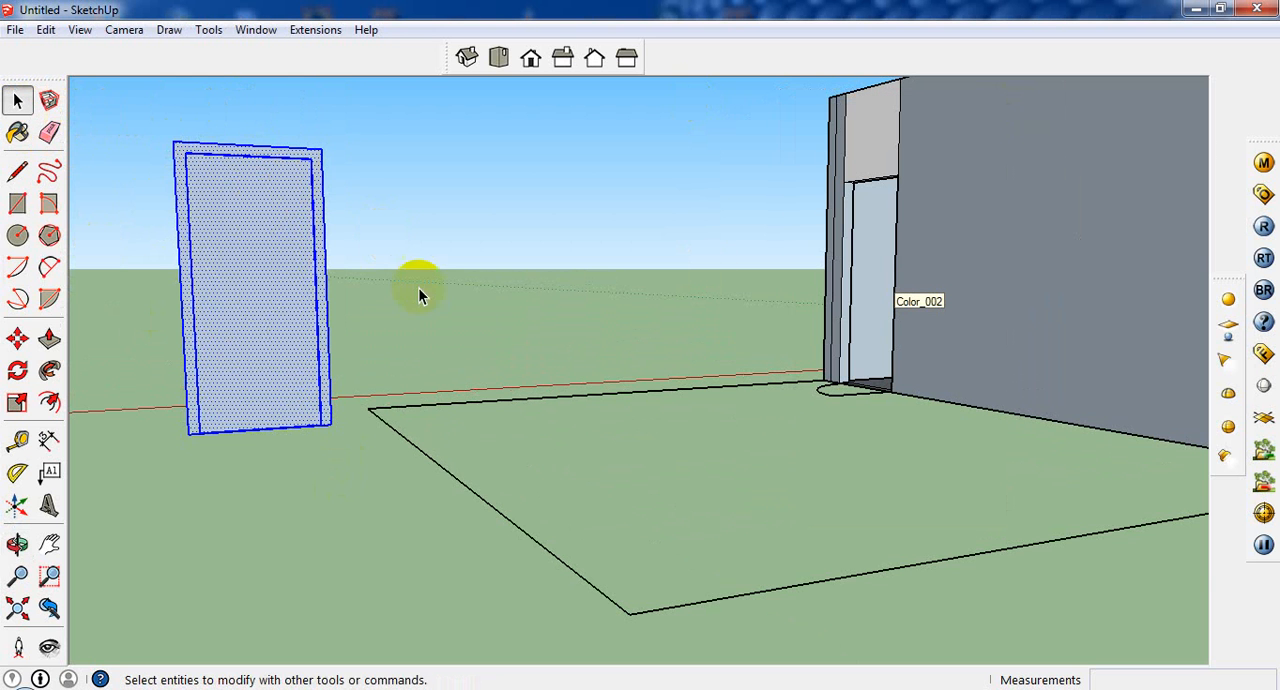
{"action": "left_click", "coordinate": [338, 259]}
Step: Draw a 3" line along the front panel's bottom edge, starting at the corner beside the frame leg farthest from the building
{"action": "scroll", "coordinate": [222, 330], "scroll_direction": "up", "scroll_amount": 5}
{"action": "left_click", "coordinate": [238, 318]}
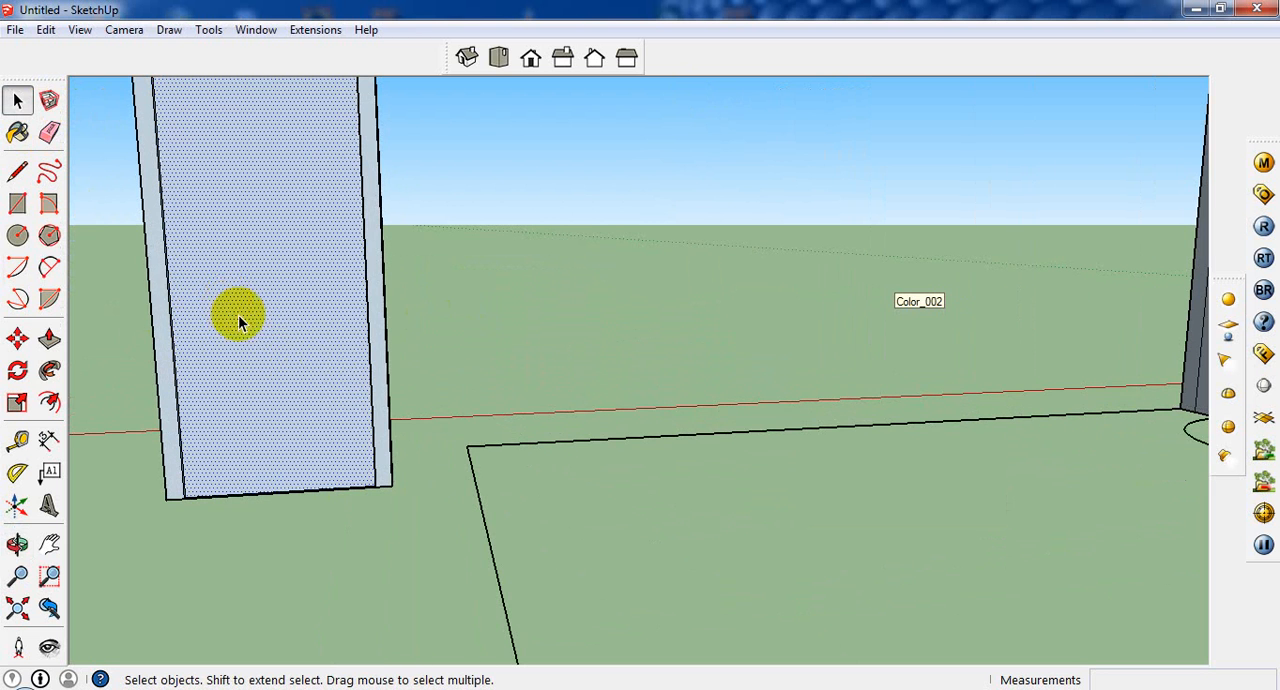
{"action": "left_click", "coordinate": [17, 235]}
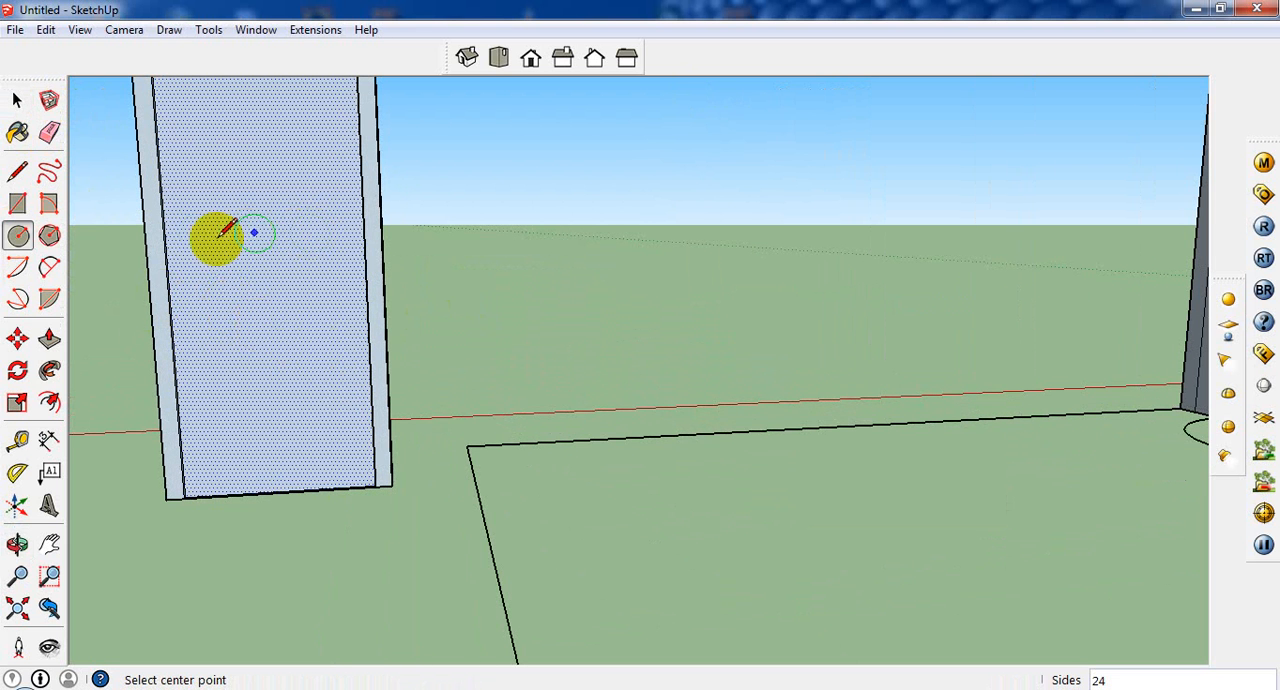
{"action": "left_click", "coordinate": [17, 171]}
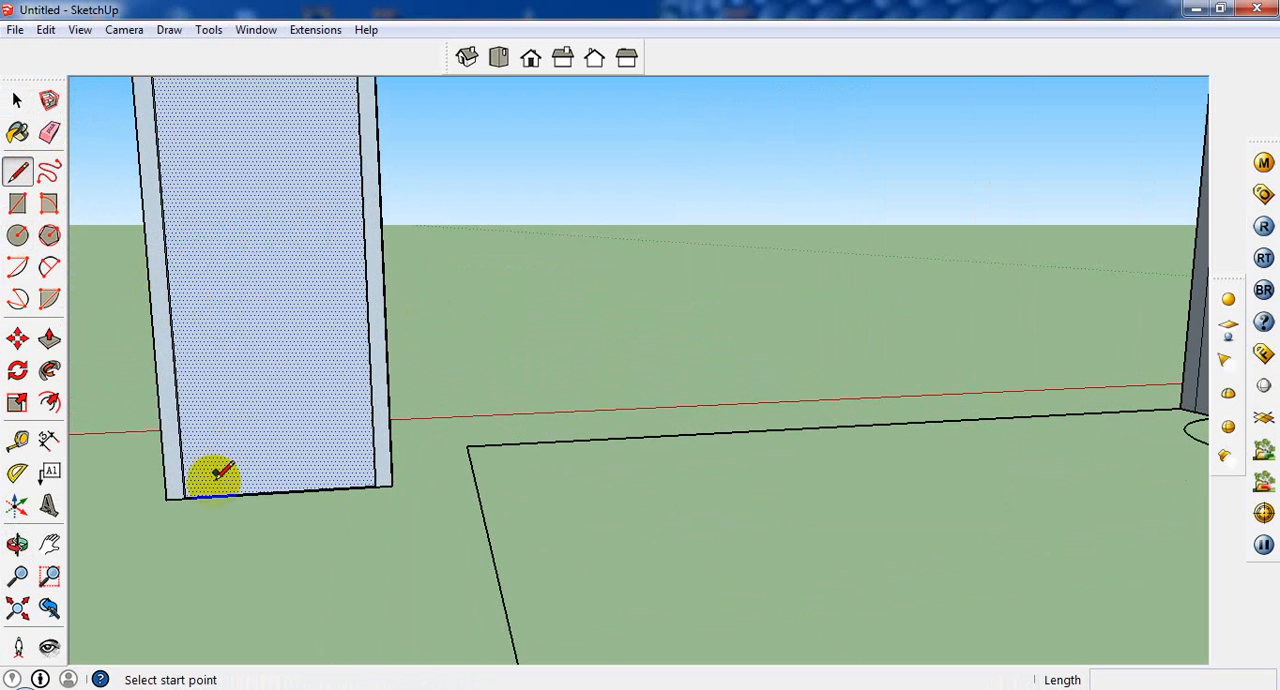
{"action": "scroll", "coordinate": [205, 490], "scroll_direction": "up", "scroll_amount": 5}
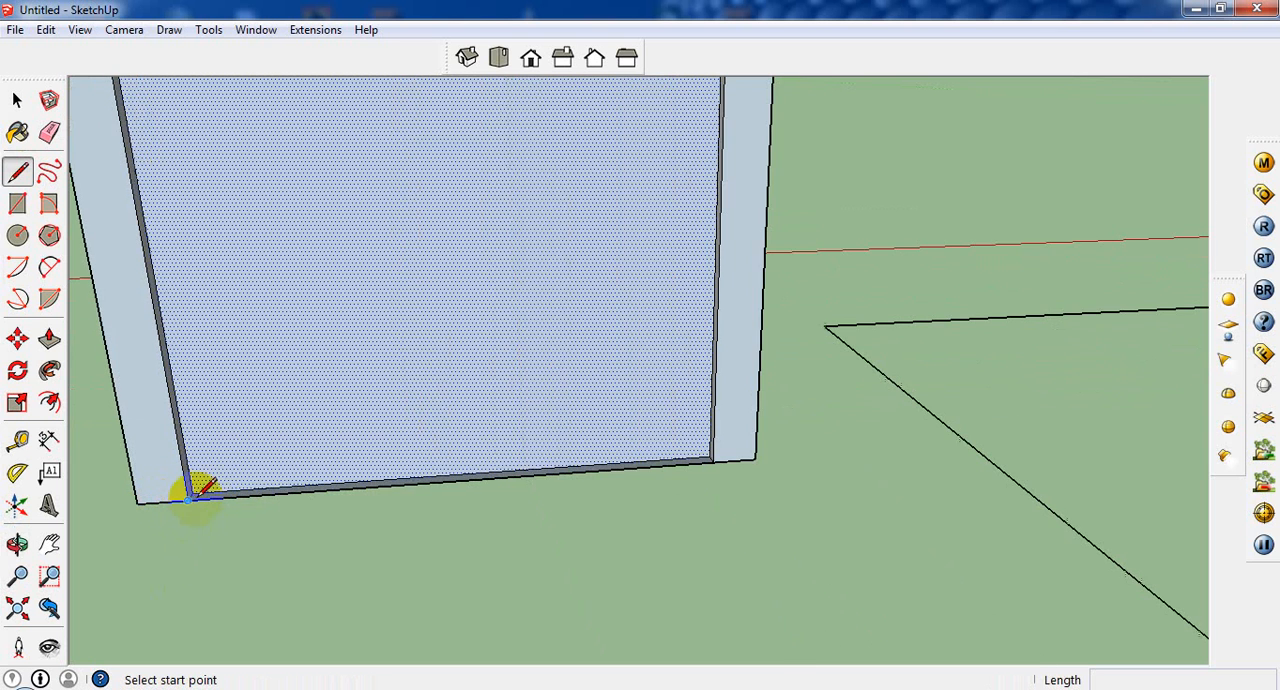
{"action": "left_click", "coordinate": [198, 494]}
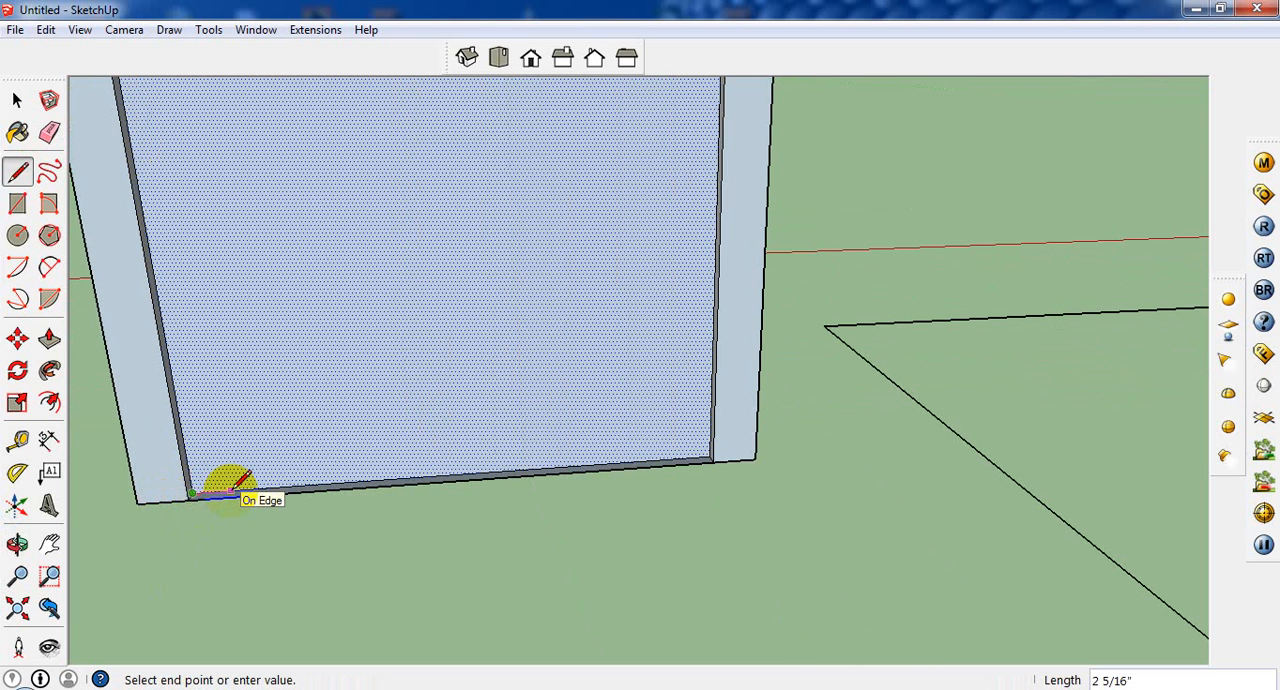
{"action": "key", "text": "Escape"}
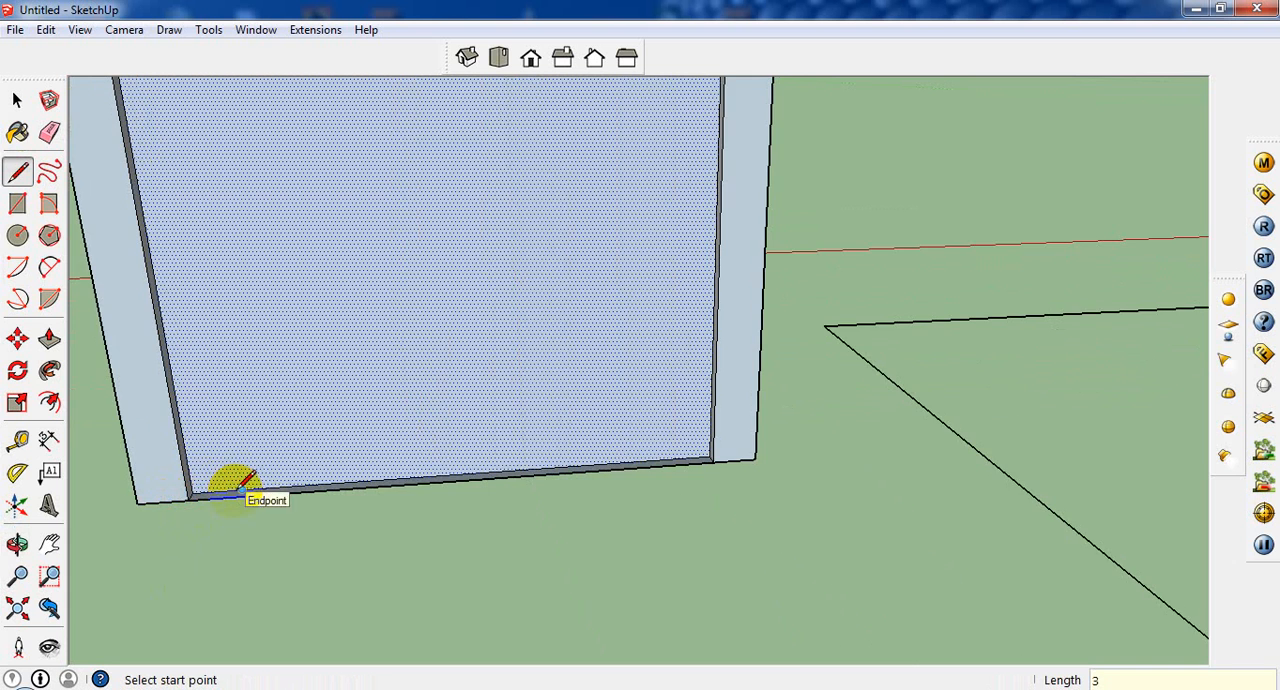
Step: Draw a 3.5' vertical guide line up the door panel from the end of the short bottom line
{"action": "left_click", "coordinate": [242, 490]}
{"action": "scroll", "coordinate": [246, 360], "scroll_direction": "down", "scroll_amount": 4}
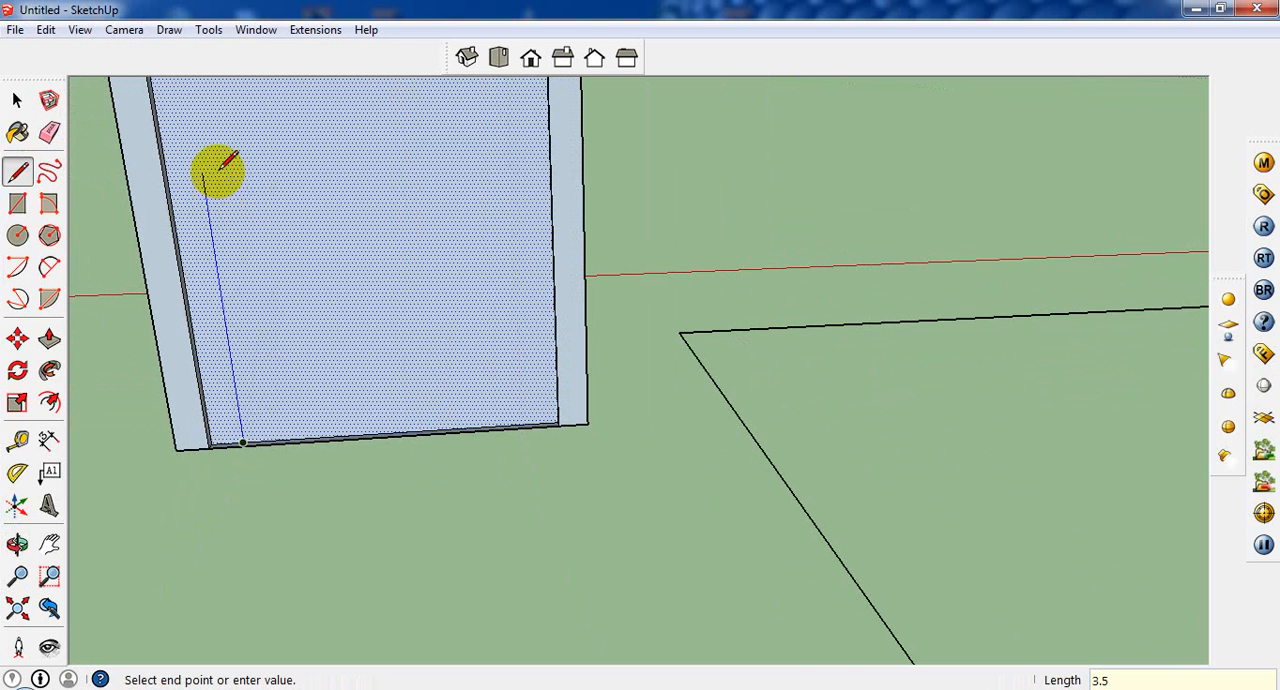
{"action": "left_click", "coordinate": [205, 174]}
{"action": "scroll", "coordinate": [320, 423], "scroll_direction": "down", "scroll_amount": 3}
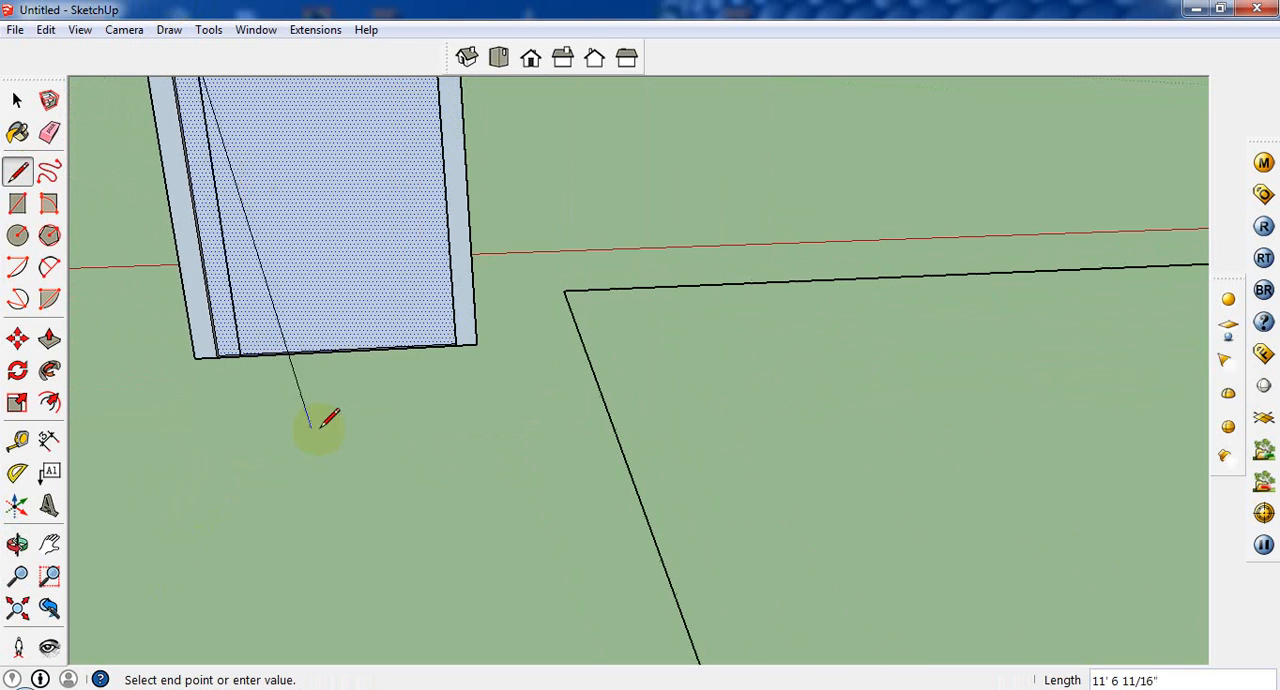
{"action": "scroll", "coordinate": [380, 394], "scroll_direction": "down", "scroll_amount": 3}
{"action": "scroll", "coordinate": [463, 470], "scroll_direction": "down", "scroll_amount": 1}
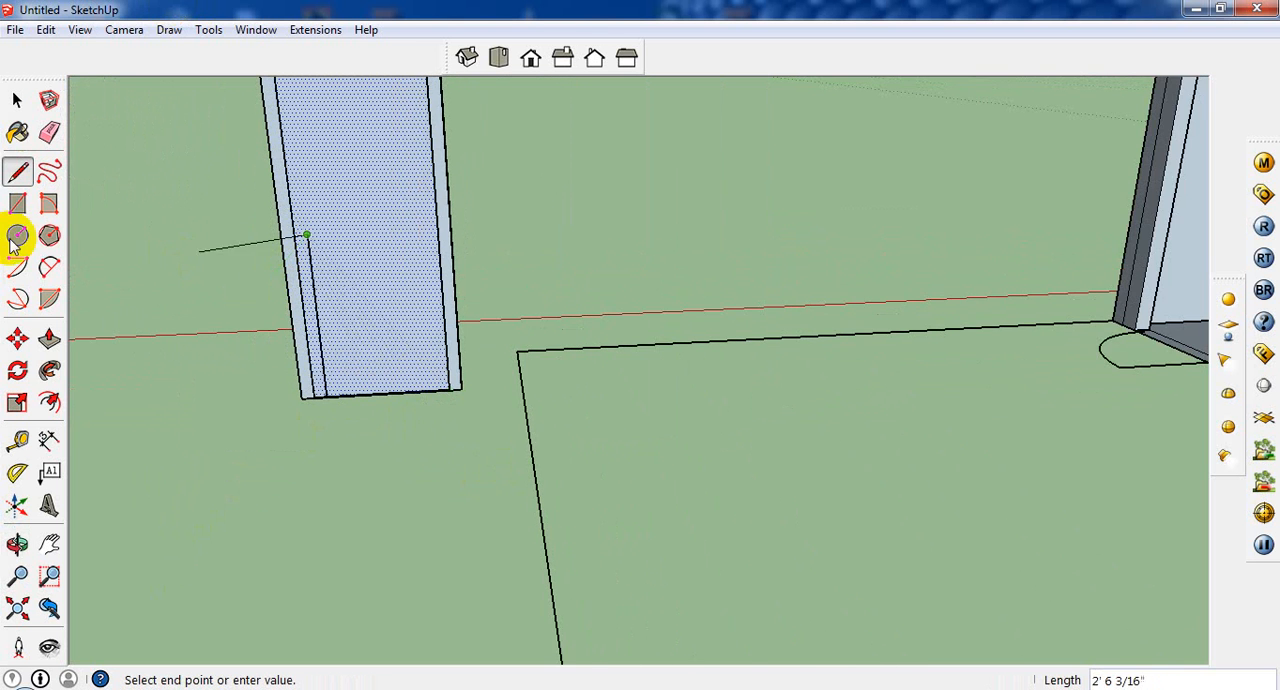
{"action": "key", "text": "Escape"}
Step: Draw a 1" radius circle on the door panel, centred on the upper end of the vertical guide line
{"action": "left_click", "coordinate": [17, 234]}
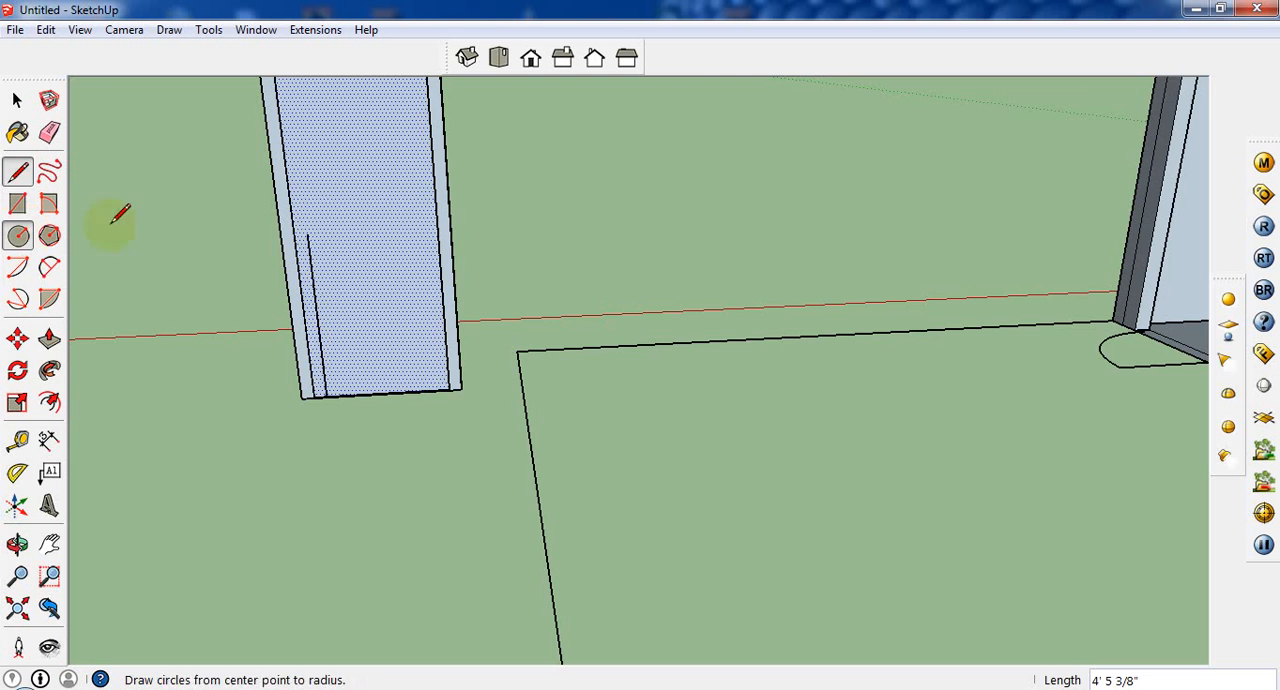
{"action": "left_click", "coordinate": [312, 237]}
{"action": "scroll", "coordinate": [318, 237], "scroll_direction": "up", "scroll_amount": 1}
{"action": "scroll", "coordinate": [302, 233], "scroll_direction": "up", "scroll_amount": 2}
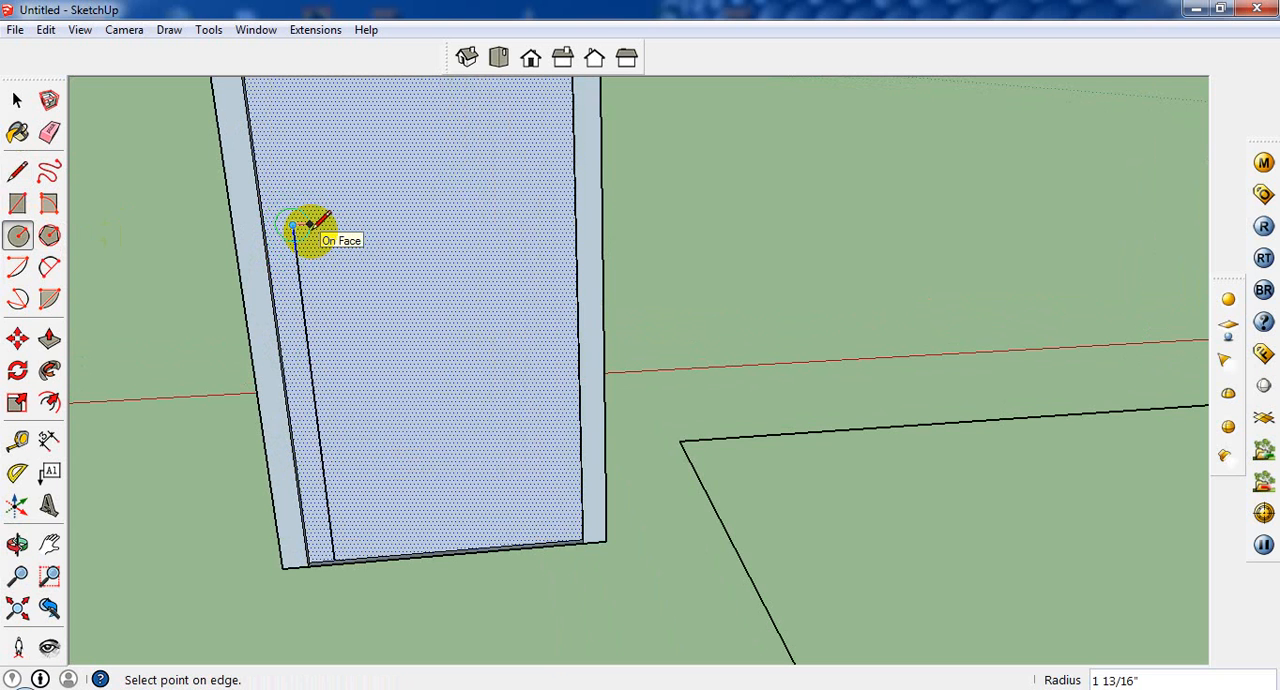
{"action": "type", "text": "1"}
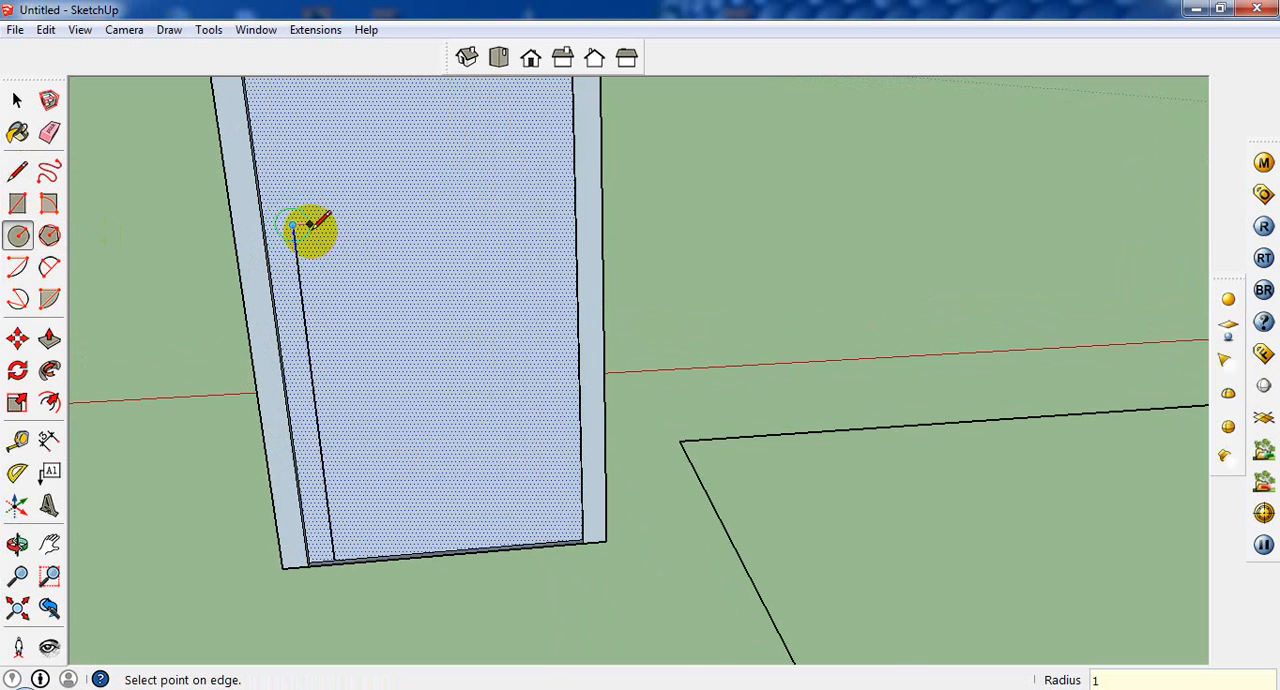
{"action": "key", "text": "Return"}
Step: Erase the vertical guide line and its short leftover segment inside the knob circle
{"action": "scroll", "coordinate": [302, 228], "scroll_direction": "up", "scroll_amount": 2}
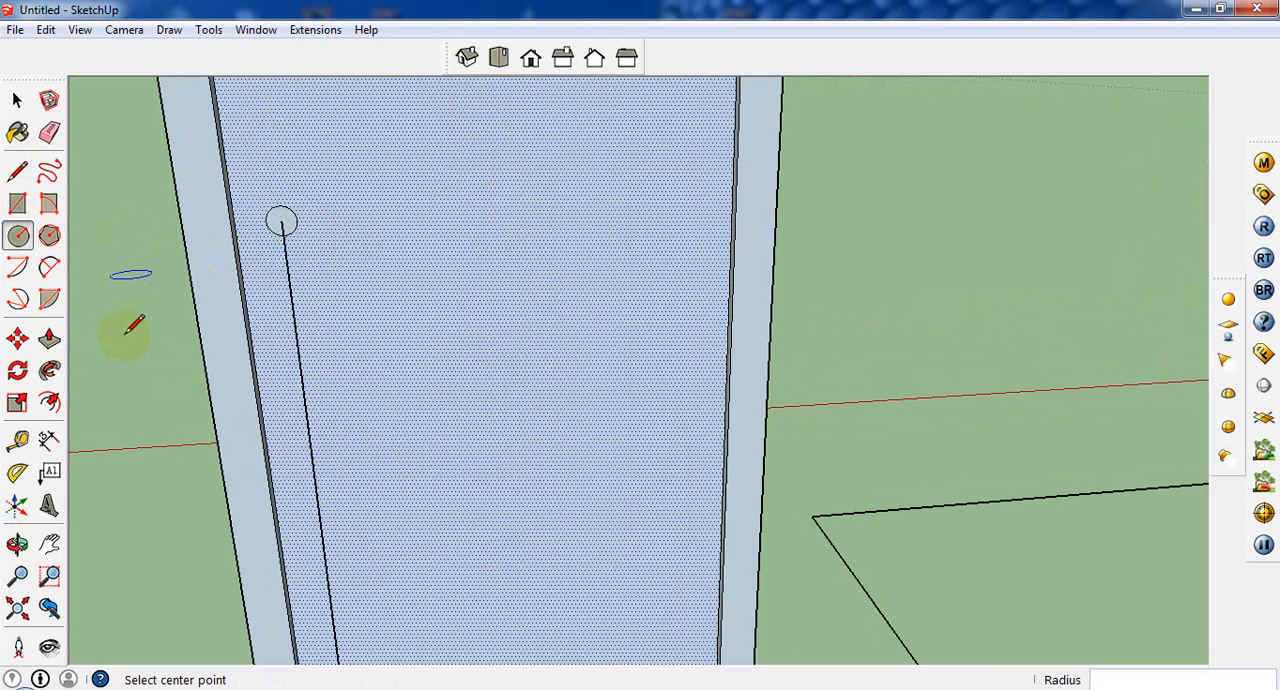
{"action": "left_click", "coordinate": [49, 339]}
{"action": "key", "text": "Escape"}
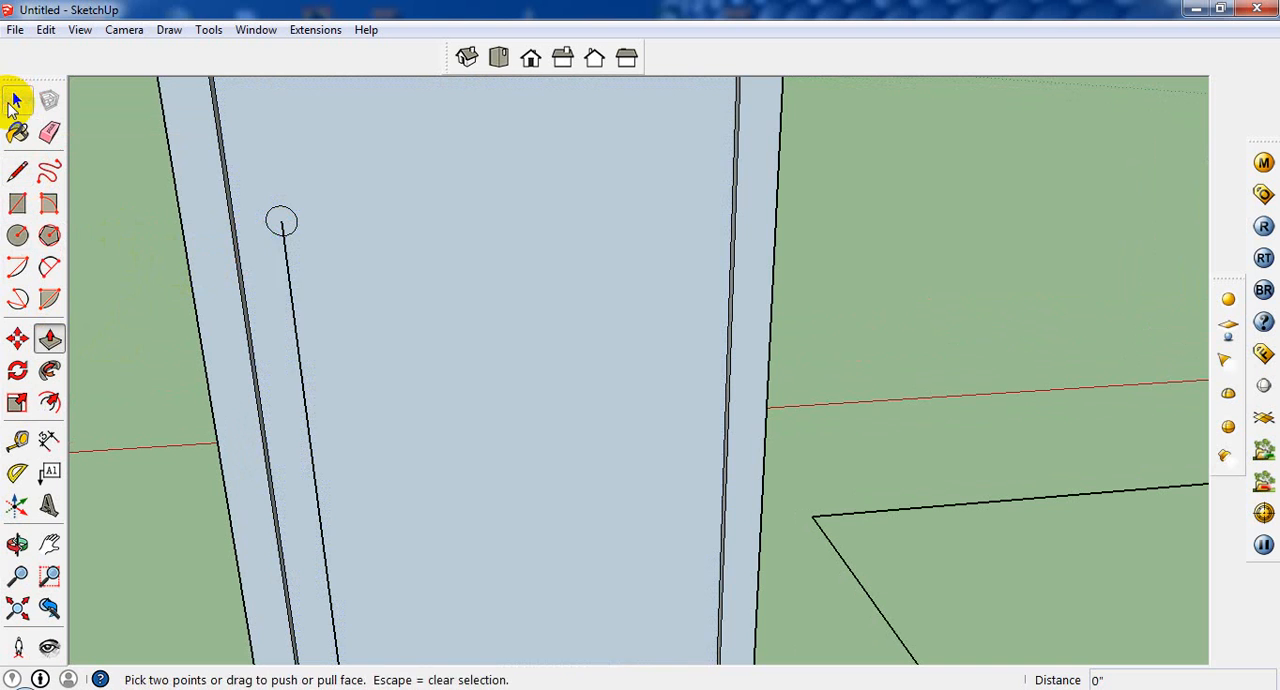
{"action": "left_click", "coordinate": [17, 100]}
{"action": "right_click", "coordinate": [292, 280]}
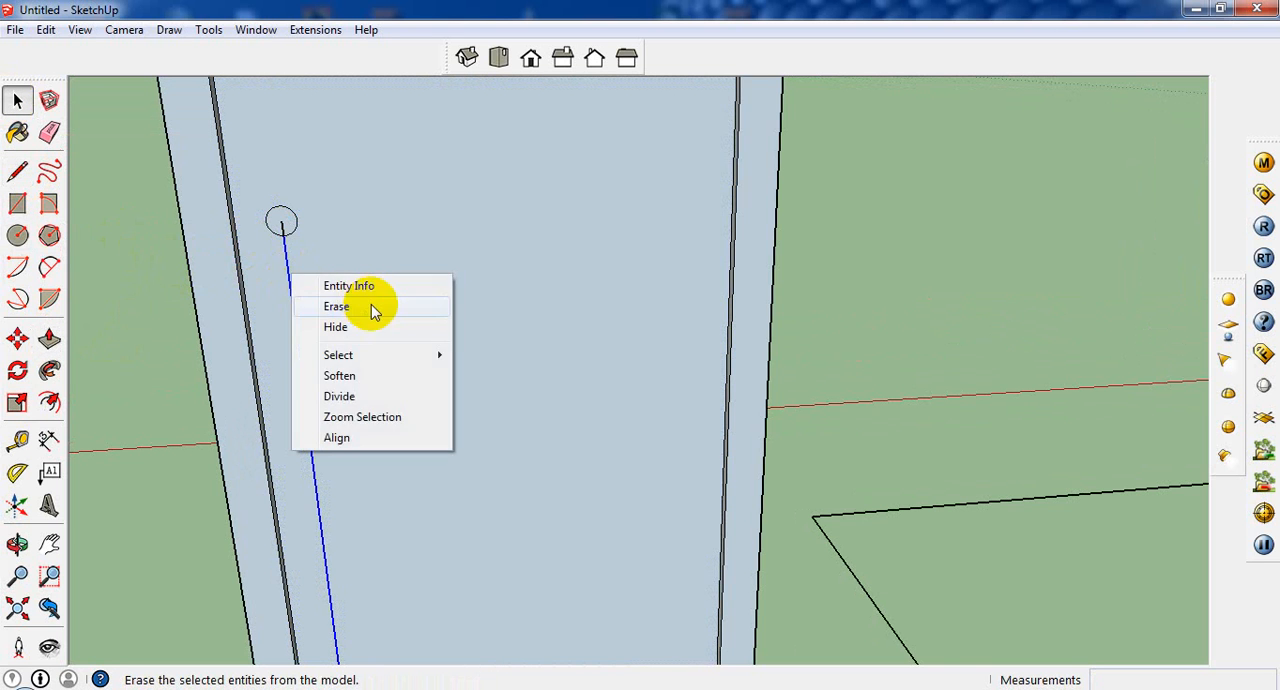
{"action": "left_click", "coordinate": [371, 304]}
{"action": "right_click", "coordinate": [283, 230]}
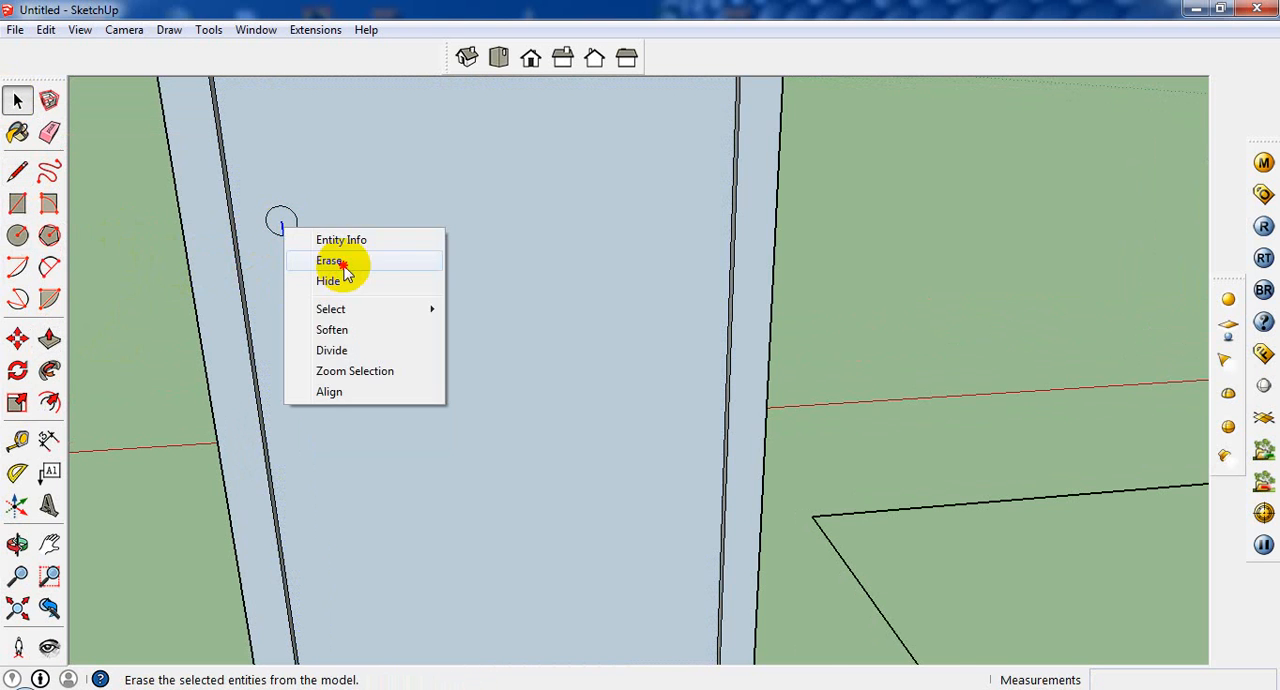
{"action": "left_click", "coordinate": [316, 259]}
Step: Extrude the knob circle 2" outward from the door panel
{"action": "scroll", "coordinate": [271, 229], "scroll_direction": "up", "scroll_amount": 2}
{"action": "mouse_move", "coordinate": [277, 223]}
{"action": "middle_mouse_down"}
{"action": "mouse_move", "coordinate": [632, 283]}
{"action": "mouse_move", "coordinate": [590, 295]}
{"action": "middle_mouse_up"}
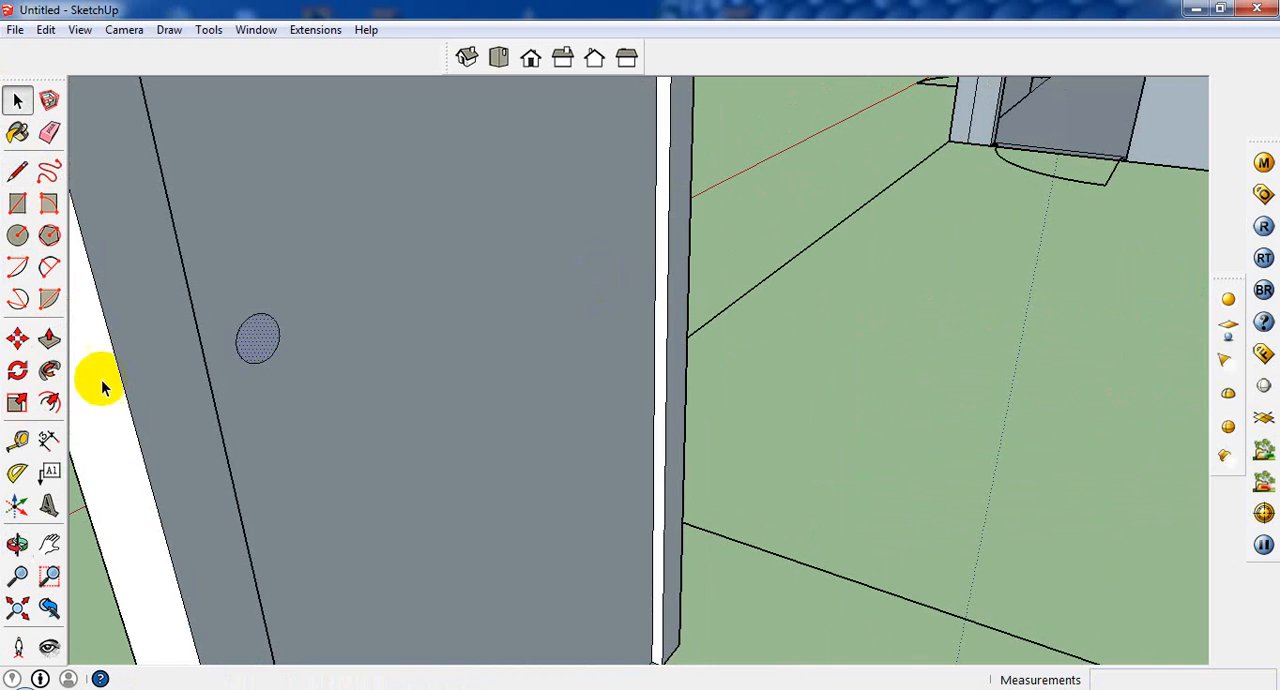
{"action": "left_click", "coordinate": [49, 338]}
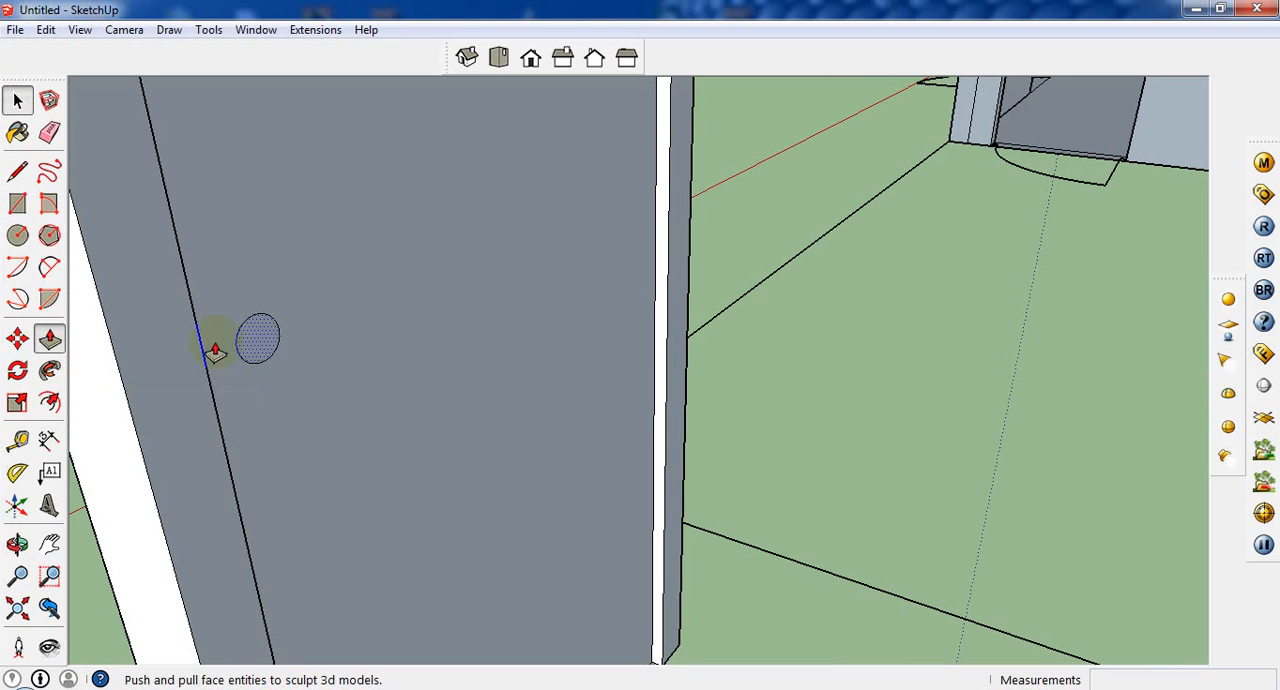
{"action": "left_click", "coordinate": [280, 343]}
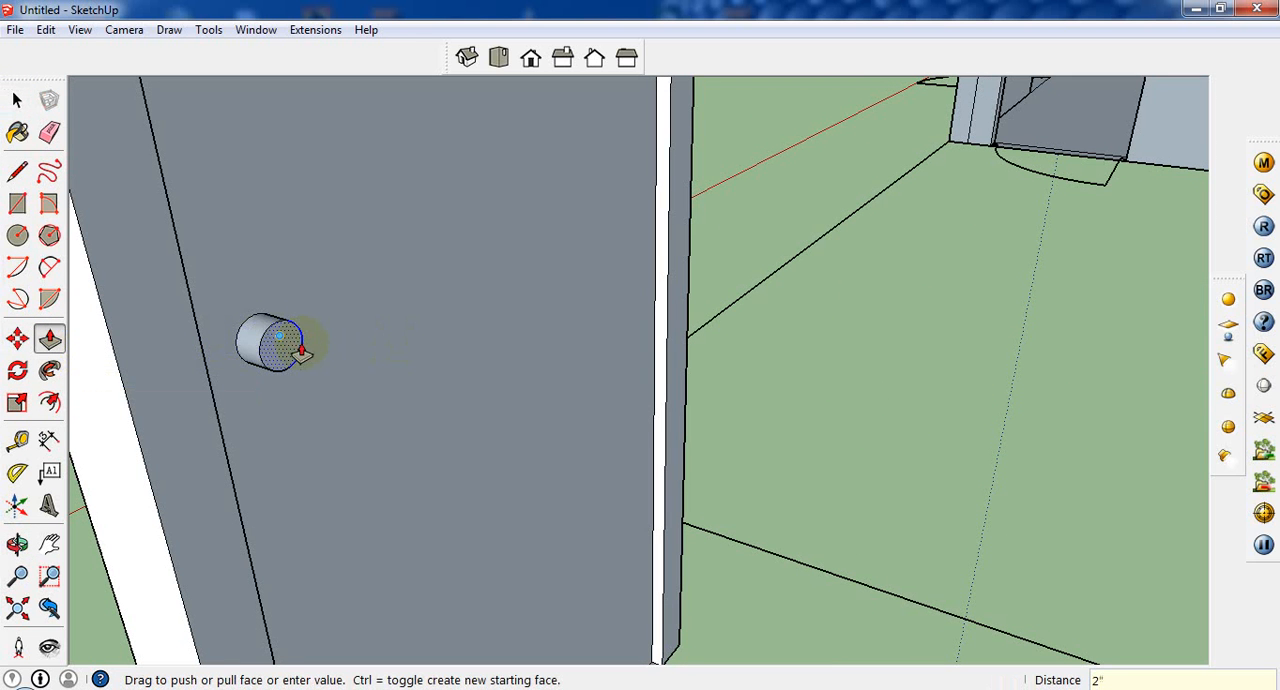
{"action": "left_click", "coordinate": [300, 350]}
Step: Extrude the knob by 6" through the door so it projects from the opposite side
{"action": "middle_click_drag", "start_coordinate": [200, 437], "coordinate": [401, 451]}
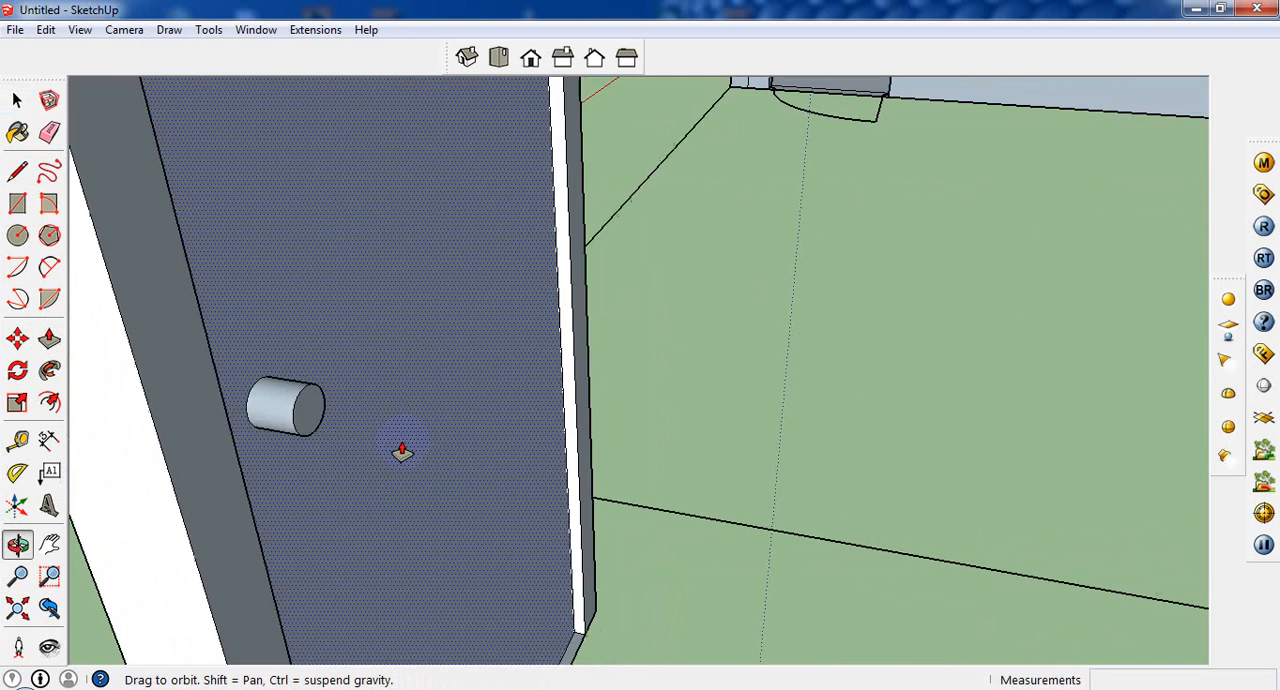
{"action": "left_click", "coordinate": [313, 425]}
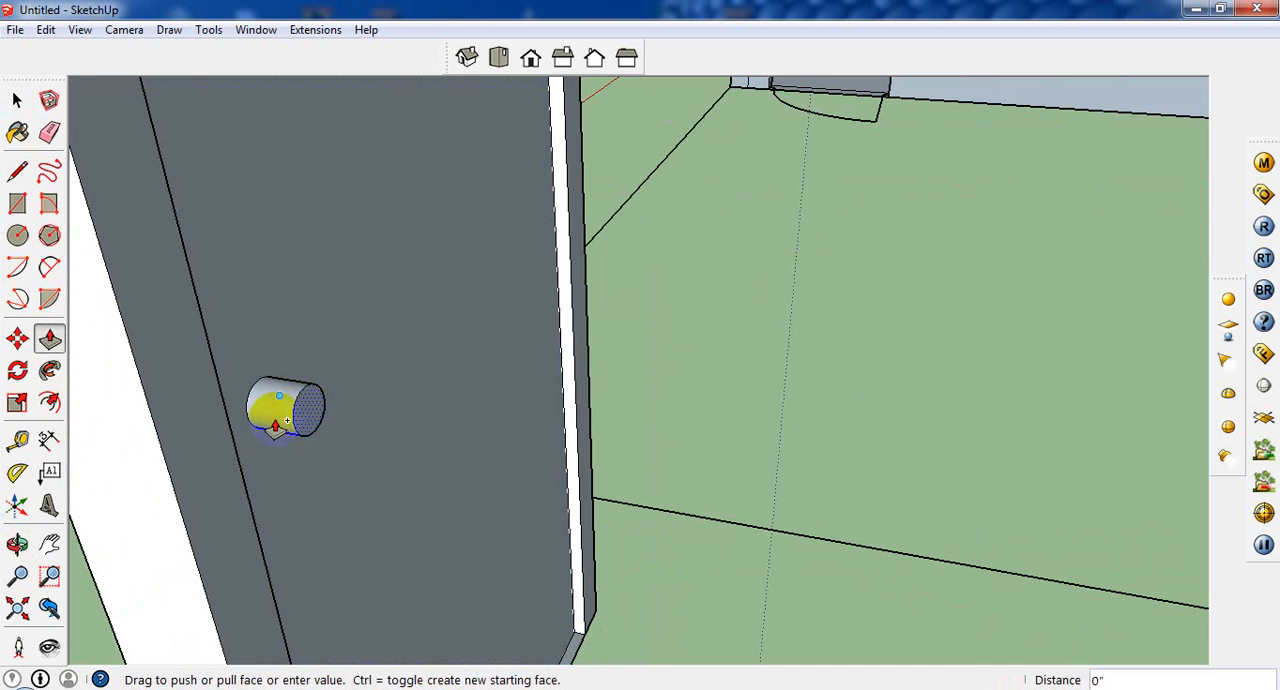
{"action": "middle_click_drag", "start_coordinate": [300, 425], "coordinate": [663, 517]}
{"action": "left_click", "coordinate": [748, 531]}
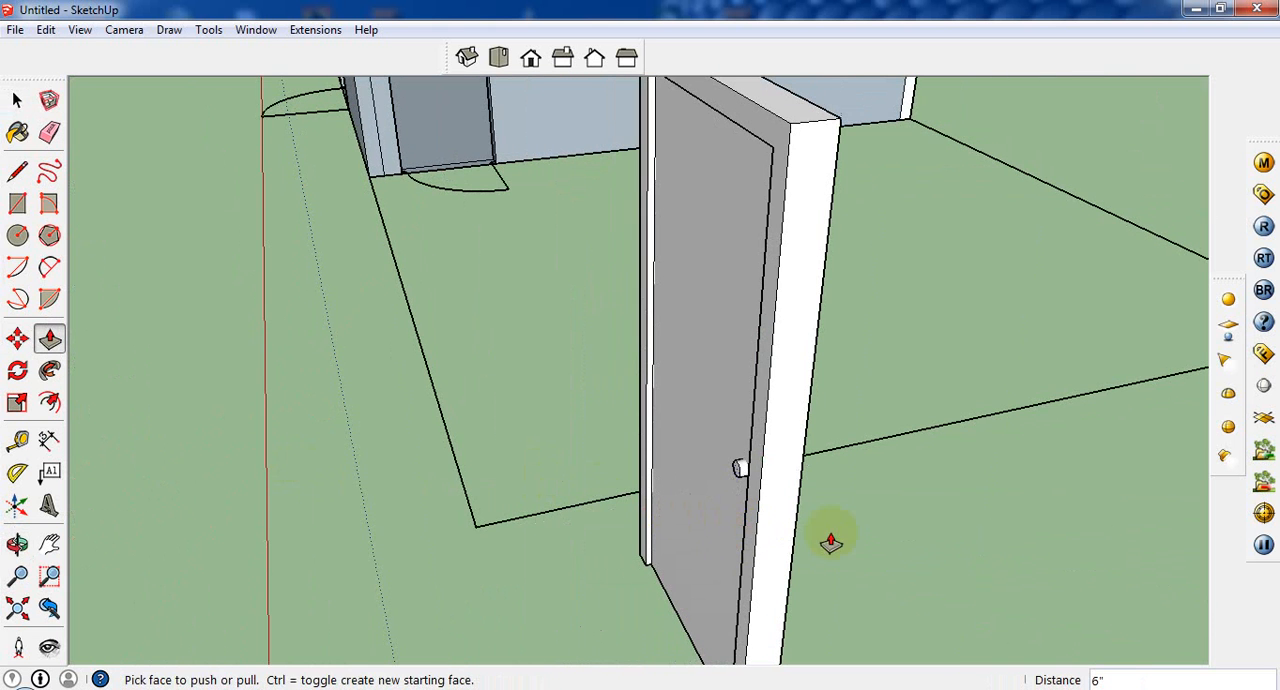
Step: Pull the knob's end face slightly further out on the opposite side of the door
{"action": "middle_click_drag", "start_coordinate": [829, 540], "coordinate": [735, 514]}
{"action": "middle_click_drag", "start_coordinate": [648, 500], "coordinate": [940, 508]}
{"action": "scroll", "coordinate": [811, 430], "scroll_direction": "up", "scroll_amount": 1}
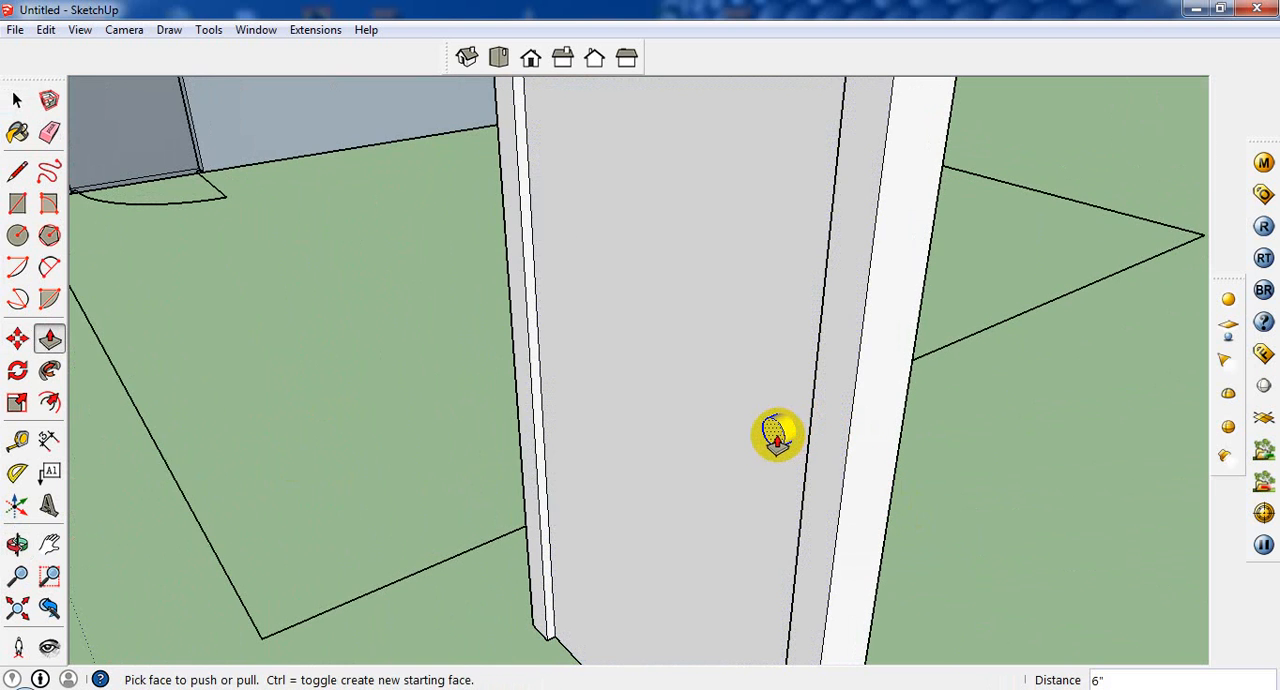
{"action": "left_click", "coordinate": [775, 432]}
{"action": "left_click", "coordinate": [765, 436]}
Step: Paint the first side's door knob with Color_002 from the Colors materials
{"action": "middle_click_drag", "start_coordinate": [830, 458], "coordinate": [103, 249]}
{"action": "left_click", "coordinate": [17, 100]}
{"action": "left_click", "coordinate": [17, 132]}
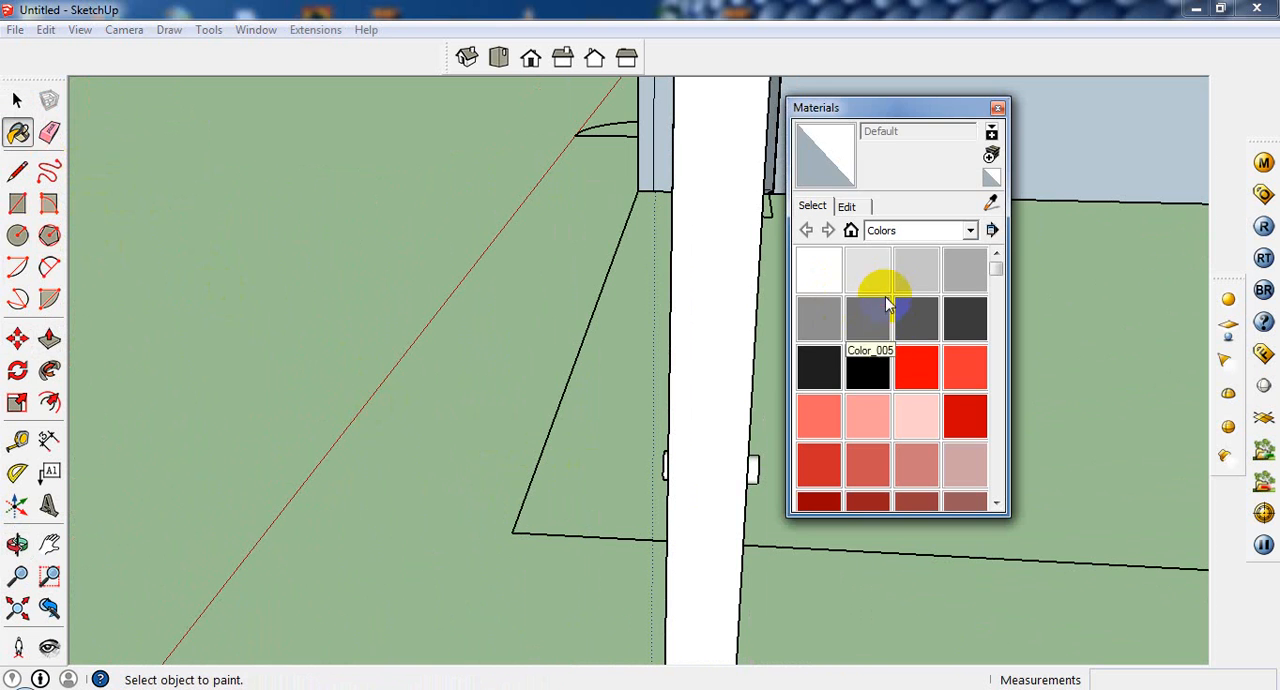
{"action": "left_click", "coordinate": [876, 281]}
{"action": "left_click", "coordinate": [922, 280]}
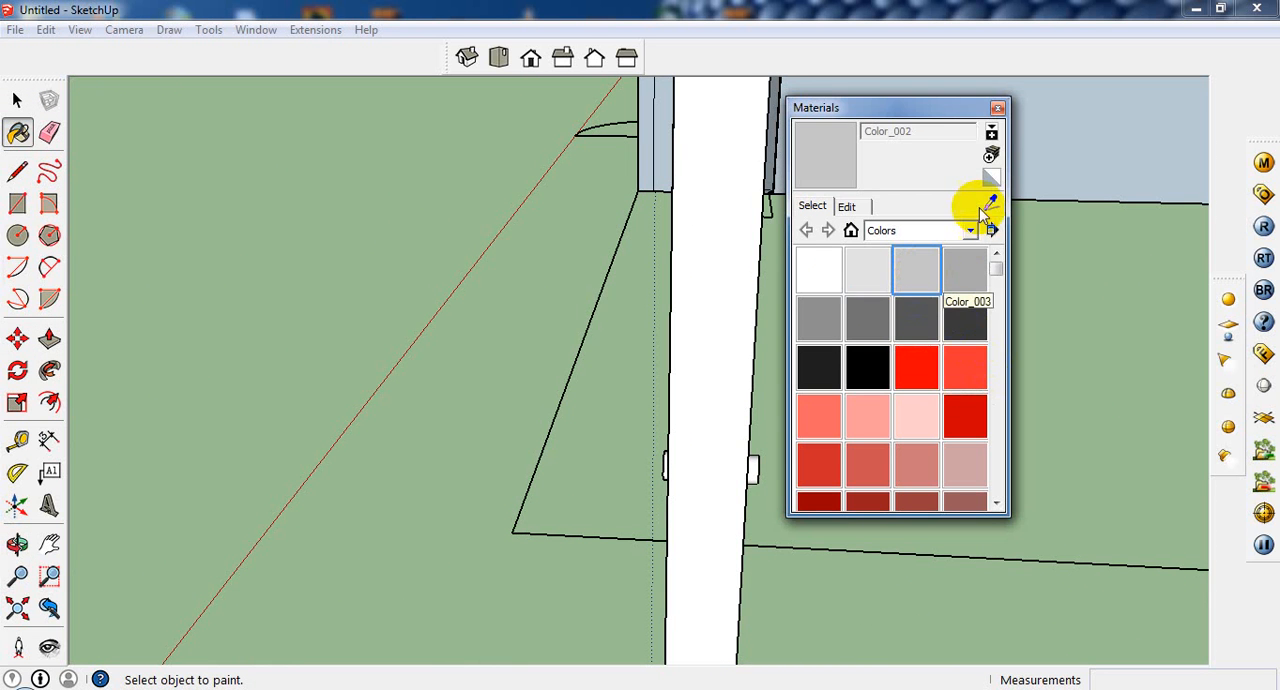
{"action": "left_click", "coordinate": [997, 108]}
{"action": "middle_click_drag", "start_coordinate": [778, 483], "coordinate": [591, 486]}
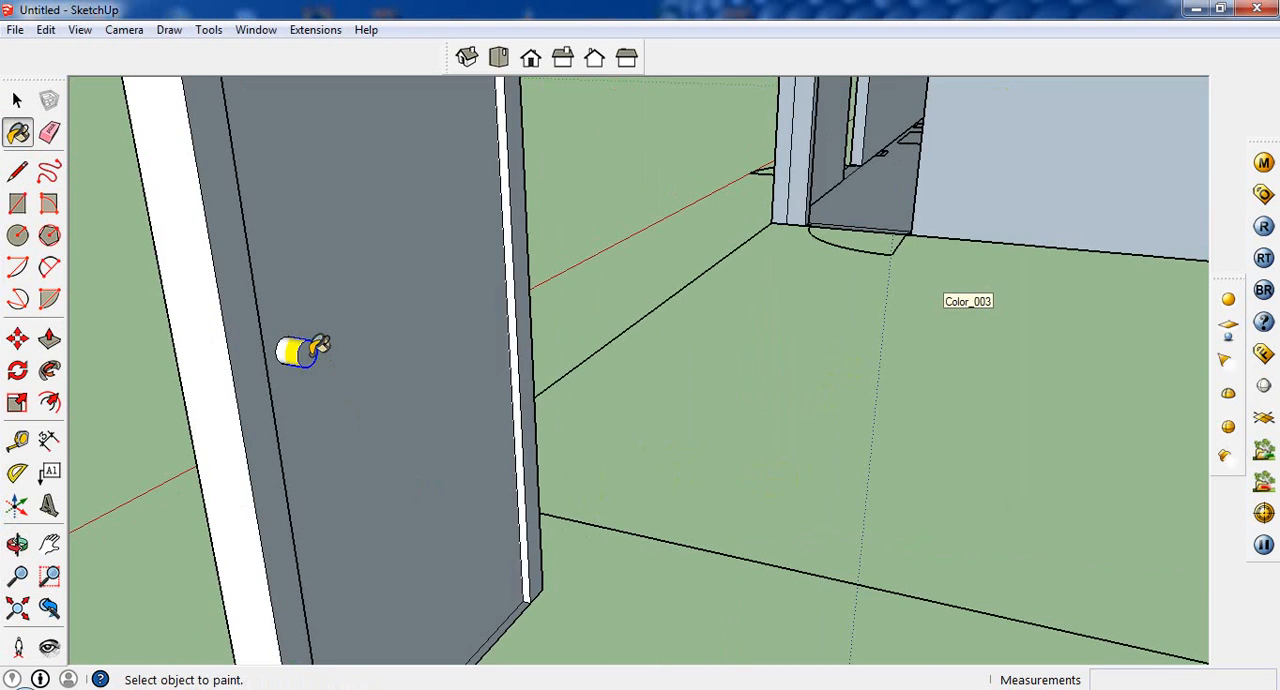
{"action": "scroll", "coordinate": [304, 354], "scroll_direction": "up", "scroll_amount": 2}
{"action": "scroll", "coordinate": [282, 344], "scroll_direction": "up", "scroll_amount": 2}
{"action": "left_click", "coordinate": [321, 357]}
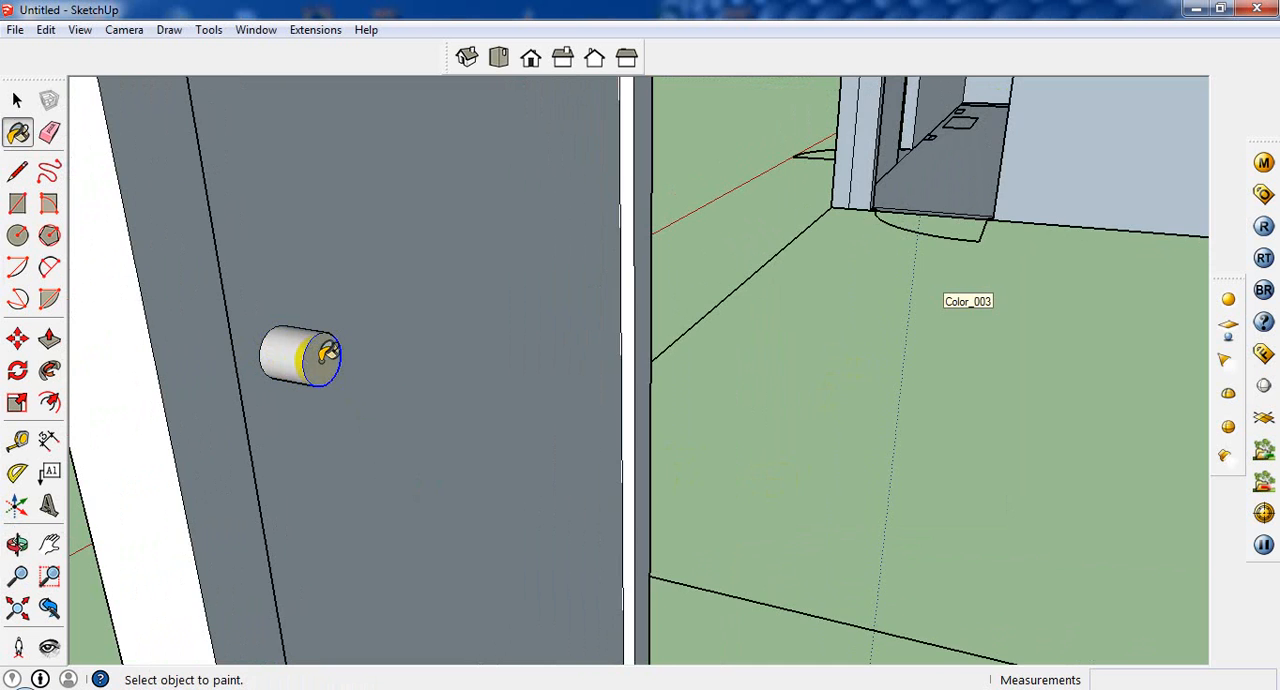
Step: Paint the knob on the opposite side of the door with the same Color_002 material
{"action": "middle_click_drag", "start_coordinate": [321, 357], "coordinate": [825, 314]}
{"action": "left_click", "coordinate": [260, 490]}
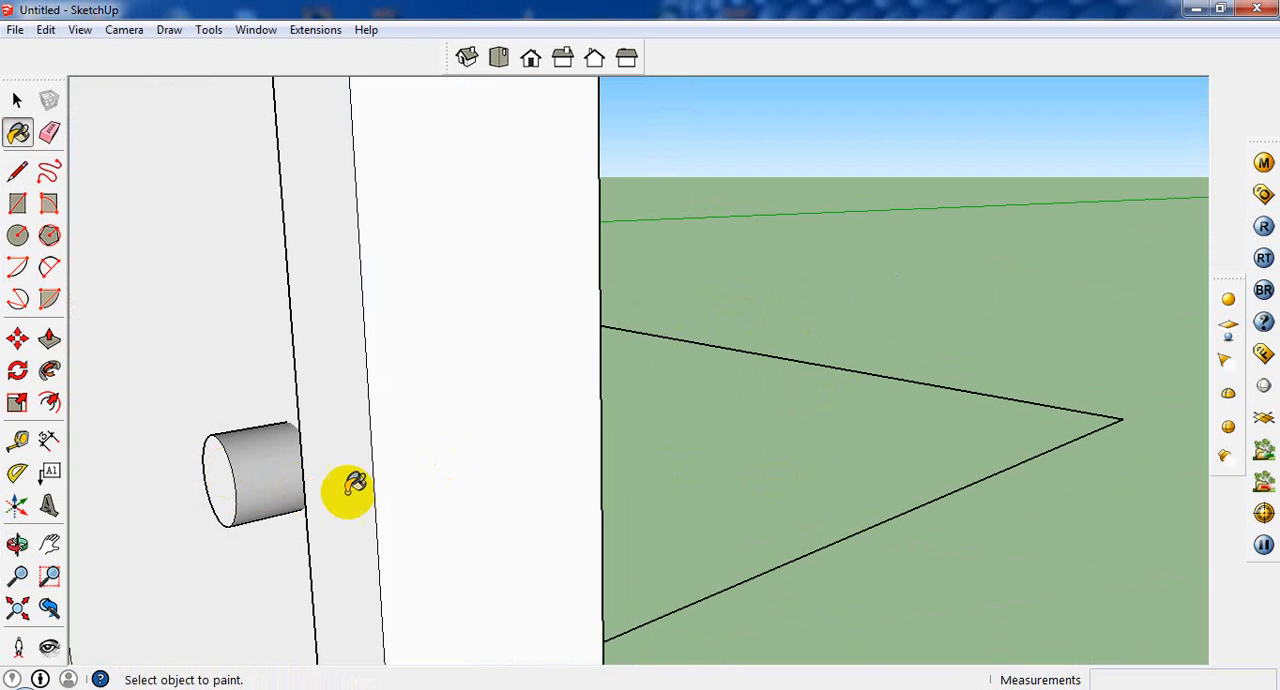
{"action": "mouse_move", "coordinate": [351, 486]}
{"action": "middle_mouse_down"}
{"action": "mouse_move", "coordinate": [257, 486]}
{"action": "mouse_move", "coordinate": [500, 515]}
{"action": "middle_mouse_up"}
{"action": "scroll", "coordinate": [480, 515], "scroll_direction": "down", "scroll_amount": 5}
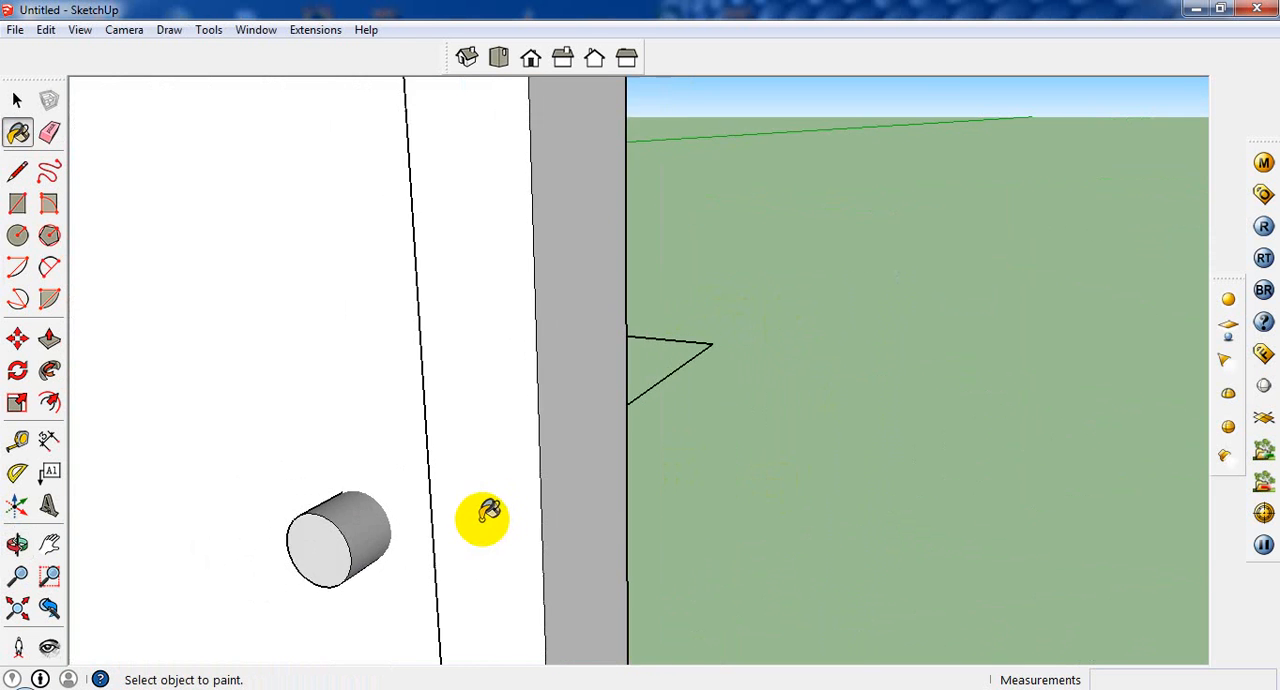
{"action": "scroll", "coordinate": [507, 578], "scroll_direction": "down", "scroll_amount": 3}
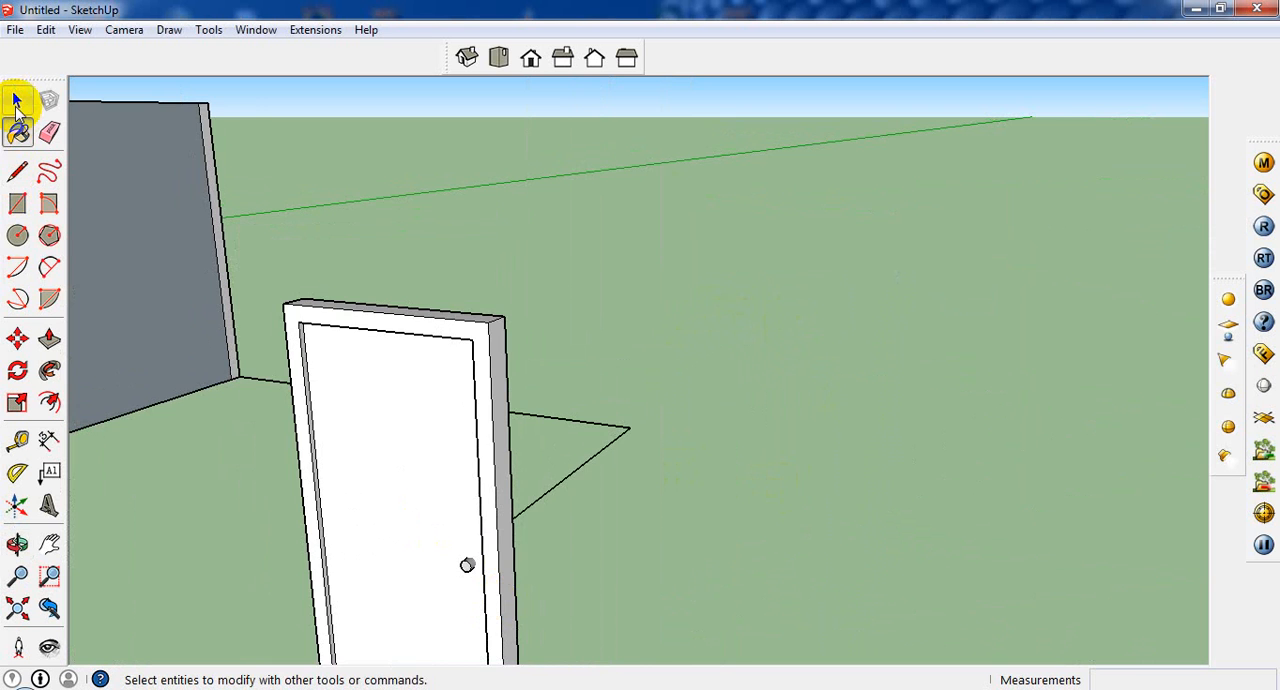
{"action": "left_click", "coordinate": [17, 100]}
Step: Save the model to the Desktop as project1
{"action": "middle_click_drag", "start_coordinate": [694, 237], "coordinate": [657, 513]}
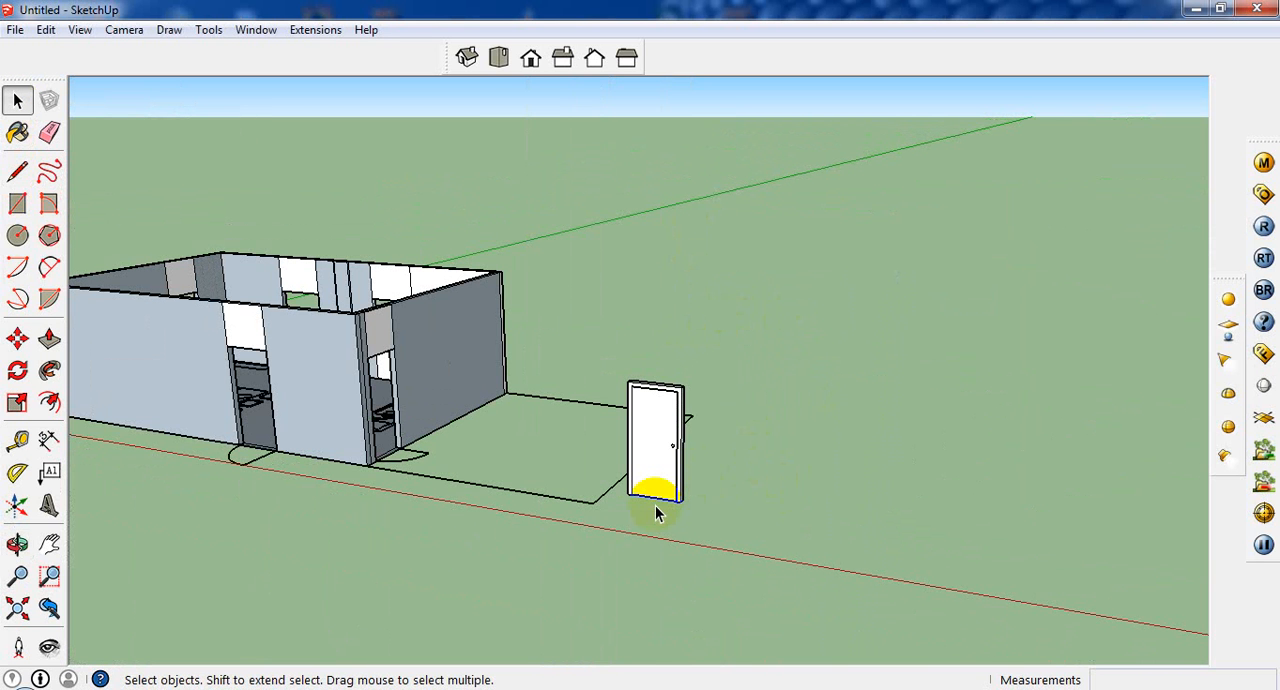
{"action": "left_click", "coordinate": [15, 29]}
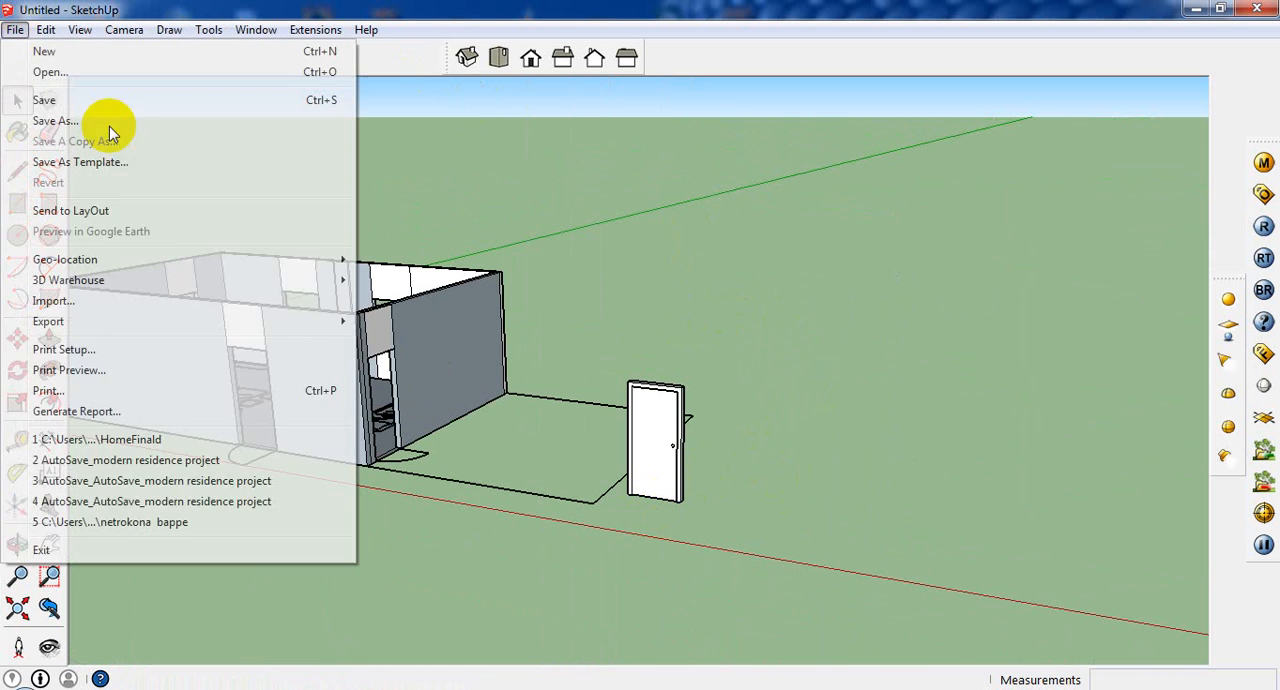
{"action": "left_click", "coordinate": [111, 121]}
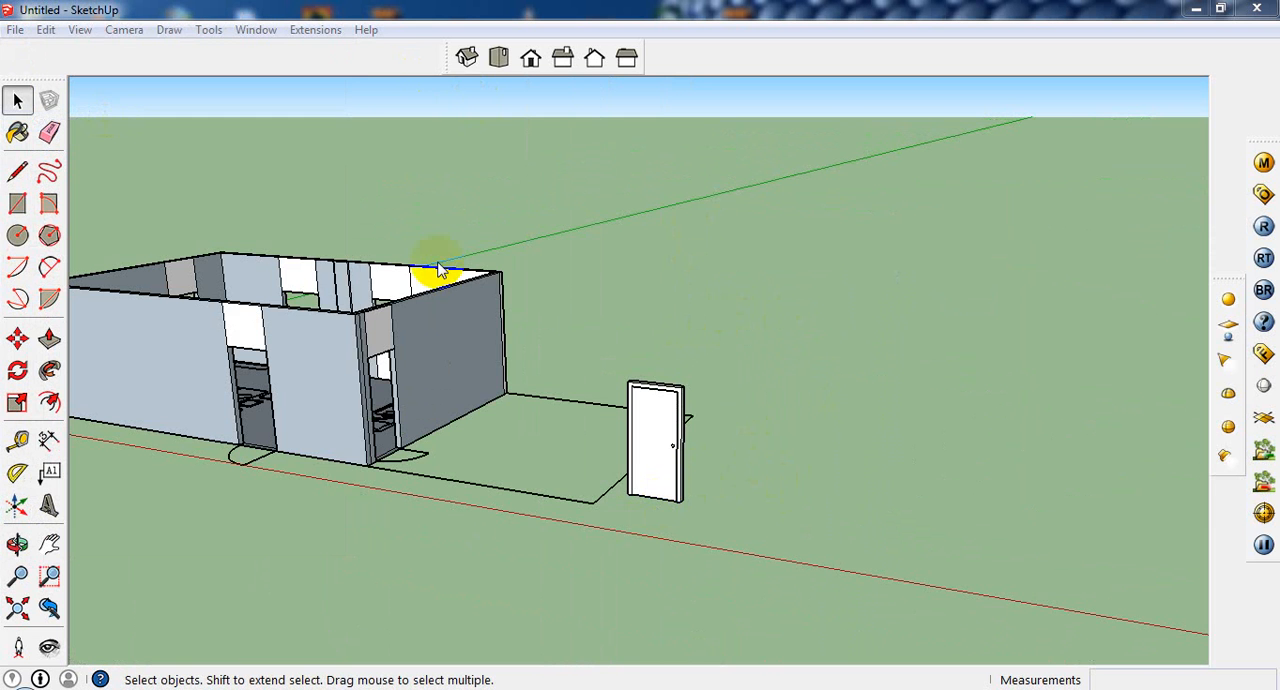
{"action": "left_click", "coordinate": [342, 372]}
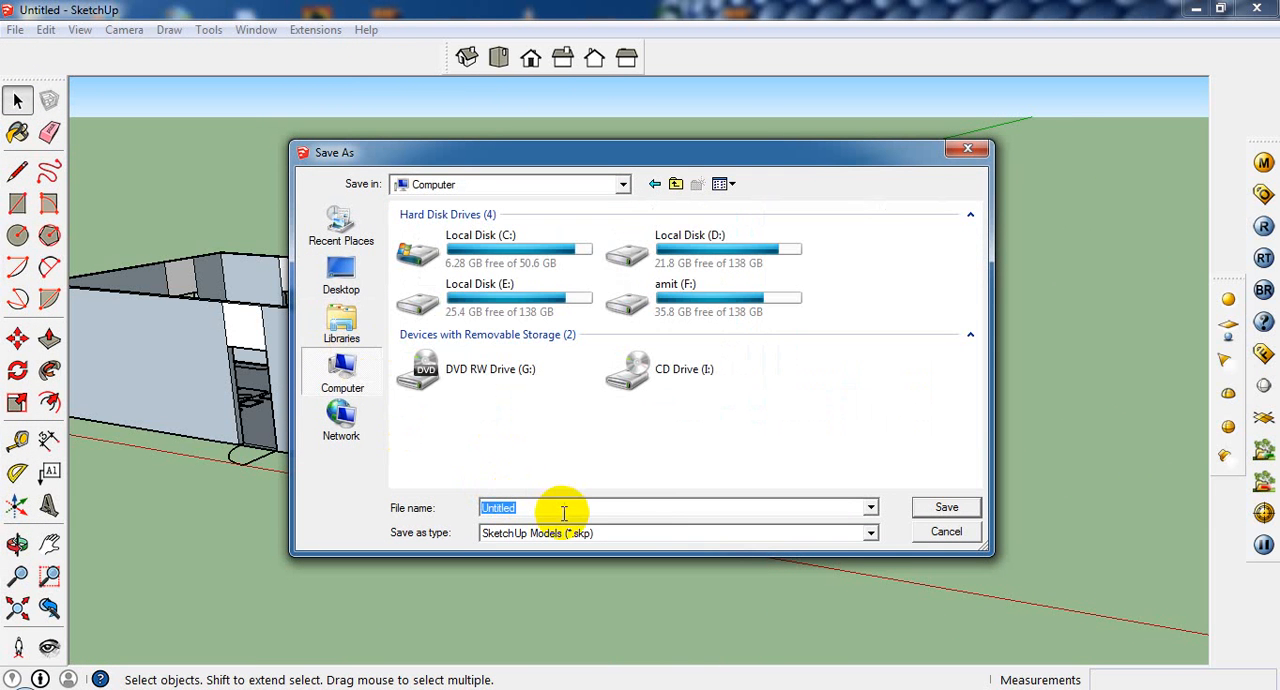
{"action": "left_click", "coordinate": [345, 282]}
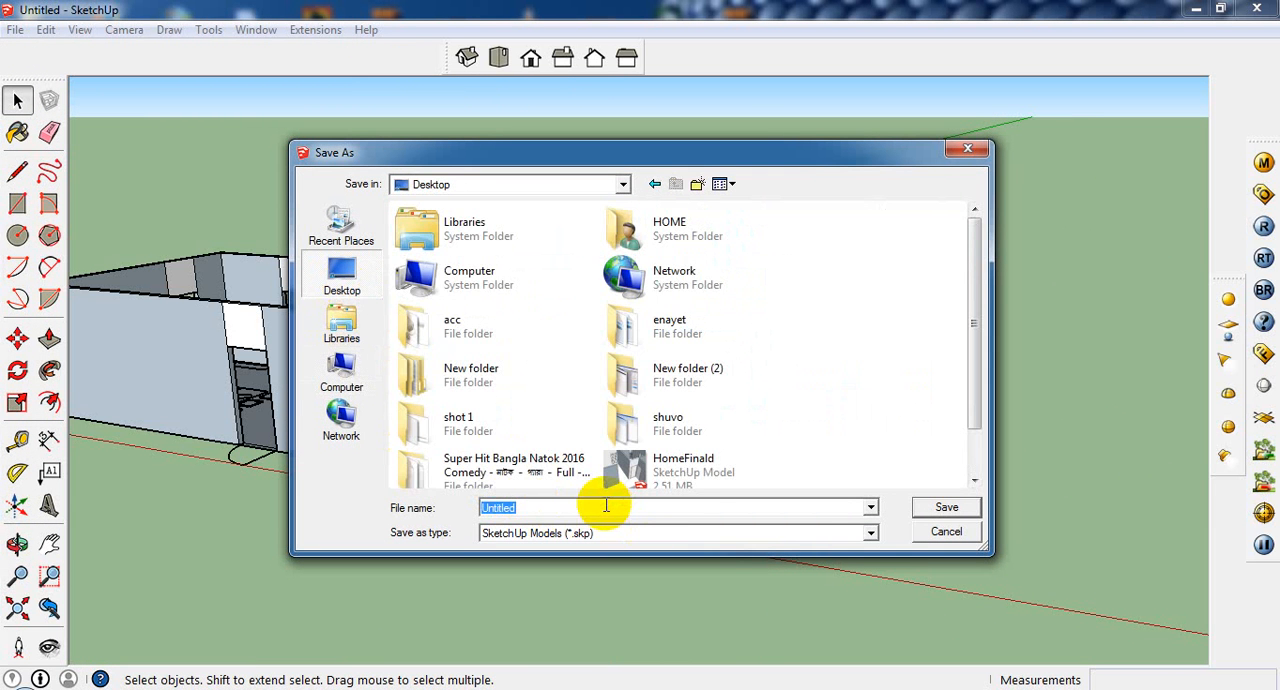
{"action": "type", "text": "project"}
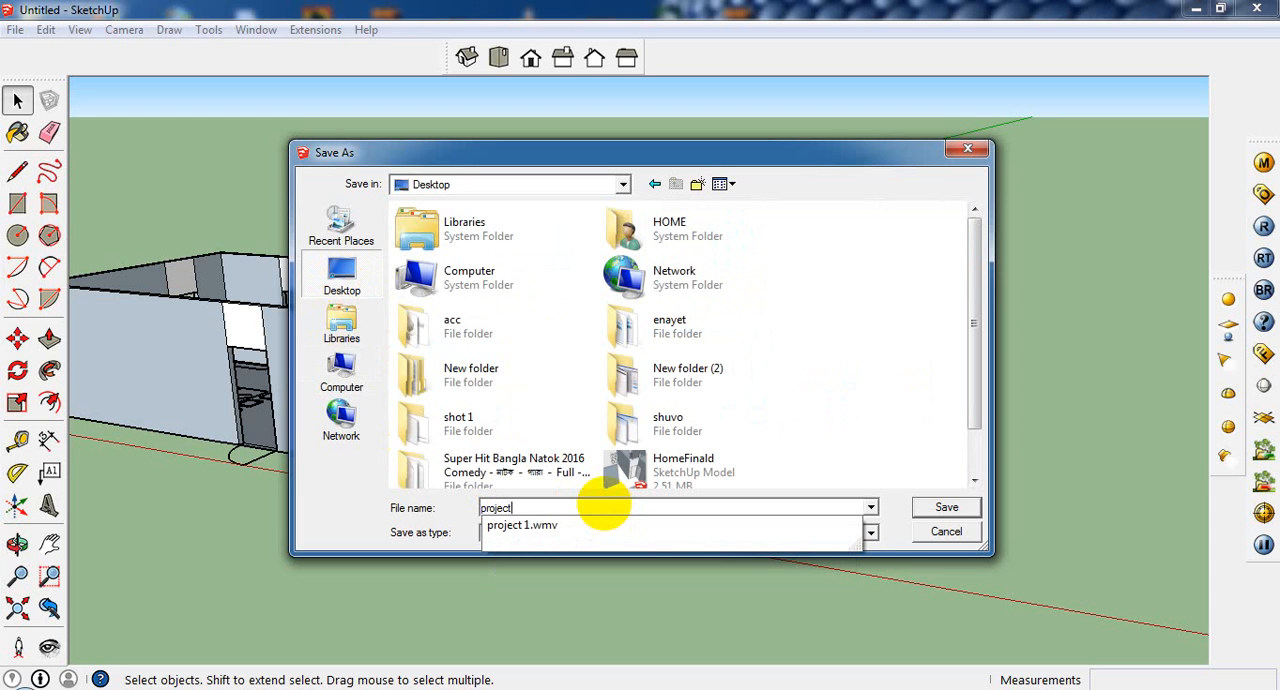
{"action": "type", "text": "1"}
{"action": "key", "text": "Return"}
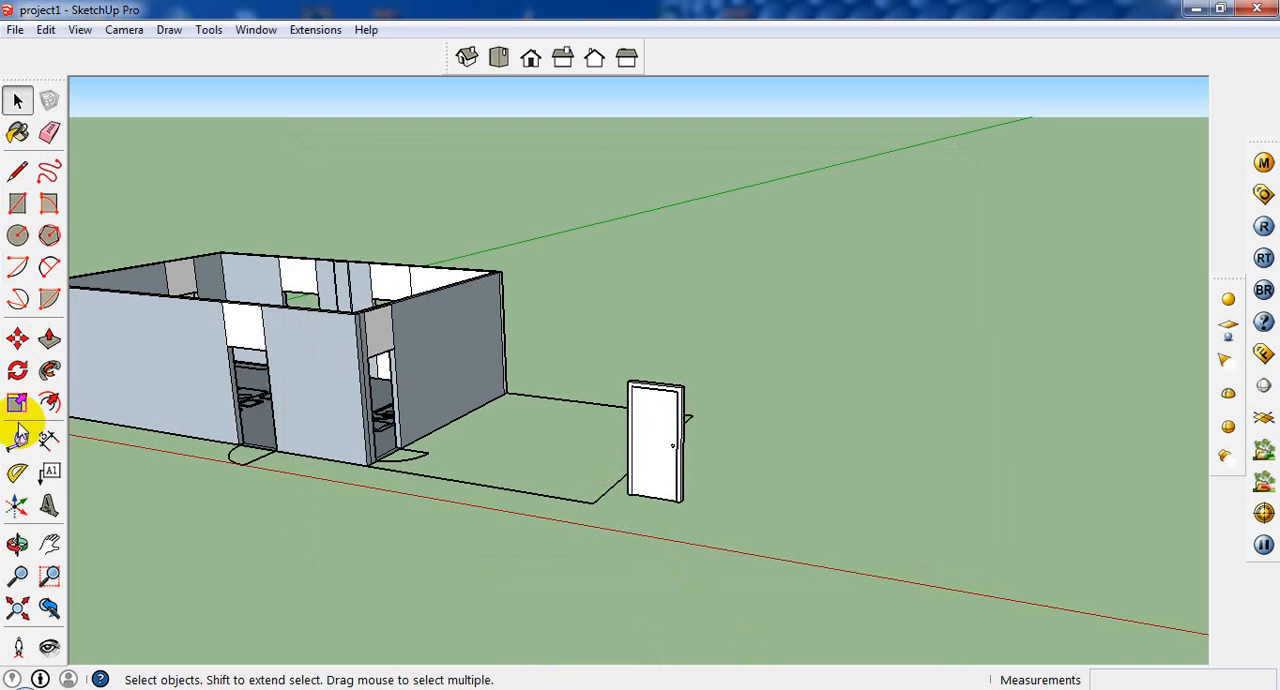
Step: Launch Adobe Photoshop CC 2014
{"action": "key", "text": "super"}
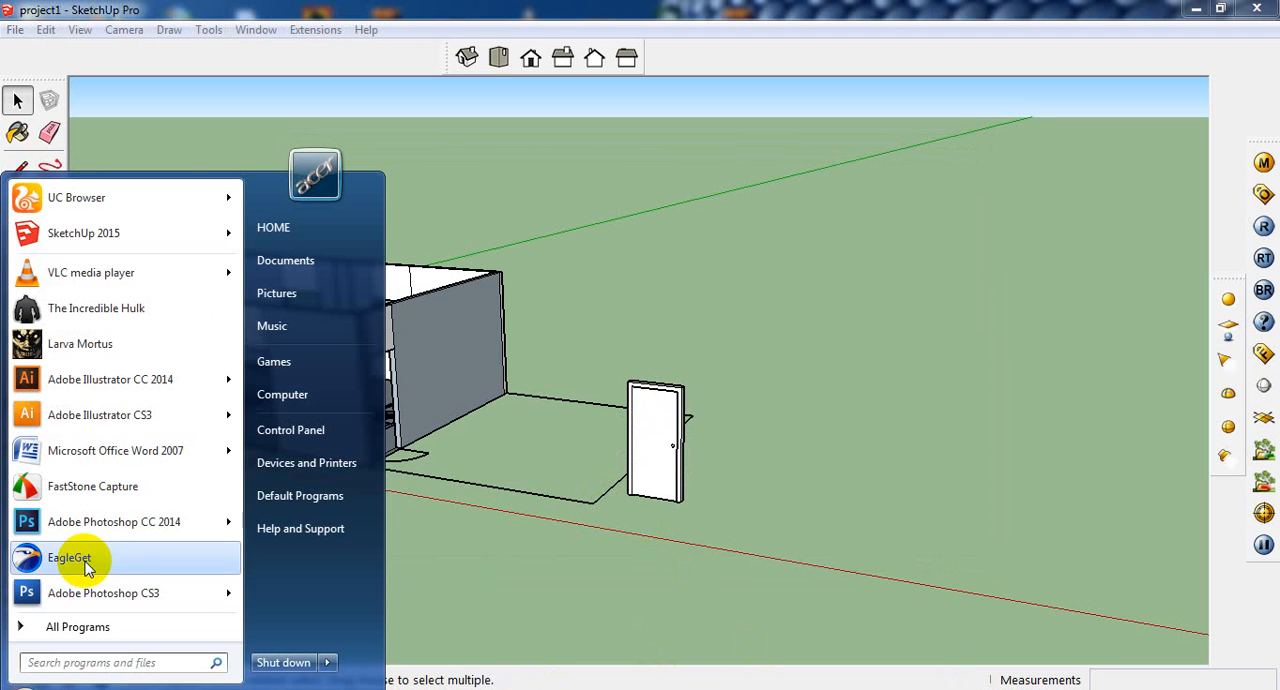
{"action": "mouse_move", "coordinate": [88, 536]}
{"action": "left_click", "coordinate": [206, 519]}
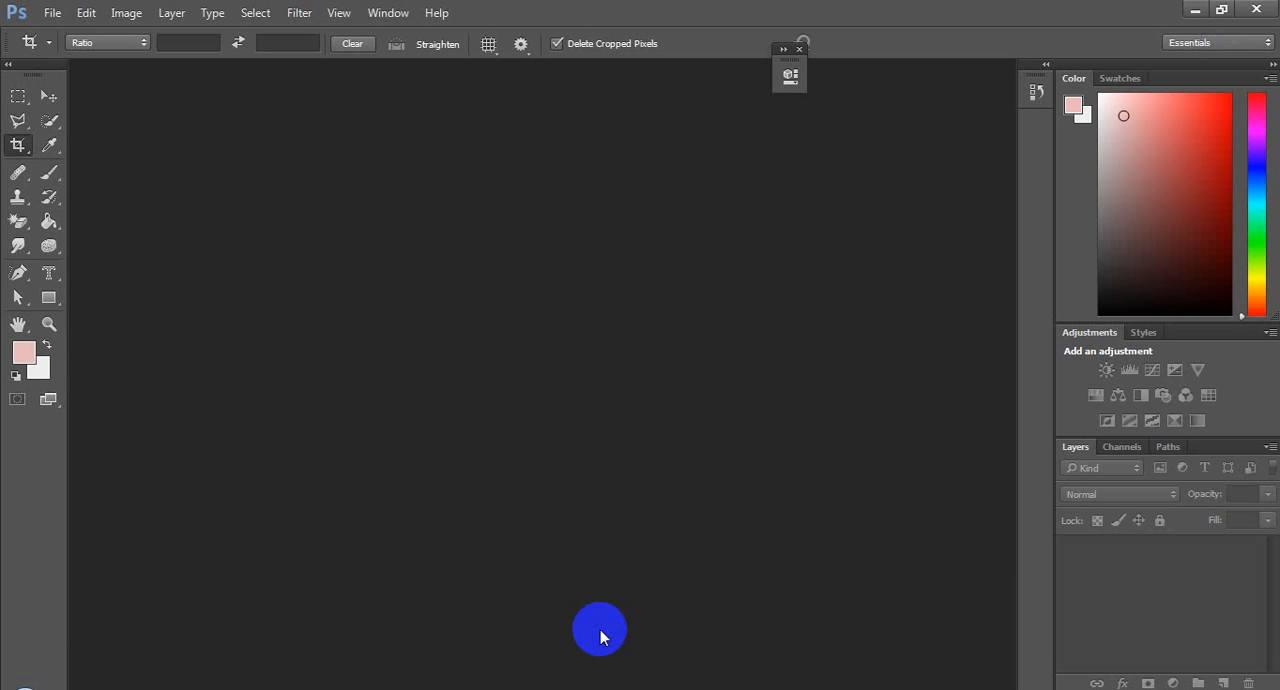
Step: Start a new document and set its width and height to 2000 pixels each
{"action": "left_click", "coordinate": [52, 13]}
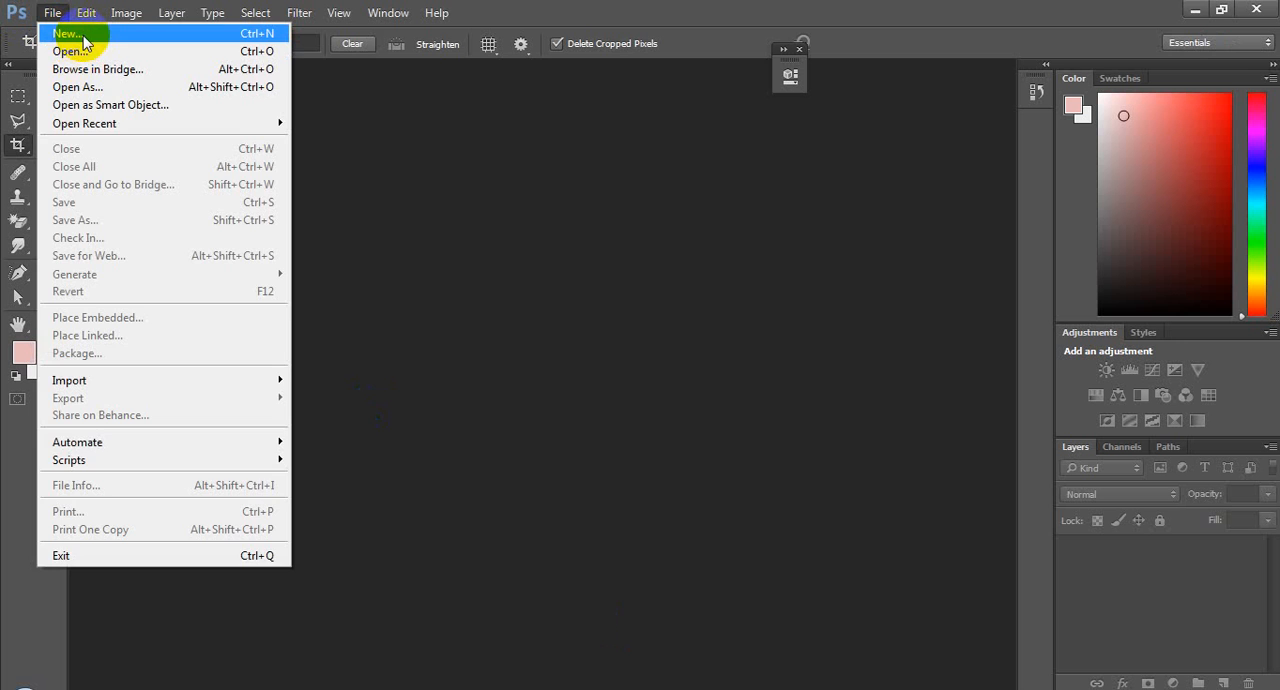
{"action": "left_click", "coordinate": [84, 38]}
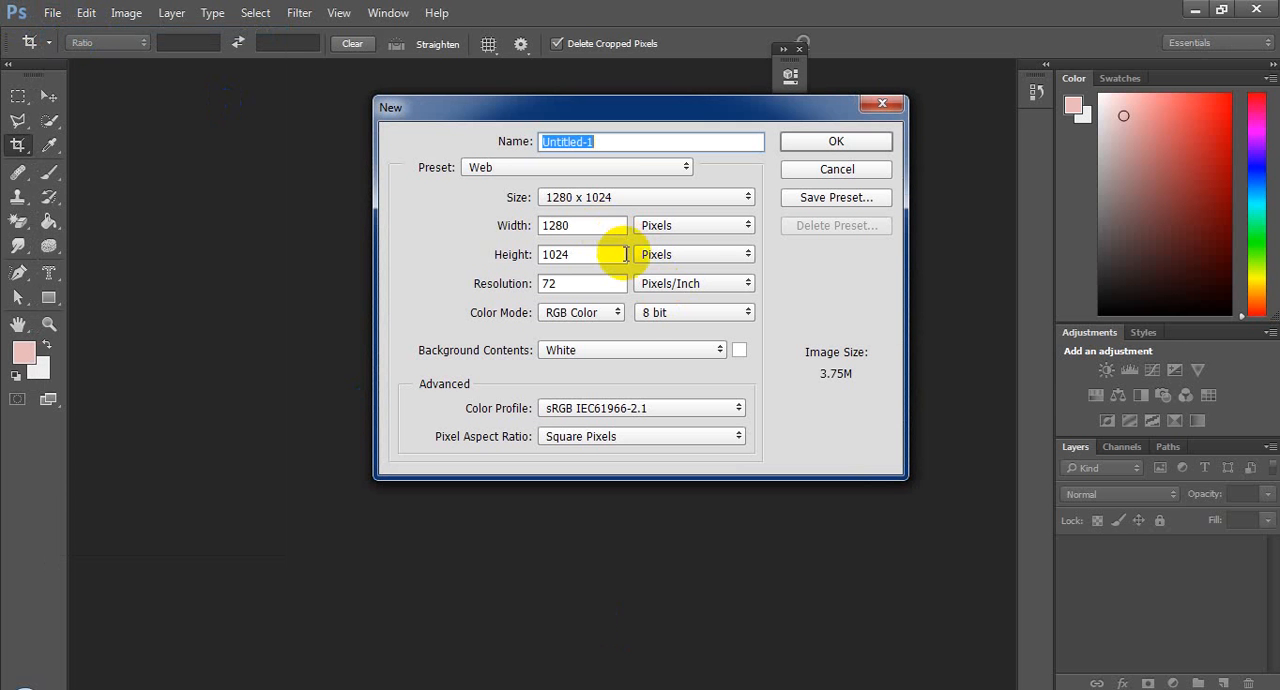
{"action": "left_click", "coordinate": [522, 223]}
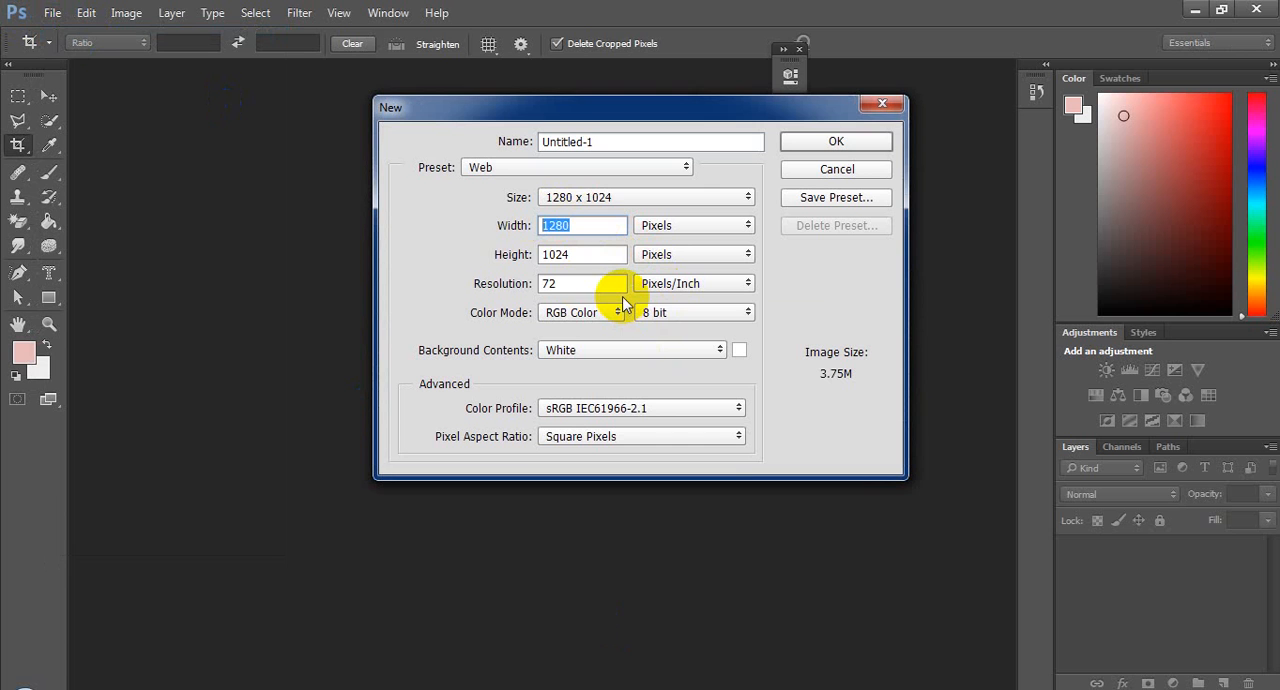
{"action": "type", "text": "2000"}
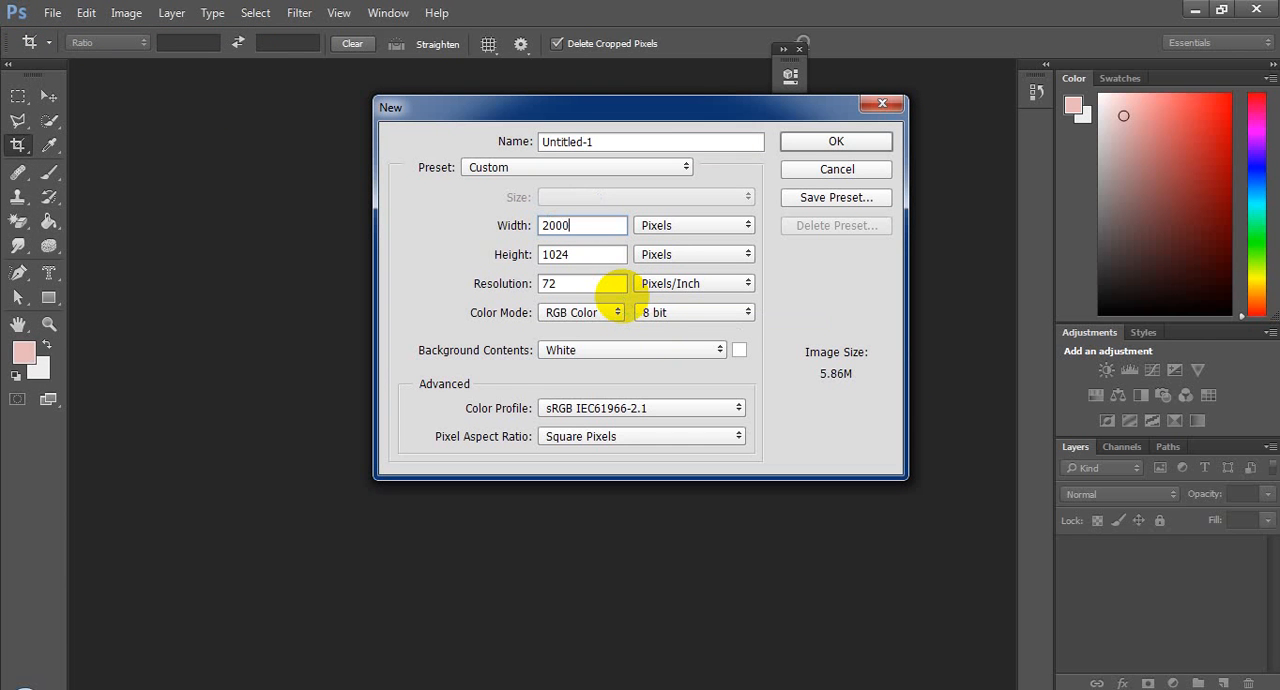
{"action": "key", "text": "Tab"}
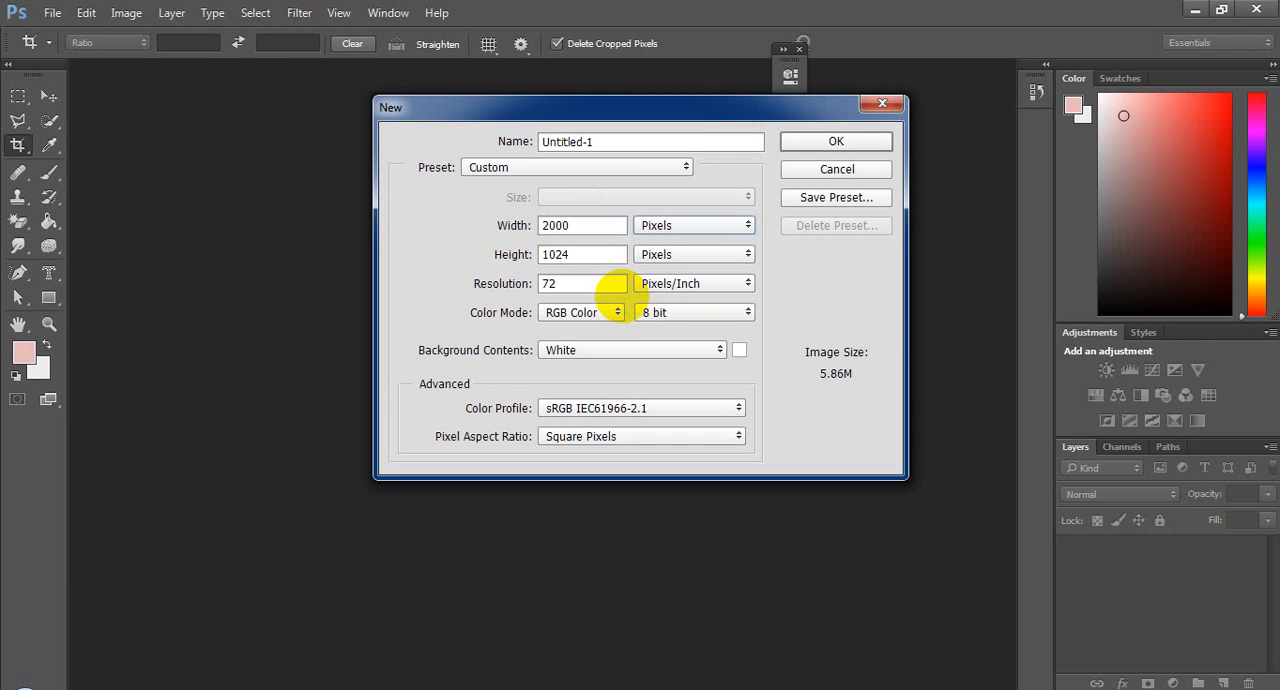
{"action": "key", "text": "Tab"}
{"action": "type", "text": "200"}
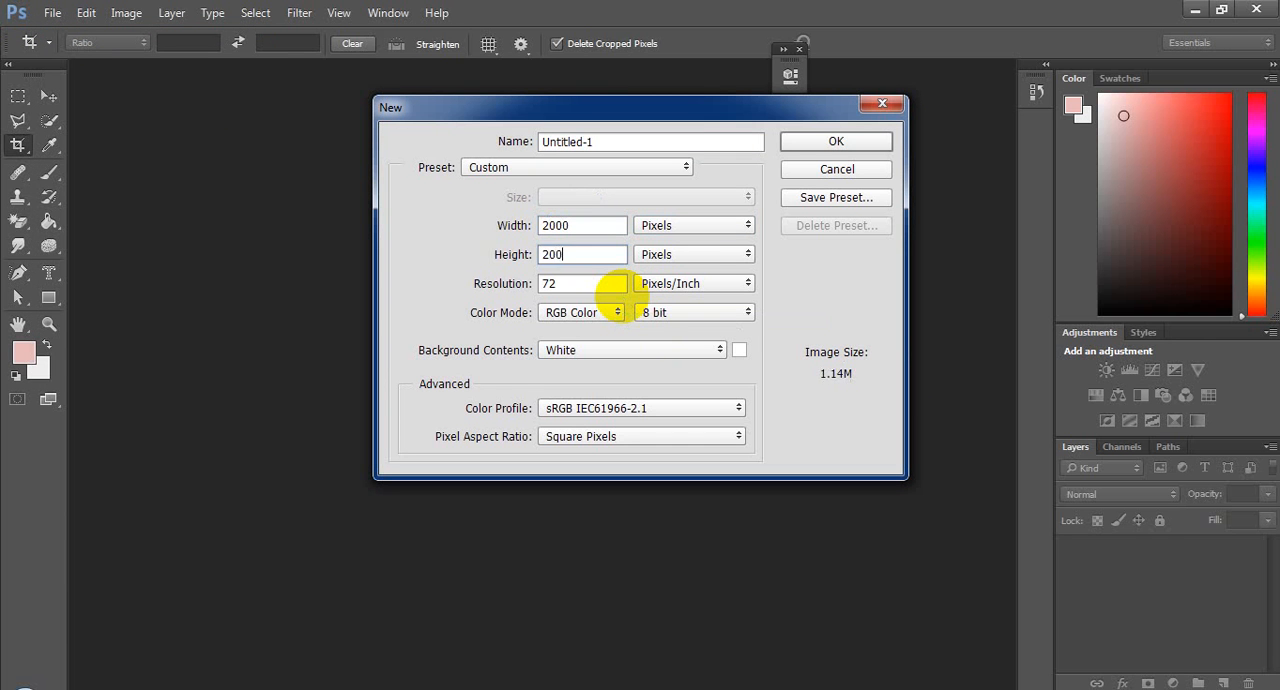
{"action": "type", "text": "0"}
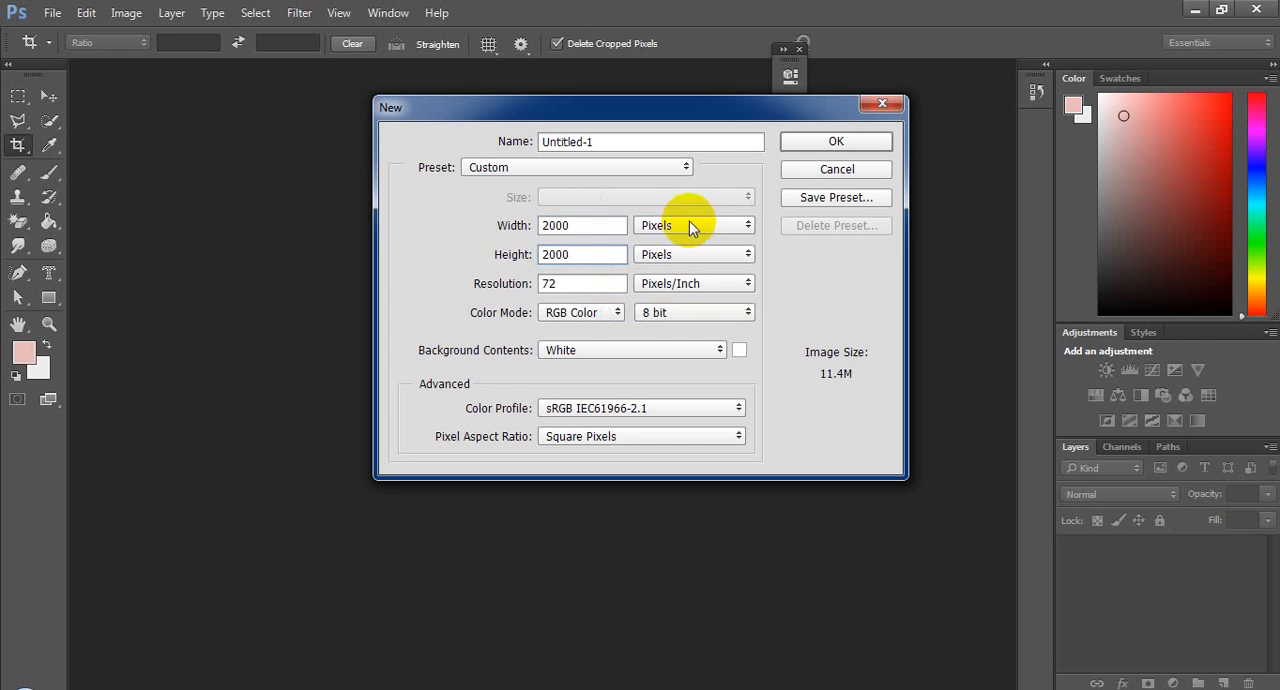
Step: Switch the new document's size units to inches, set width and height to 30 inches, and create it
{"action": "left_click", "coordinate": [689, 225]}
{"action": "left_click", "coordinate": [709, 258]}
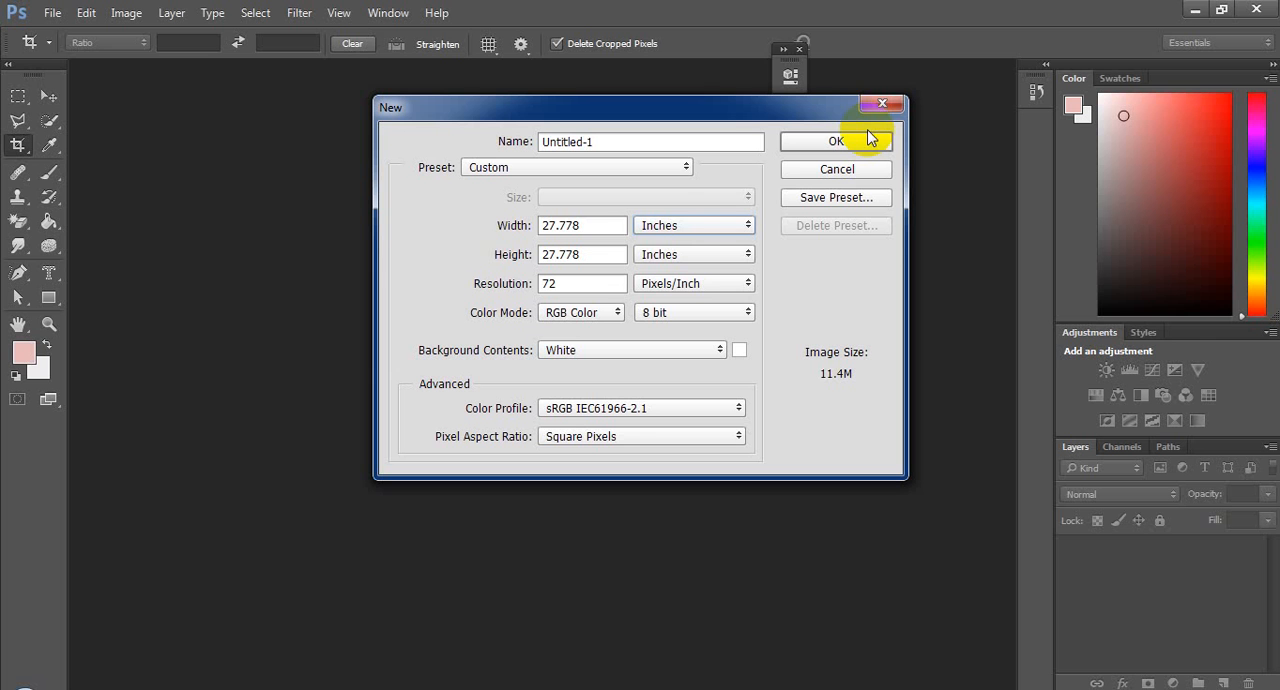
{"action": "left_click", "coordinate": [512, 225]}
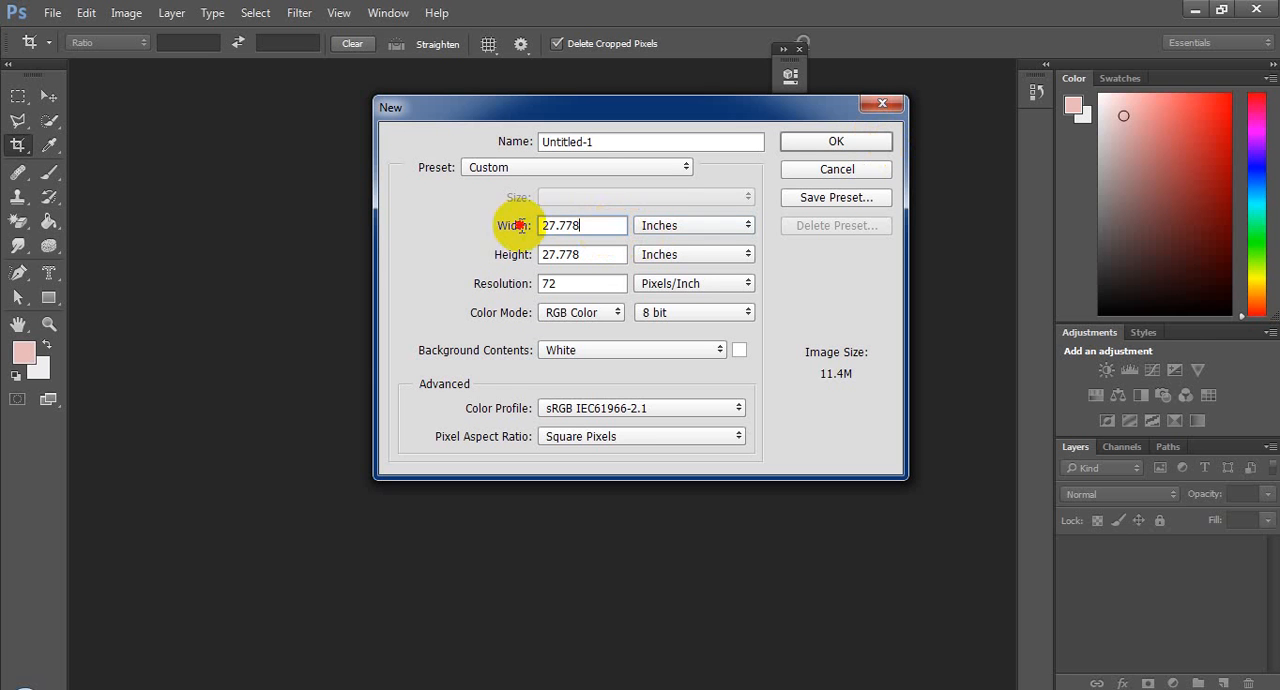
{"action": "type", "text": "30"}
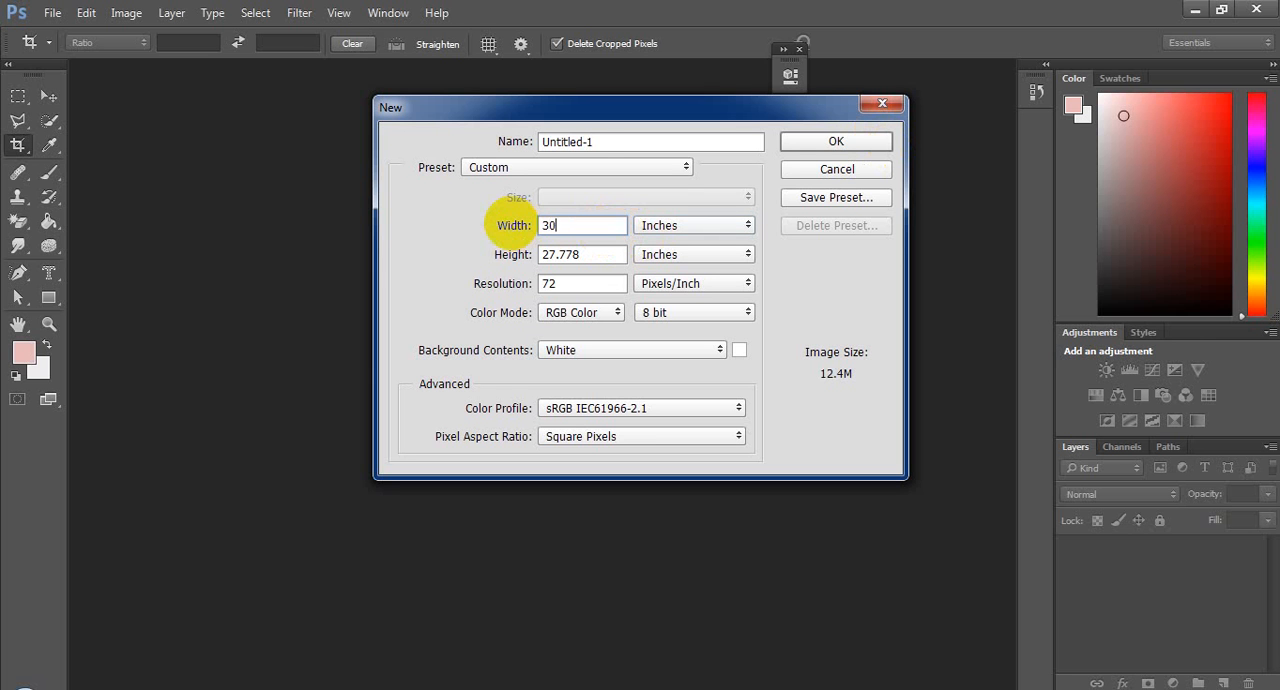
{"action": "key", "text": "Tab"}
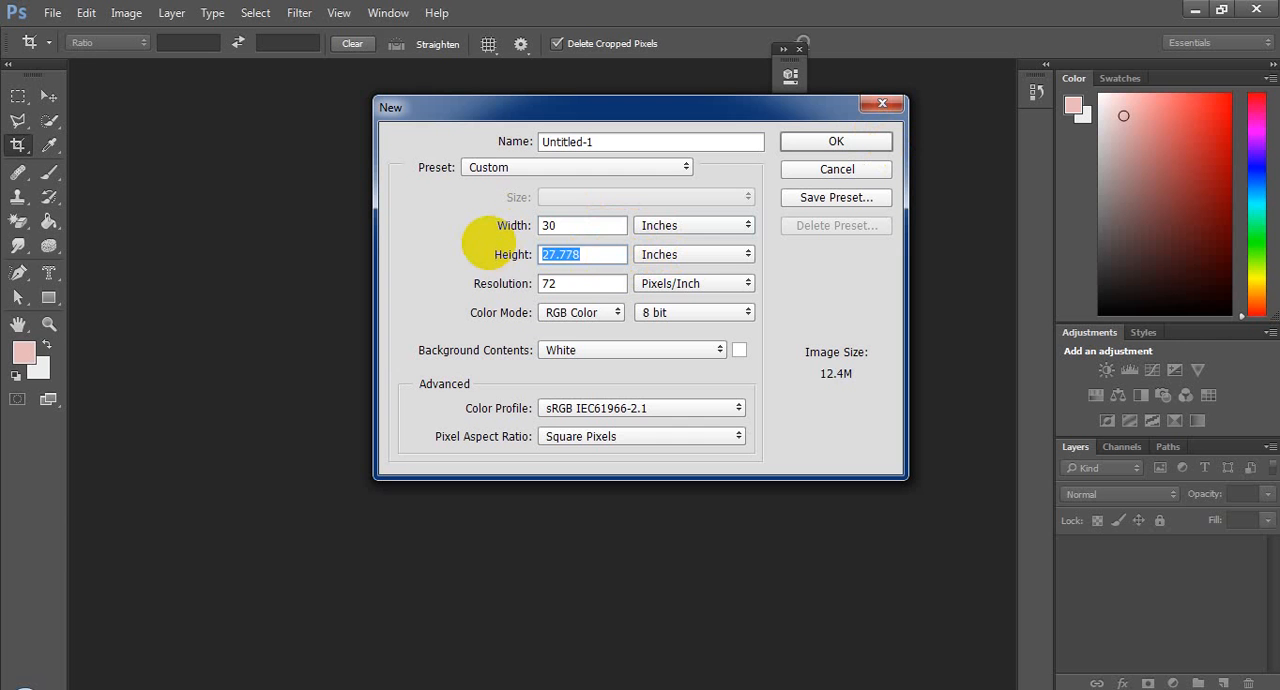
{"action": "type", "text": "30"}
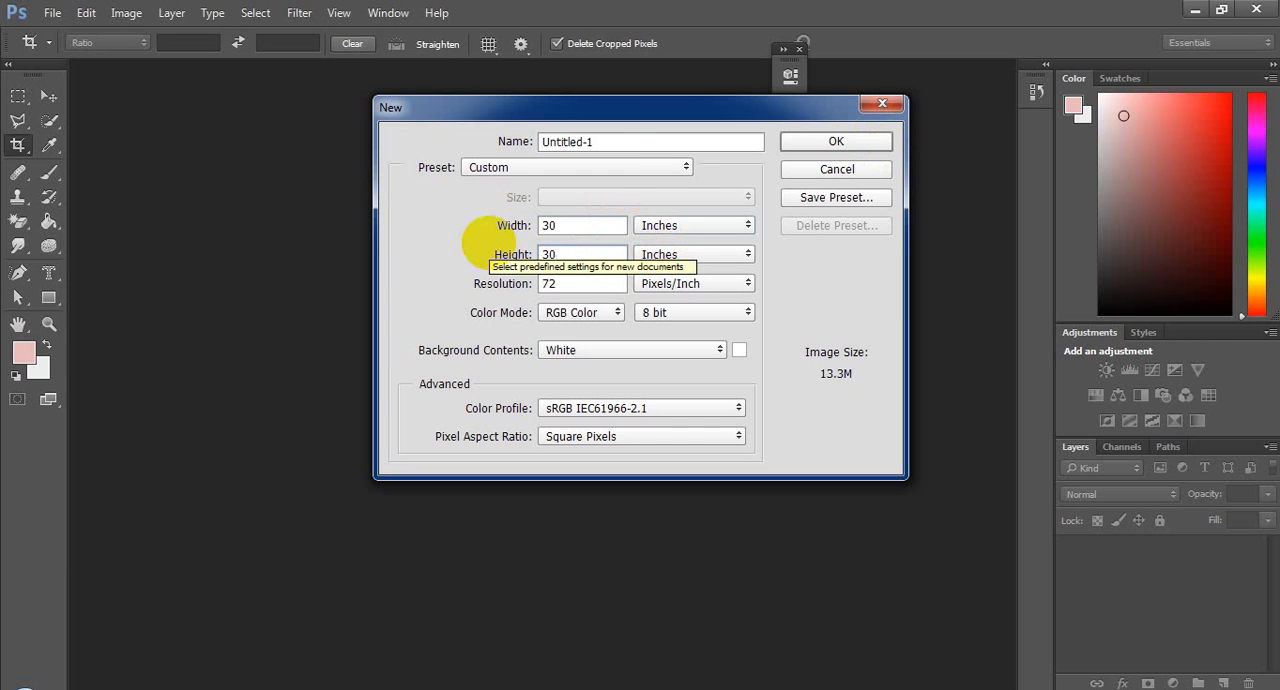
{"action": "left_click", "coordinate": [848, 140]}
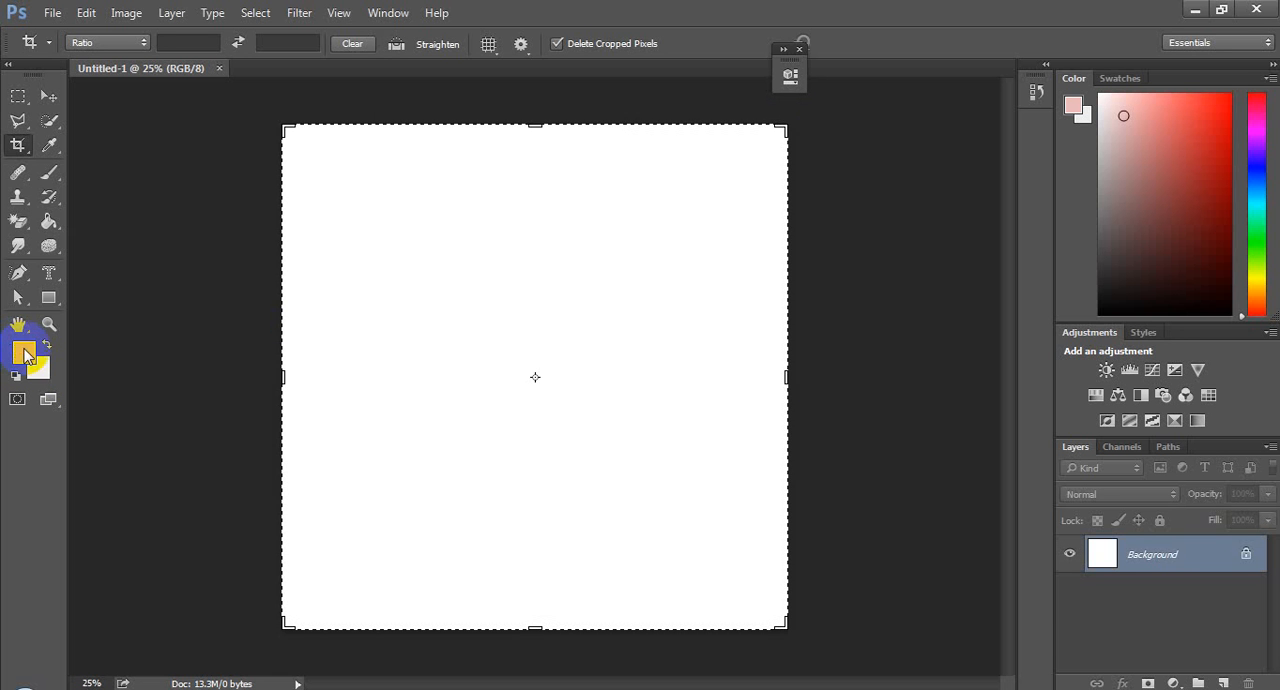
Step: Set the foreground color to the very dark brown 1b0101
{"action": "left_click", "coordinate": [23, 350]}
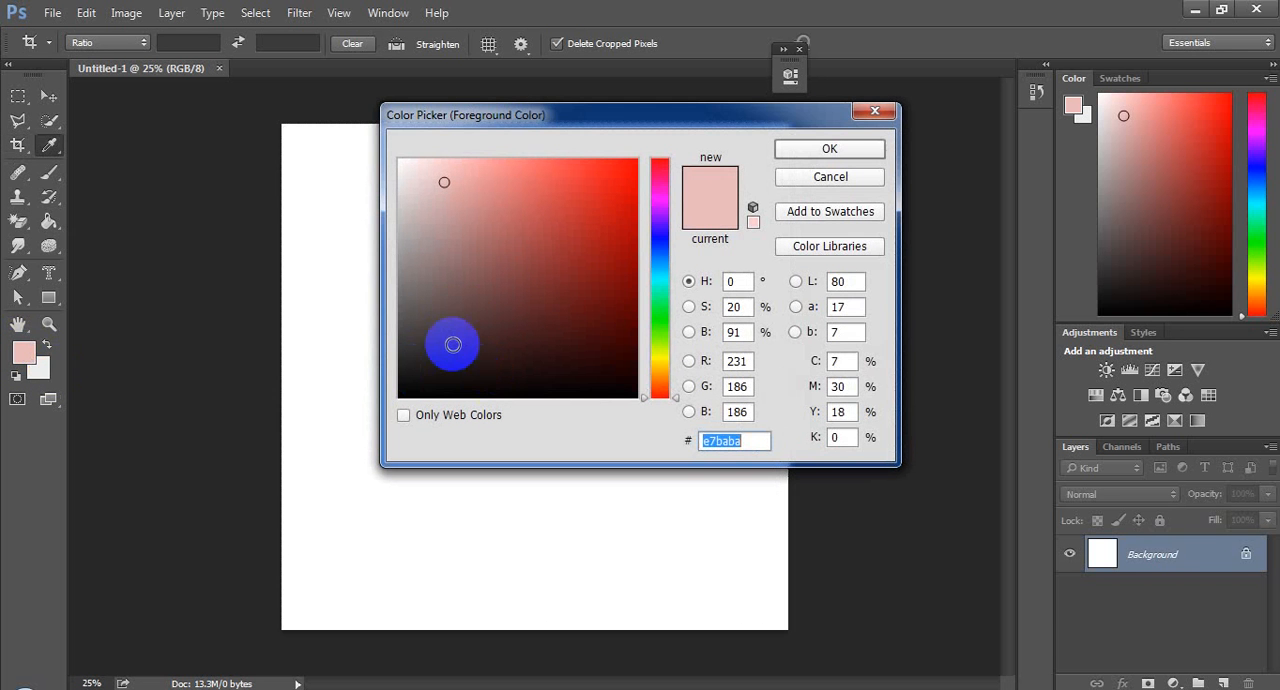
{"action": "left_click", "coordinate": [845, 184]}
{"action": "left_click", "coordinate": [25, 352]}
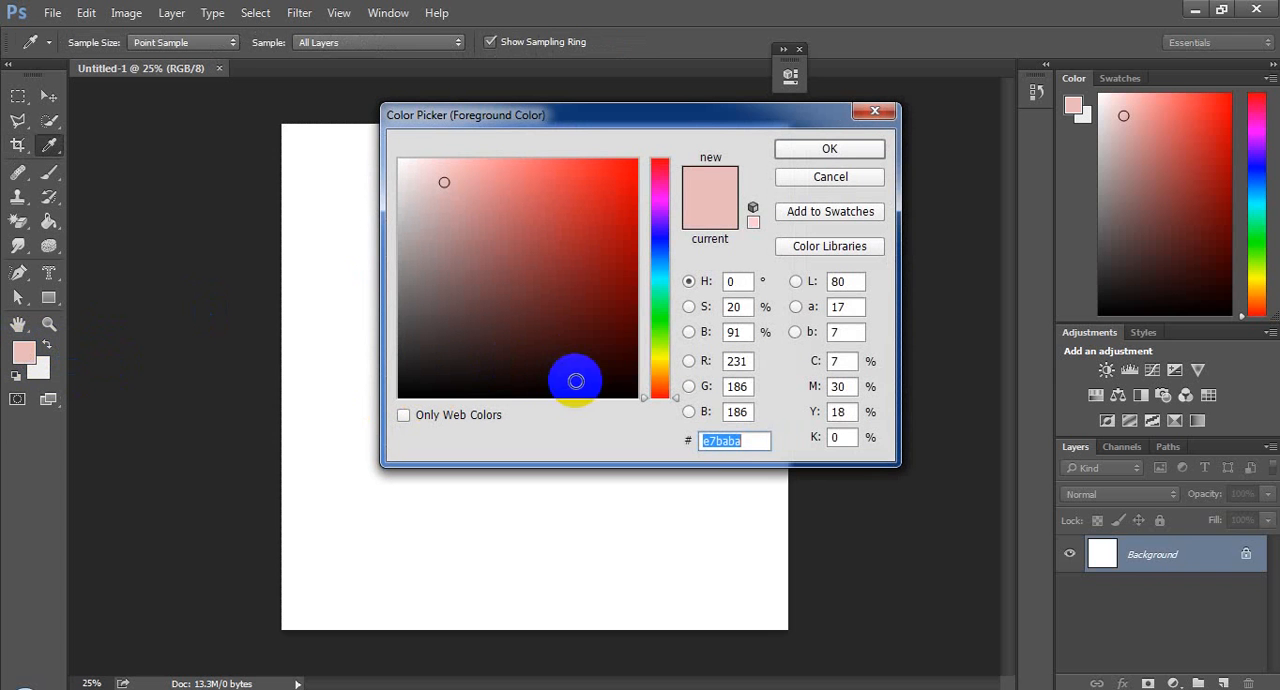
{"action": "mouse_move", "coordinate": [576, 381]}
{"action": "left_mouse_down"}
{"action": "mouse_move", "coordinate": [614, 346]}
{"action": "mouse_move", "coordinate": [625, 372]}
{"action": "left_mouse_up"}
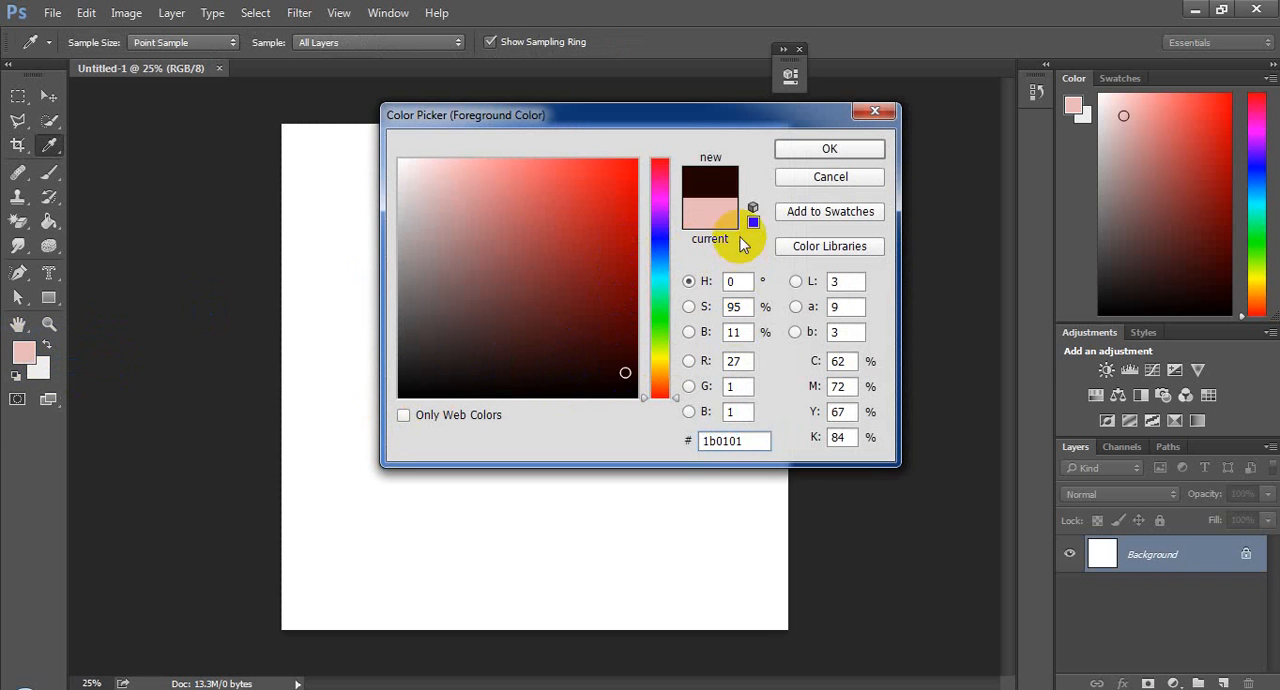
{"action": "left_click", "coordinate": [829, 148]}
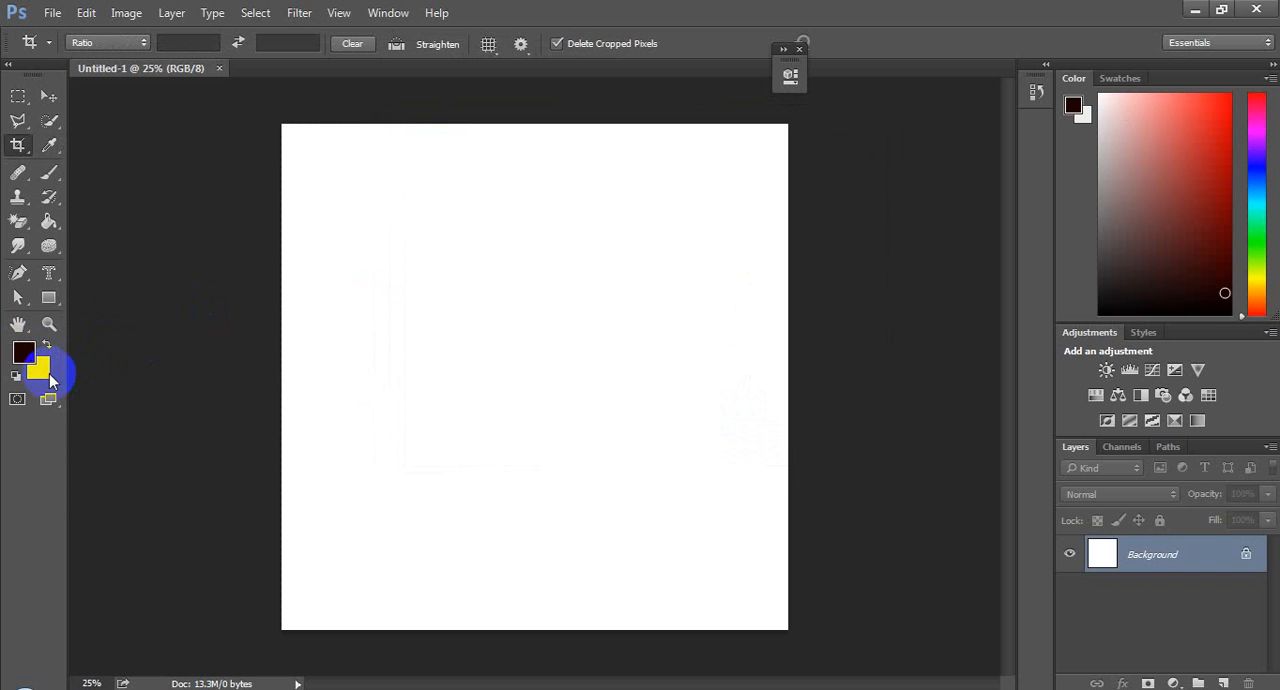
Step: Set the background color to the golden brown 875d02
{"action": "left_click", "coordinate": [47, 372]}
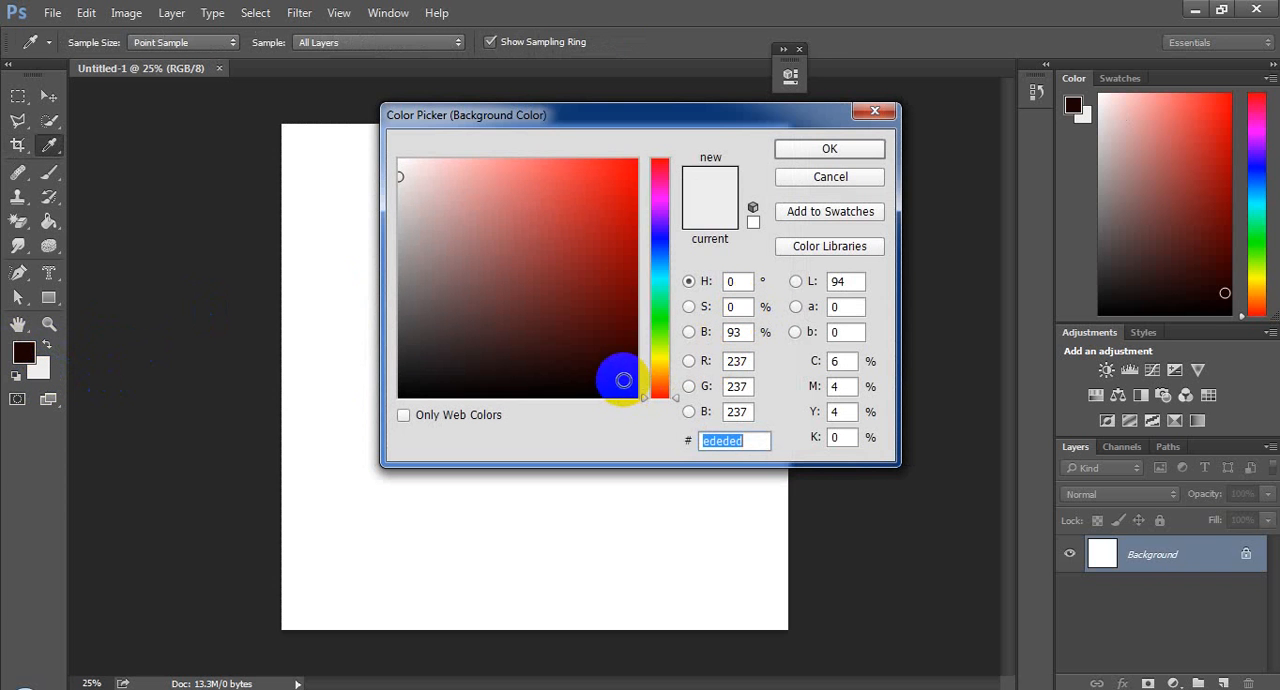
{"action": "mouse_move", "coordinate": [656, 395]}
{"action": "left_mouse_down"}
{"action": "mouse_move", "coordinate": [629, 366]}
{"action": "mouse_move", "coordinate": [622, 273]}
{"action": "mouse_move", "coordinate": [621, 294]}
{"action": "mouse_move", "coordinate": [633, 271]}
{"action": "left_mouse_up"}
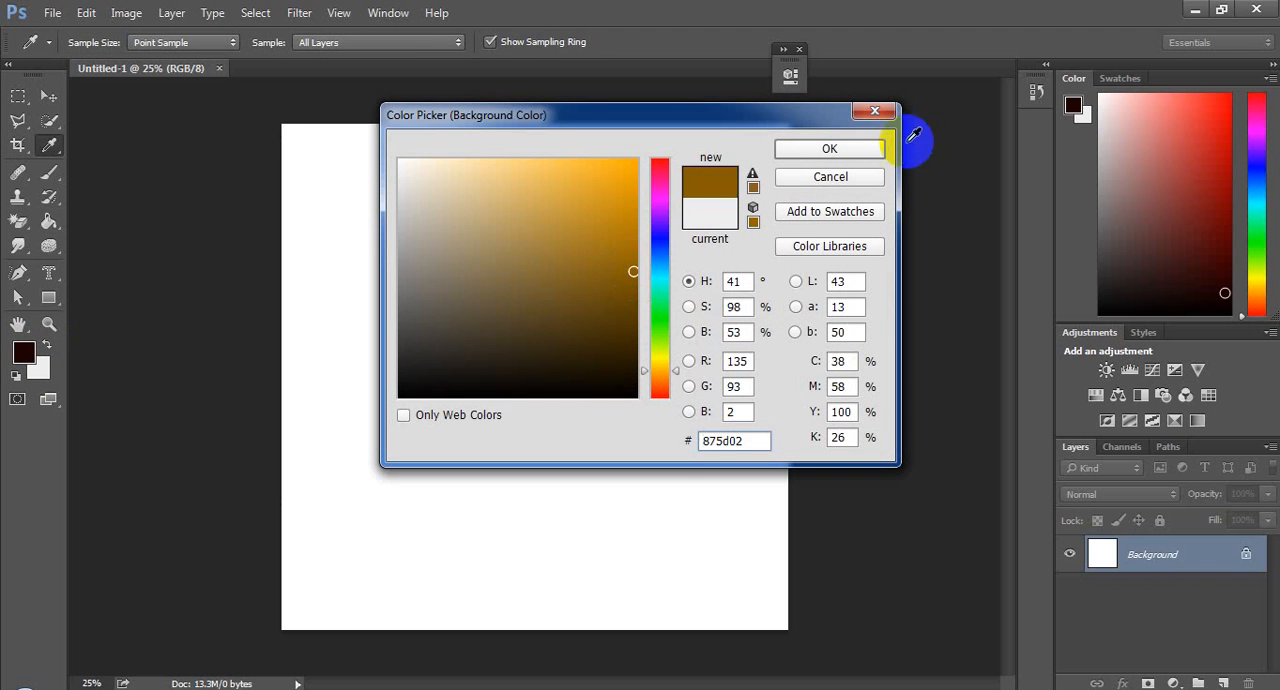
{"action": "left_click", "coordinate": [878, 150]}
{"action": "key", "text": "c"}
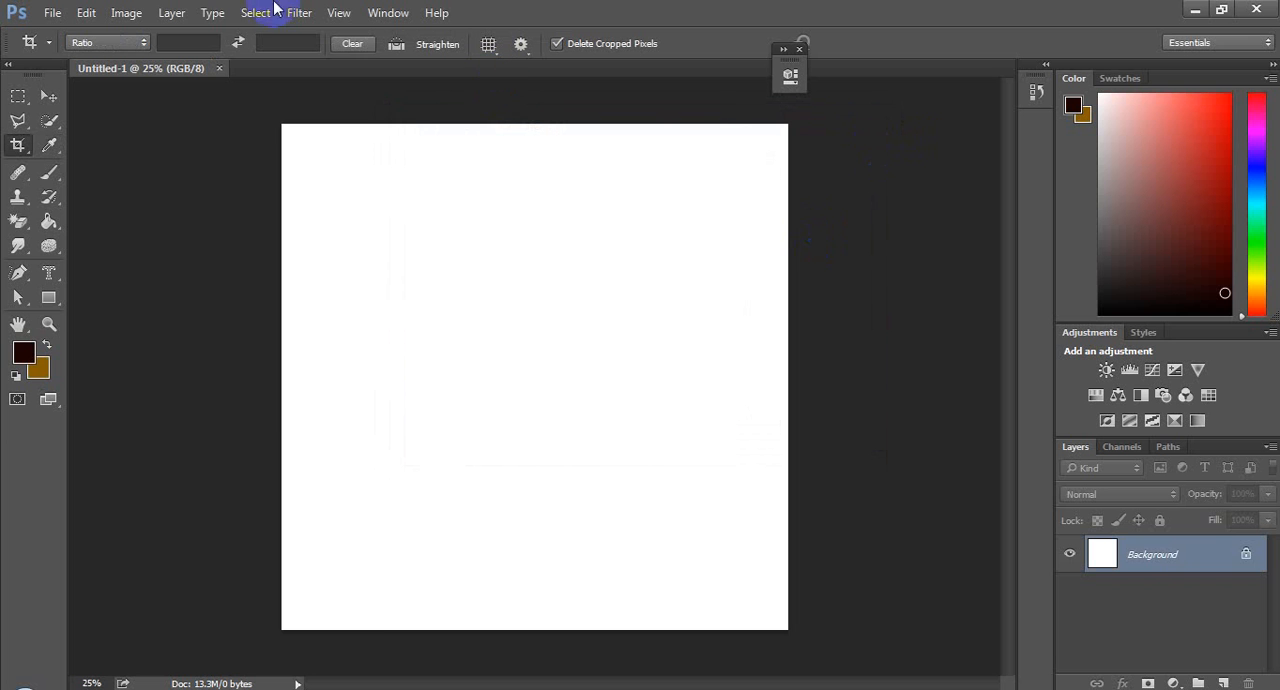
{"action": "left_click", "coordinate": [212, 13]}
{"action": "mouse_move", "coordinate": [172, 18]}
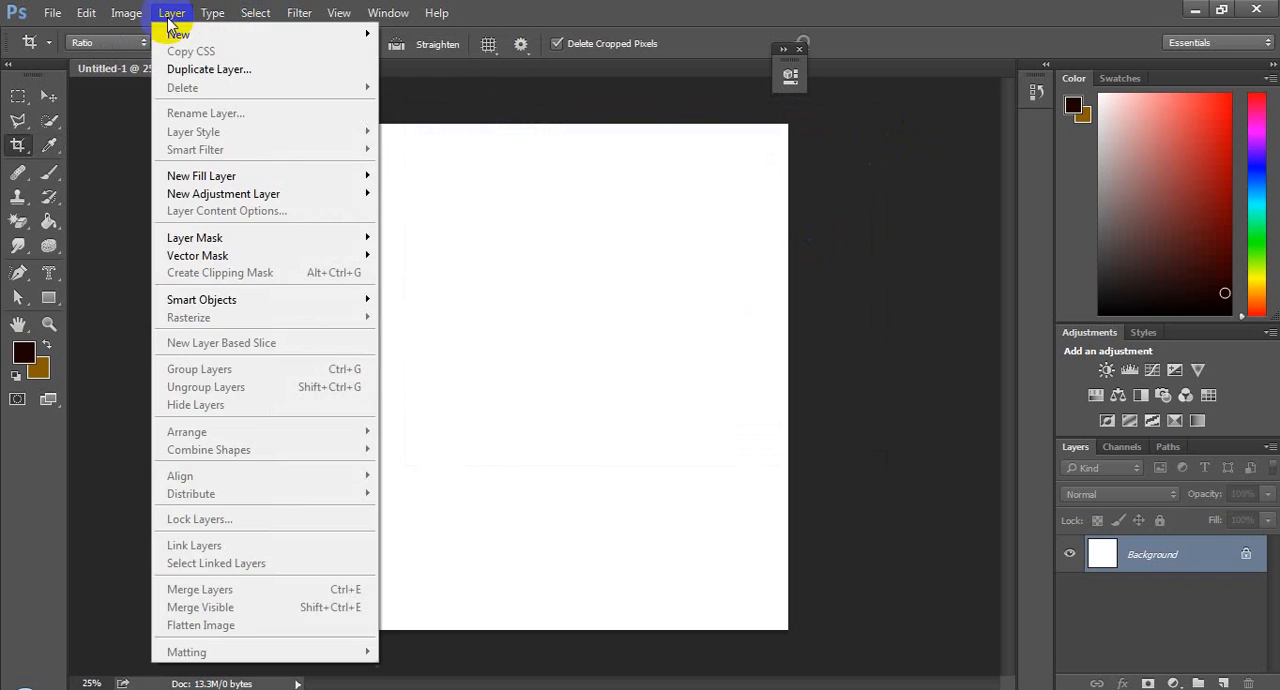
{"action": "mouse_move", "coordinate": [299, 13]}
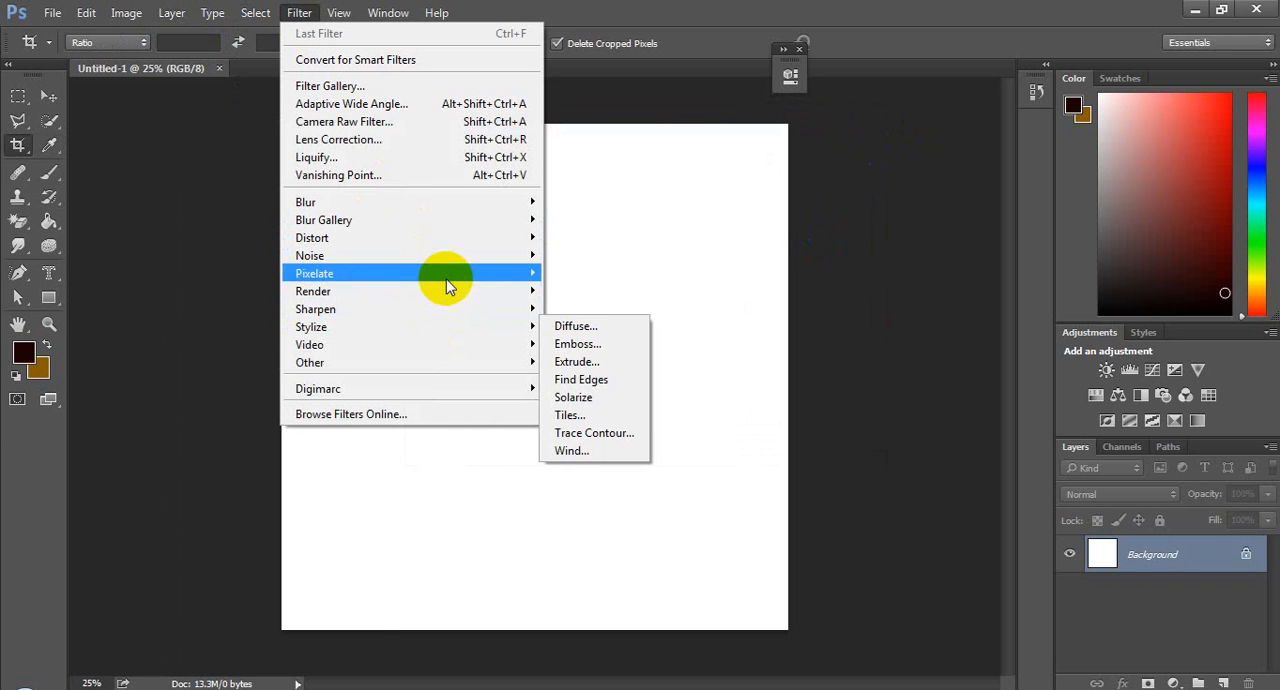
{"action": "mouse_move", "coordinate": [491, 291]}
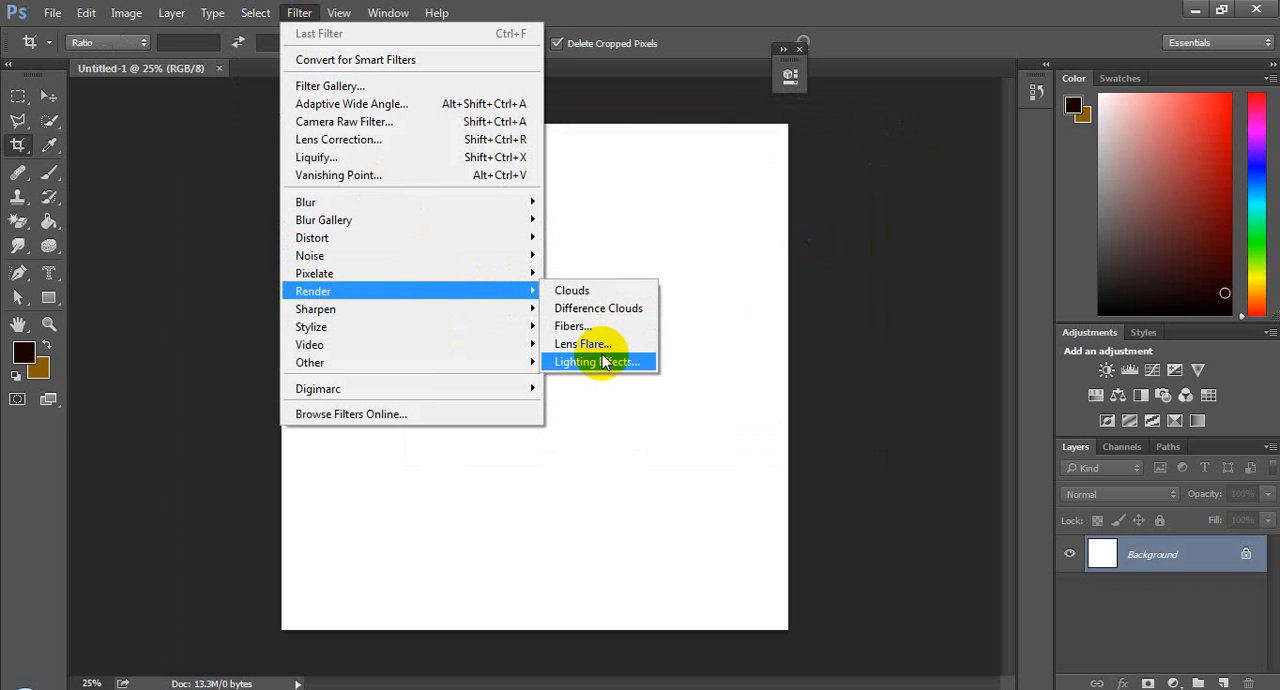
{"action": "mouse_move", "coordinate": [517, 327]}
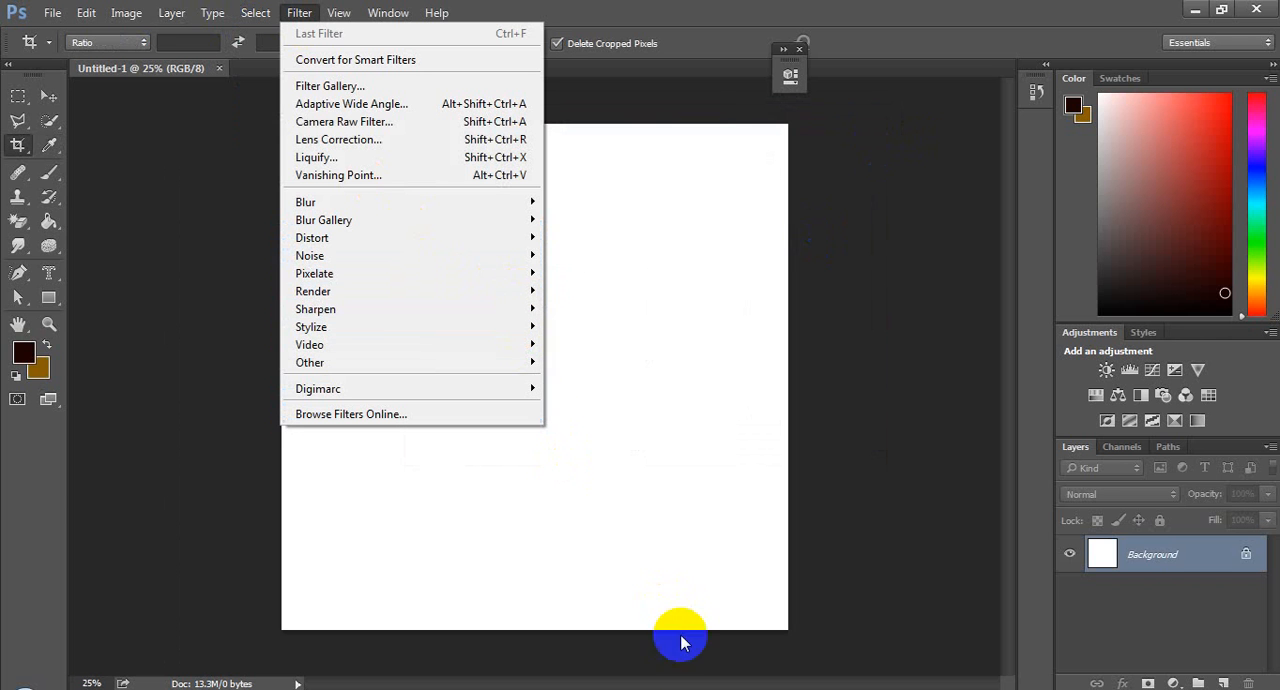
{"action": "left_click", "coordinate": [752, 689]}
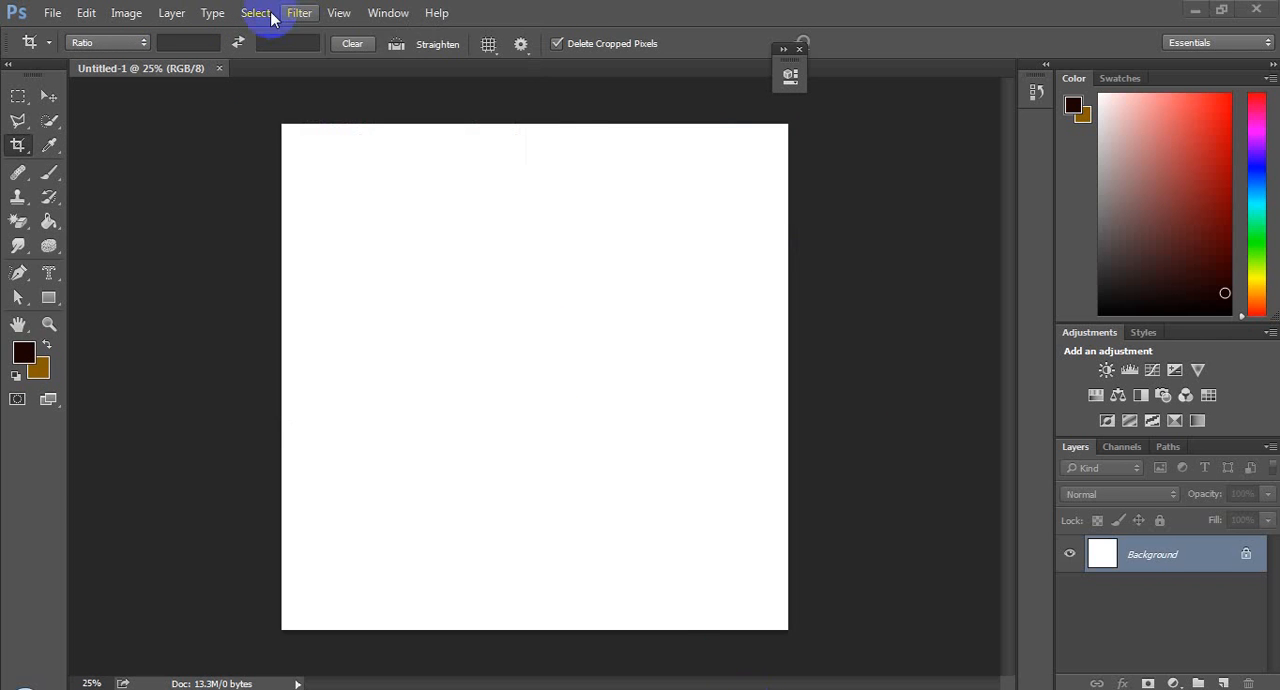
Step: Render a Fibers filter over the Background layer with strength 30 to produce a wood grain texture
{"action": "left_click", "coordinate": [290, 20]}
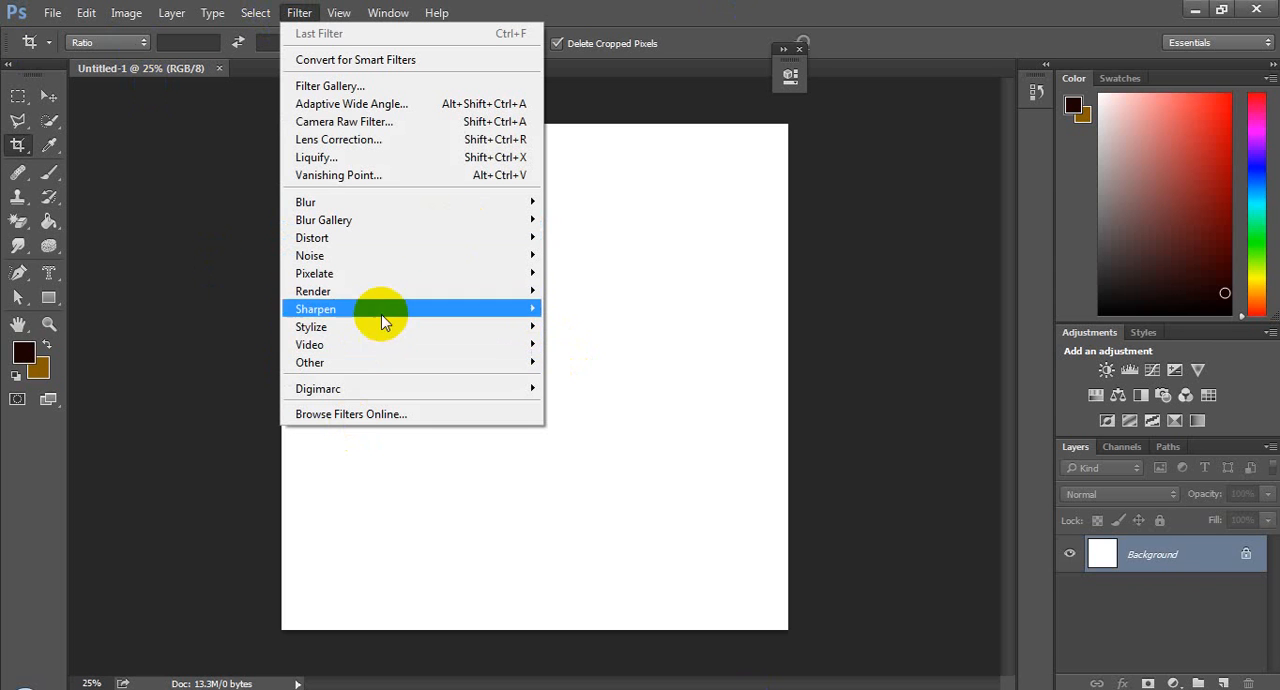
{"action": "mouse_move", "coordinate": [386, 291]}
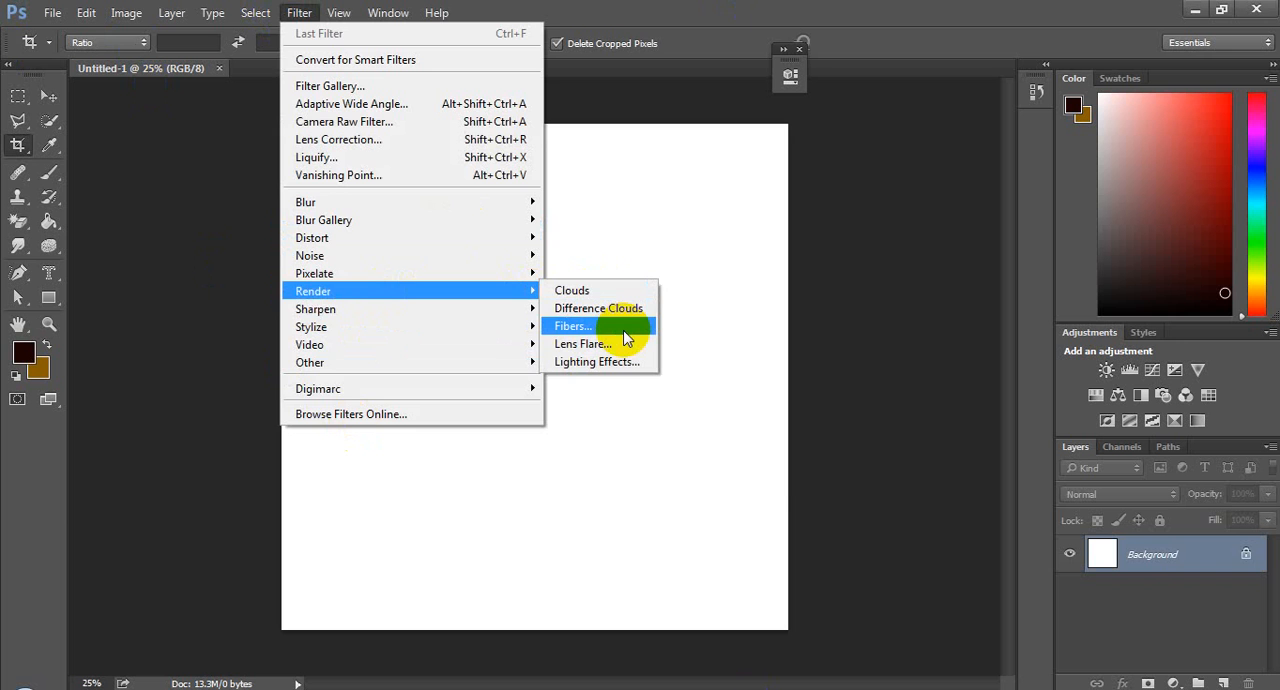
{"action": "left_click", "coordinate": [623, 331]}
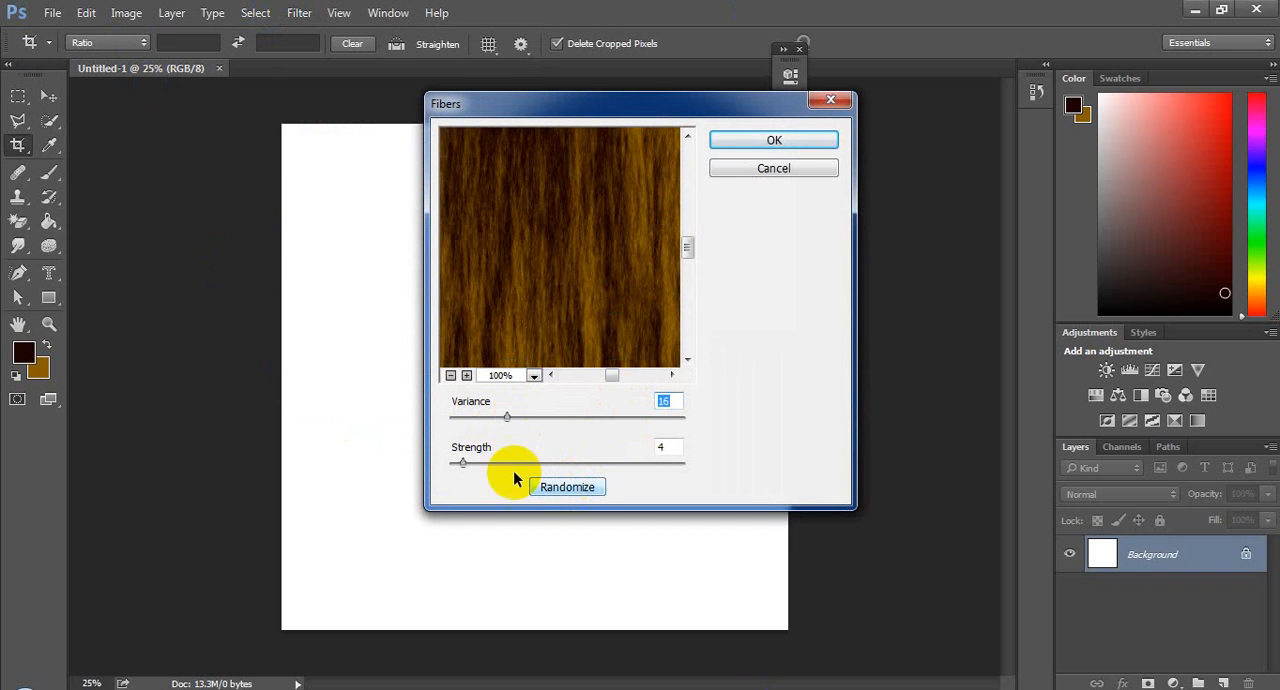
{"action": "left_click_drag", "start_coordinate": [483, 467], "coordinate": [545, 468]}
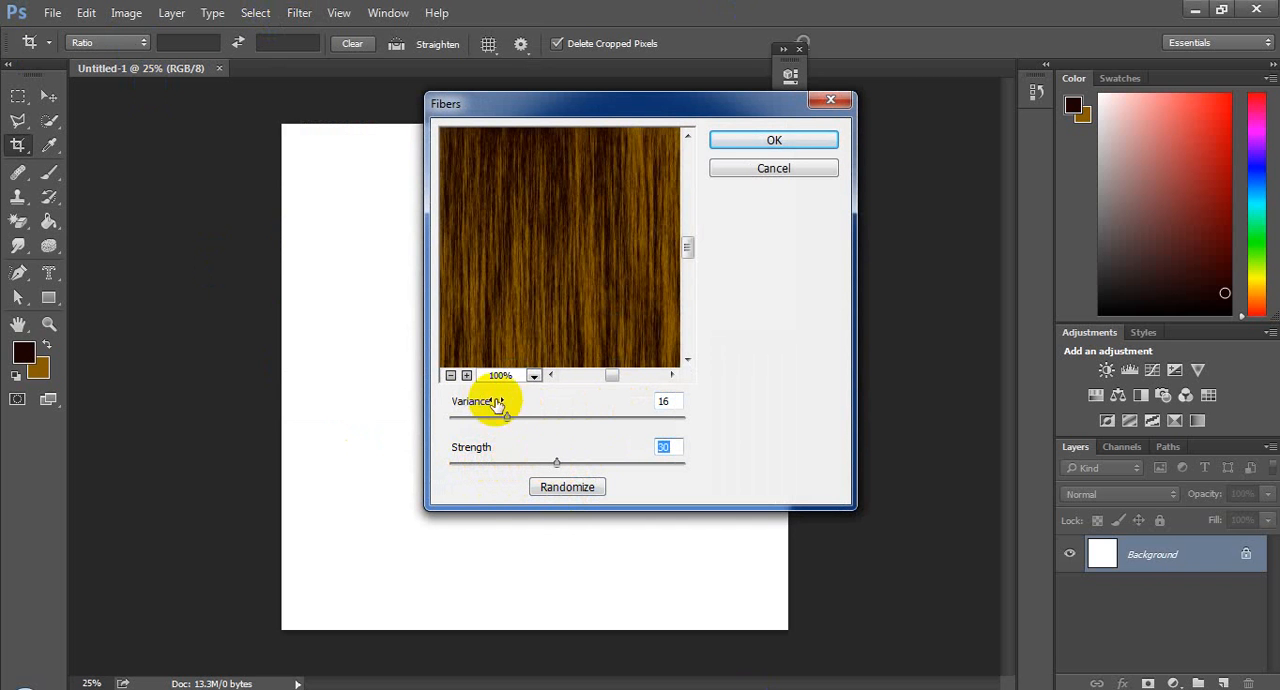
{"action": "left_click", "coordinate": [451, 376]}
{"action": "left_click", "coordinate": [451, 376]}
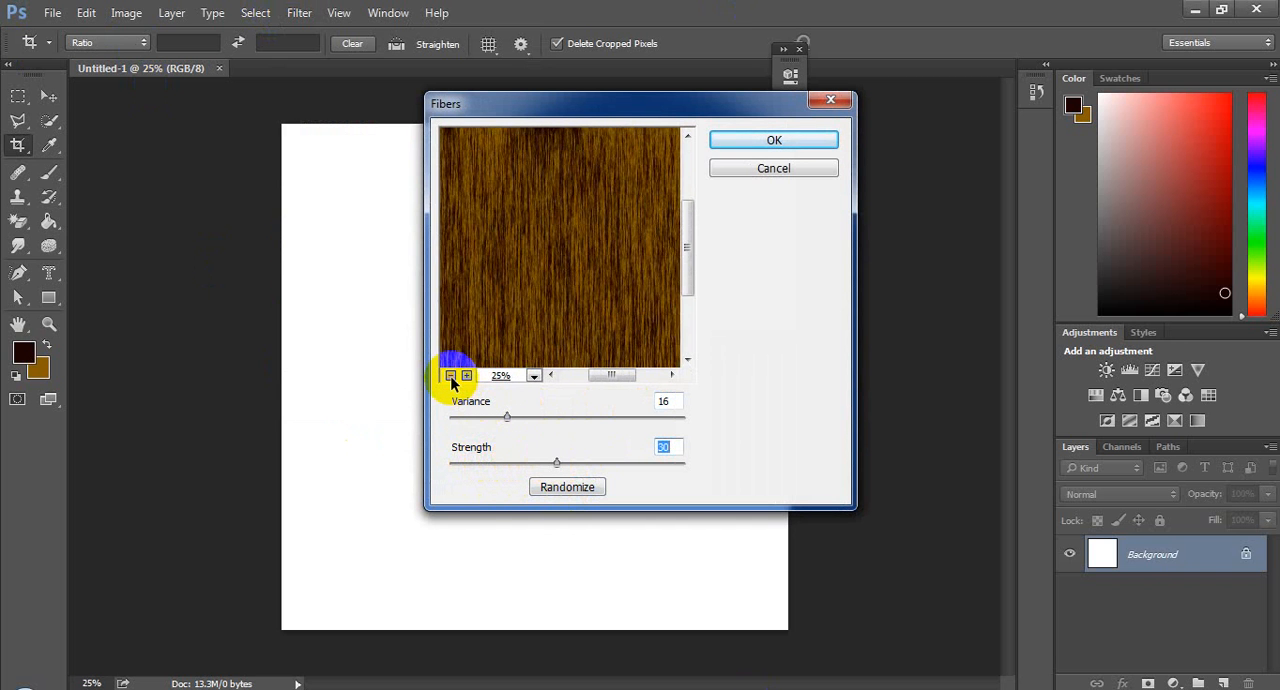
{"action": "left_click", "coordinate": [766, 143]}
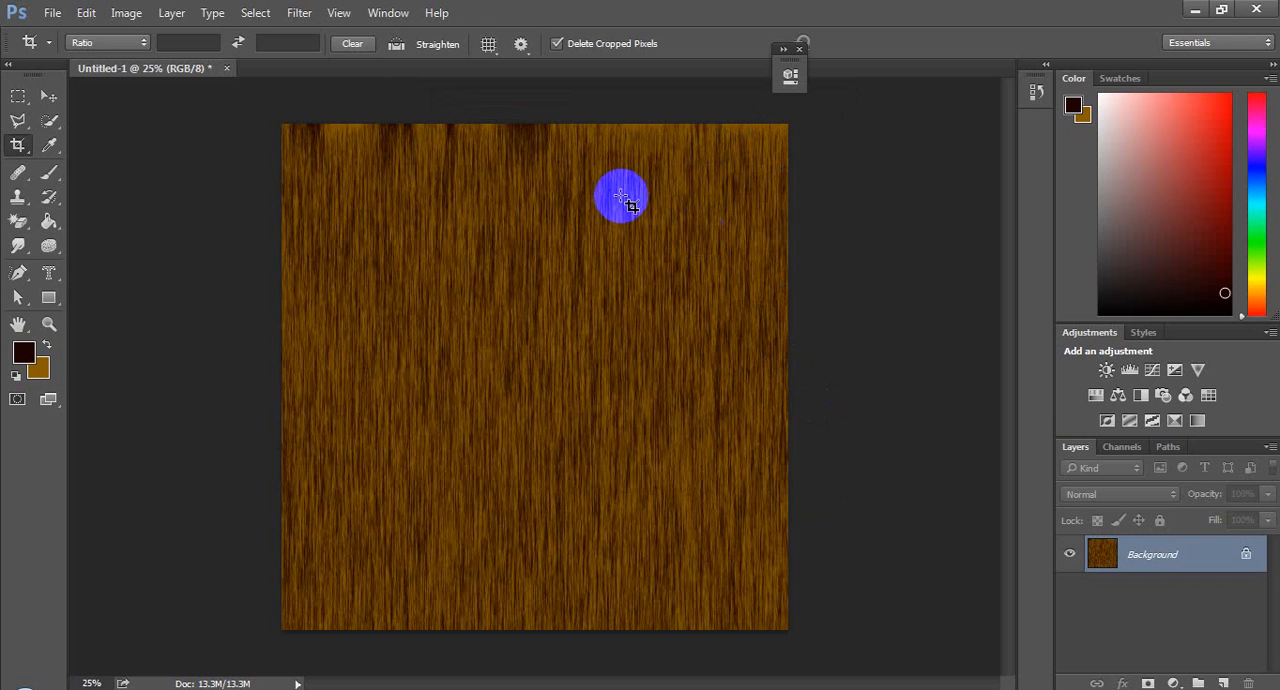
Step: Start saving the wood grain image under a new name on the Desktop, choosing JPEG as the file format
{"action": "left_click", "coordinate": [54, 18]}
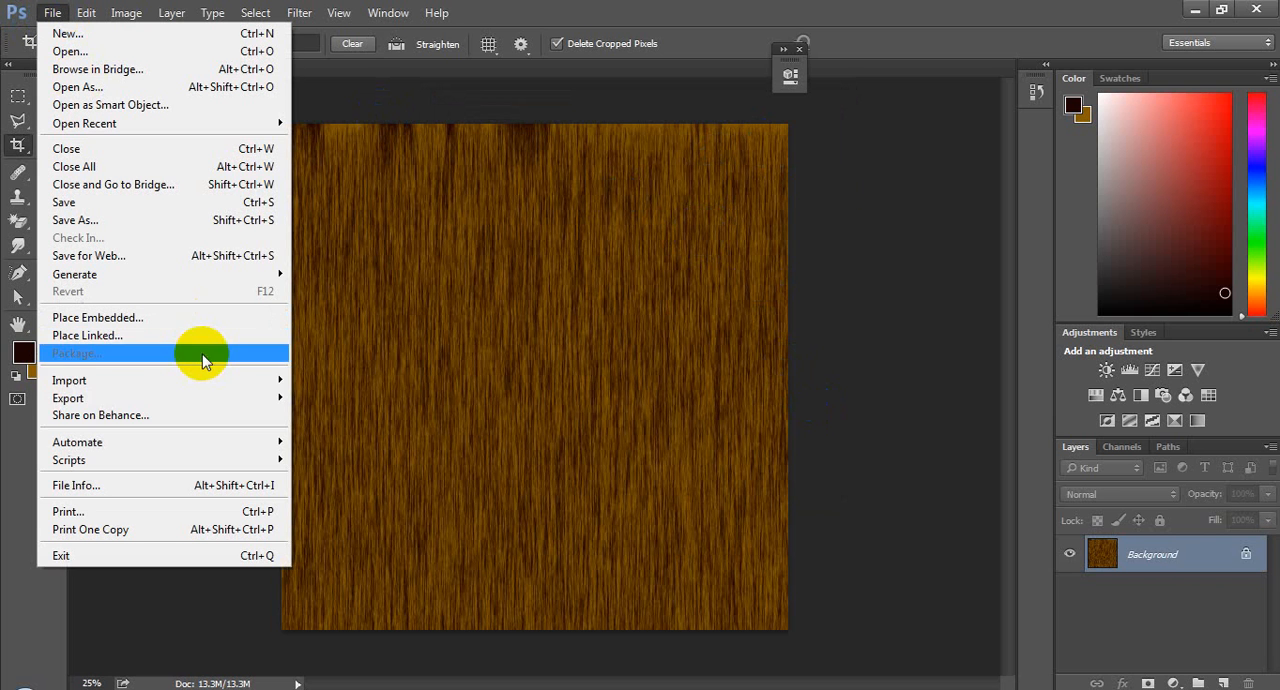
{"action": "left_click", "coordinate": [140, 220]}
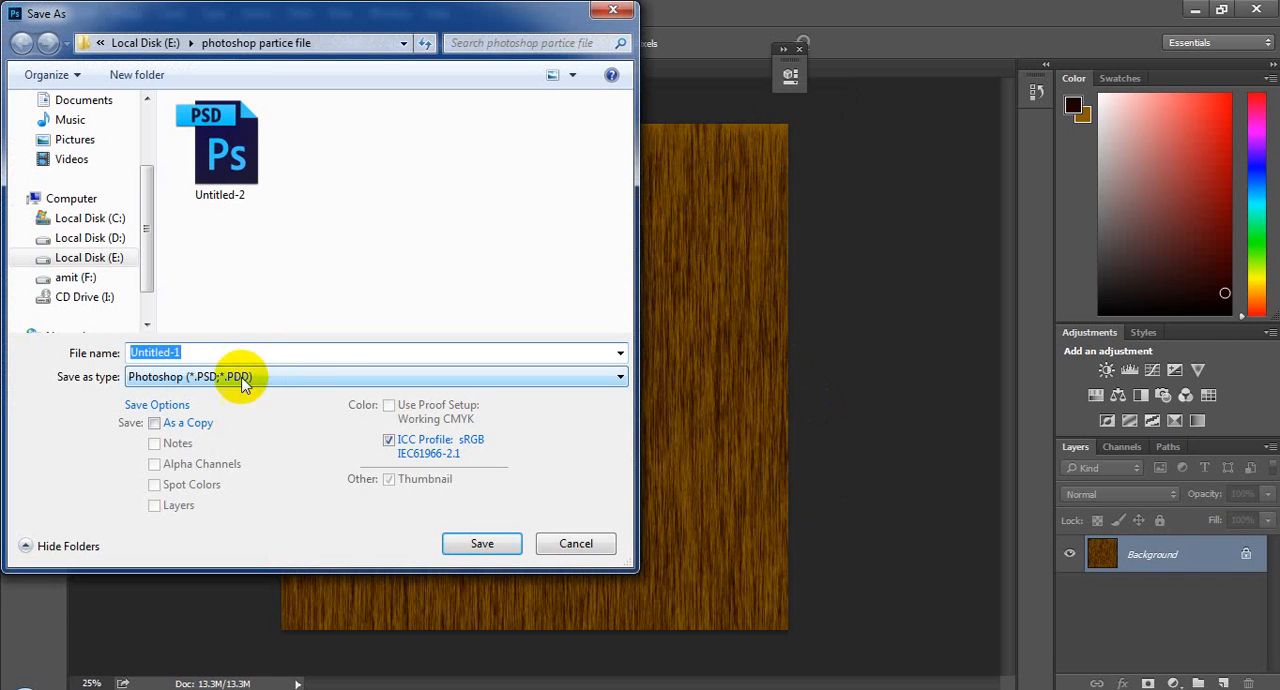
{"action": "scroll", "coordinate": [143, 155], "scroll_direction": "up", "scroll_amount": 2}
{"action": "left_click", "coordinate": [103, 129]}
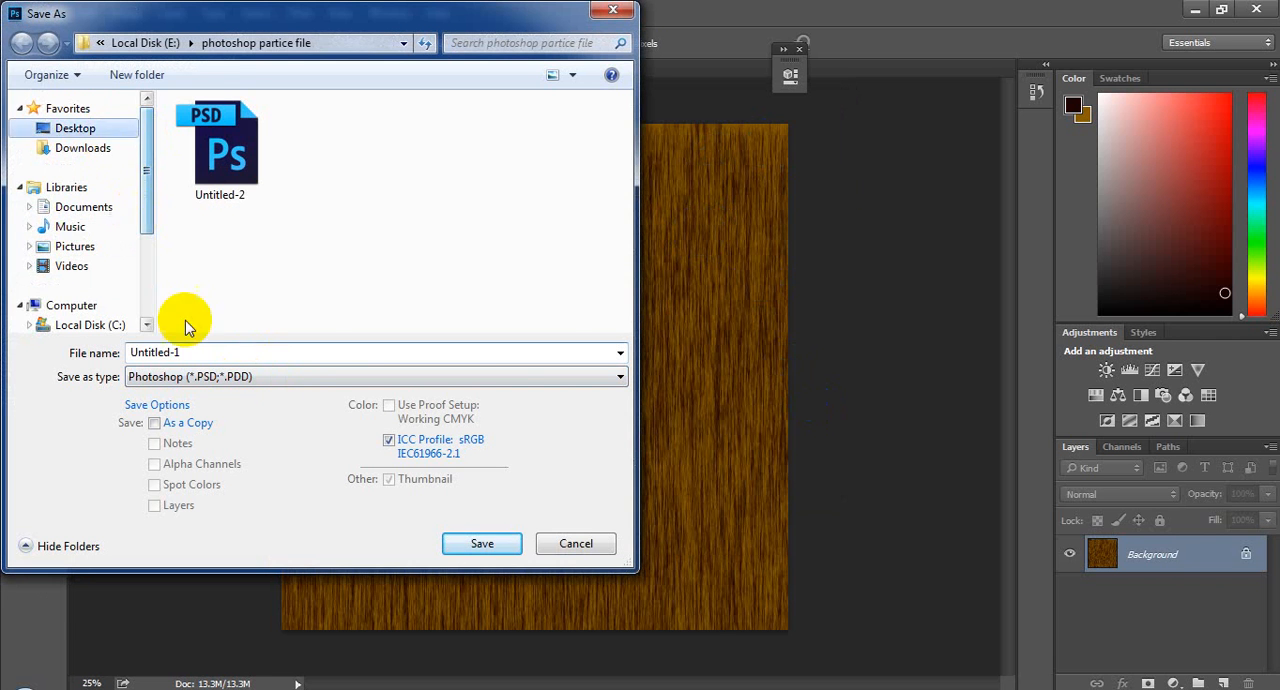
{"action": "left_click", "coordinate": [243, 379]}
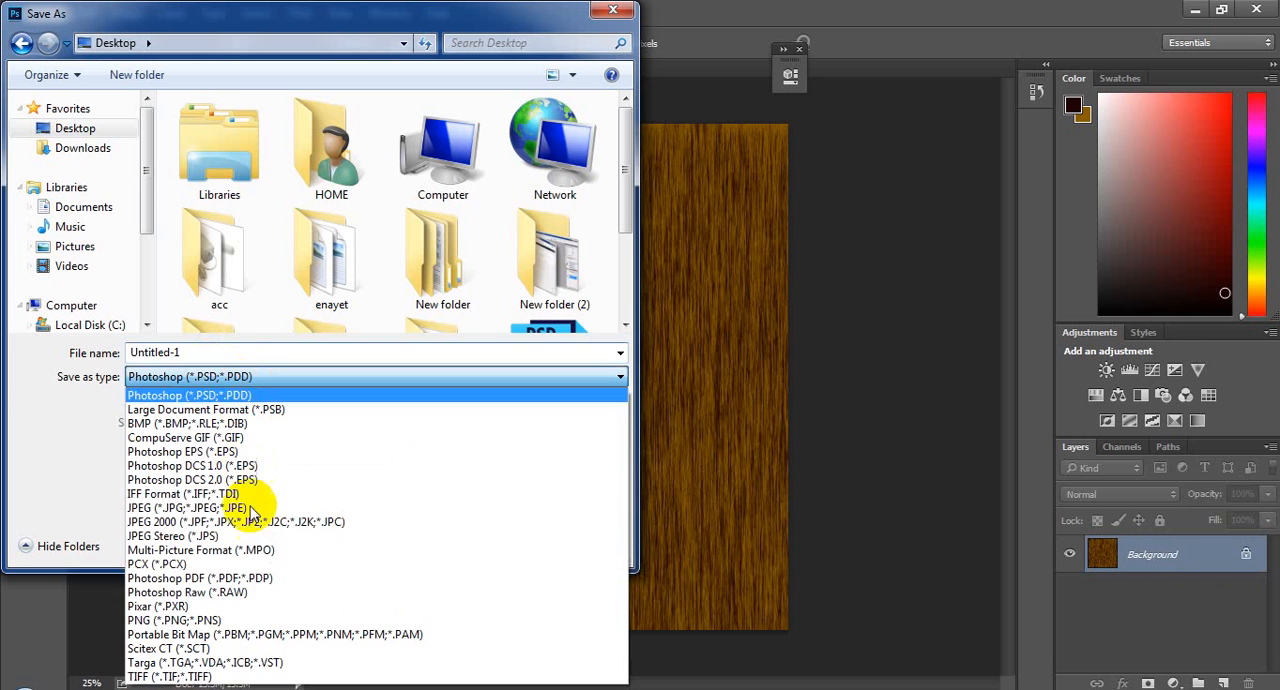
{"action": "left_click", "coordinate": [247, 508]}
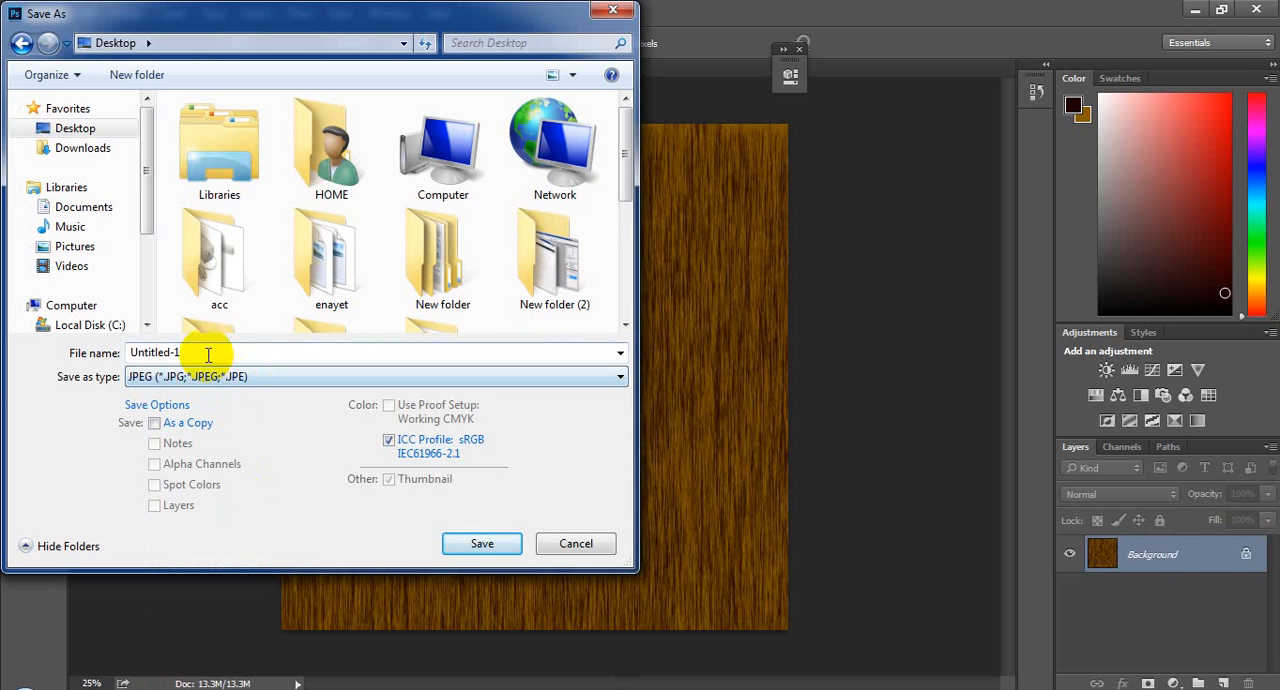
Step: Create a folder named "project 1" on the Desktop and open it as the save location
{"action": "left_click", "coordinate": [138, 76]}
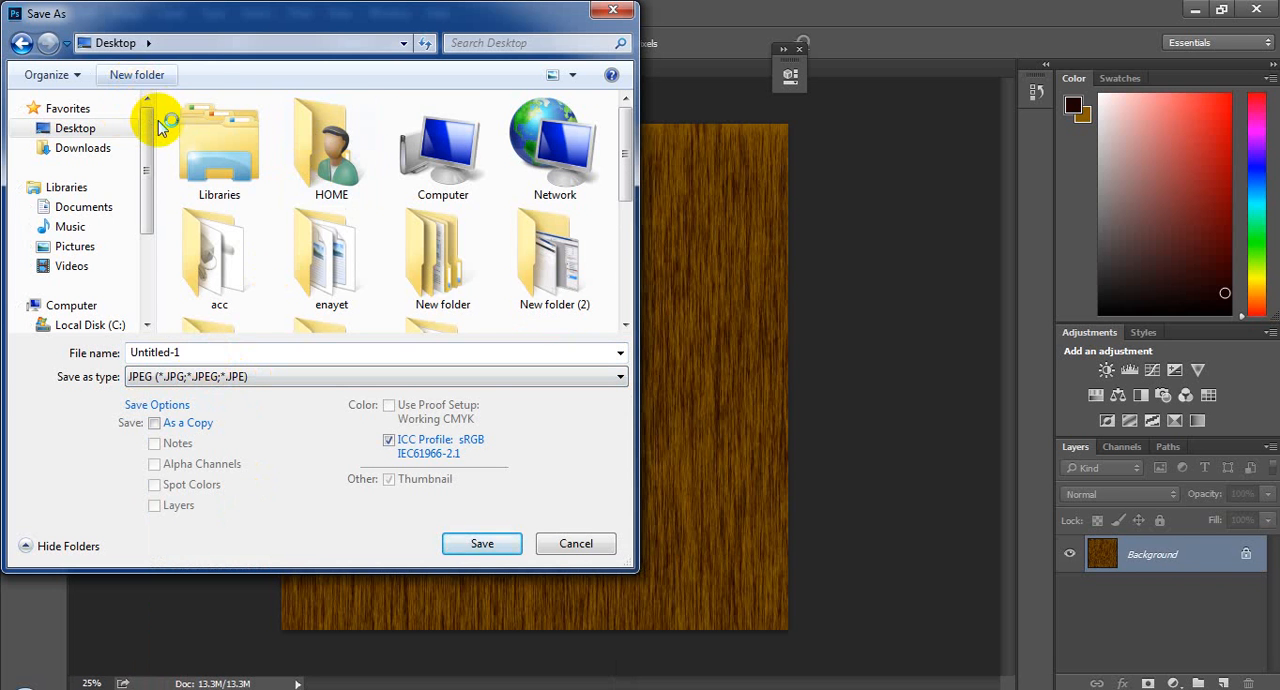
{"action": "type", "text": "pr"}
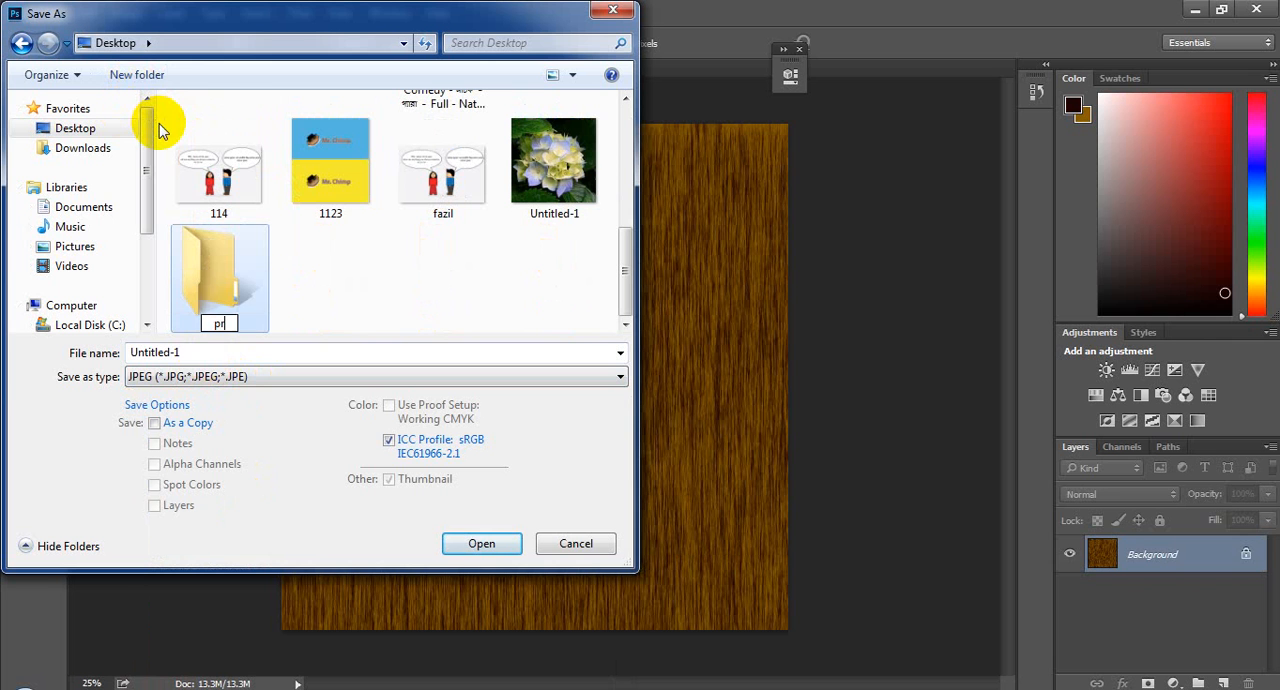
{"action": "type", "text": "oject"}
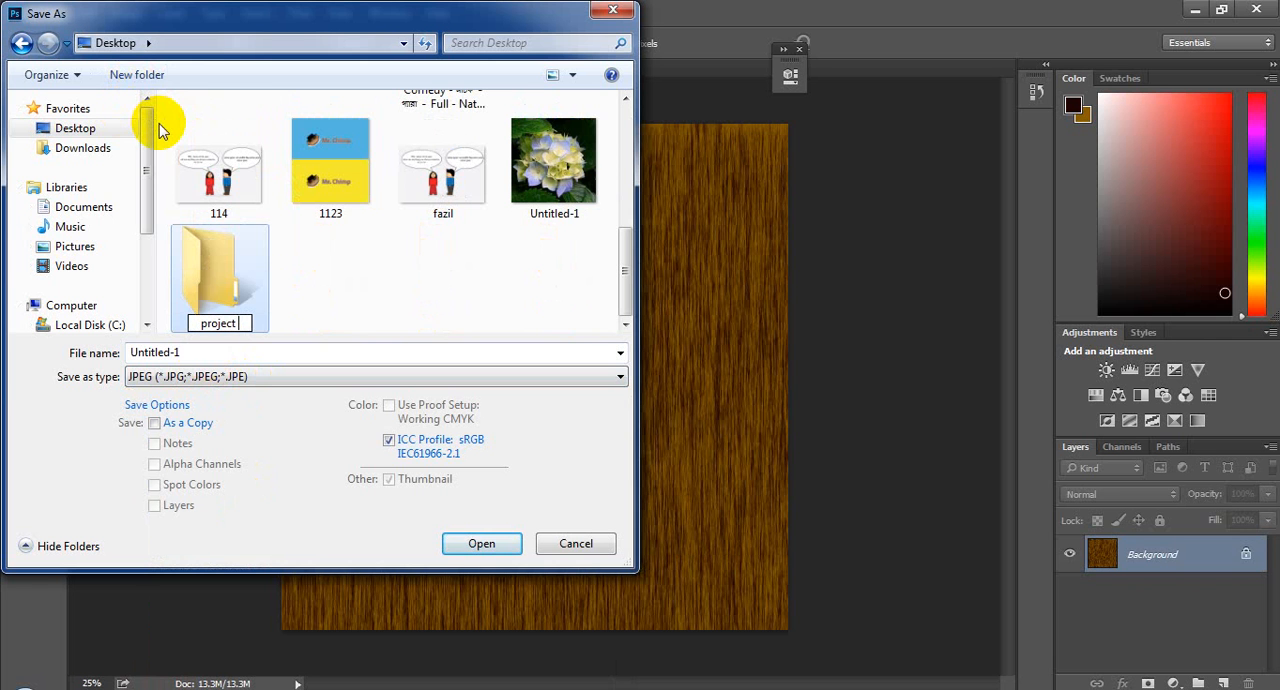
{"action": "type", "text": " 1"}
{"action": "key", "text": "Return"}
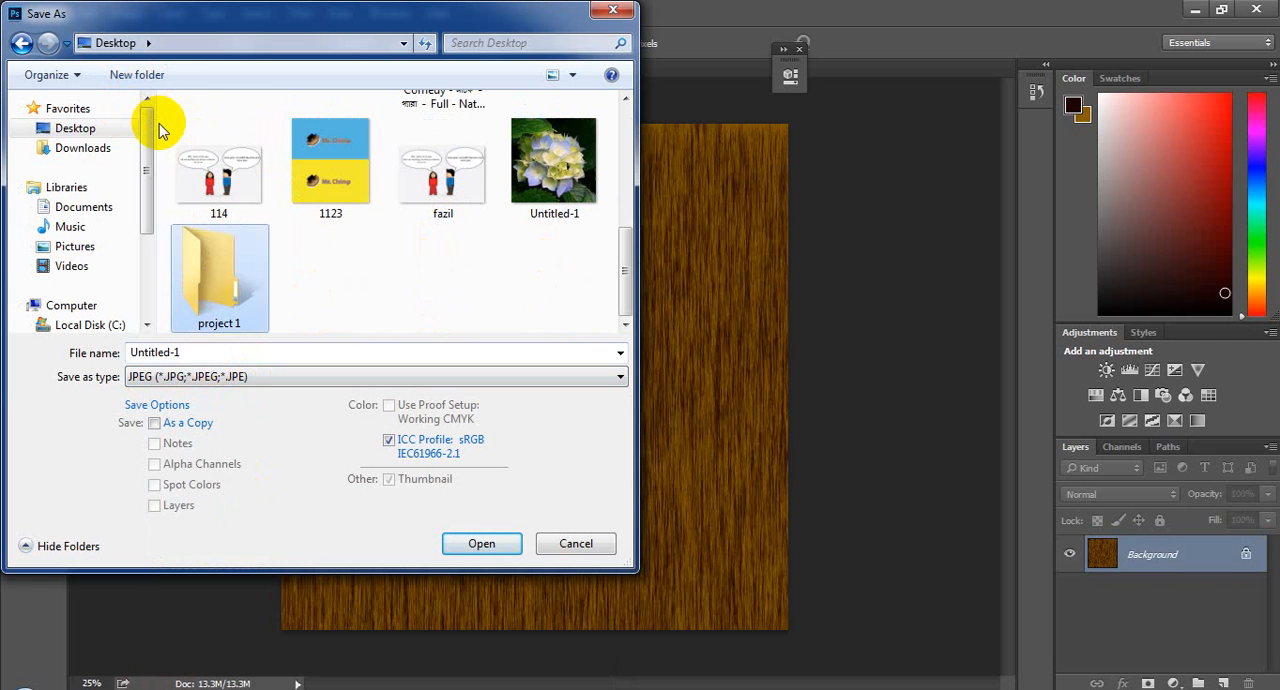
Step: Name the image "wood texture1" and save it as a JPEG with Maximum quality 12 and the Progressive format option
{"action": "left_click", "coordinate": [246, 350]}
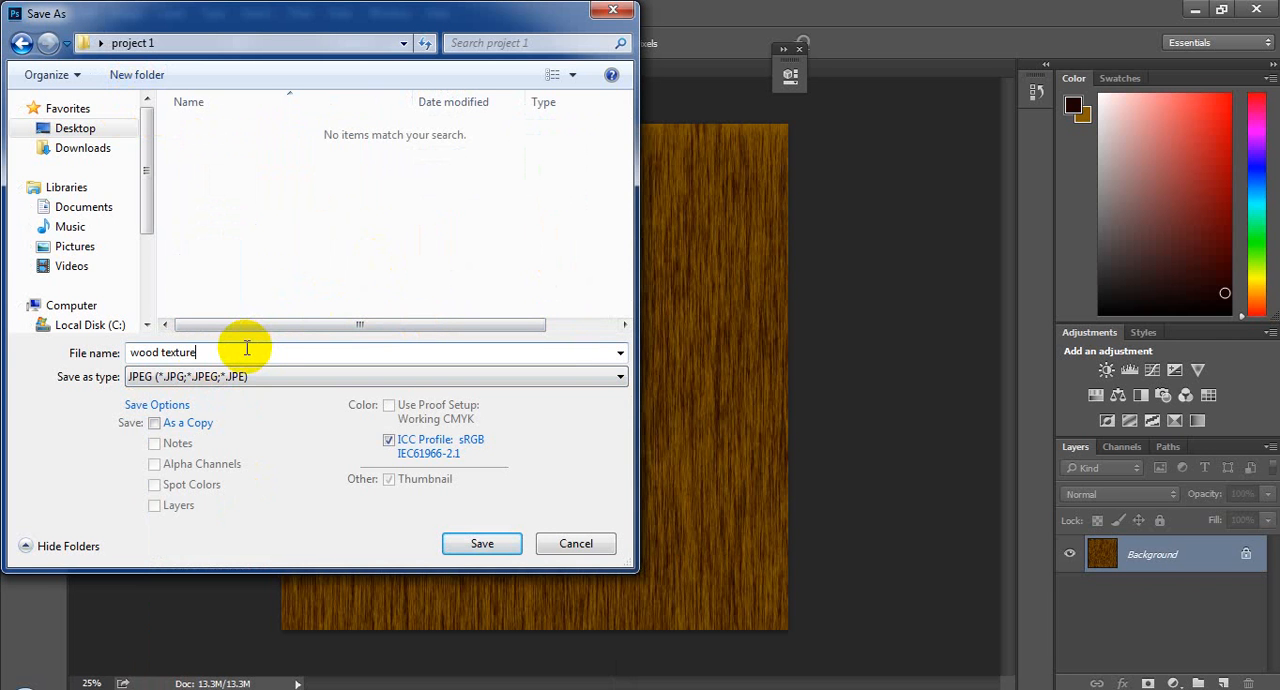
{"action": "type", "text": "wood texture1"}
{"action": "key", "text": "Return"}
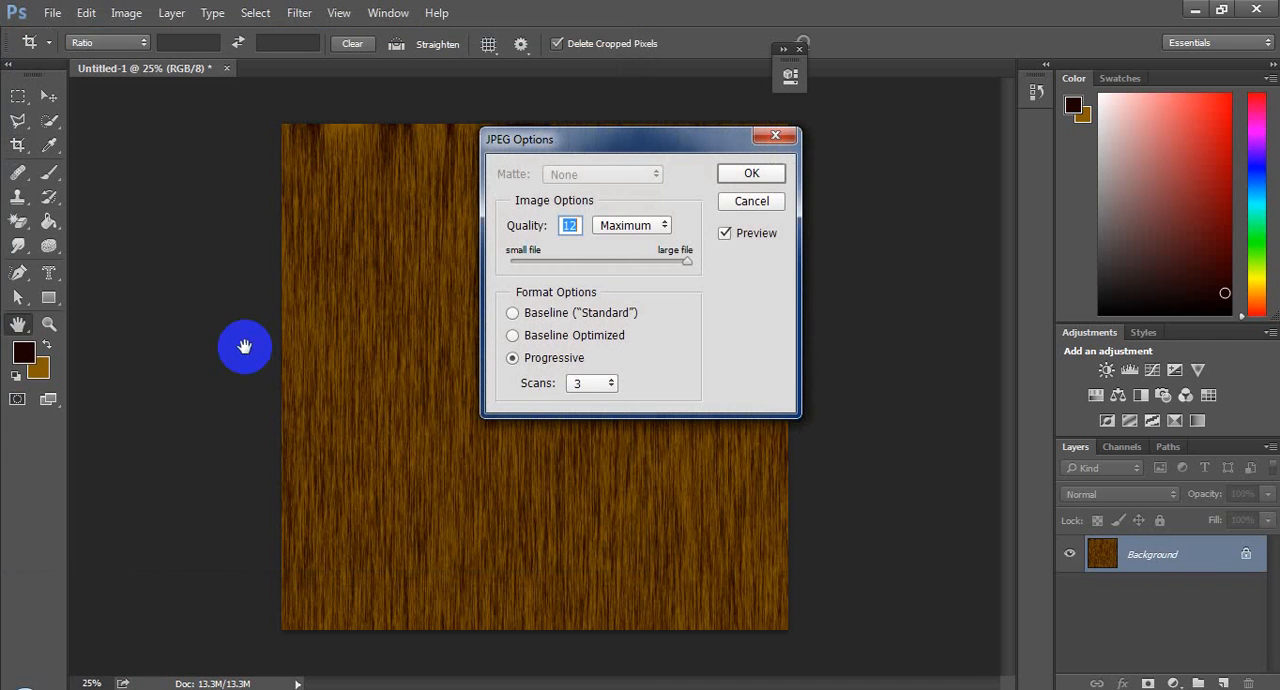
{"action": "left_click", "coordinate": [757, 176]}
{"action": "key", "text": "c"}
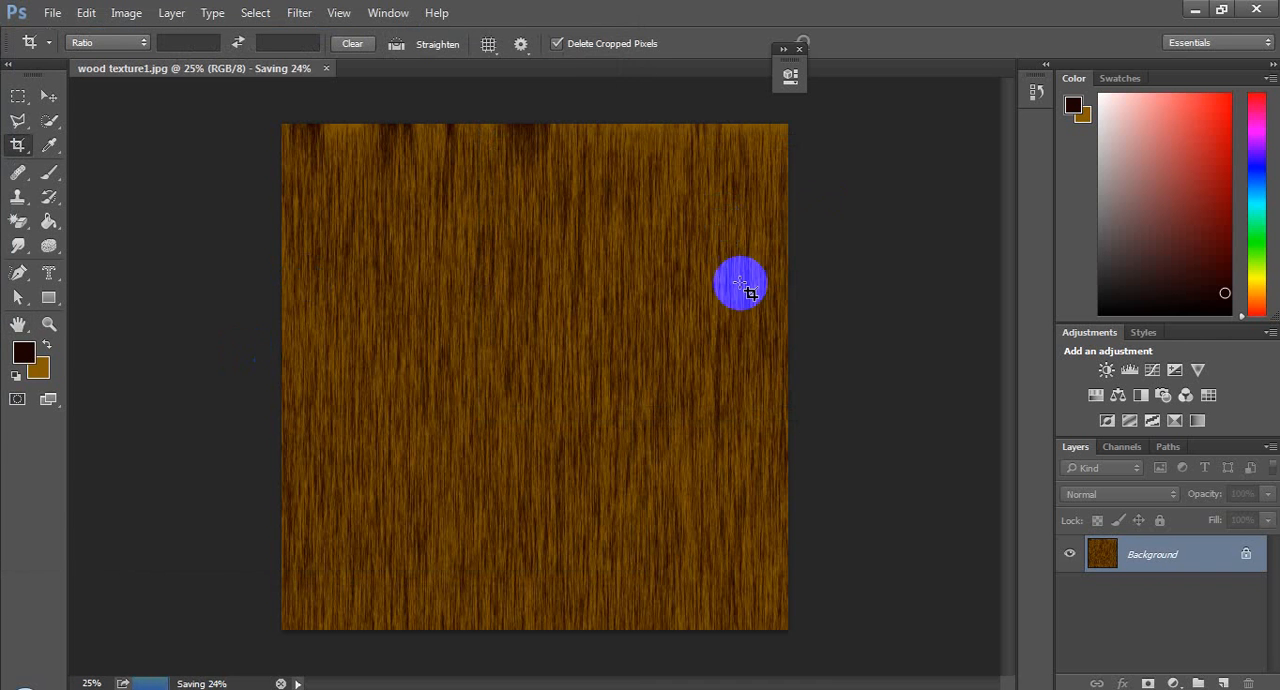
Step: Switch to SketchUp and create a new material that uses the "wood texture1" image from the Desktop's "project 1" folder
{"action": "left_click", "coordinate": [1190, 8]}
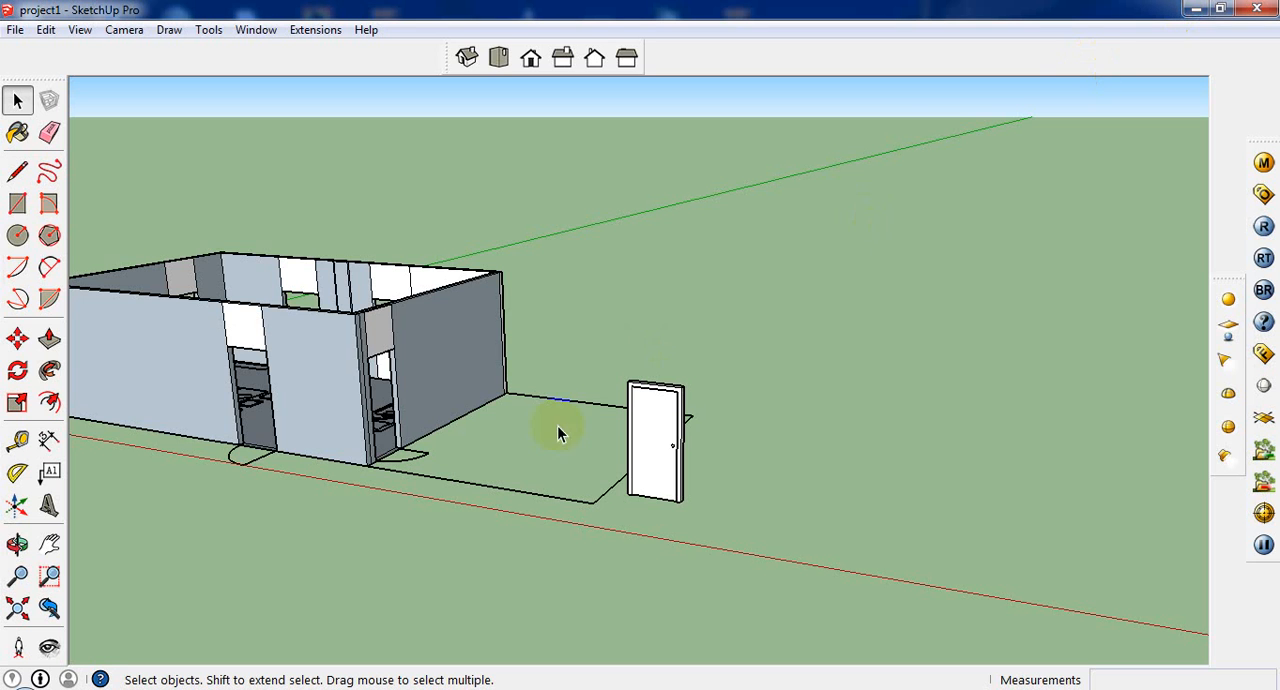
{"action": "scroll", "coordinate": [471, 477], "scroll_direction": "up", "scroll_amount": 5}
{"action": "left_click", "coordinate": [16, 133]}
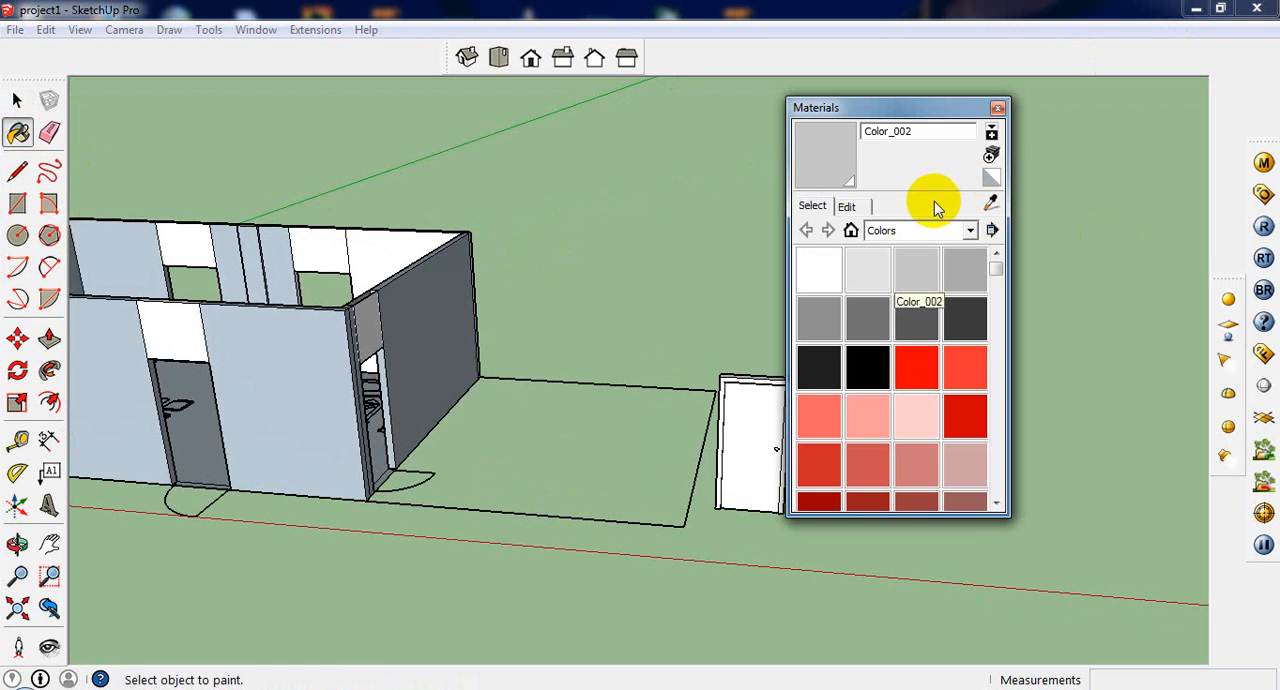
{"action": "left_click", "coordinate": [991, 156]}
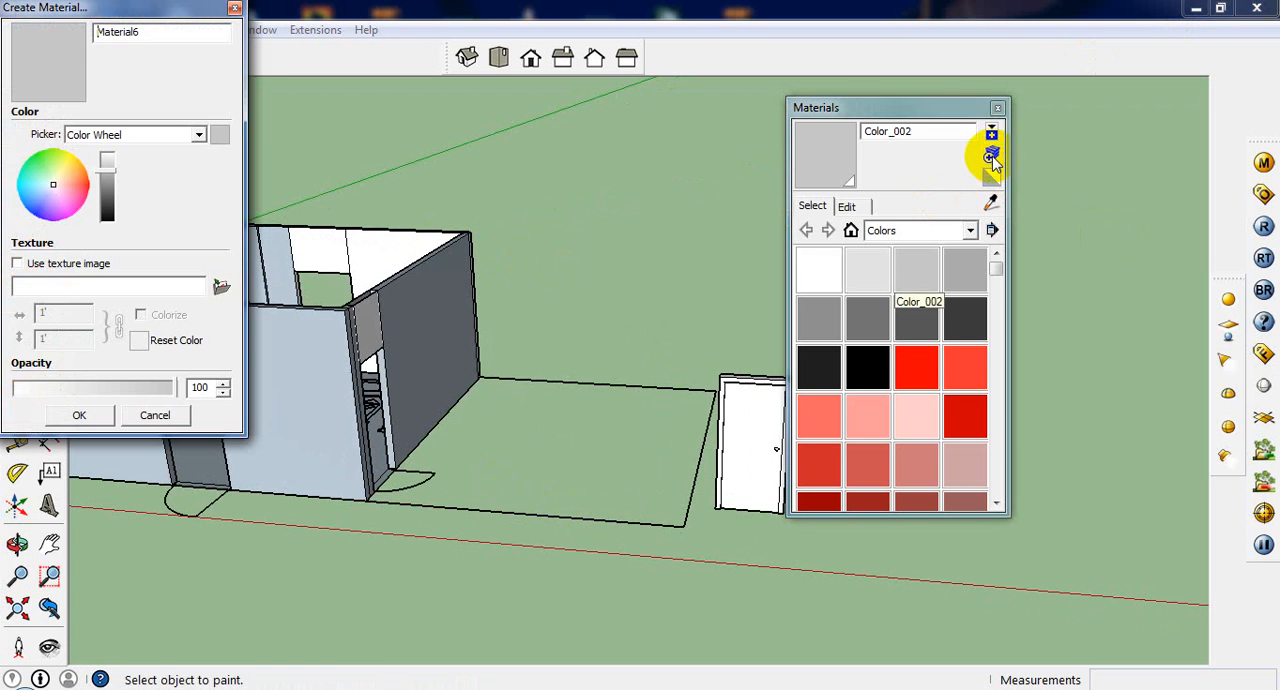
{"action": "left_click", "coordinate": [220, 287]}
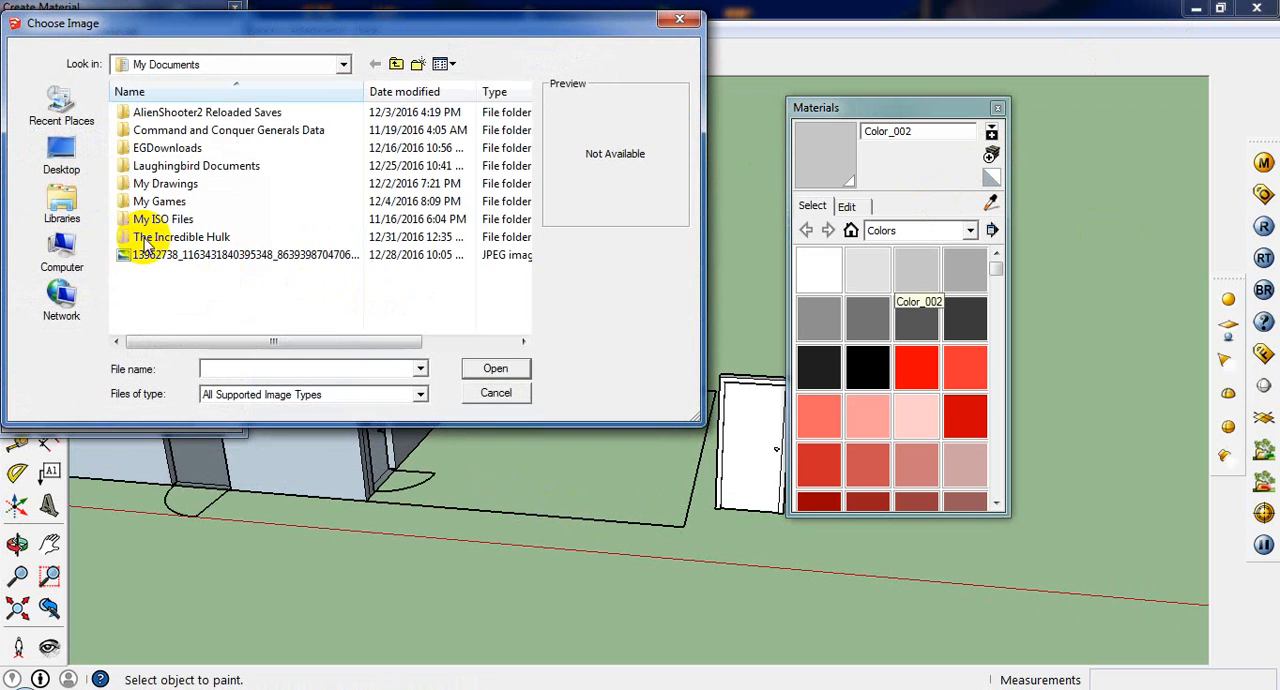
{"action": "left_click", "coordinate": [81, 170]}
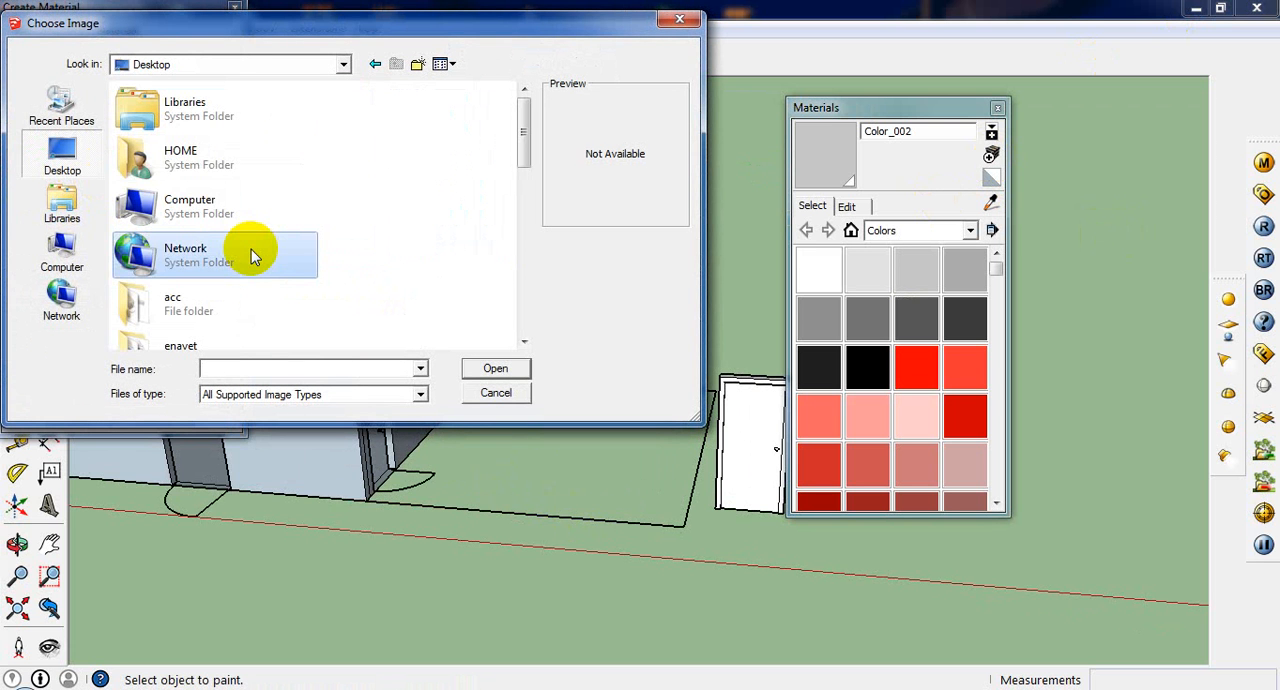
{"action": "scroll", "coordinate": [251, 256], "scroll_direction": "down", "scroll_amount": 5}
{"action": "key", "text": "Return"}
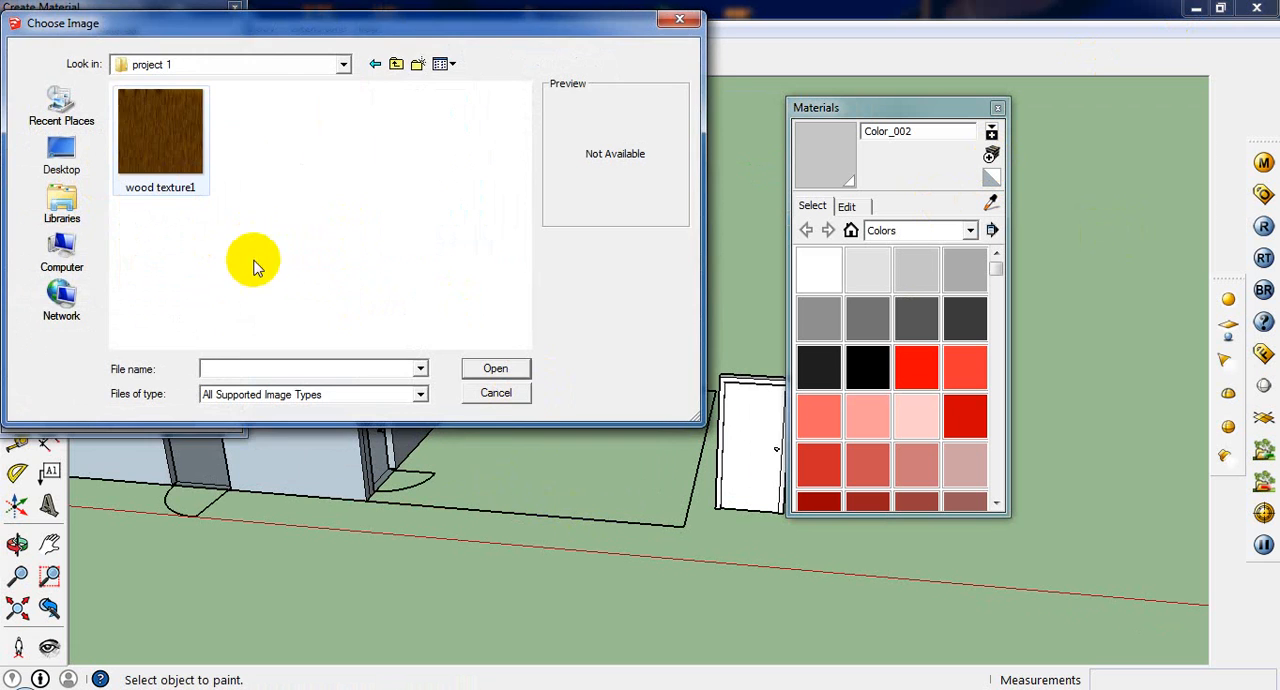
{"action": "double_click", "coordinate": [167, 143]}
{"action": "left_click", "coordinate": [86, 410]}
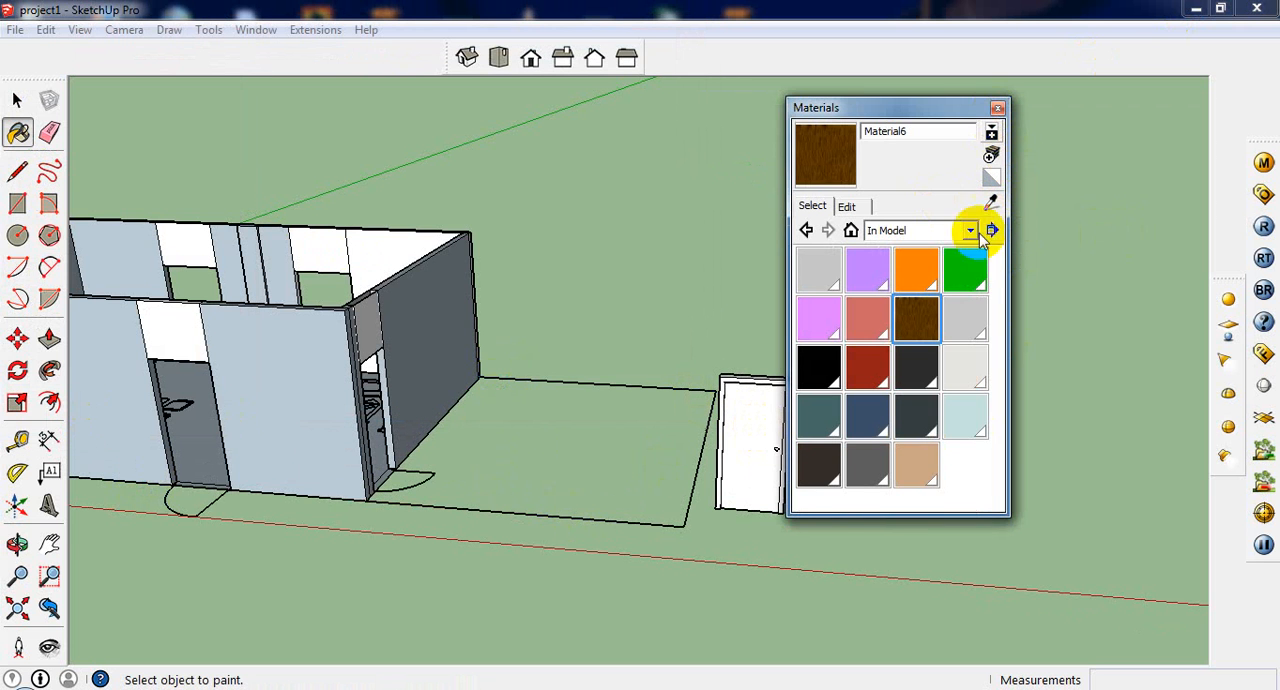
Step: Paint the front panel of the standalone door with the new wood material
{"action": "left_click", "coordinate": [997, 109]}
{"action": "scroll", "coordinate": [808, 355], "scroll_direction": "up", "scroll_amount": 3}
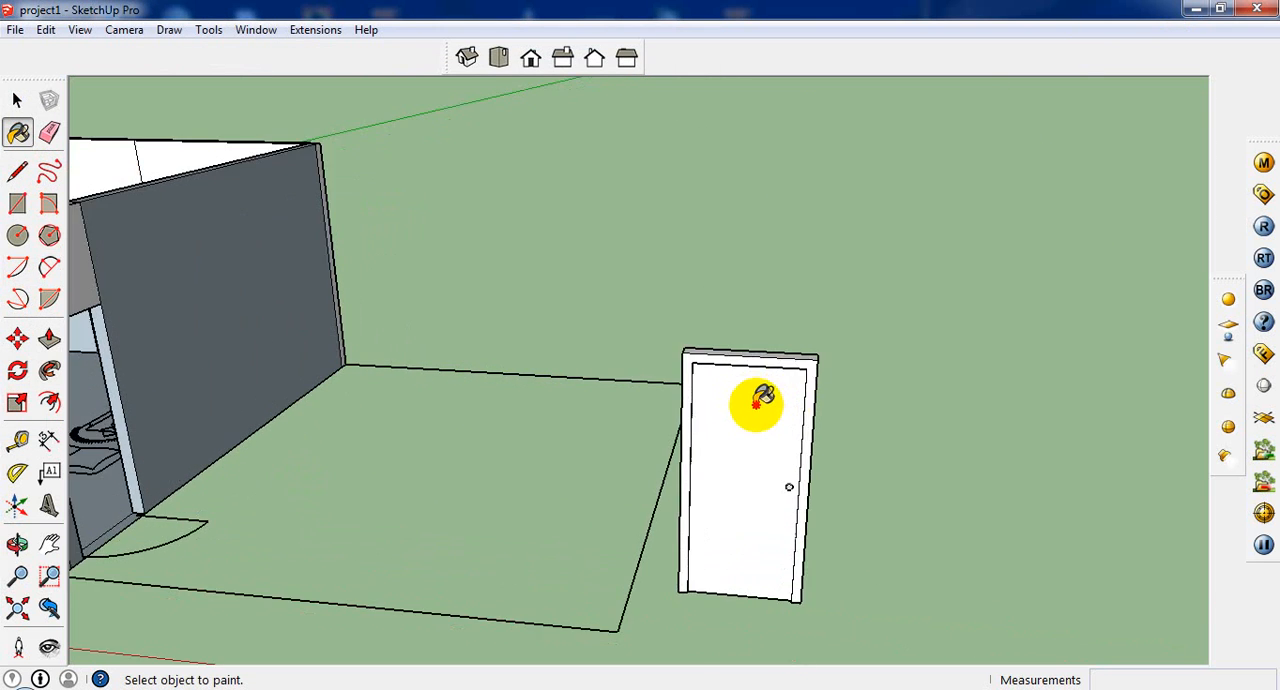
{"action": "left_click", "coordinate": [790, 420]}
Step: Set the wood material's texture size to 14' in width and height
{"action": "scroll", "coordinate": [846, 452], "scroll_direction": "up", "scroll_amount": 5}
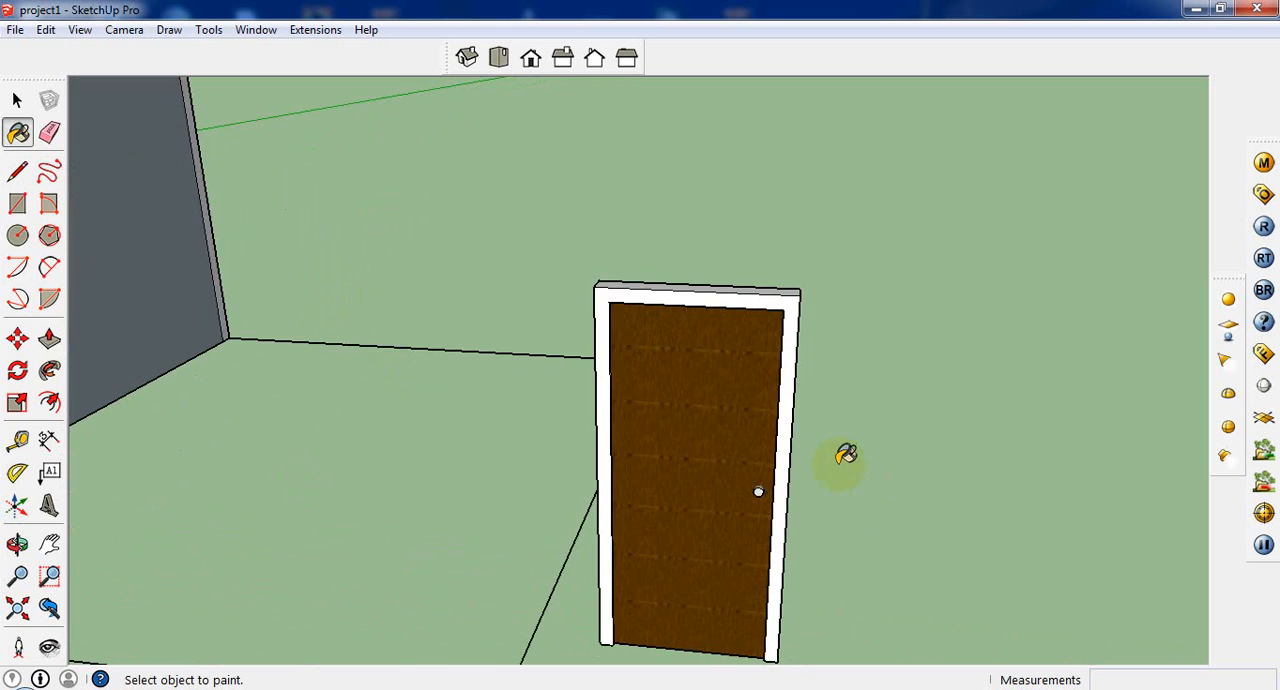
{"action": "scroll", "coordinate": [695, 480], "scroll_direction": "up", "scroll_amount": 3}
{"action": "left_click", "coordinate": [18, 133]}
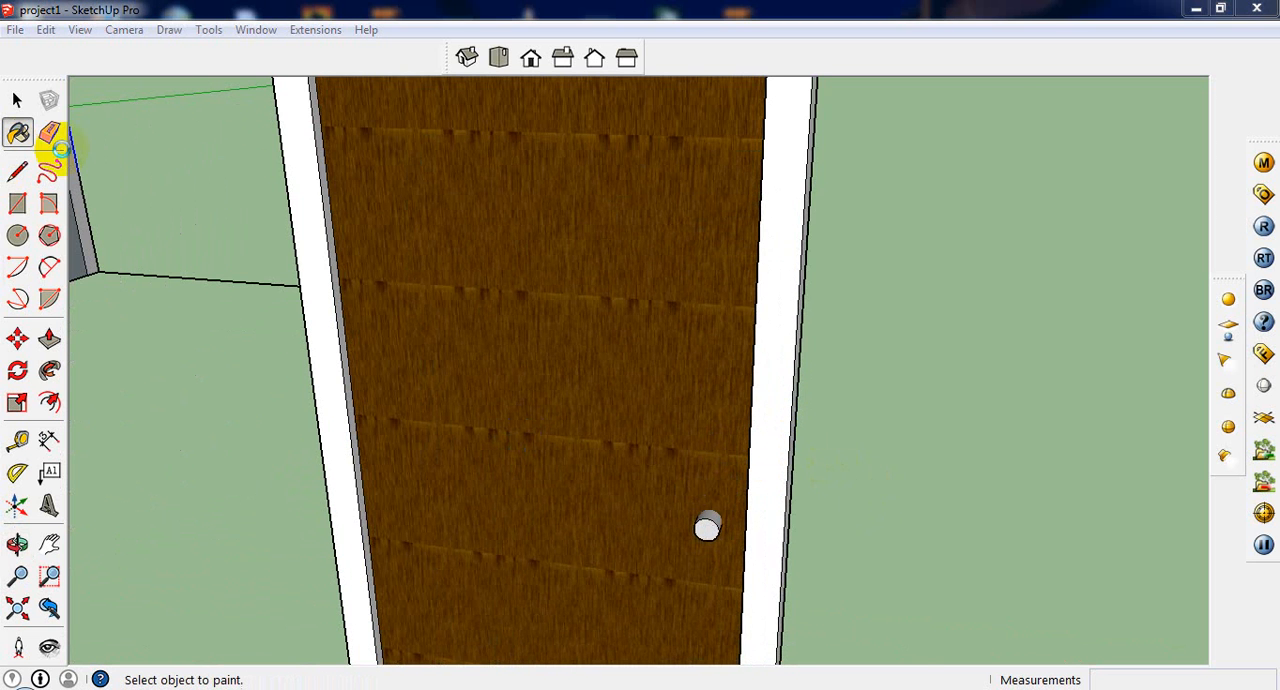
{"action": "left_click", "coordinate": [848, 205]}
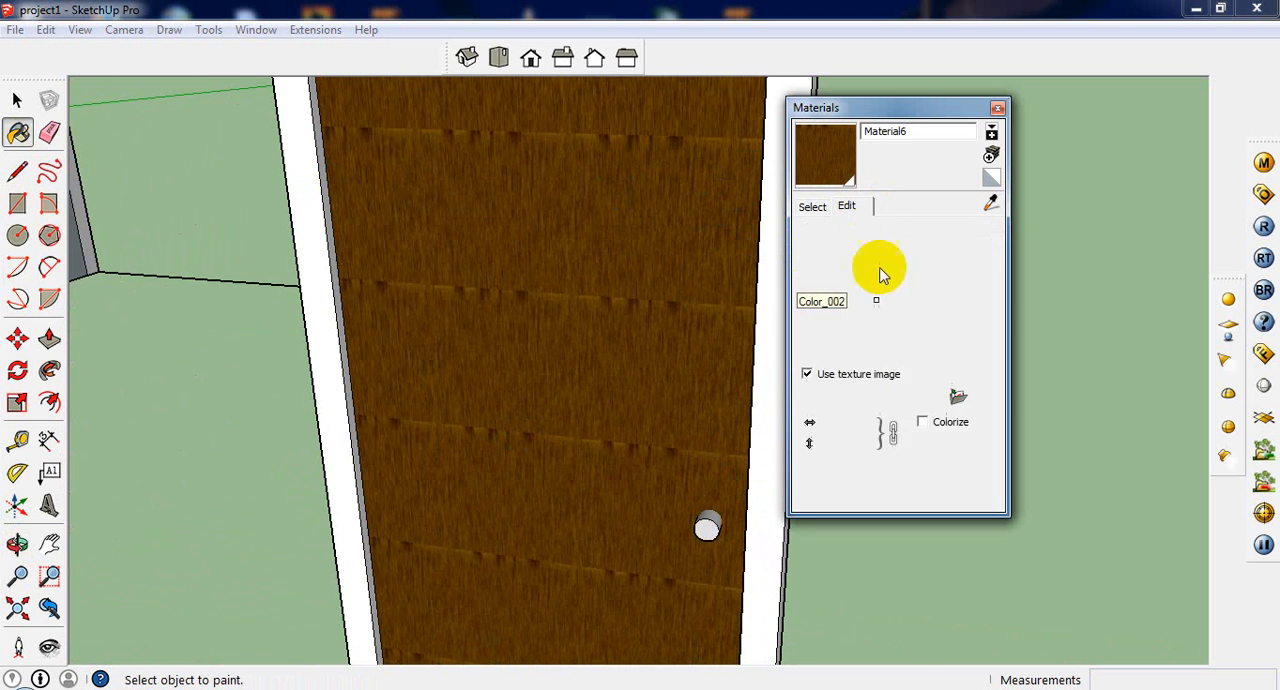
{"action": "double_click", "coordinate": [849, 422]}
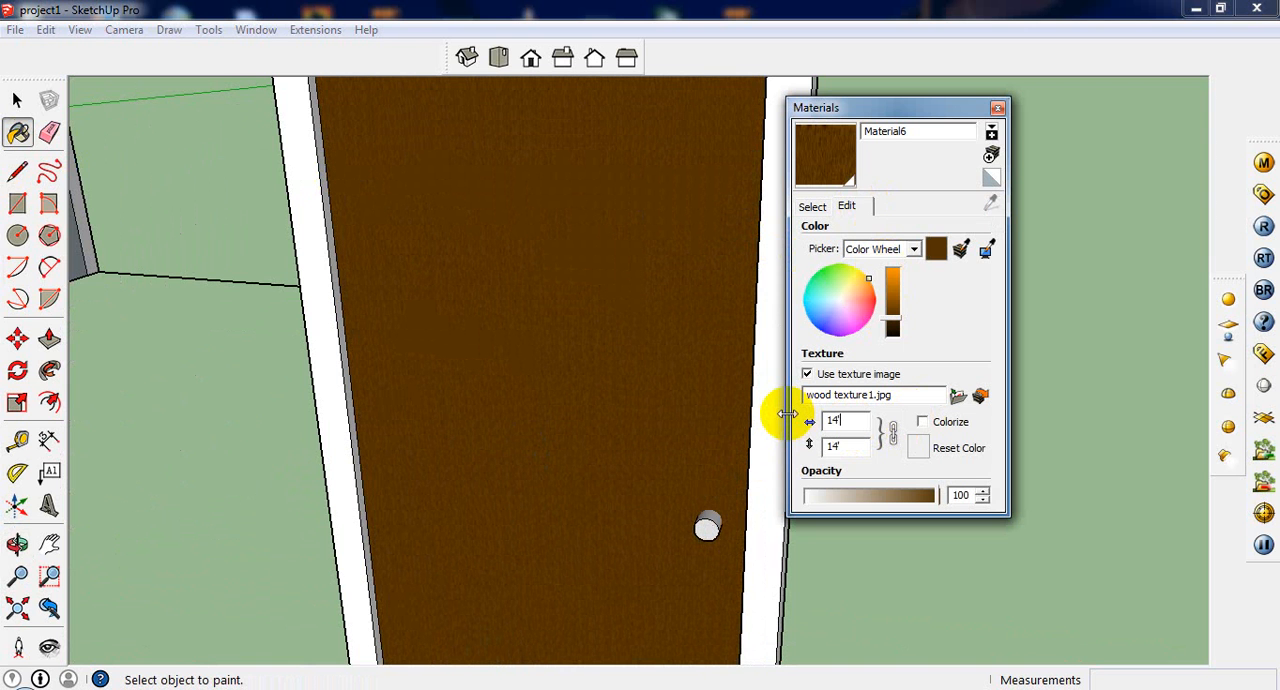
{"action": "key", "text": "Return"}
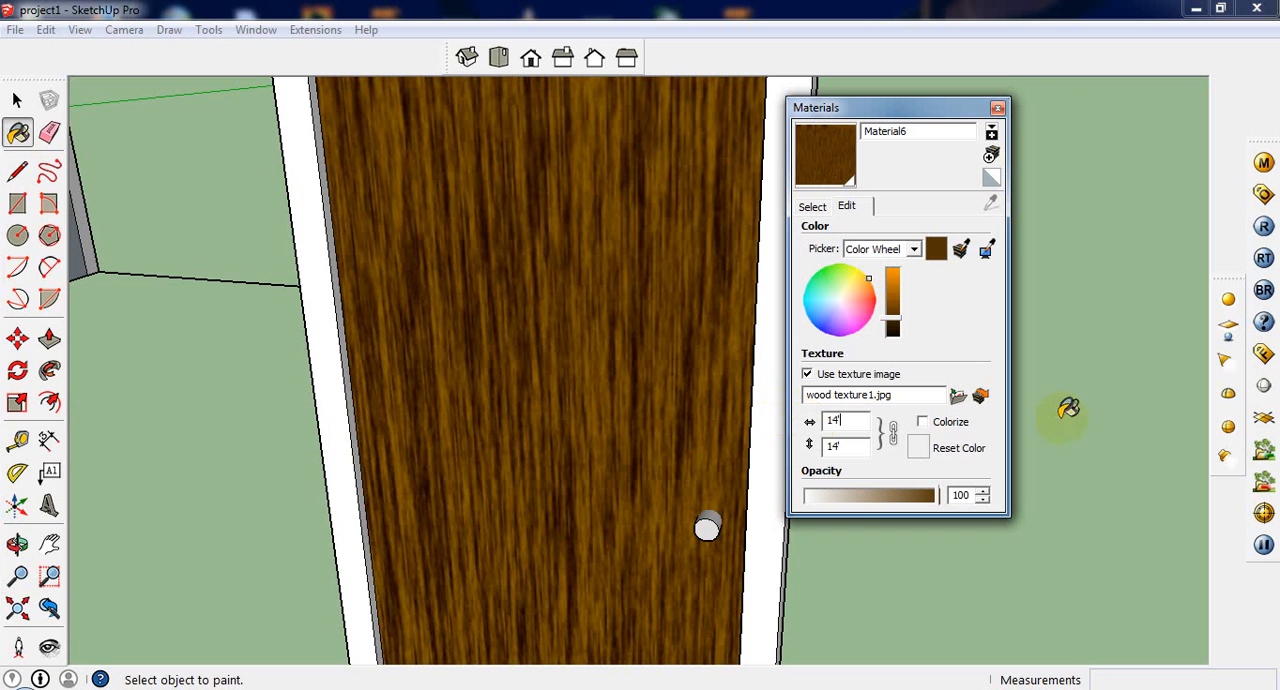
Step: Paint the front face of the door frame with the wood material and set the material's texture size to 7'
{"action": "left_click", "coordinate": [758, 512]}
{"action": "middle_click_drag", "start_coordinate": [760, 515], "coordinate": [812, 525]}
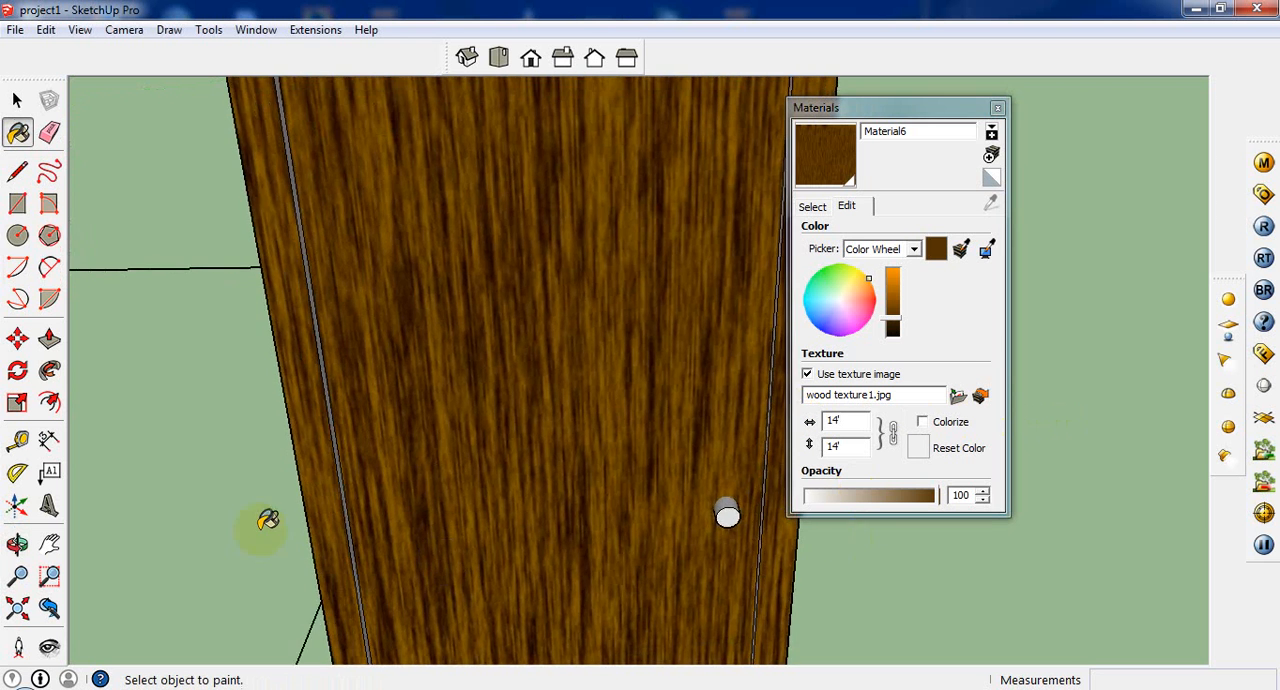
{"action": "scroll", "coordinate": [267, 518], "scroll_direction": "up", "scroll_amount": 2}
{"action": "scroll", "coordinate": [498, 472], "scroll_direction": "down", "scroll_amount": 3}
{"action": "double_click", "coordinate": [847, 422]}
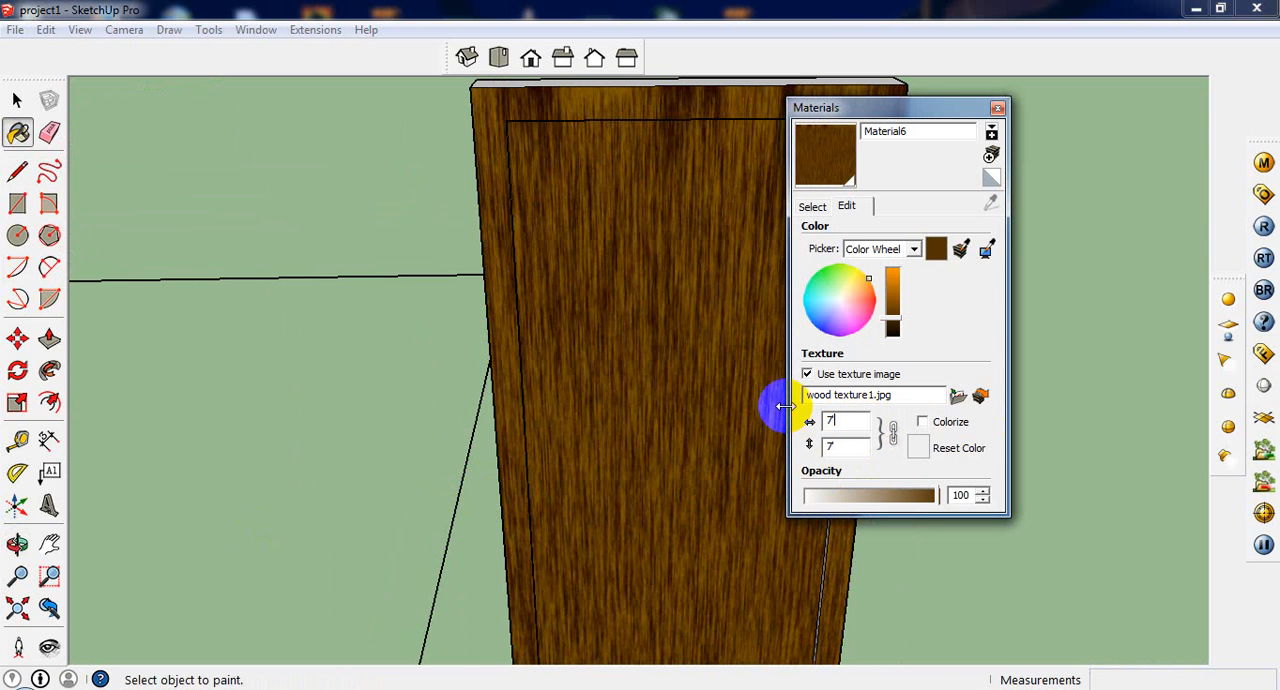
{"action": "left_click", "coordinate": [997, 108]}
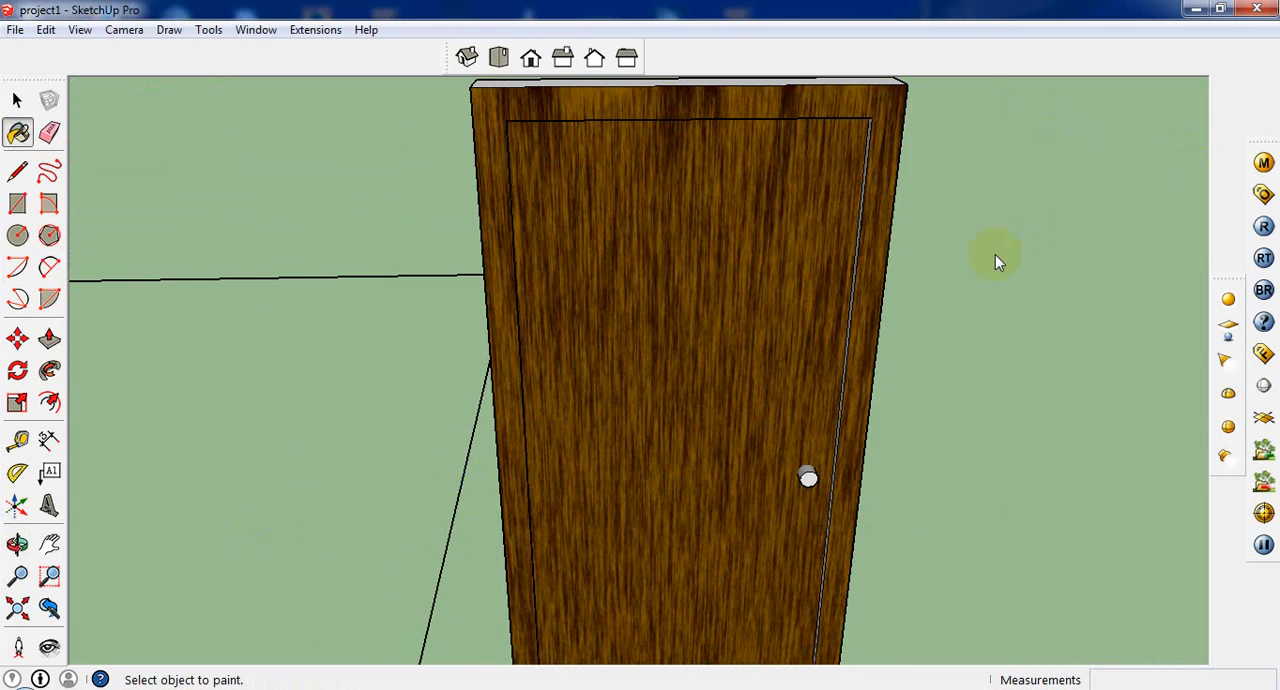
Step: Paint the door's back panel and the frame around it with the wood material
{"action": "mouse_move", "coordinate": [997, 260]}
{"action": "middle_mouse_down"}
{"action": "mouse_move", "coordinate": [646, 189]}
{"action": "mouse_move", "coordinate": [751, 286]}
{"action": "mouse_move", "coordinate": [805, 285]}
{"action": "mouse_move", "coordinate": [309, 286]}
{"action": "mouse_move", "coordinate": [586, 334]}
{"action": "middle_mouse_up"}
{"action": "left_click", "coordinate": [805, 285]}
{"action": "left_click", "coordinate": [749, 229]}
{"action": "left_click", "coordinate": [752, 249]}
{"action": "middle_click_drag", "start_coordinate": [747, 255], "coordinate": [520, 209]}
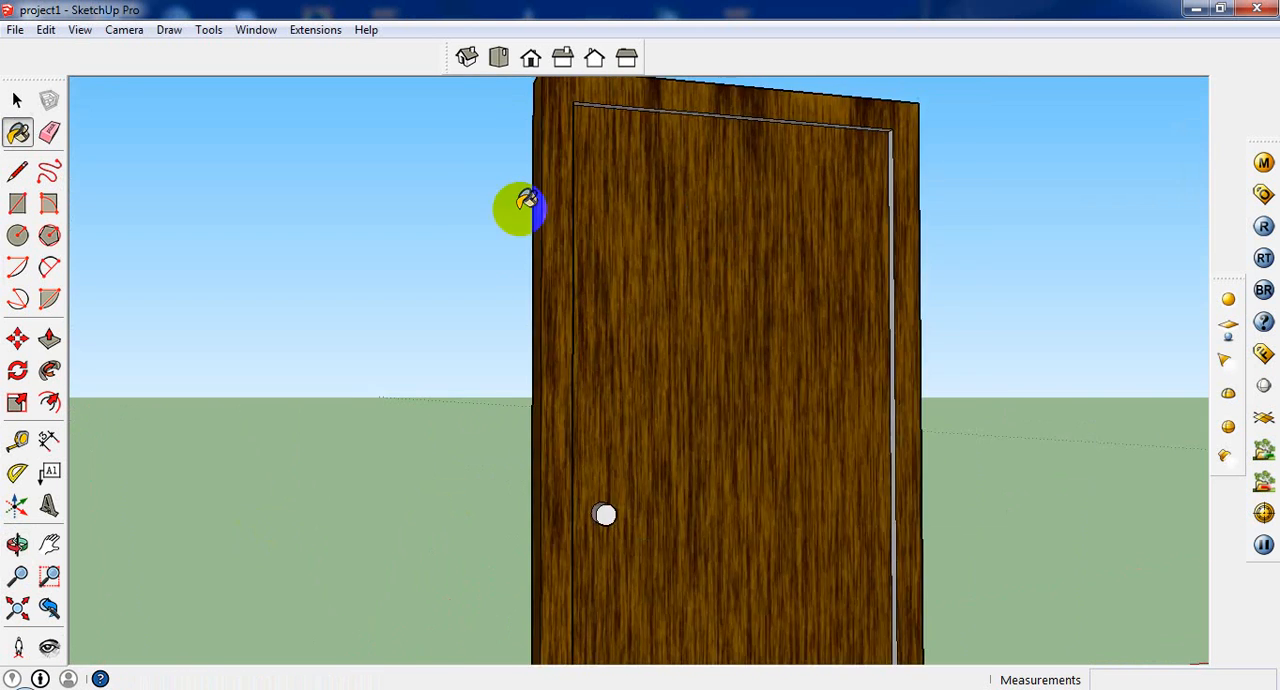
Step: Paint the frame's narrow inner edge on the knob side of the door's back with the wood material
{"action": "scroll", "coordinate": [712, 220], "scroll_direction": "up", "scroll_amount": 2}
{"action": "middle_click_drag", "start_coordinate": [503, 251], "coordinate": [567, 354]}
{"action": "scroll", "coordinate": [551, 340], "scroll_direction": "up", "scroll_amount": 3}
{"action": "left_click", "coordinate": [557, 333]}
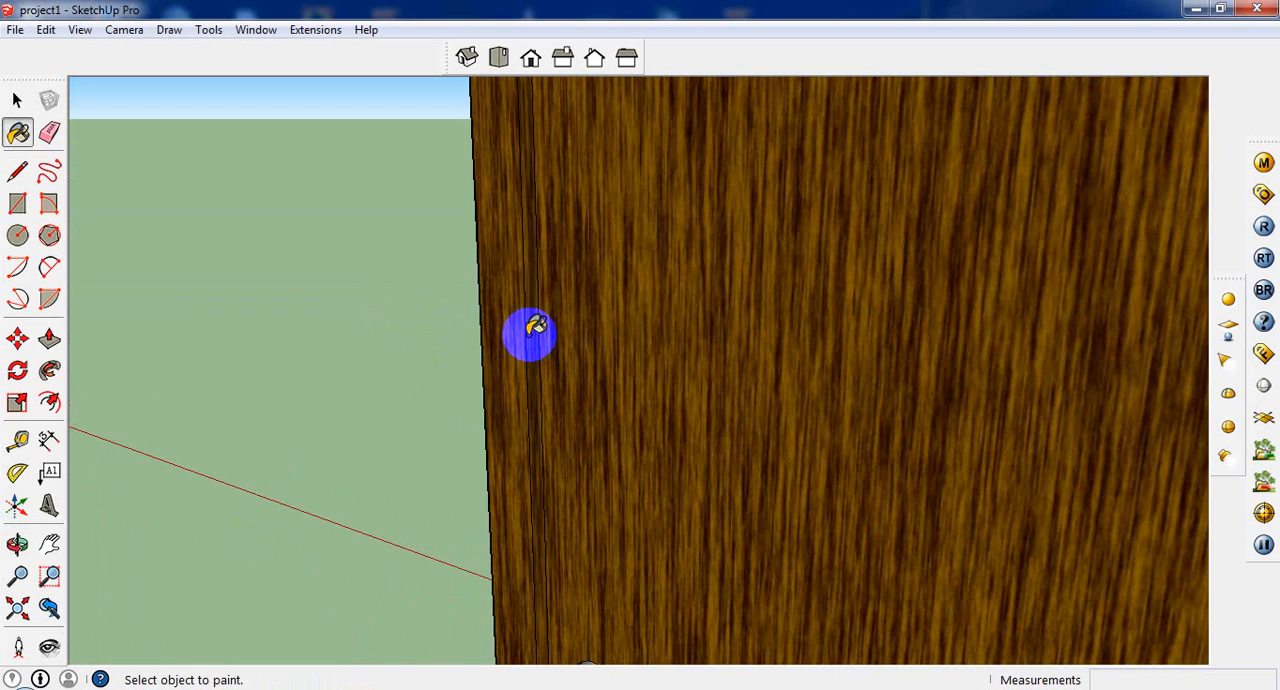
Step: Paint the frame's upper inner edge and the inner edge opposite the knob with the wood material
{"action": "scroll", "coordinate": [529, 334], "scroll_direction": "down", "scroll_amount": 5}
{"action": "middle_click_drag", "start_coordinate": [706, 423], "coordinate": [893, 292]}
{"action": "scroll", "coordinate": [848, 258], "scroll_direction": "up", "scroll_amount": 2}
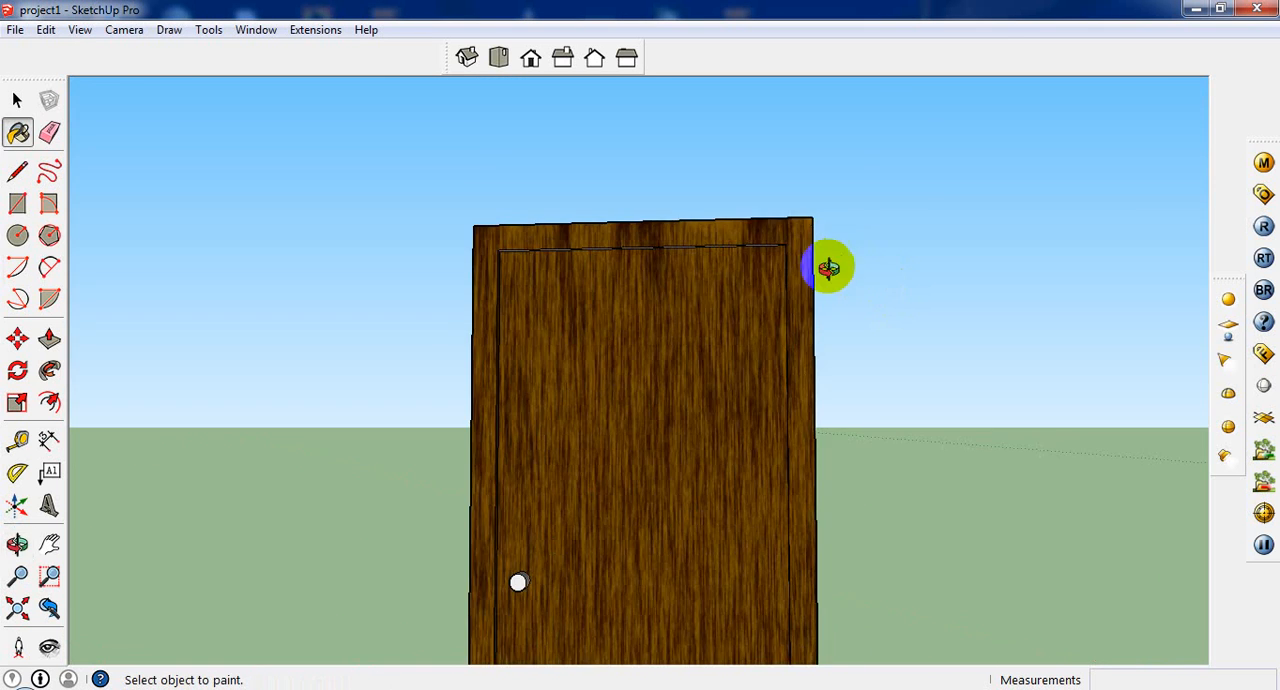
{"action": "middle_click_drag", "start_coordinate": [828, 266], "coordinate": [766, 309]}
{"action": "scroll", "coordinate": [812, 284], "scroll_direction": "up", "scroll_amount": 5}
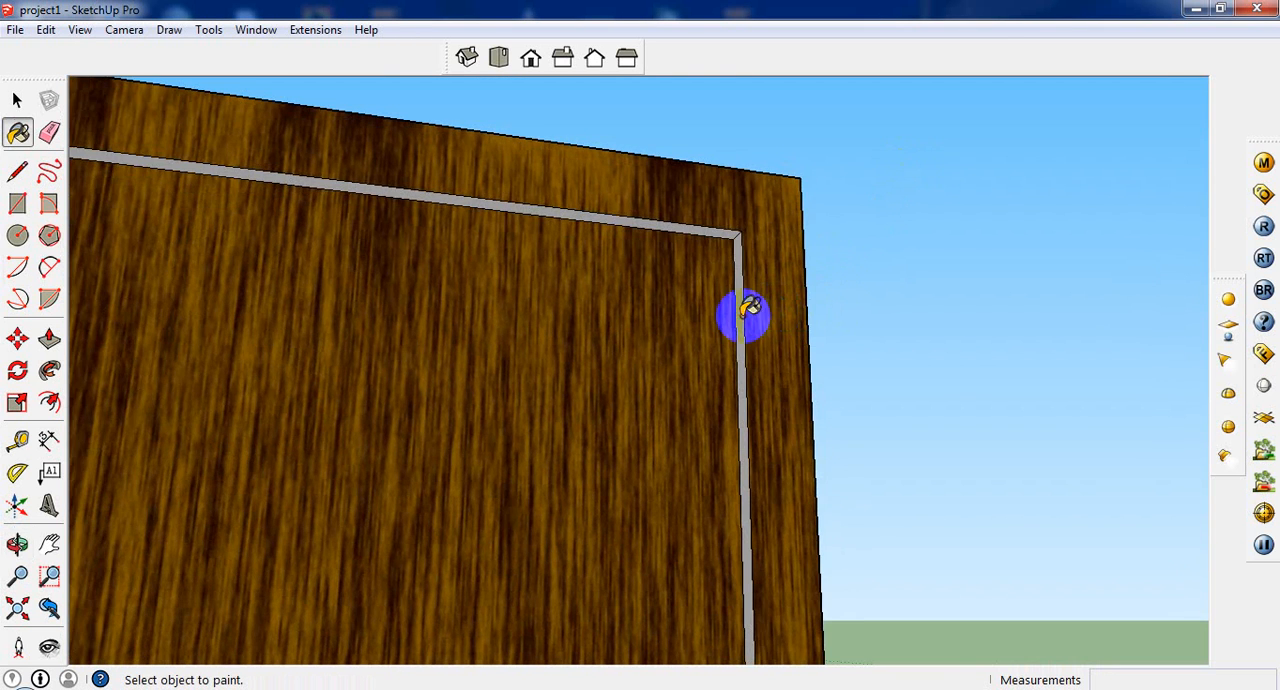
{"action": "left_click", "coordinate": [723, 229]}
{"action": "middle_click_drag", "start_coordinate": [723, 229], "coordinate": [743, 263]}
{"action": "left_click", "coordinate": [743, 263]}
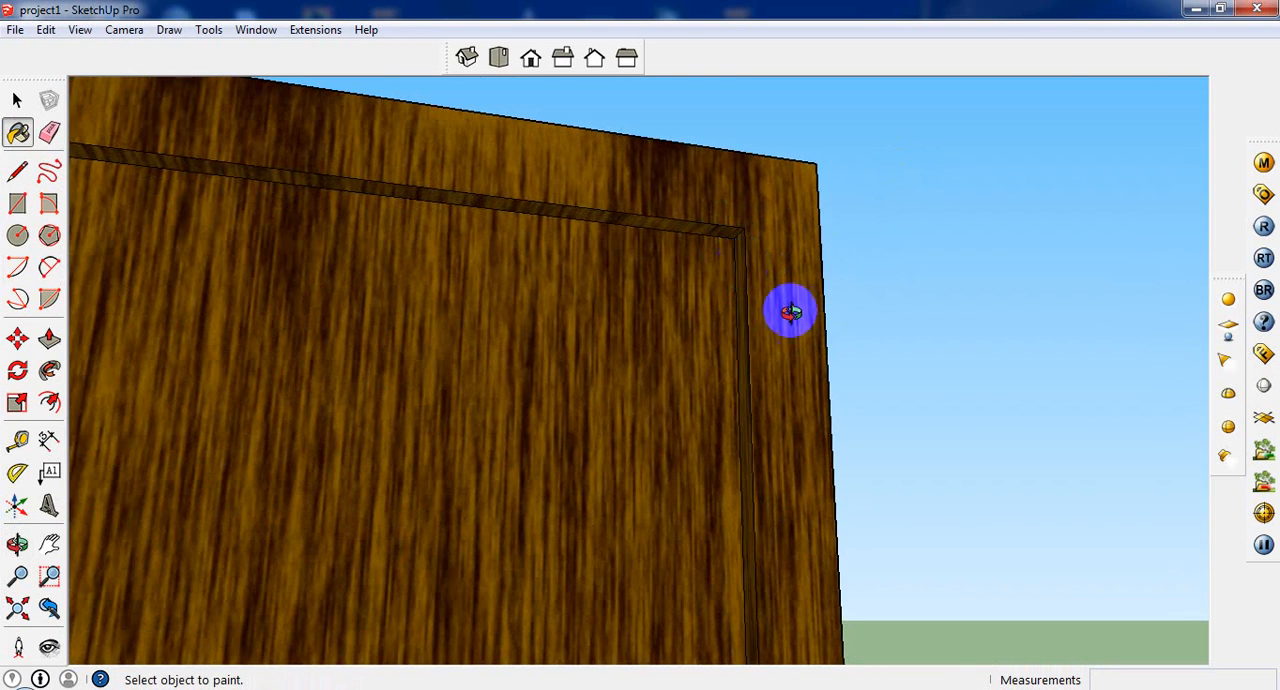
Step: Paint the outer side face of the door frame, opposite the knob, with the wood material
{"action": "middle_click_drag", "start_coordinate": [790, 312], "coordinate": [1014, 317]}
{"action": "scroll", "coordinate": [837, 300], "scroll_direction": "down", "scroll_amount": 8}
{"action": "middle_click_drag", "start_coordinate": [626, 345], "coordinate": [244, 475]}
{"action": "scroll", "coordinate": [242, 474], "scroll_direction": "up", "scroll_amount": 4}
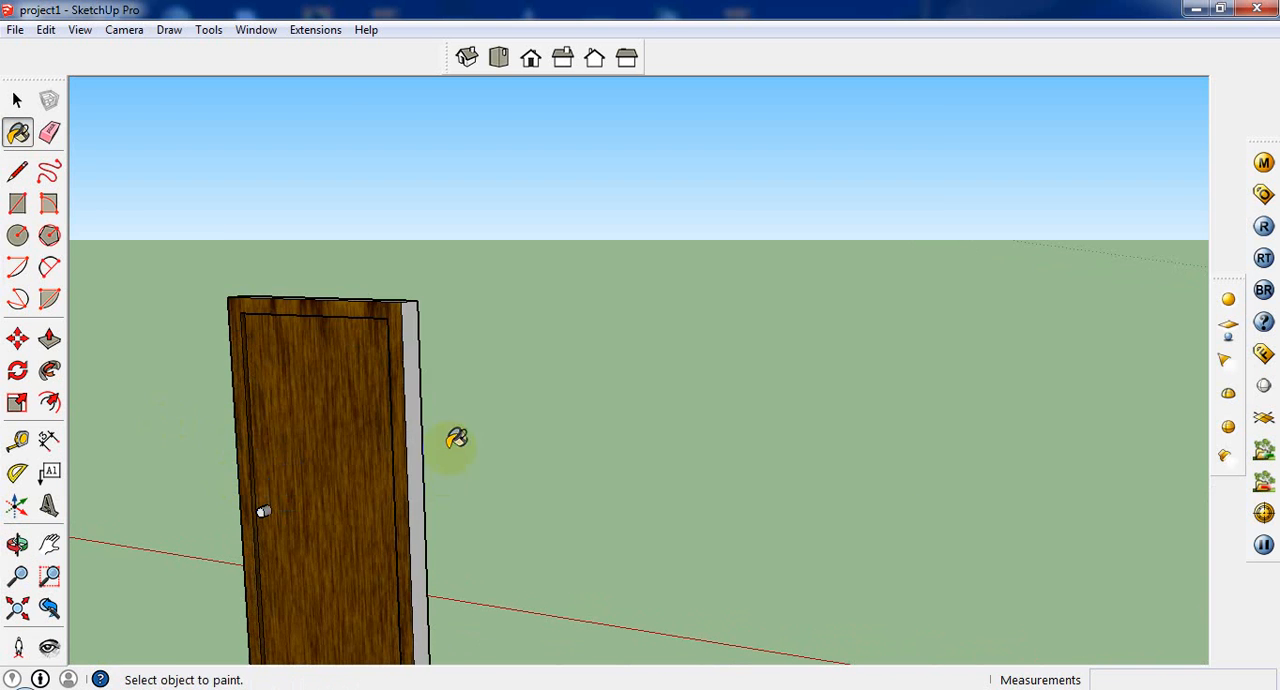
{"action": "left_click", "coordinate": [413, 428]}
{"action": "middle_click_drag", "start_coordinate": [363, 477], "coordinate": [357, 309]}
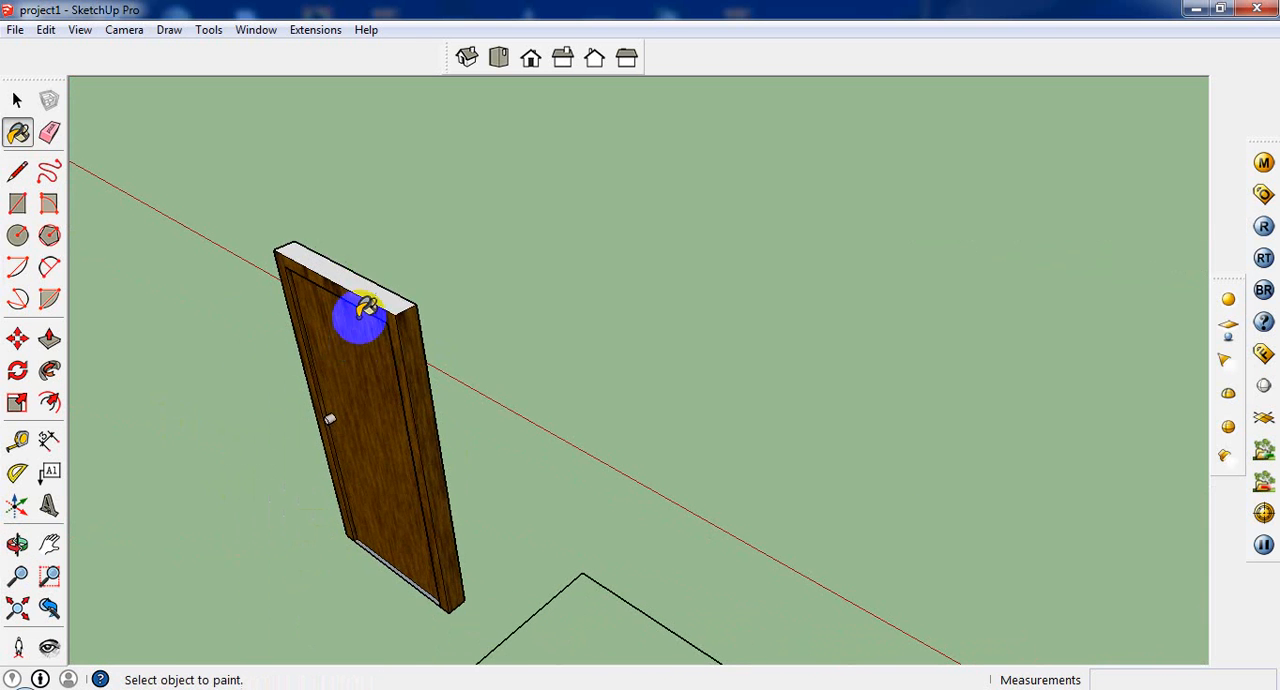
Step: Paint the door frame's top face and the remaining white inner edge on the knob side with the wood material
{"action": "left_click", "coordinate": [371, 286]}
{"action": "middle_click_drag", "start_coordinate": [457, 349], "coordinate": [560, 329]}
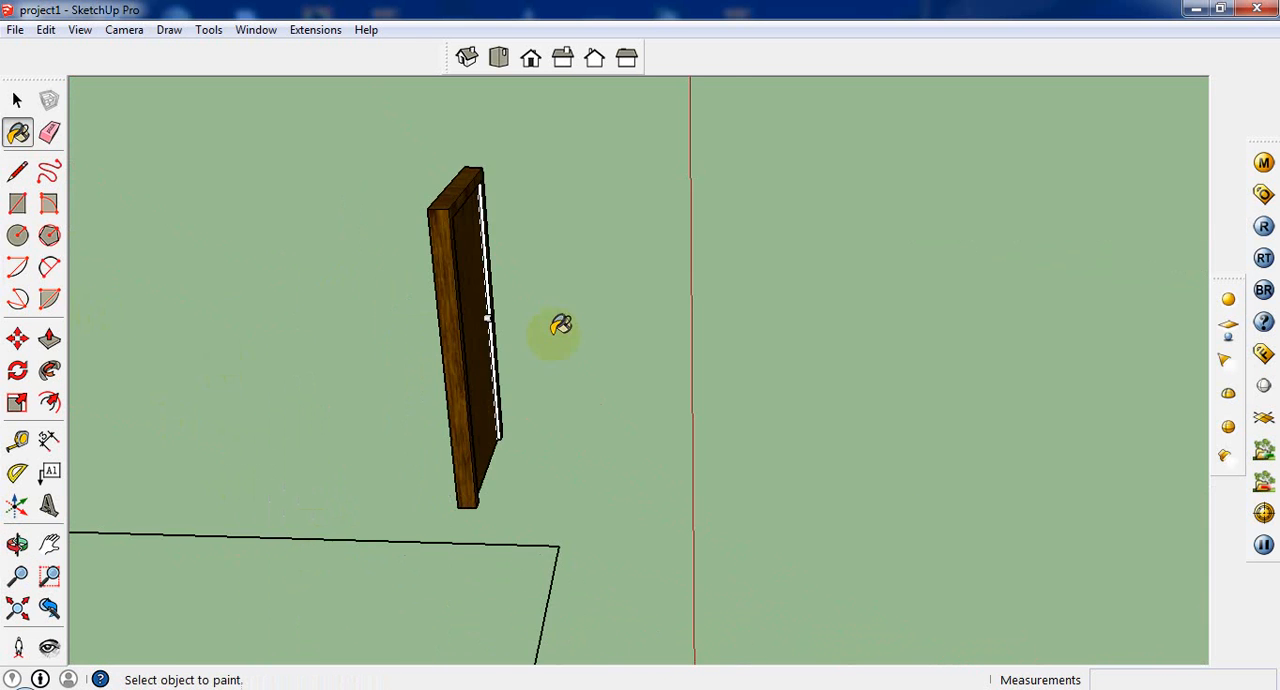
{"action": "scroll", "coordinate": [480, 262], "scroll_direction": "up", "scroll_amount": 3}
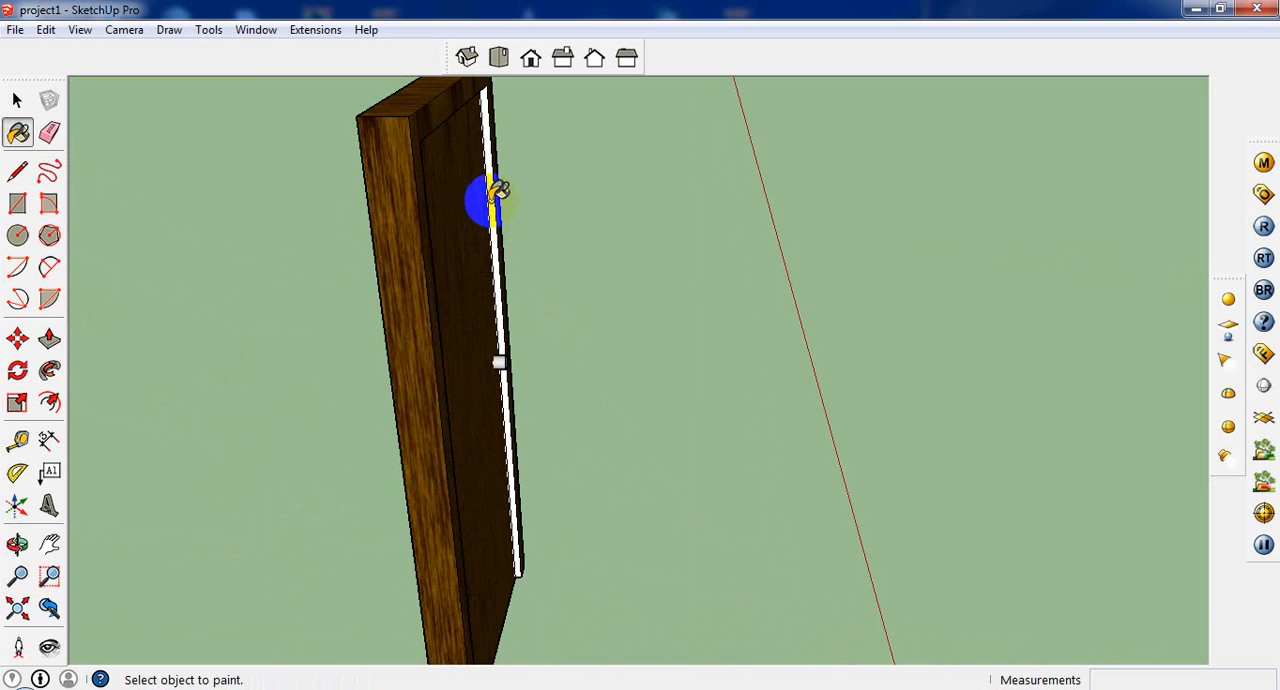
{"action": "scroll", "coordinate": [497, 190], "scroll_direction": "up", "scroll_amount": 4}
{"action": "mouse_move", "coordinate": [491, 197]}
{"action": "middle_mouse_down"}
{"action": "mouse_move", "coordinate": [78, 300]}
{"action": "mouse_move", "coordinate": [373, 404]}
{"action": "mouse_move", "coordinate": [171, 452]}
{"action": "mouse_move", "coordinate": [500, 404]}
{"action": "mouse_move", "coordinate": [583, 426]}
{"action": "mouse_move", "coordinate": [507, 441]}
{"action": "mouse_move", "coordinate": [525, 425]}
{"action": "middle_mouse_up"}
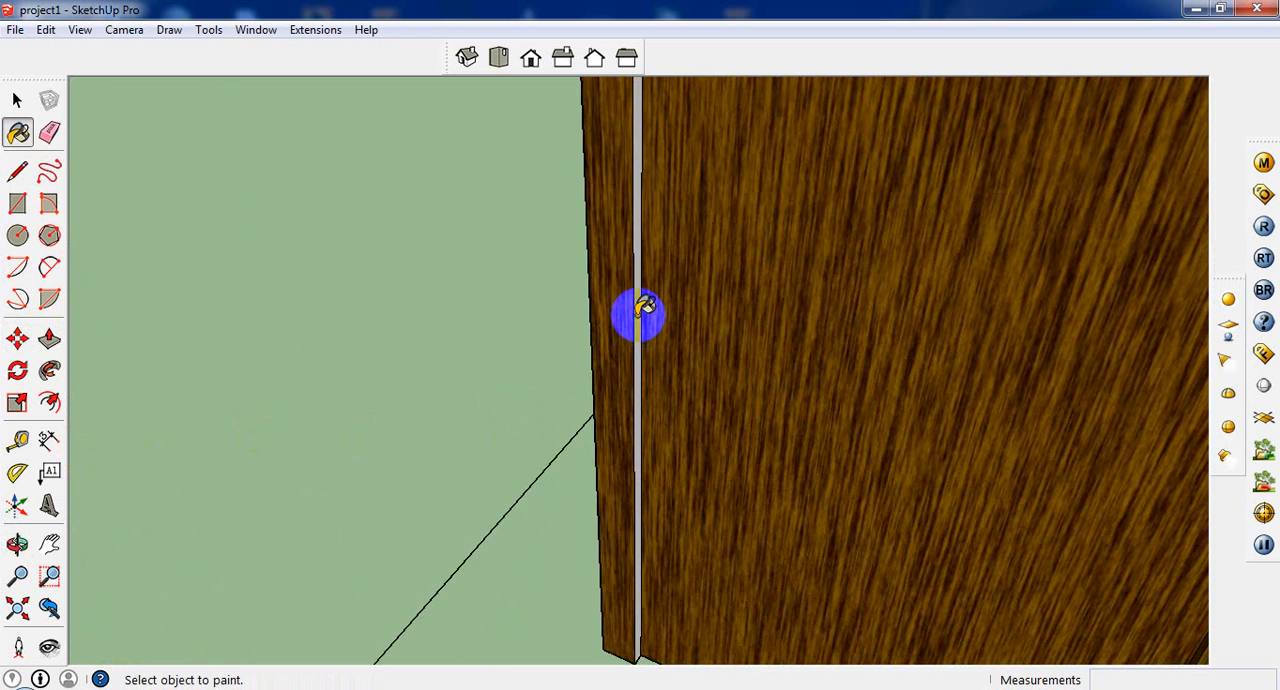
{"action": "scroll", "coordinate": [641, 312], "scroll_direction": "down", "scroll_amount": 6}
{"action": "middle_click_drag", "start_coordinate": [651, 423], "coordinate": [780, 490]}
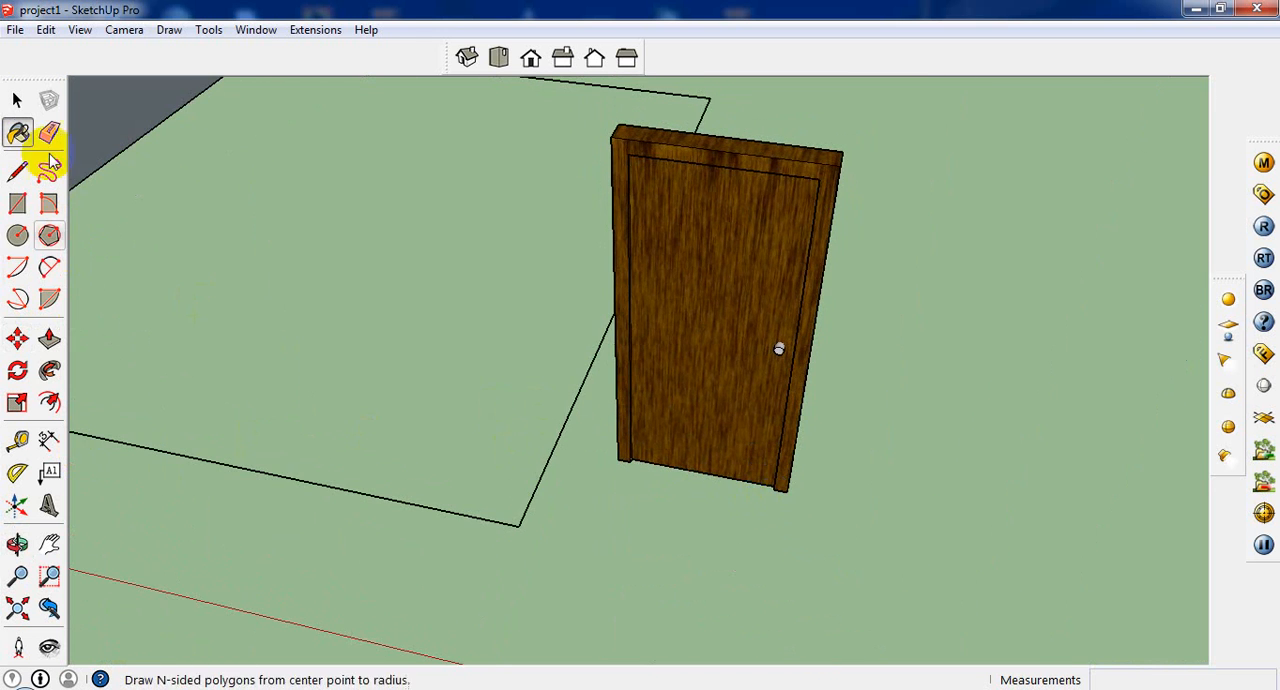
Step: Select the whole door with its frame and knob and make it a component named "door"
{"action": "left_click", "coordinate": [17, 100]}
{"action": "middle_click_drag", "start_coordinate": [900, 445], "coordinate": [904, 213]}
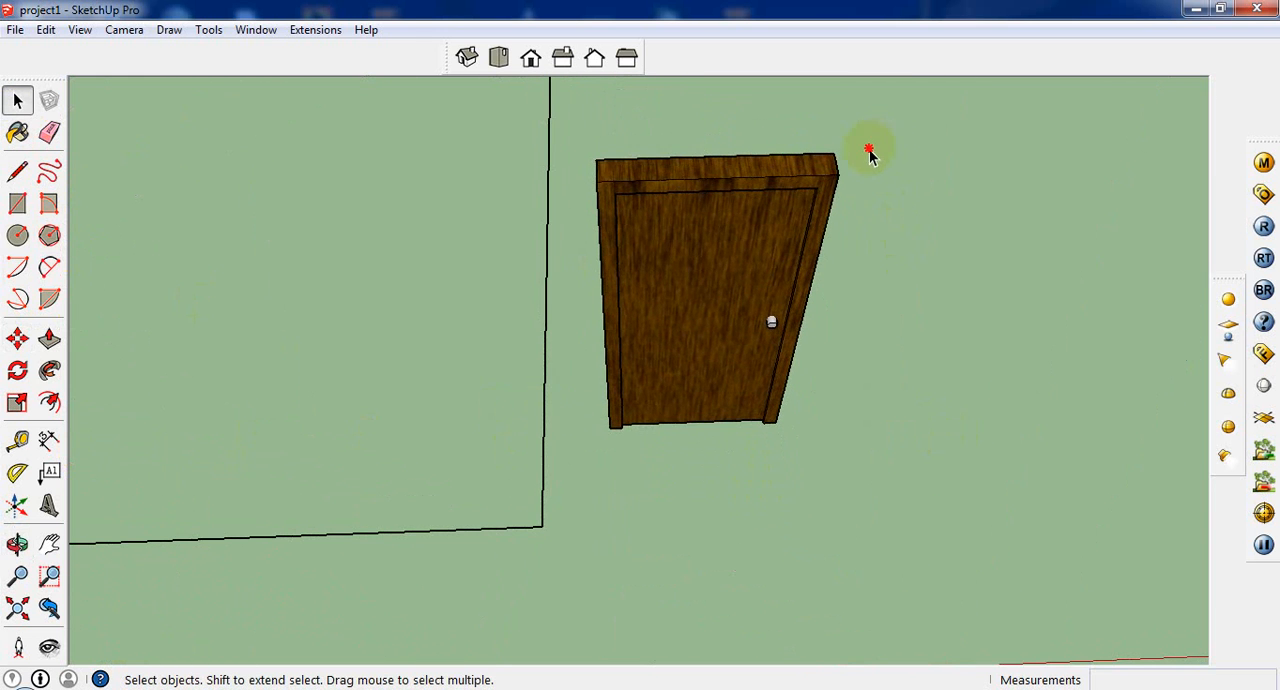
{"action": "left_click_drag", "start_coordinate": [866, 110], "coordinate": [585, 479]}
{"action": "scroll", "coordinate": [586, 479], "scroll_direction": "up", "scroll_amount": 1}
{"action": "scroll", "coordinate": [682, 388], "scroll_direction": "down", "scroll_amount": 1}
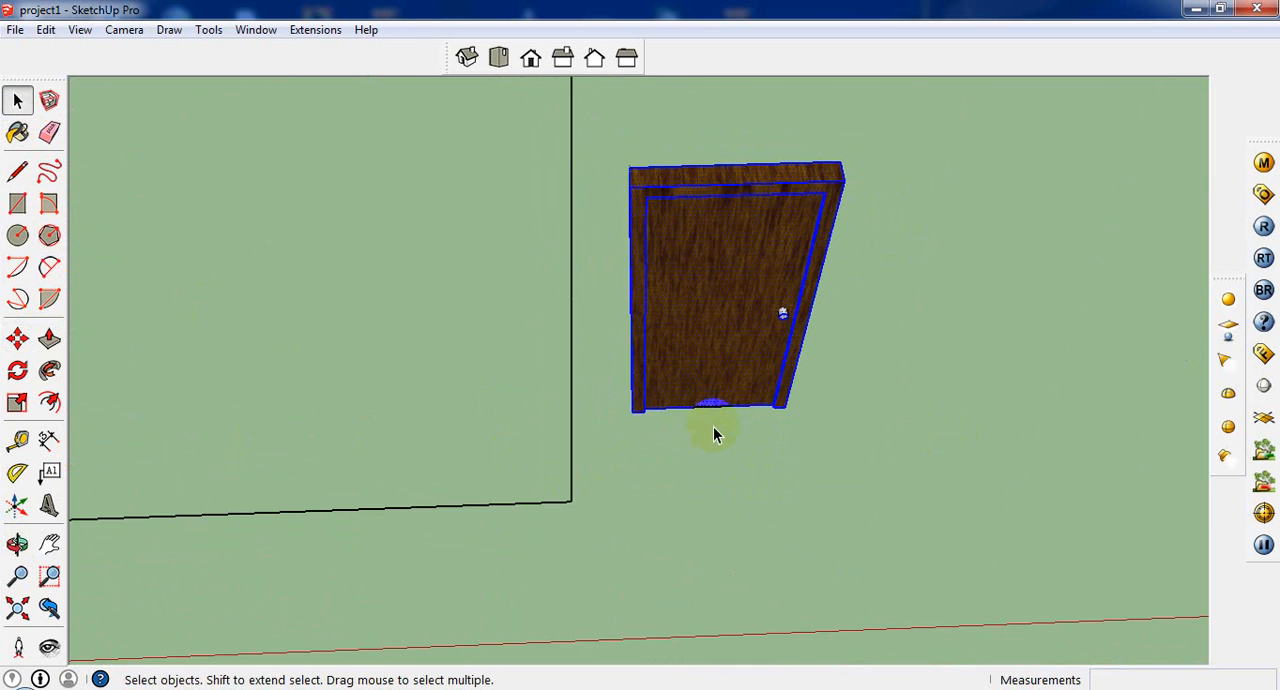
{"action": "scroll", "coordinate": [766, 340], "scroll_direction": "up", "scroll_amount": 8}
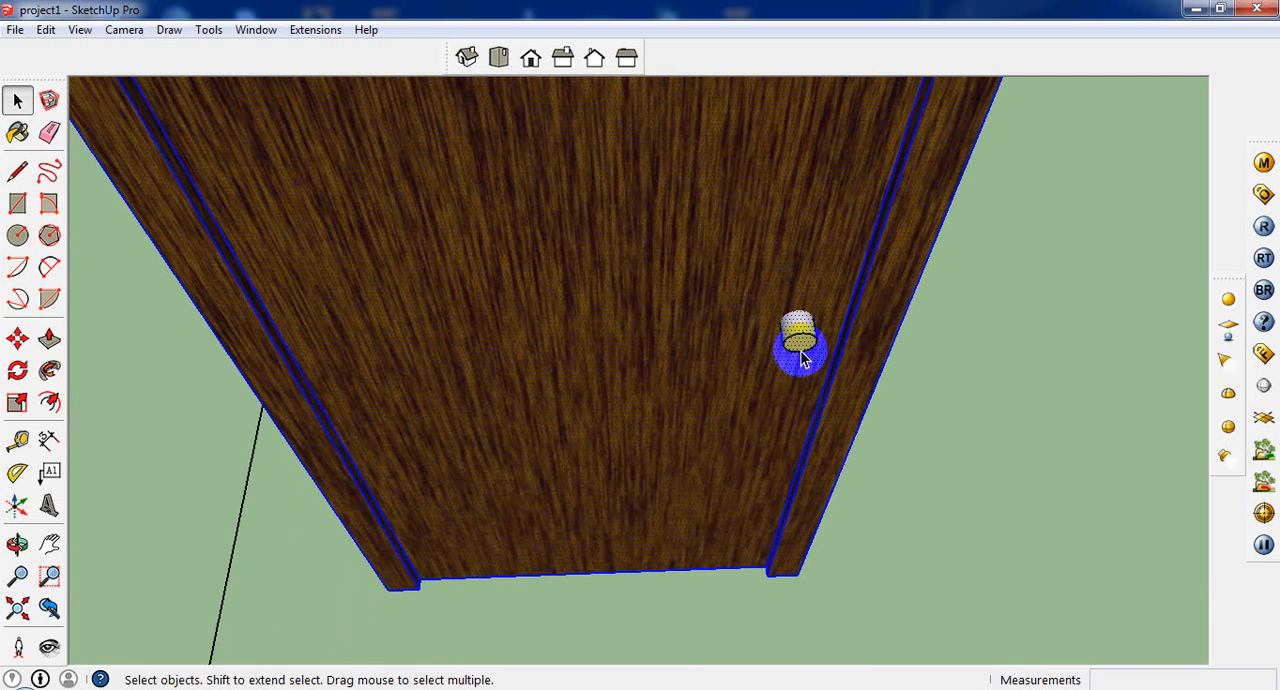
{"action": "scroll", "coordinate": [797, 345], "scroll_direction": "down", "scroll_amount": 6}
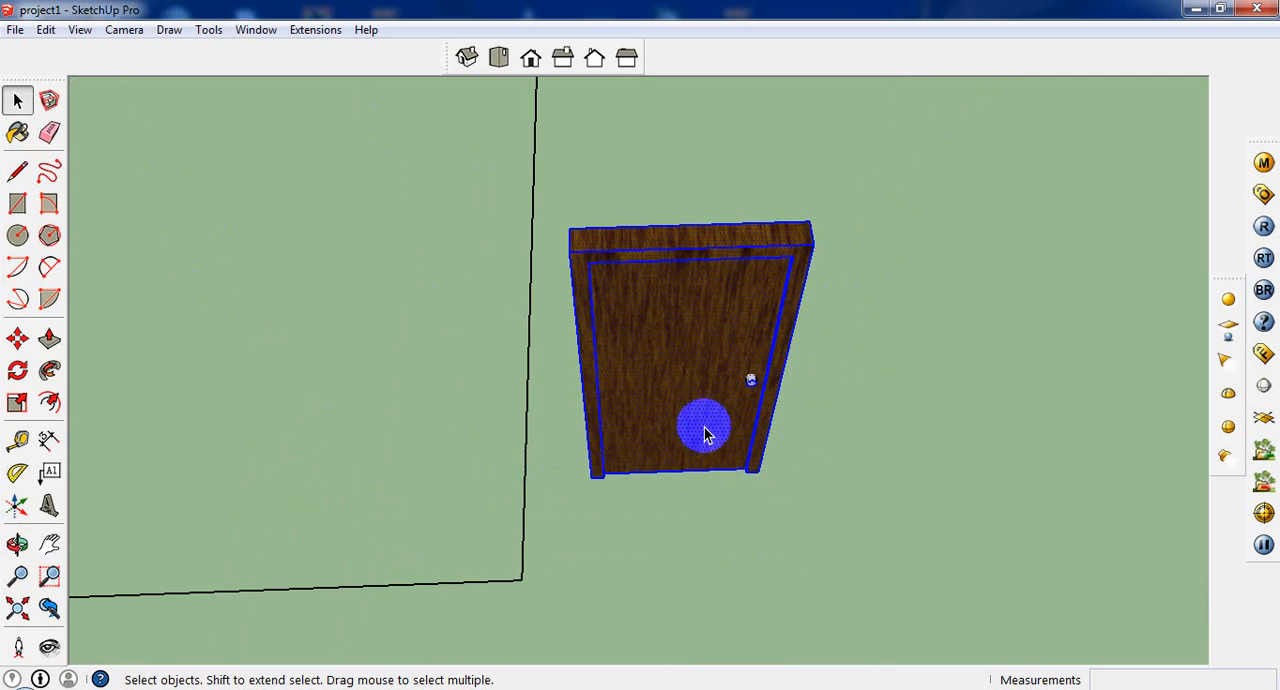
{"action": "right_click", "coordinate": [693, 318]}
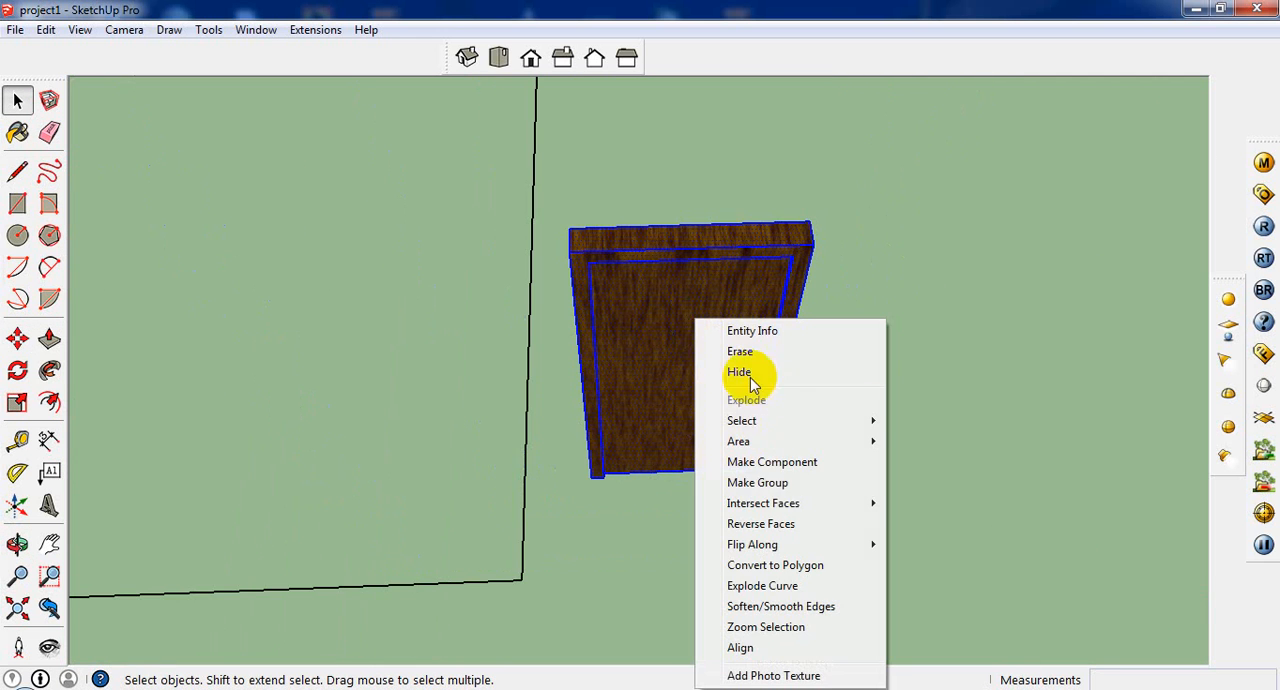
{"action": "left_click", "coordinate": [789, 469]}
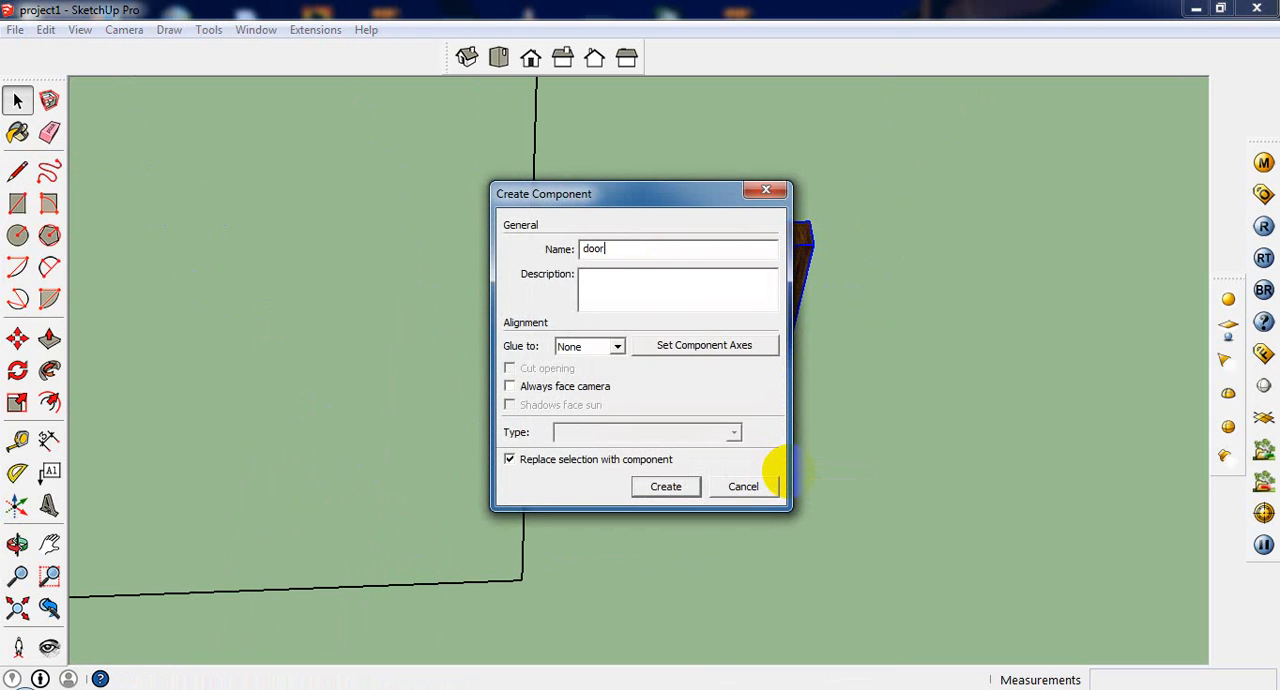
{"action": "left_click", "coordinate": [692, 487]}
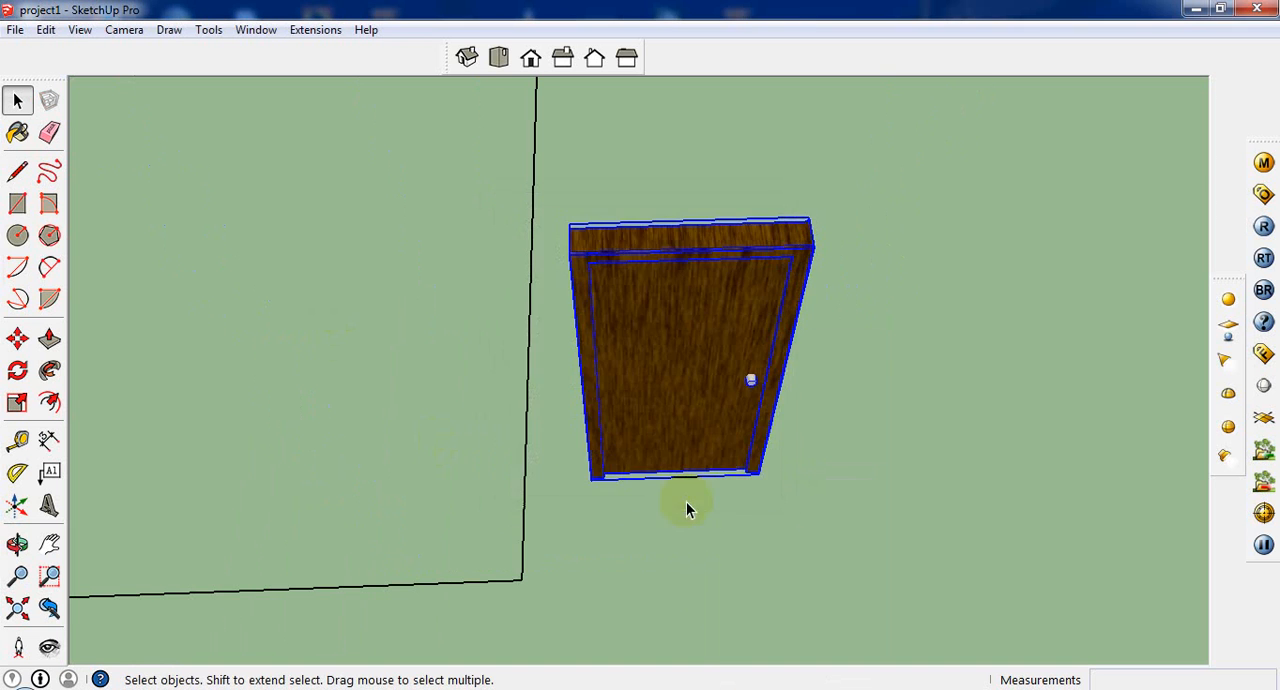
Step: Move the door component by its lower frame corner into the main doorway of the long wall, flush with the opening's base corner
{"action": "scroll", "coordinate": [723, 607], "scroll_direction": "down", "scroll_amount": 5}
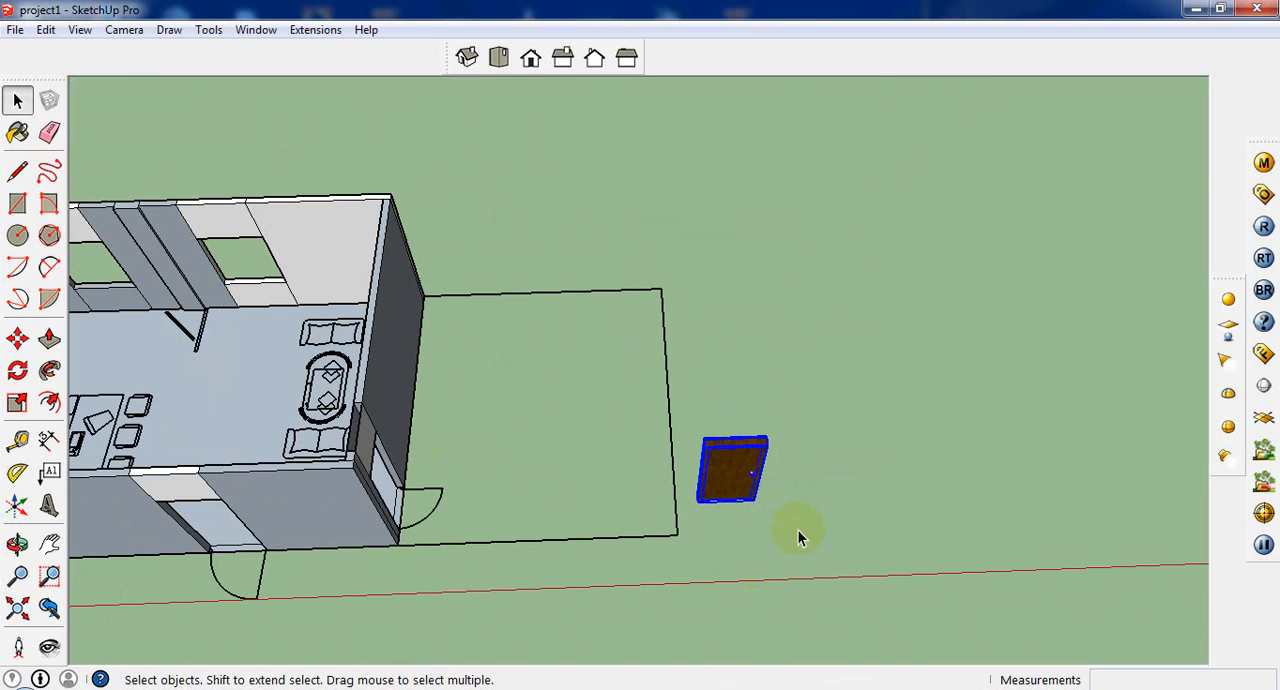
{"action": "left_click", "coordinate": [17, 338]}
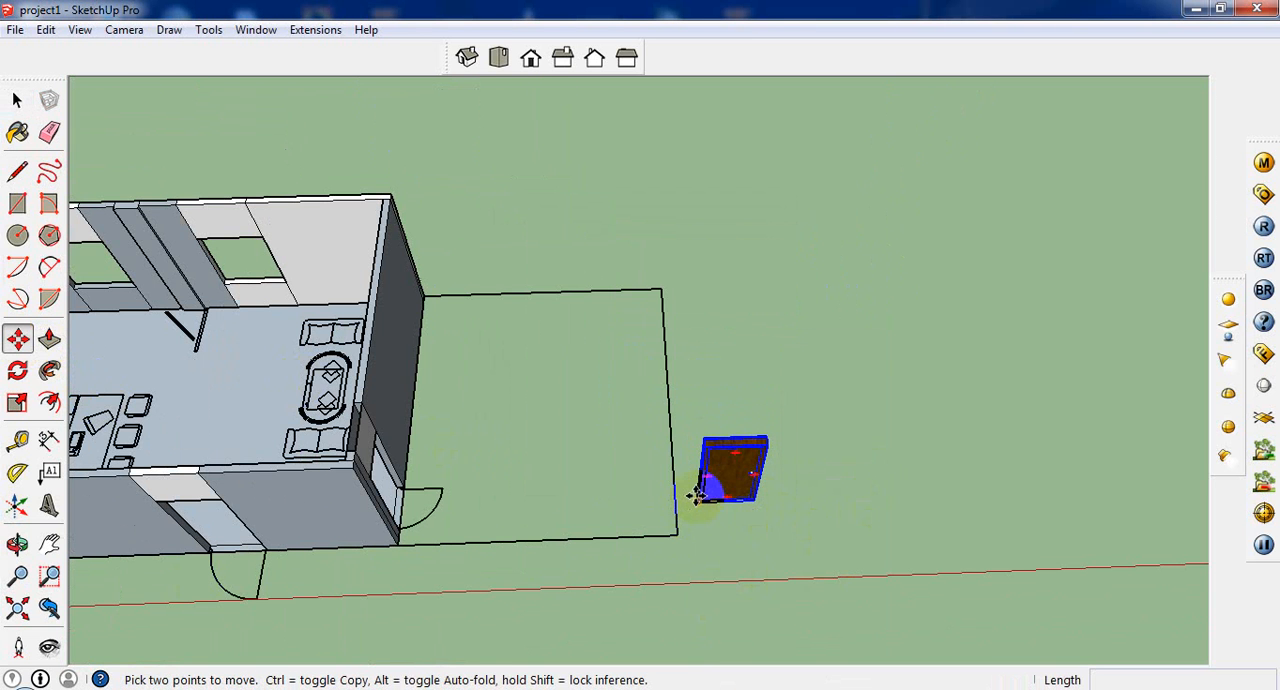
{"action": "left_click", "coordinate": [695, 503]}
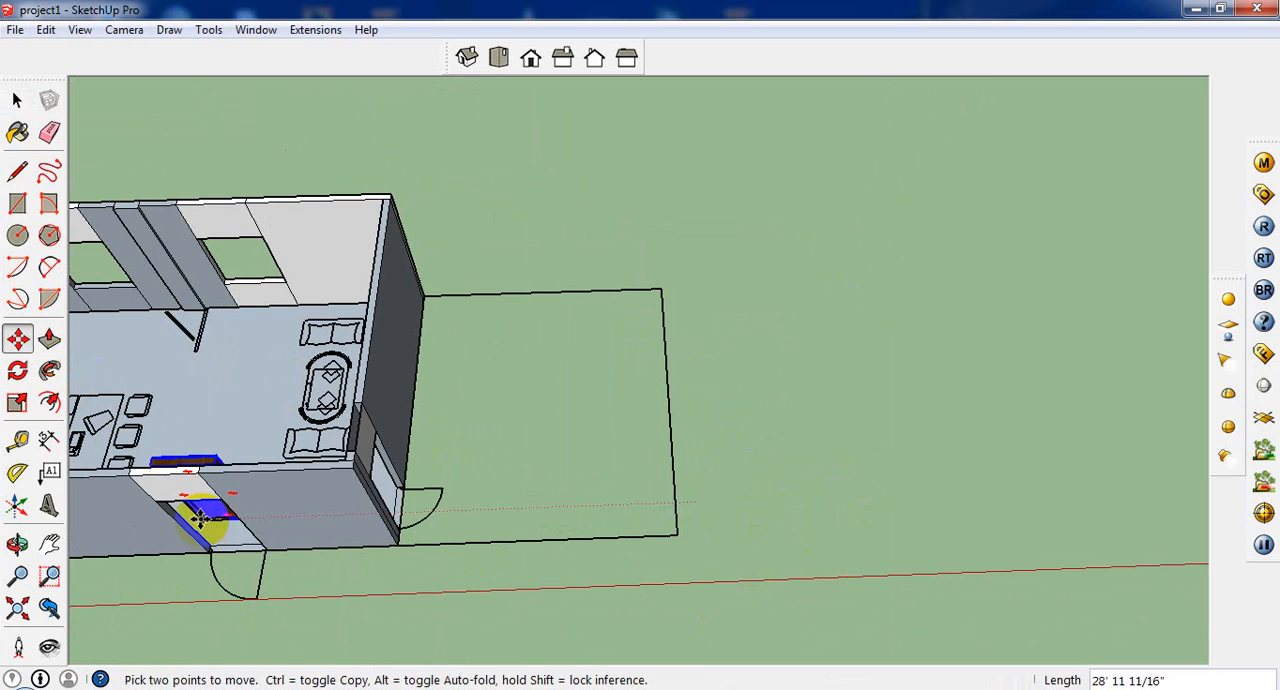
{"action": "left_click", "coordinate": [207, 548]}
{"action": "scroll", "coordinate": [190, 545], "scroll_direction": "up", "scroll_amount": 6}
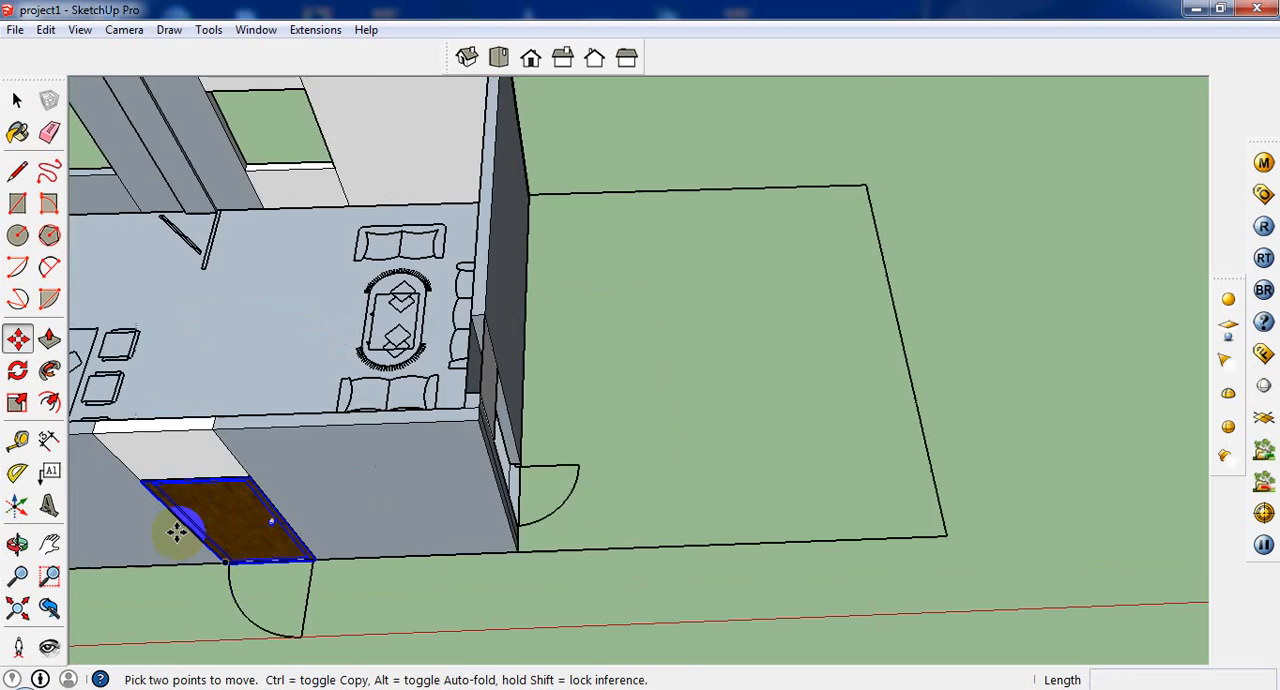
{"action": "middle_click_drag", "start_coordinate": [251, 569], "coordinate": [432, 392]}
{"action": "scroll", "coordinate": [443, 414], "scroll_direction": "down", "scroll_amount": 5}
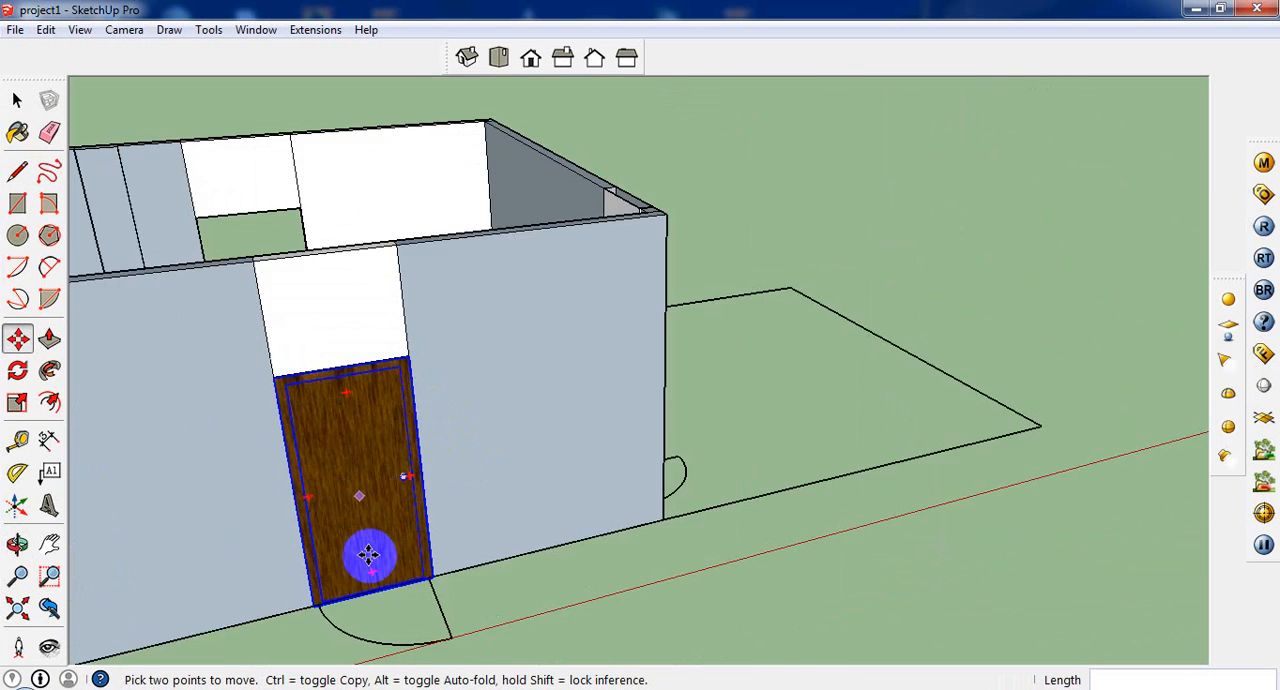
{"action": "scroll", "coordinate": [355, 560], "scroll_direction": "up", "scroll_amount": 6}
{"action": "middle_click_drag", "start_coordinate": [275, 655], "coordinate": [340, 482]}
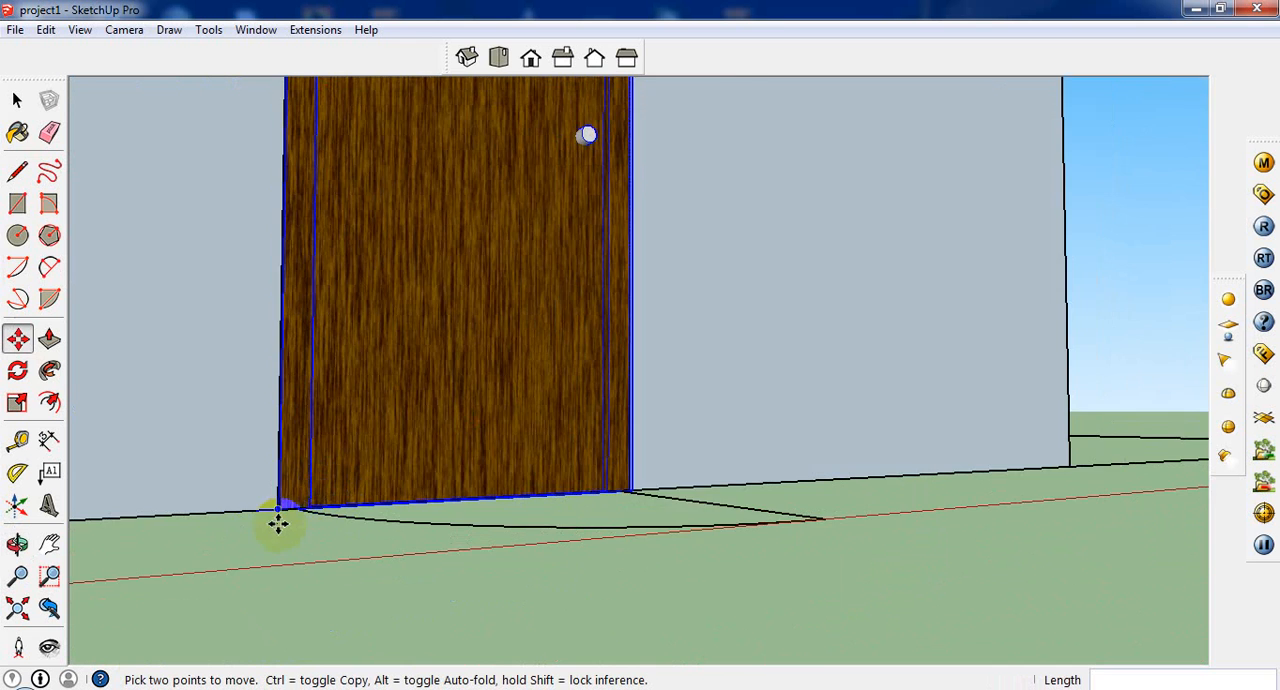
{"action": "scroll", "coordinate": [277, 521], "scroll_direction": "up", "scroll_amount": 2}
{"action": "left_click", "coordinate": [271, 500]}
{"action": "left_click", "coordinate": [271, 492]}
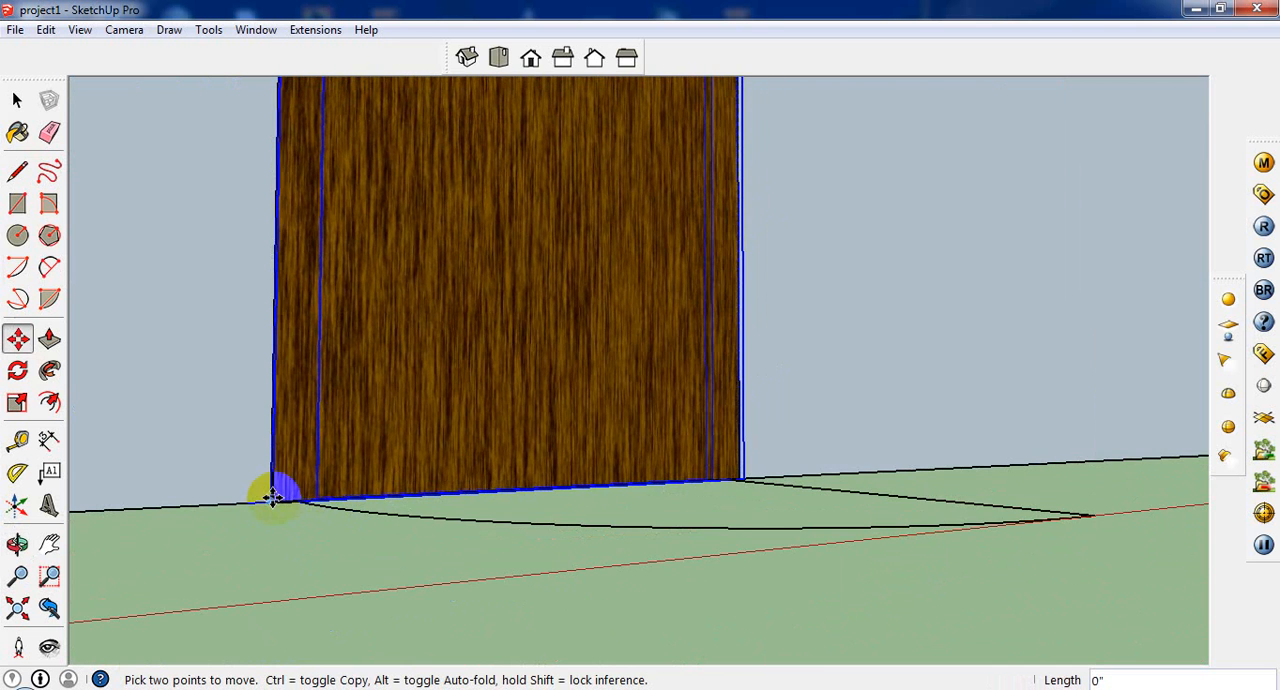
{"action": "scroll", "coordinate": [408, 490], "scroll_direction": "down", "scroll_amount": 2}
{"action": "scroll", "coordinate": [600, 481], "scroll_direction": "down", "scroll_amount": 5}
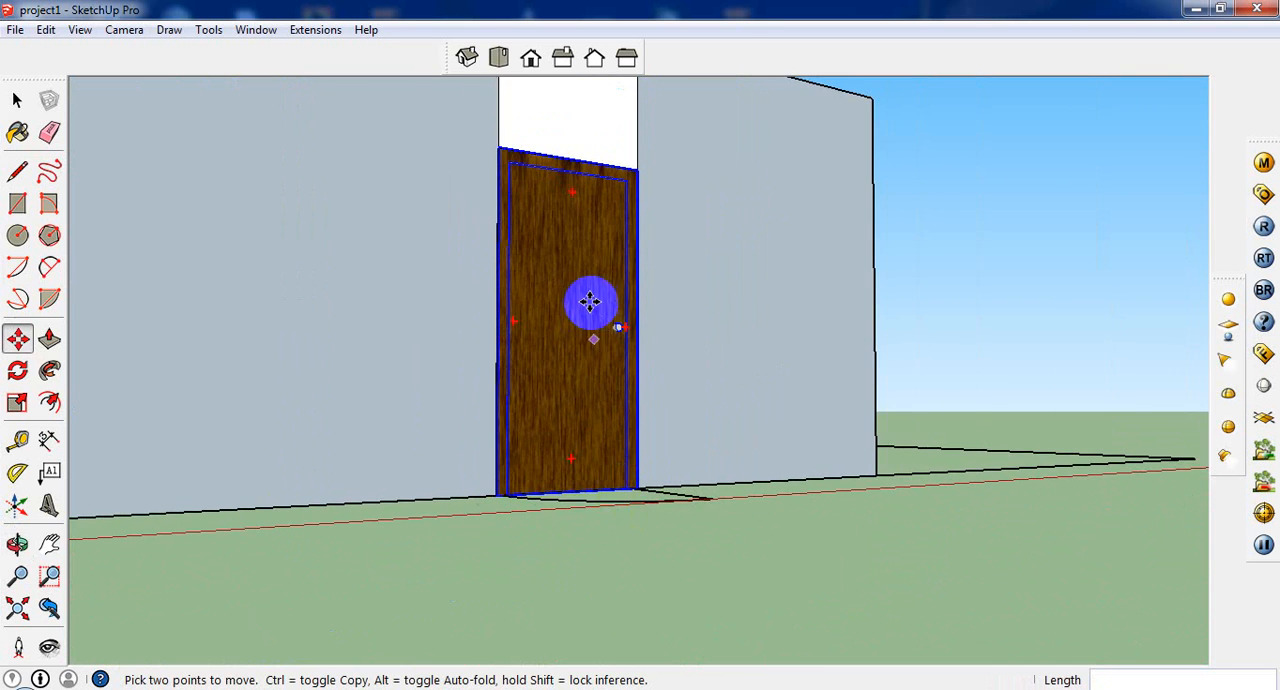
Step: Copy the door component to just outside the building's corner and rotate the copy 90 degrees
{"action": "middle_click_drag", "start_coordinate": [595, 540], "coordinate": [536, 548]}
{"action": "left_click", "coordinate": [541, 565]}
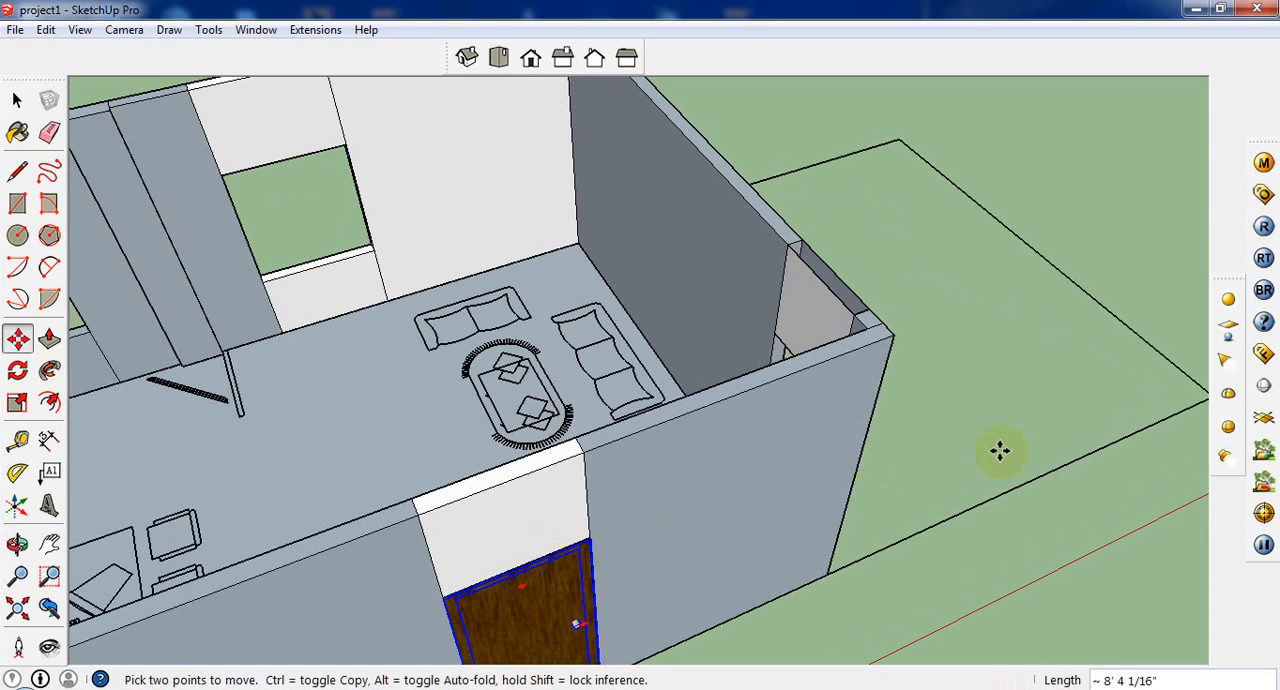
{"action": "key", "text": "ctrl"}
{"action": "left_click", "coordinate": [963, 388]}
{"action": "key", "text": "q"}
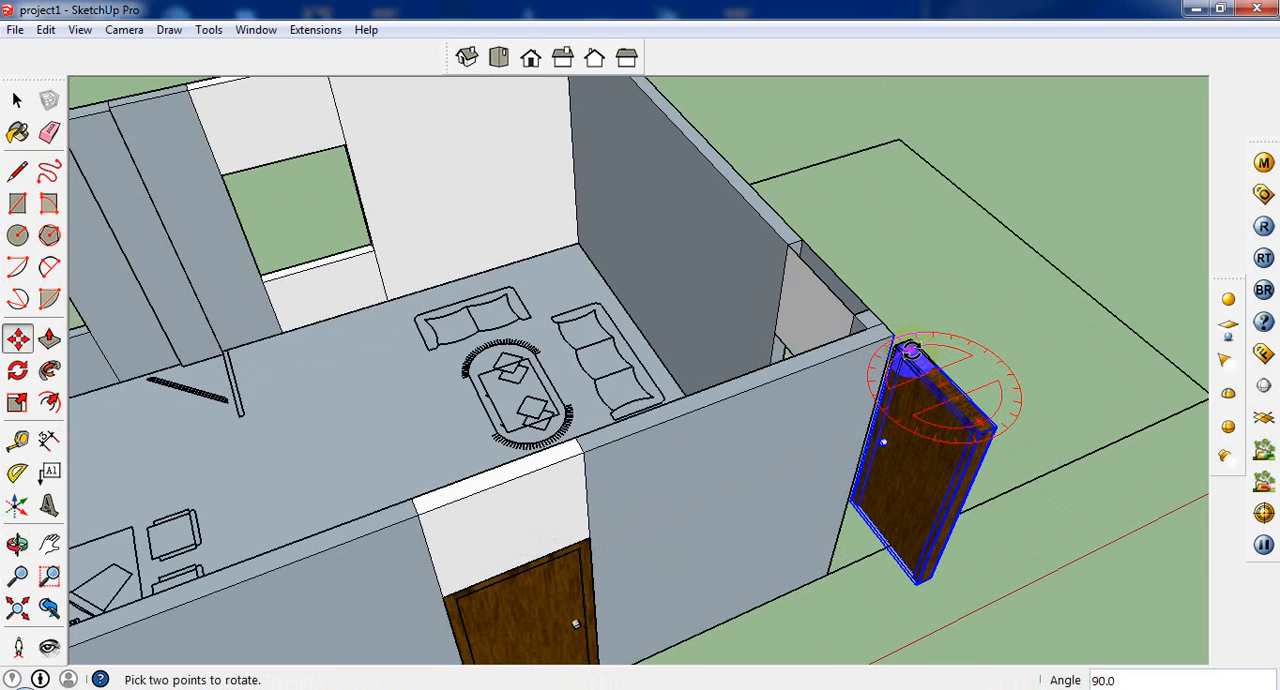
{"action": "left_click", "coordinate": [911, 350]}
Step: Move the rotated door copy by its bottom corner into the doorway at the end wall's corner near the sofas
{"action": "scroll", "coordinate": [953, 477], "scroll_direction": "up", "scroll_amount": 2}
{"action": "middle_click_drag", "start_coordinate": [950, 560], "coordinate": [903, 611]}
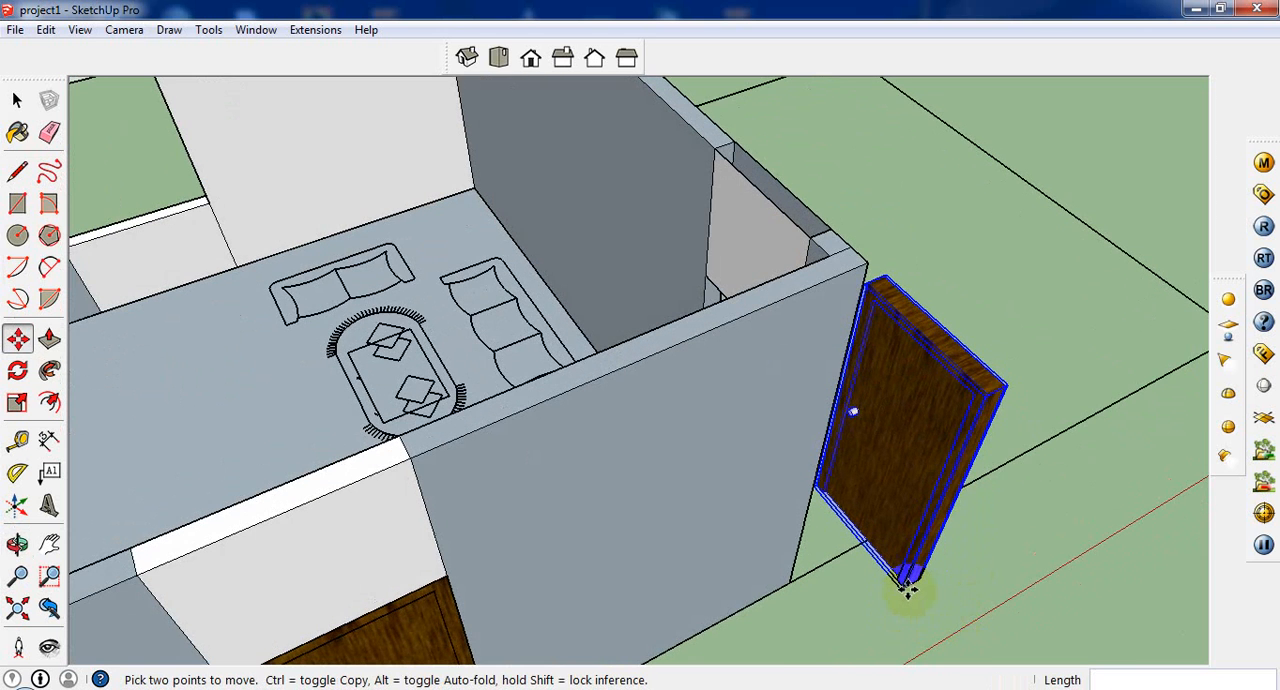
{"action": "left_click", "coordinate": [909, 588]}
{"action": "middle_click_drag", "start_coordinate": [784, 461], "coordinate": [743, 366]}
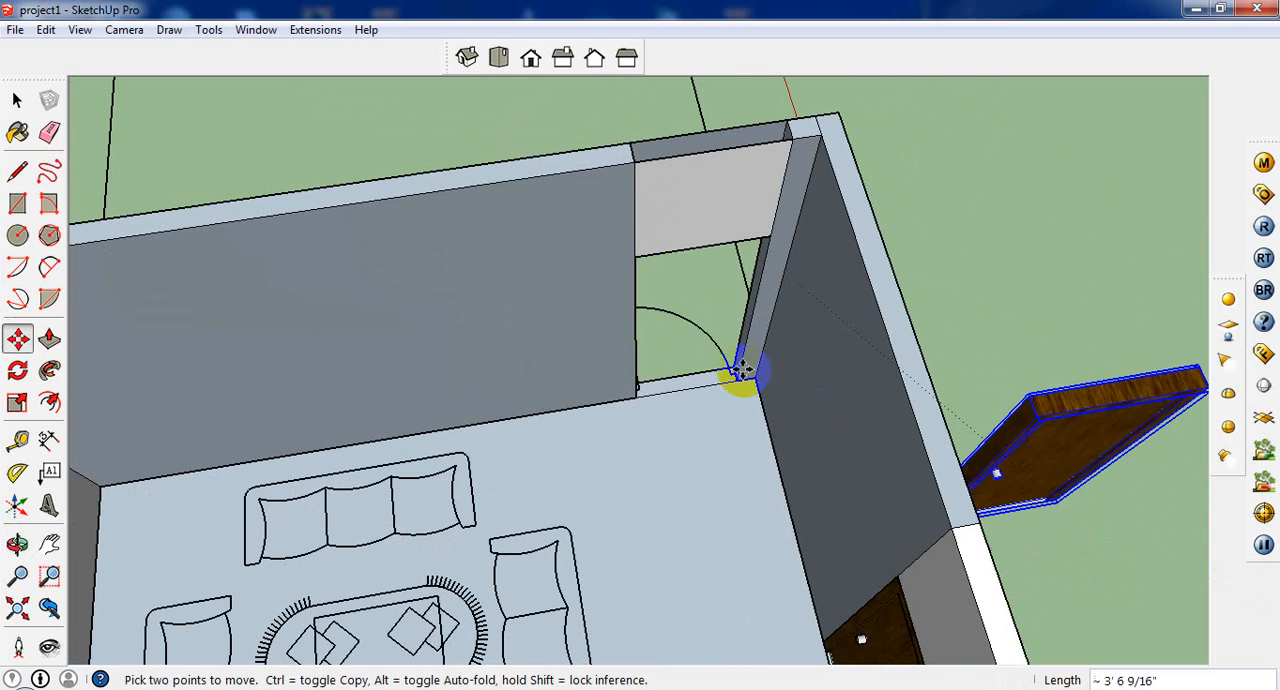
{"action": "scroll", "coordinate": [729, 375], "scroll_direction": "up", "scroll_amount": 2}
{"action": "left_click", "coordinate": [729, 380]}
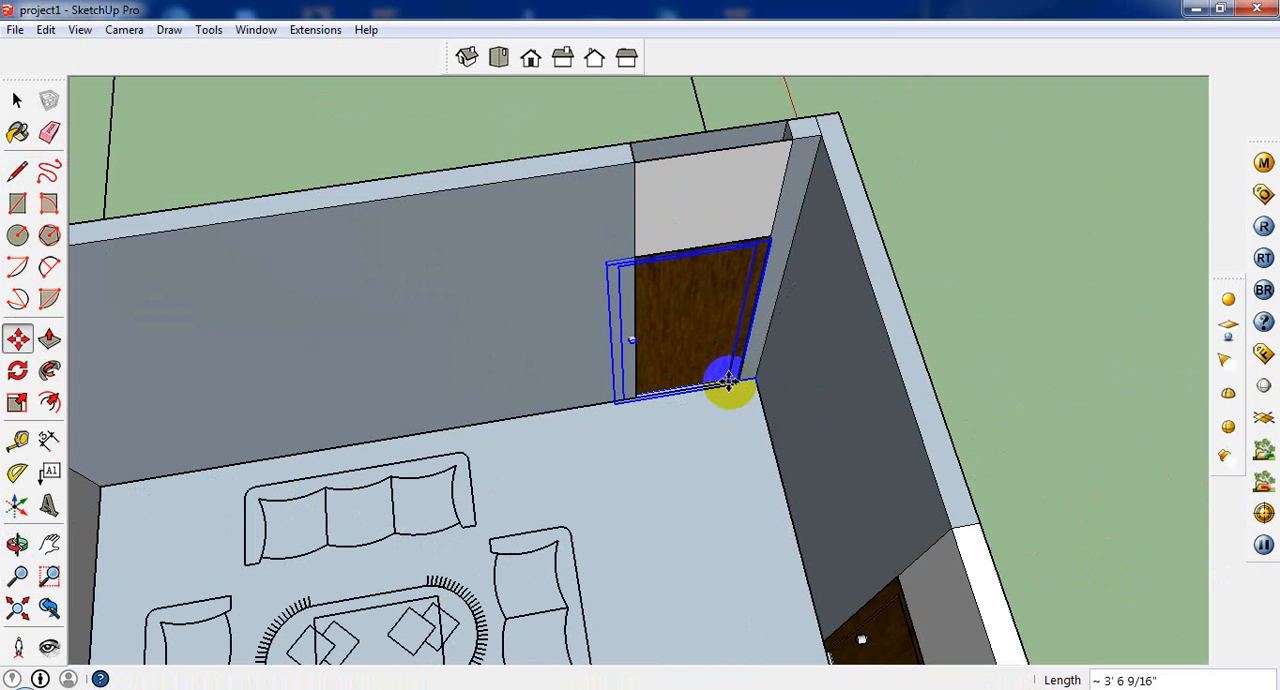
Step: Scale the end-wall door's width down on its knob side so that it fits the doorway
{"action": "left_click", "coordinate": [17, 402]}
{"action": "mouse_move", "coordinate": [567, 362]}
{"action": "middle_mouse_down"}
{"action": "mouse_move", "coordinate": [709, 381]}
{"action": "mouse_move", "coordinate": [574, 358]}
{"action": "middle_mouse_up"}
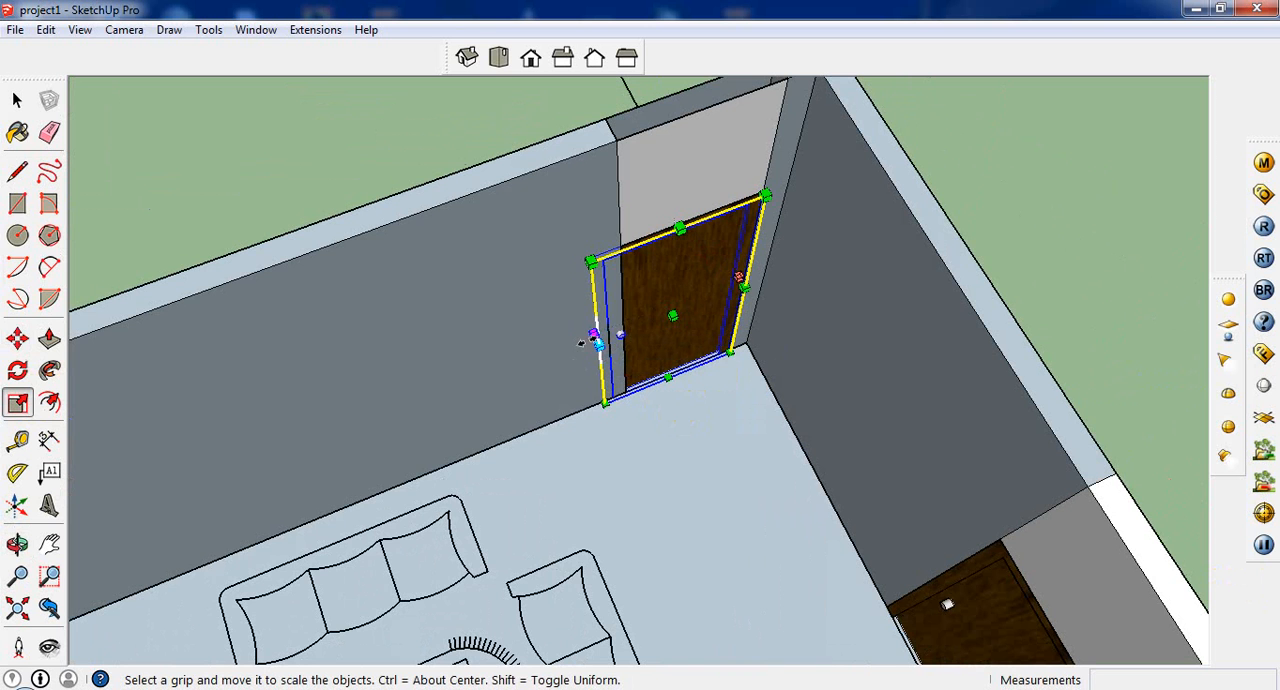
{"action": "left_click_drag", "start_coordinate": [592, 339], "coordinate": [634, 328]}
{"action": "scroll", "coordinate": [675, 329], "scroll_direction": "down", "scroll_amount": 1}
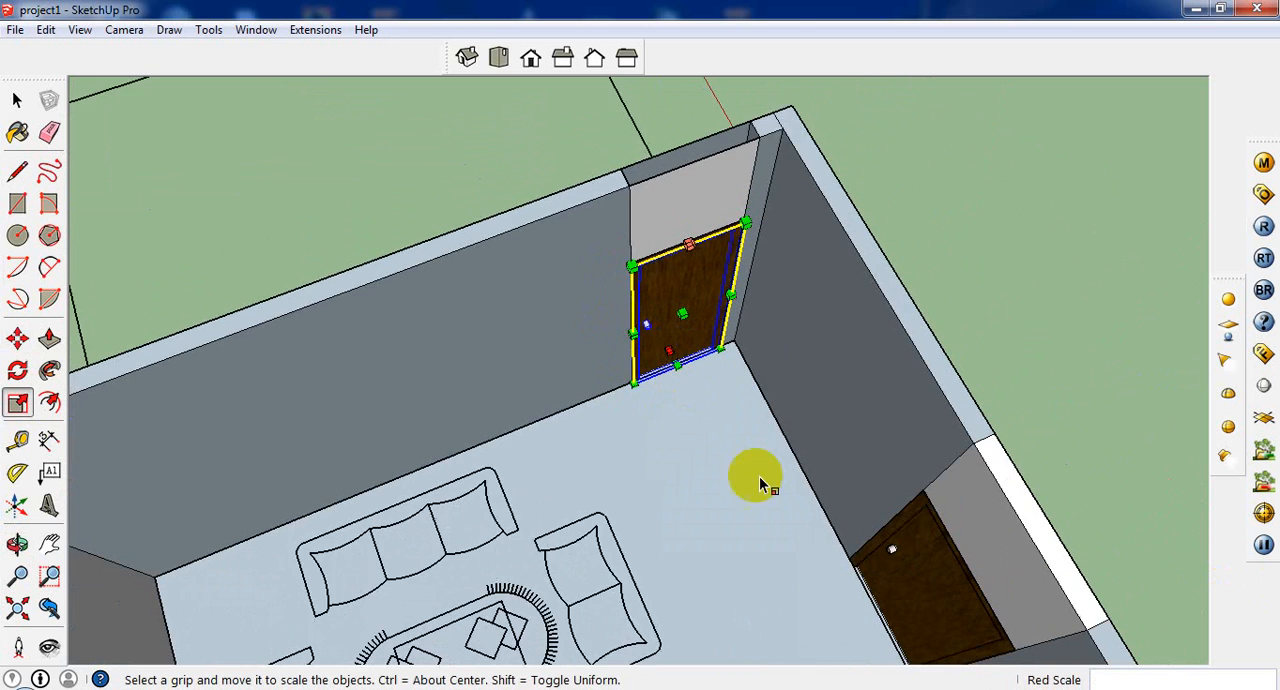
{"action": "middle_click_drag", "start_coordinate": [759, 476], "coordinate": [640, 420]}
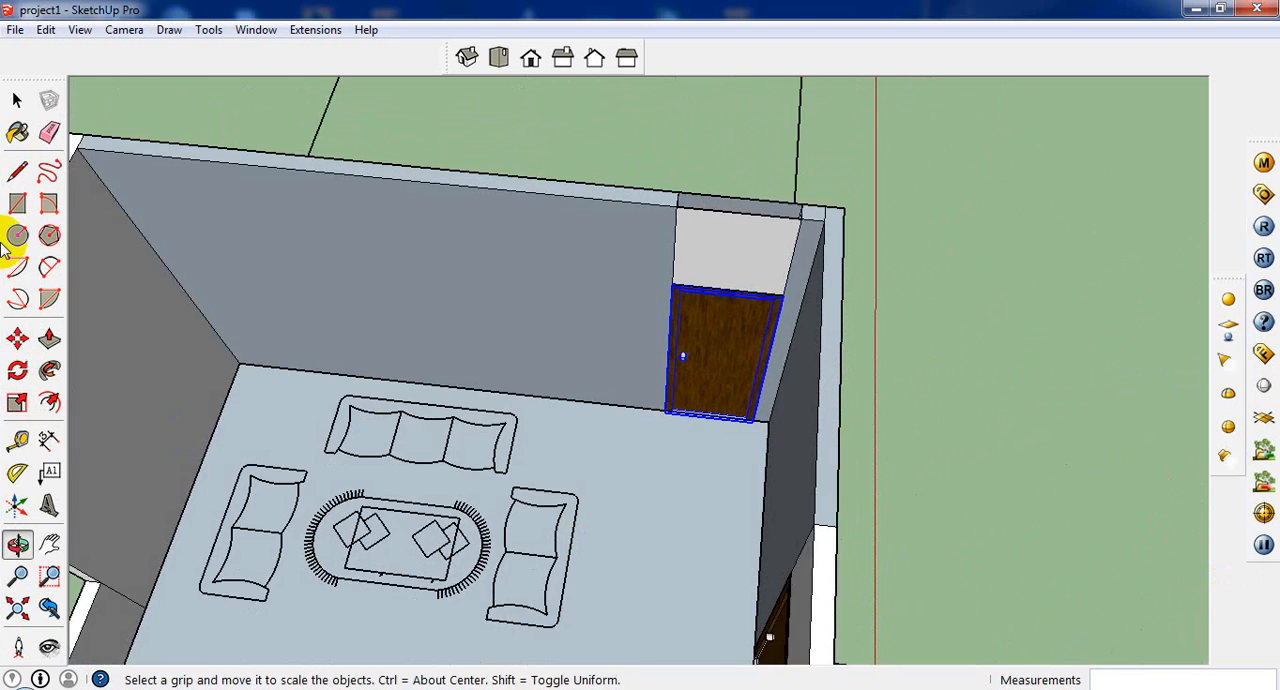
Step: Copy the scaled door from its bottom corner to the base of the doorway in the opposite end wall, behind the desk
{"action": "left_click", "coordinate": [17, 100]}
{"action": "scroll", "coordinate": [781, 366], "scroll_direction": "down", "scroll_amount": 10}
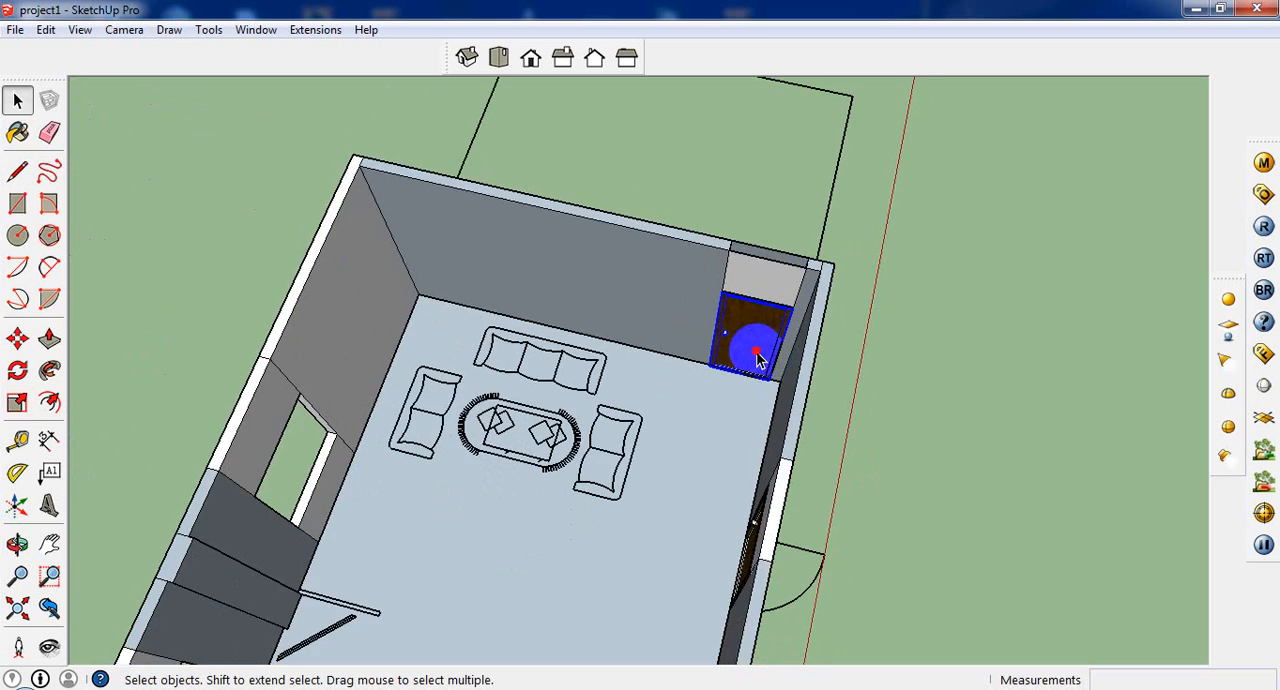
{"action": "scroll", "coordinate": [638, 585], "scroll_direction": "up", "scroll_amount": 3}
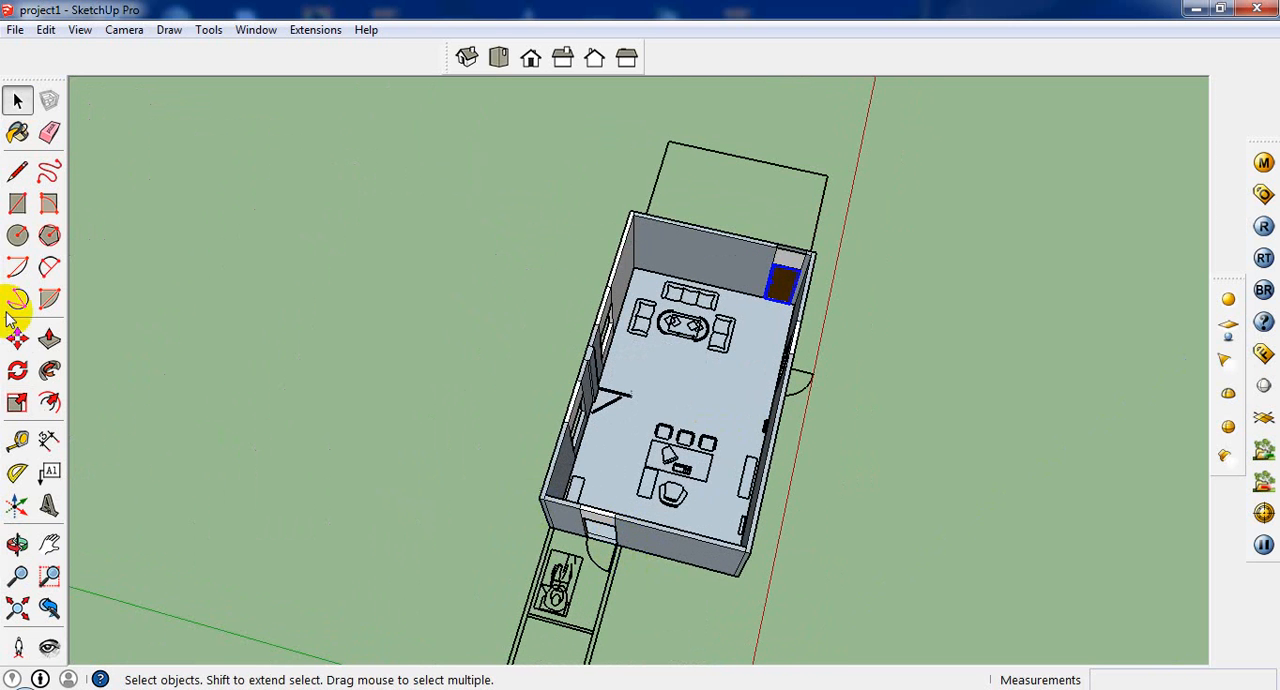
{"action": "left_click", "coordinate": [17, 339]}
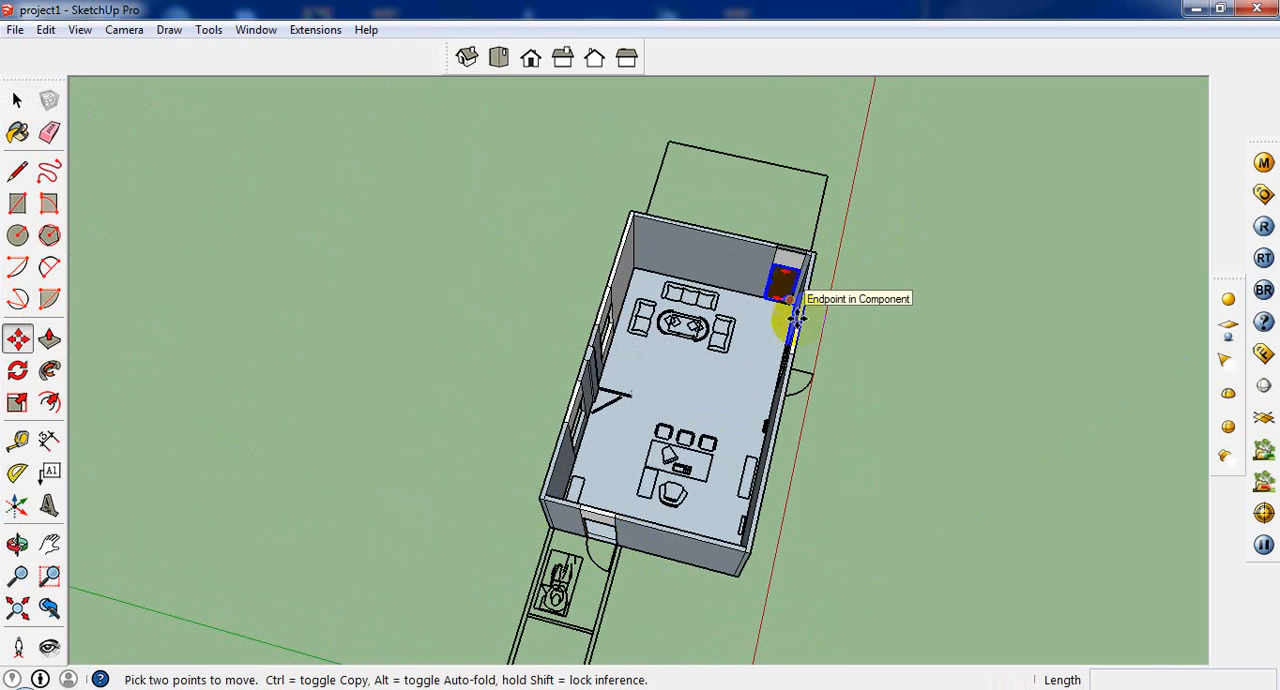
{"action": "scroll", "coordinate": [788, 300], "scroll_direction": "up", "scroll_amount": 4}
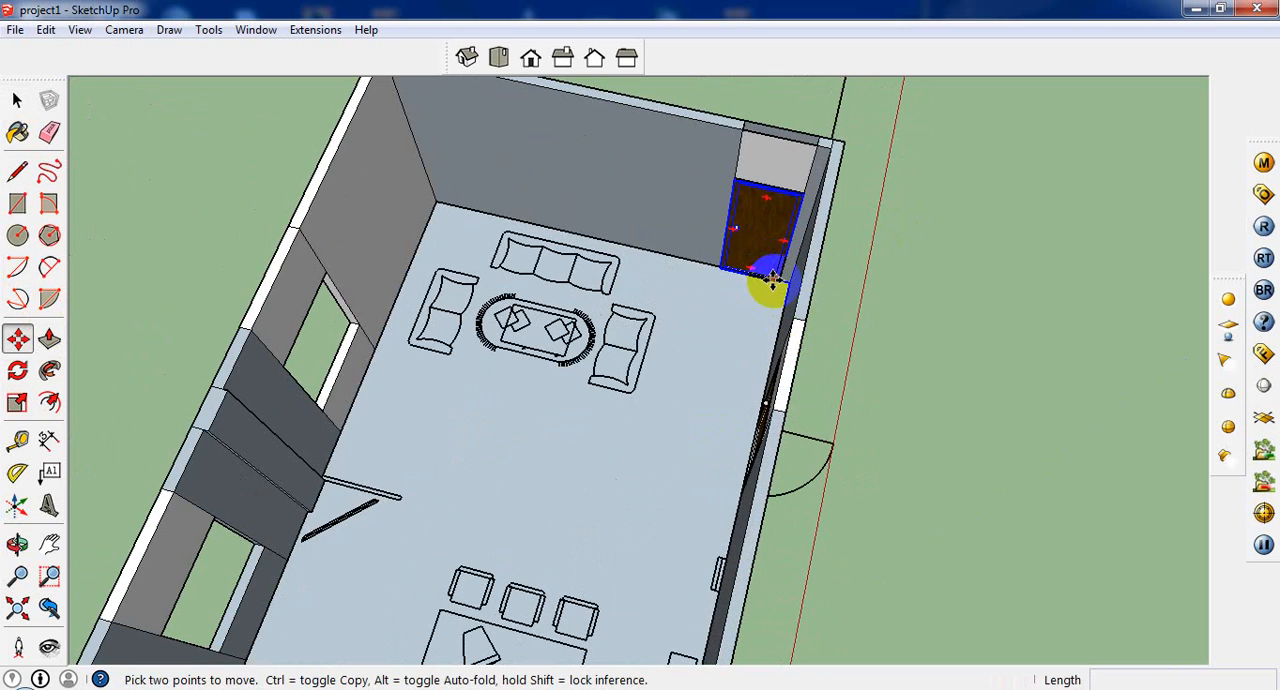
{"action": "left_click", "coordinate": [772, 282]}
{"action": "key", "text": "ctrl"}
{"action": "scroll", "coordinate": [697, 351], "scroll_direction": "down", "scroll_amount": 3}
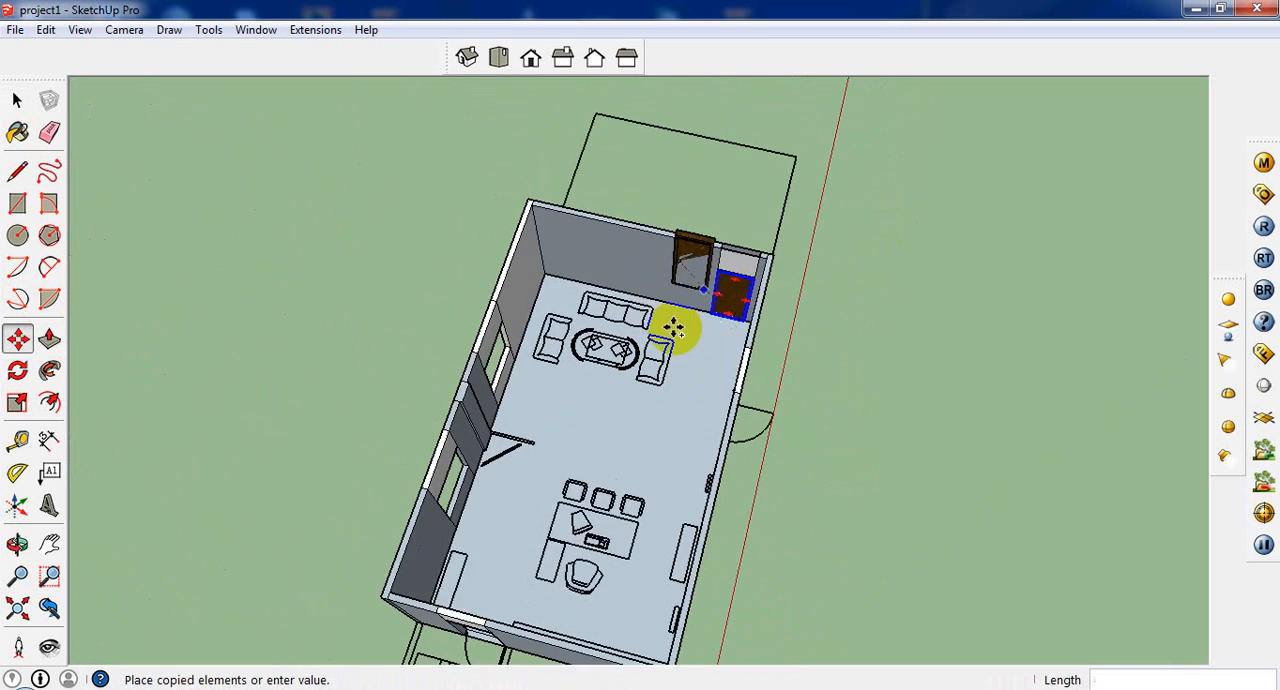
{"action": "middle_click_drag", "start_coordinate": [673, 327], "coordinate": [617, 560]}
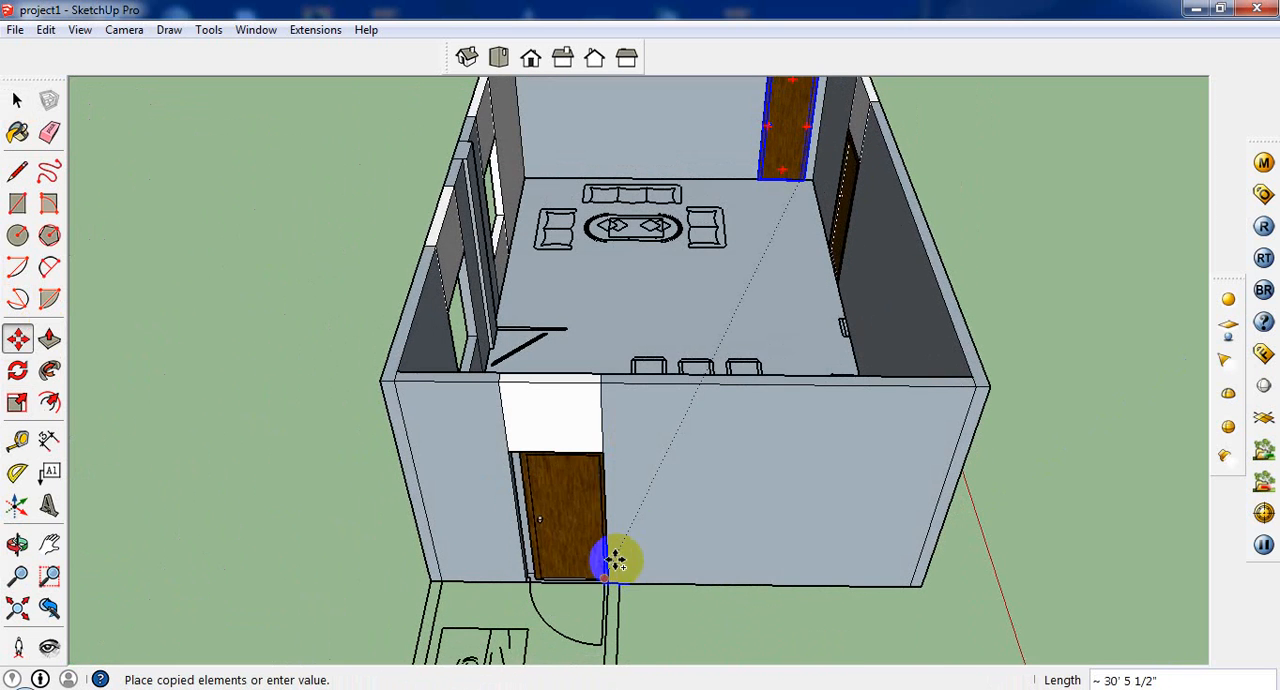
{"action": "left_click", "coordinate": [597, 578]}
Step: Scale the copied door's width on its knob side so that it fills the doorway in the end wall behind the desk
{"action": "scroll", "coordinate": [600, 575], "scroll_direction": "up", "scroll_amount": 6}
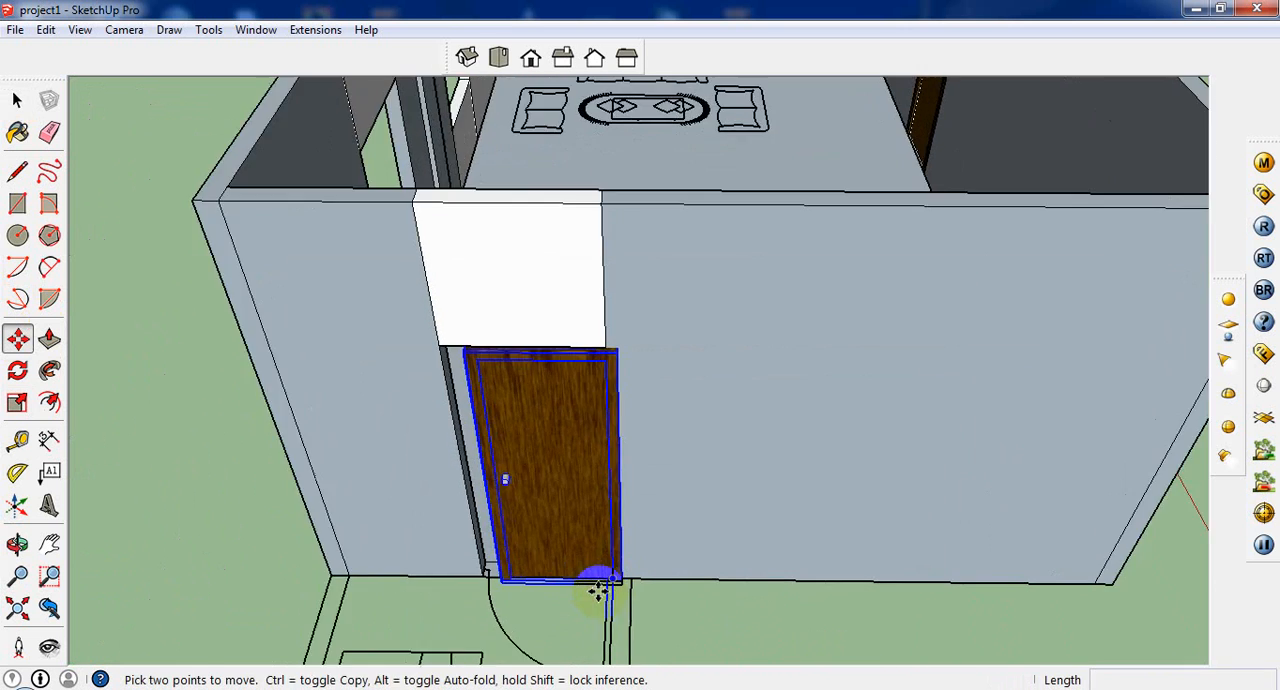
{"action": "left_click", "coordinate": [17, 401]}
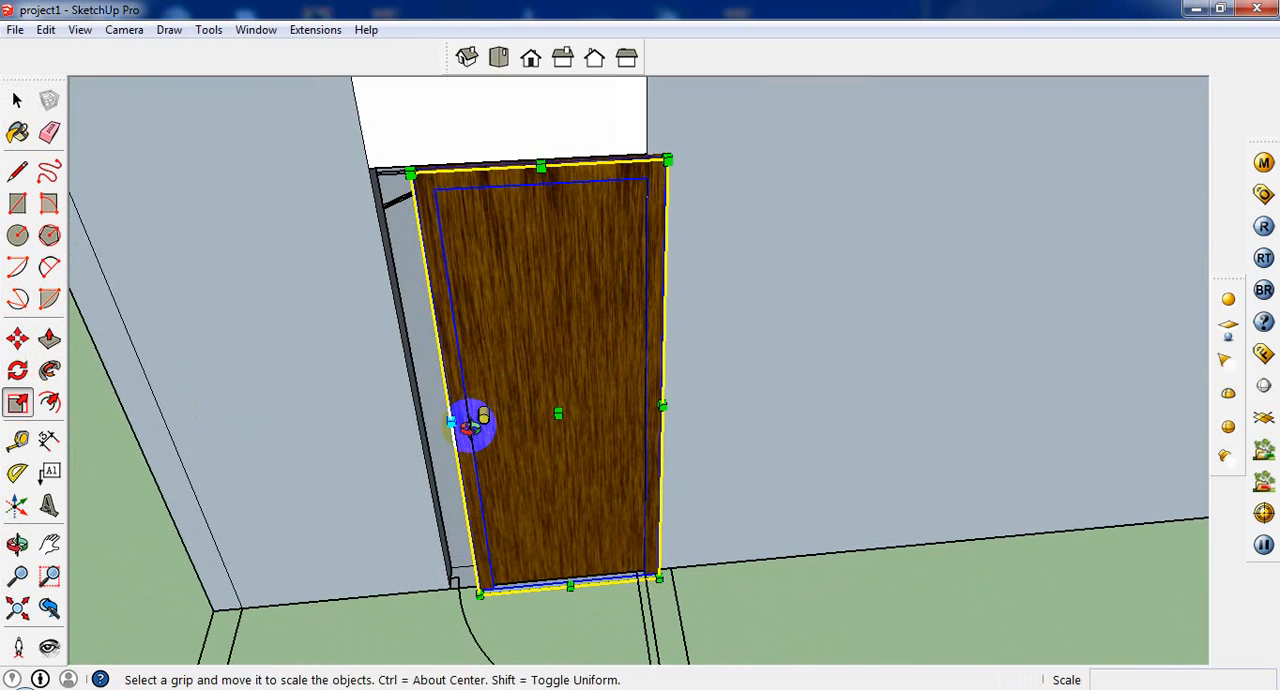
{"action": "middle_click_drag", "start_coordinate": [471, 421], "coordinate": [583, 430]}
{"action": "left_click_drag", "start_coordinate": [578, 410], "coordinate": [537, 402]}
Step: Rotate the long-wall door near the sofas half a turn about its centre so that its knob switches sides
{"action": "middle_click_drag", "start_coordinate": [600, 366], "coordinate": [1006, 568]}
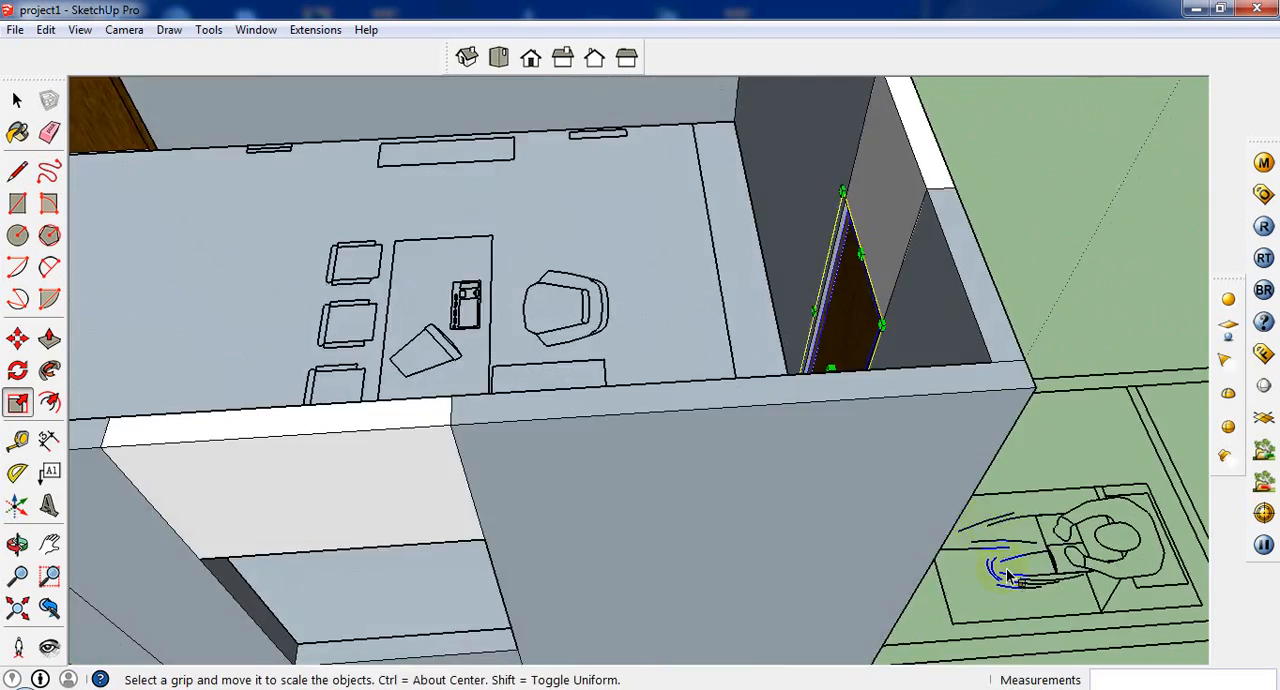
{"action": "scroll", "coordinate": [1006, 568], "scroll_direction": "down", "scroll_amount": 4}
{"action": "middle_click_drag", "start_coordinate": [574, 286], "coordinate": [629, 524]}
{"action": "scroll", "coordinate": [236, 322], "scroll_direction": "up", "scroll_amount": 1}
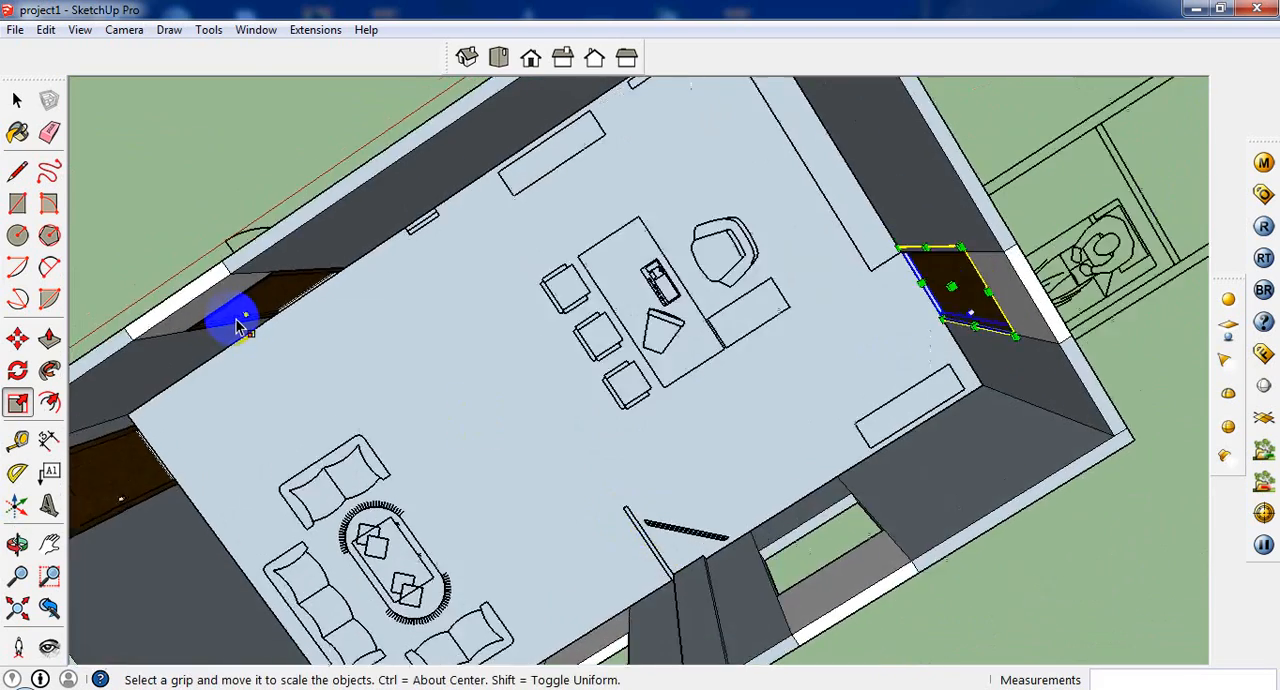
{"action": "middle_click_drag", "start_coordinate": [240, 325], "coordinate": [420, 318]}
{"action": "scroll", "coordinate": [420, 318], "scroll_direction": "down", "scroll_amount": 3}
{"action": "middle_click_drag", "start_coordinate": [457, 281], "coordinate": [428, 194]}
{"action": "scroll", "coordinate": [409, 237], "scroll_direction": "up", "scroll_amount": 8}
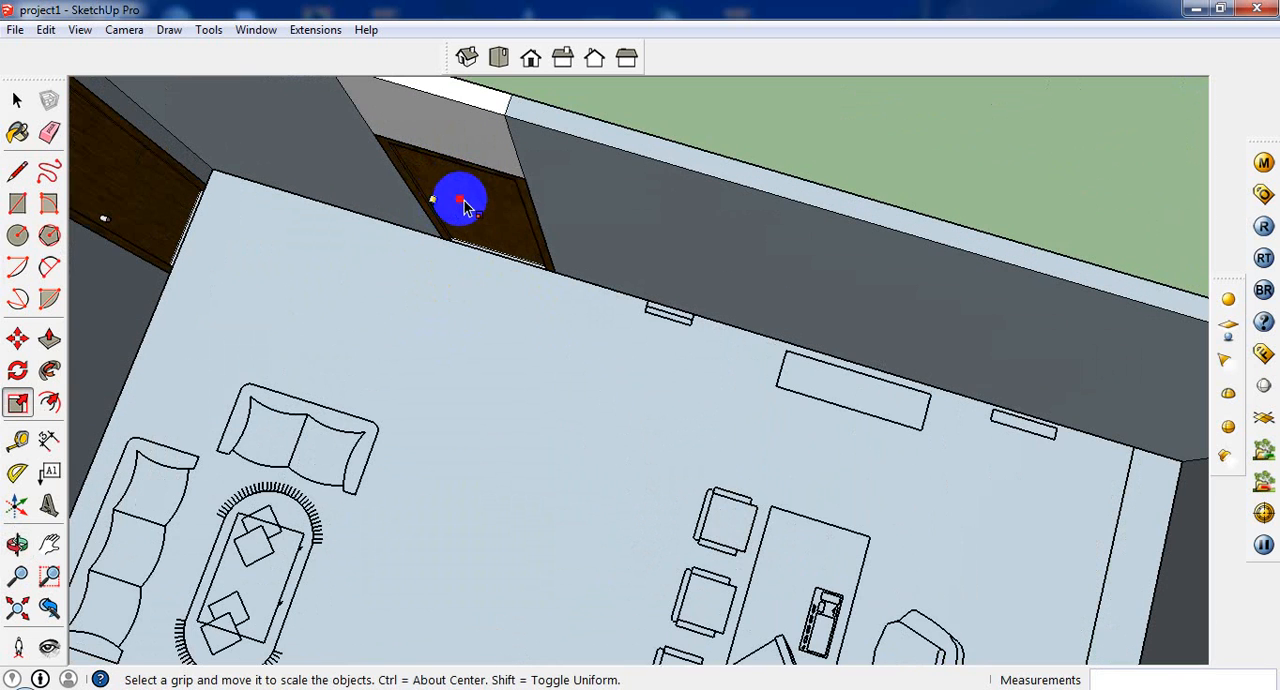
{"action": "key", "text": "space"}
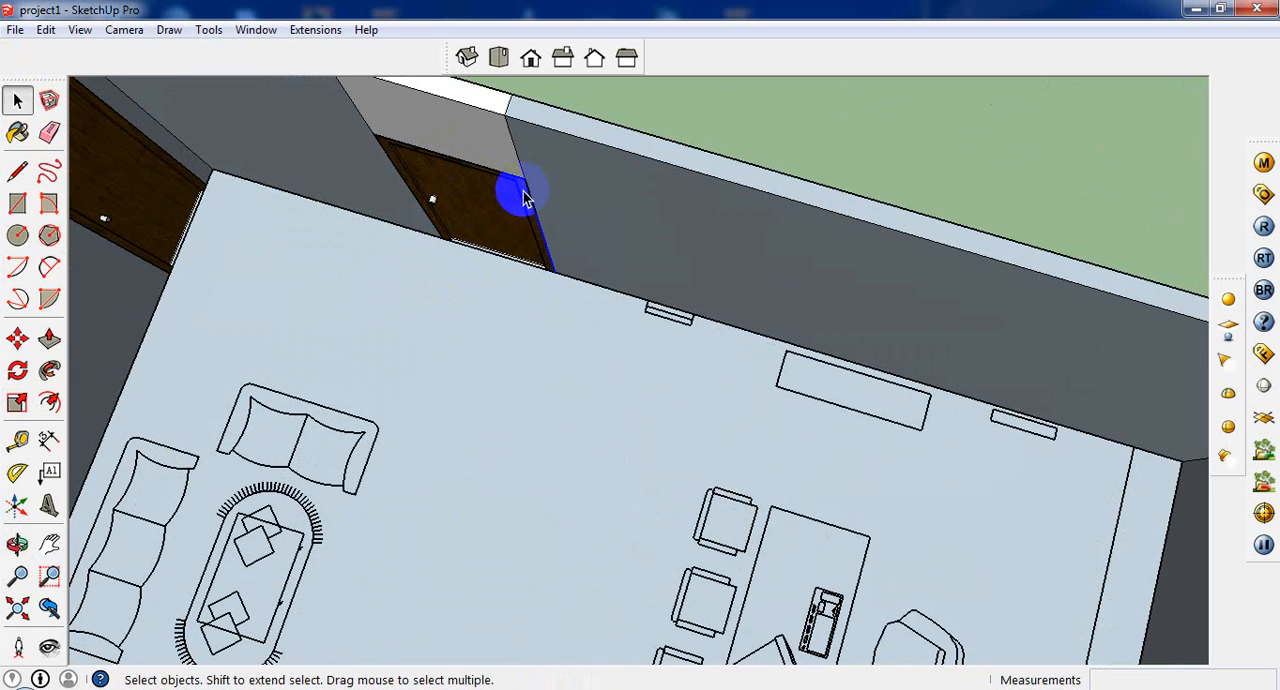
{"action": "left_click", "coordinate": [17, 339]}
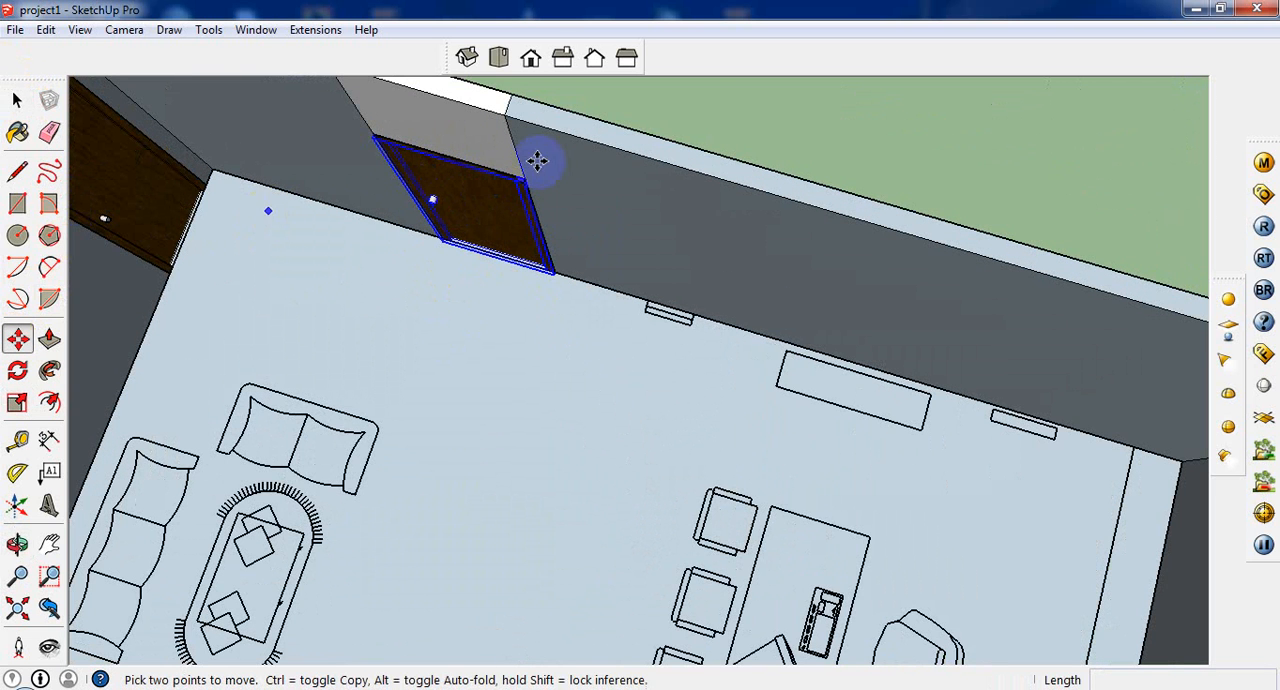
{"action": "left_click", "coordinate": [515, 167]}
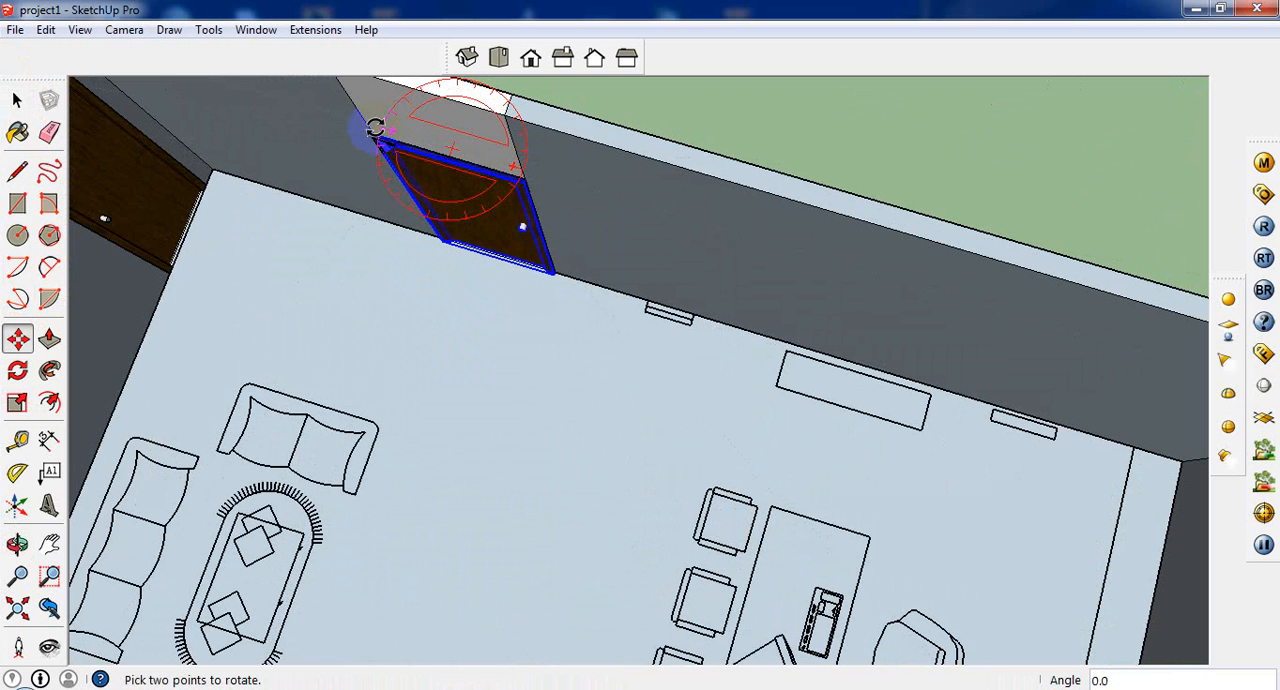
{"action": "left_click", "coordinate": [375, 128]}
{"action": "scroll", "coordinate": [522, 220], "scroll_direction": "down", "scroll_amount": 5}
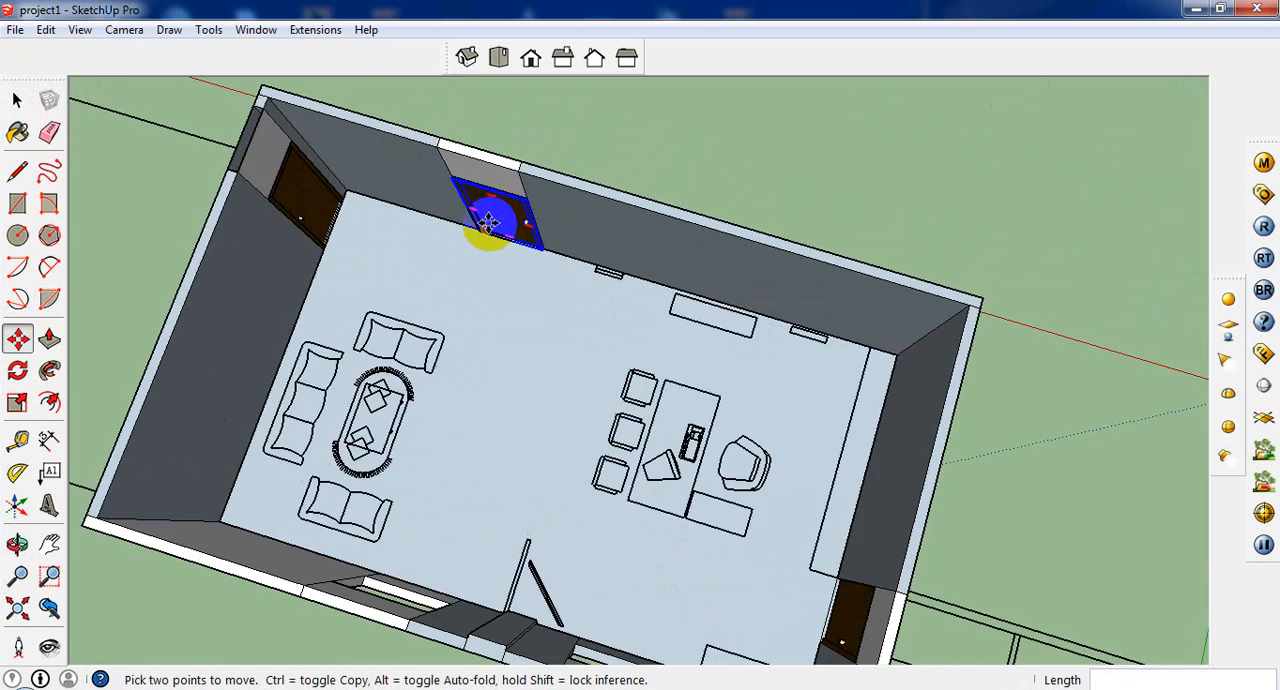
Step: Examine the building from outside, from the end-wall door around to the two window openings in the long wall
{"action": "middle_click_drag", "start_coordinate": [475, 420], "coordinate": [246, 358]}
{"action": "scroll", "coordinate": [660, 447], "scroll_direction": "up", "scroll_amount": 5}
{"action": "left_click", "coordinate": [18, 101]}
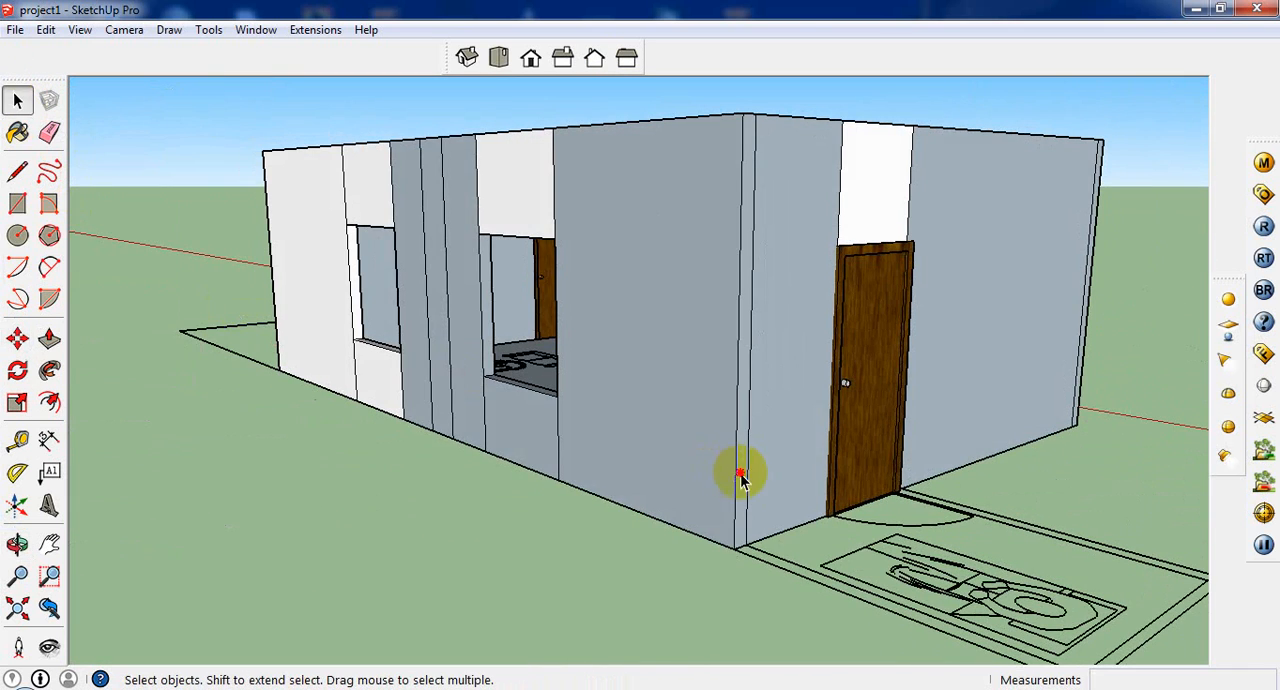
{"action": "left_click", "coordinate": [738, 480]}
{"action": "middle_click_drag", "start_coordinate": [791, 534], "coordinate": [413, 685]}
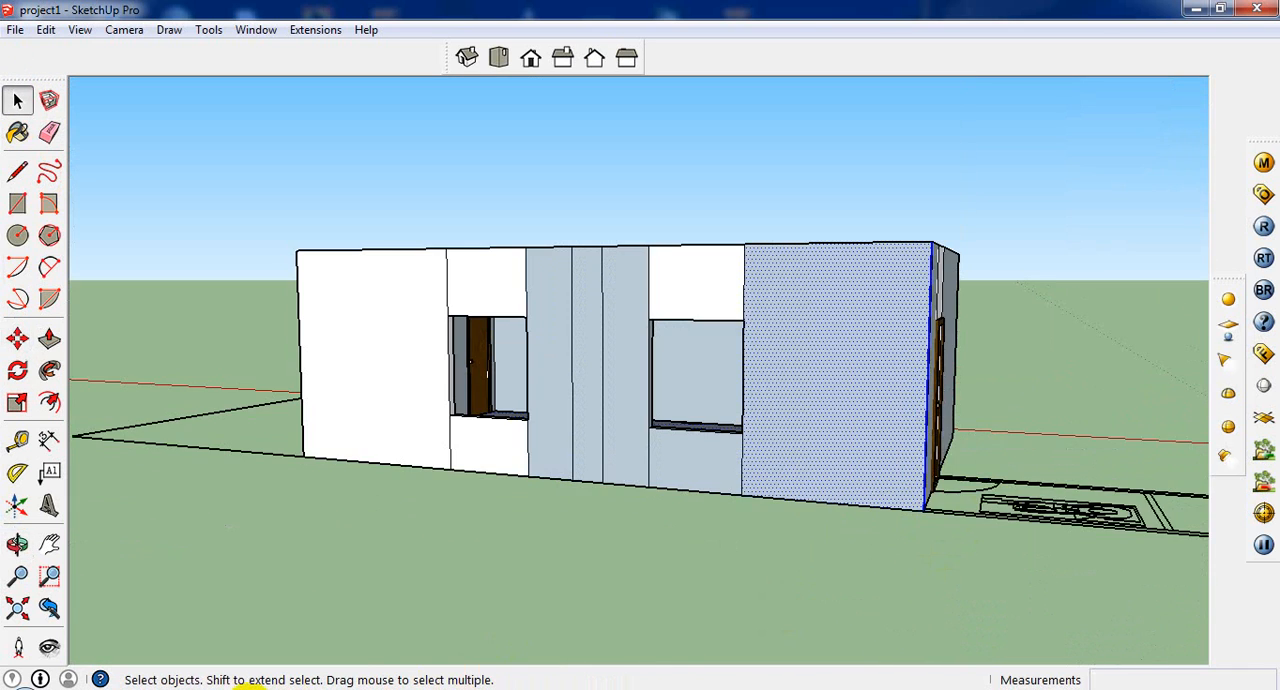
{"action": "mouse_move", "coordinate": [250, 688]}
{"action": "left_click", "coordinate": [487, 136]}
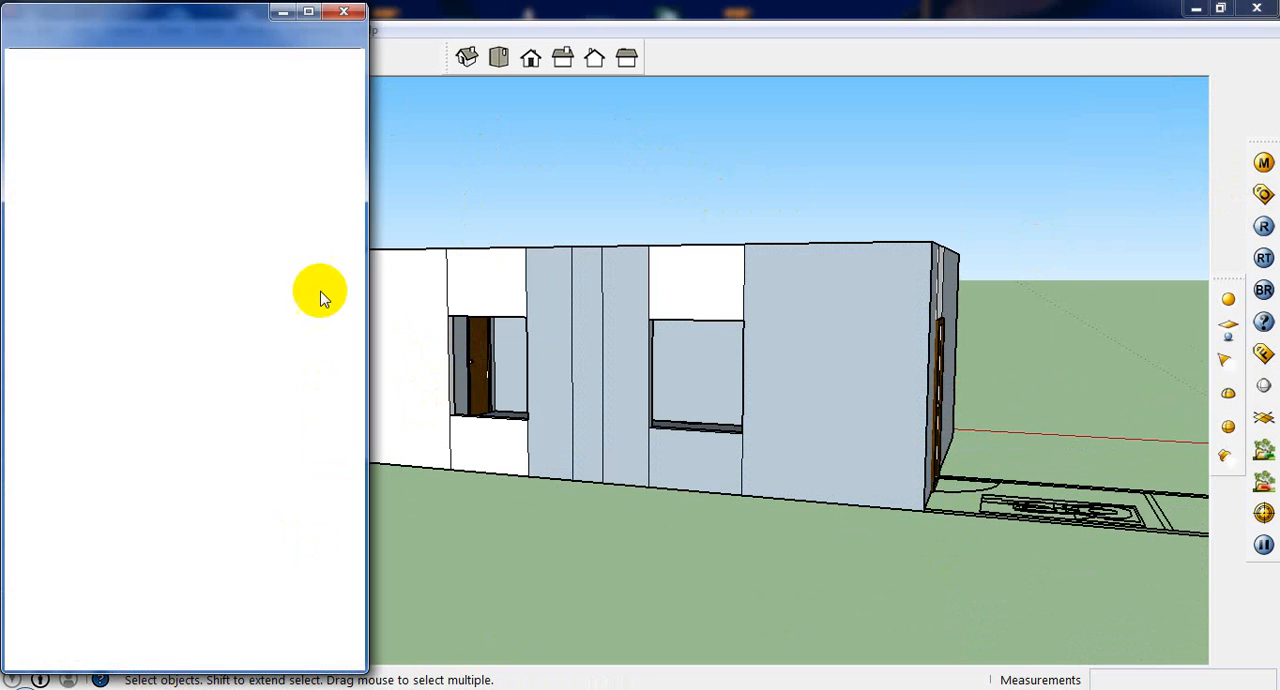
{"action": "left_click", "coordinate": [356, 12]}
Step: Try to create a Slider window 4' wide and 5' high with the Windows tool
{"action": "left_click", "coordinate": [256, 30]}
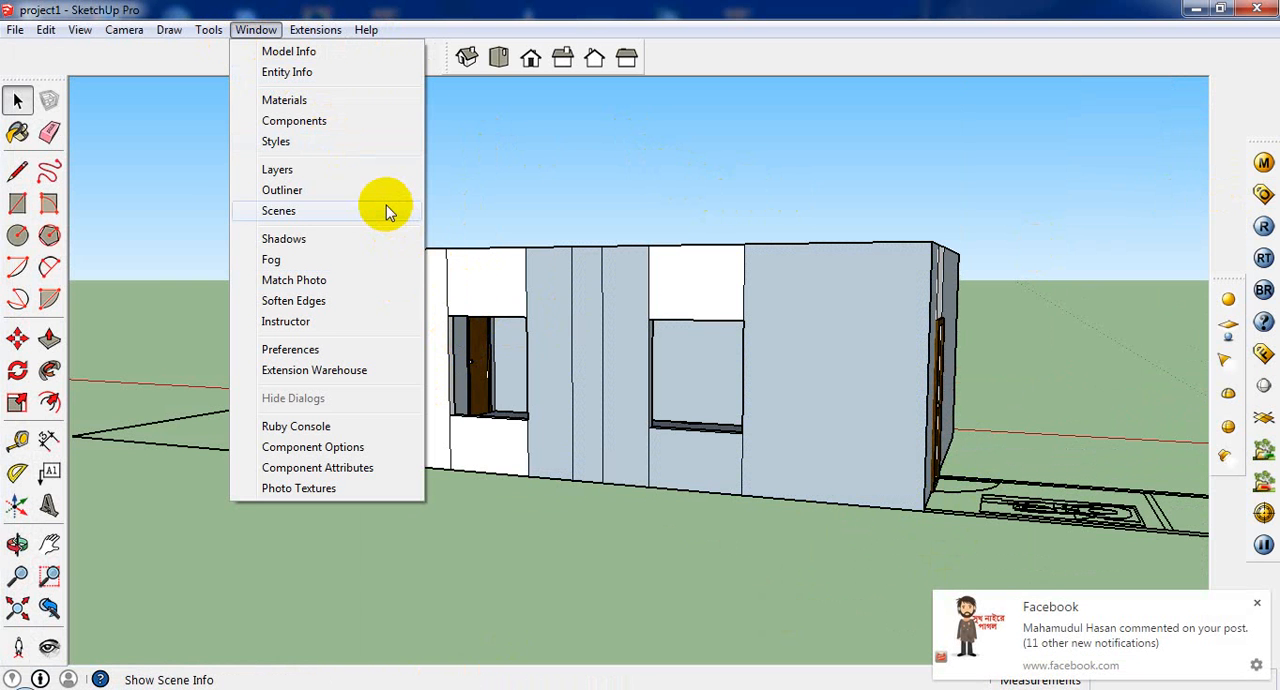
{"action": "mouse_move", "coordinate": [198, 32]}
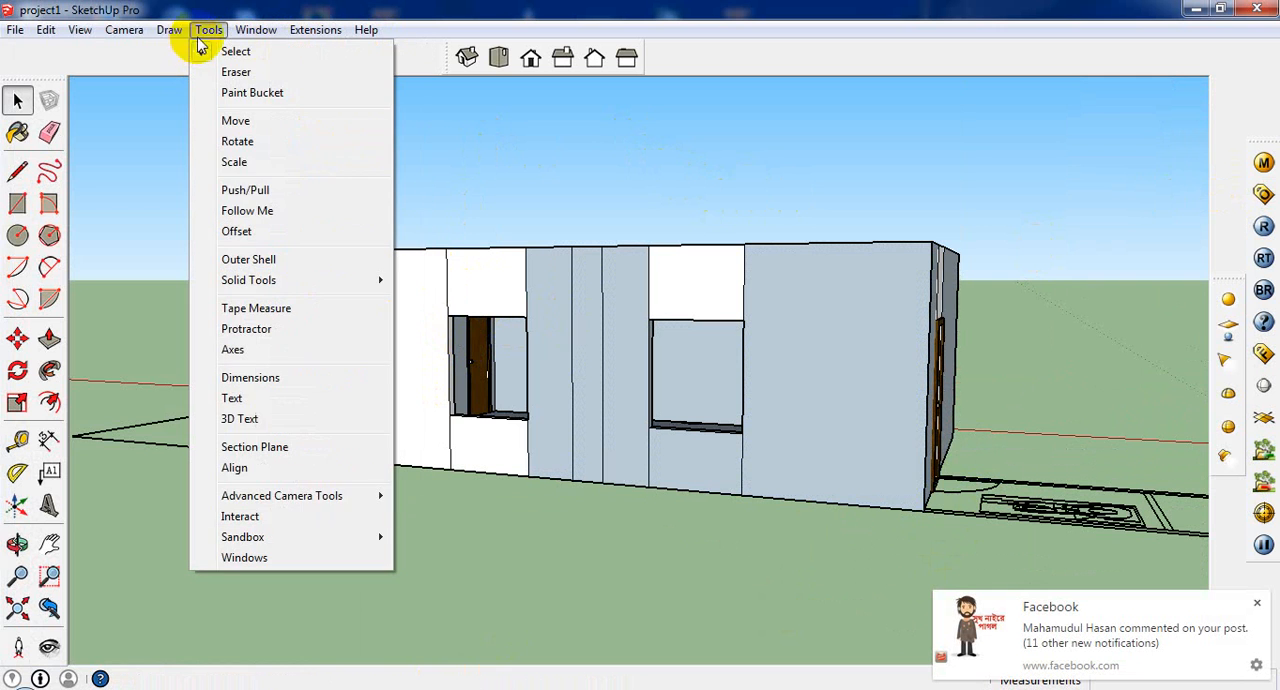
{"action": "left_click", "coordinate": [335, 558]}
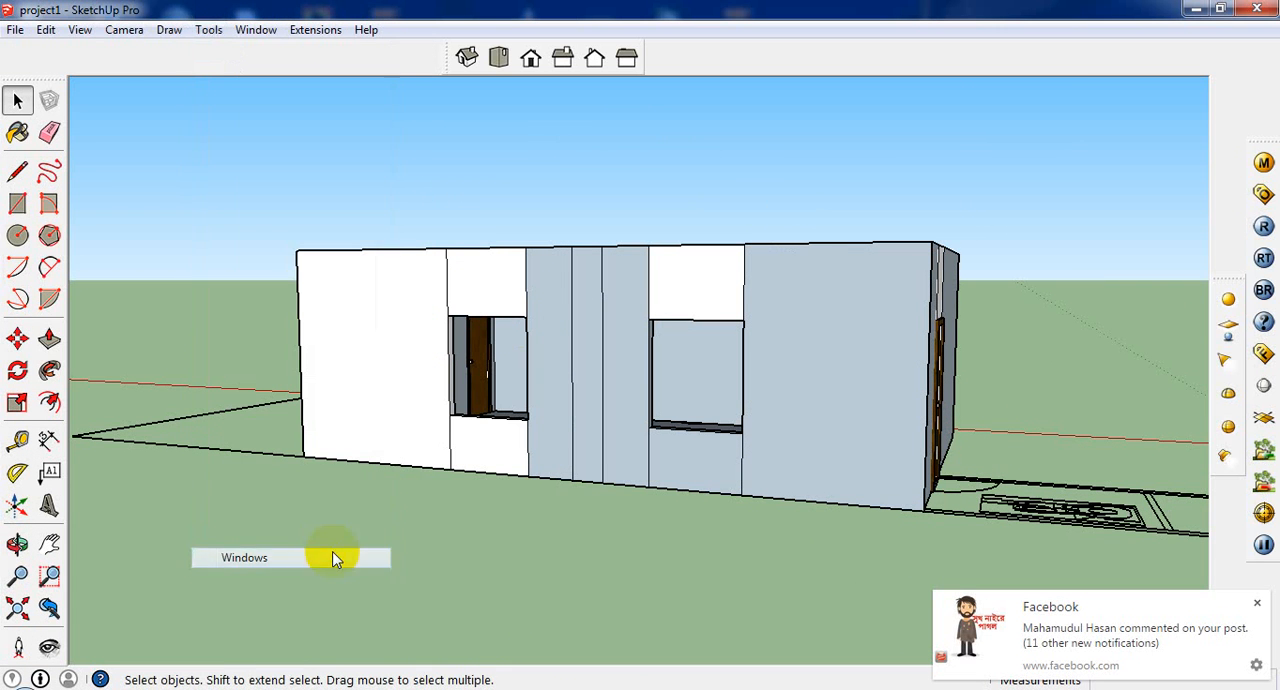
{"action": "left_click", "coordinate": [682, 372]}
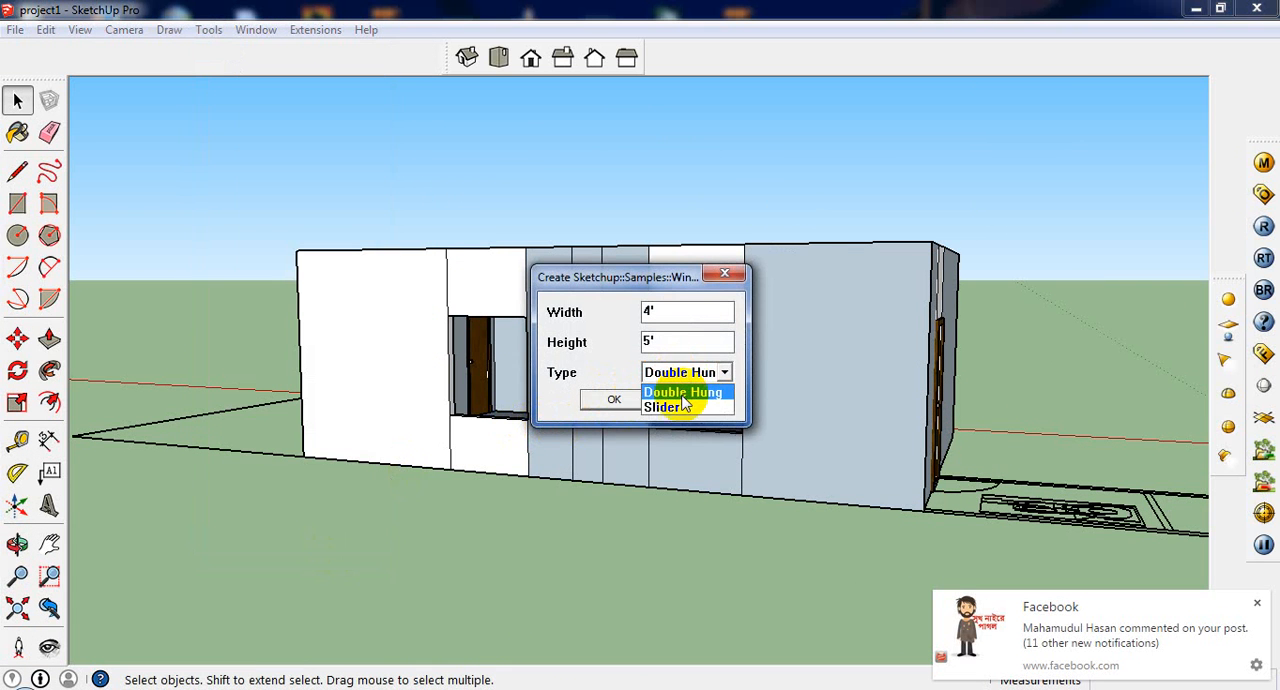
{"action": "left_click", "coordinate": [680, 404]}
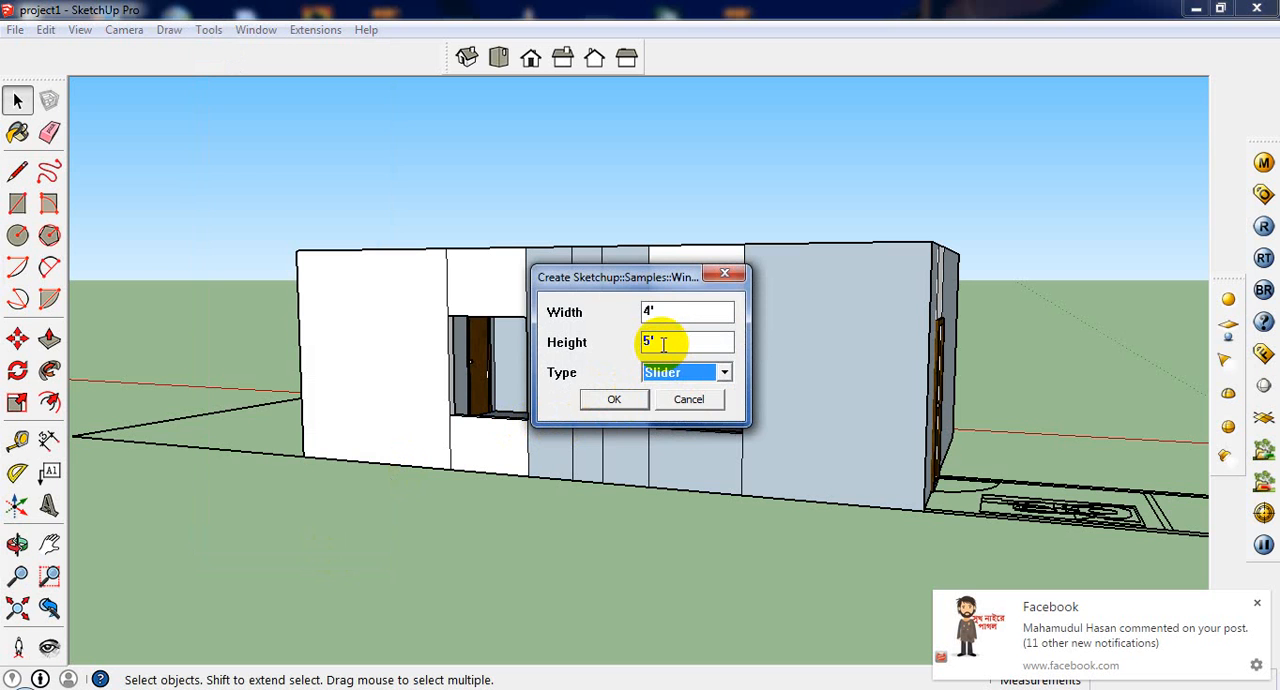
{"action": "left_click", "coordinate": [614, 399]}
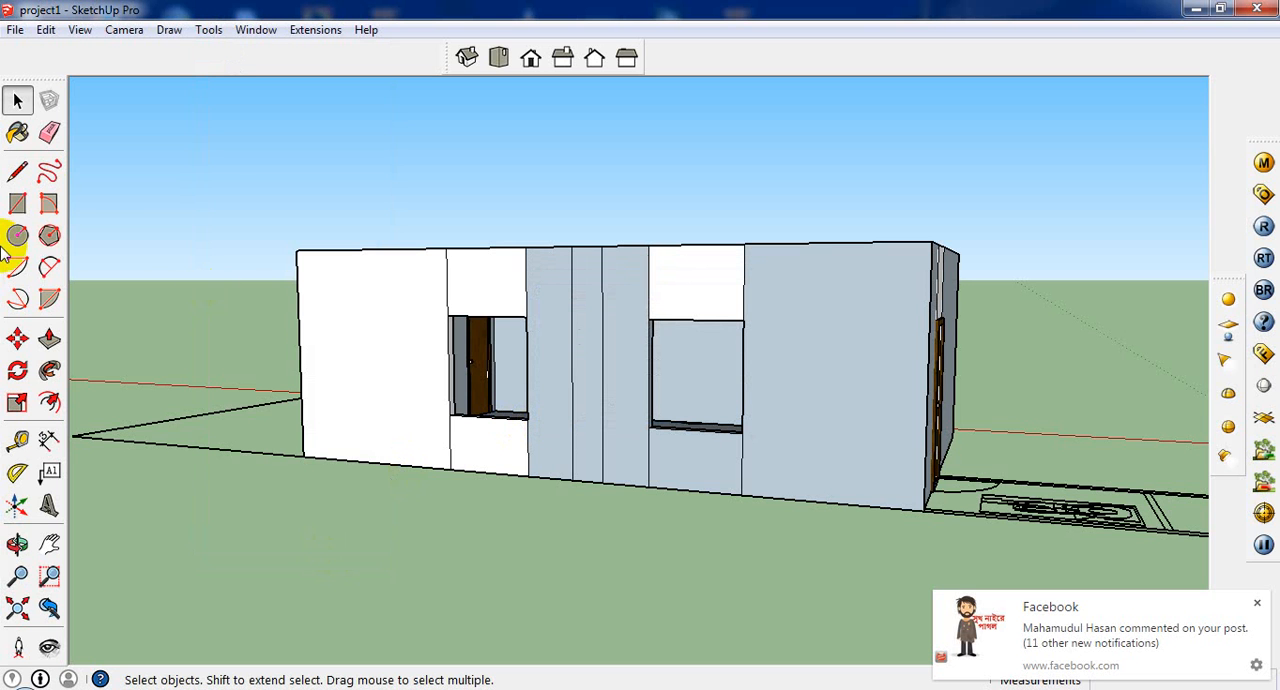
Step: Measure the two window openings in the long wall from their upper corners with the Line tool
{"action": "left_click", "coordinate": [17, 170]}
{"action": "left_click", "coordinate": [447, 316]}
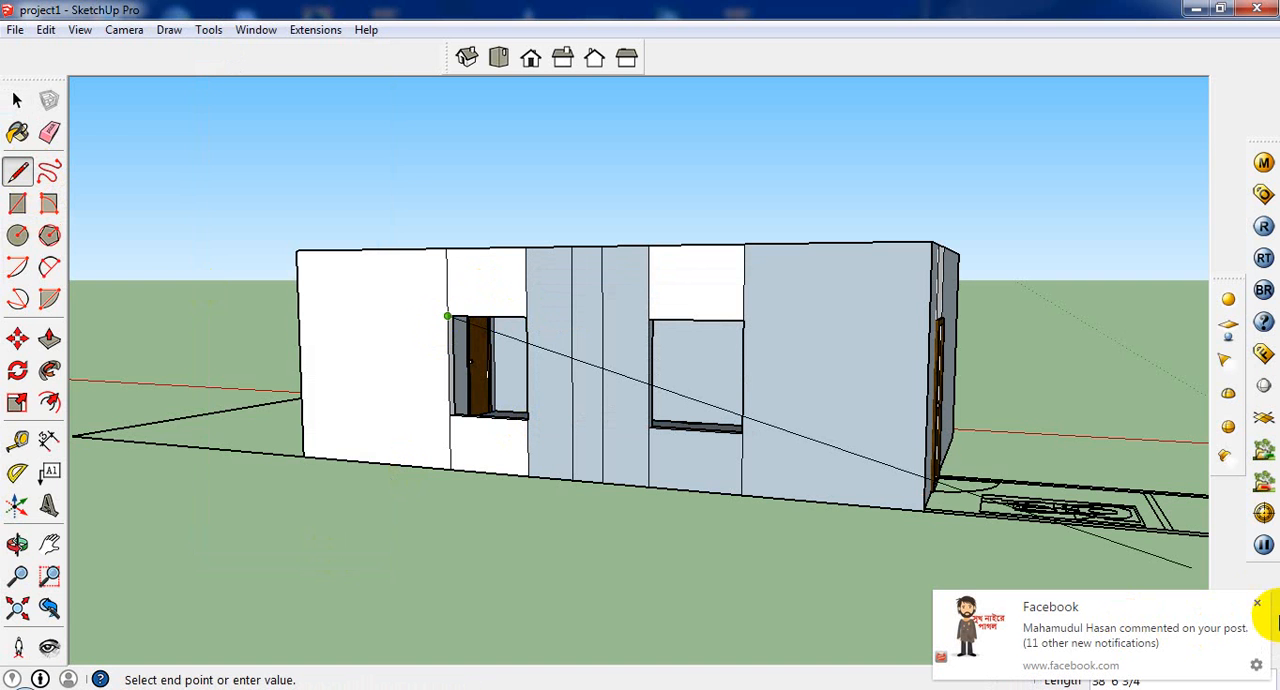
{"action": "left_click", "coordinate": [1256, 668]}
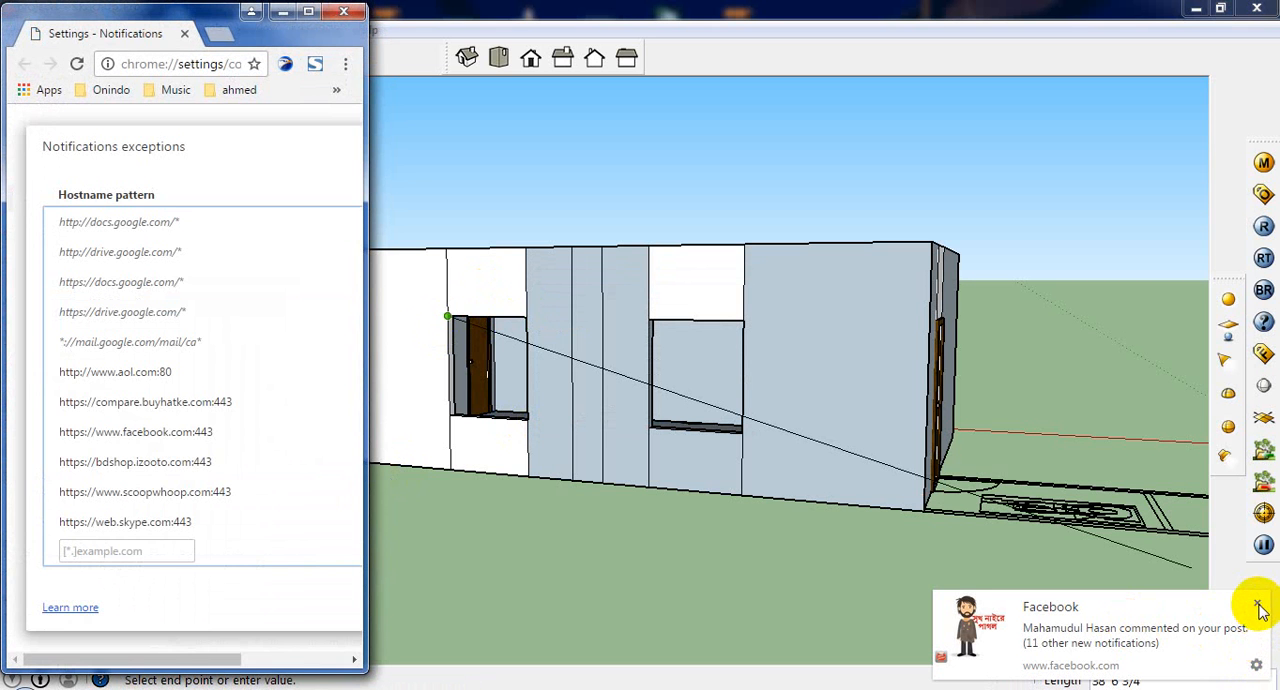
{"action": "left_click", "coordinate": [344, 11]}
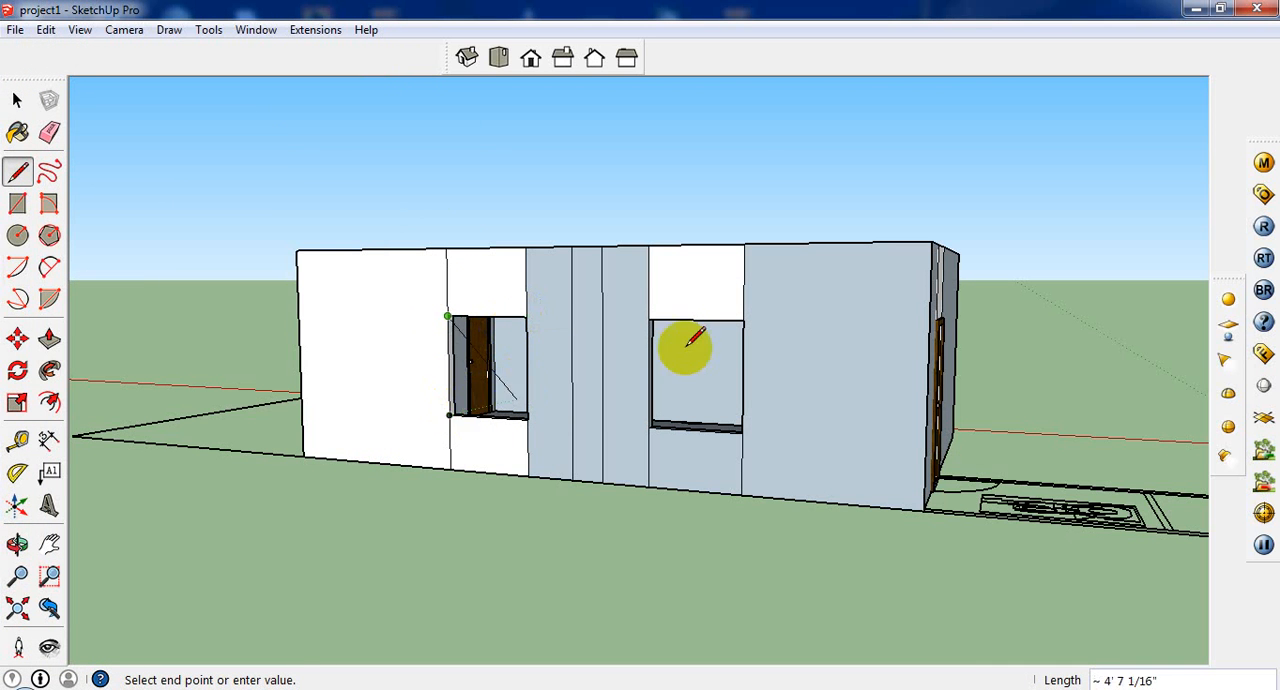
{"action": "left_click", "coordinate": [648, 320]}
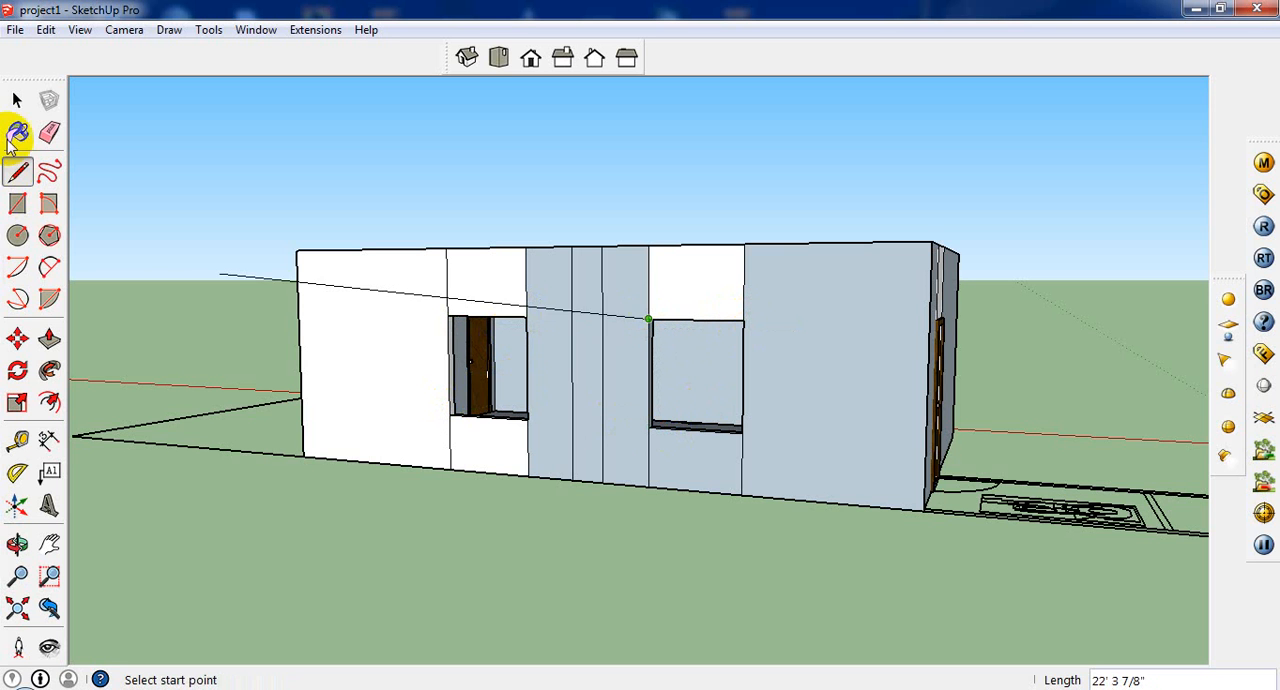
{"action": "left_click", "coordinate": [16, 99]}
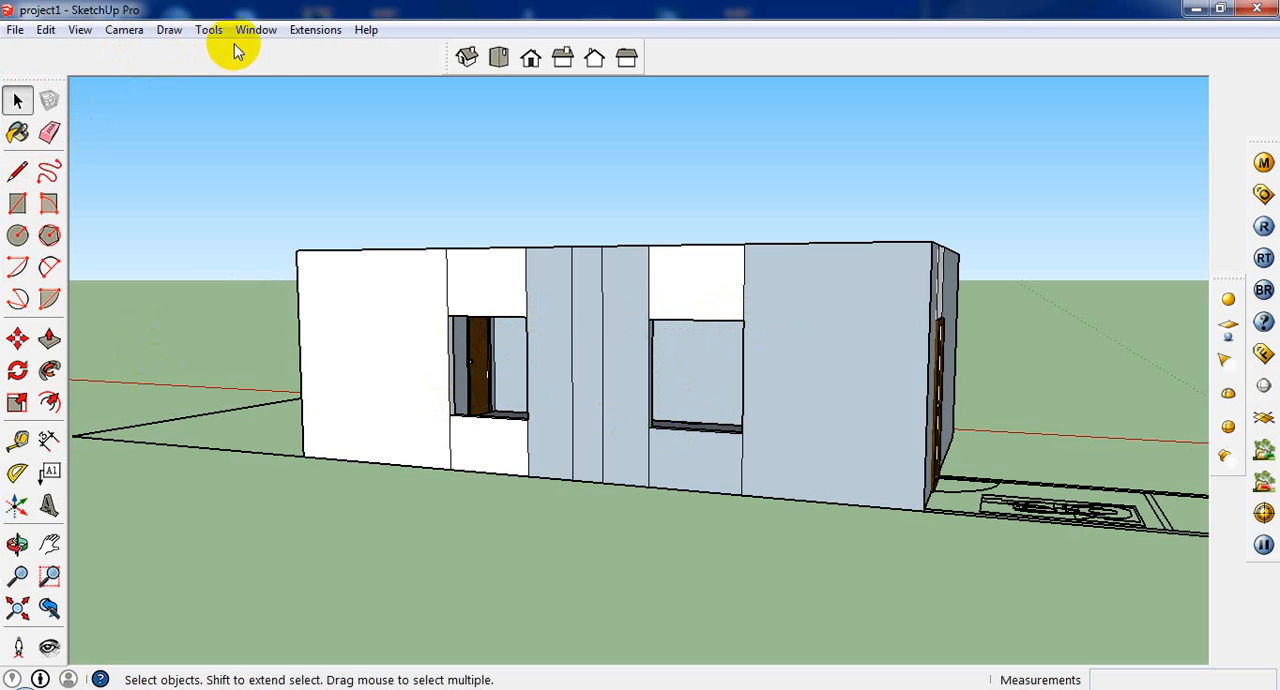
Step: Start a new window with the Windows tool and set its type to Slider
{"action": "left_click", "coordinate": [172, 30]}
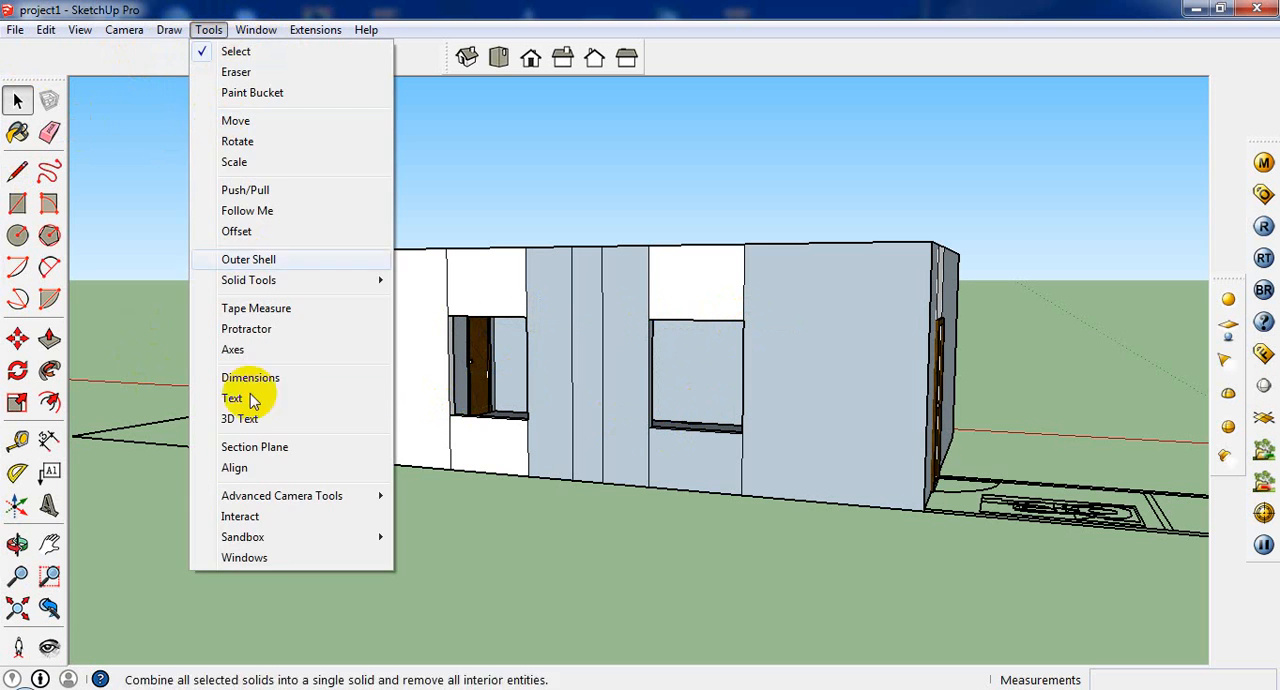
{"action": "left_click", "coordinate": [265, 556]}
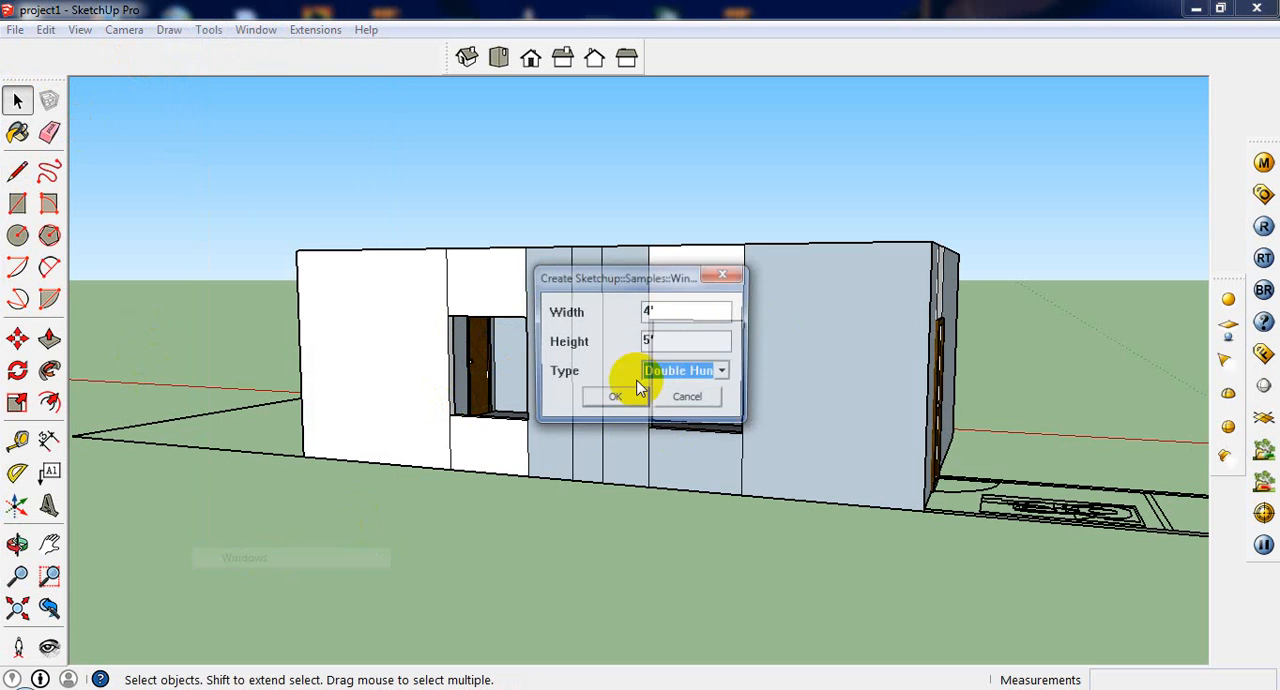
{"action": "left_click", "coordinate": [718, 371]}
{"action": "left_click", "coordinate": [708, 407]}
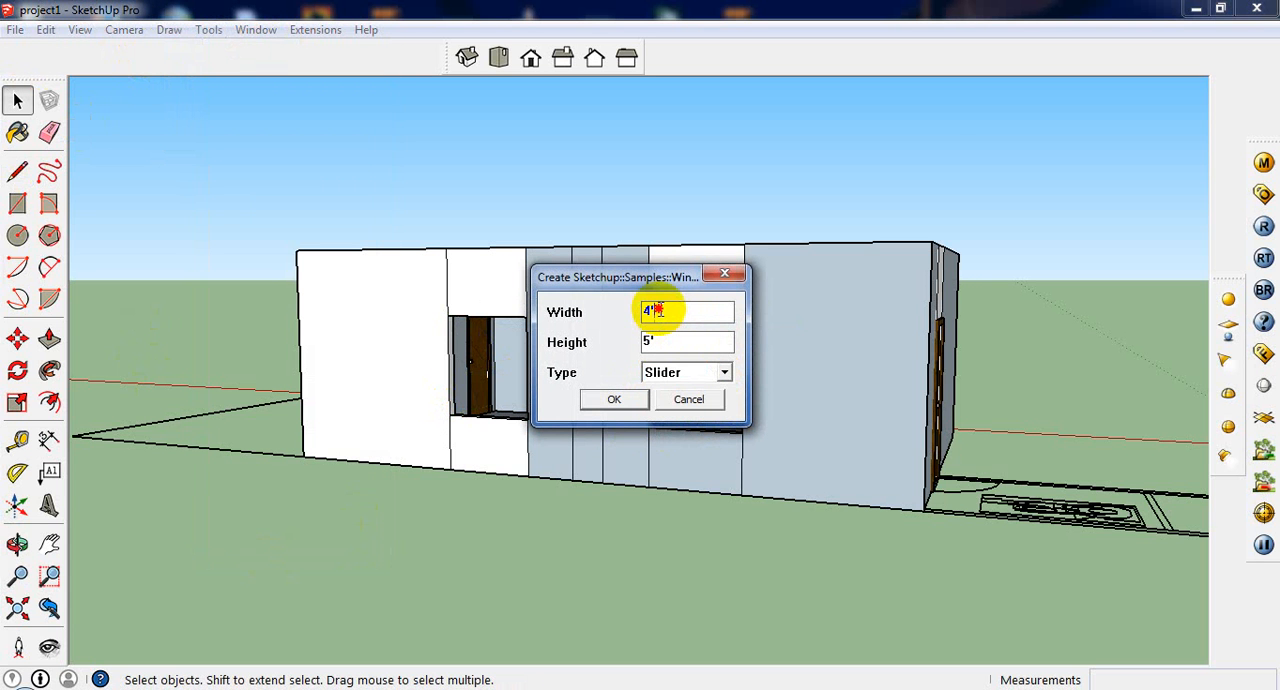
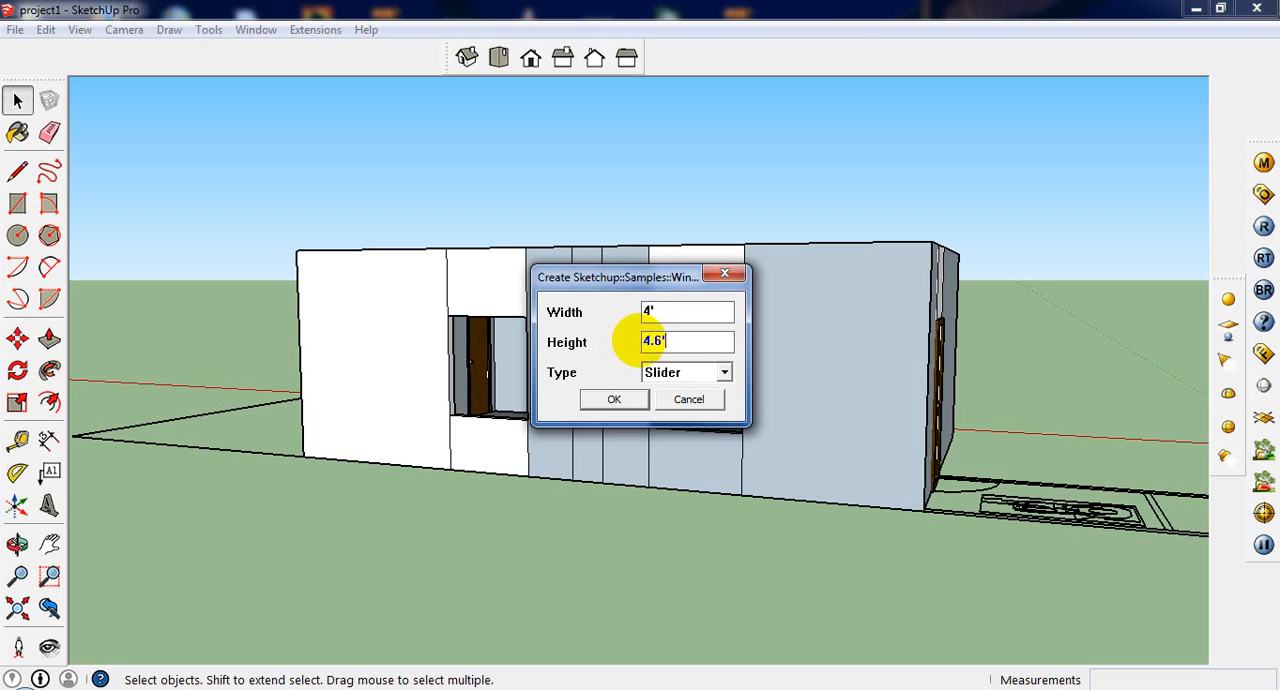
Step: Create the Slider window 4' wide and 4.6' high and place it in the opening nearest the long wall's white end
{"action": "left_click", "coordinate": [627, 399]}
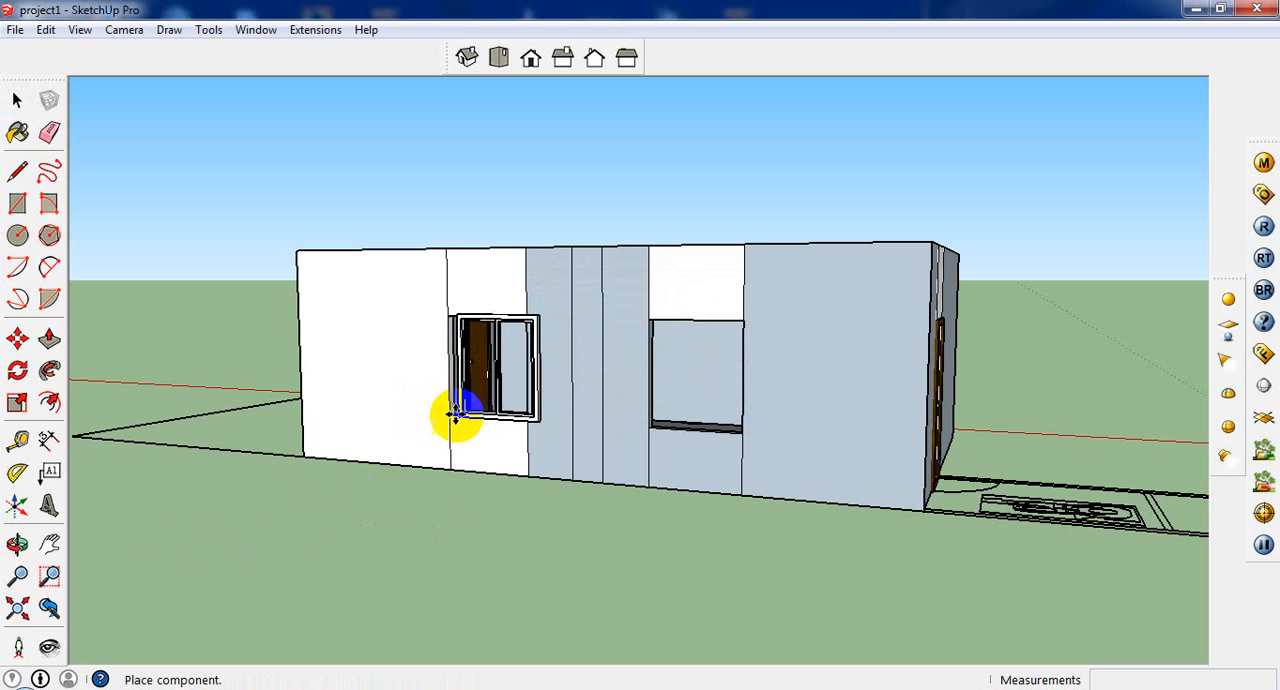
{"action": "scroll", "coordinate": [478, 397], "scroll_direction": "up", "scroll_amount": 1}
{"action": "scroll", "coordinate": [478, 397], "scroll_direction": "up", "scroll_amount": 3}
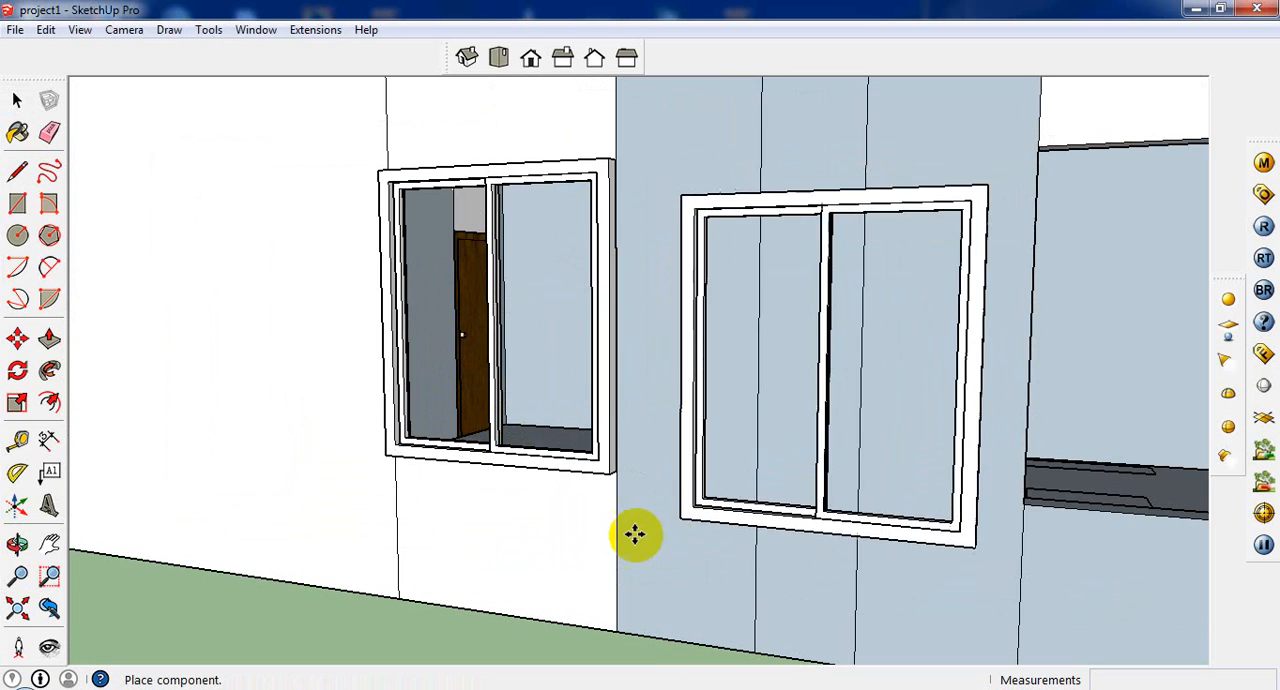
{"action": "key", "text": "Escape"}
{"action": "scroll", "coordinate": [409, 401], "scroll_direction": "up", "scroll_amount": 1}
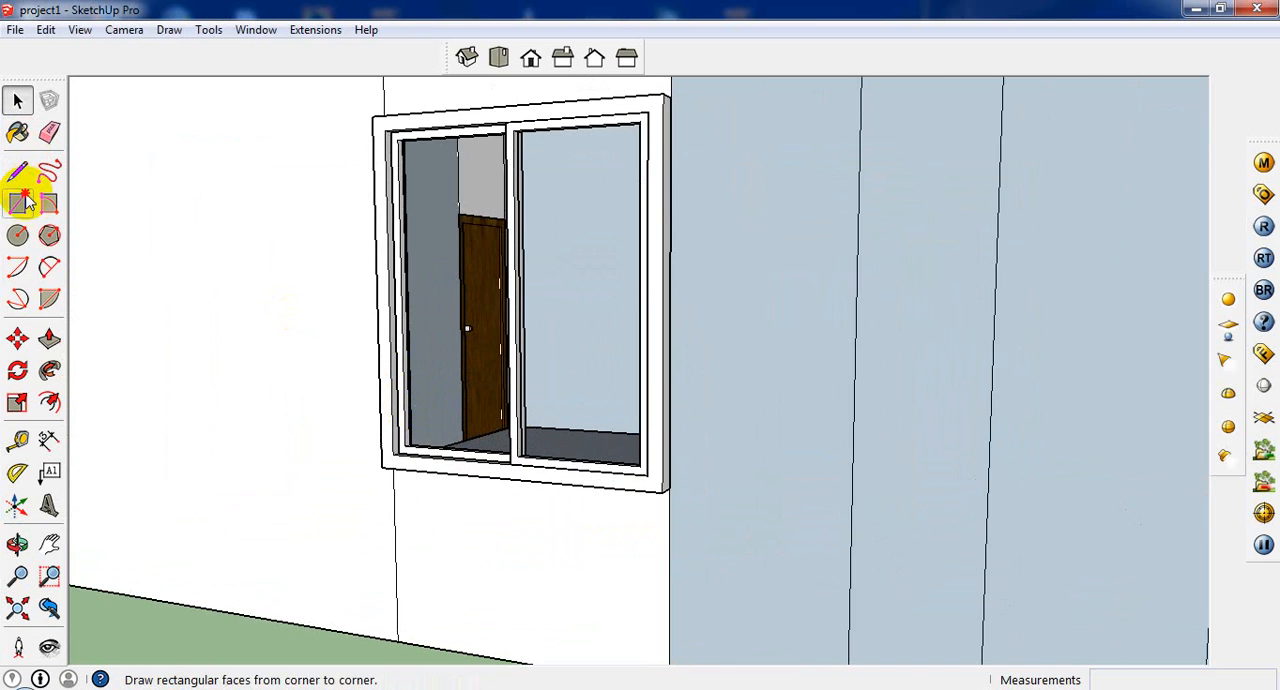
Step: Draw a rectangular glass pane inside each of the two sashes of the placed window
{"action": "left_click", "coordinate": [17, 203]}
{"action": "scroll", "coordinate": [428, 112], "scroll_direction": "up", "scroll_amount": 1}
{"action": "left_click", "coordinate": [391, 128]}
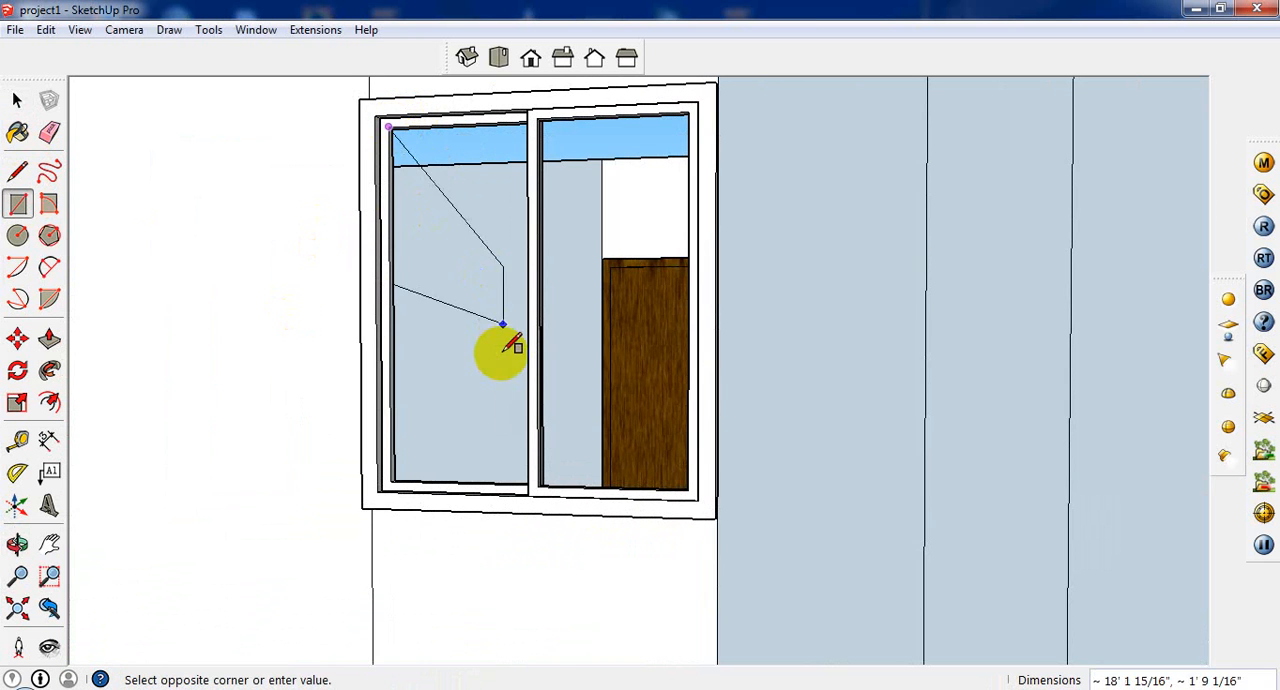
{"action": "middle_click_drag", "start_coordinate": [501, 352], "coordinate": [566, 366]}
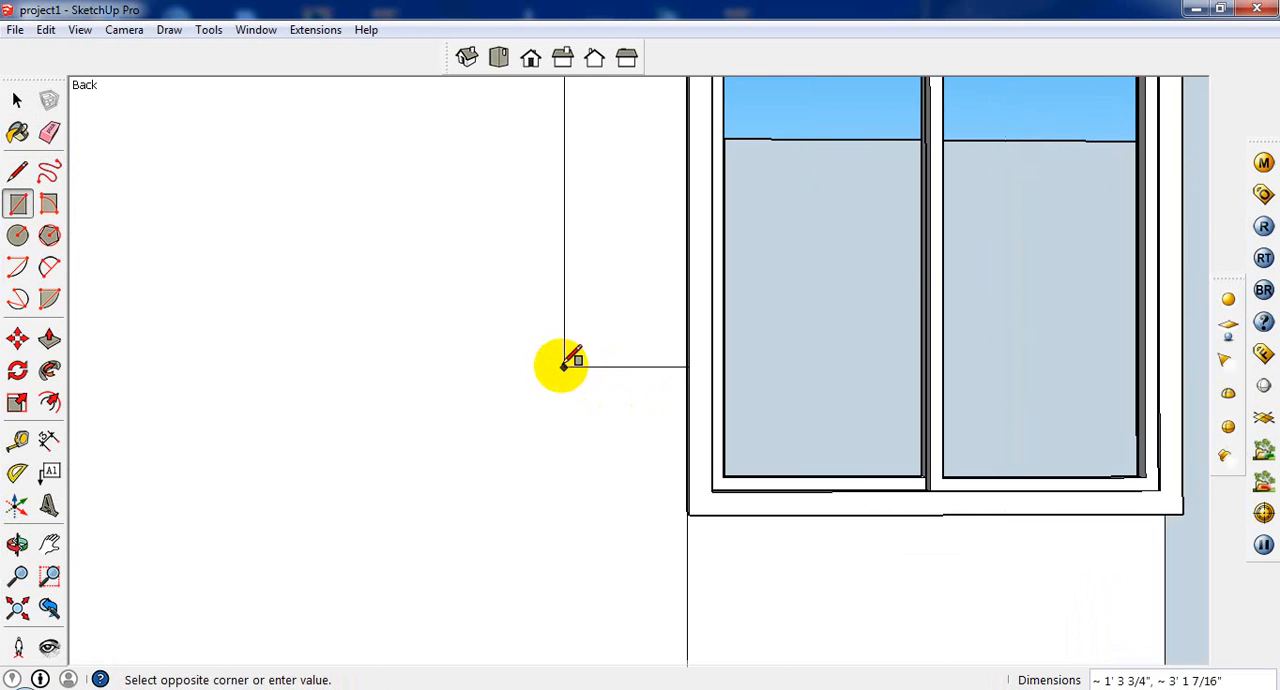
{"action": "left_click", "coordinate": [930, 466]}
{"action": "scroll", "coordinate": [777, 409], "scroll_direction": "down", "scroll_amount": 2}
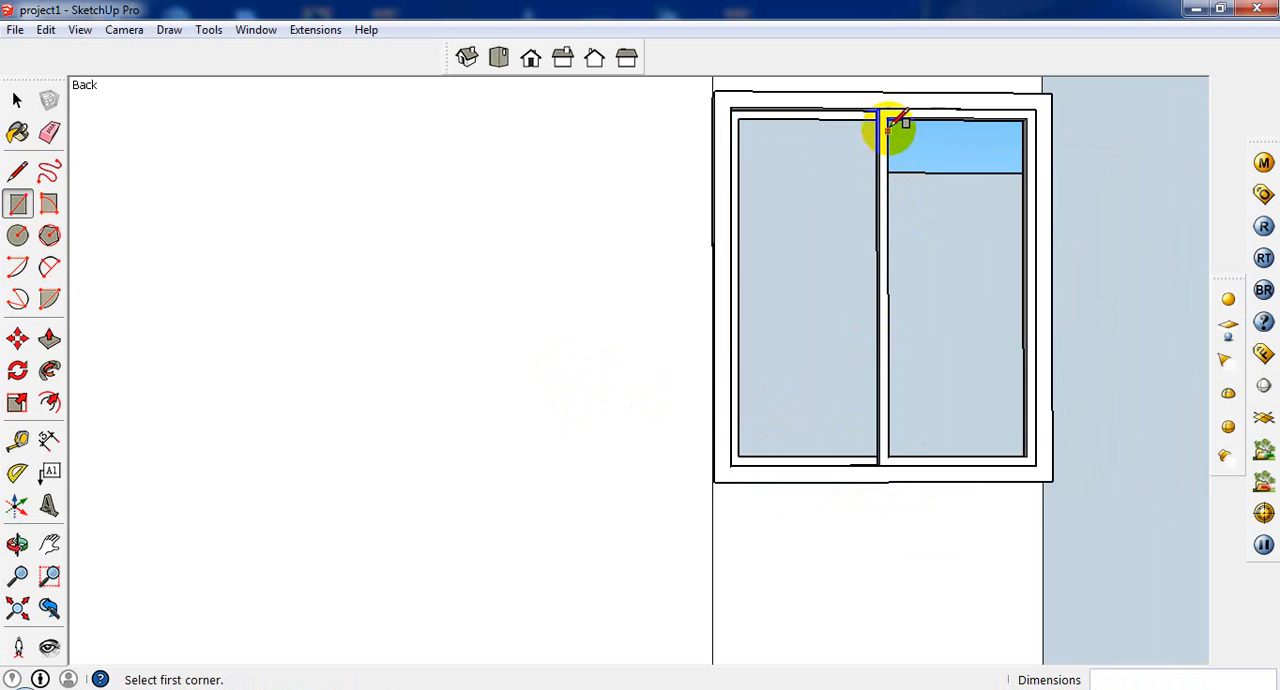
{"action": "left_click_drag", "start_coordinate": [888, 118], "coordinate": [1027, 457]}
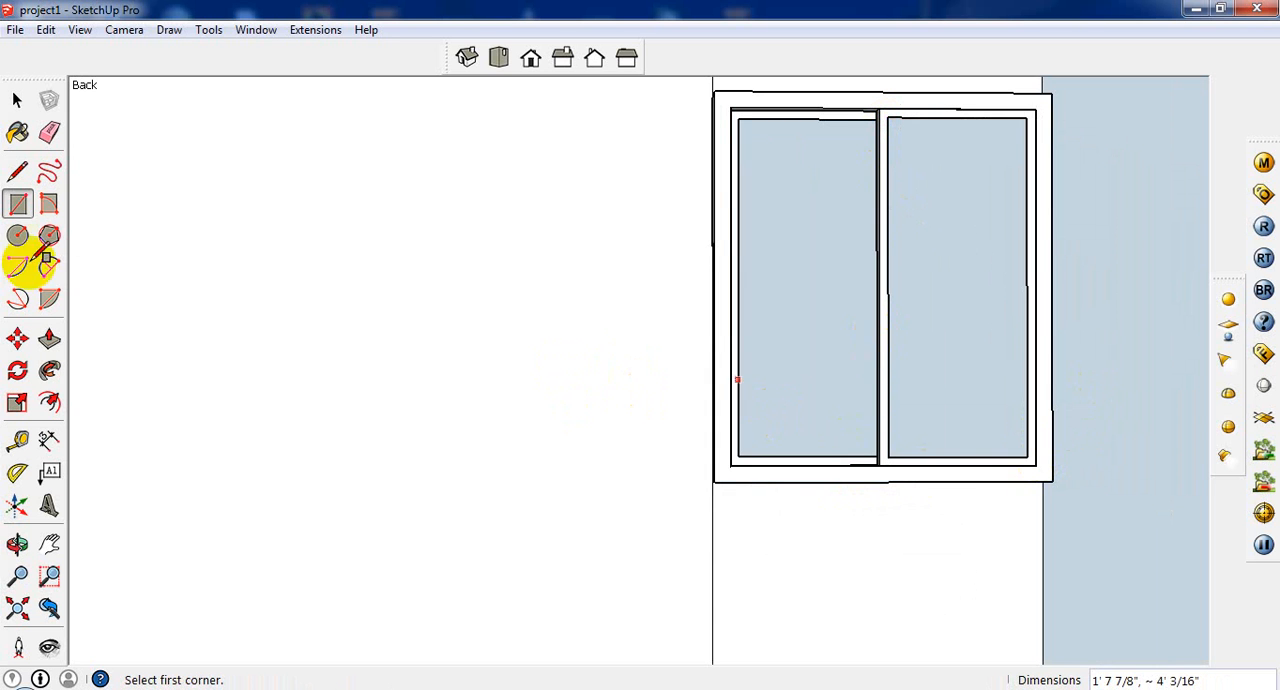
{"action": "left_click", "coordinate": [17, 100]}
Step: Paint both window panes with Translucent_Glass_Gray from the Translucent materials
{"action": "left_click", "coordinate": [17, 132]}
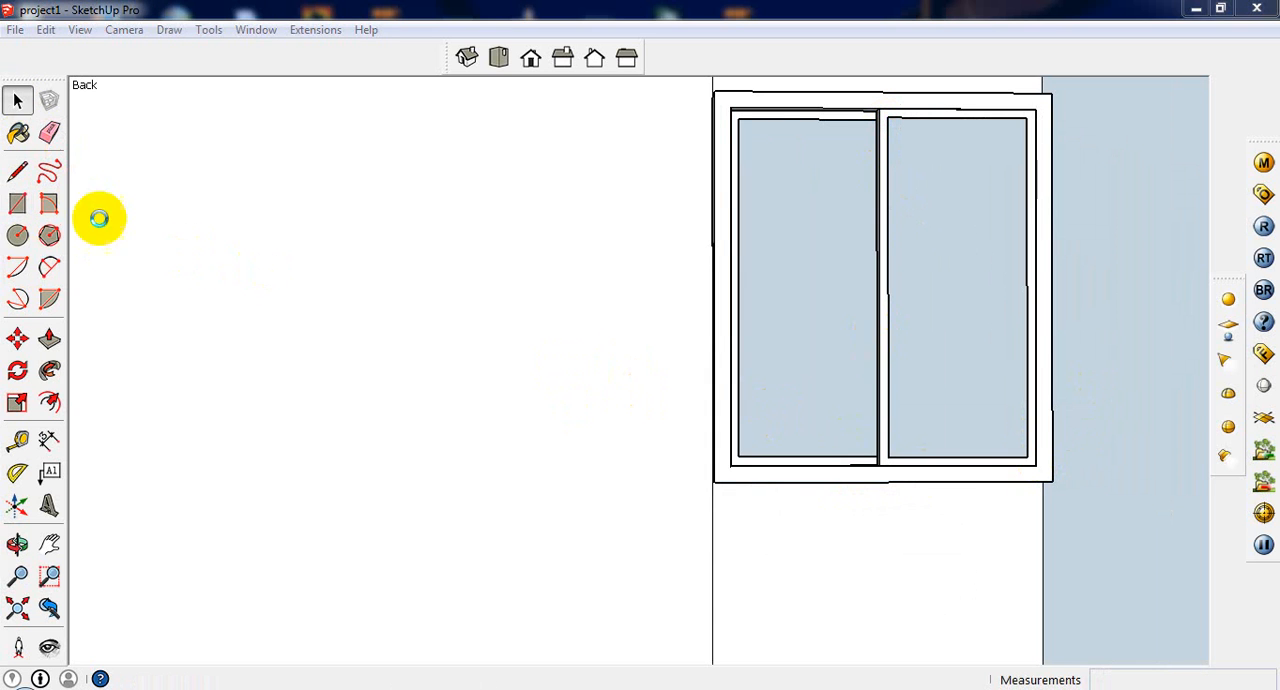
{"action": "left_click", "coordinate": [812, 205]}
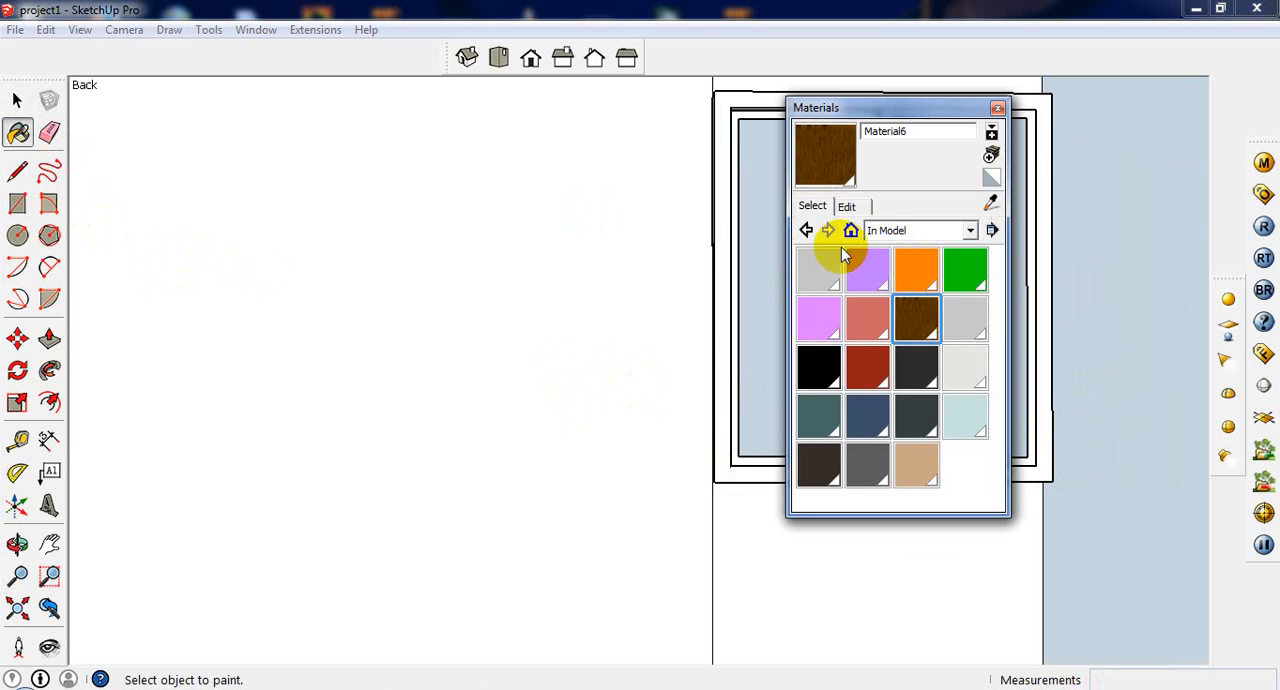
{"action": "left_click", "coordinate": [908, 232]}
{"action": "scroll", "coordinate": [933, 434], "scroll_direction": "down", "scroll_amount": 3}
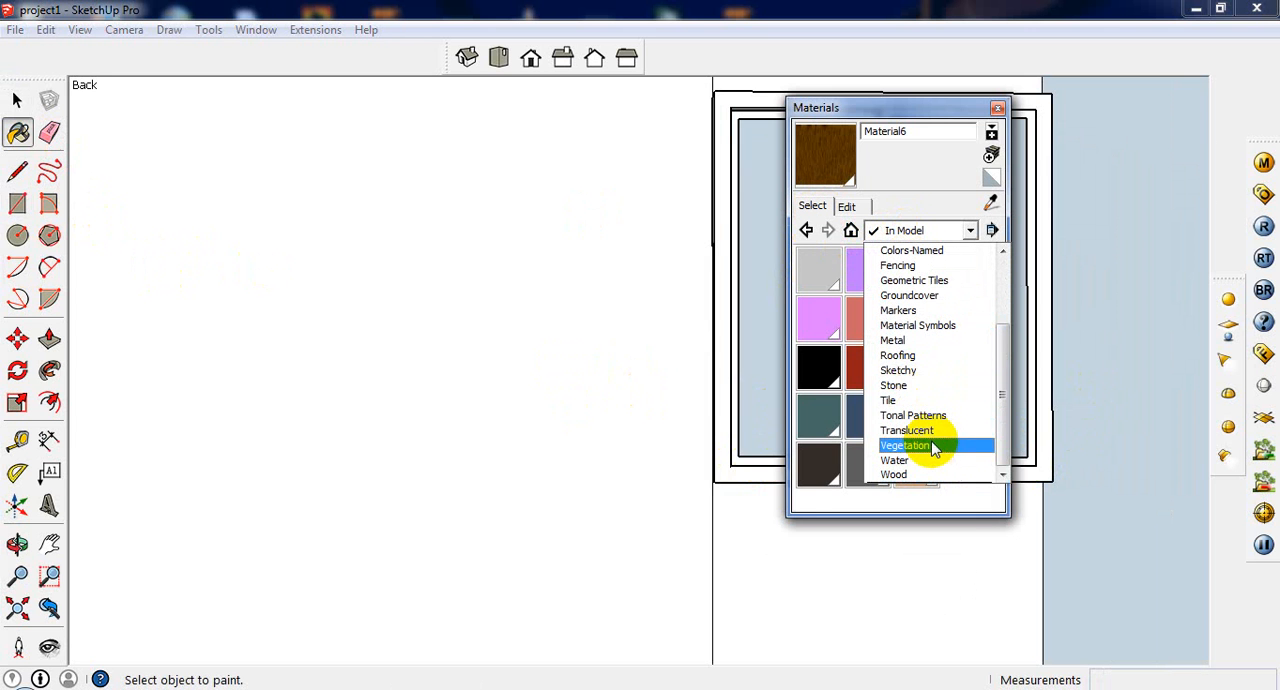
{"action": "left_click", "coordinate": [920, 430]}
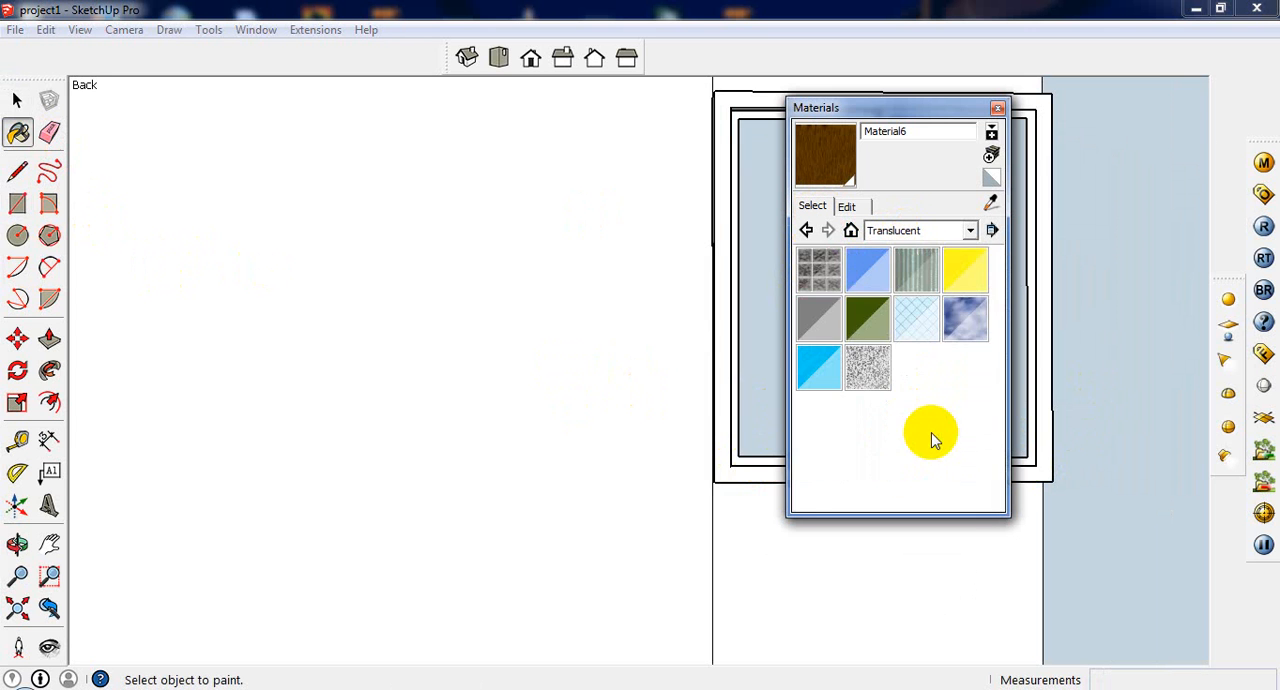
{"action": "left_click", "coordinate": [816, 318]}
{"action": "left_click", "coordinate": [782, 282]}
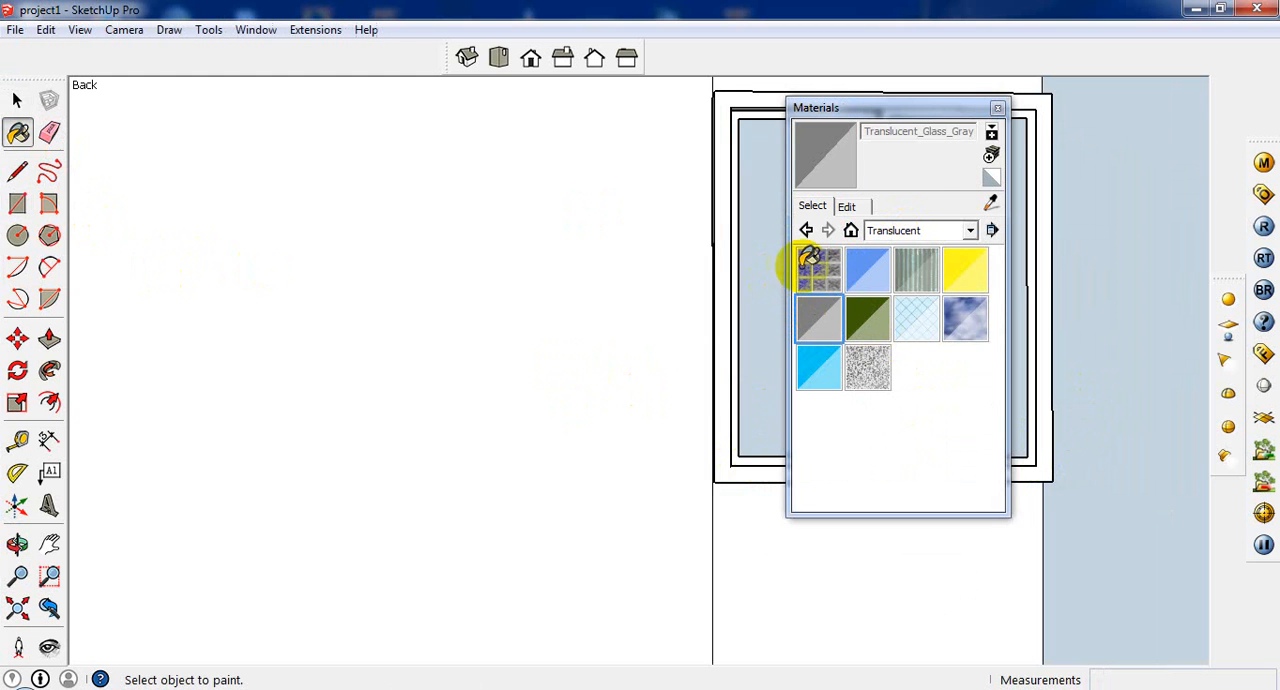
{"action": "left_click", "coordinate": [997, 107]}
{"action": "left_click", "coordinate": [980, 205]}
Step: Try to sample the material of the knob on the wooden interior door
{"action": "middle_click_drag", "start_coordinate": [857, 249], "coordinate": [686, 394]}
{"action": "scroll", "coordinate": [700, 400], "scroll_direction": "down", "scroll_amount": 3}
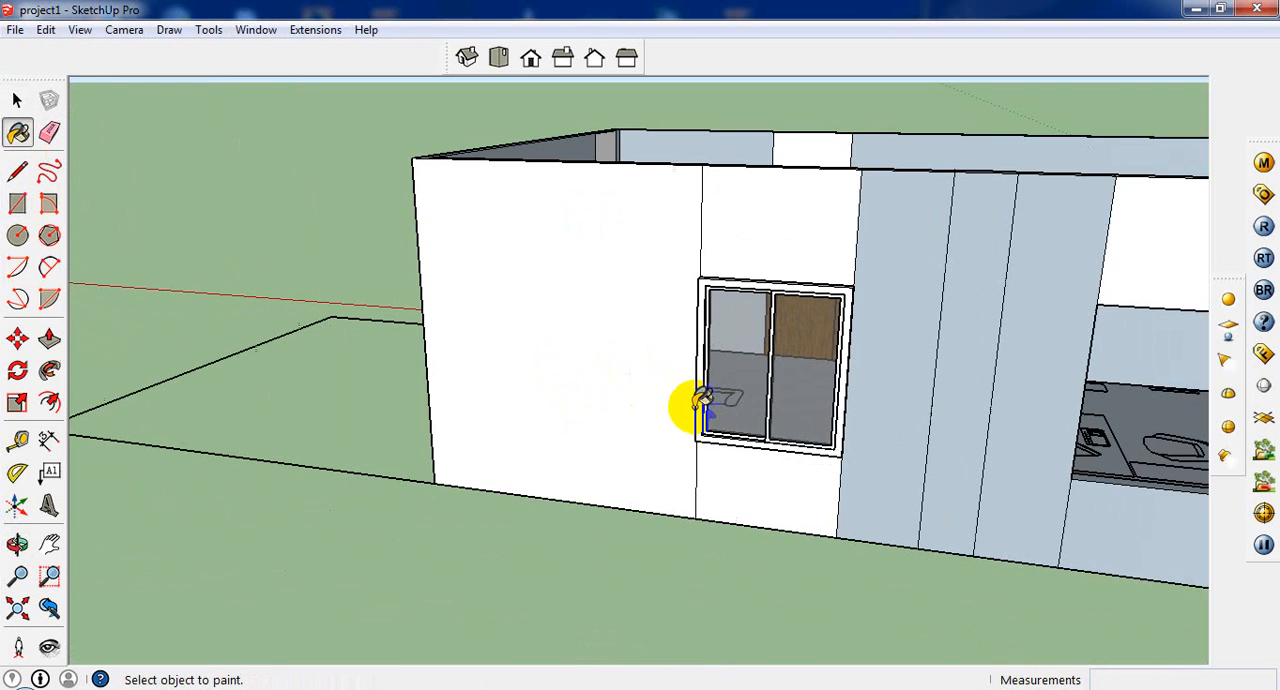
{"action": "left_click", "coordinate": [18, 102]}
{"action": "middle_click_drag", "start_coordinate": [432, 240], "coordinate": [500, 500]}
{"action": "scroll", "coordinate": [840, 92], "scroll_direction": "up", "scroll_amount": 4}
{"action": "scroll", "coordinate": [808, 137], "scroll_direction": "up", "scroll_amount": 8}
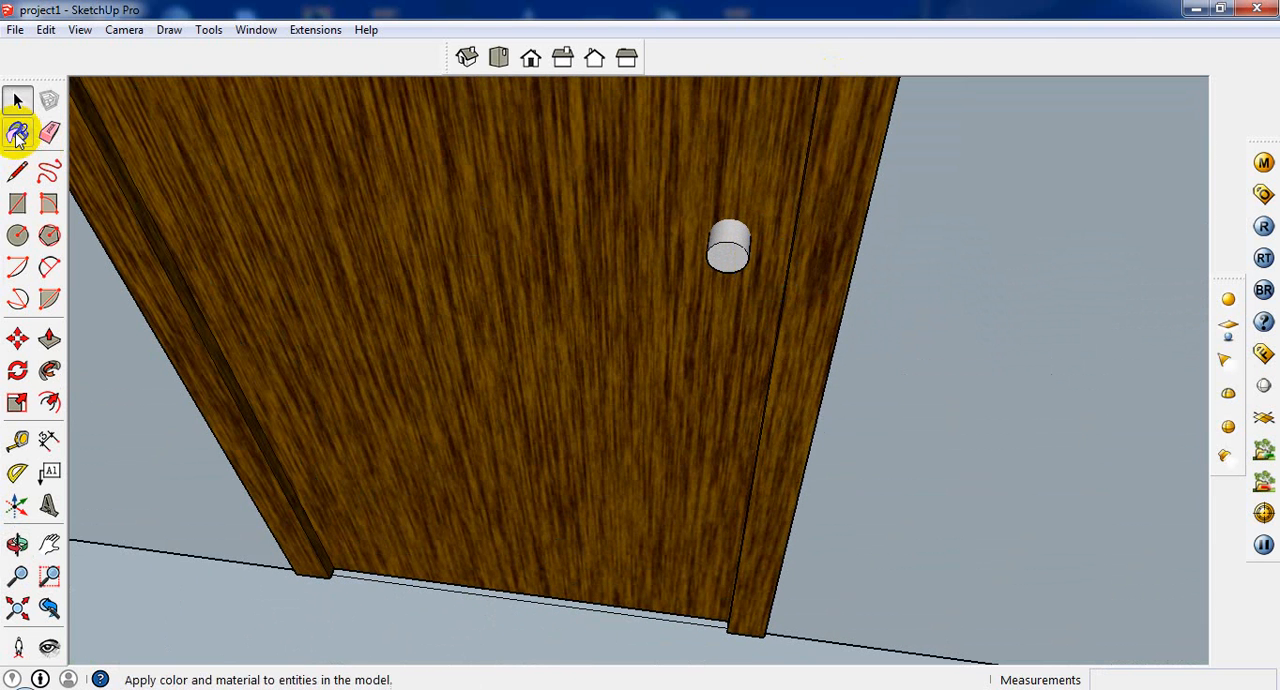
{"action": "left_click", "coordinate": [18, 135]}
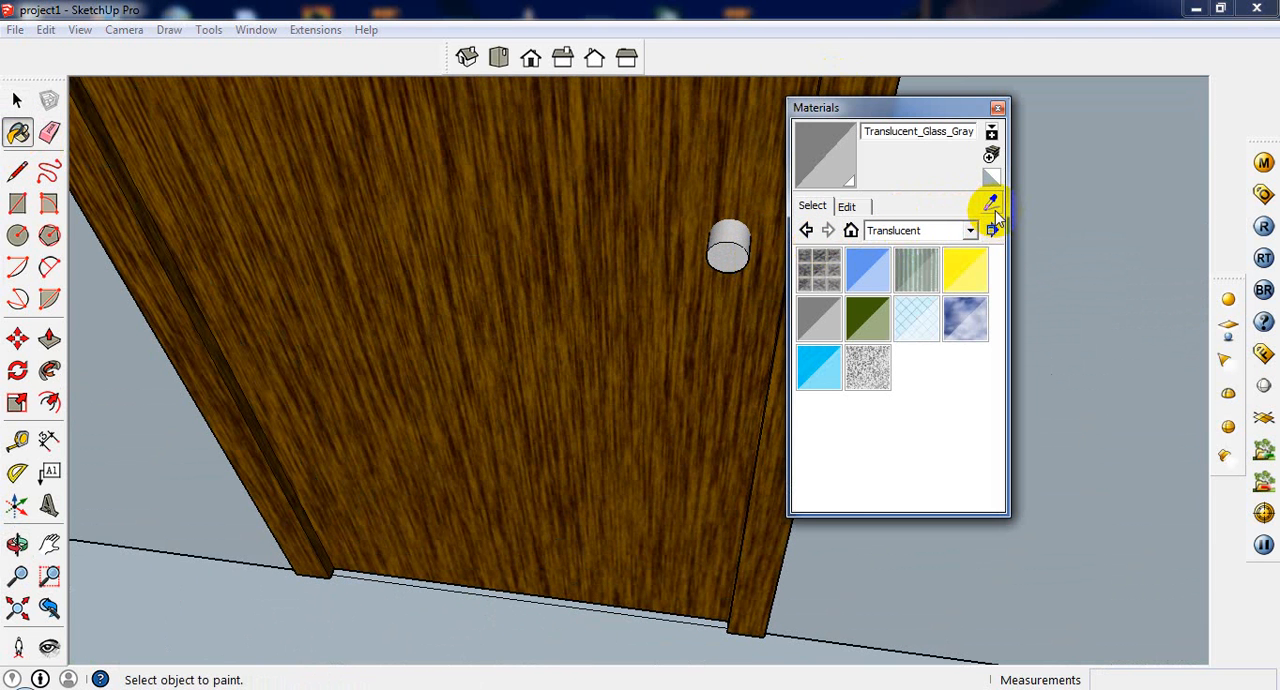
{"action": "left_click", "coordinate": [997, 107]}
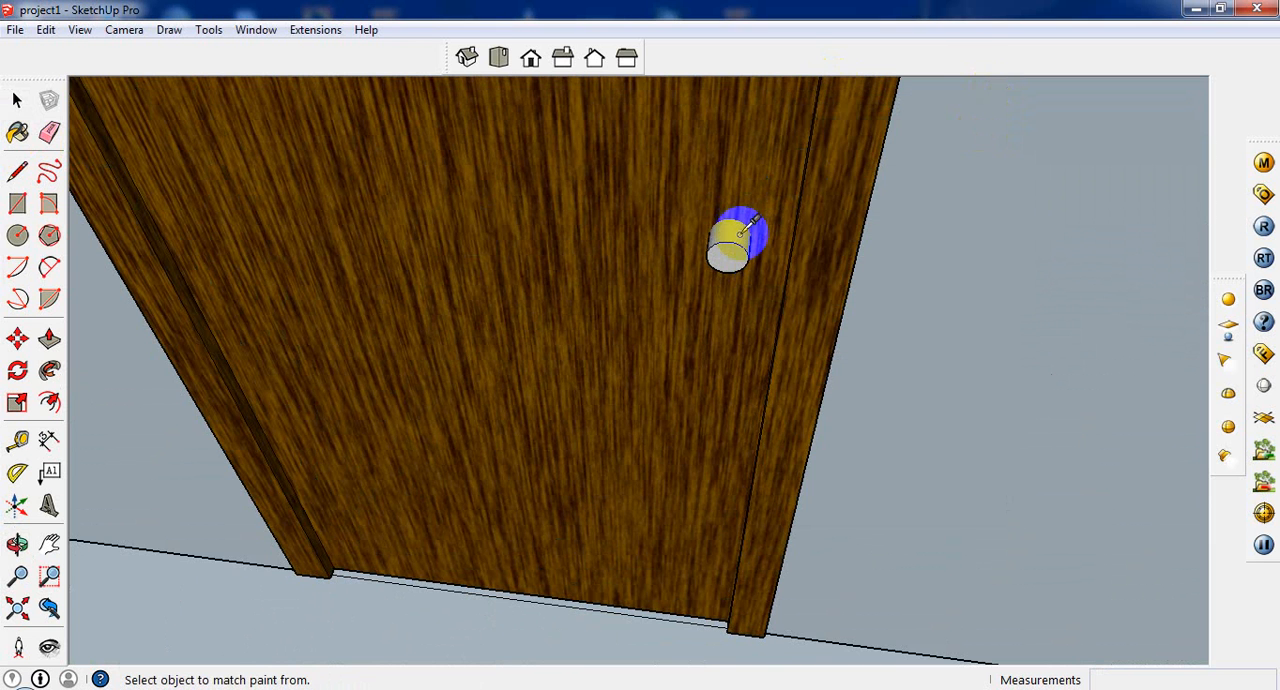
{"action": "scroll", "coordinate": [612, 253], "scroll_direction": "down", "scroll_amount": 2}
{"action": "scroll", "coordinate": [610, 253], "scroll_direction": "down", "scroll_amount": 7}
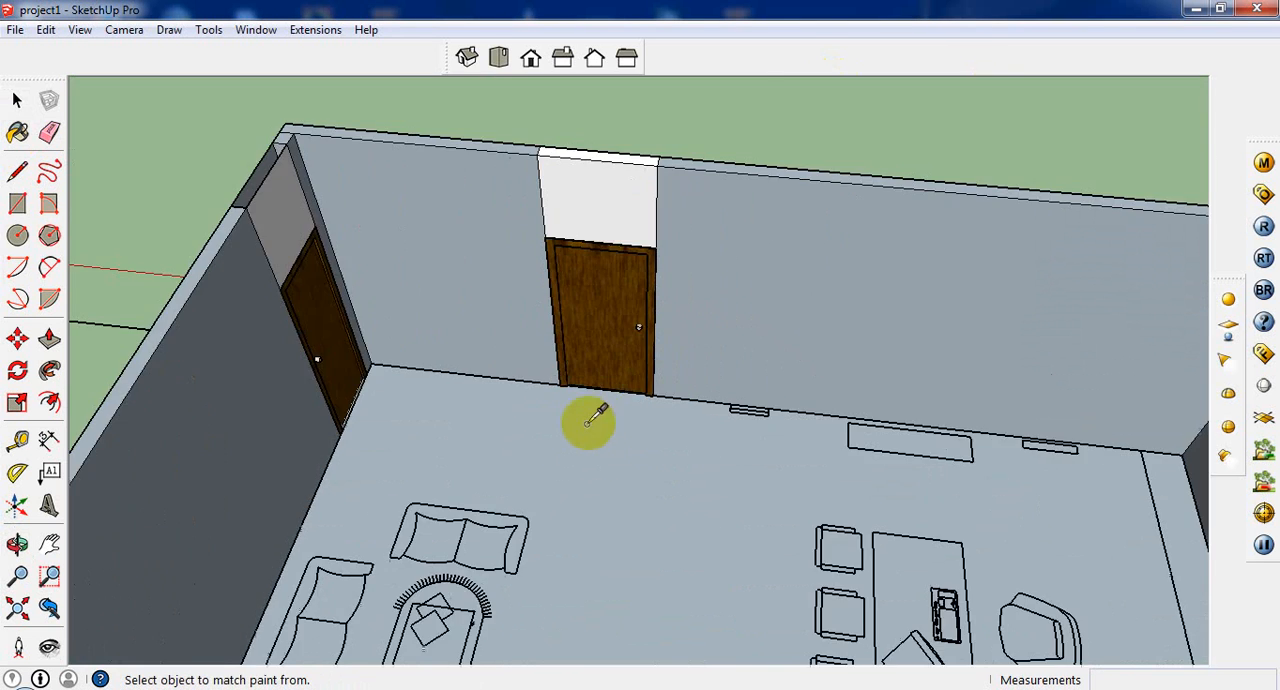
{"action": "middle_click_drag", "start_coordinate": [603, 455], "coordinate": [670, 182]}
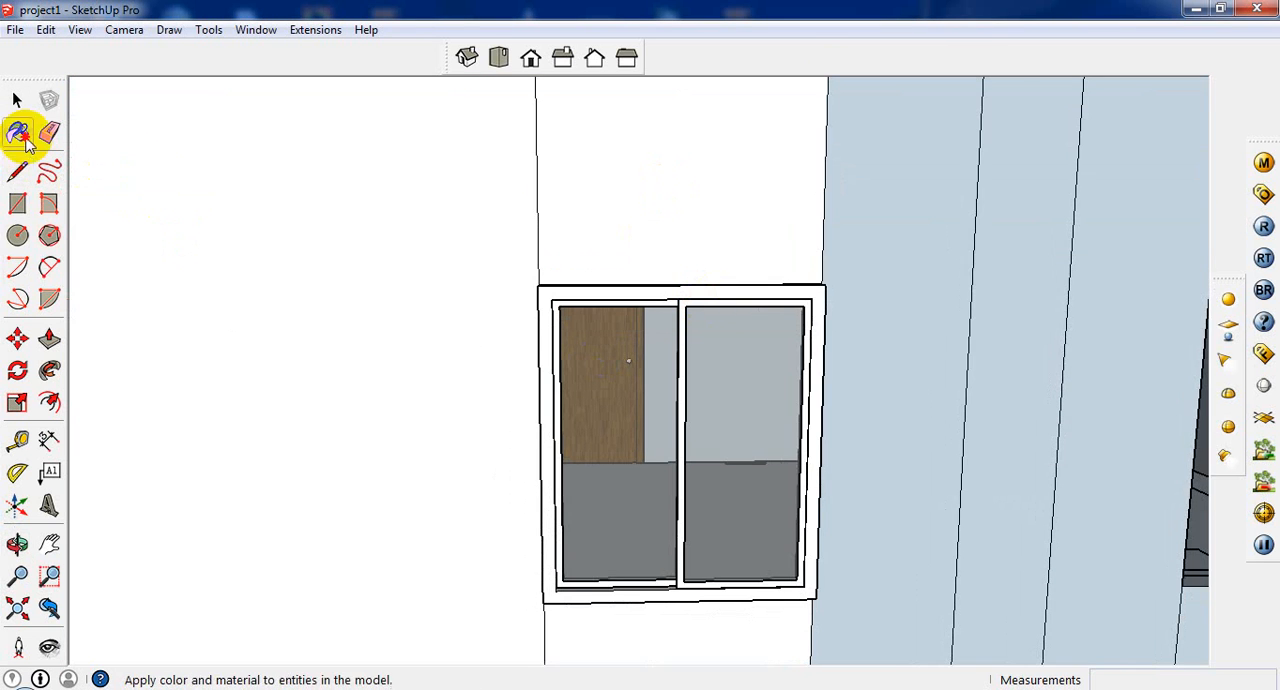
Step: Paint the window frame dark gray with Color_006 from the Colors materials and close the materials browser
{"action": "left_click", "coordinate": [17, 133]}
{"action": "left_click", "coordinate": [922, 231]}
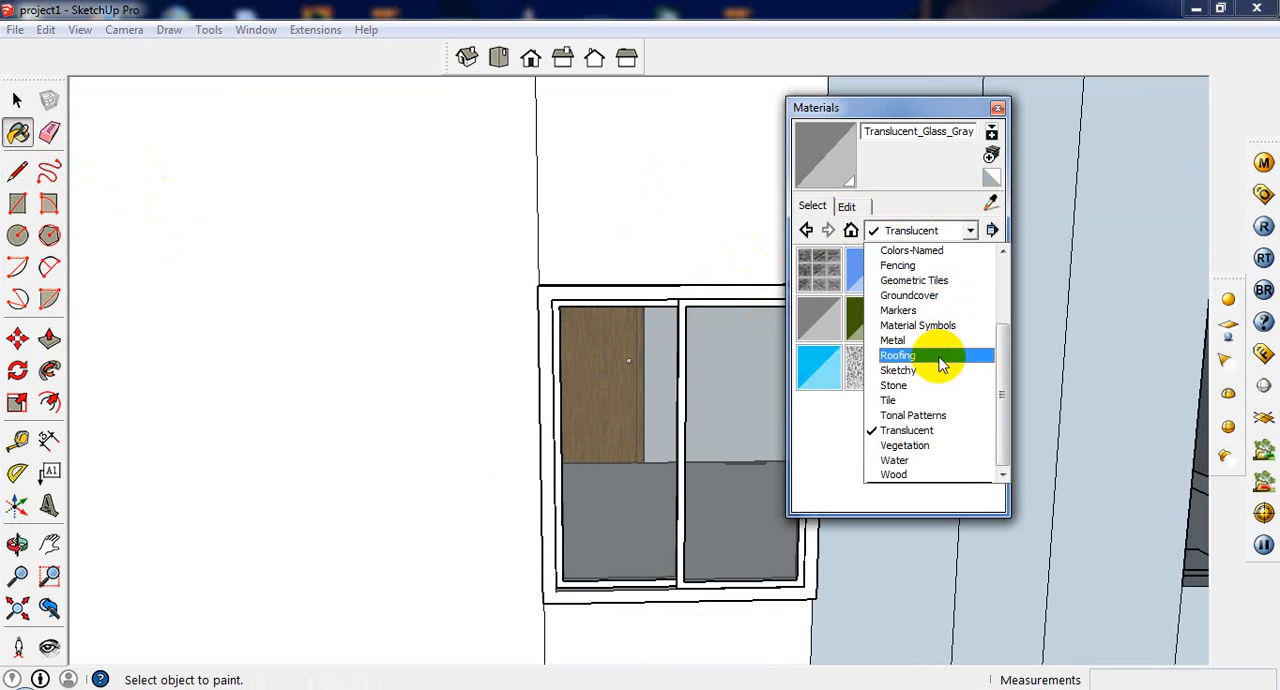
{"action": "scroll", "coordinate": [934, 349], "scroll_direction": "up", "scroll_amount": 3}
{"action": "left_click", "coordinate": [917, 325]}
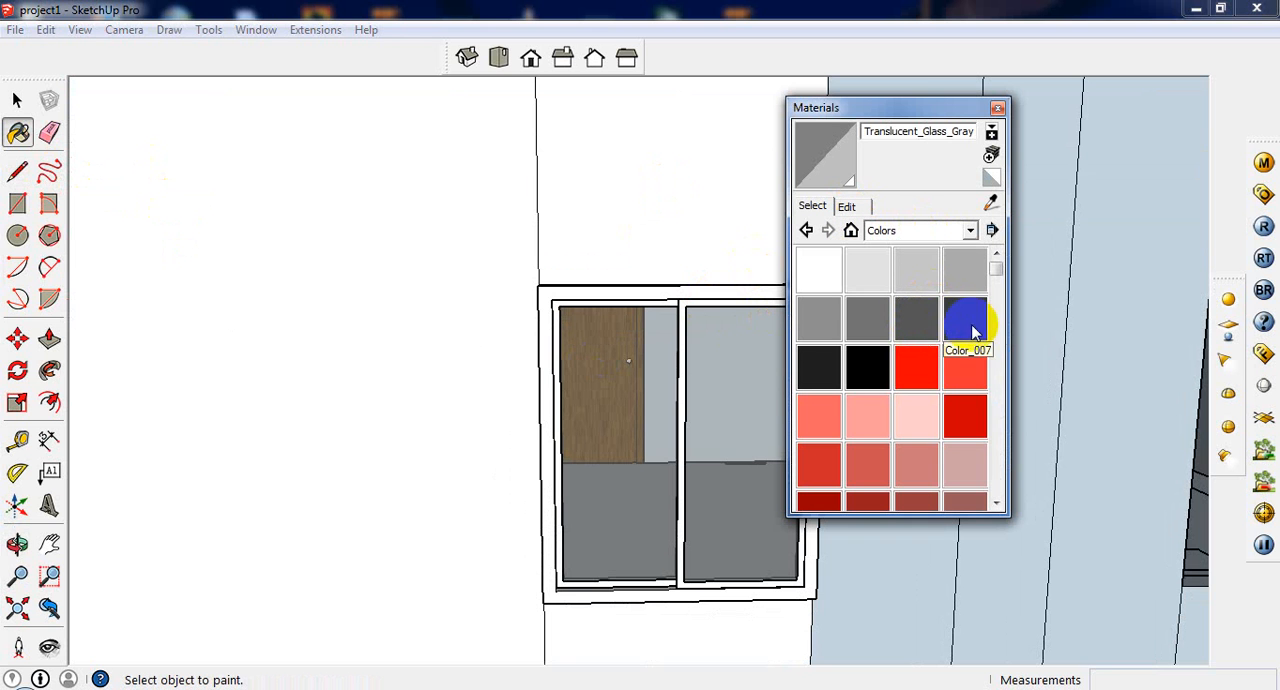
{"action": "left_click", "coordinate": [974, 330]}
{"action": "left_click", "coordinate": [925, 328]}
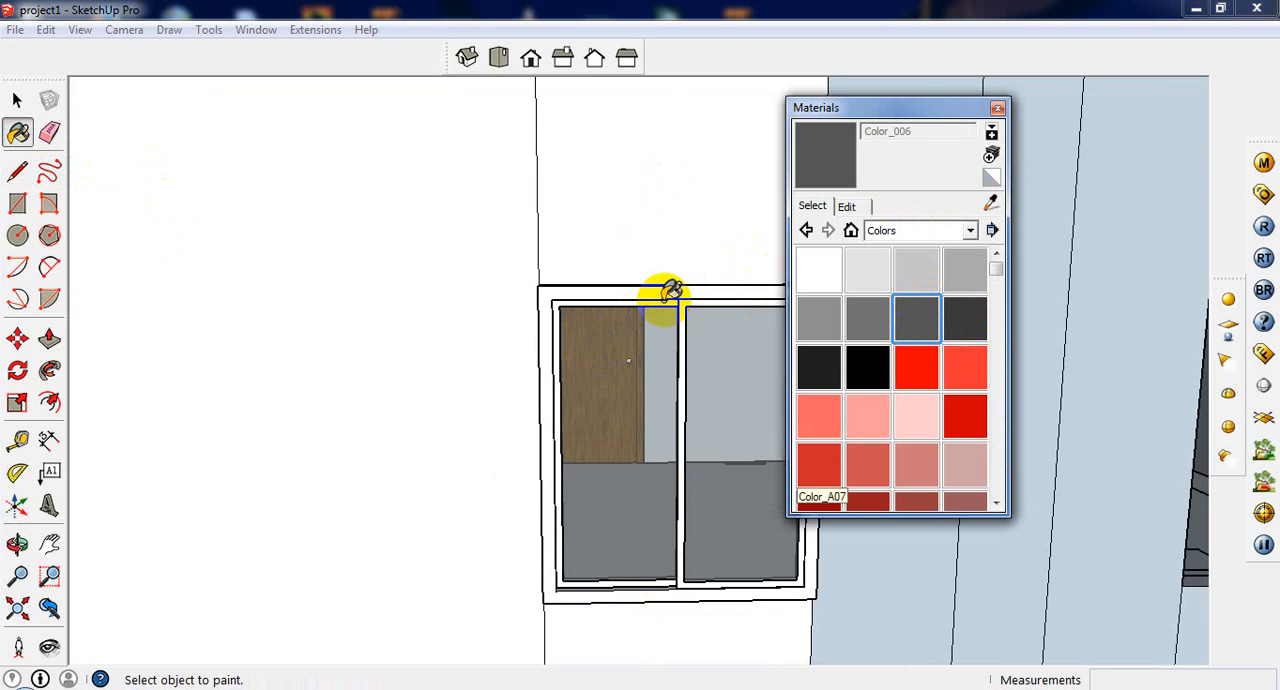
{"action": "middle_click_drag", "start_coordinate": [670, 291], "coordinate": [646, 277]}
{"action": "scroll", "coordinate": [666, 289], "scroll_direction": "up", "scroll_amount": 4}
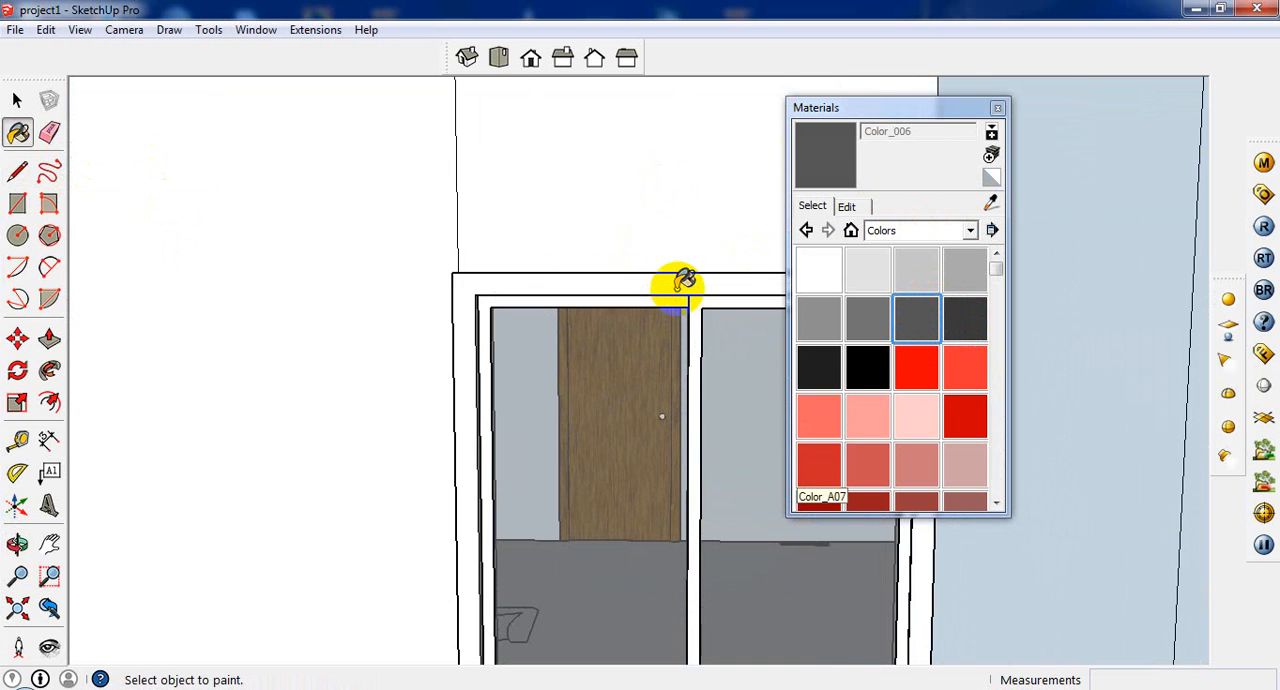
{"action": "left_click", "coordinate": [672, 279]}
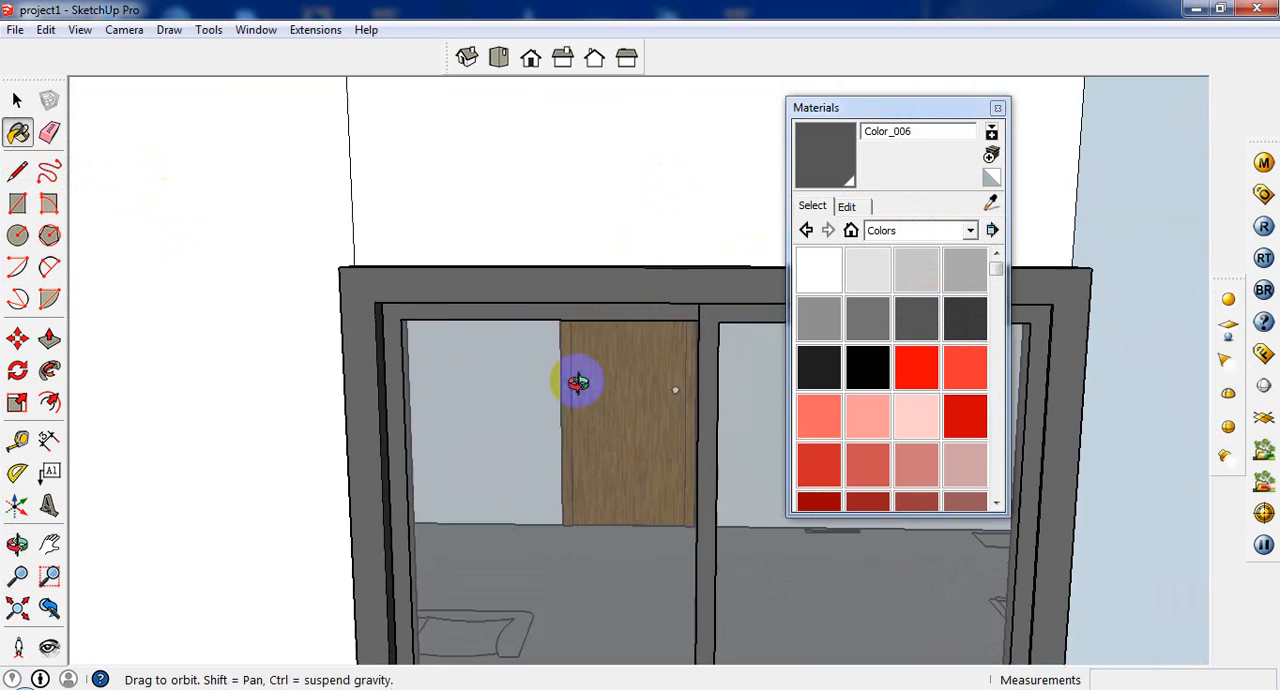
{"action": "mouse_move", "coordinate": [577, 380]}
{"action": "middle_mouse_down"}
{"action": "mouse_move", "coordinate": [563, 488]}
{"action": "mouse_move", "coordinate": [621, 410]}
{"action": "middle_mouse_up"}
{"action": "scroll", "coordinate": [621, 410], "scroll_direction": "down", "scroll_amount": 5}
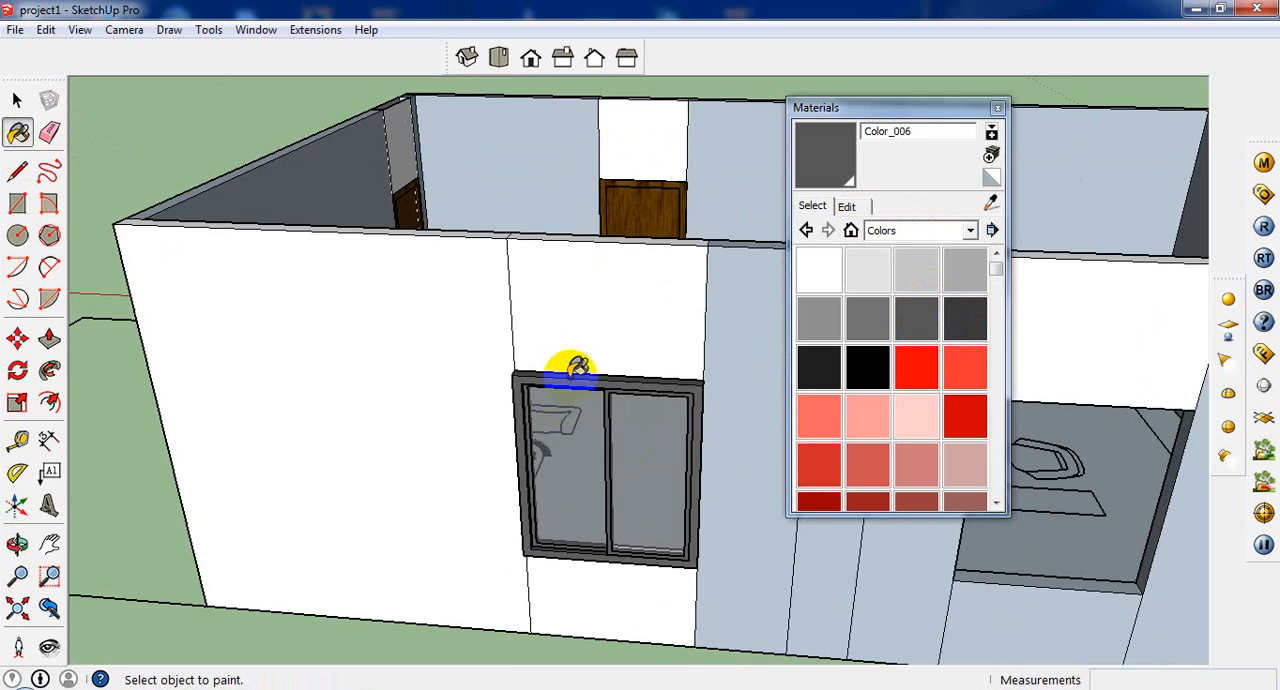
{"action": "mouse_move", "coordinate": [571, 363]}
{"action": "middle_mouse_down"}
{"action": "mouse_move", "coordinate": [674, 523]}
{"action": "mouse_move", "coordinate": [773, 510]}
{"action": "mouse_move", "coordinate": [633, 405]}
{"action": "middle_mouse_up"}
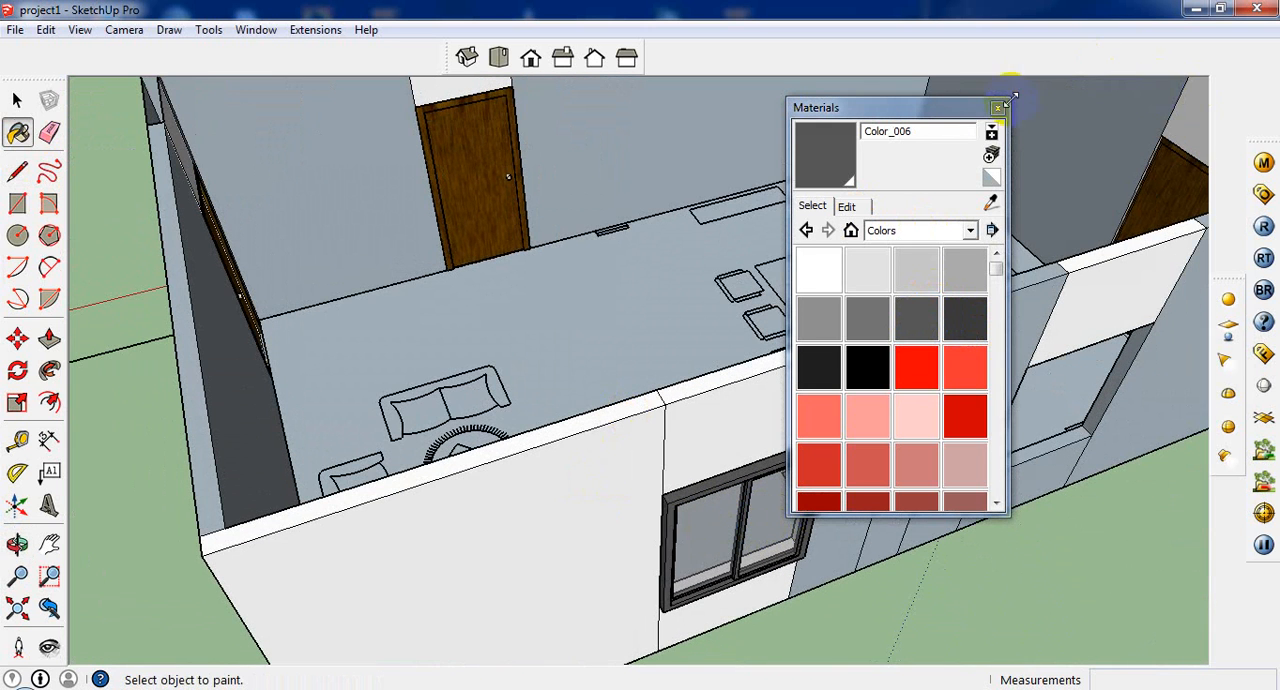
{"action": "left_click", "coordinate": [999, 108]}
Step: Combine the window frame and its two glass panes into a component named window
{"action": "left_click", "coordinate": [15, 100]}
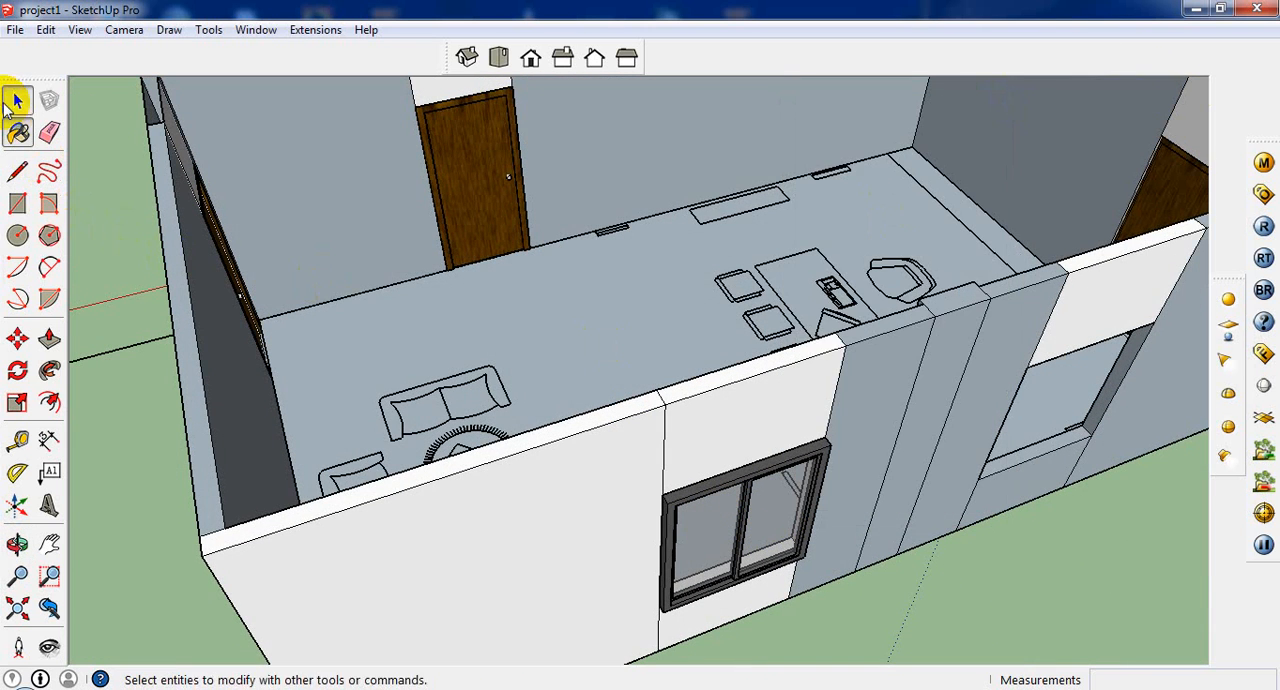
{"action": "scroll", "coordinate": [780, 571], "scroll_direction": "up", "scroll_amount": 6}
{"action": "scroll", "coordinate": [666, 483], "scroll_direction": "up", "scroll_amount": 2}
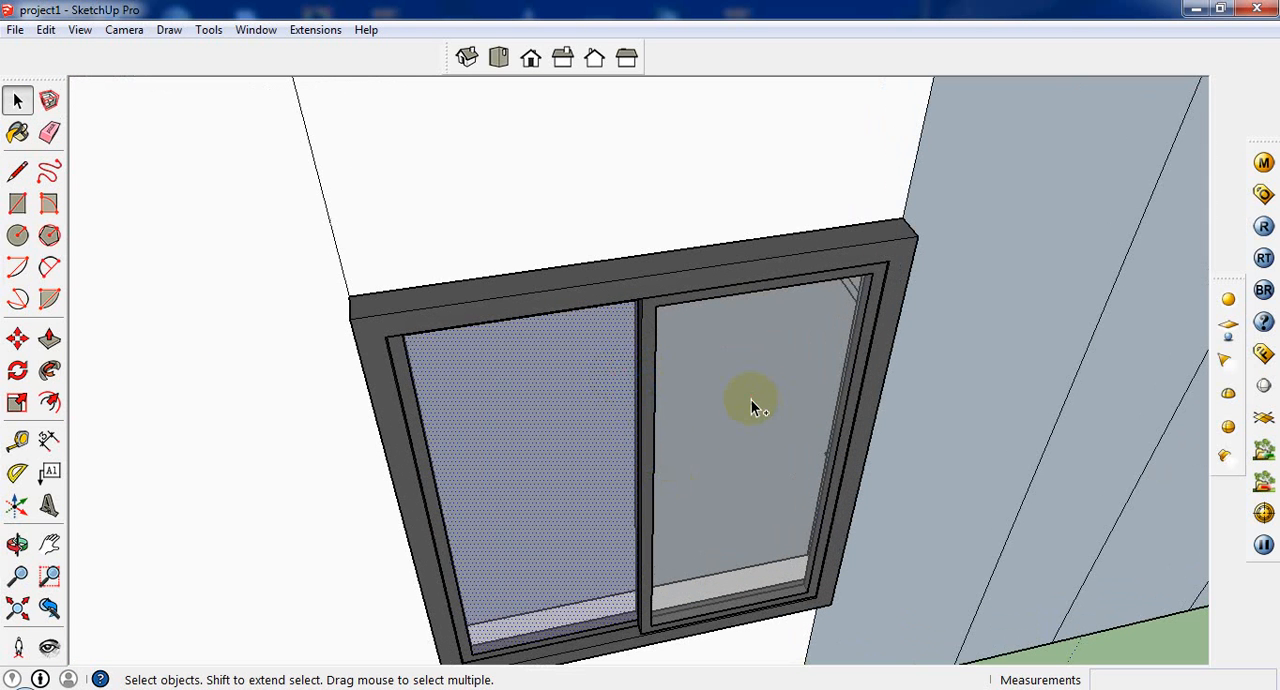
{"action": "triple_click", "coordinate": [728, 281]}
{"action": "right_click", "coordinate": [728, 281]}
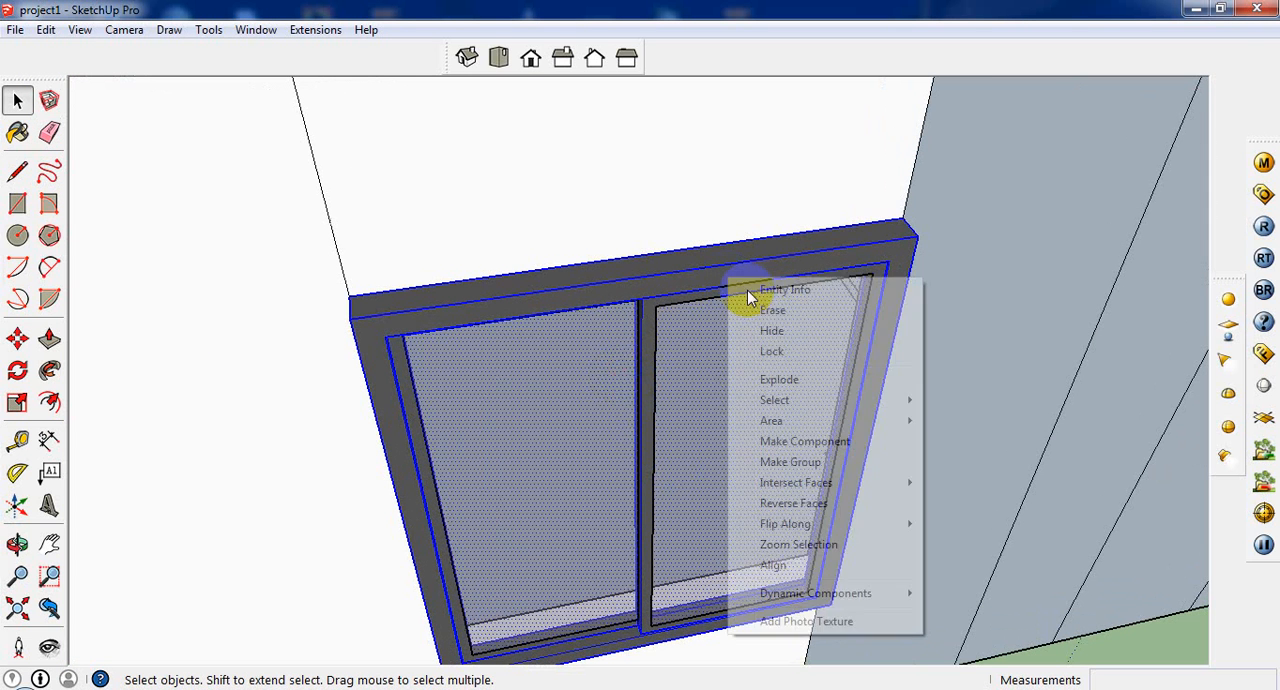
{"action": "left_click", "coordinate": [819, 443]}
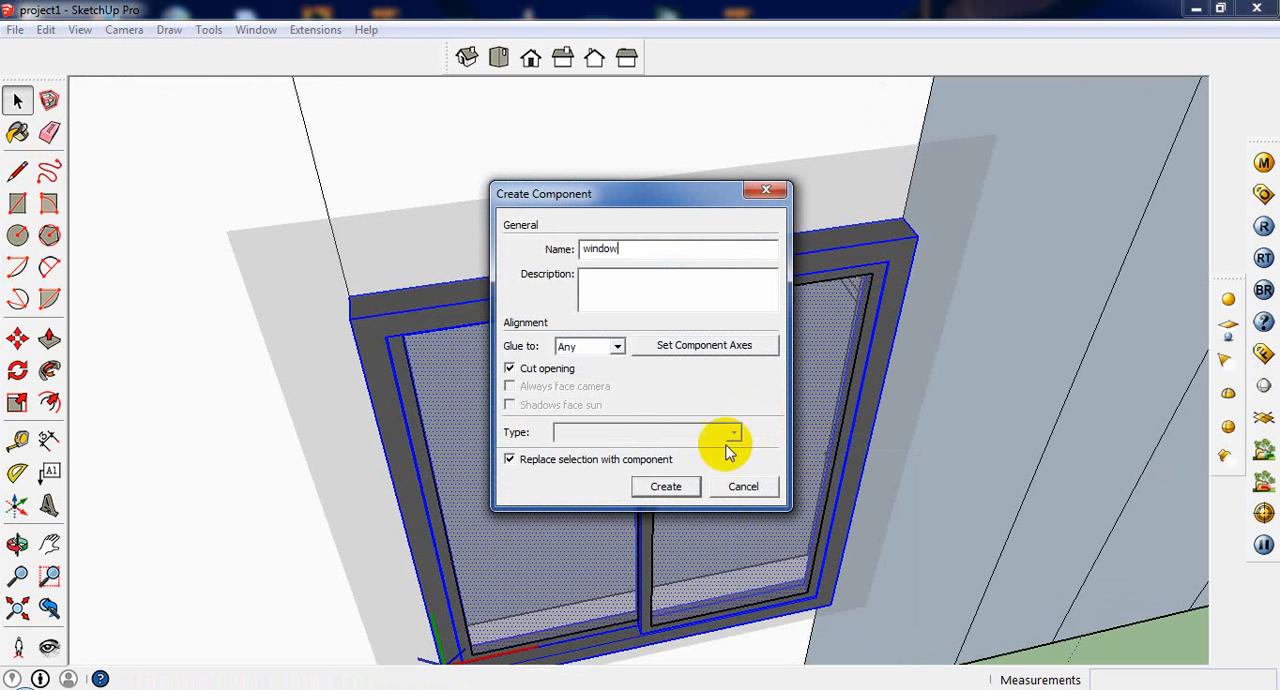
{"action": "left_click", "coordinate": [682, 487]}
Step: Open the Components browser to view the components in the model, and close it again
{"action": "scroll", "coordinate": [771, 449], "scroll_direction": "down", "scroll_amount": 5}
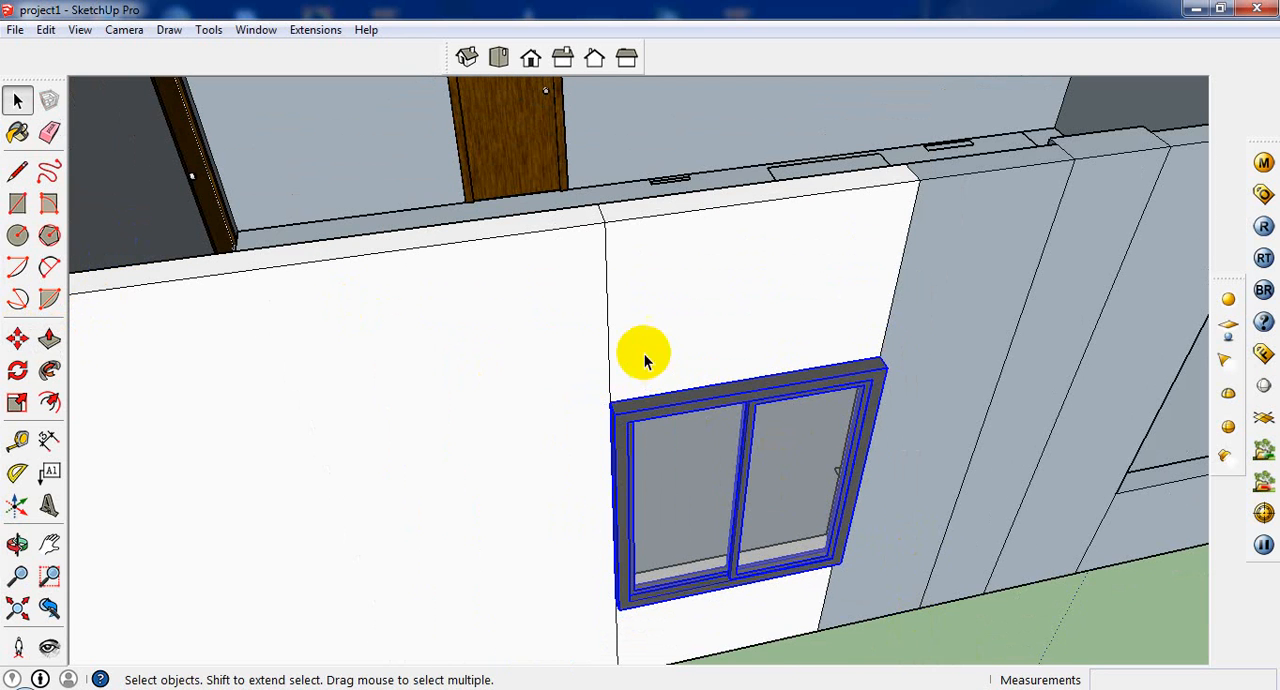
{"action": "left_click", "coordinate": [256, 29]}
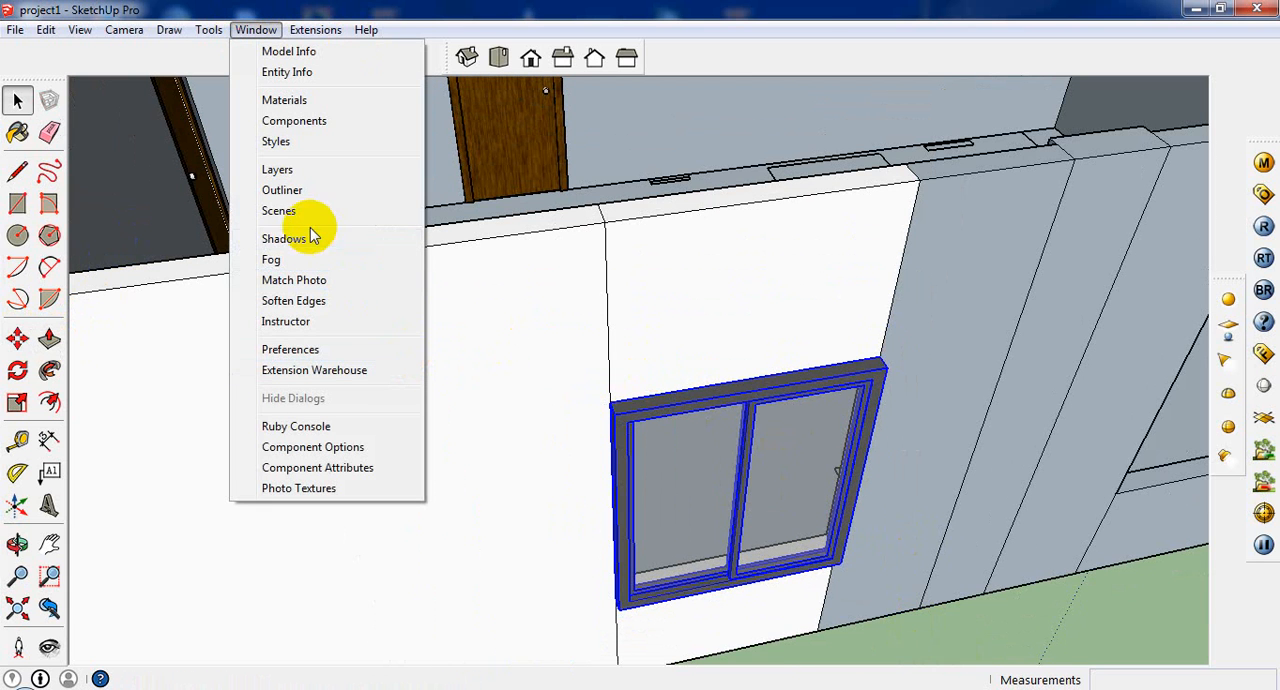
{"action": "left_click", "coordinate": [337, 137]}
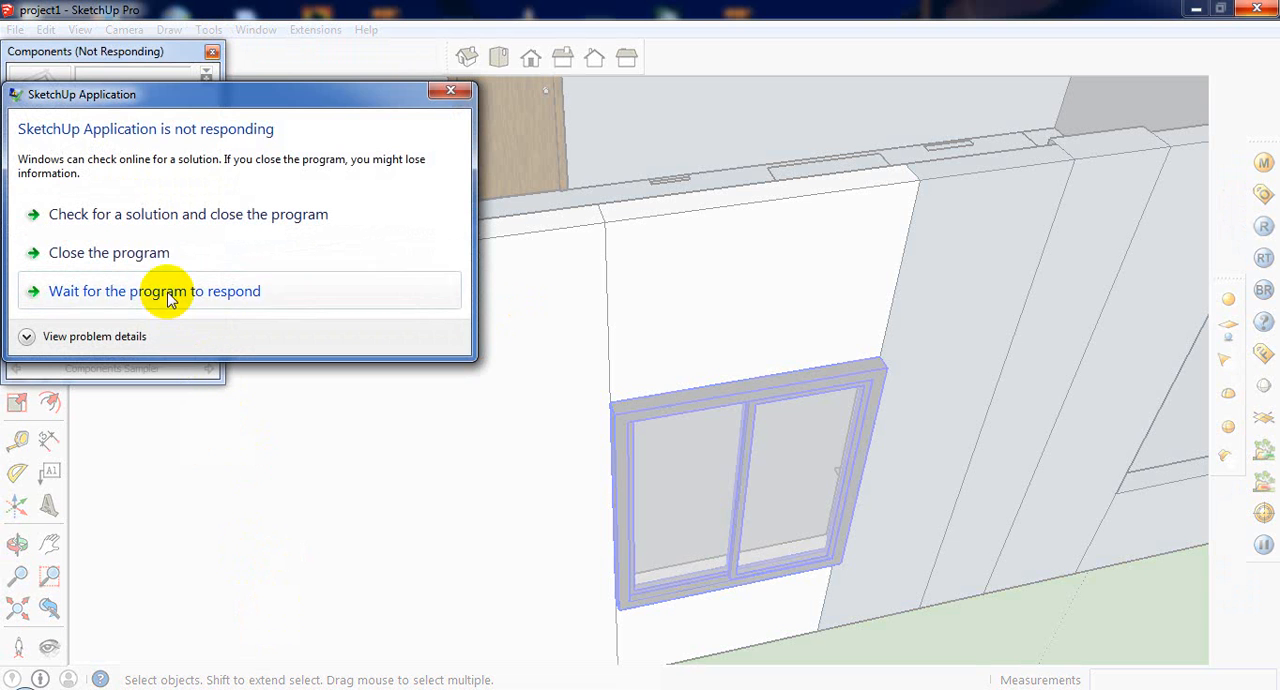
{"action": "left_click", "coordinate": [170, 295]}
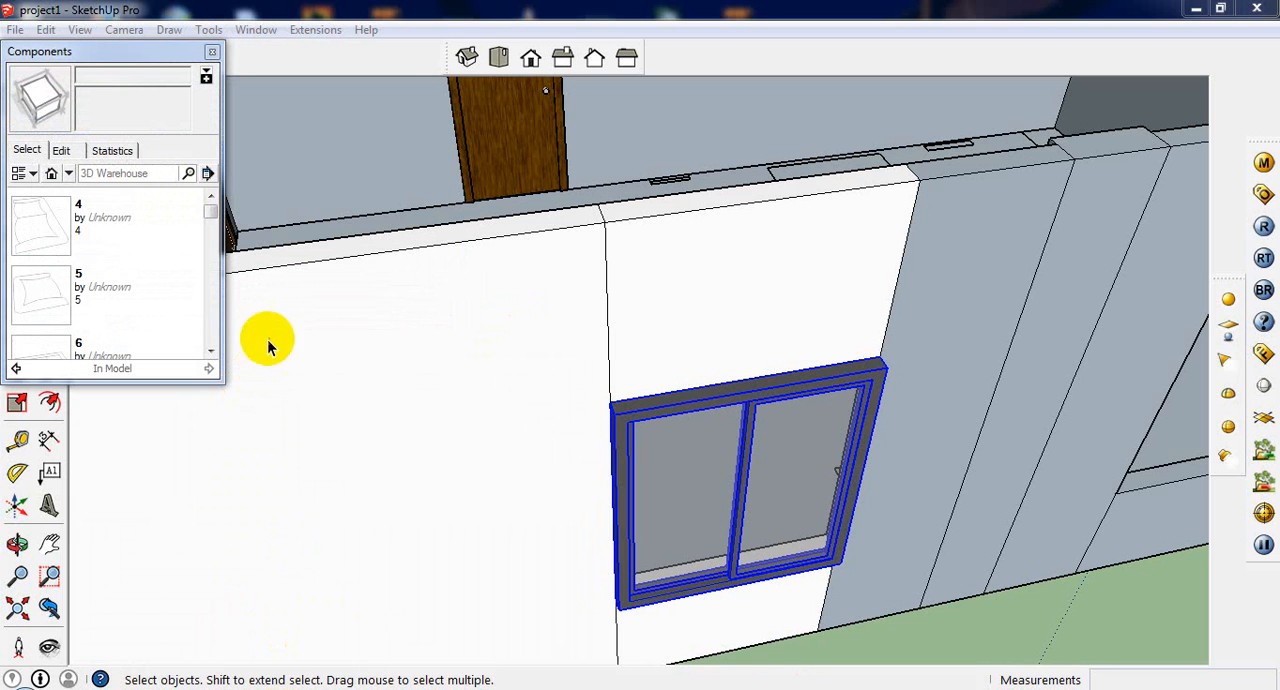
{"action": "scroll", "coordinate": [700, 432], "scroll_direction": "down", "scroll_amount": 5}
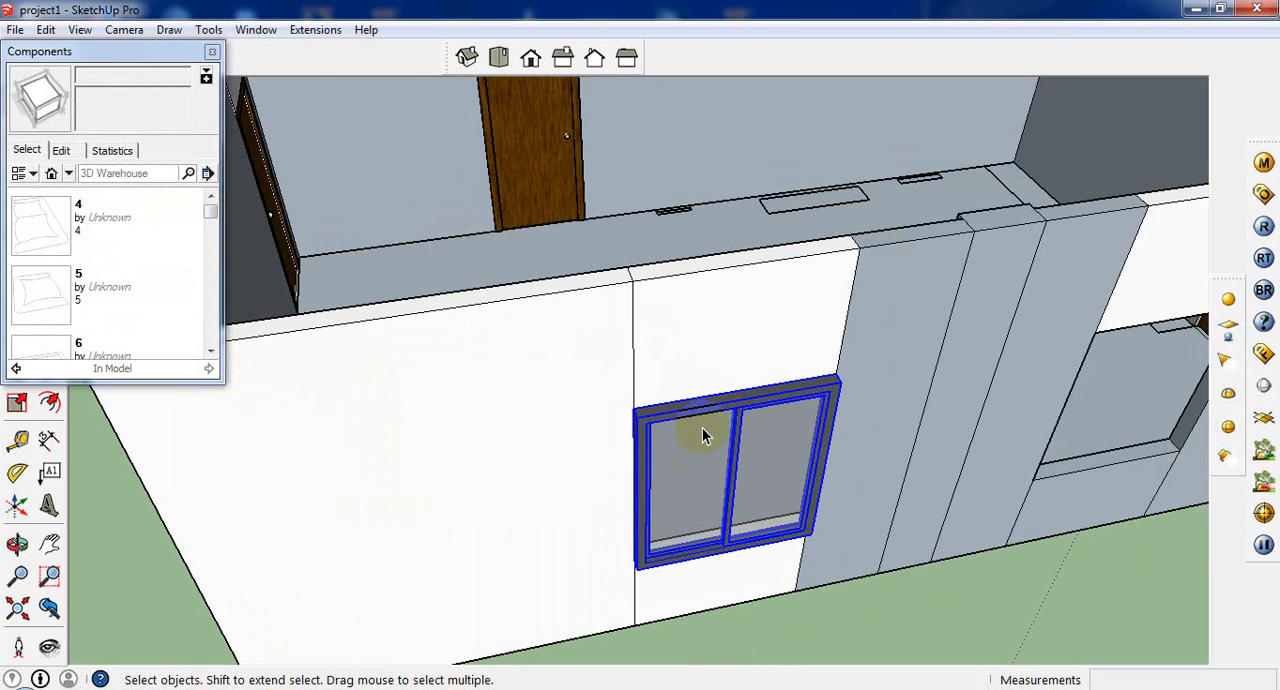
{"action": "left_click", "coordinate": [211, 52]}
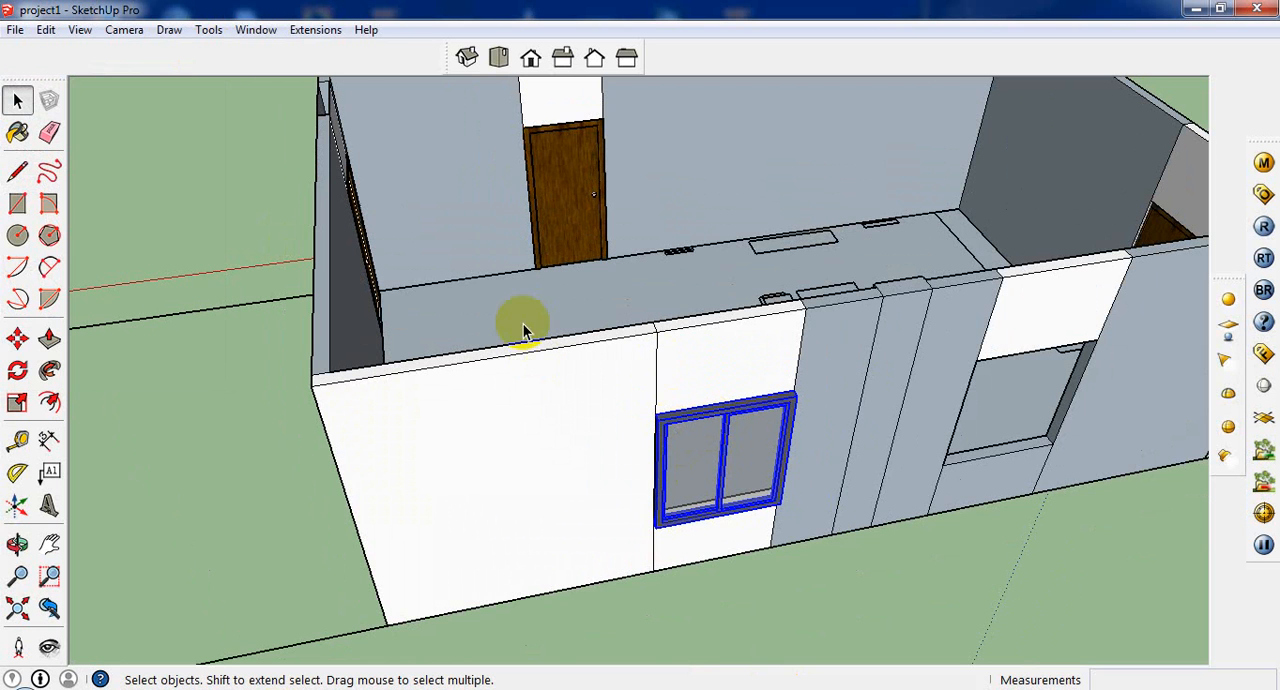
Step: Try to move the window component from its upper frame corner into the thickness of the outer wall
{"action": "scroll", "coordinate": [760, 426], "scroll_direction": "up", "scroll_amount": 4}
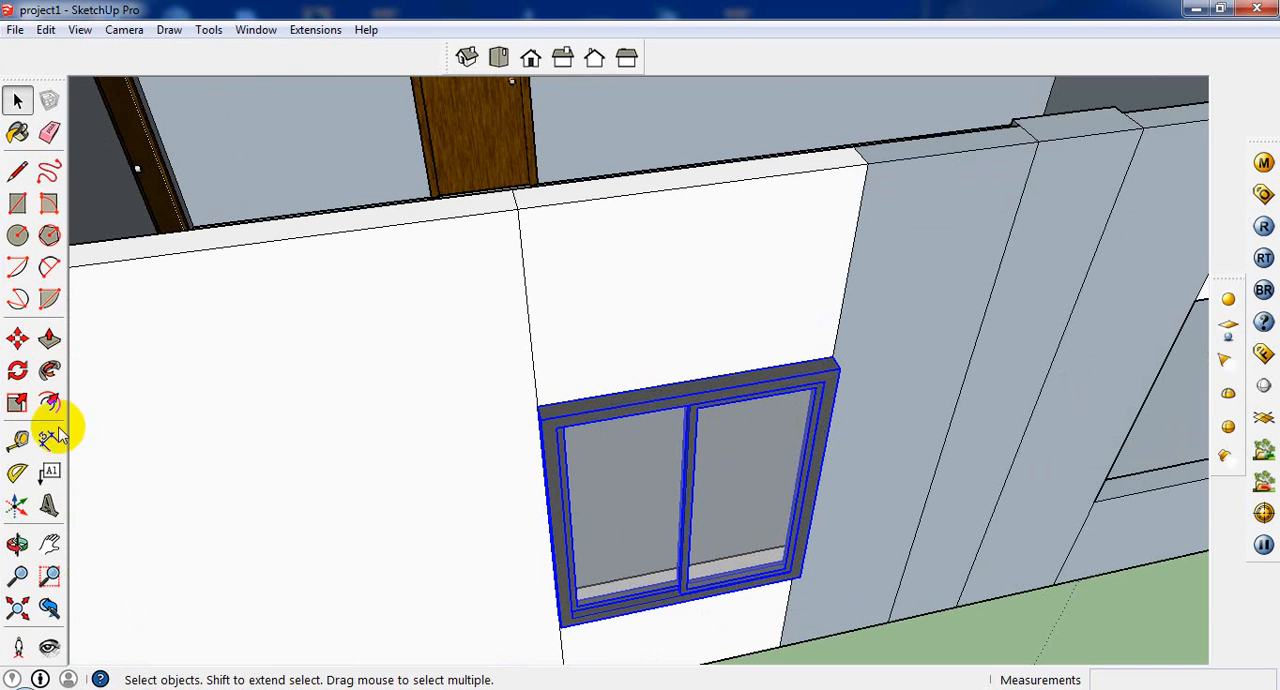
{"action": "left_click", "coordinate": [17, 340]}
{"action": "left_click", "coordinate": [540, 415]}
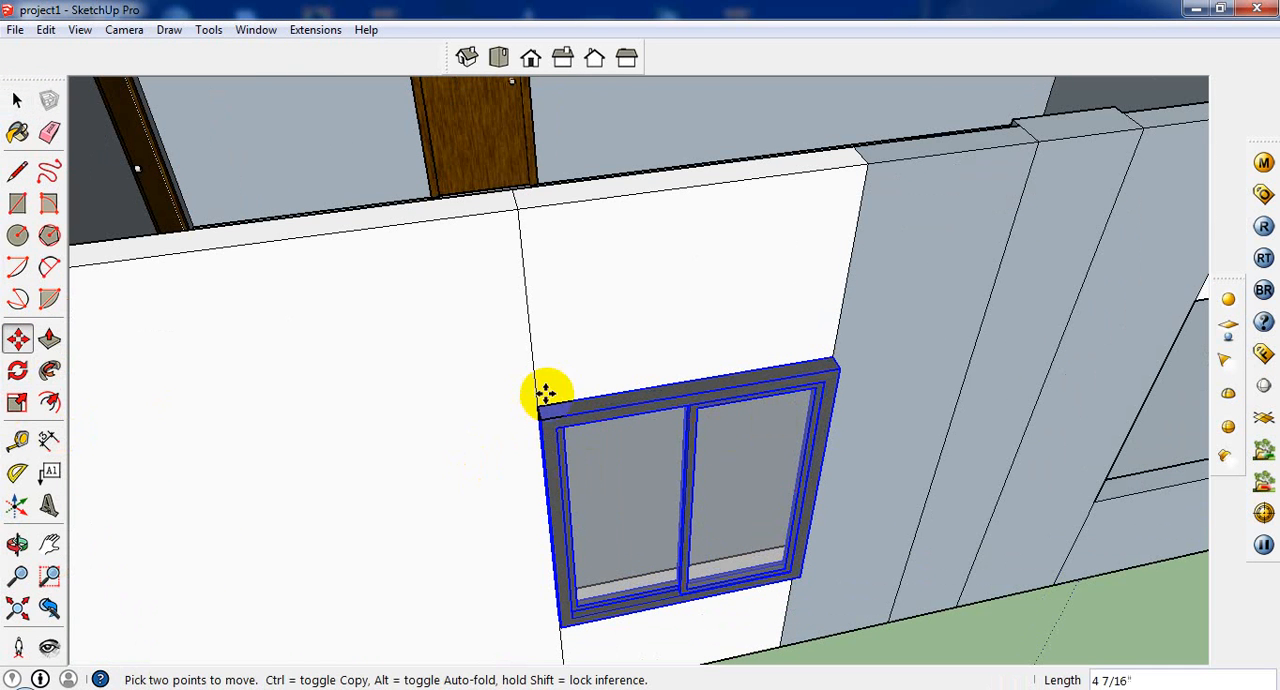
{"action": "middle_click_drag", "start_coordinate": [531, 403], "coordinate": [774, 458]}
{"action": "scroll", "coordinate": [718, 467], "scroll_direction": "up", "scroll_amount": 2}
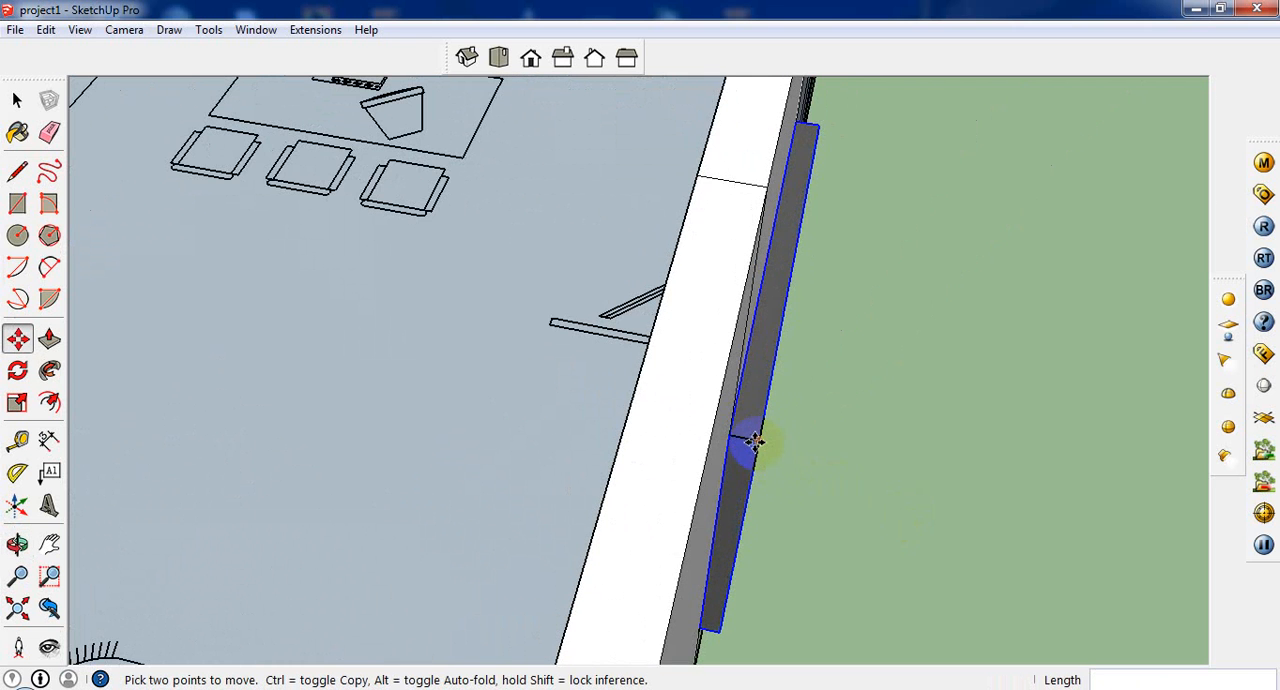
{"action": "left_click", "coordinate": [758, 440]}
{"action": "left_click", "coordinate": [758, 440]}
{"action": "scroll", "coordinate": [757, 467], "scroll_direction": "down", "scroll_amount": 2}
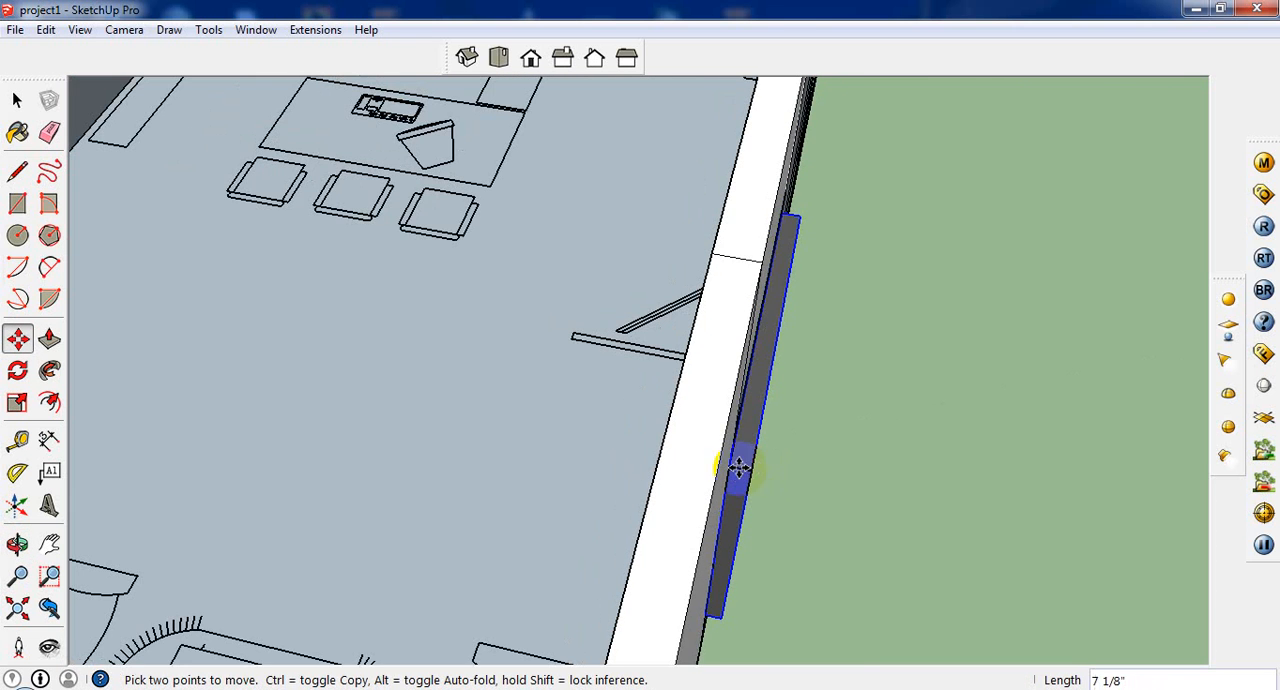
{"action": "left_click", "coordinate": [743, 465]}
Step: Try to reposition the window by its inner lower frame corner at the sill of the wall opening
{"action": "middle_click_drag", "start_coordinate": [751, 475], "coordinate": [1076, 412]}
{"action": "scroll", "coordinate": [729, 338], "scroll_direction": "up", "scroll_amount": 5}
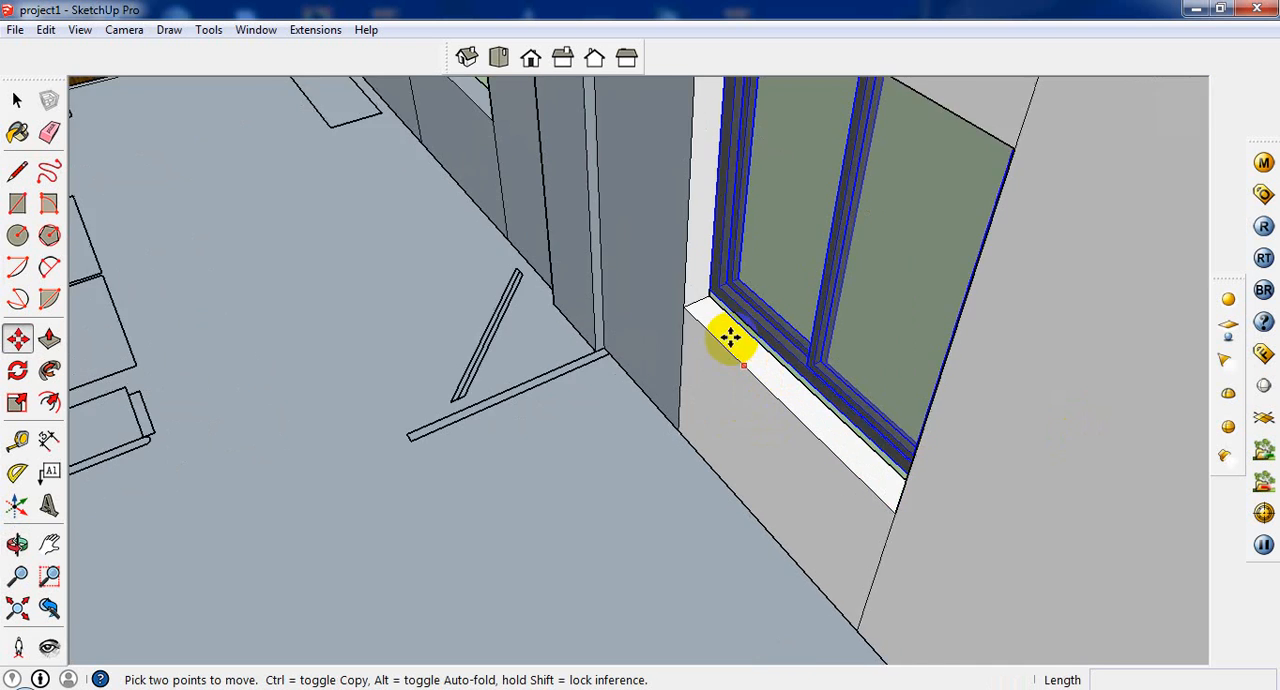
{"action": "left_click", "coordinate": [694, 268]}
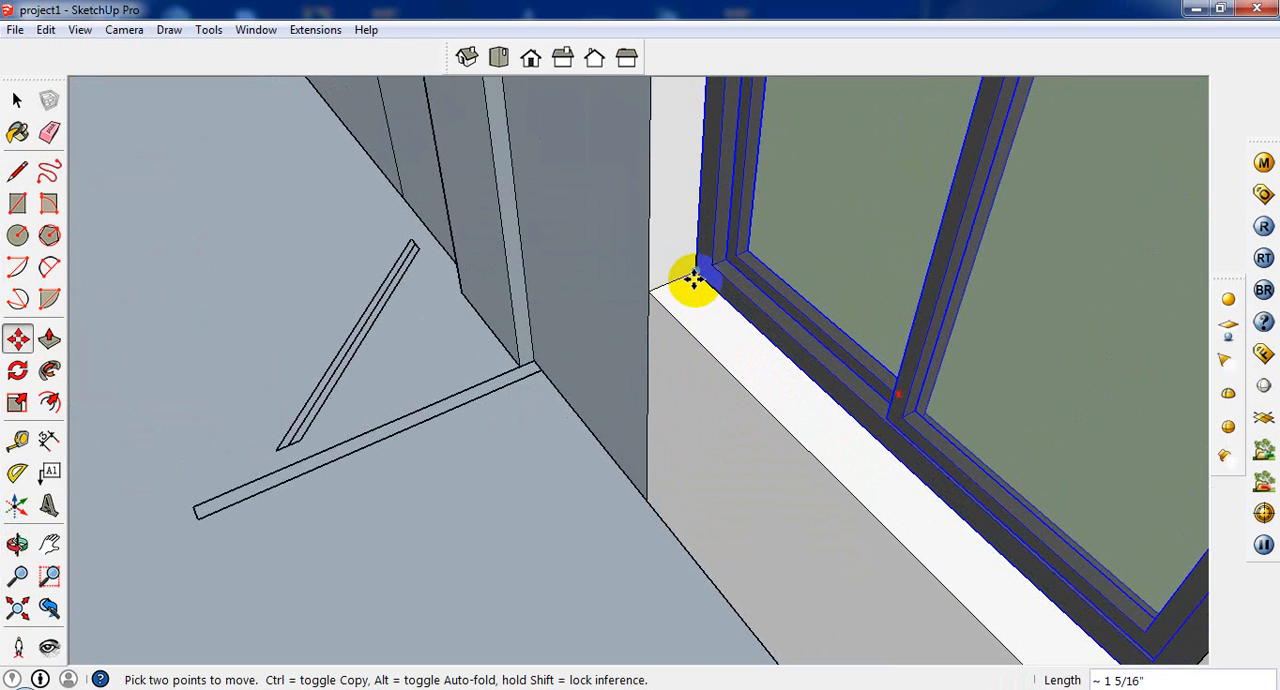
{"action": "left_click", "coordinate": [691, 277]}
{"action": "scroll", "coordinate": [750, 282], "scroll_direction": "up", "scroll_amount": 4}
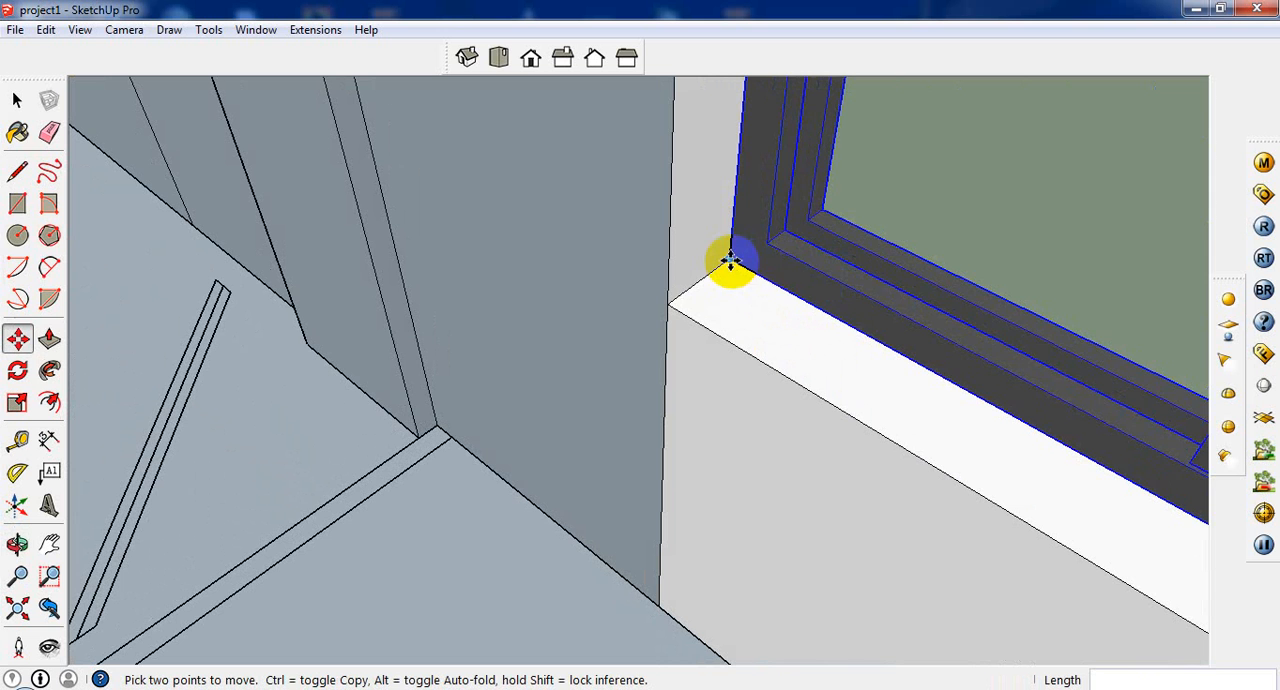
{"action": "left_click", "coordinate": [731, 260]}
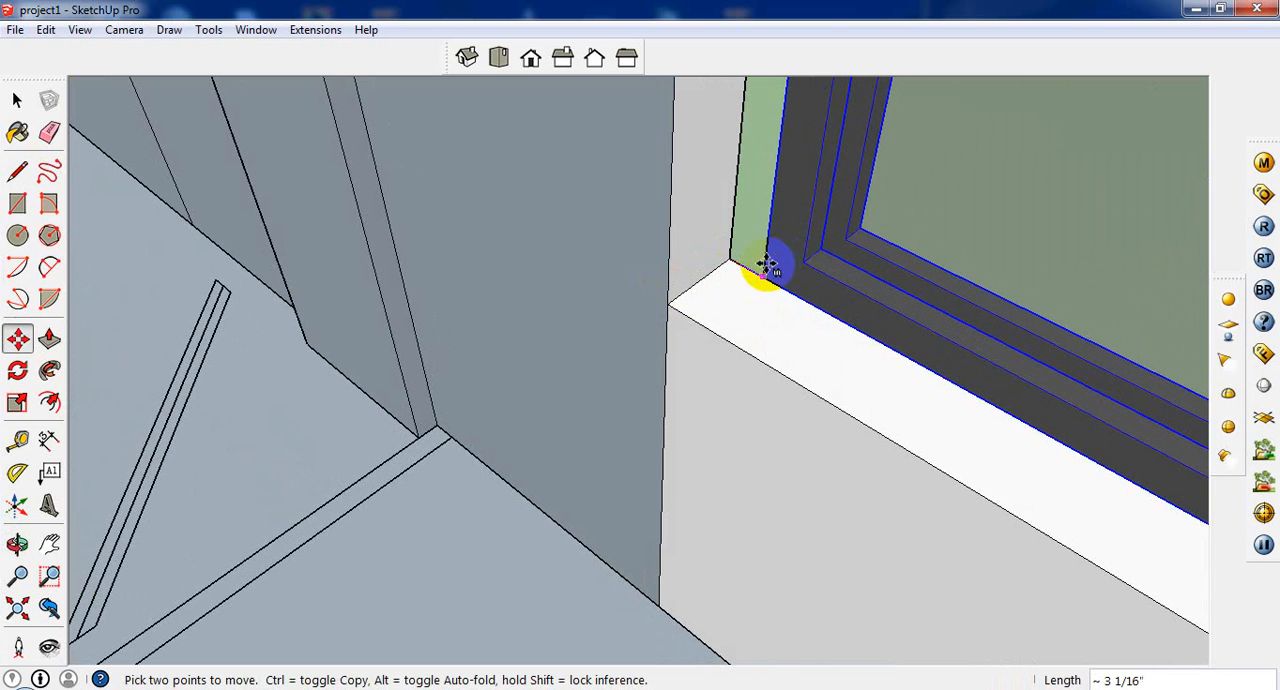
{"action": "left_click", "coordinate": [733, 259]}
Step: Flip the window component through its depth into the wall opening with a blue scale of -1
{"action": "middle_click_drag", "start_coordinate": [733, 259], "coordinate": [206, 309]}
{"action": "middle_click_drag", "start_coordinate": [512, 280], "coordinate": [537, 331]}
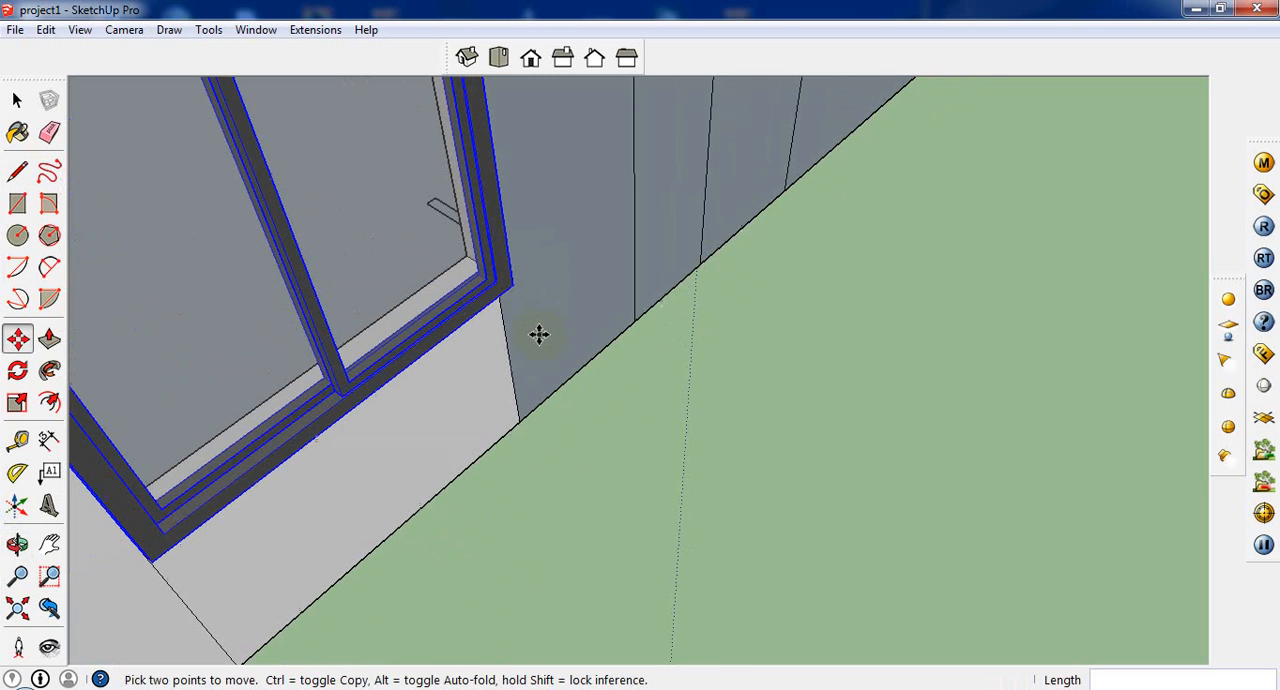
{"action": "left_click", "coordinate": [26, 408]}
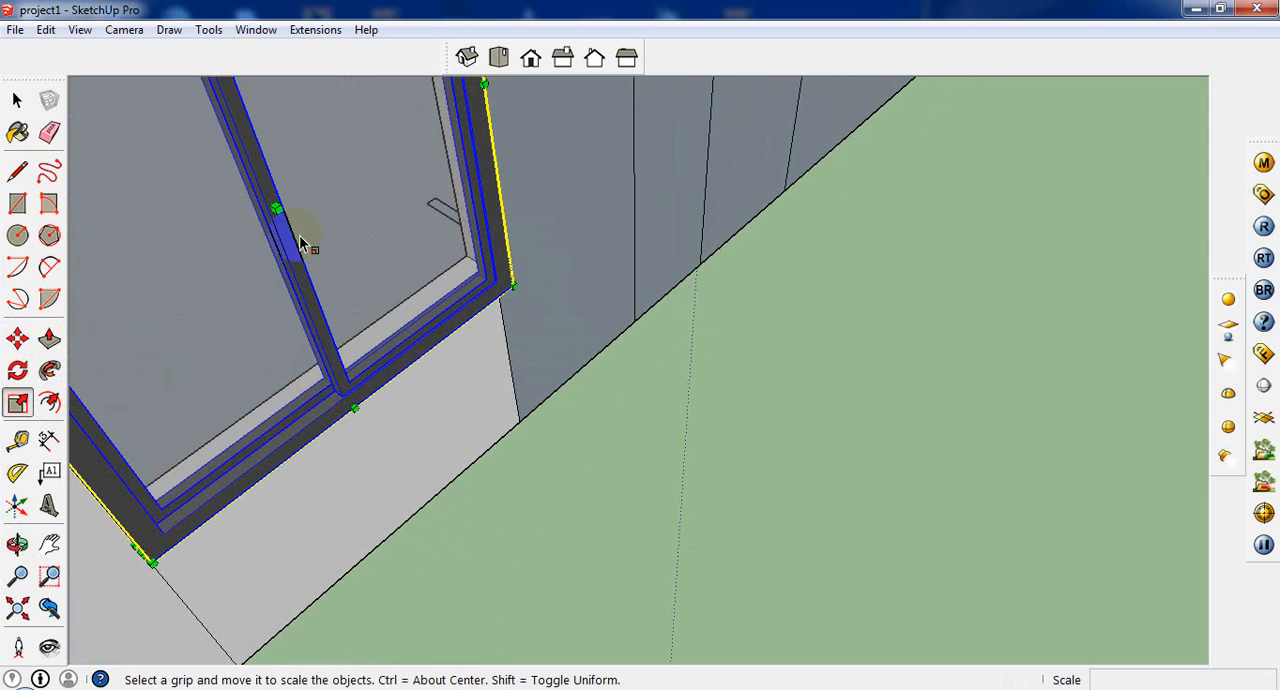
{"action": "left_click_drag", "start_coordinate": [276, 210], "coordinate": [250, 168]}
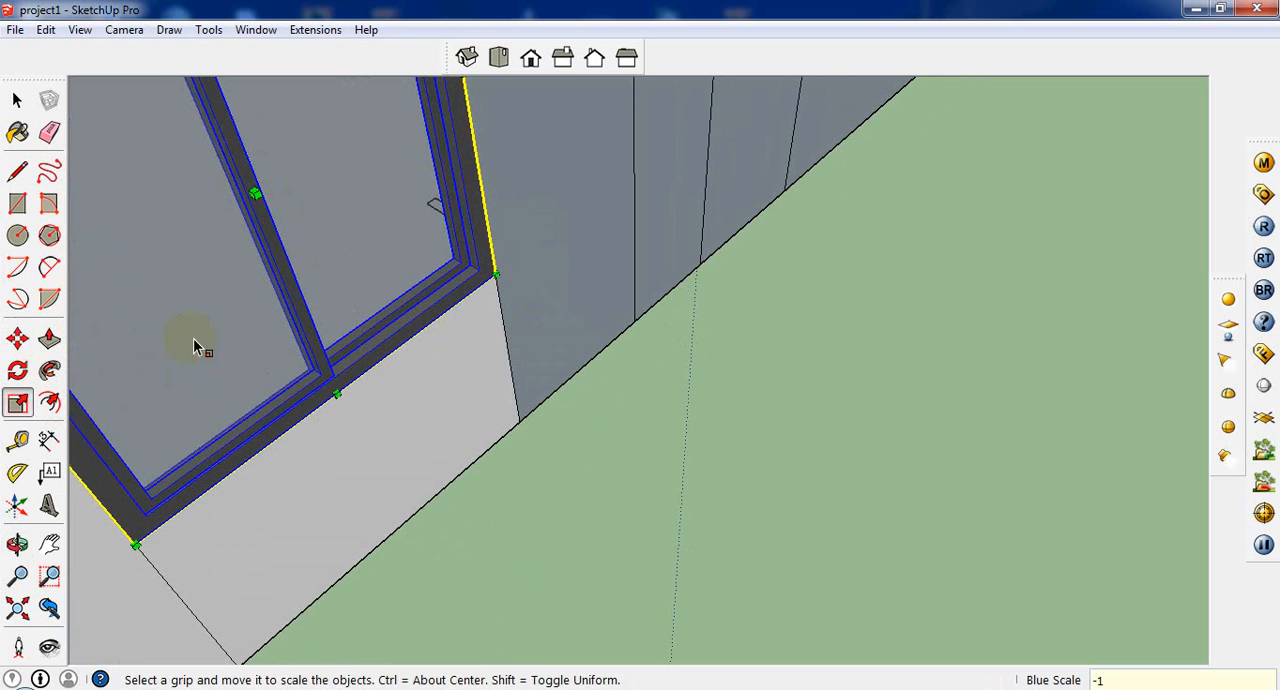
Step: Copy the window component into the second window opening of the same wall
{"action": "left_click", "coordinate": [22, 343]}
{"action": "scroll", "coordinate": [430, 496], "scroll_direction": "down", "scroll_amount": 2}
{"action": "scroll", "coordinate": [469, 438], "scroll_direction": "down", "scroll_amount": 2}
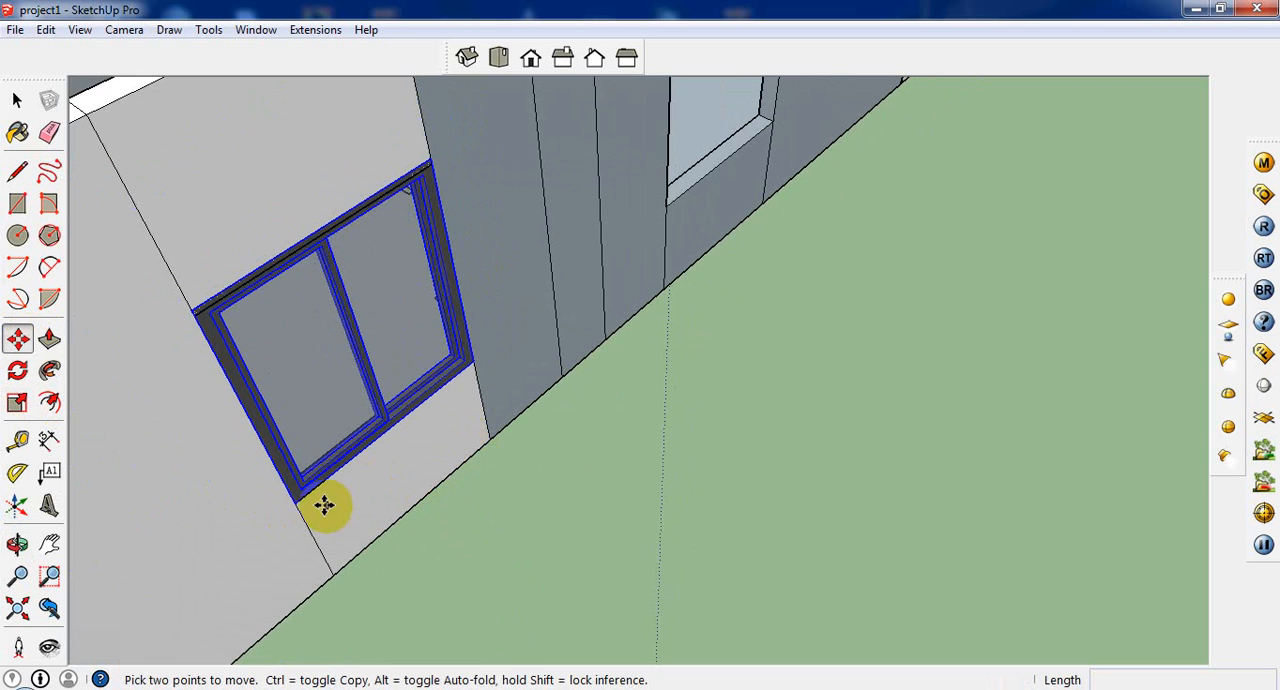
{"action": "left_click", "coordinate": [385, 415]}
{"action": "key", "text": "ctrl"}
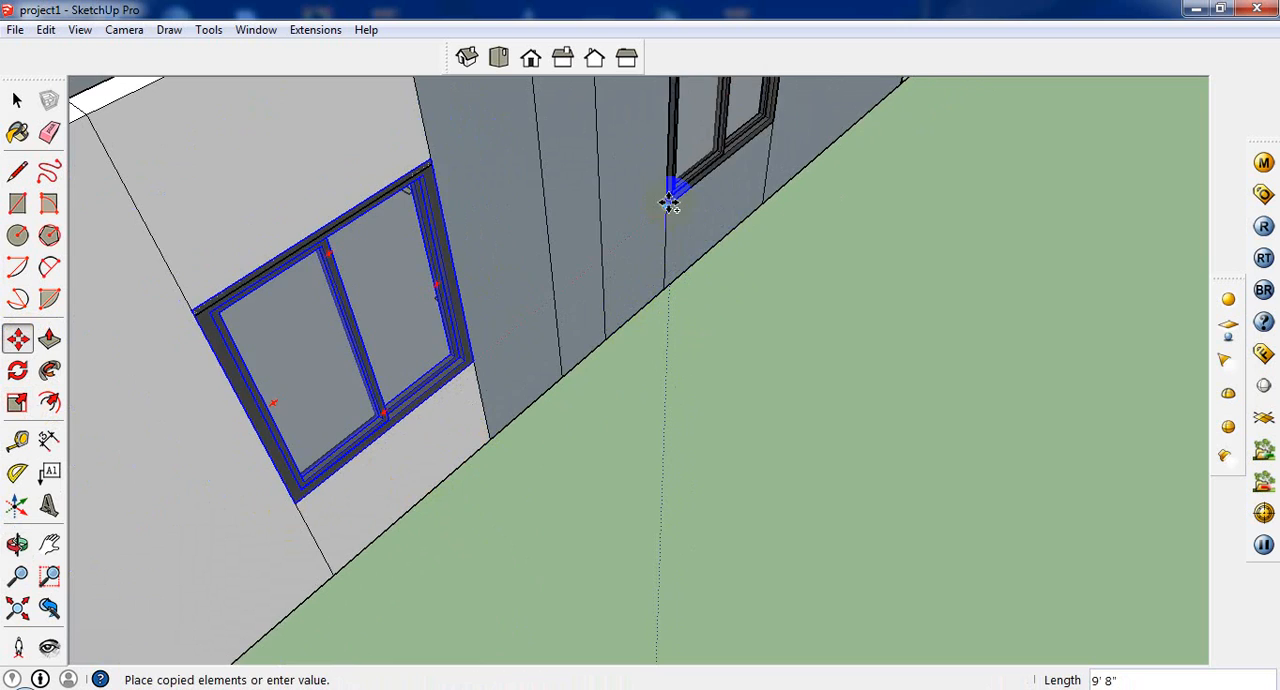
{"action": "left_click", "coordinate": [669, 203]}
Step: Examine how both windows sit in the wall from inside the room and from above
{"action": "scroll", "coordinate": [670, 230], "scroll_direction": "down", "scroll_amount": 8}
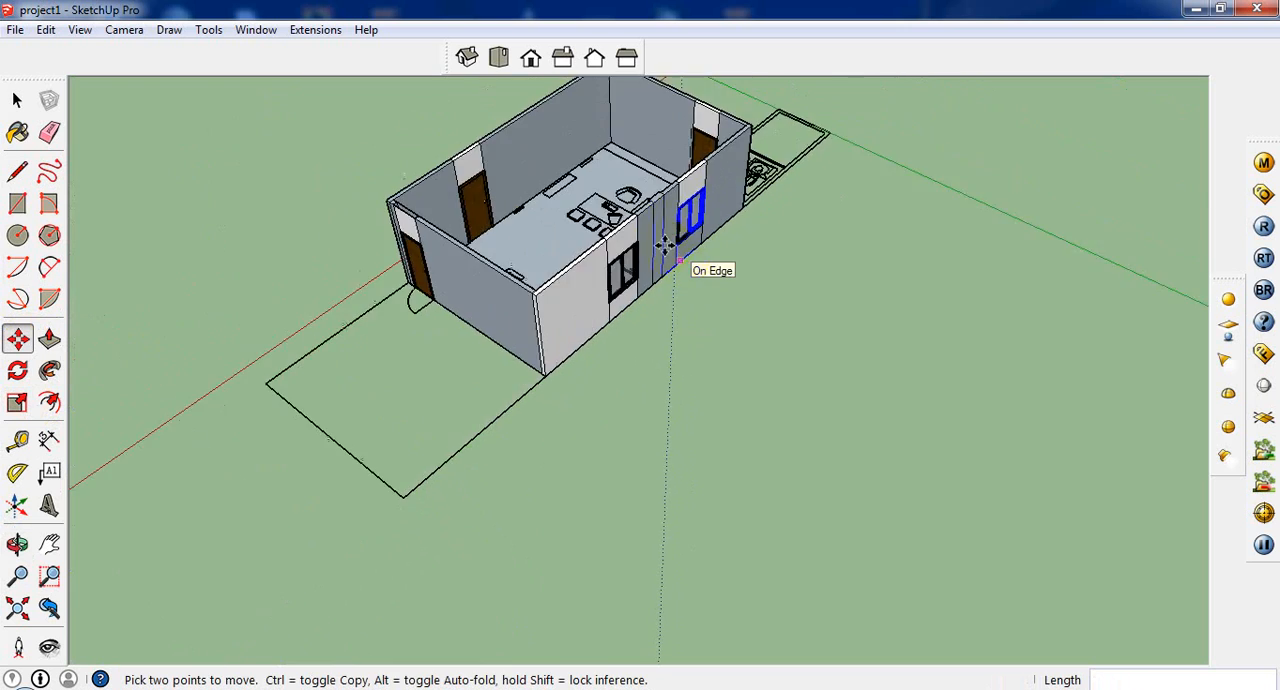
{"action": "middle_click_drag", "start_coordinate": [666, 251], "coordinate": [851, 170]}
{"action": "scroll", "coordinate": [549, 191], "scroll_direction": "up", "scroll_amount": 5}
{"action": "middle_click_drag", "start_coordinate": [552, 194], "coordinate": [840, 278]}
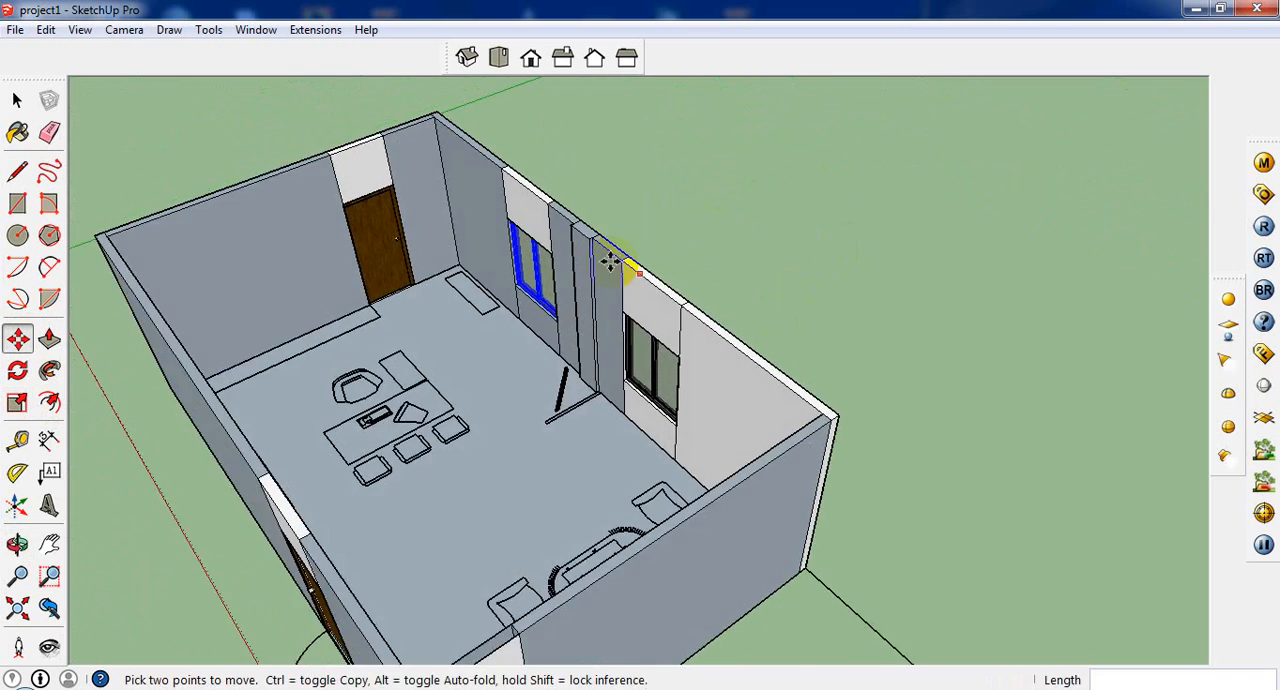
{"action": "scroll", "coordinate": [609, 260], "scroll_direction": "up", "scroll_amount": 3}
{"action": "middle_click_drag", "start_coordinate": [785, 375], "coordinate": [806, 385]}
{"action": "scroll", "coordinate": [700, 389], "scroll_direction": "up", "scroll_amount": 5}
{"action": "scroll", "coordinate": [629, 437], "scroll_direction": "up", "scroll_amount": 3}
{"action": "middle_click_drag", "start_coordinate": [629, 437], "coordinate": [757, 369]}
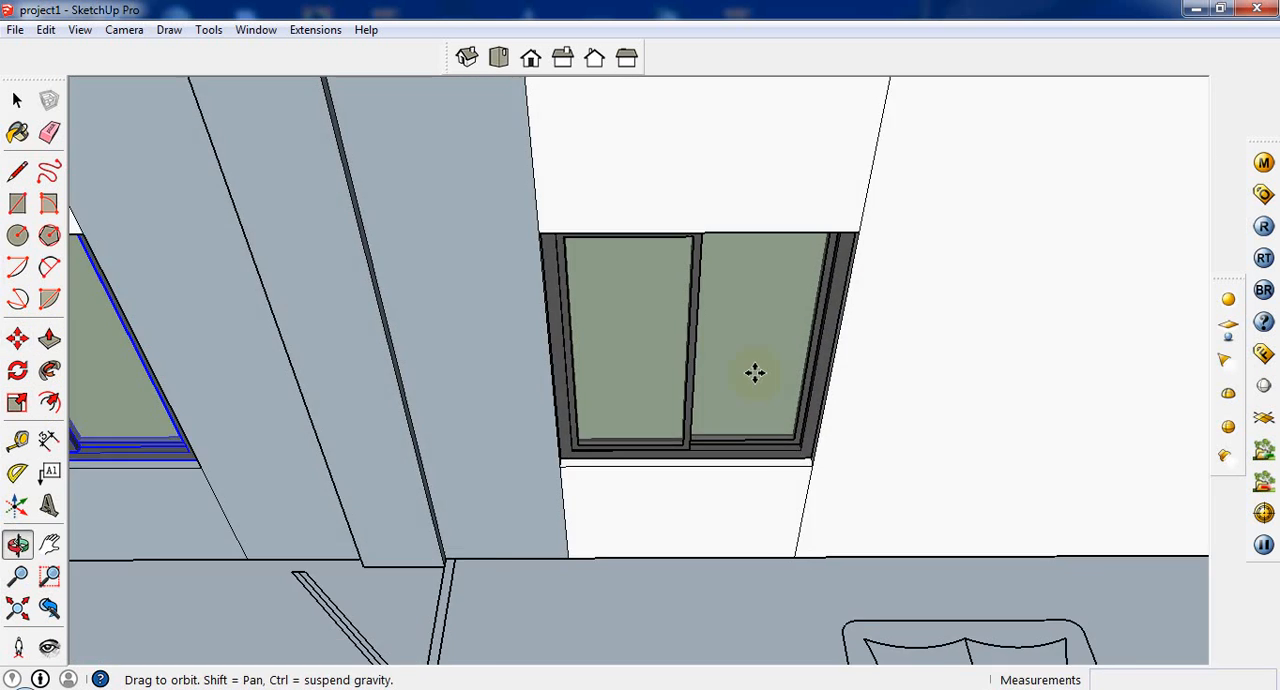
{"action": "scroll", "coordinate": [760, 395], "scroll_direction": "down", "scroll_amount": 2}
{"action": "scroll", "coordinate": [700, 402], "scroll_direction": "down", "scroll_amount": 3}
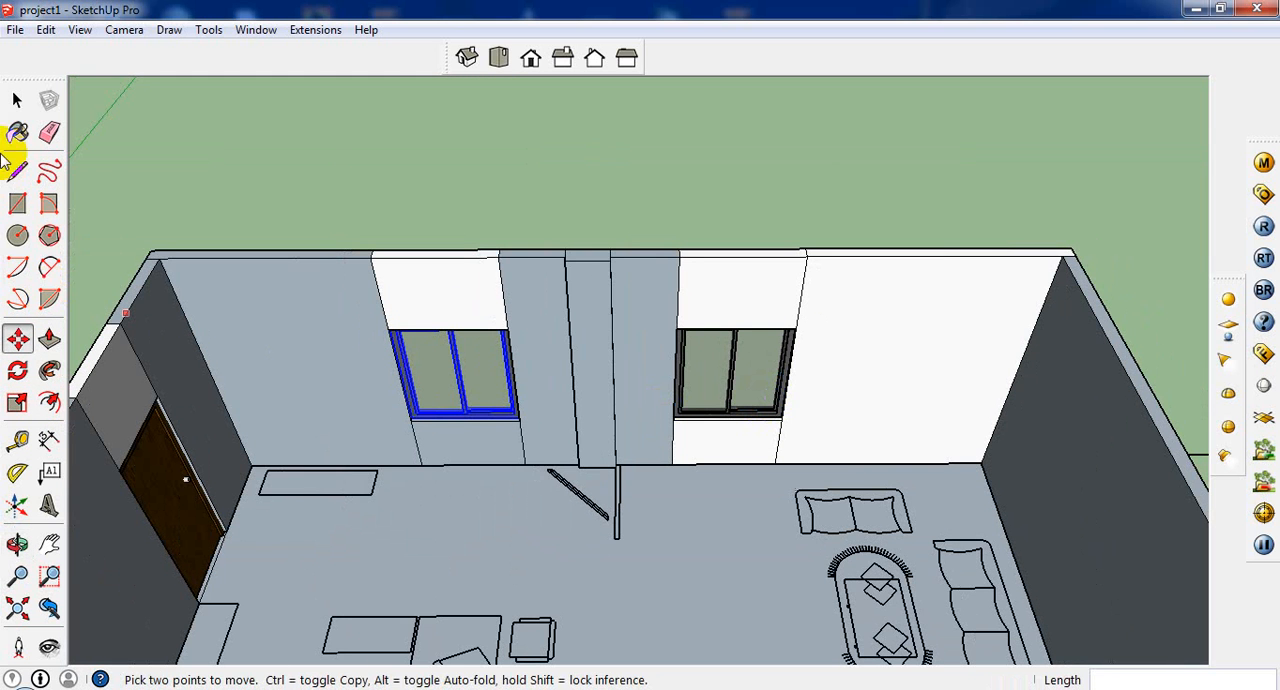
{"action": "left_click", "coordinate": [17, 100]}
{"action": "left_click", "coordinate": [785, 337]}
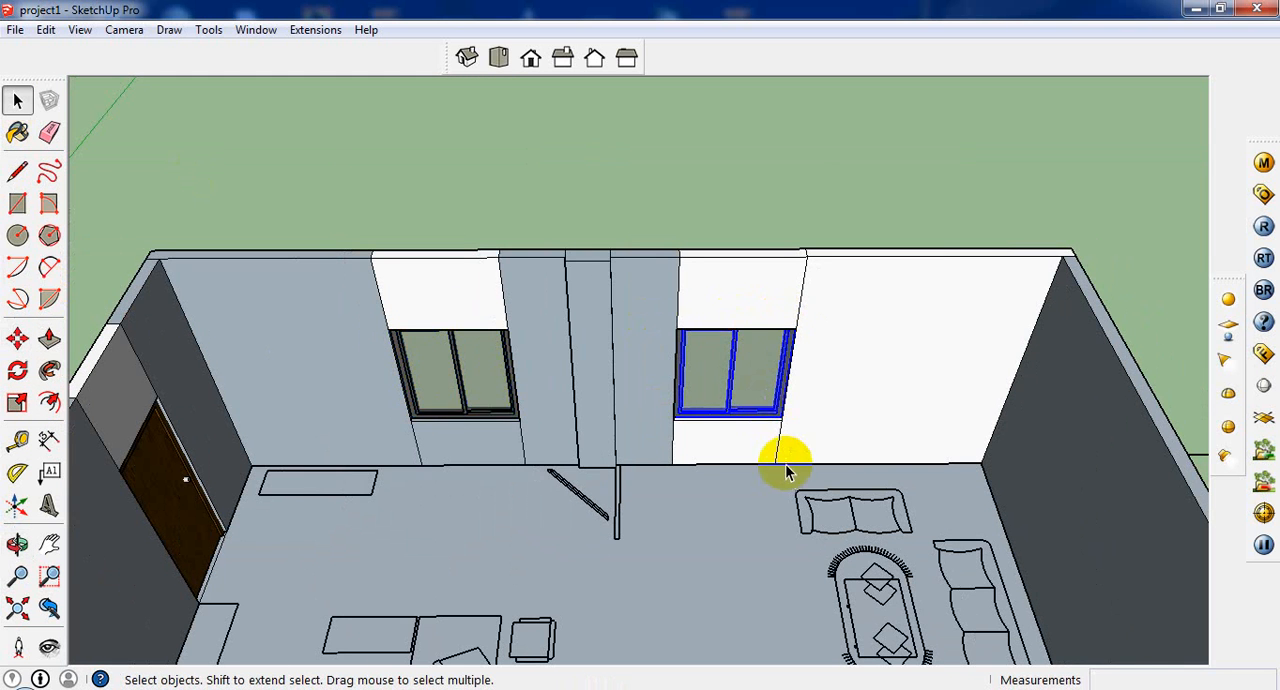
{"action": "middle_click_drag", "start_coordinate": [777, 463], "coordinate": [766, 228]}
{"action": "scroll", "coordinate": [738, 292], "scroll_direction": "down", "scroll_amount": 4}
{"action": "scroll", "coordinate": [738, 292], "scroll_direction": "down", "scroll_amount": 2}
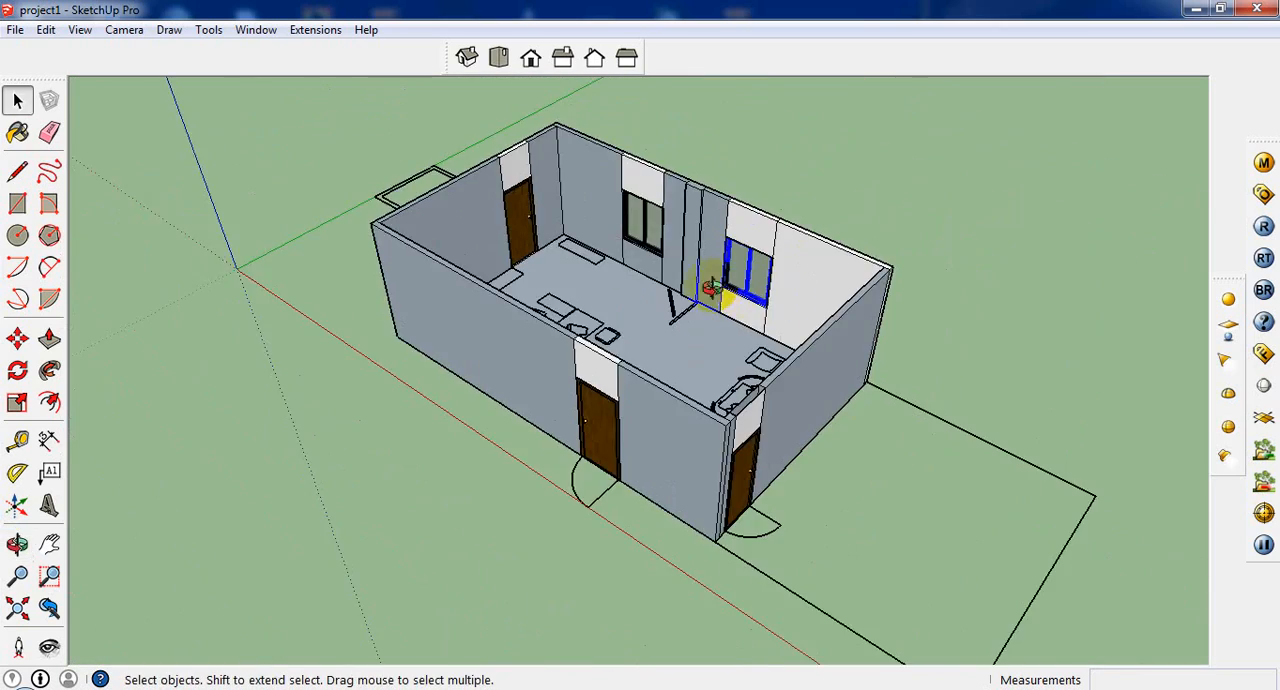
{"action": "middle_click_drag", "start_coordinate": [711, 288], "coordinate": [735, 213]}
{"action": "scroll", "coordinate": [655, 215], "scroll_direction": "up", "scroll_amount": 6}
{"action": "scroll", "coordinate": [651, 423], "scroll_direction": "down", "scroll_amount": 3}
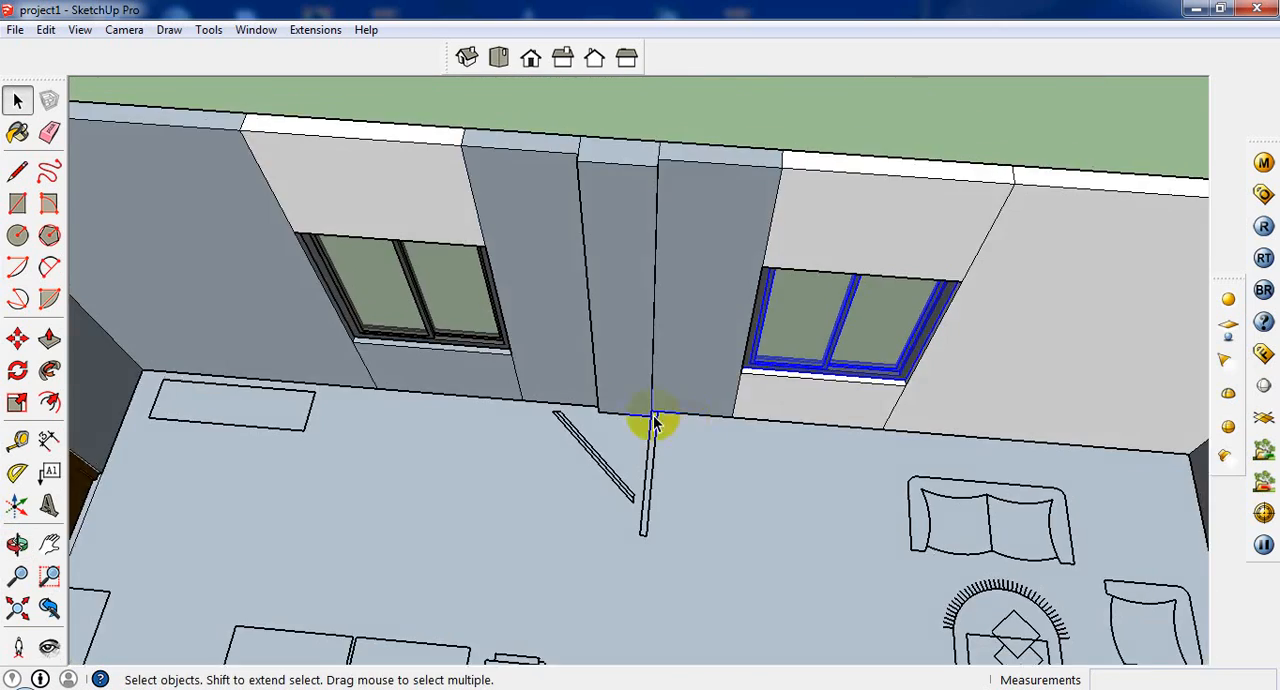
{"action": "scroll", "coordinate": [660, 443], "scroll_direction": "up", "scroll_amount": 3}
{"action": "scroll", "coordinate": [674, 457], "scroll_direction": "down", "scroll_amount": 5}
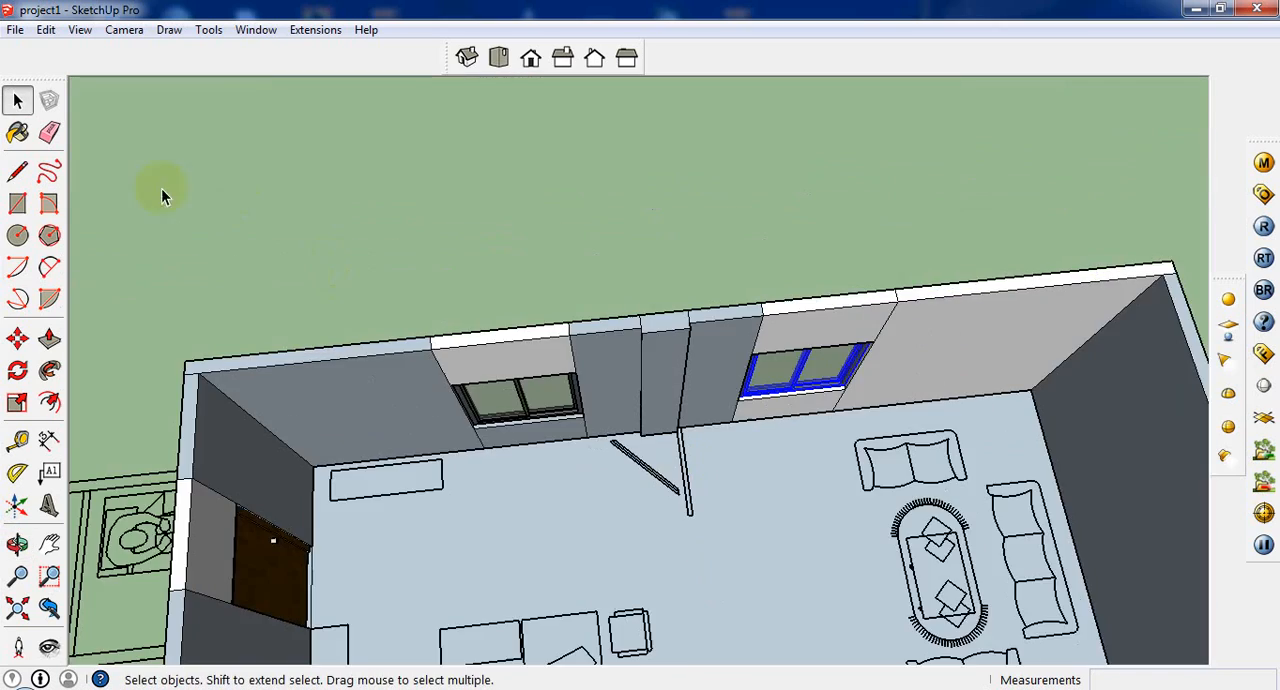
Step: Choose the paint material 0008_LavenderBlush from the Colors-Named collection
{"action": "left_click", "coordinate": [17, 133]}
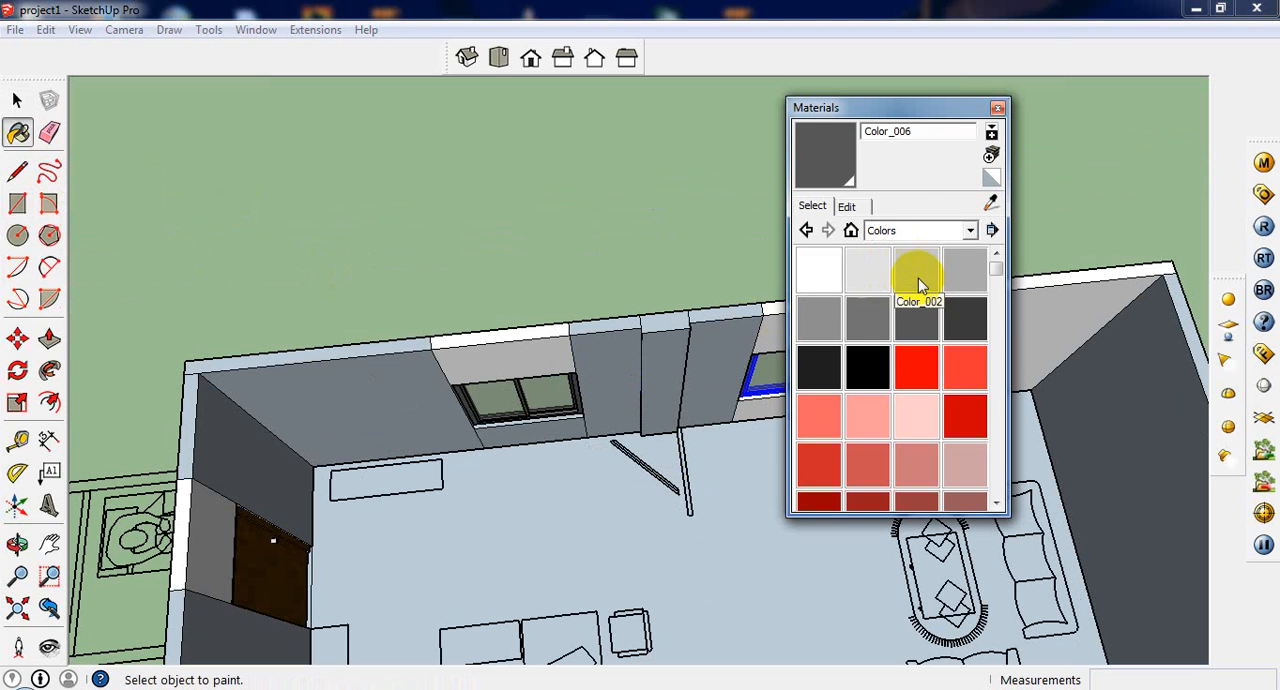
{"action": "left_click", "coordinate": [969, 230]}
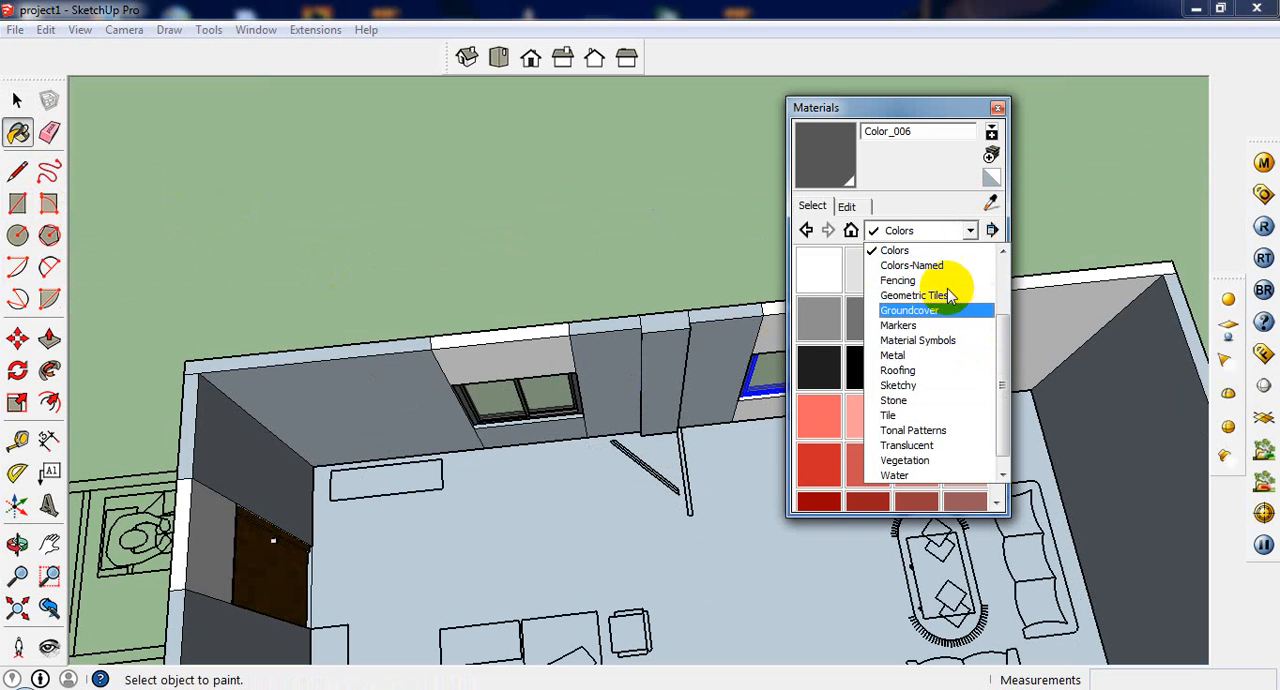
{"action": "left_click", "coordinate": [942, 265]}
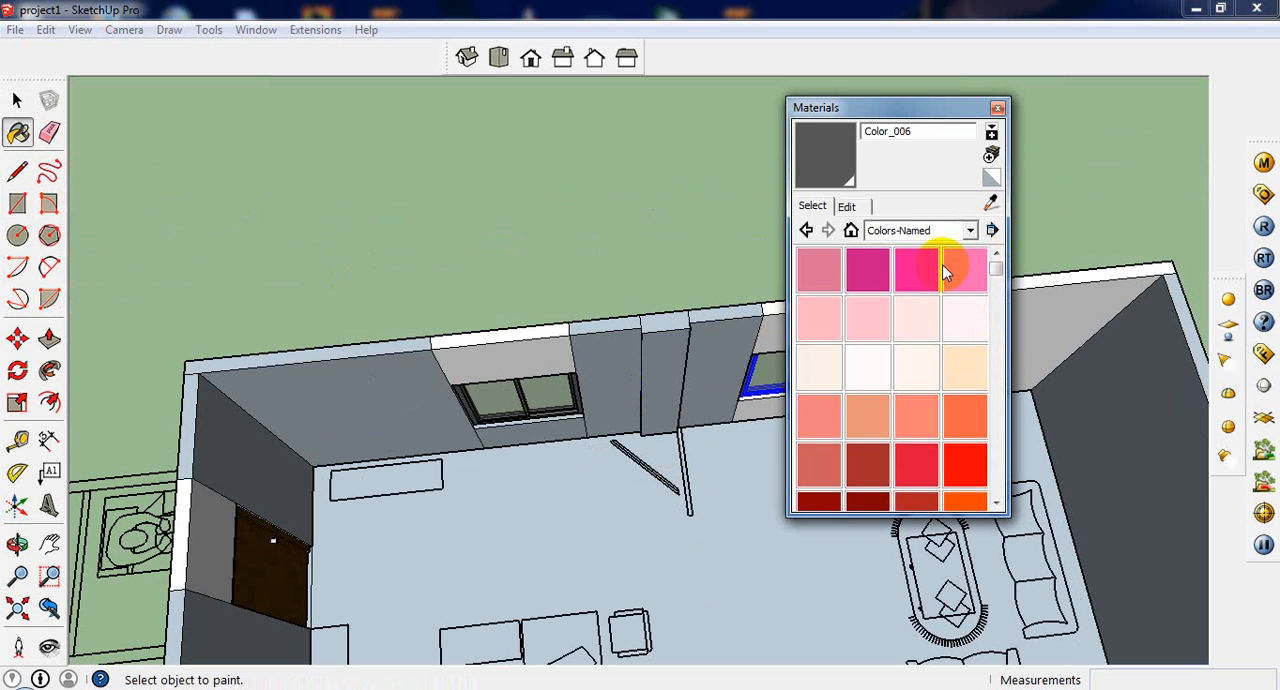
{"action": "left_click", "coordinate": [963, 332]}
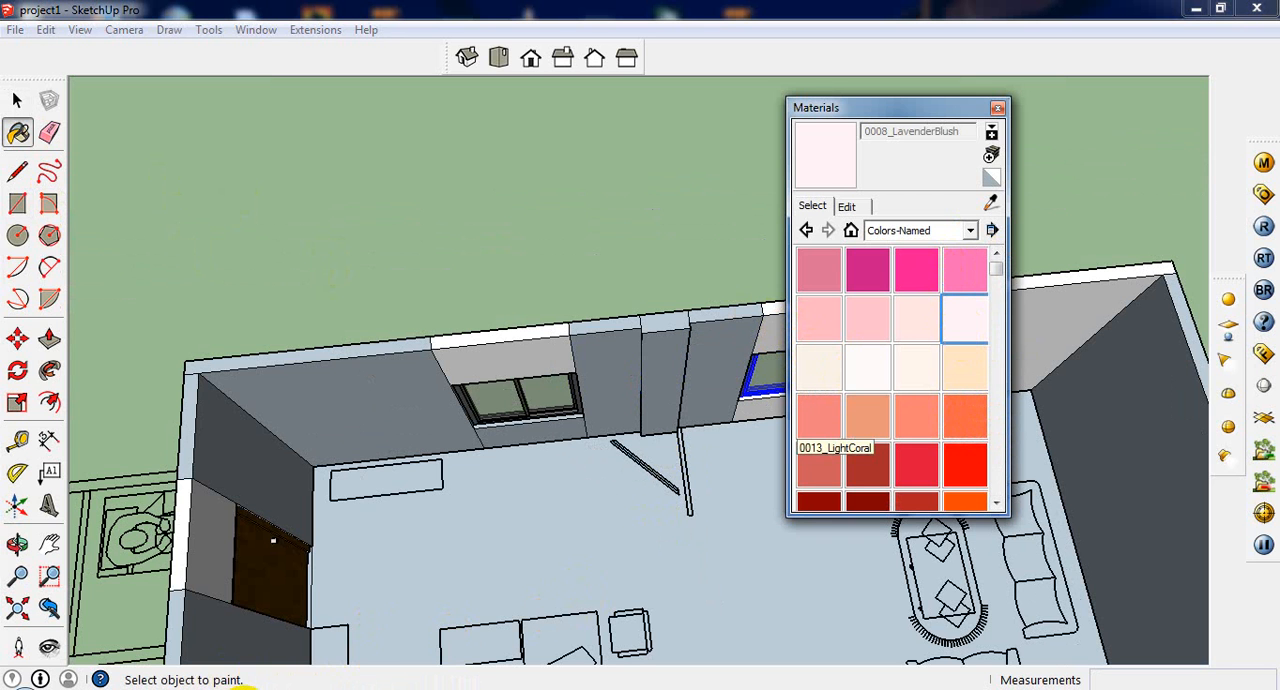
Step: Switch to Photoshop and create a new document 10 inches wide and 10 inches high
{"action": "left_click", "coordinate": [243, 689]}
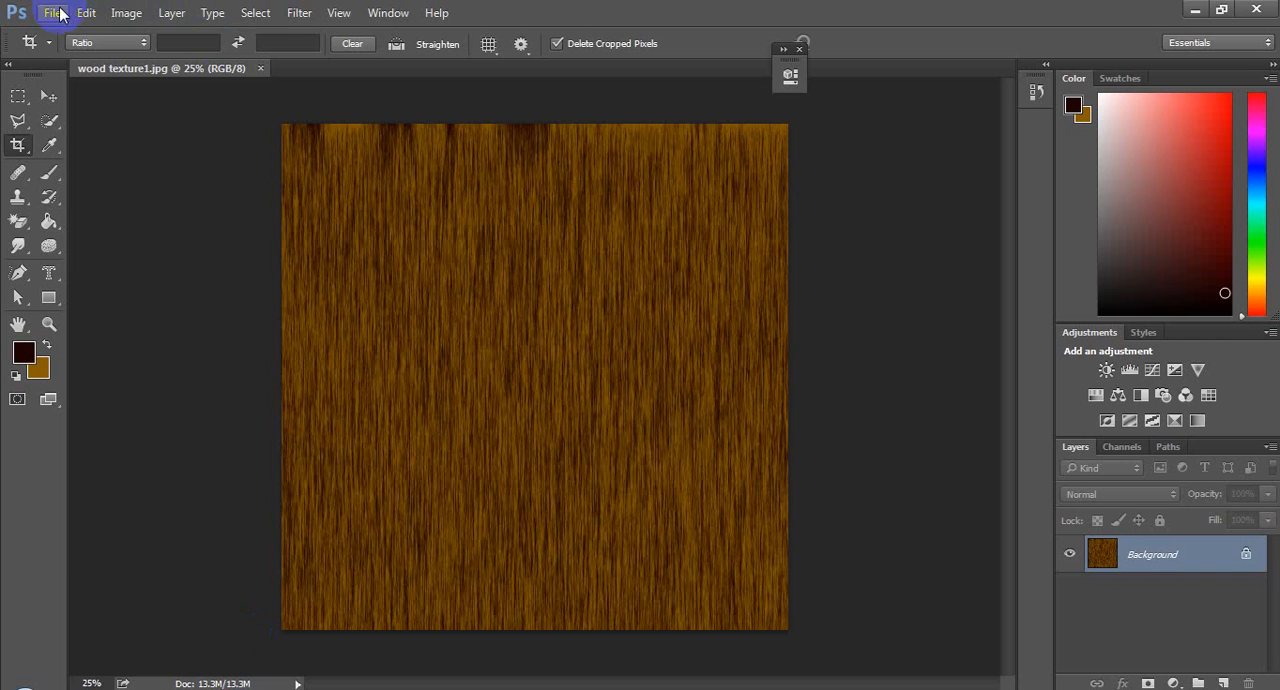
{"action": "left_click", "coordinate": [56, 12]}
{"action": "left_click", "coordinate": [88, 34]}
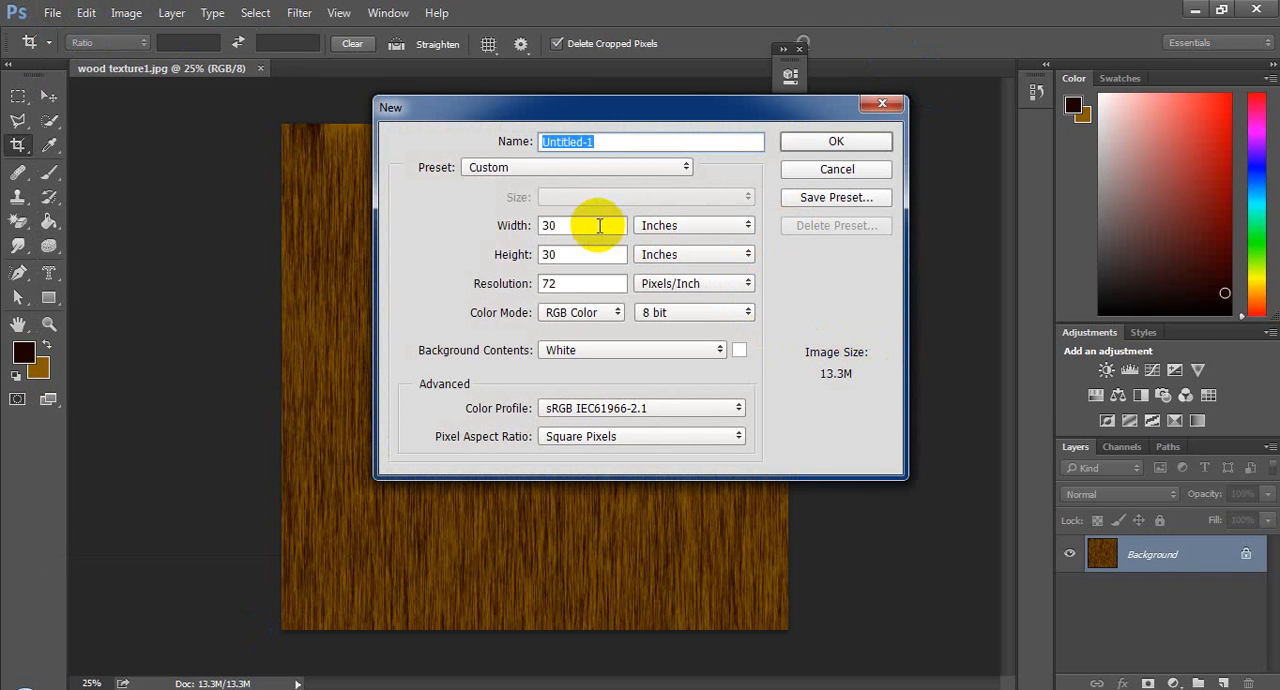
{"action": "double_click", "coordinate": [599, 225]}
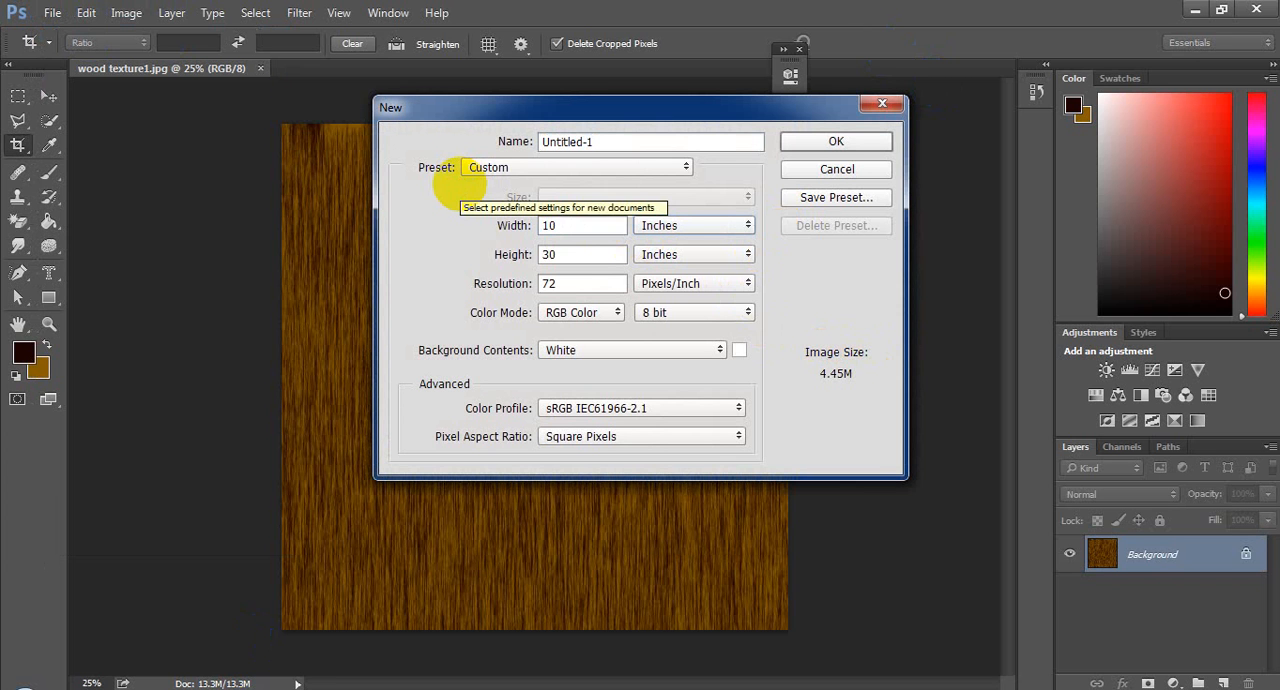
{"action": "double_click", "coordinate": [574, 257]}
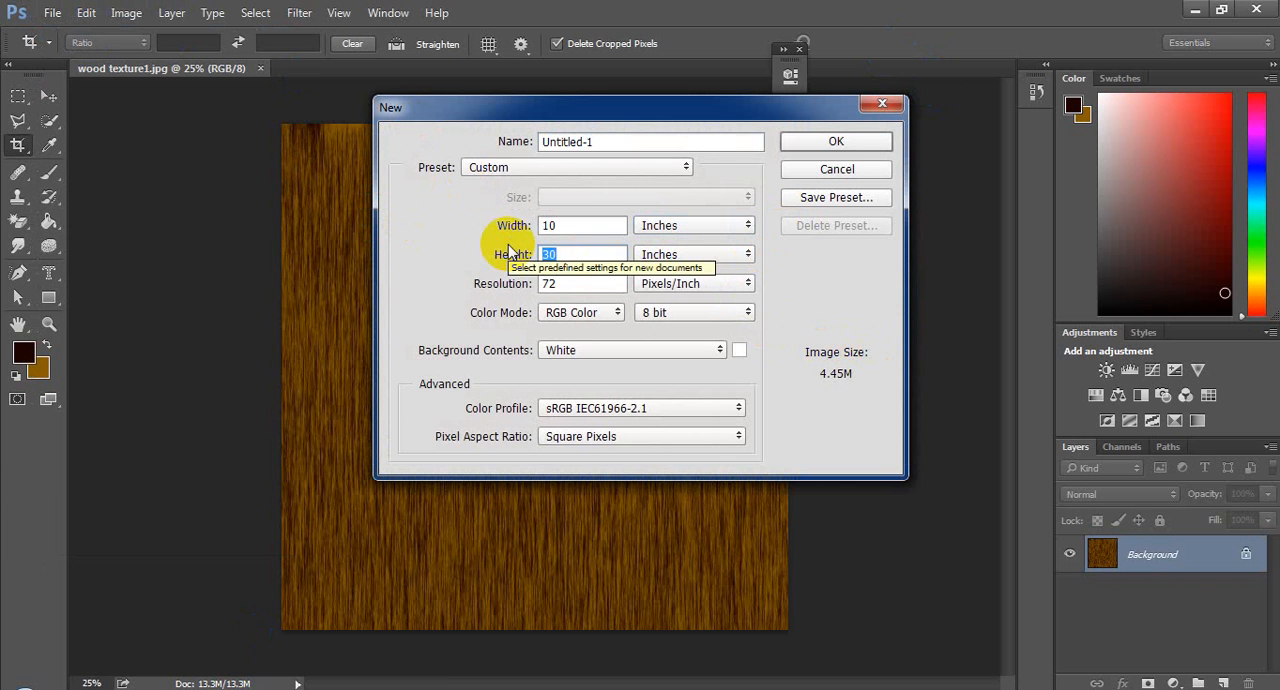
{"action": "type", "text": "10"}
{"action": "left_click", "coordinate": [842, 146]}
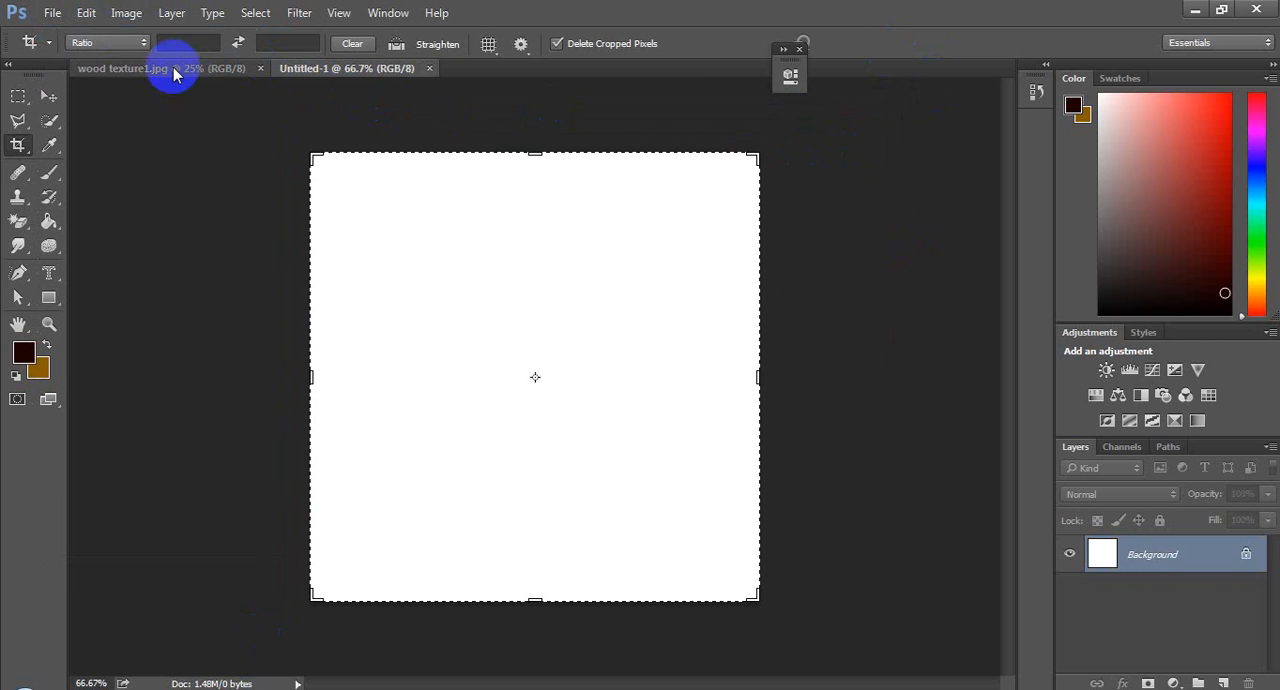
Step: Set the foreground color to a very pale yellow cream
{"action": "left_click", "coordinate": [23, 355]}
{"action": "mouse_move", "coordinate": [429, 243]}
{"action": "left_mouse_down"}
{"action": "mouse_move", "coordinate": [394, 186]}
{"action": "mouse_move", "coordinate": [428, 150]}
{"action": "left_mouse_up"}
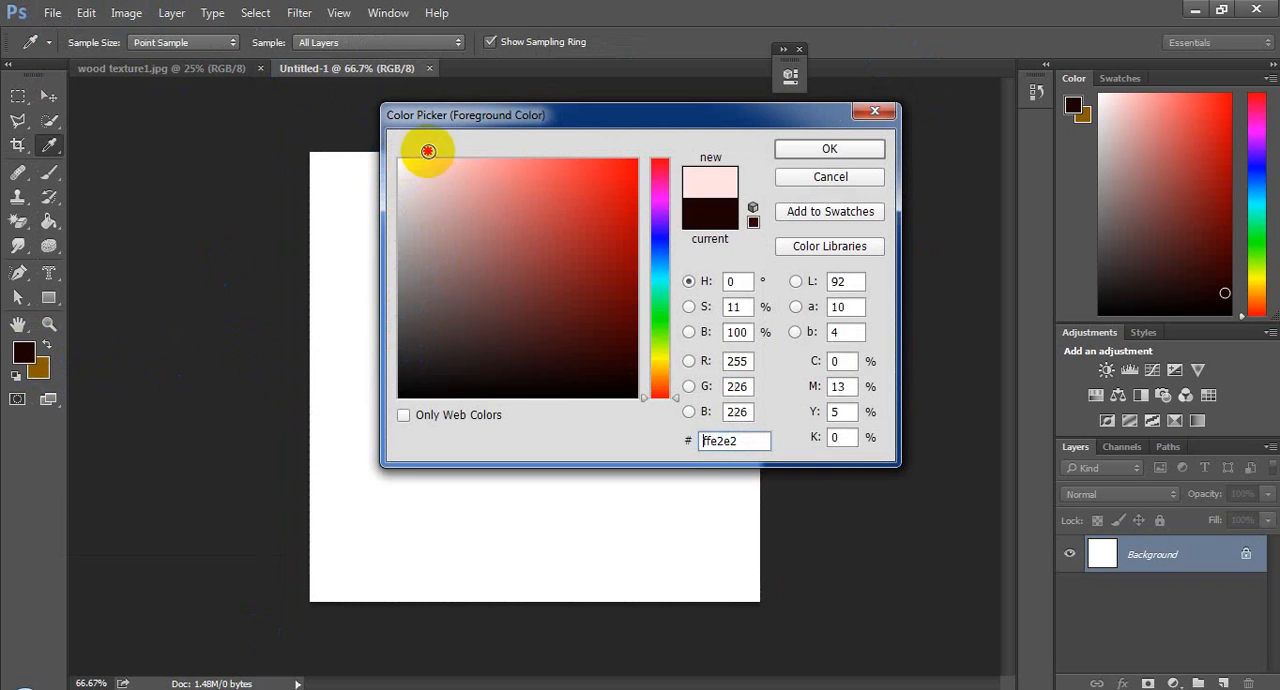
{"action": "left_click", "coordinate": [663, 358]}
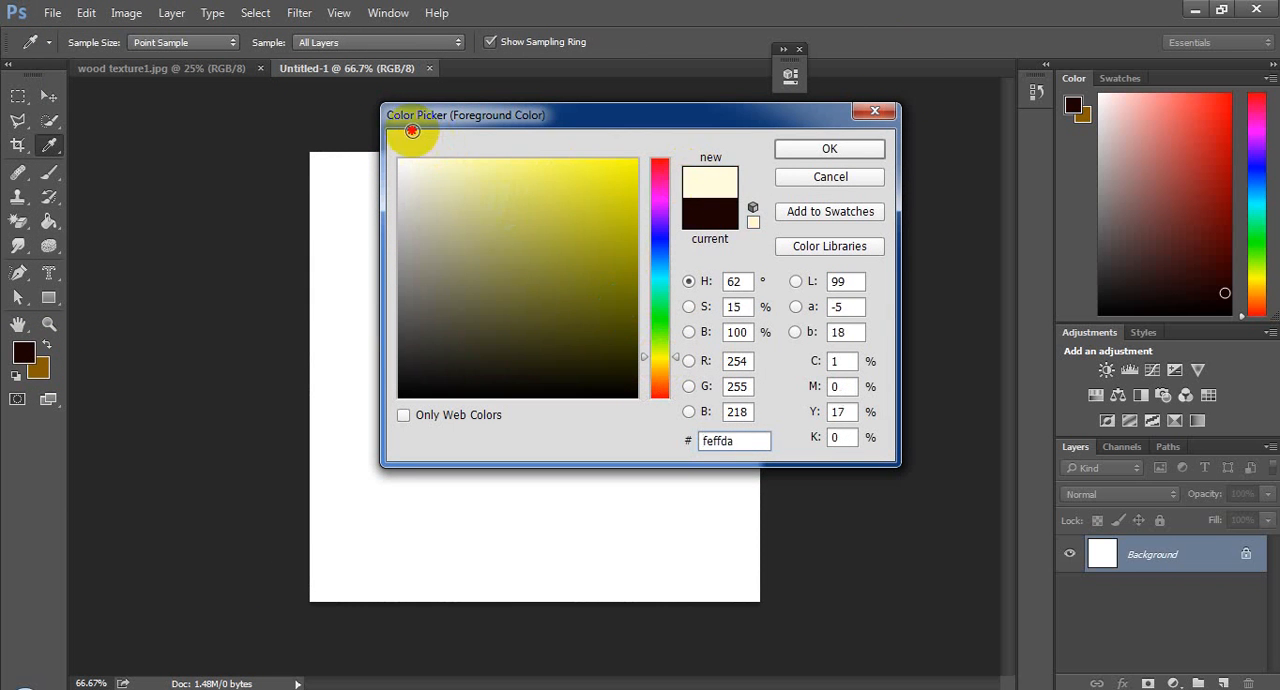
{"action": "mouse_move", "coordinate": [455, 200]}
{"action": "left_mouse_down"}
{"action": "mouse_move", "coordinate": [414, 143]}
{"action": "mouse_move", "coordinate": [420, 152]}
{"action": "left_mouse_up"}
{"action": "left_click", "coordinate": [799, 149]}
{"action": "key", "text": "c"}
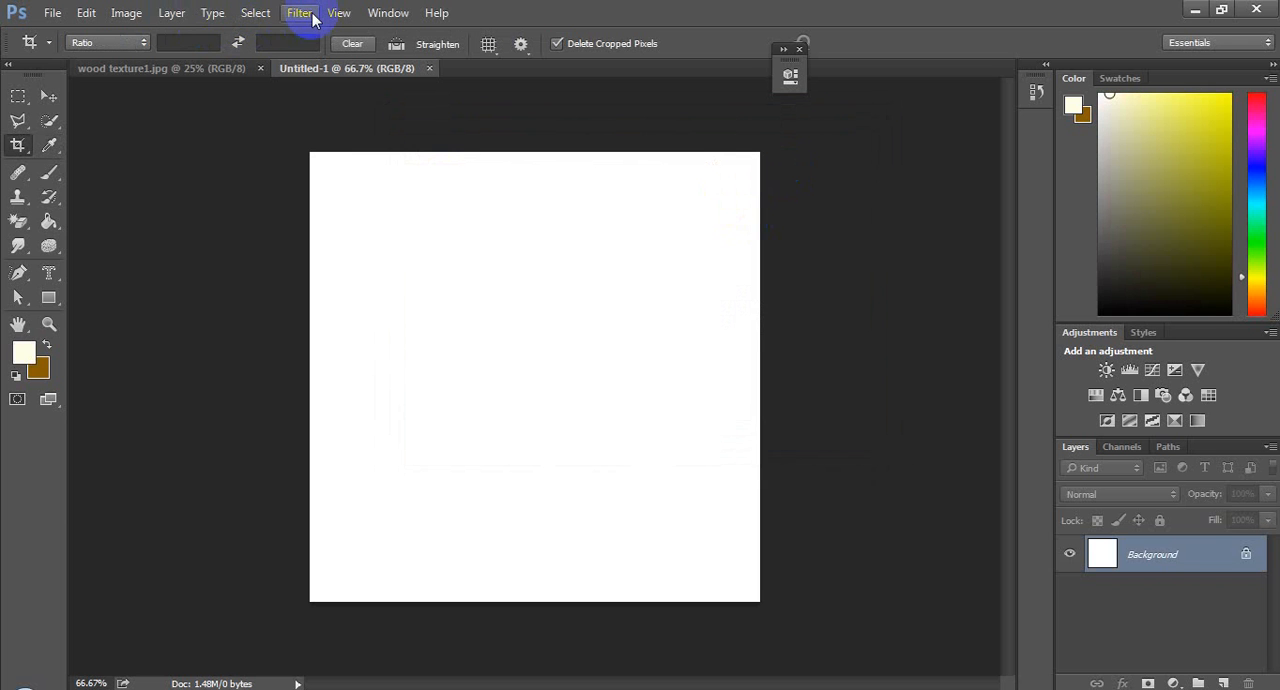
Step: Apply the Add Noise filter to the blank canvas at 12.5% with Uniform distribution
{"action": "left_click", "coordinate": [256, 13]}
{"action": "left_click", "coordinate": [256, 13]}
{"action": "left_click", "coordinate": [299, 14]}
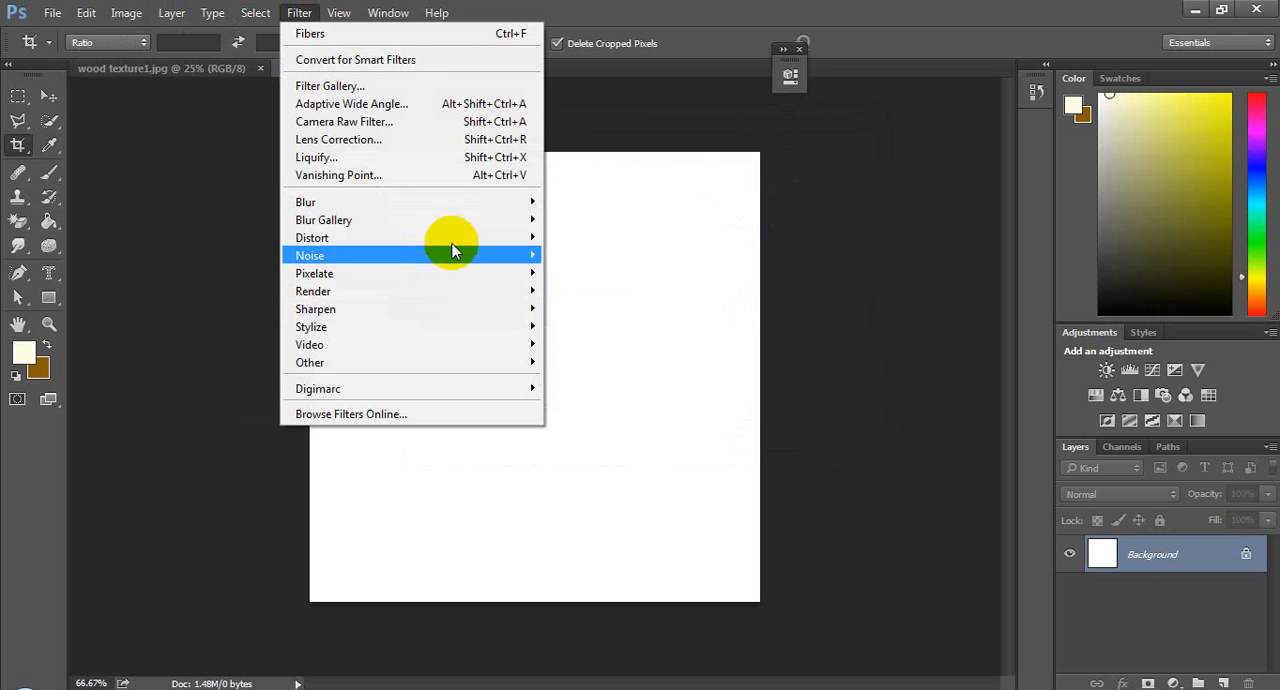
{"action": "mouse_move", "coordinate": [458, 255]}
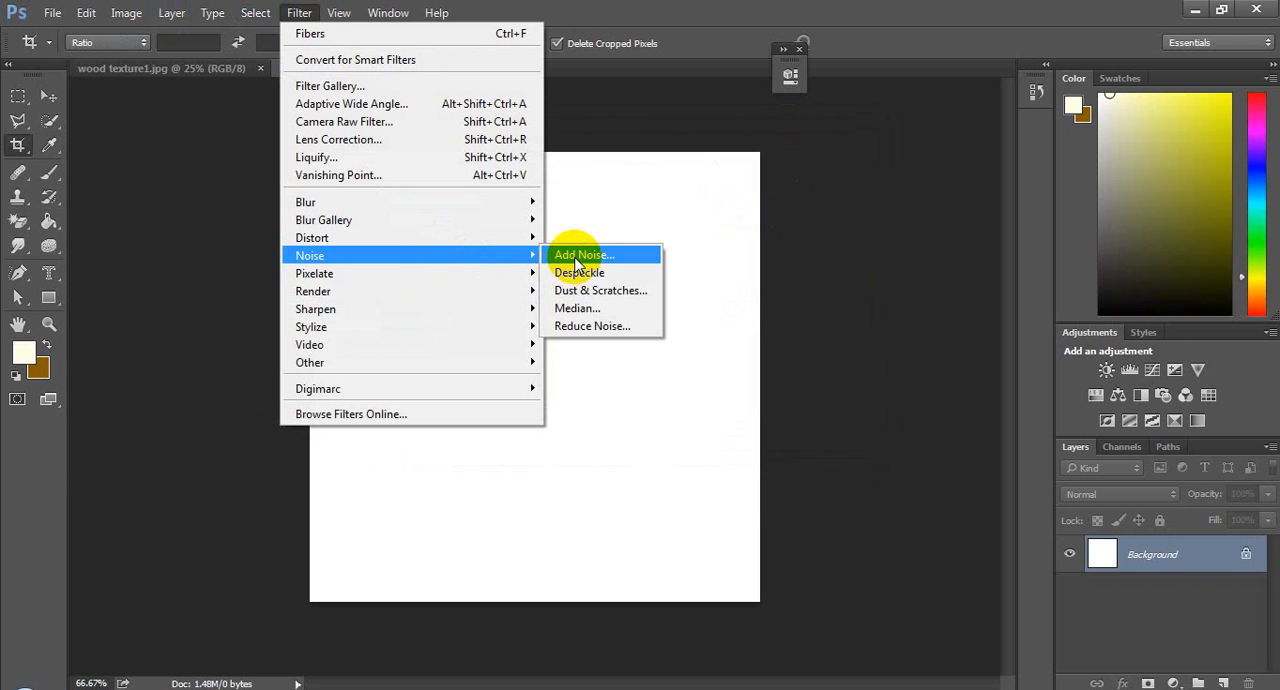
{"action": "left_click", "coordinate": [578, 257]}
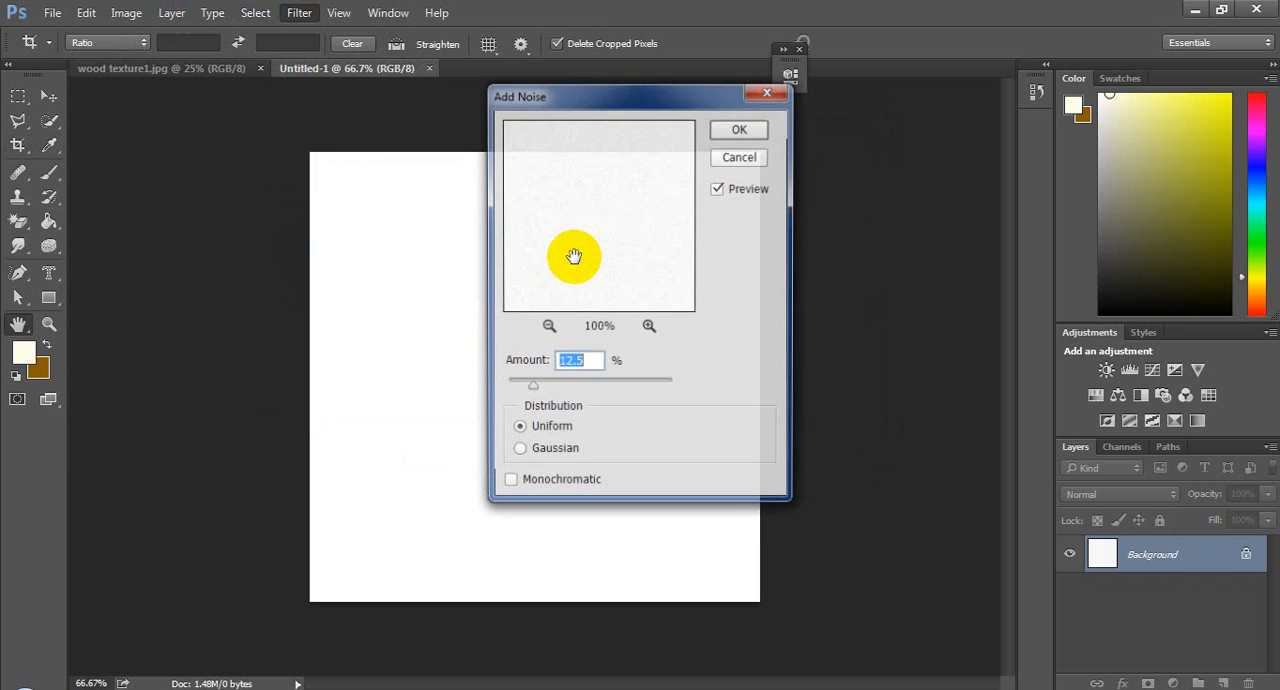
{"action": "left_click", "coordinate": [740, 130]}
{"action": "key", "text": "c"}
Step: Save the image in the project 1 folder as the JPEG "wall off white" at quality 12, Maximum
{"action": "left_click", "coordinate": [60, 13]}
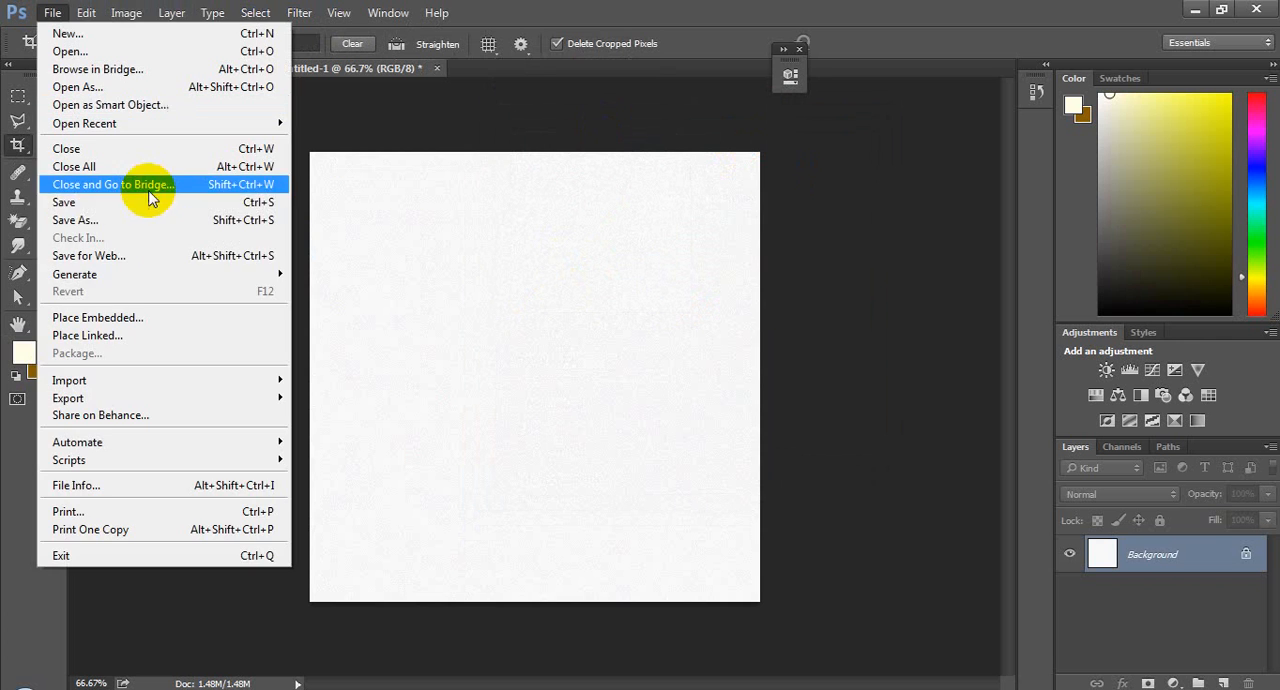
{"action": "left_click", "coordinate": [168, 220]}
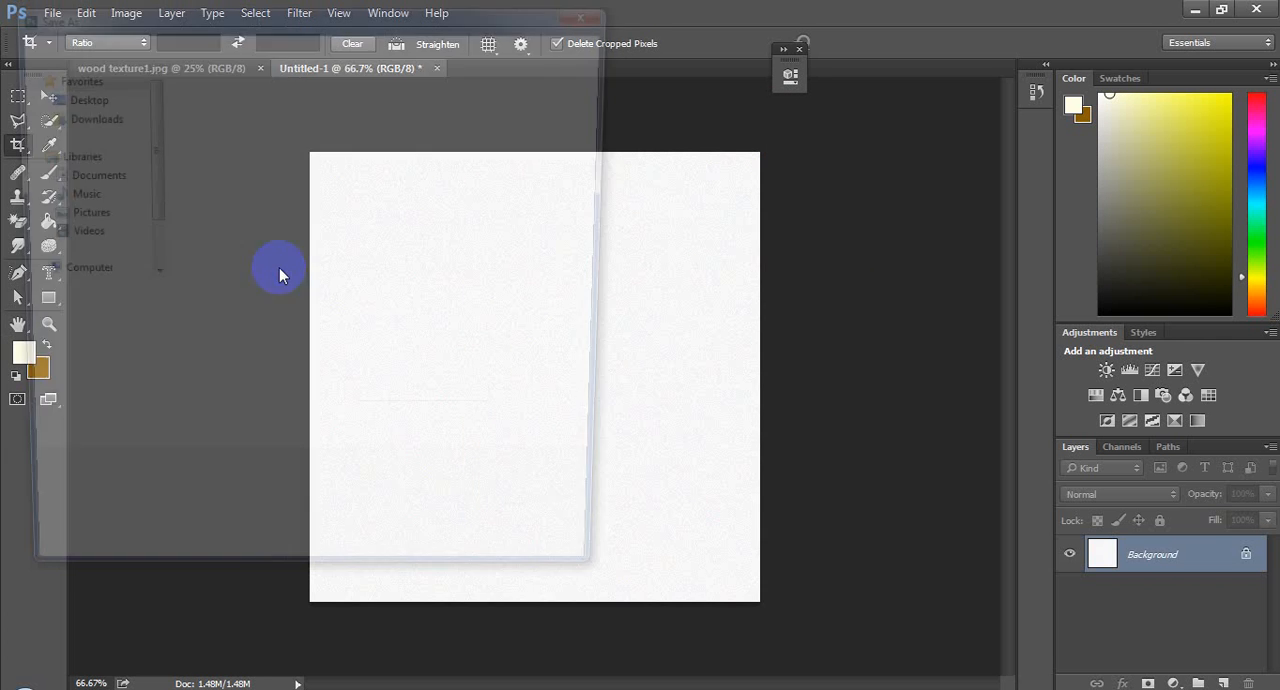
{"action": "type", "text": "wall off white"}
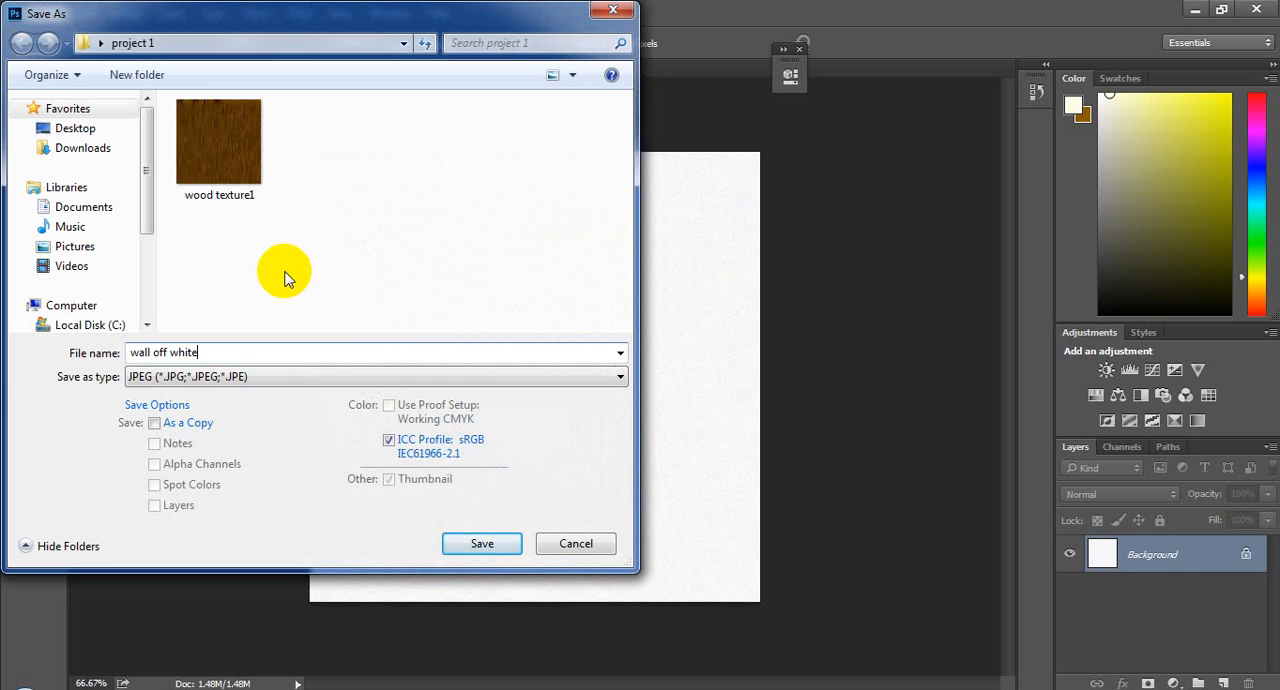
{"action": "key", "text": "Return"}
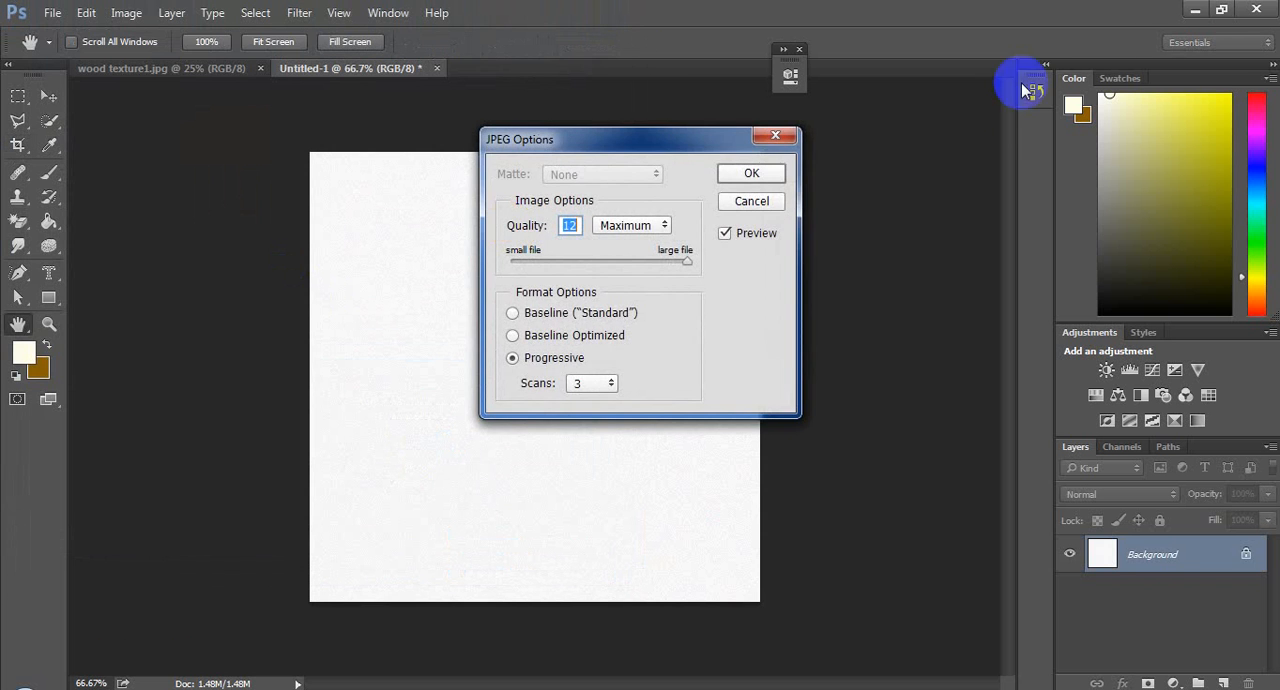
{"action": "left_click", "coordinate": [752, 175]}
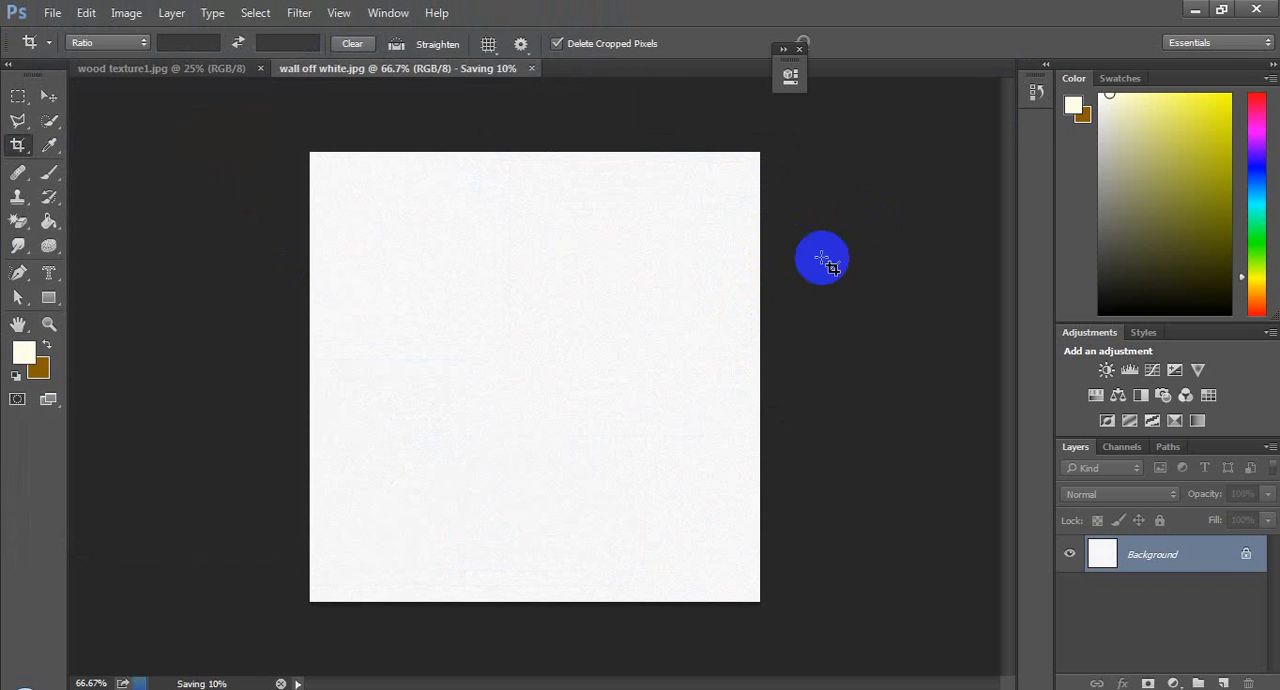
Step: Switch to SketchUp and create a new material that uses wall off white.jpg as its texture image
{"action": "left_click", "coordinate": [1221, 9]}
{"action": "left_click", "coordinate": [1200, 10]}
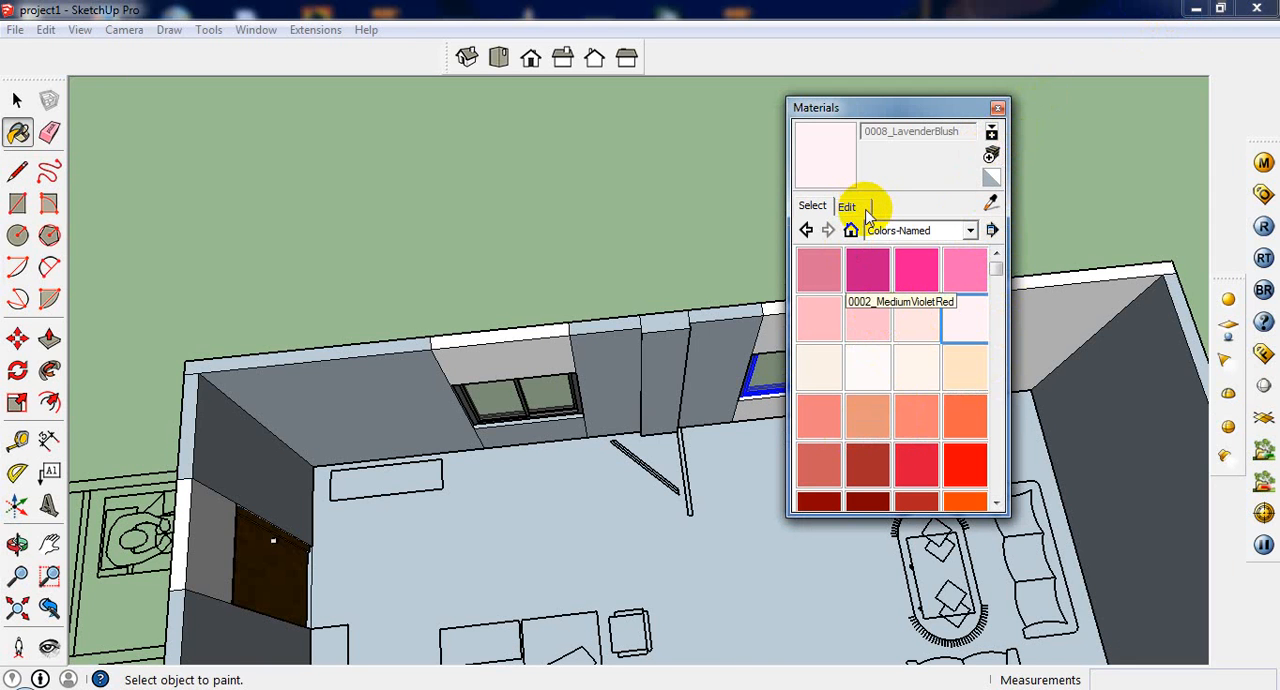
{"action": "left_click", "coordinate": [993, 157]}
{"action": "left_click", "coordinate": [222, 286]}
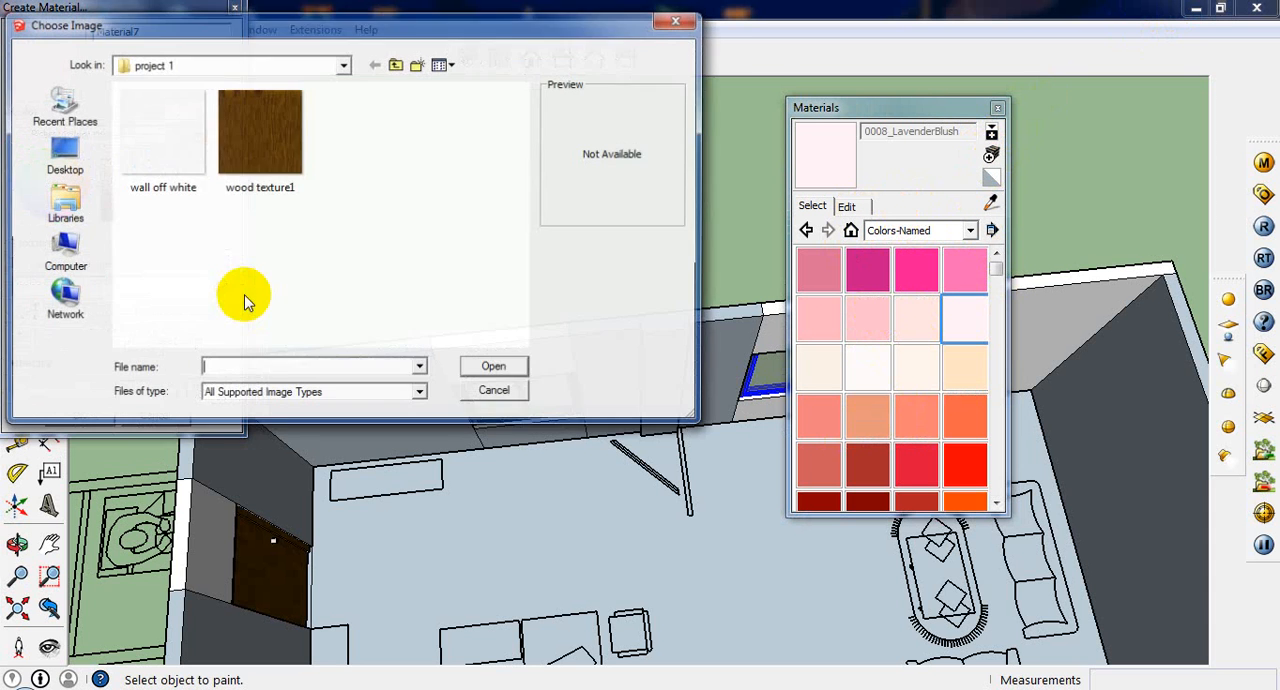
{"action": "double_click", "coordinate": [163, 168]}
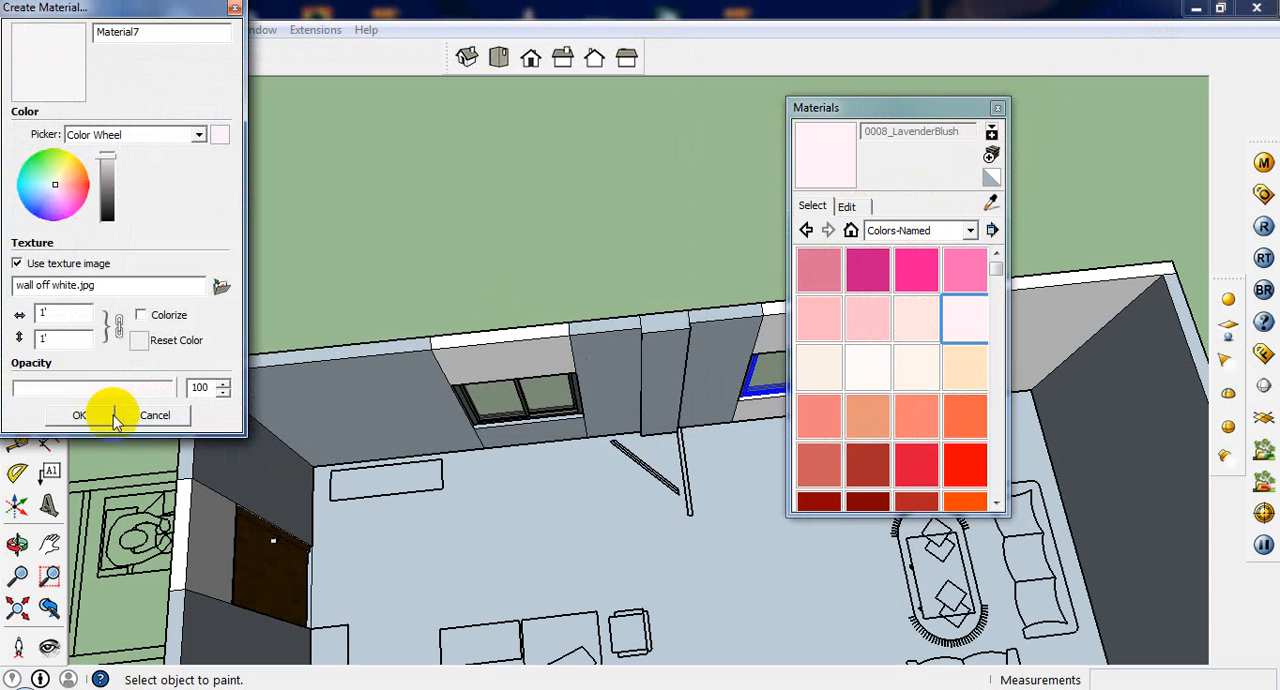
{"action": "left_click", "coordinate": [80, 415]}
{"action": "left_click", "coordinate": [997, 108]}
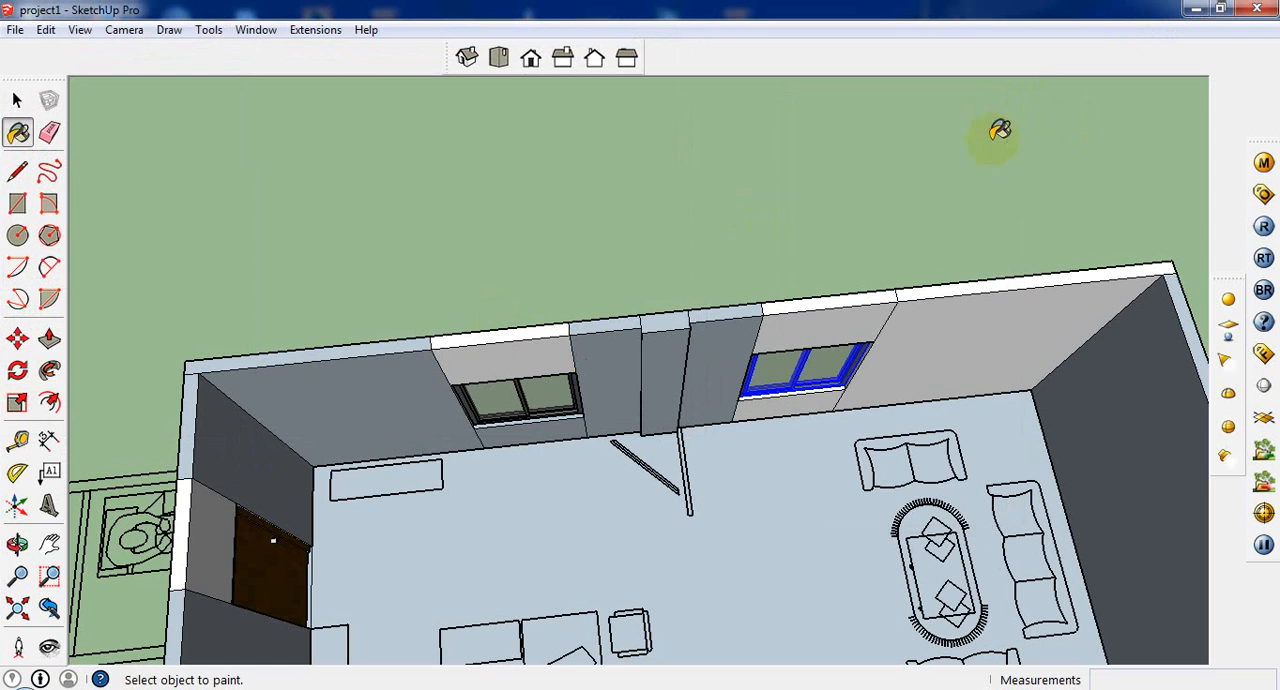
Step: Paint the interior wall beside and above the window nearest the sofas with the new off-white material, Material7
{"action": "left_click", "coordinate": [987, 316]}
{"action": "middle_click_drag", "start_coordinate": [987, 316], "coordinate": [928, 149]}
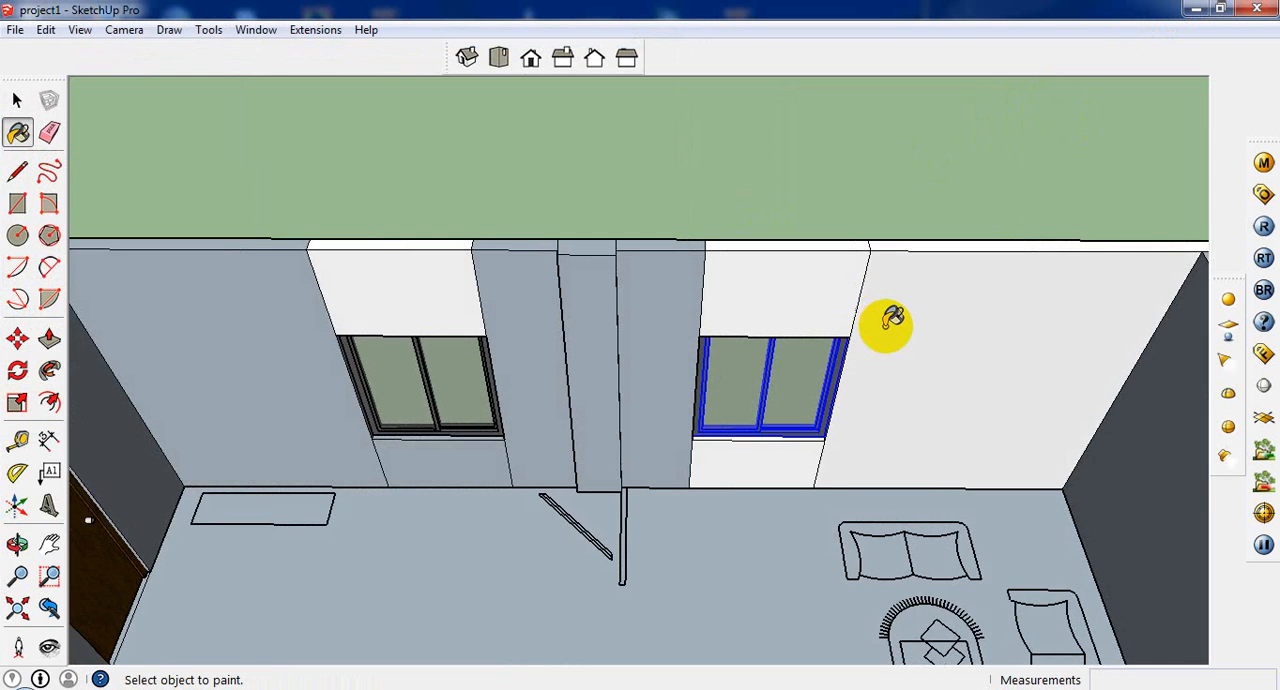
{"action": "scroll", "coordinate": [890, 320], "scroll_direction": "up", "scroll_amount": 3}
{"action": "scroll", "coordinate": [850, 320], "scroll_direction": "down", "scroll_amount": 3}
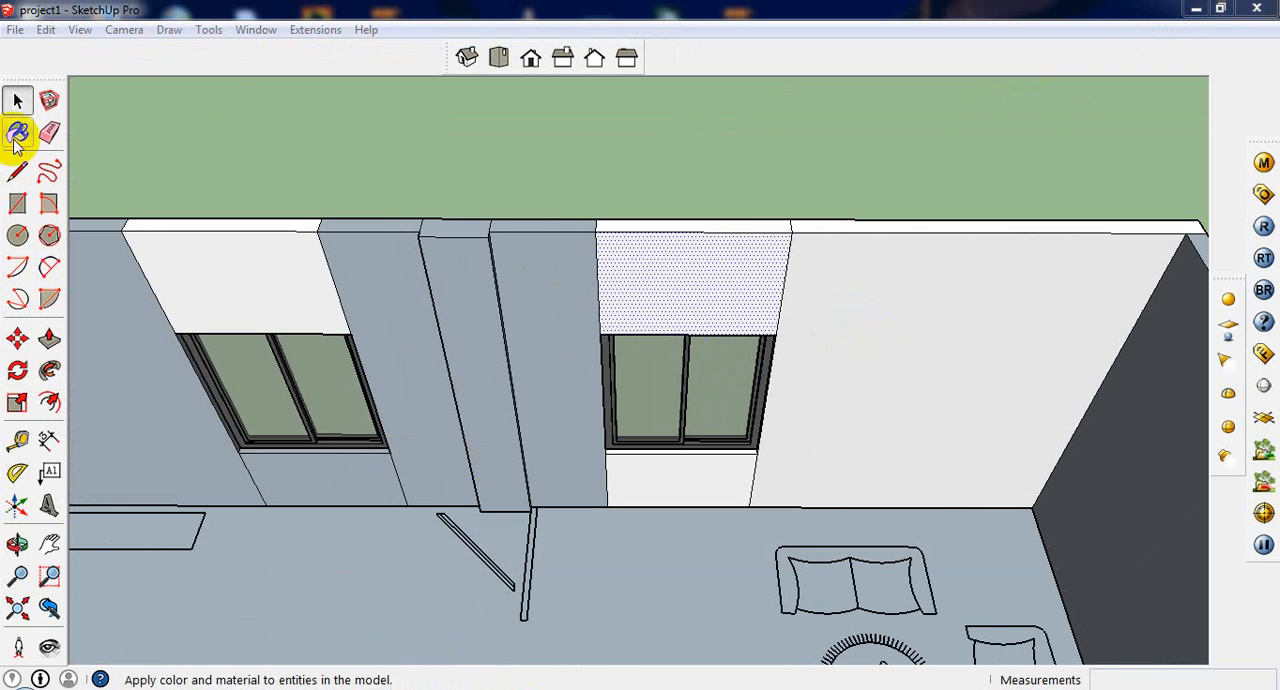
{"action": "left_click", "coordinate": [680, 267]}
{"action": "key", "text": "b"}
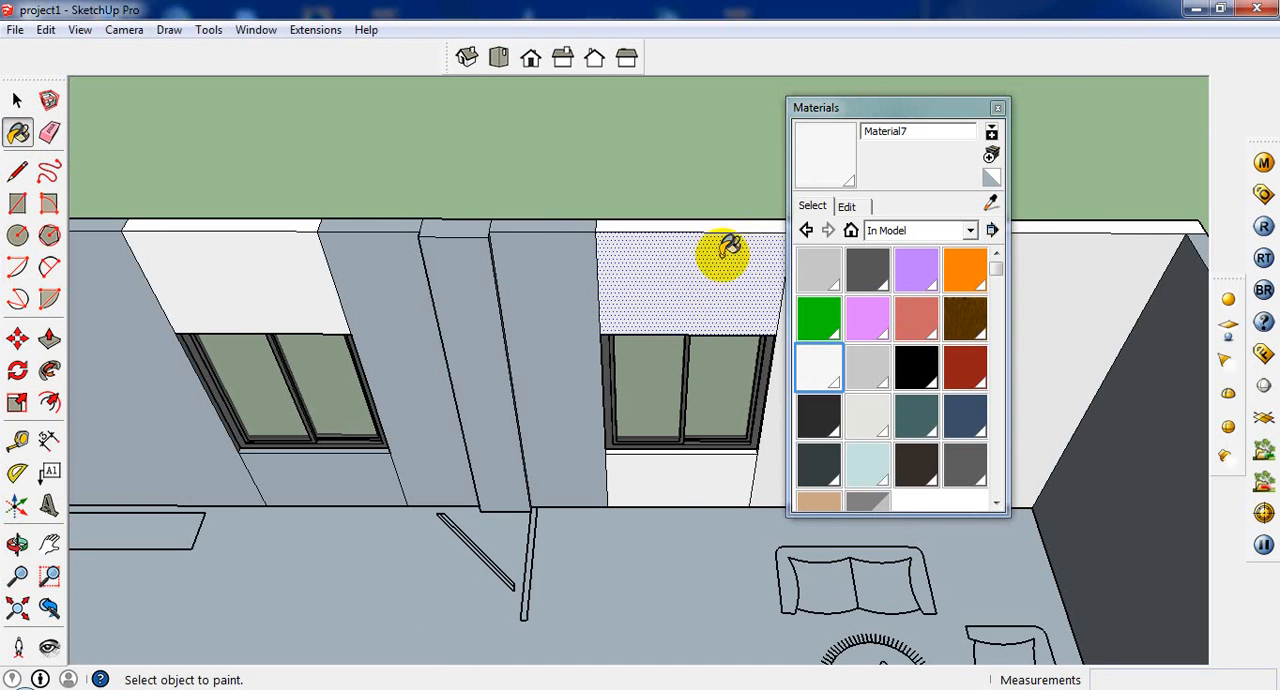
{"action": "left_click", "coordinate": [992, 206]}
{"action": "left_click", "coordinate": [725, 280]}
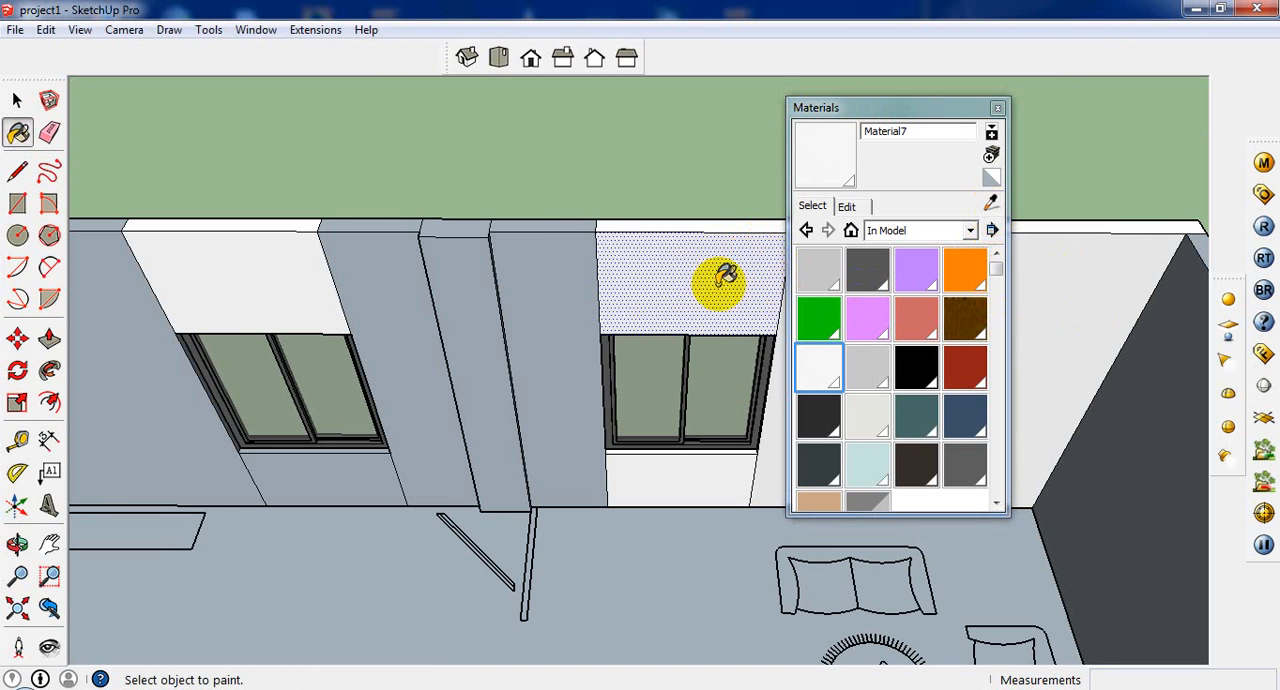
Step: Paint the wall strip between the column and the sofa-side window, and the adjoining column side faces, with Material7
{"action": "left_click", "coordinate": [536, 380]}
{"action": "scroll", "coordinate": [530, 378], "scroll_direction": "up", "scroll_amount": 2}
{"action": "left_click", "coordinate": [480, 374]}
{"action": "scroll", "coordinate": [494, 360], "scroll_direction": "up", "scroll_amount": 1}
{"action": "middle_click_drag", "start_coordinate": [497, 357], "coordinate": [529, 248]}
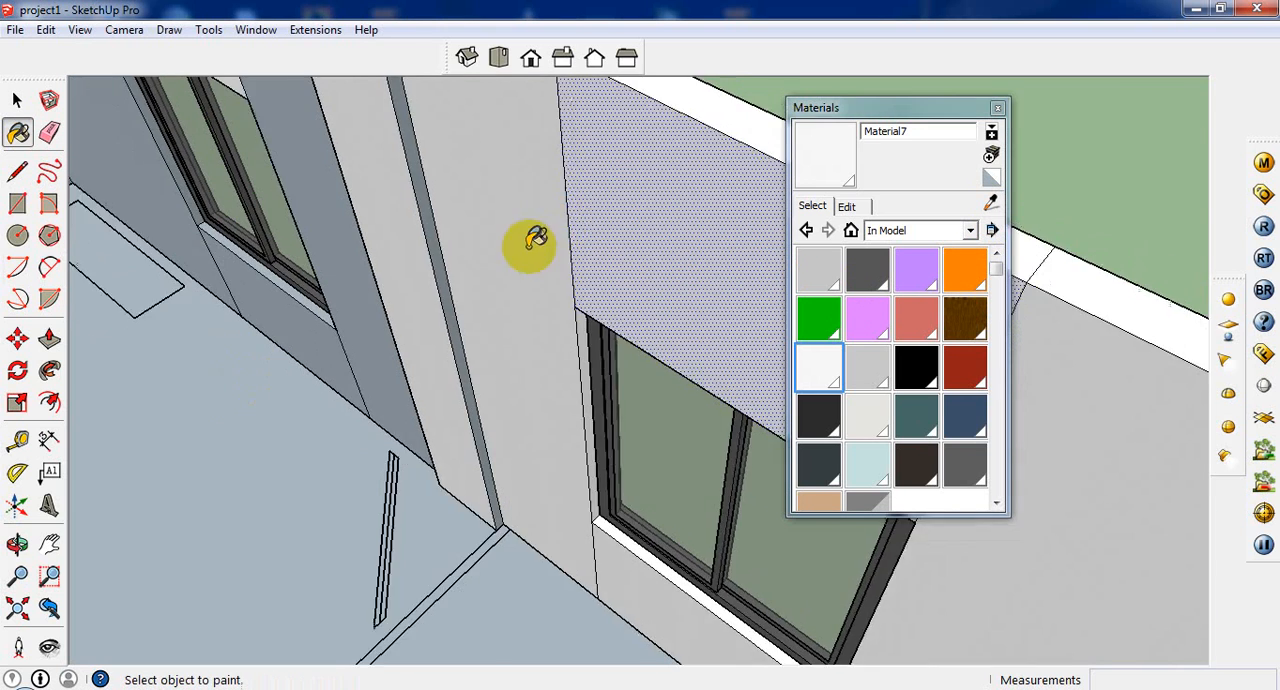
{"action": "scroll", "coordinate": [532, 235], "scroll_direction": "up", "scroll_amount": 1}
{"action": "left_click", "coordinate": [396, 307]}
{"action": "scroll", "coordinate": [395, 307], "scroll_direction": "up", "scroll_amount": 1}
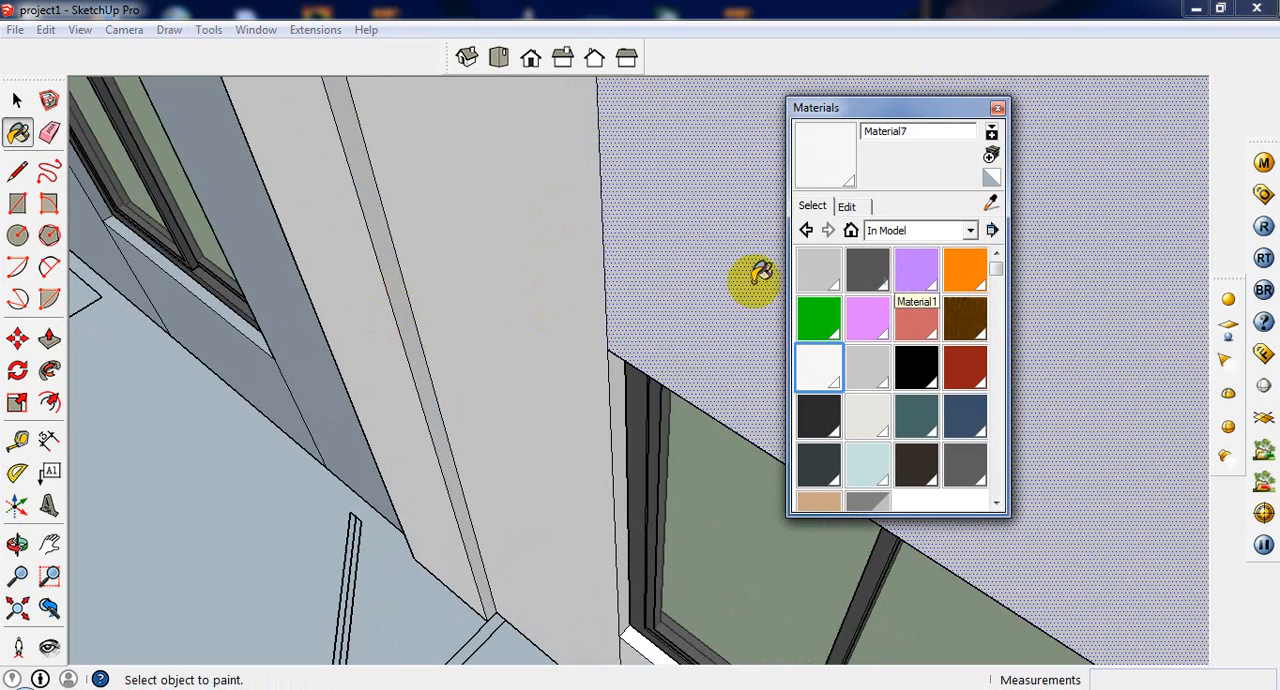
Step: Paint the column's front face, its other side and the wall strip toward the second window with Material7
{"action": "middle_click_drag", "start_coordinate": [555, 266], "coordinate": [625, 273]}
{"action": "scroll", "coordinate": [625, 273], "scroll_direction": "down", "scroll_amount": 3}
{"action": "middle_click_drag", "start_coordinate": [571, 354], "coordinate": [583, 303]}
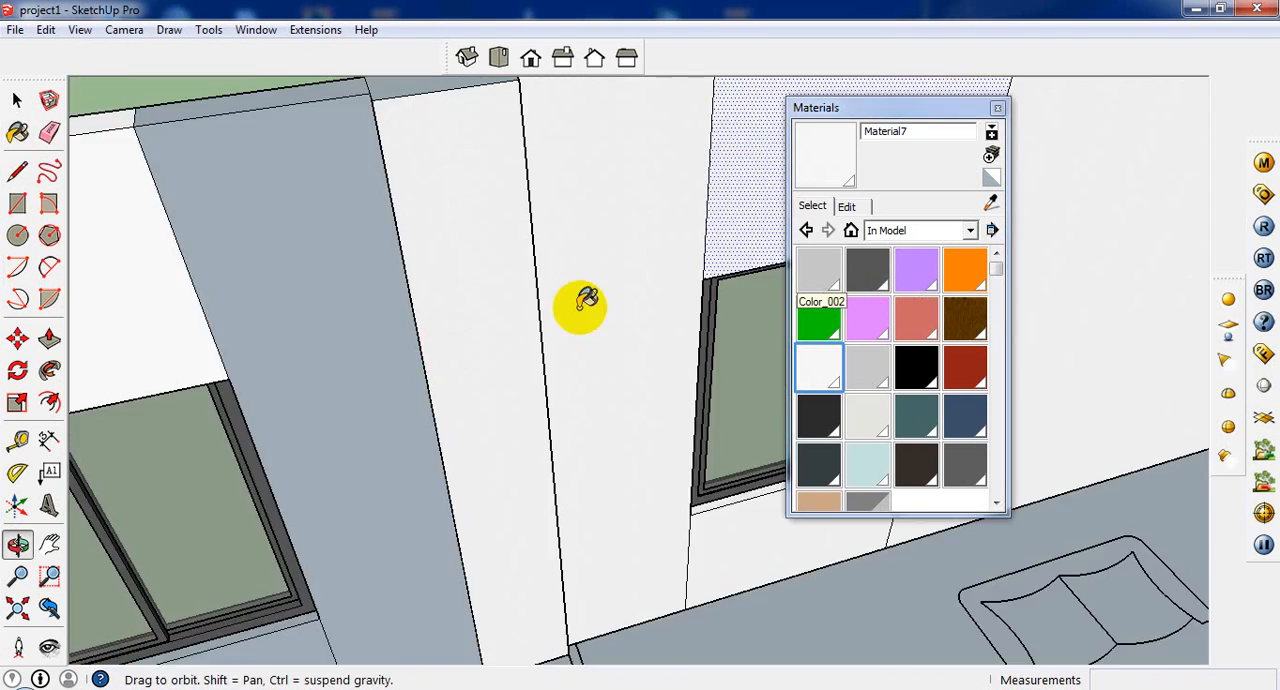
{"action": "scroll", "coordinate": [443, 351], "scroll_direction": "up", "scroll_amount": 1}
{"action": "middle_click_drag", "start_coordinate": [443, 351], "coordinate": [686, 279]}
{"action": "scroll", "coordinate": [543, 325], "scroll_direction": "up", "scroll_amount": 1}
{"action": "left_click", "coordinate": [549, 318]}
{"action": "left_click", "coordinate": [589, 292]}
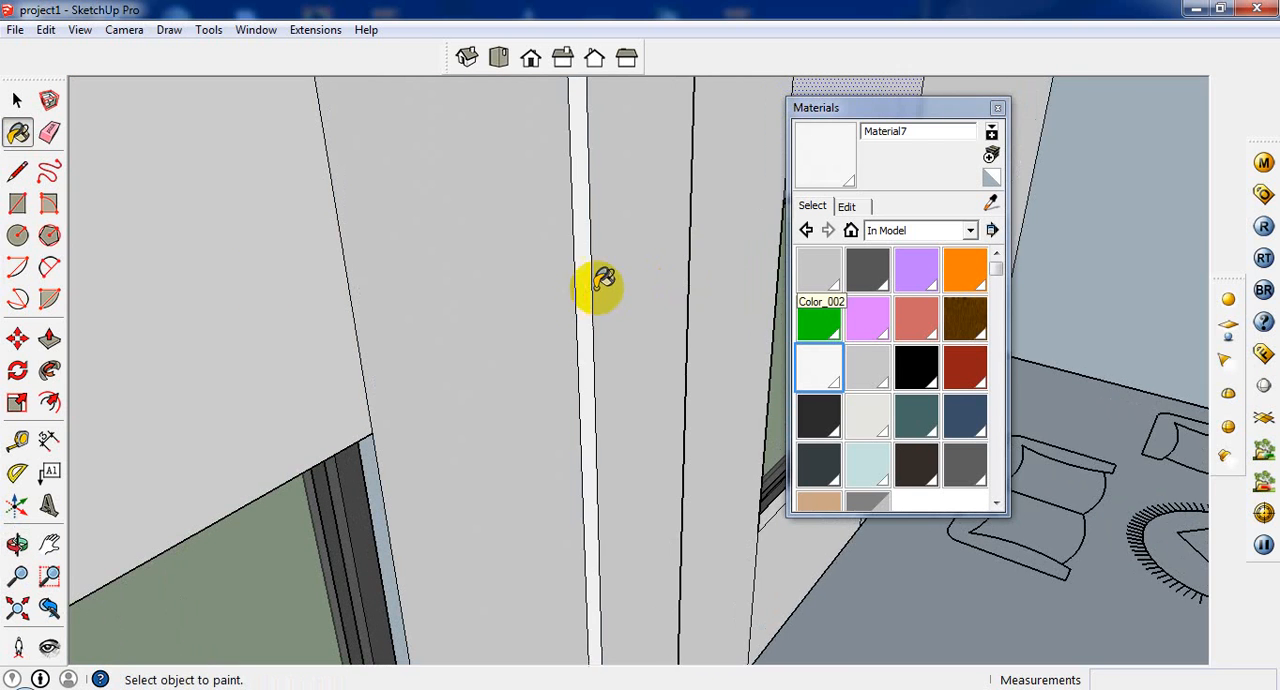
Step: Paint the wall section beyond the second window and the panel below that window with Material7
{"action": "middle_click_drag", "start_coordinate": [366, 258], "coordinate": [521, 312]}
{"action": "scroll", "coordinate": [516, 316], "scroll_direction": "down", "scroll_amount": 4}
{"action": "left_click", "coordinate": [285, 407]}
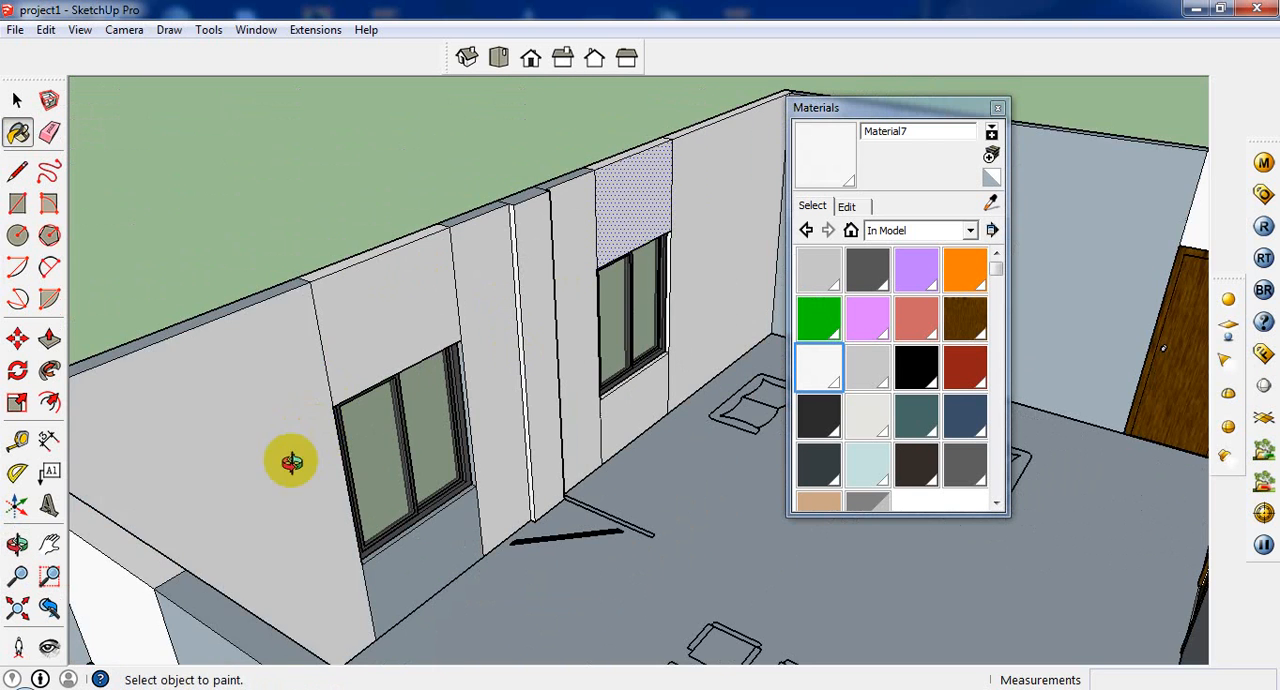
{"action": "middle_click_drag", "start_coordinate": [291, 459], "coordinate": [415, 502]}
{"action": "left_click", "coordinate": [390, 484]}
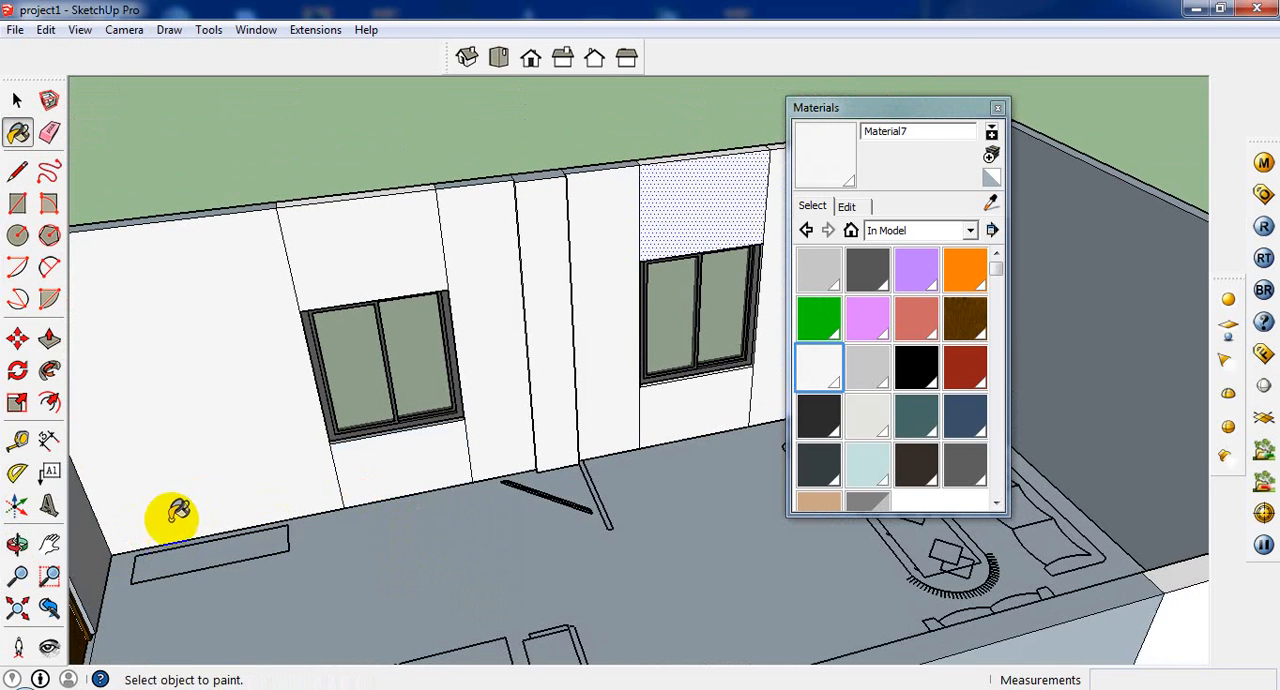
Step: Paint the interior end wall with the door and the long wall opposite the windows with Material7
{"action": "middle_click_drag", "start_coordinate": [177, 514], "coordinate": [242, 433]}
{"action": "scroll", "coordinate": [176, 294], "scroll_direction": "up", "scroll_amount": 2}
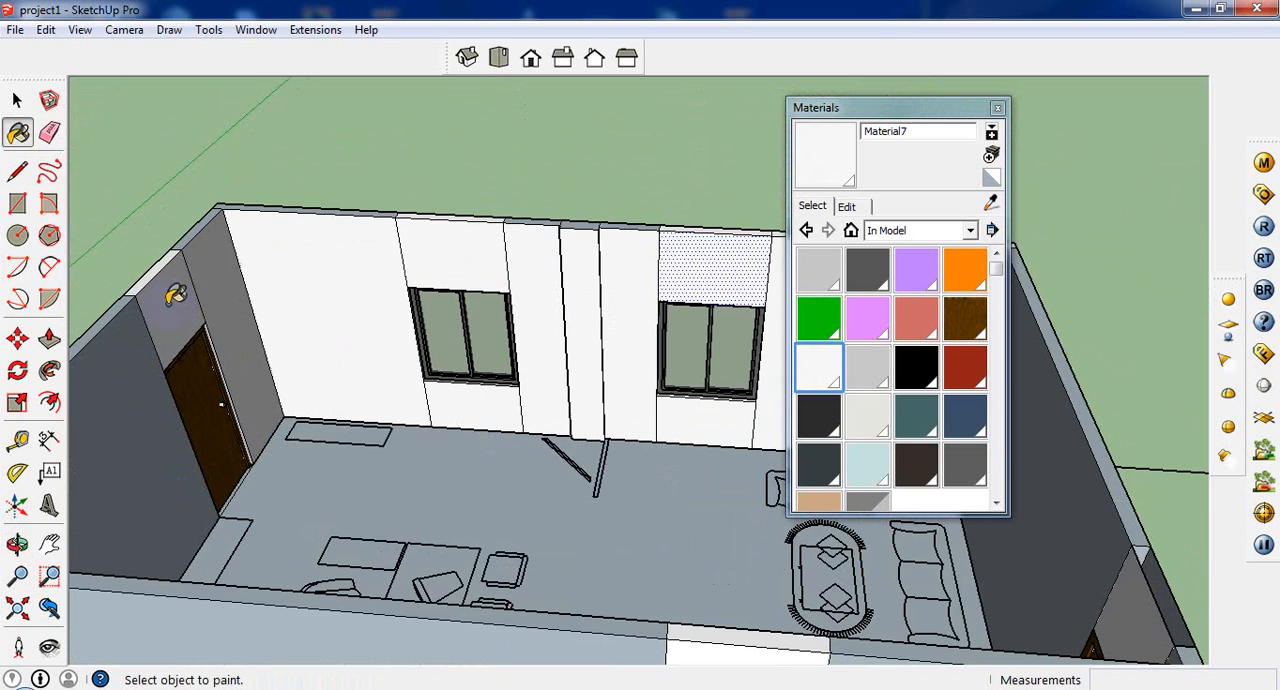
{"action": "mouse_move", "coordinate": [137, 386]}
{"action": "middle_mouse_down"}
{"action": "mouse_move", "coordinate": [386, 529]}
{"action": "mouse_move", "coordinate": [689, 400]}
{"action": "mouse_move", "coordinate": [617, 395]}
{"action": "mouse_move", "coordinate": [517, 451]}
{"action": "mouse_move", "coordinate": [951, 508]}
{"action": "mouse_move", "coordinate": [689, 360]}
{"action": "mouse_move", "coordinate": [722, 358]}
{"action": "middle_mouse_up"}
{"action": "middle_click_drag", "start_coordinate": [618, 432], "coordinate": [700, 487]}
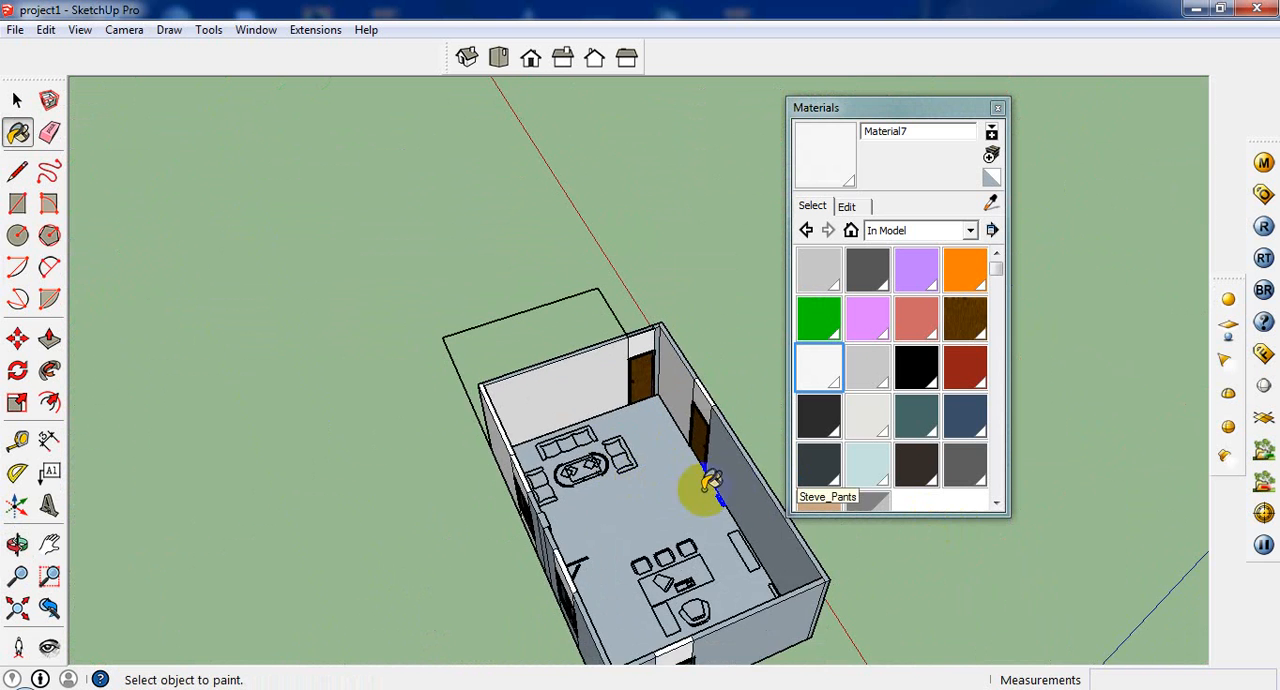
{"action": "mouse_move", "coordinate": [590, 450]}
{"action": "middle_mouse_down"}
{"action": "mouse_move", "coordinate": [634, 509]}
{"action": "mouse_move", "coordinate": [500, 414]}
{"action": "mouse_move", "coordinate": [351, 389]}
{"action": "mouse_move", "coordinate": [634, 403]}
{"action": "mouse_move", "coordinate": [646, 374]}
{"action": "mouse_move", "coordinate": [655, 462]}
{"action": "middle_mouse_up"}
{"action": "scroll", "coordinate": [655, 462], "scroll_direction": "up", "scroll_amount": 6}
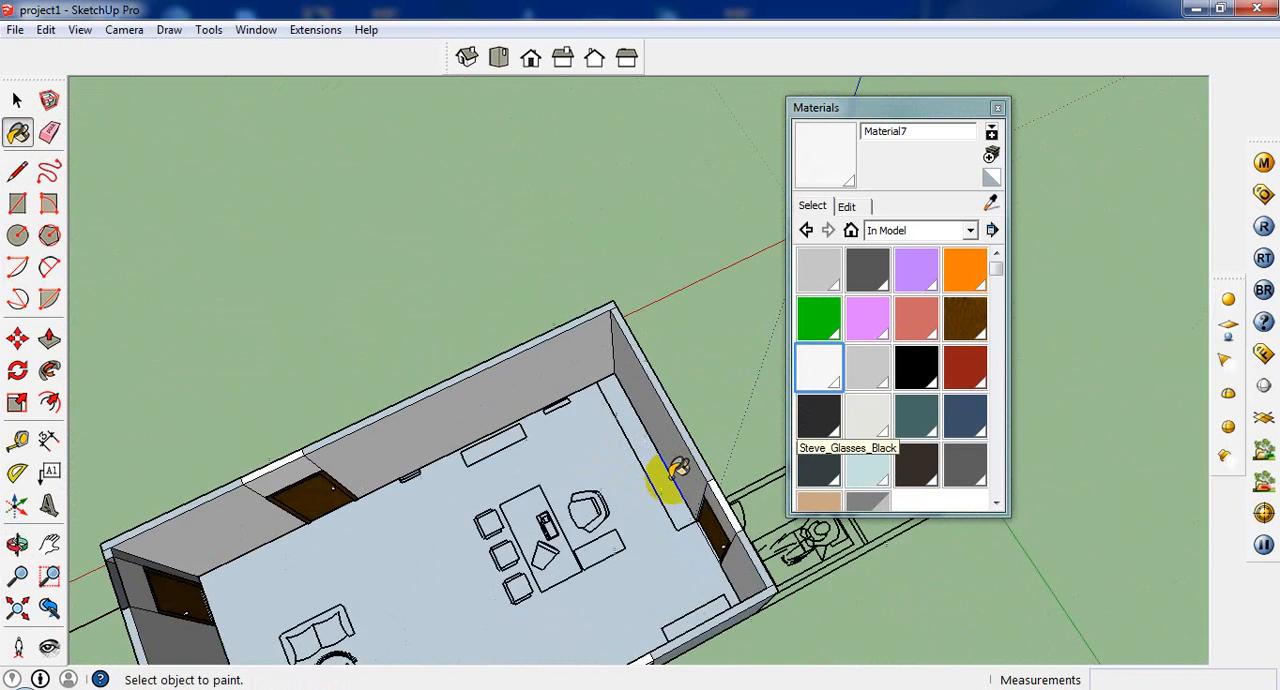
Step: Examine the painted interior walls around the room from above and from the window side
{"action": "scroll", "coordinate": [394, 366], "scroll_direction": "down", "scroll_amount": 5}
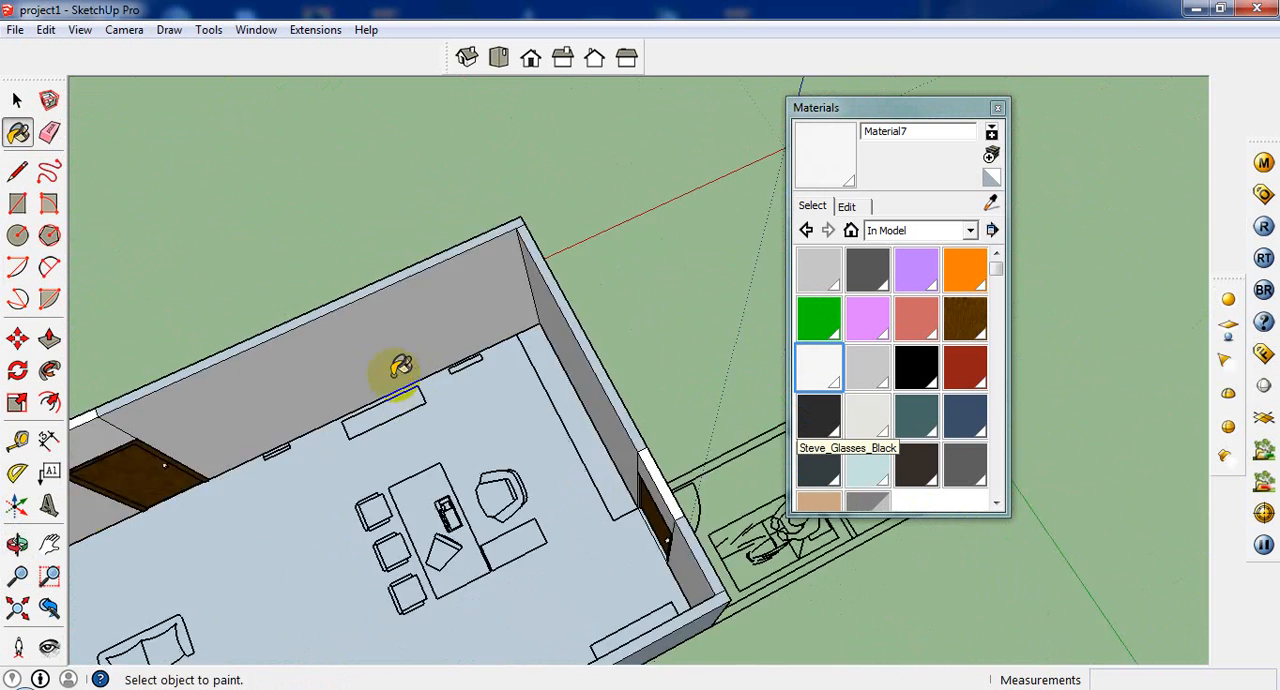
{"action": "scroll", "coordinate": [266, 331], "scroll_direction": "down", "scroll_amount": 2}
{"action": "middle_click_drag", "start_coordinate": [266, 331], "coordinate": [343, 263]}
{"action": "scroll", "coordinate": [341, 345], "scroll_direction": "up", "scroll_amount": 5}
{"action": "scroll", "coordinate": [341, 345], "scroll_direction": "down", "scroll_amount": 5}
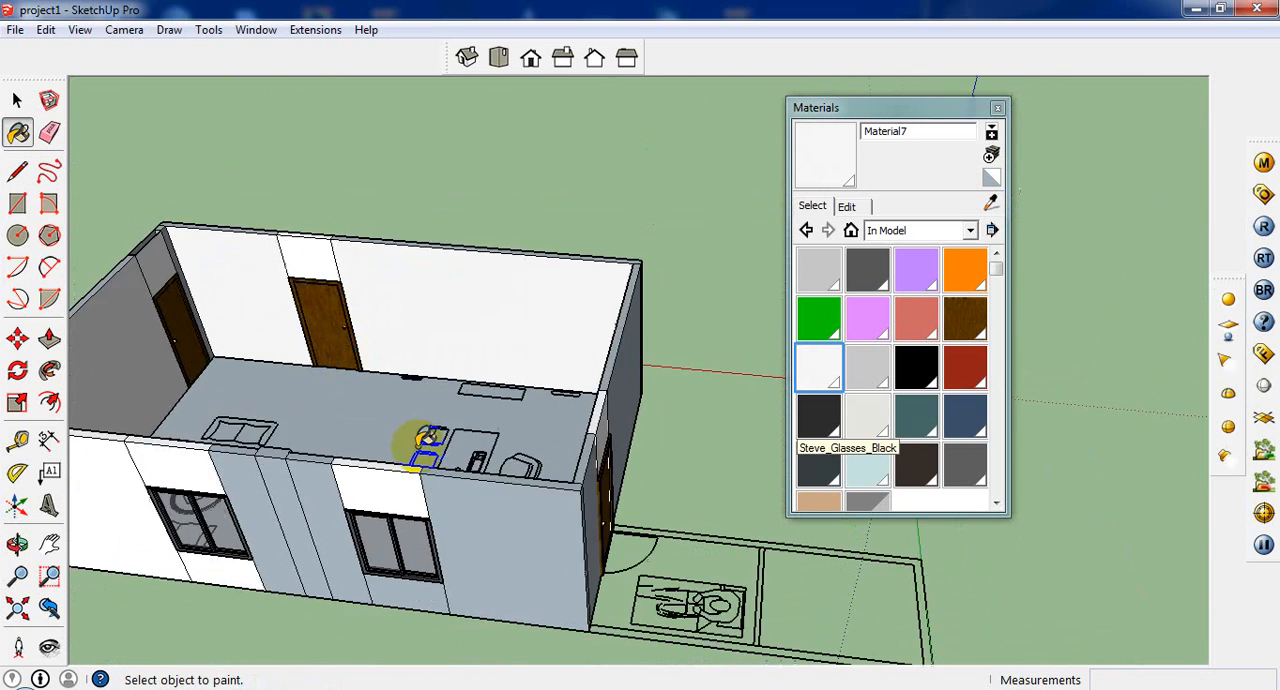
{"action": "scroll", "coordinate": [414, 444], "scroll_direction": "down", "scroll_amount": 2}
{"action": "middle_click_drag", "start_coordinate": [383, 490], "coordinate": [400, 553]}
{"action": "scroll", "coordinate": [340, 352], "scroll_direction": "up", "scroll_amount": 3}
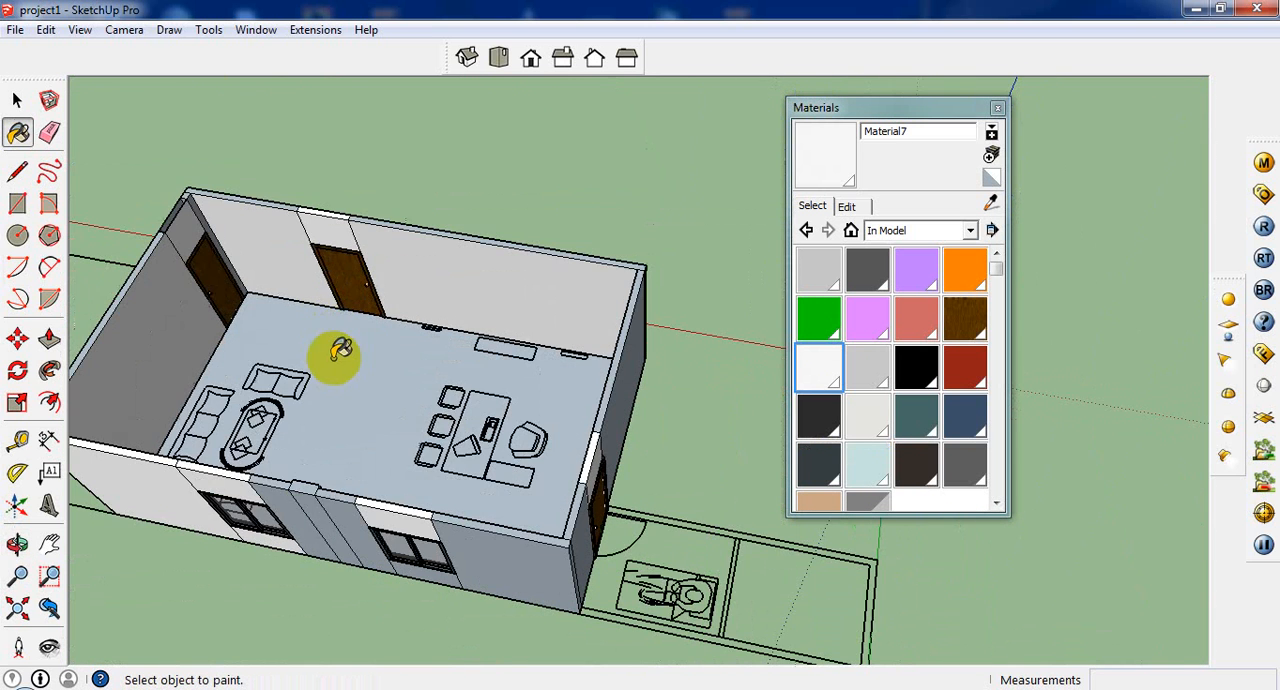
Step: Paint the exterior faces and top edges of the window wall, including the column top, with Material7
{"action": "scroll", "coordinate": [293, 516], "scroll_direction": "up", "scroll_amount": 4}
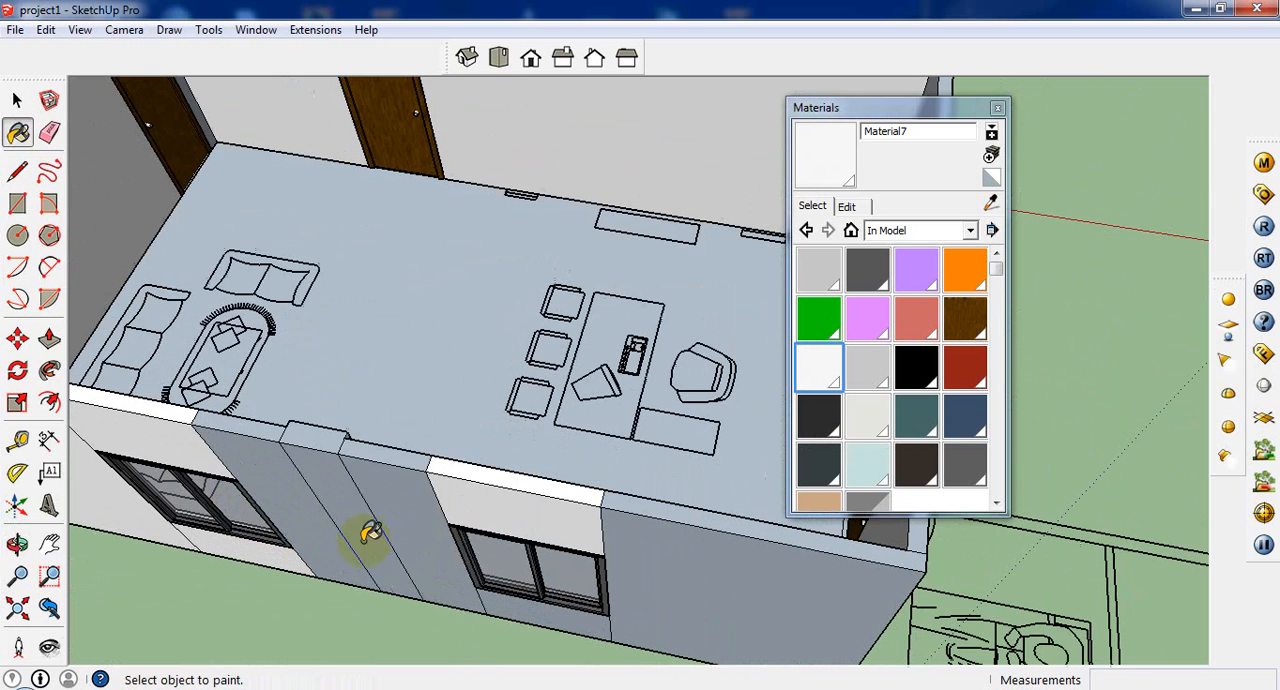
{"action": "left_click", "coordinate": [353, 485]}
{"action": "left_click", "coordinate": [256, 504]}
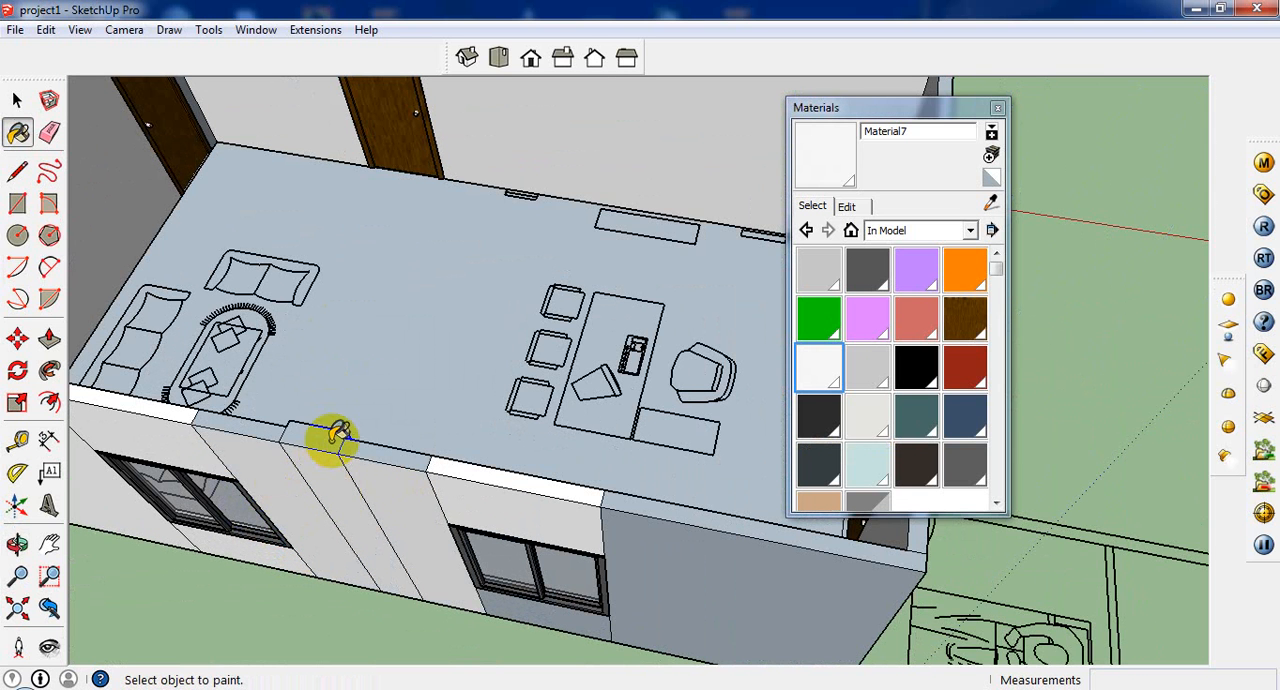
{"action": "left_click", "coordinate": [384, 450]}
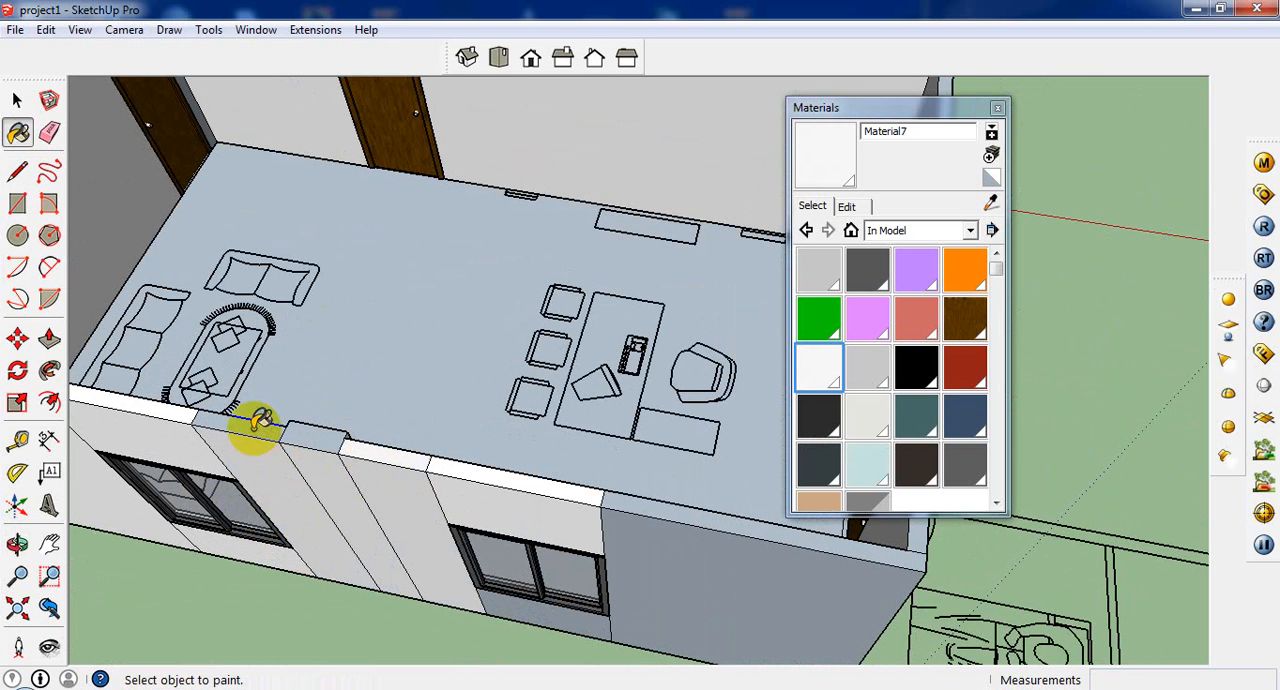
{"action": "scroll", "coordinate": [360, 430], "scroll_direction": "down", "scroll_amount": 1}
{"action": "left_click", "coordinate": [350, 444]}
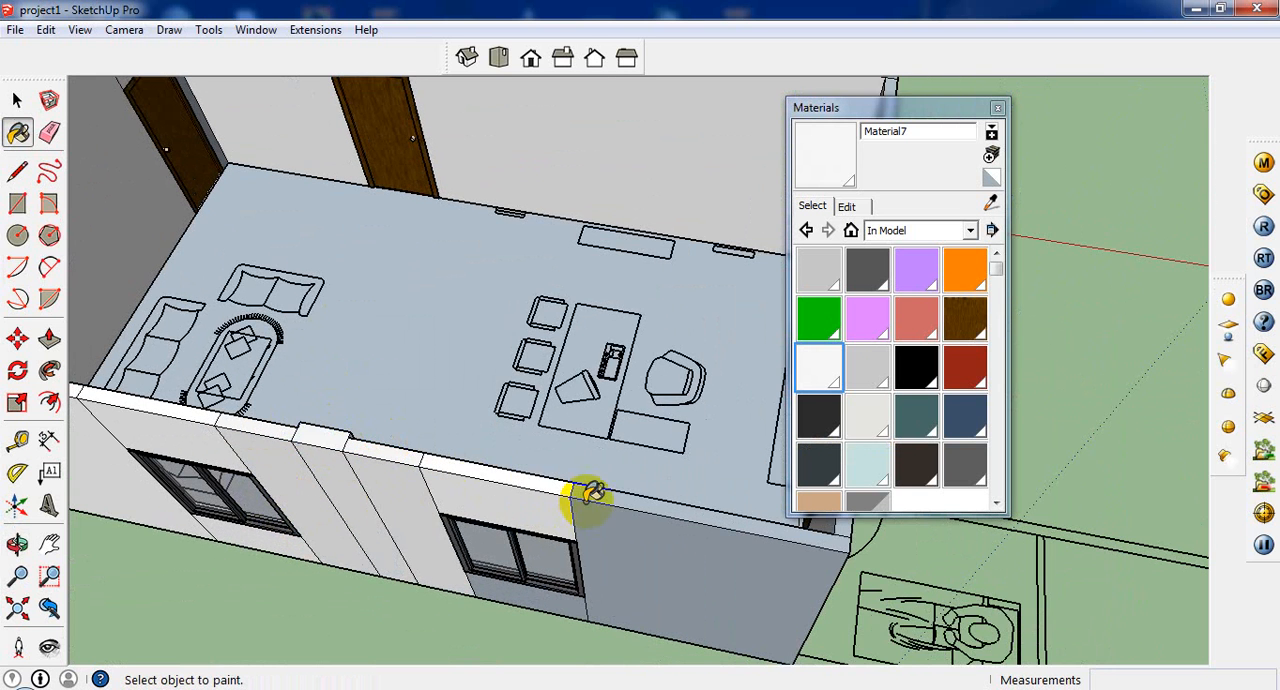
{"action": "left_click", "coordinate": [614, 513]}
{"action": "middle_click_drag", "start_coordinate": [626, 508], "coordinate": [292, 490]}
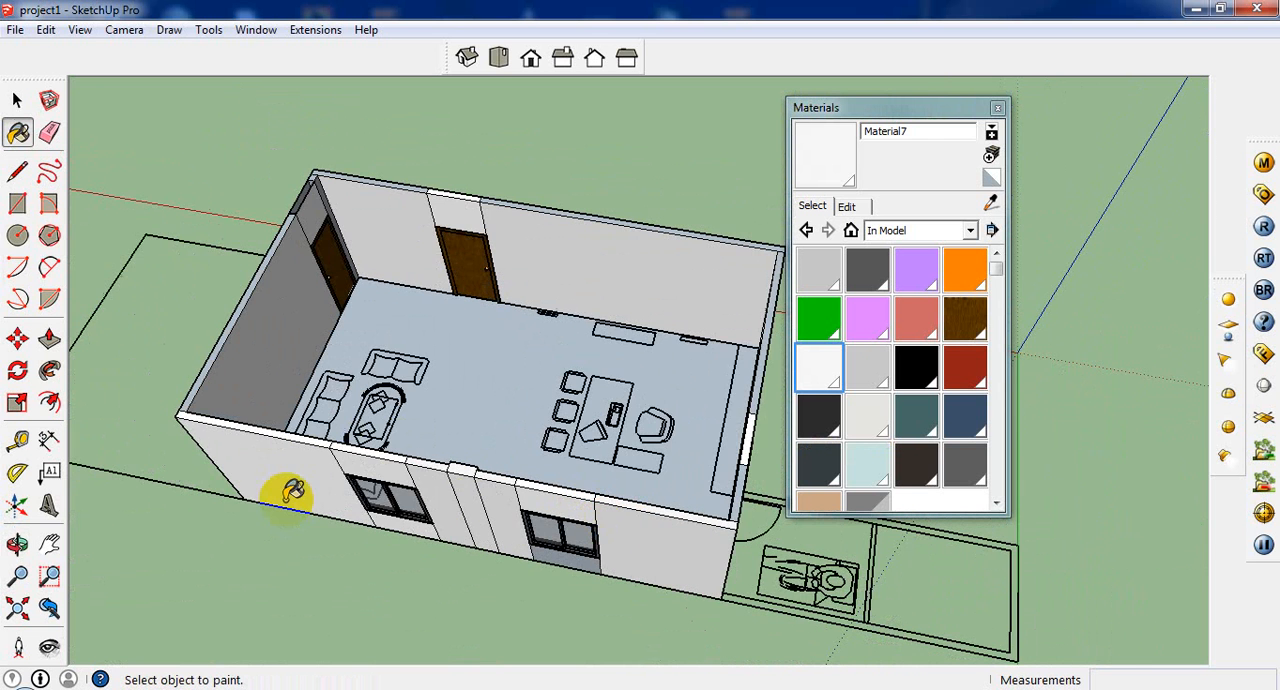
Step: Examine the painted room from the window side, from above and along its length towards the end-wall door
{"action": "middle_click_drag", "start_coordinate": [290, 437], "coordinate": [412, 308]}
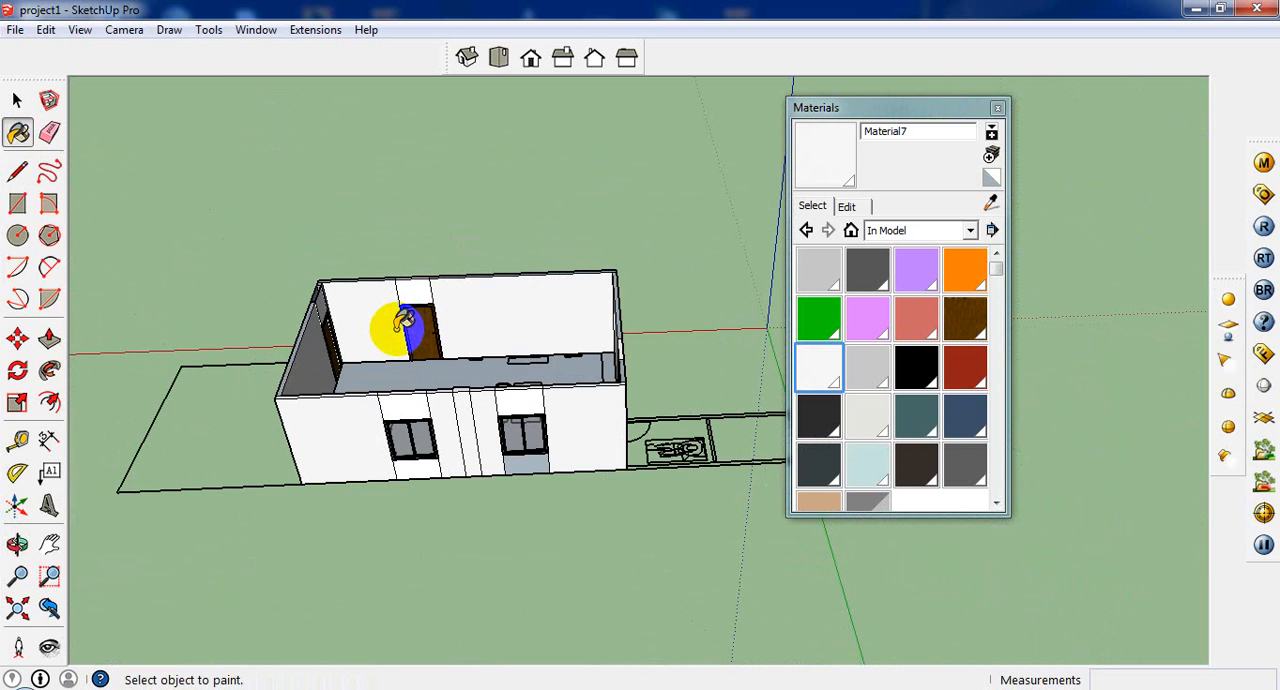
{"action": "key", "text": "ctrl+a"}
{"action": "scroll", "coordinate": [437, 394], "scroll_direction": "up", "scroll_amount": 4}
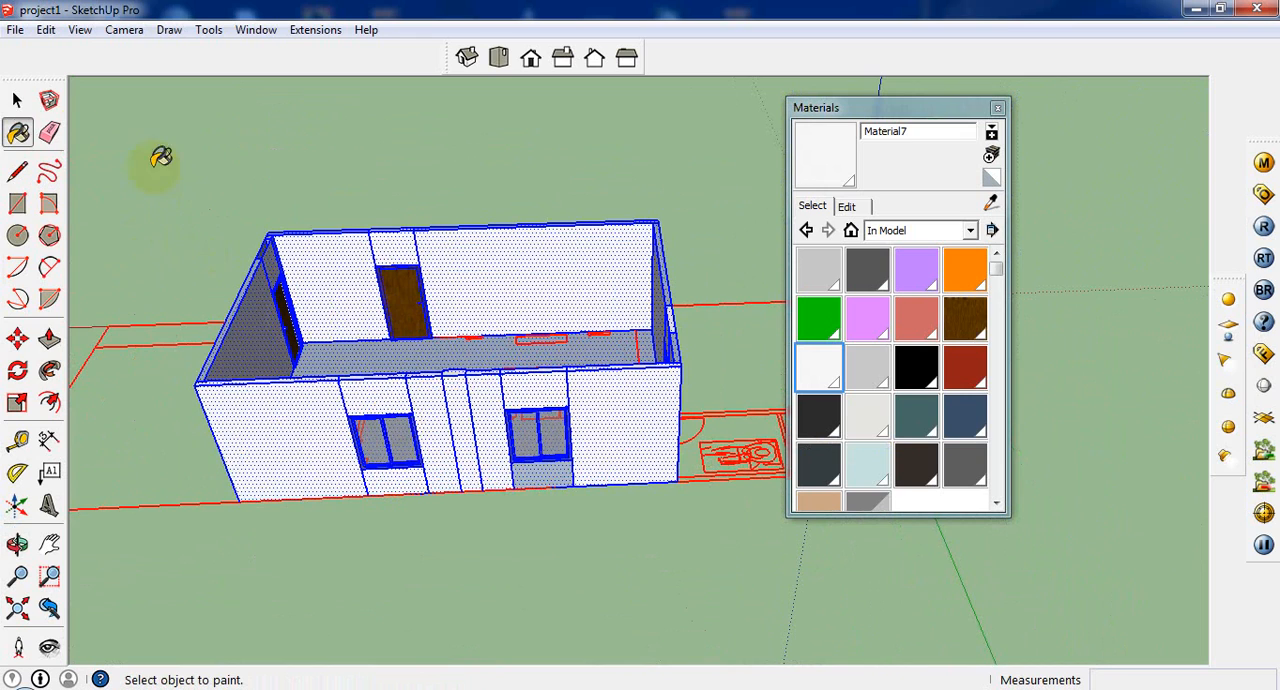
{"action": "left_click", "coordinate": [17, 100]}
{"action": "left_click", "coordinate": [473, 262]}
{"action": "middle_click_drag", "start_coordinate": [473, 262], "coordinate": [443, 510]}
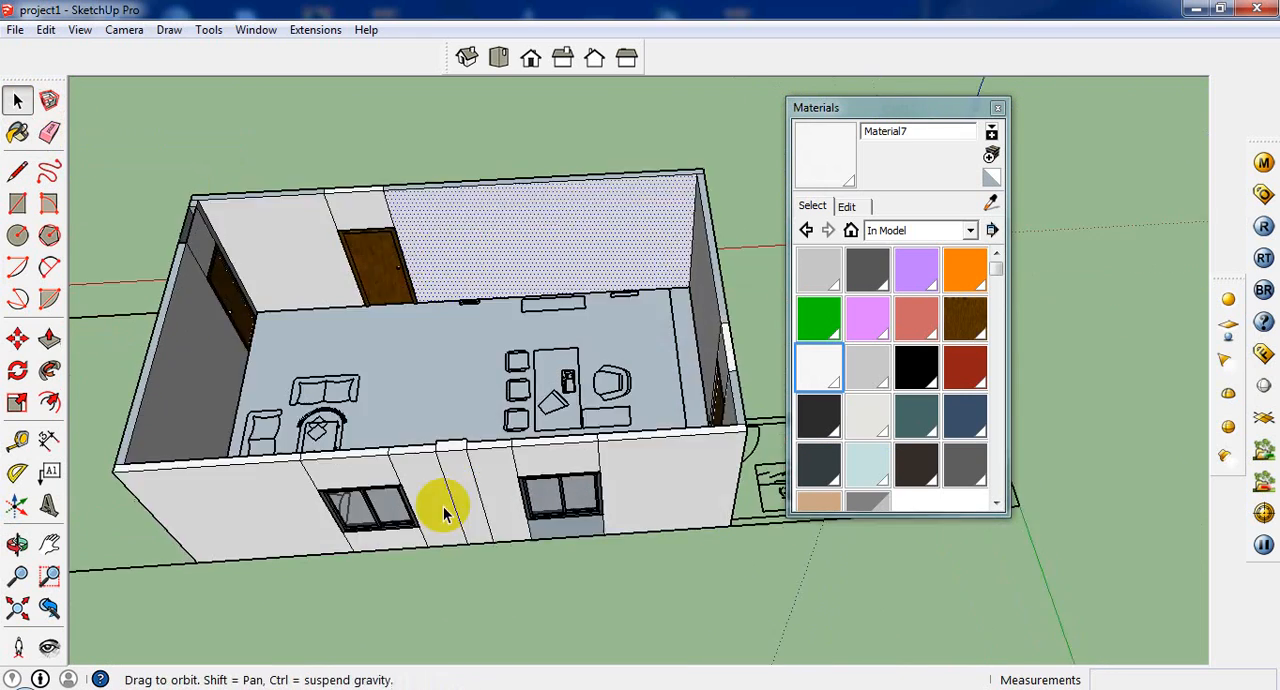
{"action": "scroll", "coordinate": [457, 372], "scroll_direction": "up", "scroll_amount": 3}
{"action": "middle_click_drag", "start_coordinate": [457, 372], "coordinate": [157, 355]}
{"action": "scroll", "coordinate": [311, 347], "scroll_direction": "up", "scroll_amount": 3}
{"action": "scroll", "coordinate": [311, 347], "scroll_direction": "down", "scroll_amount": 3}
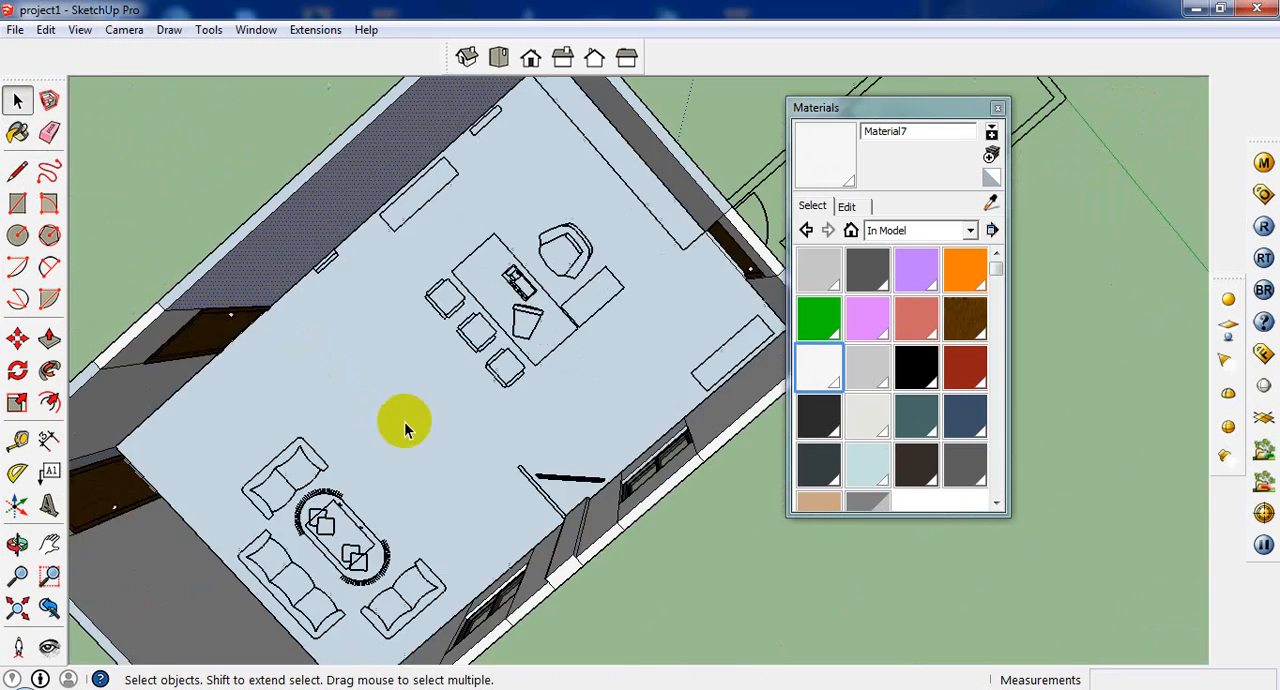
{"action": "middle_click_drag", "start_coordinate": [406, 423], "coordinate": [606, 357]}
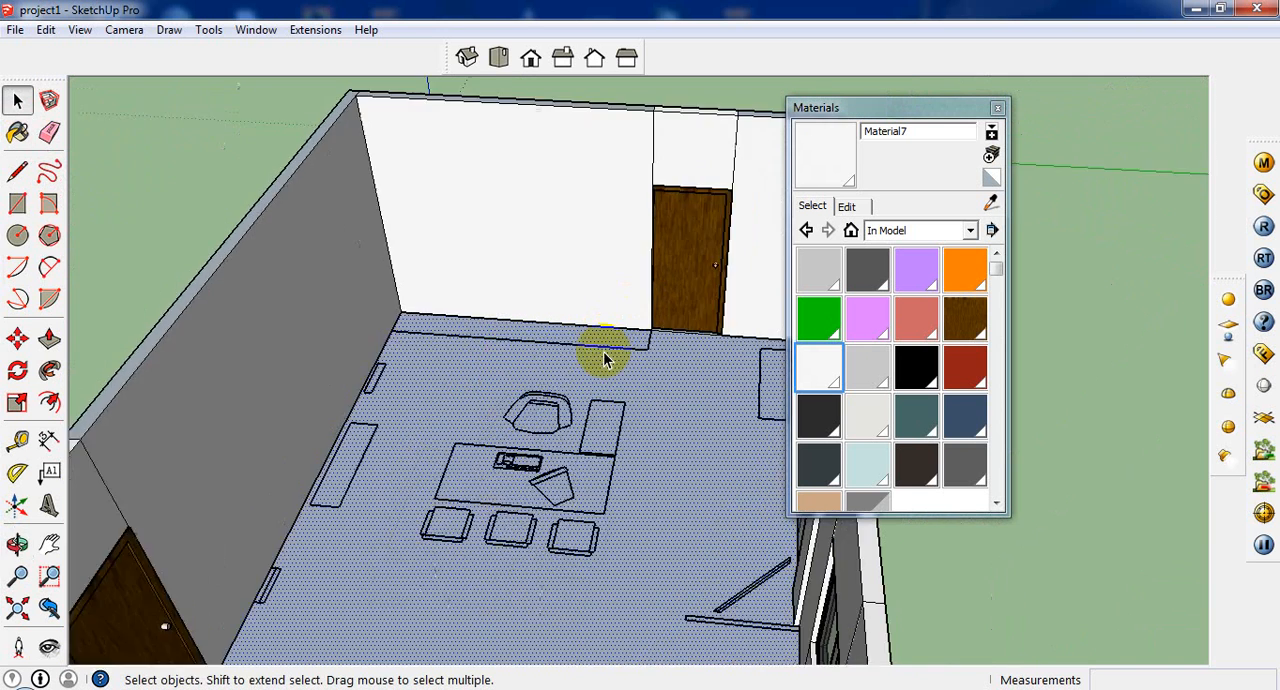
{"action": "scroll", "coordinate": [606, 355], "scroll_direction": "down", "scroll_amount": 3}
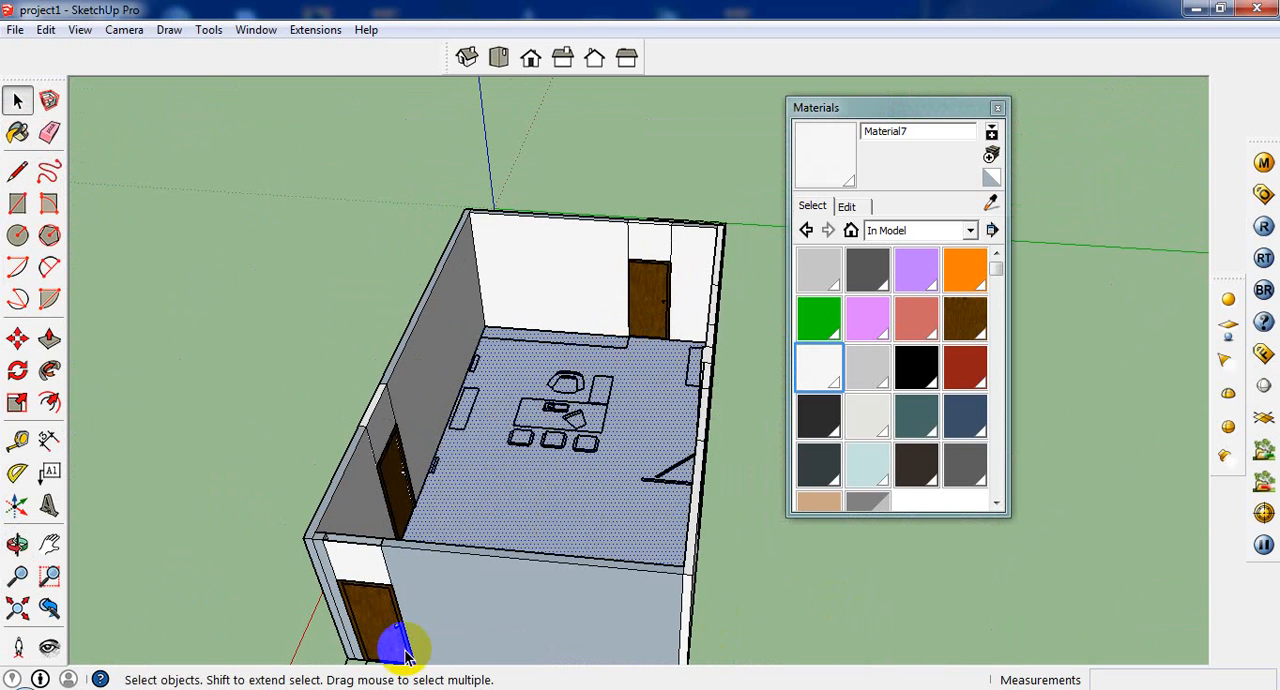
Step: Switch to Adobe Photoshop CC 2014 and maximize its window
{"action": "left_click", "coordinate": [5, 684]}
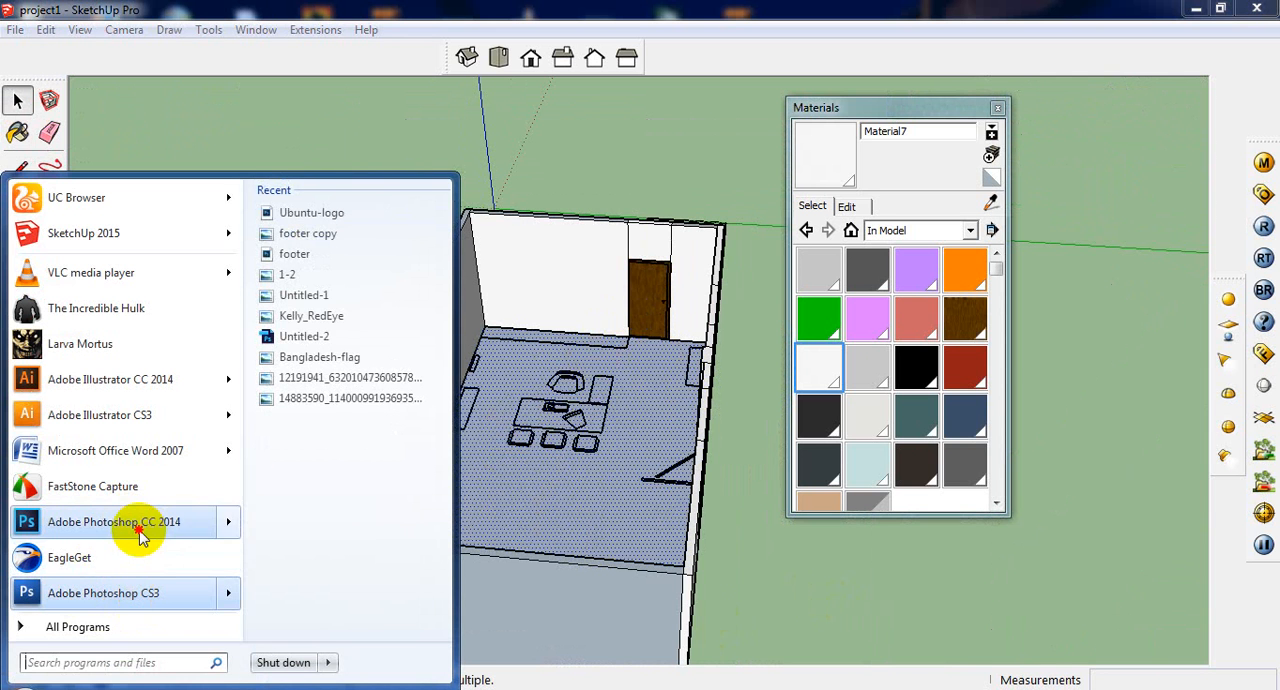
{"action": "left_click", "coordinate": [378, 494]}
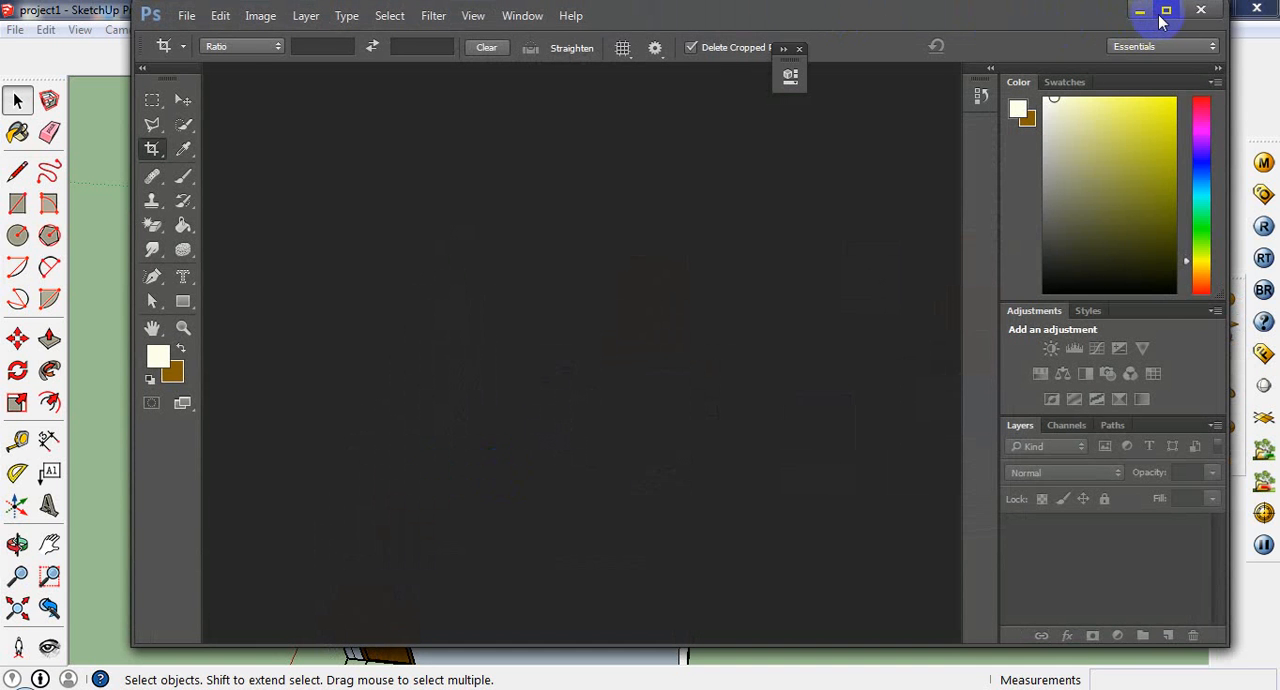
{"action": "left_click", "coordinate": [1162, 12]}
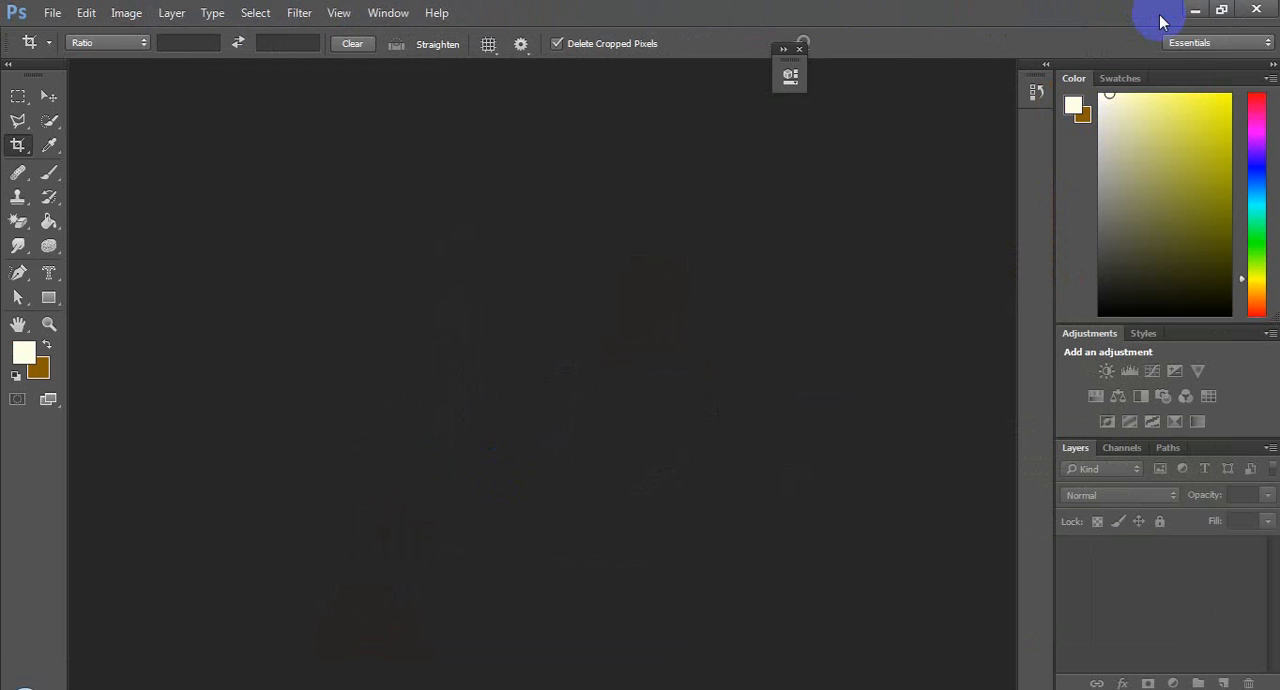
Step: Create a new 10 × 10 inch RGB document at 72 pixels/inch with a white background
{"action": "left_click", "coordinate": [52, 13]}
{"action": "mouse_move", "coordinate": [299, 13]}
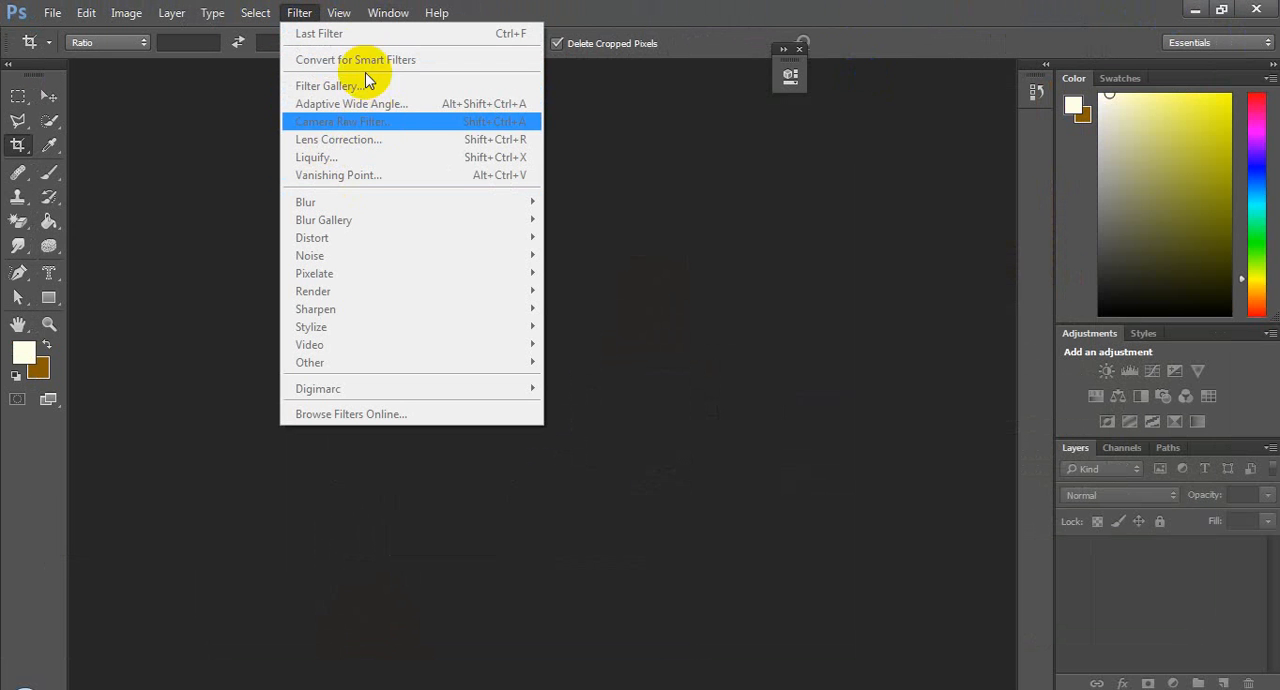
{"action": "left_click", "coordinate": [225, 78]}
{"action": "left_click", "coordinate": [49, 12]}
{"action": "left_click", "coordinate": [57, 26]}
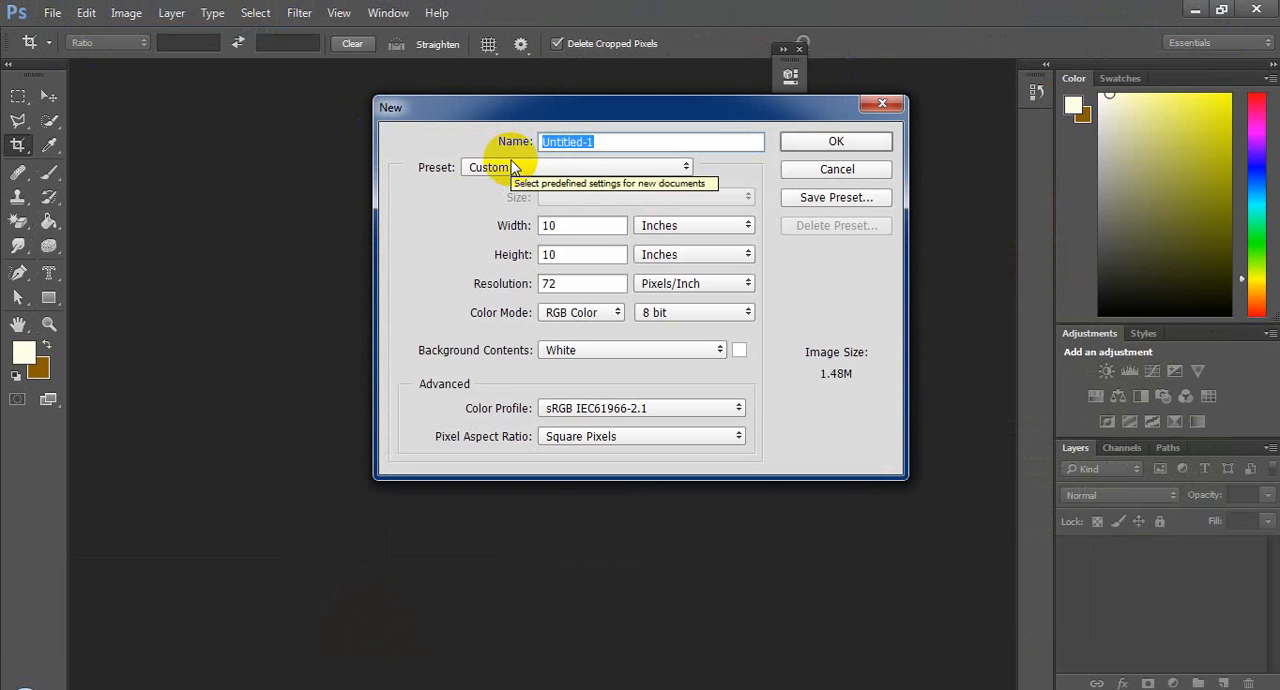
{"action": "left_click", "coordinate": [814, 142]}
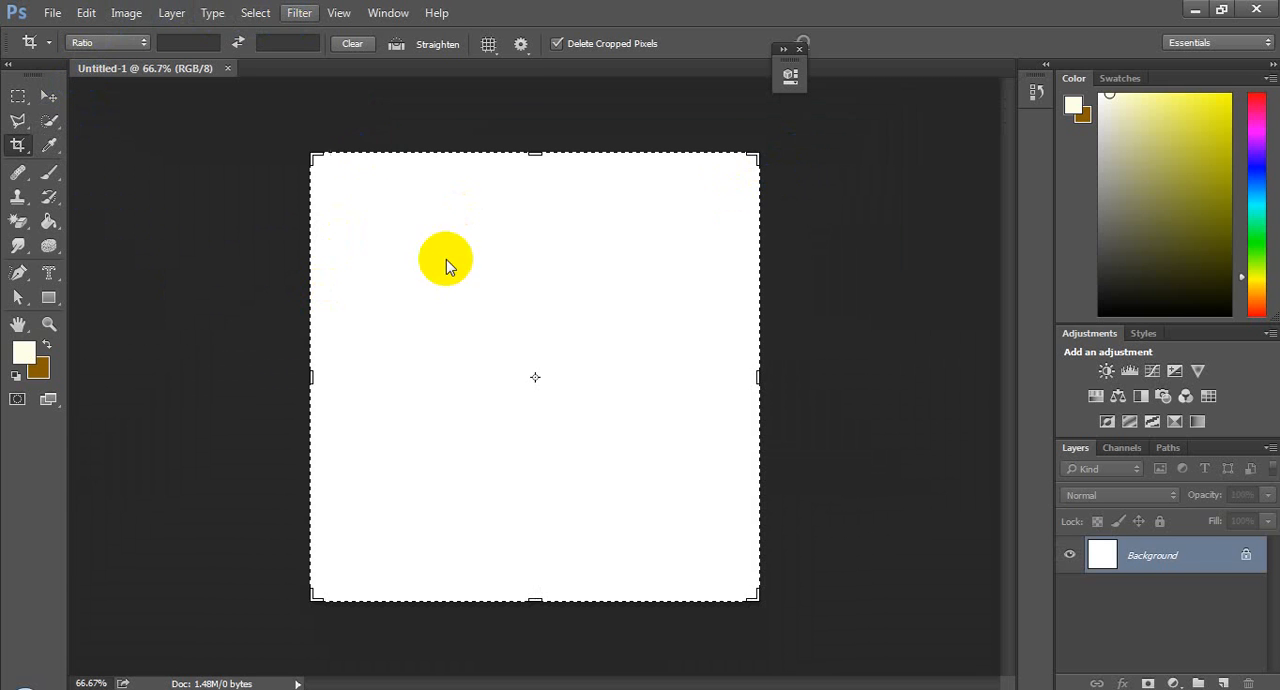
Step: Set the foreground color to the light orange ffc662
{"action": "left_click", "coordinate": [299, 13]}
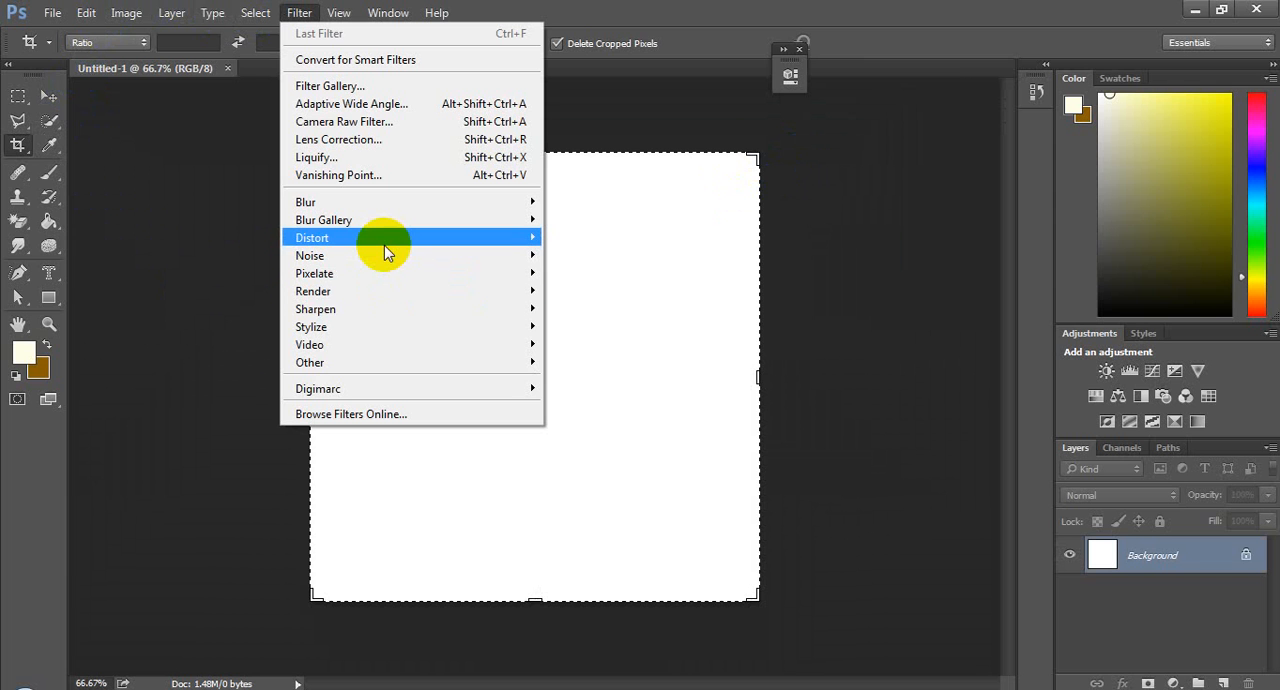
{"action": "mouse_move", "coordinate": [388, 253]}
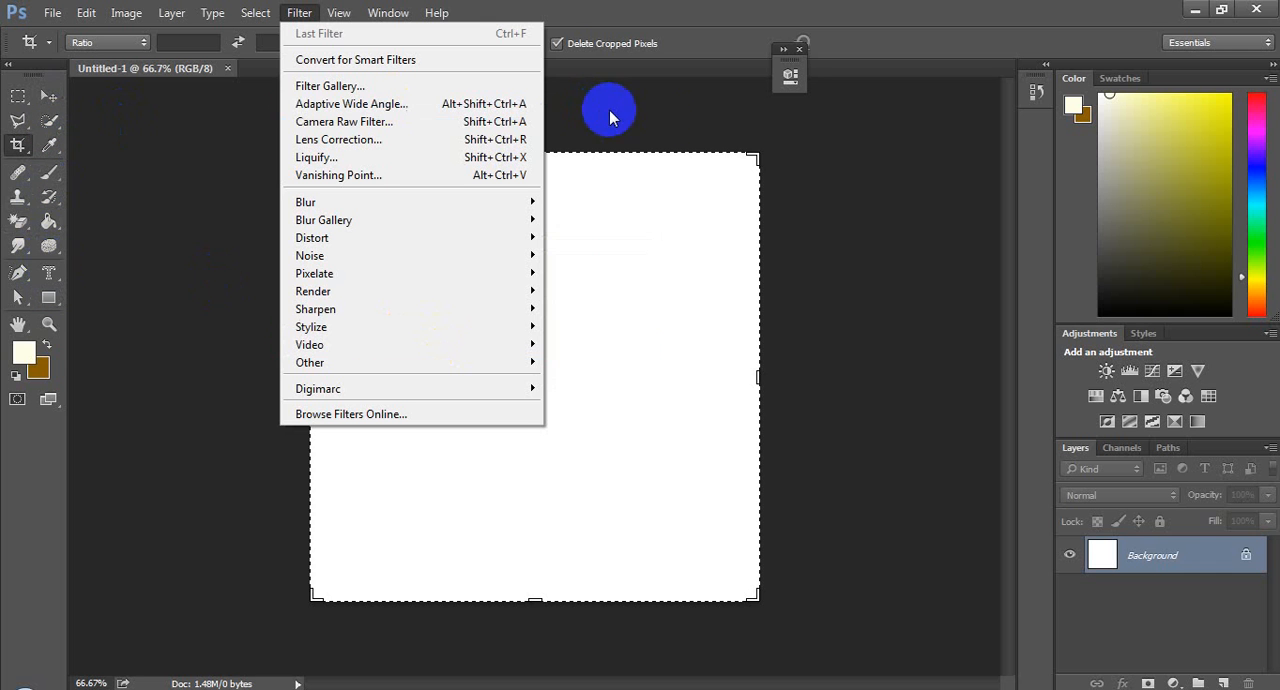
{"action": "left_click", "coordinate": [23, 352]}
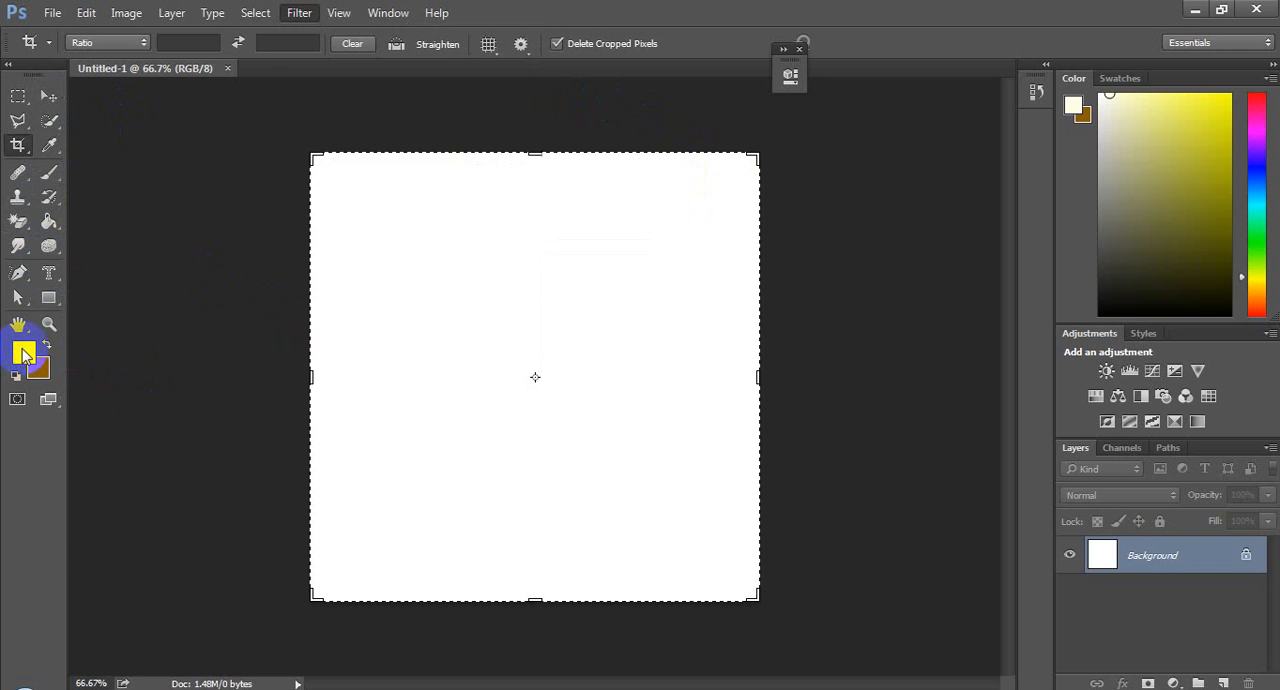
{"action": "left_click", "coordinate": [23, 352]}
{"action": "left_click_drag", "start_coordinate": [419, 295], "coordinate": [597, 231]}
{"action": "mouse_move", "coordinate": [650, 356]}
{"action": "left_mouse_down"}
{"action": "mouse_move", "coordinate": [654, 373]}
{"action": "mouse_move", "coordinate": [661, 359]}
{"action": "left_mouse_up"}
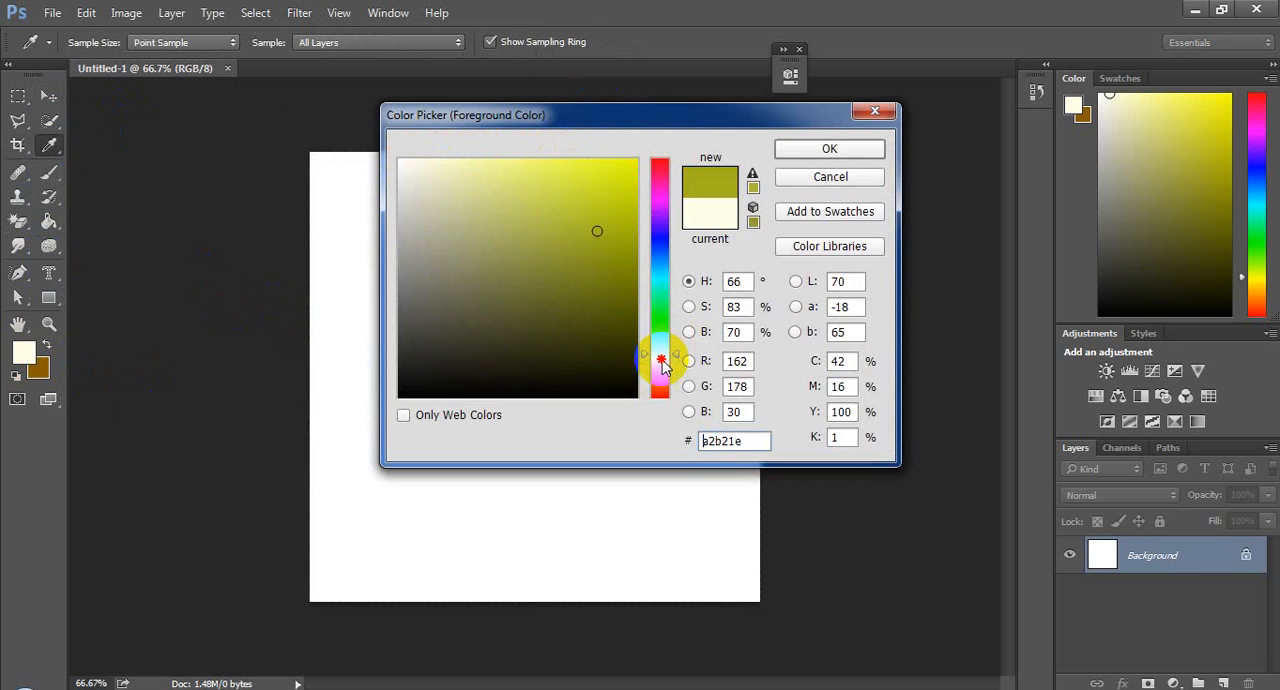
{"action": "left_click_drag", "start_coordinate": [577, 215], "coordinate": [574, 171]}
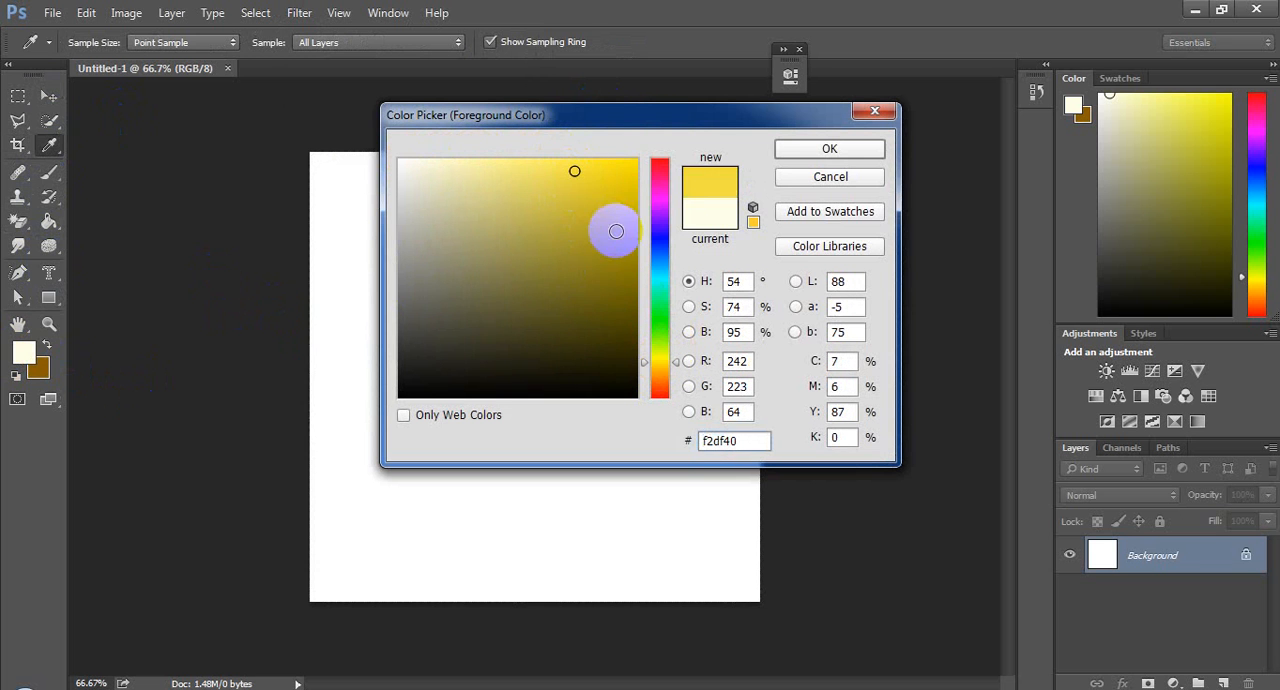
{"action": "left_click_drag", "start_coordinate": [659, 362], "coordinate": [659, 372]}
{"action": "left_click_drag", "start_coordinate": [560, 166], "coordinate": [545, 158]}
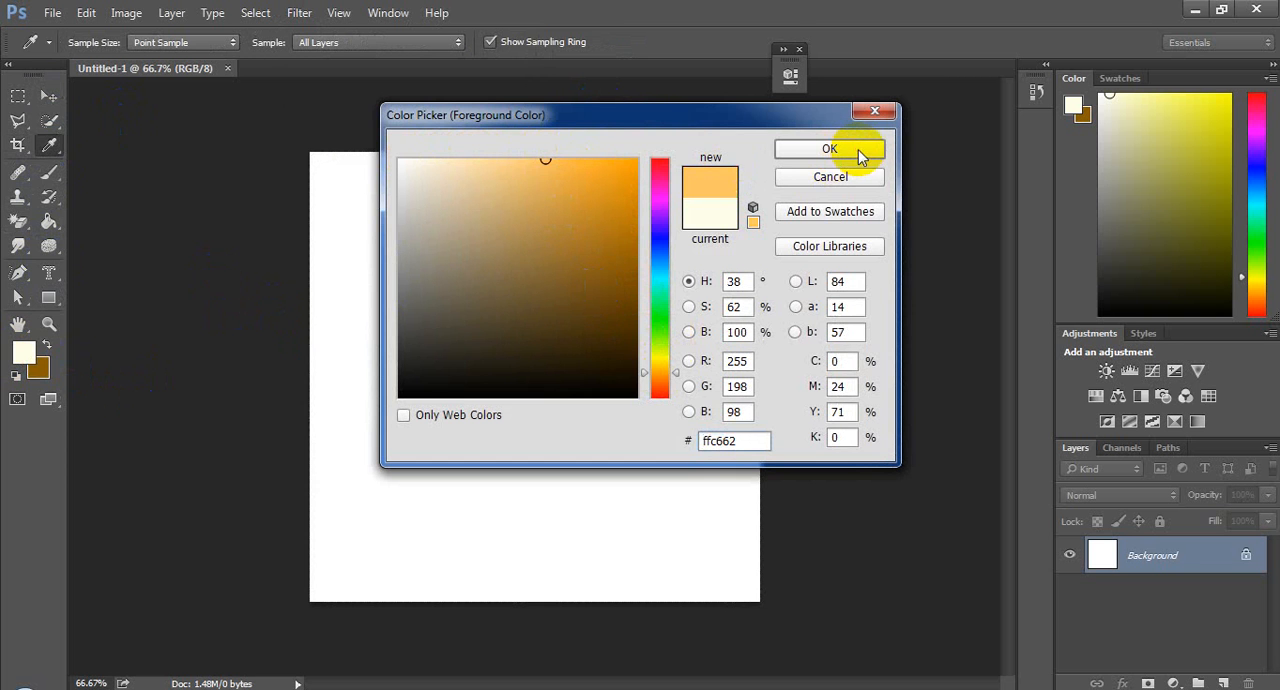
{"action": "left_click", "coordinate": [857, 149]}
{"action": "key", "text": "c"}
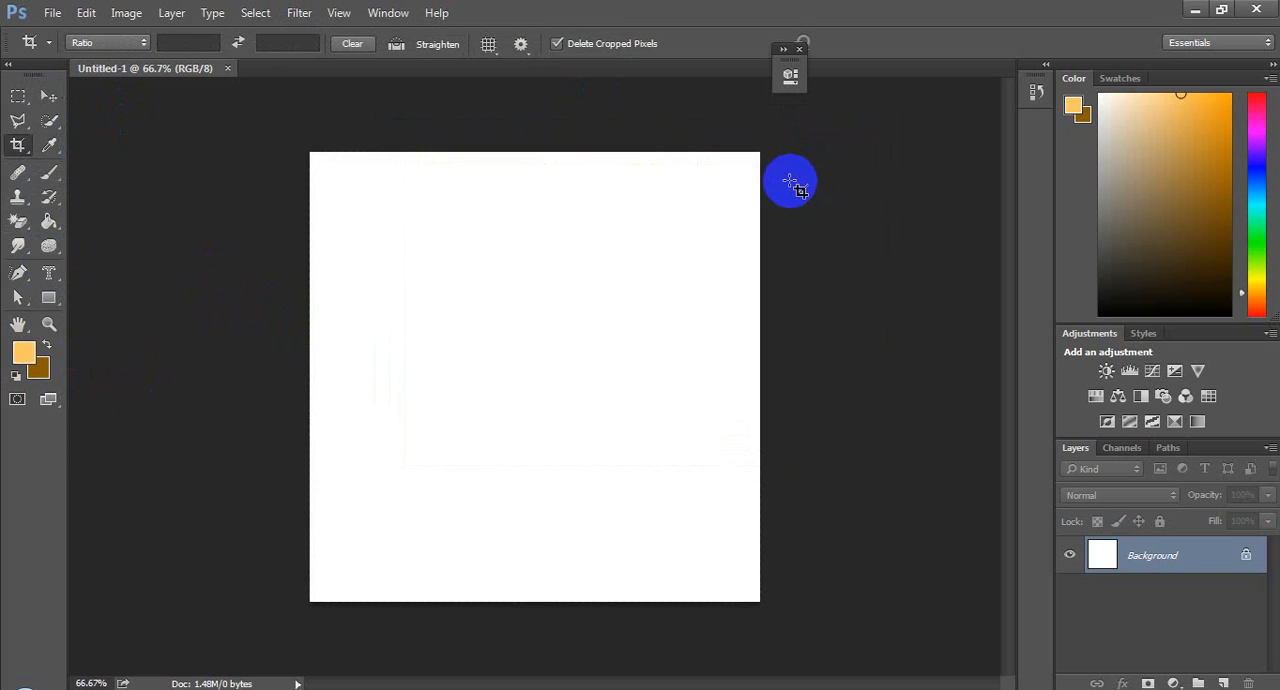
Step: Fill the background layer with the foreground color in Normal mode at 100% opacity
{"action": "left_click", "coordinate": [95, 18]}
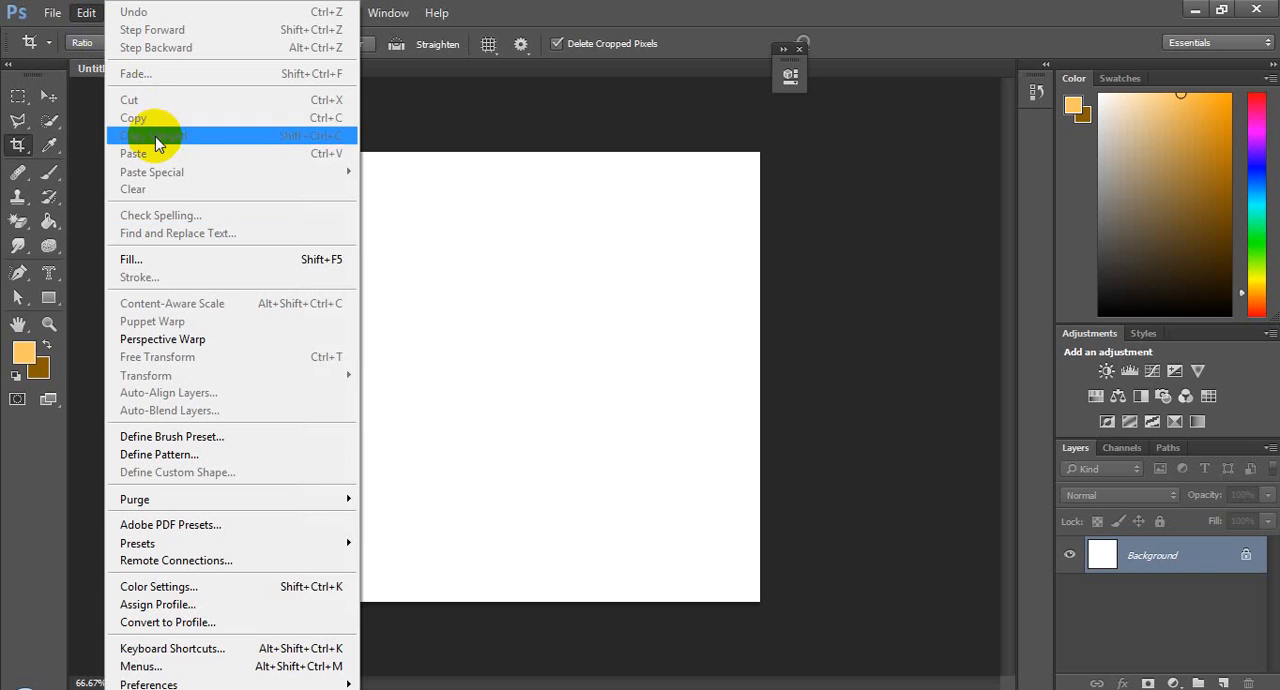
{"action": "left_click", "coordinate": [212, 259]}
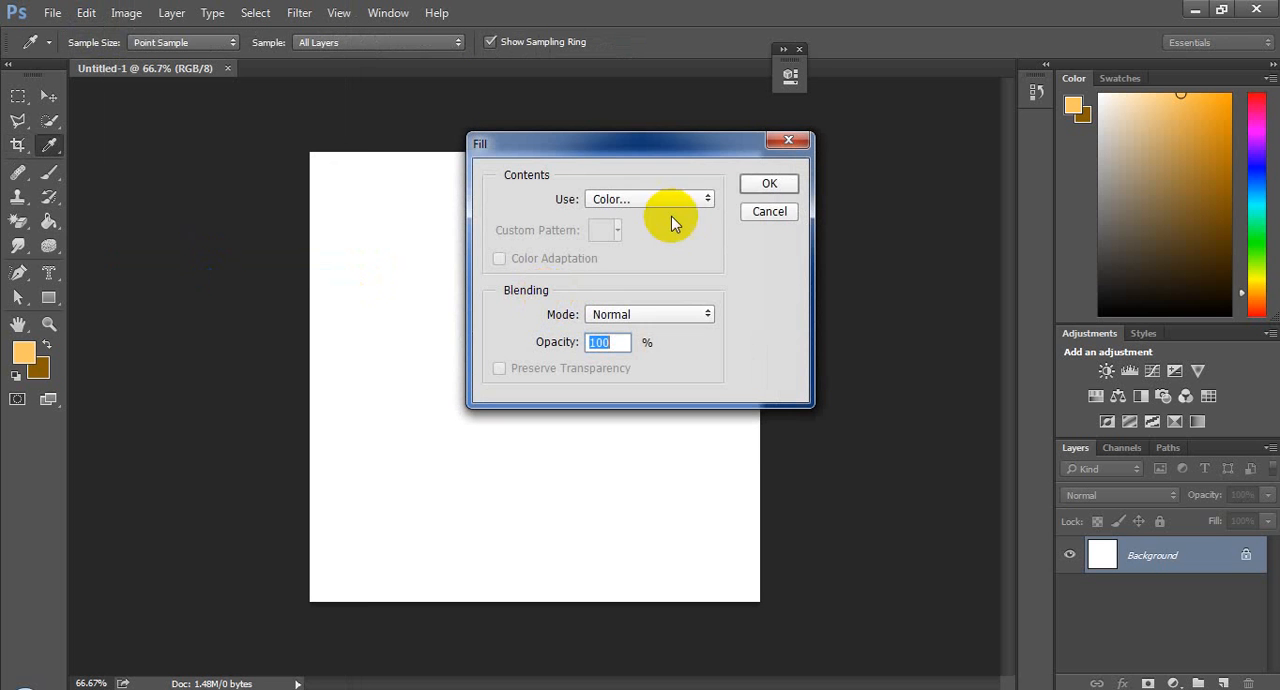
{"action": "left_click", "coordinate": [694, 201]}
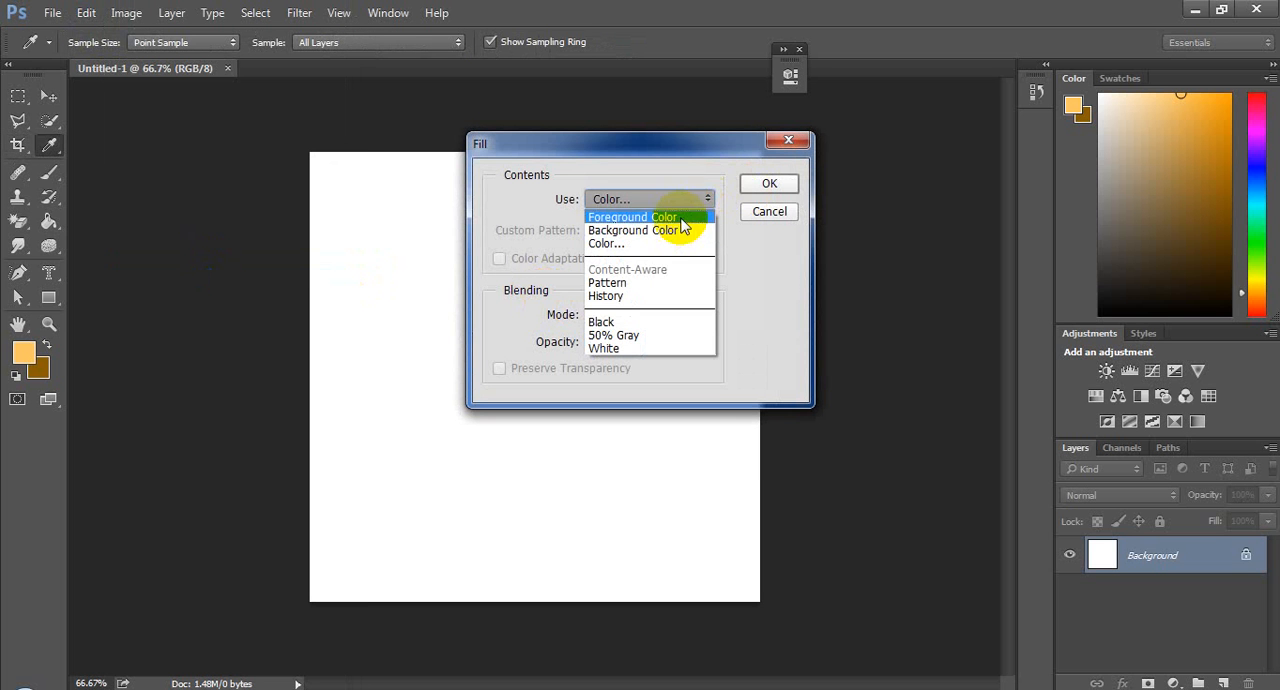
{"action": "left_click", "coordinate": [680, 217]}
{"action": "left_click", "coordinate": [762, 188]}
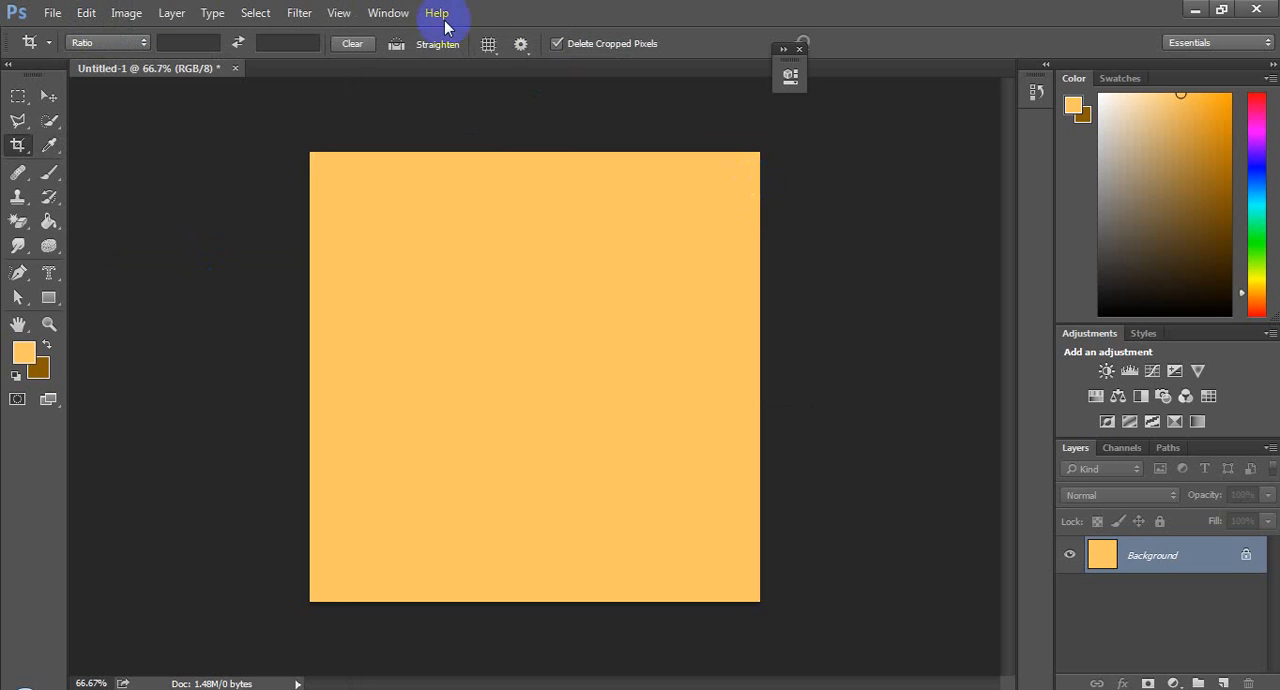
Step: Apply a Twirl distortion with an angle of -570° to the background layer
{"action": "left_click", "coordinate": [300, 13]}
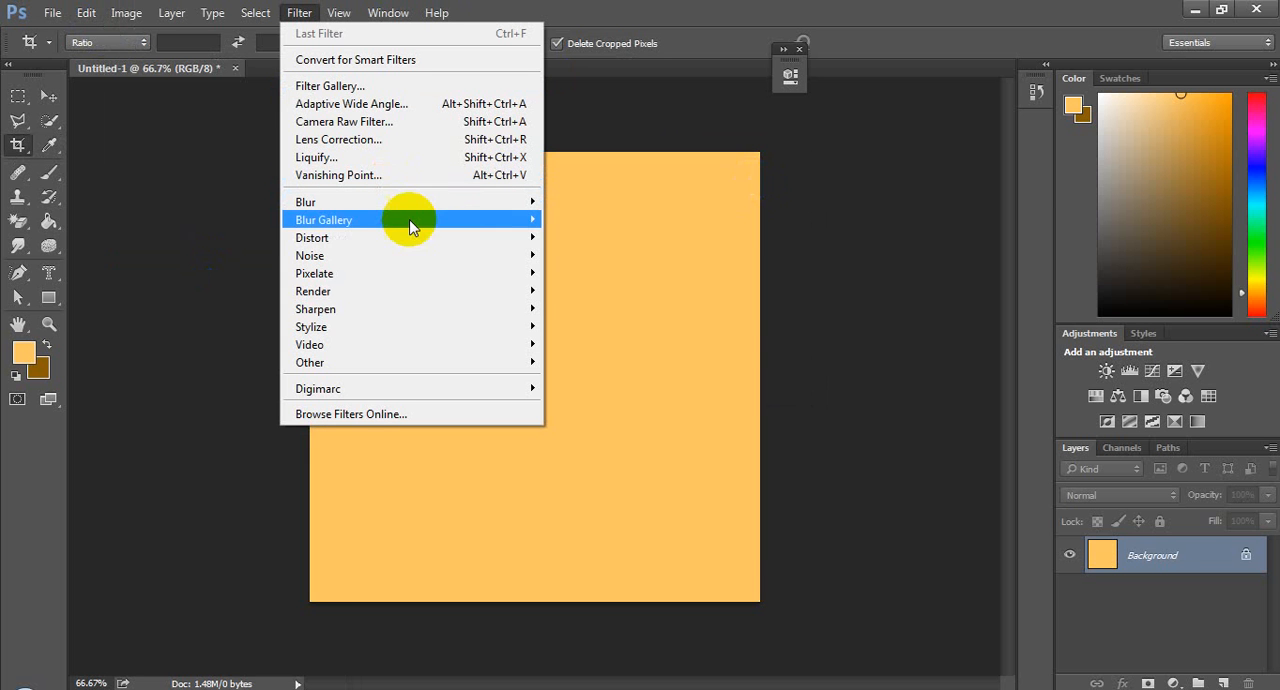
{"action": "mouse_move", "coordinate": [464, 244]}
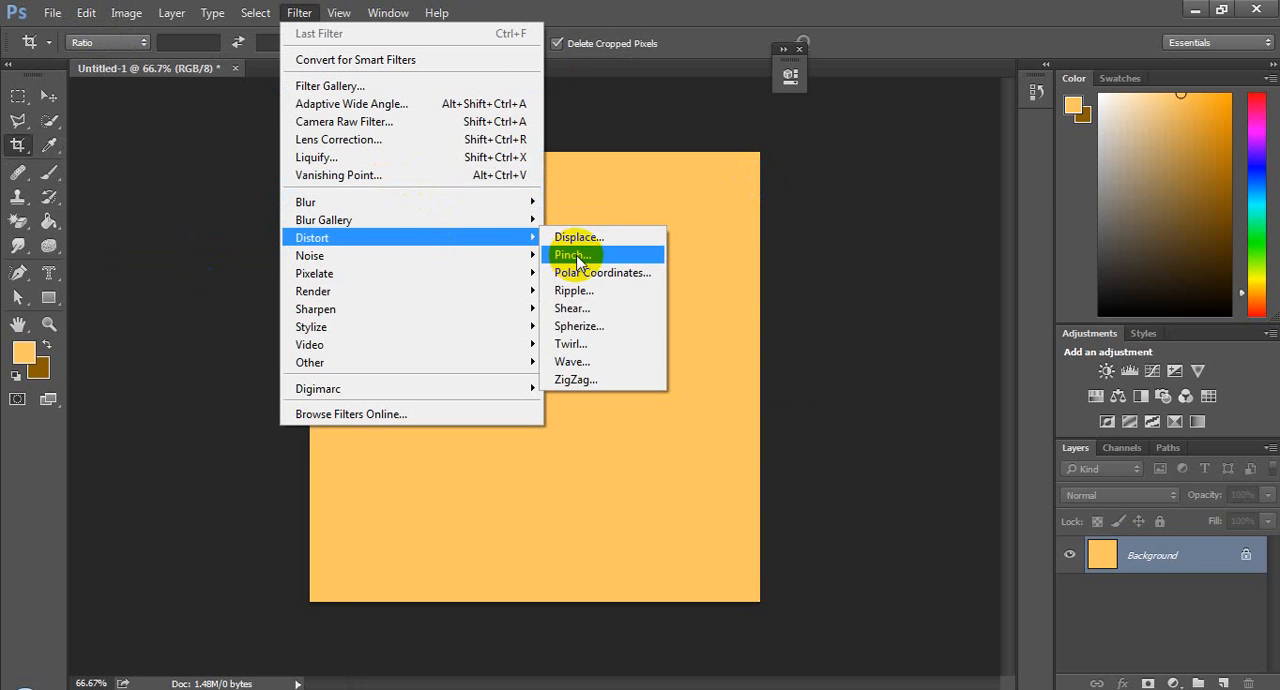
{"action": "left_click", "coordinate": [626, 344]}
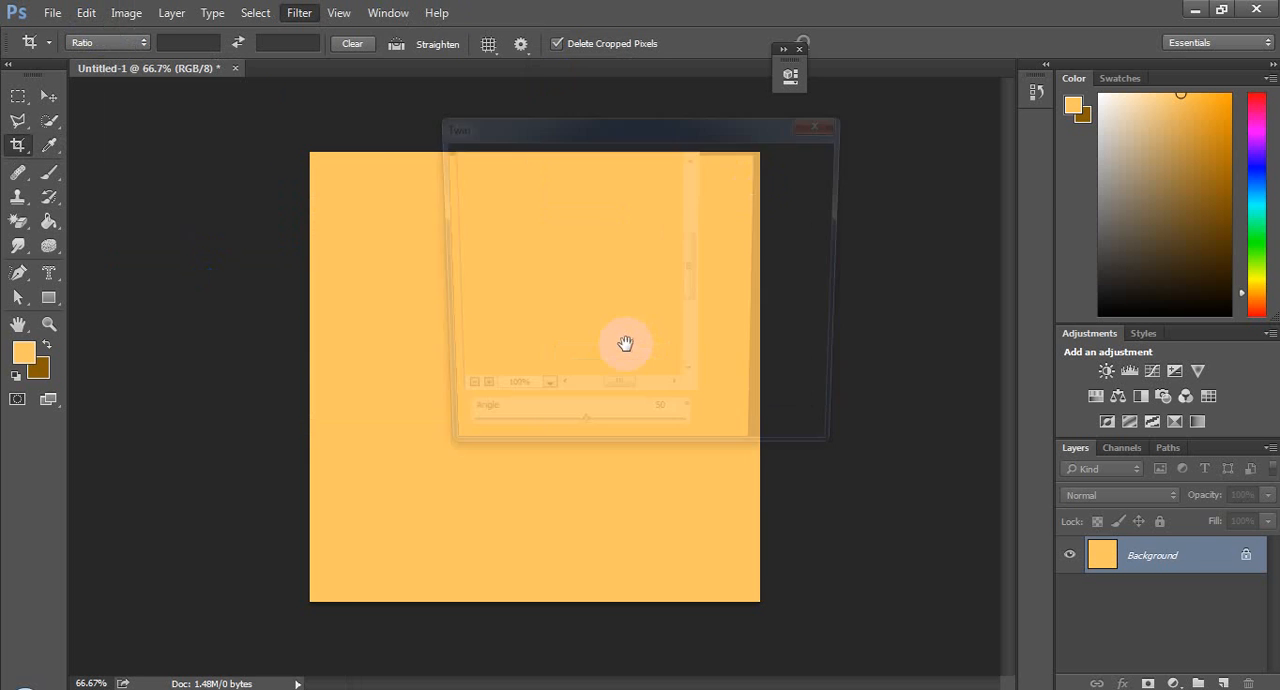
{"action": "left_click_drag", "start_coordinate": [591, 438], "coordinate": [507, 440]}
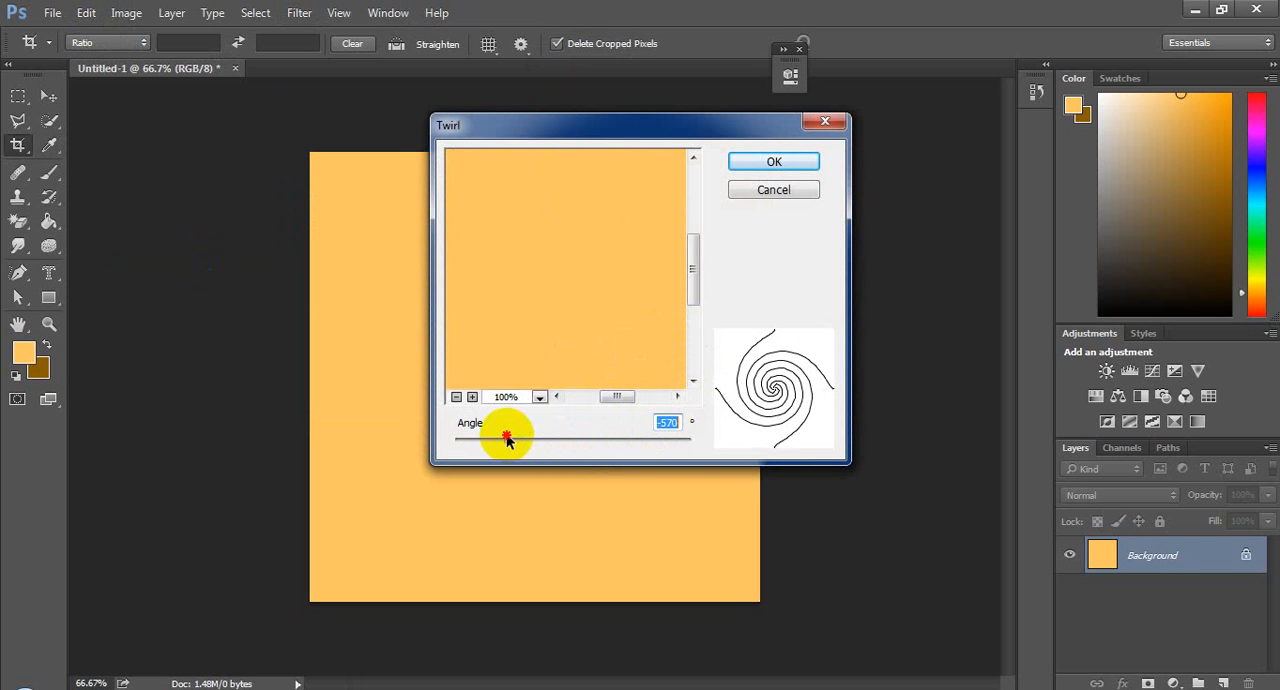
{"action": "left_click", "coordinate": [757, 163]}
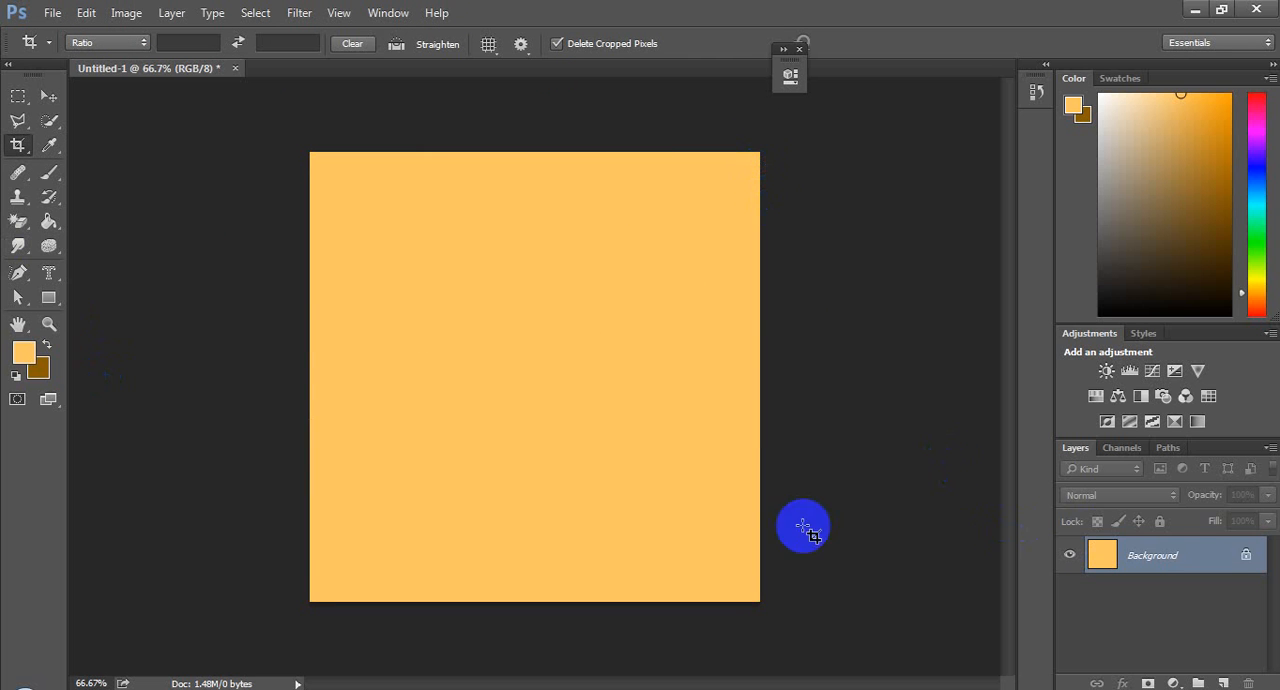
Step: Fill the background layer with the custom pale yellow f8ffc9 in Normal mode at 100% opacity
{"action": "double_click", "coordinate": [1094, 557]}
{"action": "left_click", "coordinate": [803, 247]}
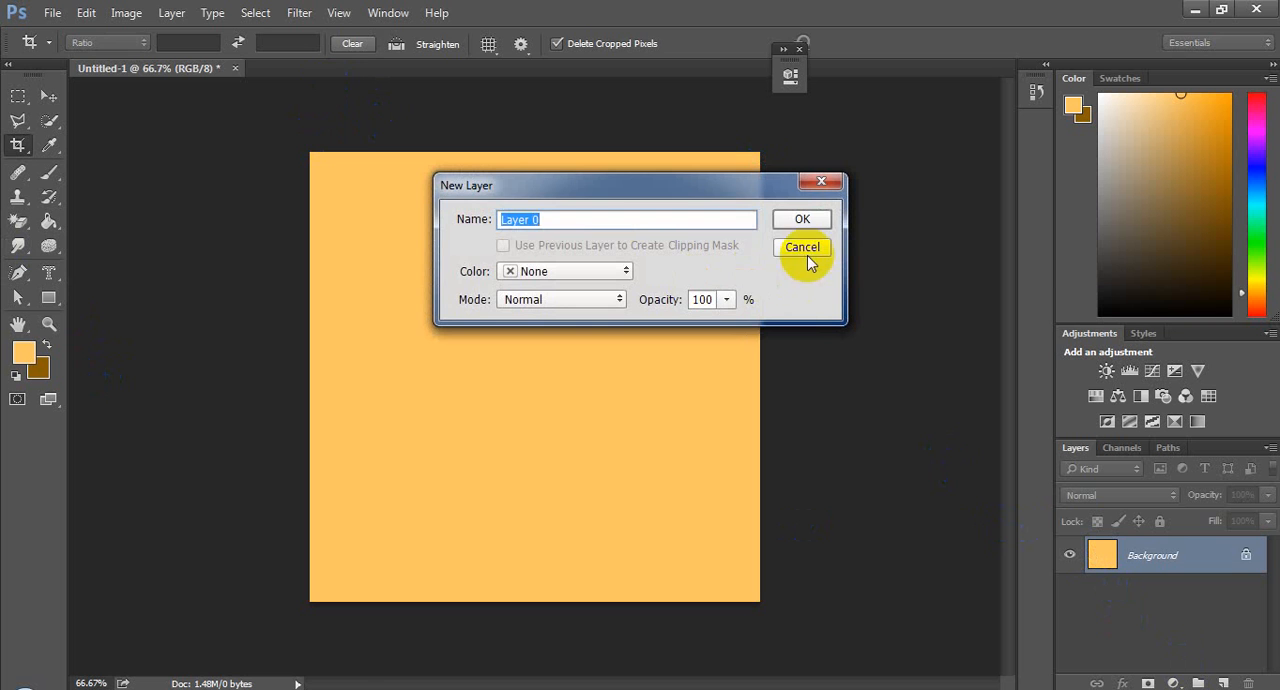
{"action": "left_click", "coordinate": [90, 13]}
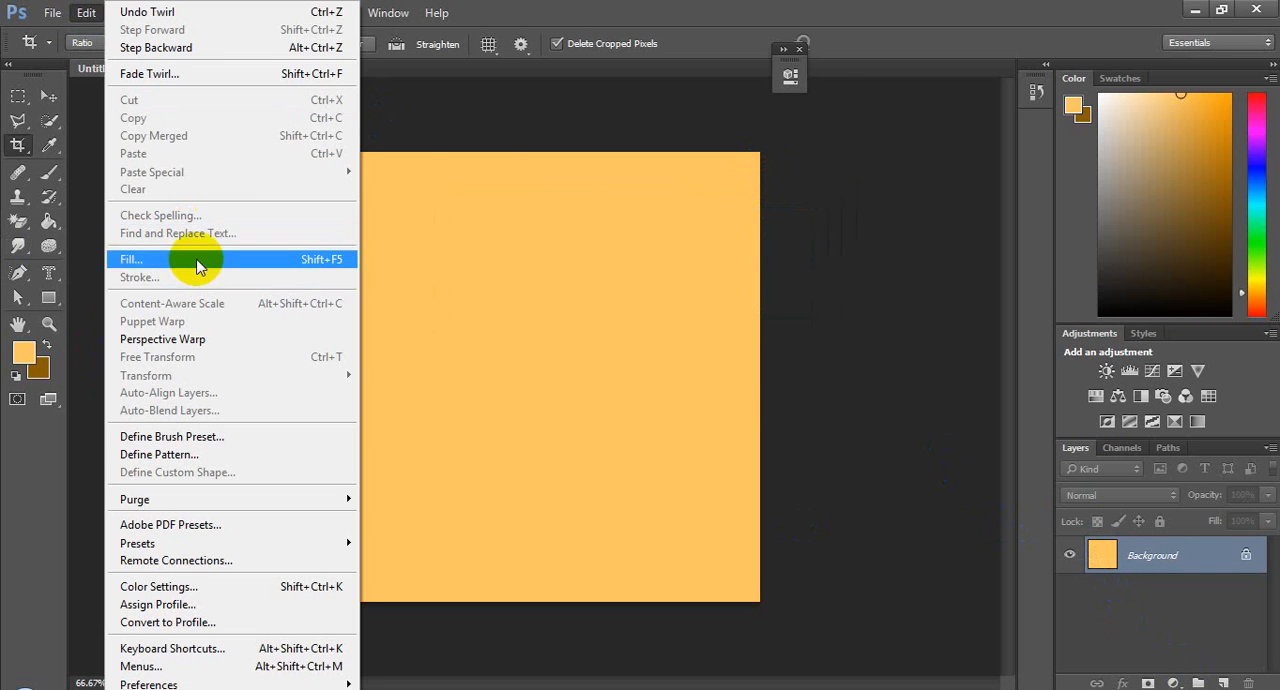
{"action": "left_click", "coordinate": [318, 258]}
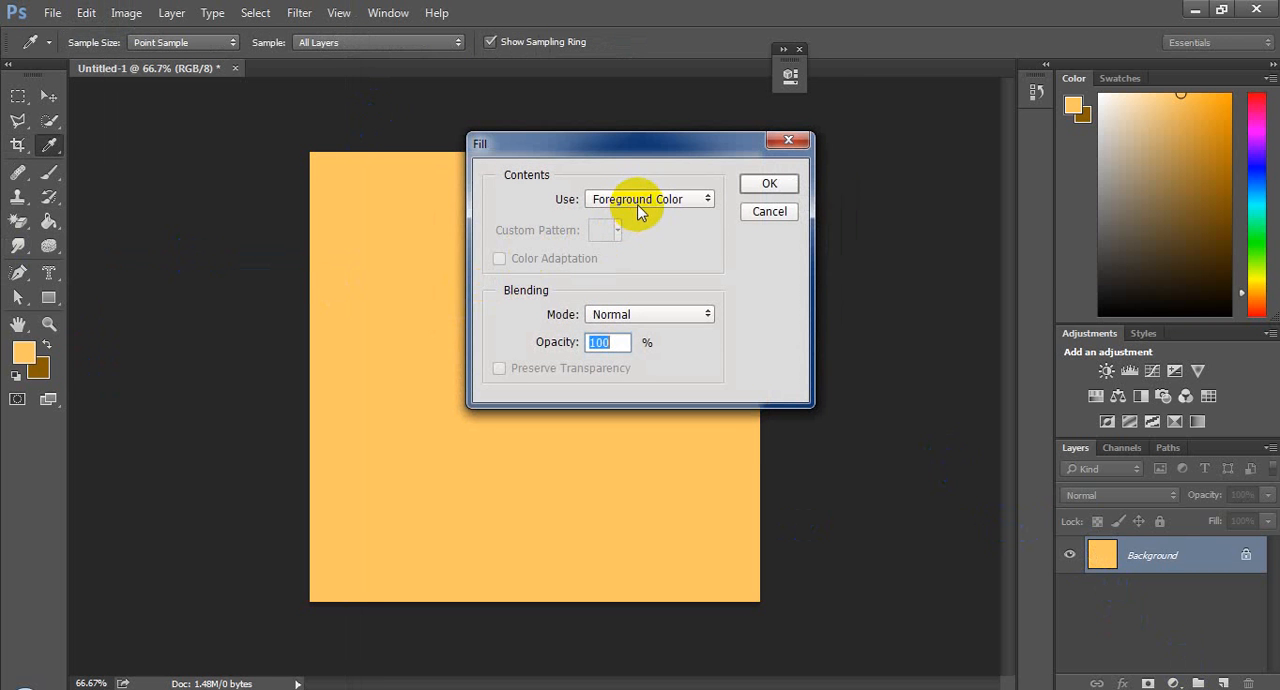
{"action": "left_click", "coordinate": [700, 199]}
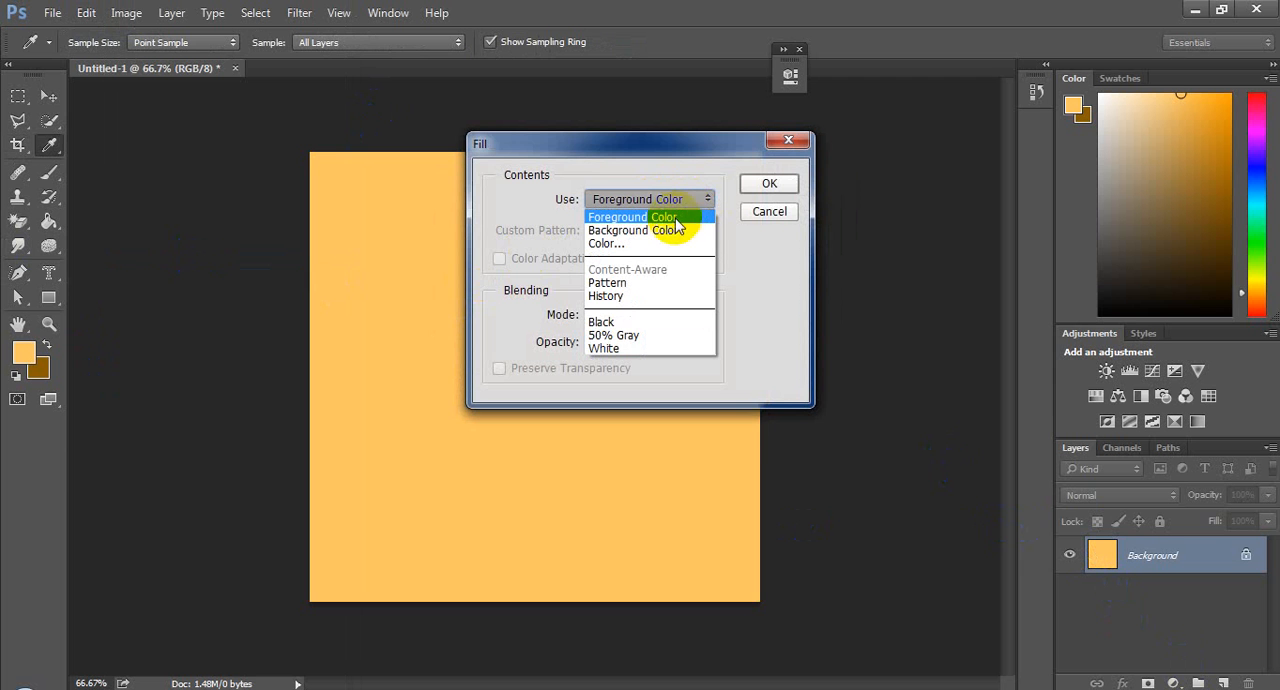
{"action": "left_click", "coordinate": [666, 243]}
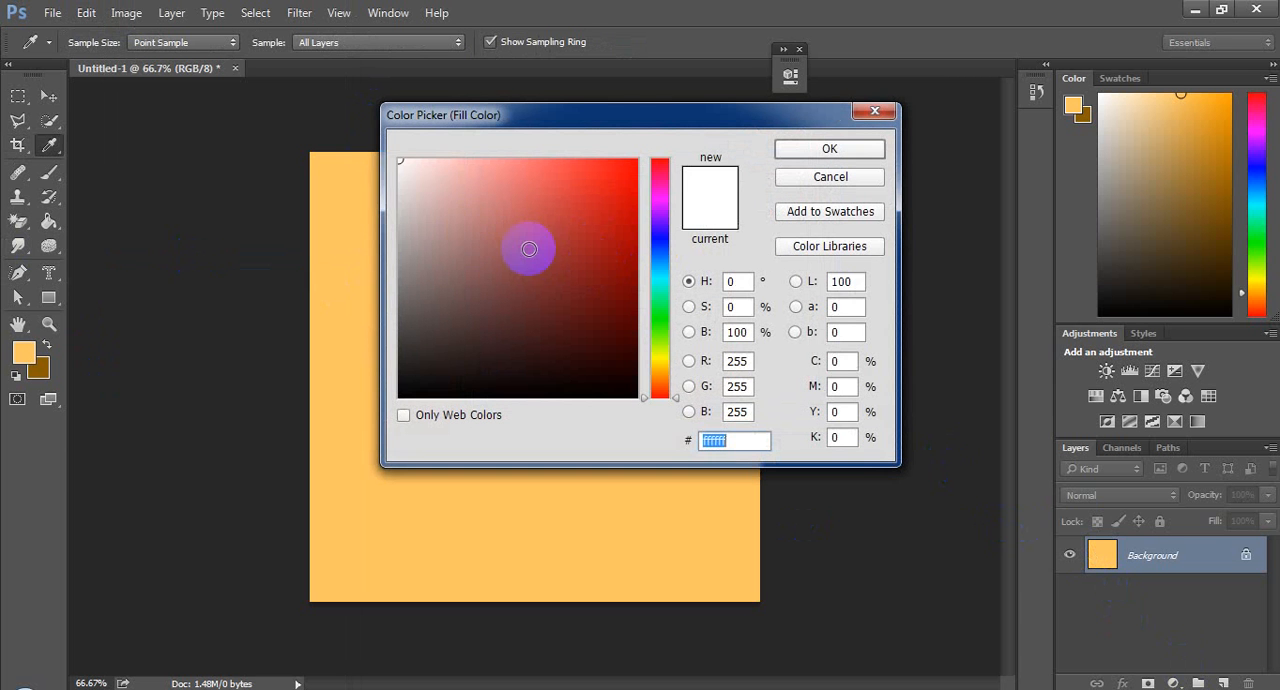
{"action": "left_click", "coordinate": [400, 189]}
{"action": "left_click_drag", "start_coordinate": [400, 189], "coordinate": [365, 193]}
{"action": "left_click", "coordinate": [662, 366]}
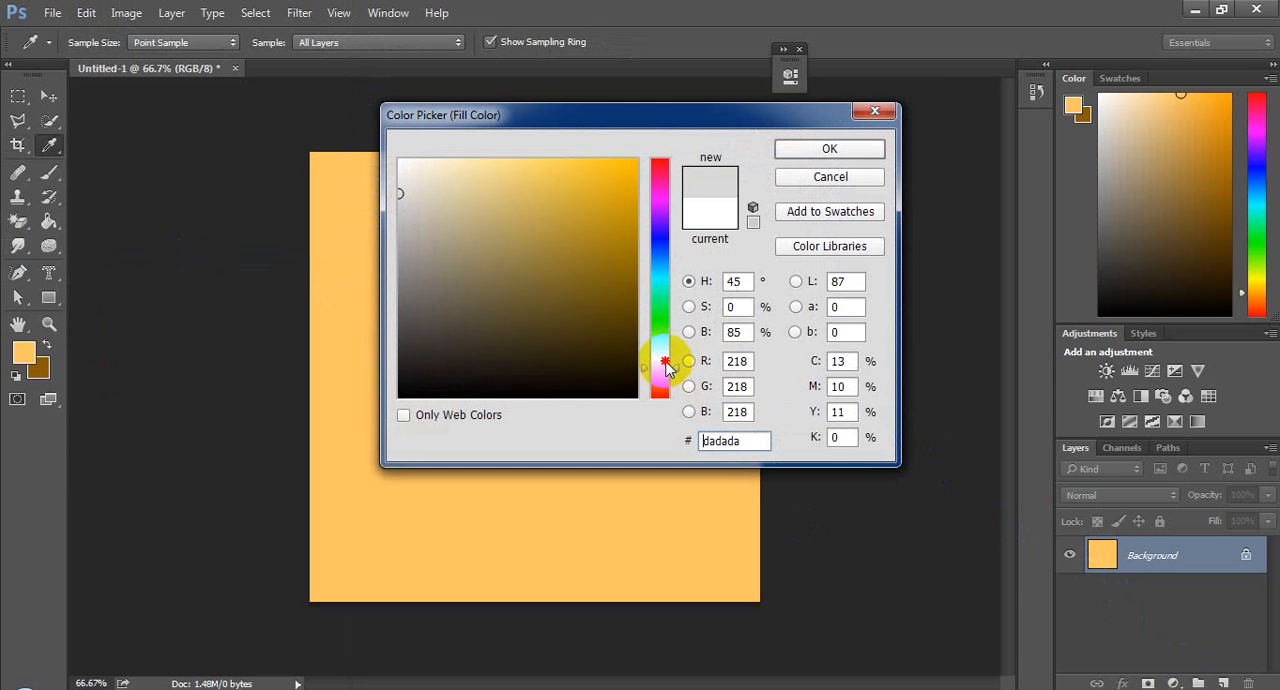
{"action": "left_click_drag", "start_coordinate": [666, 368], "coordinate": [669, 360]}
{"action": "left_click_drag", "start_coordinate": [446, 186], "coordinate": [449, 160]}
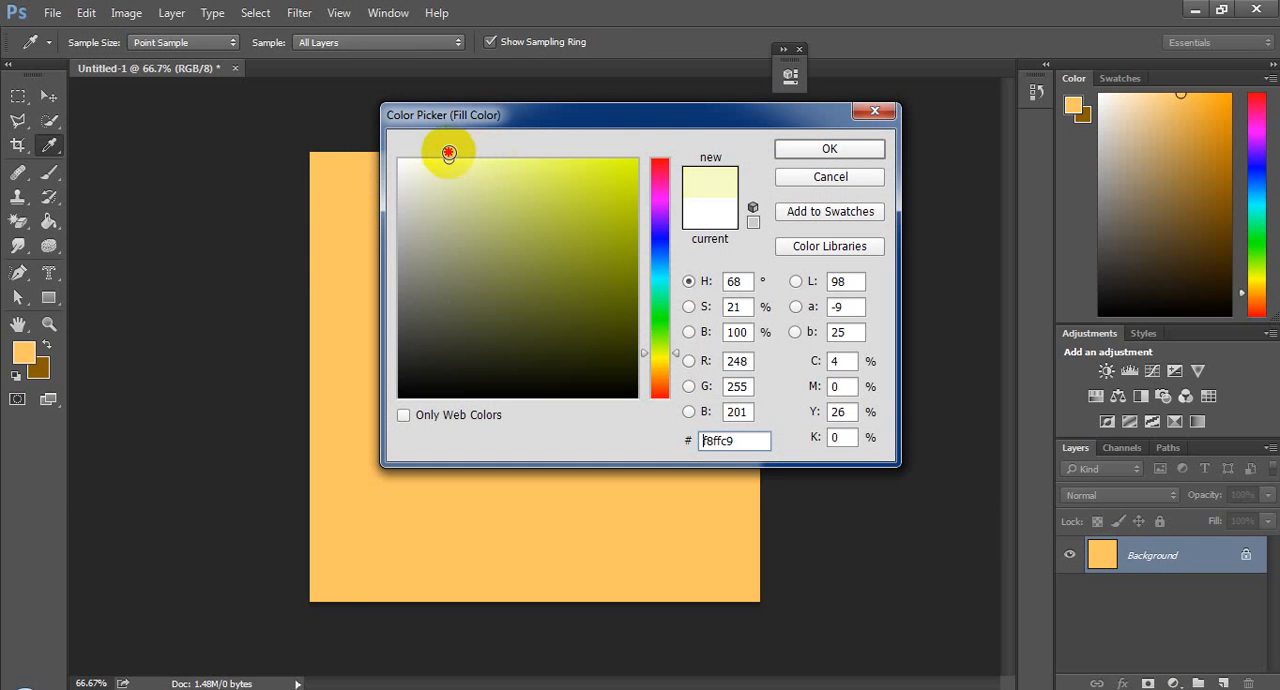
{"action": "left_click", "coordinate": [815, 150]}
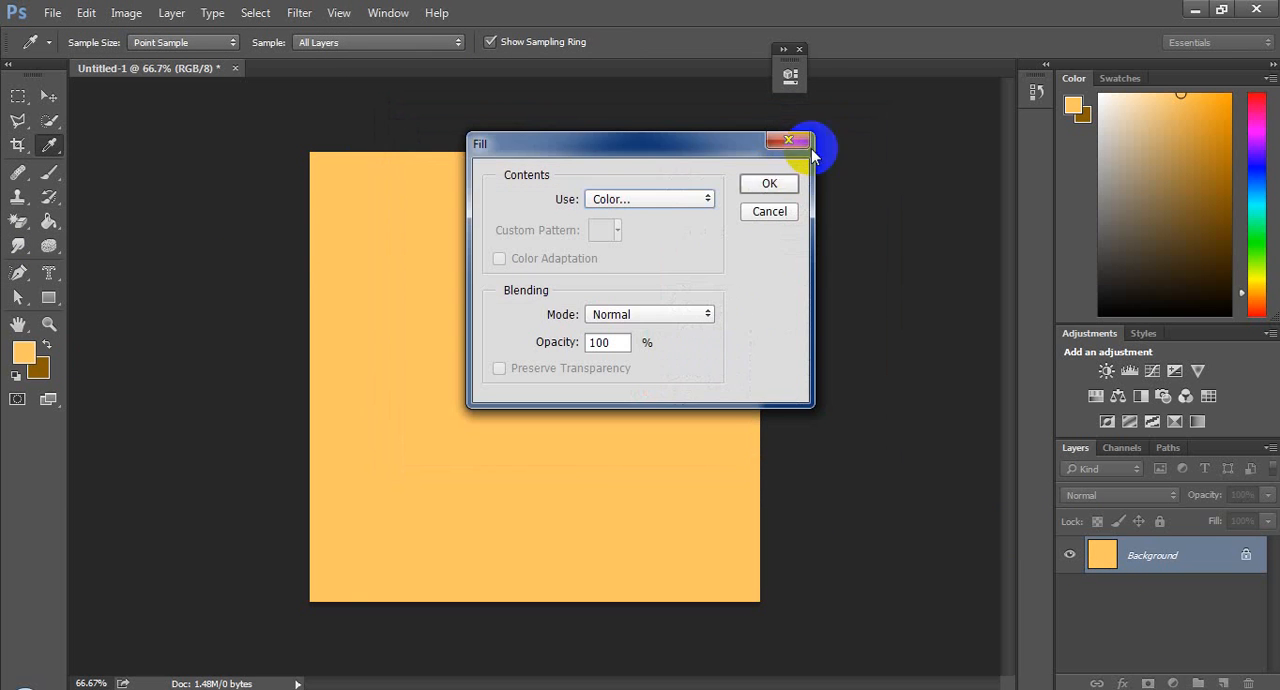
{"action": "left_click", "coordinate": [769, 186]}
{"action": "key", "text": "c"}
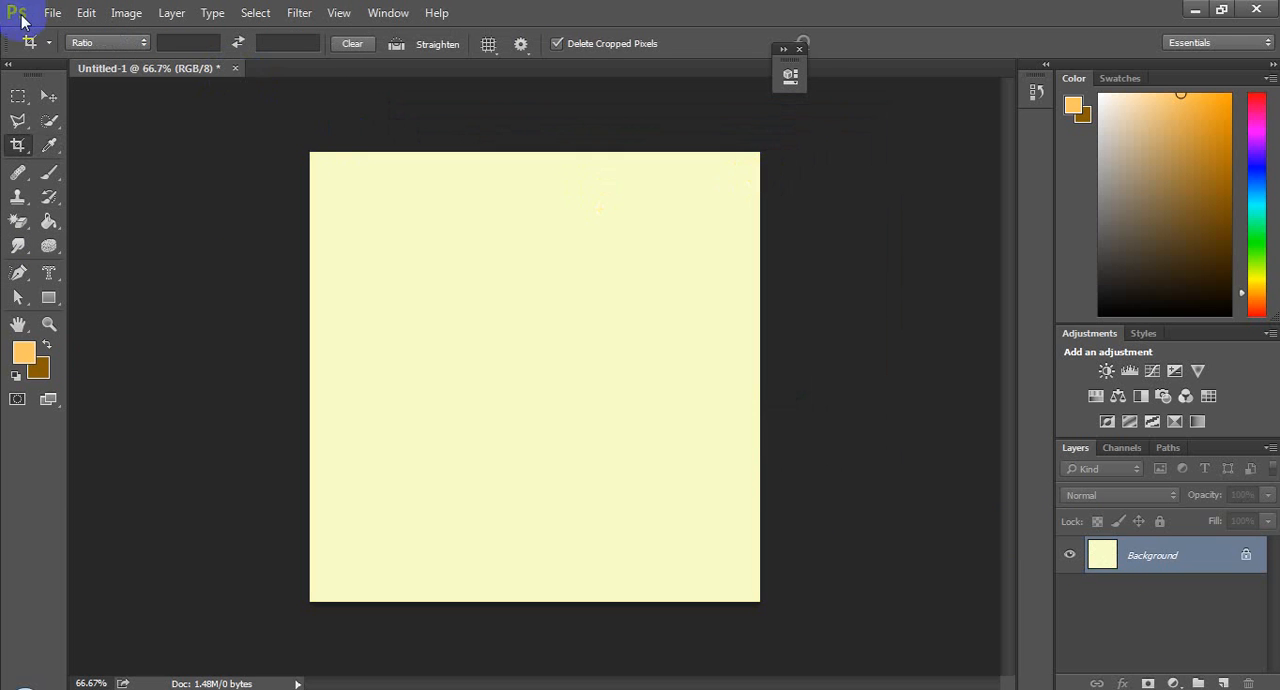
Step: Unlock the background layer to convert it into a regular layer
{"action": "left_click", "coordinate": [88, 13]}
{"action": "mouse_move", "coordinate": [388, 13]}
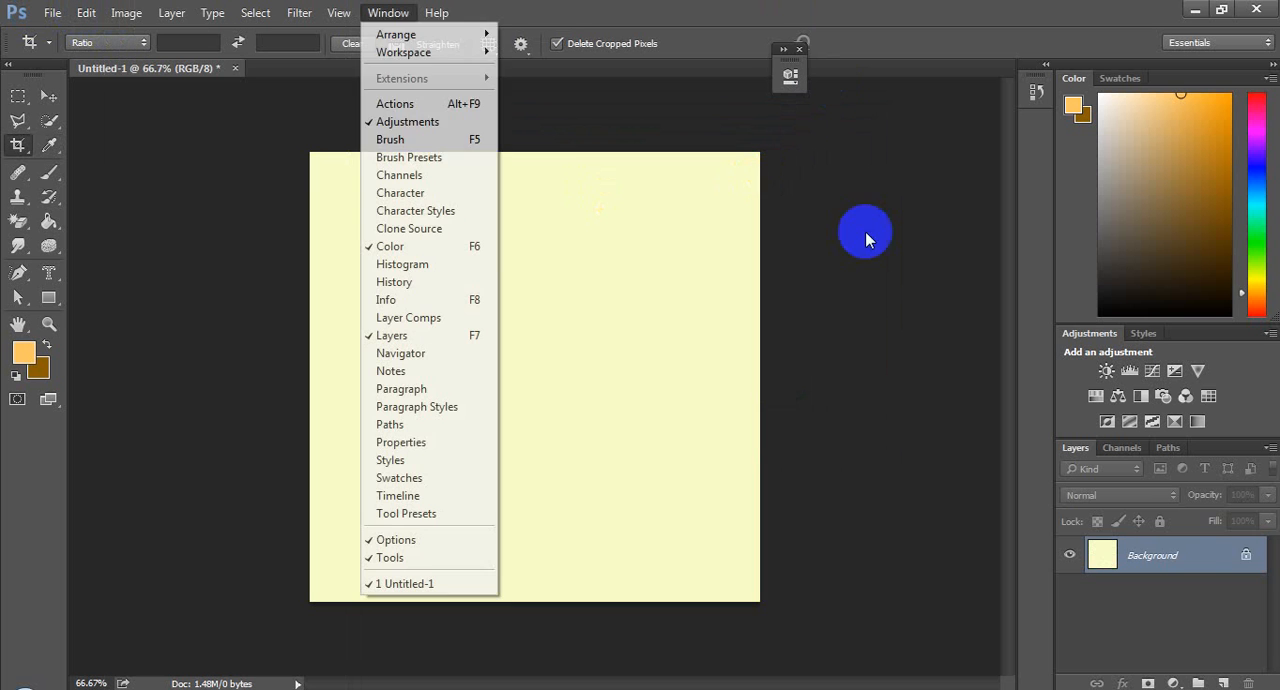
{"action": "left_click", "coordinate": [1238, 553]}
{"action": "left_click", "coordinate": [1246, 555]}
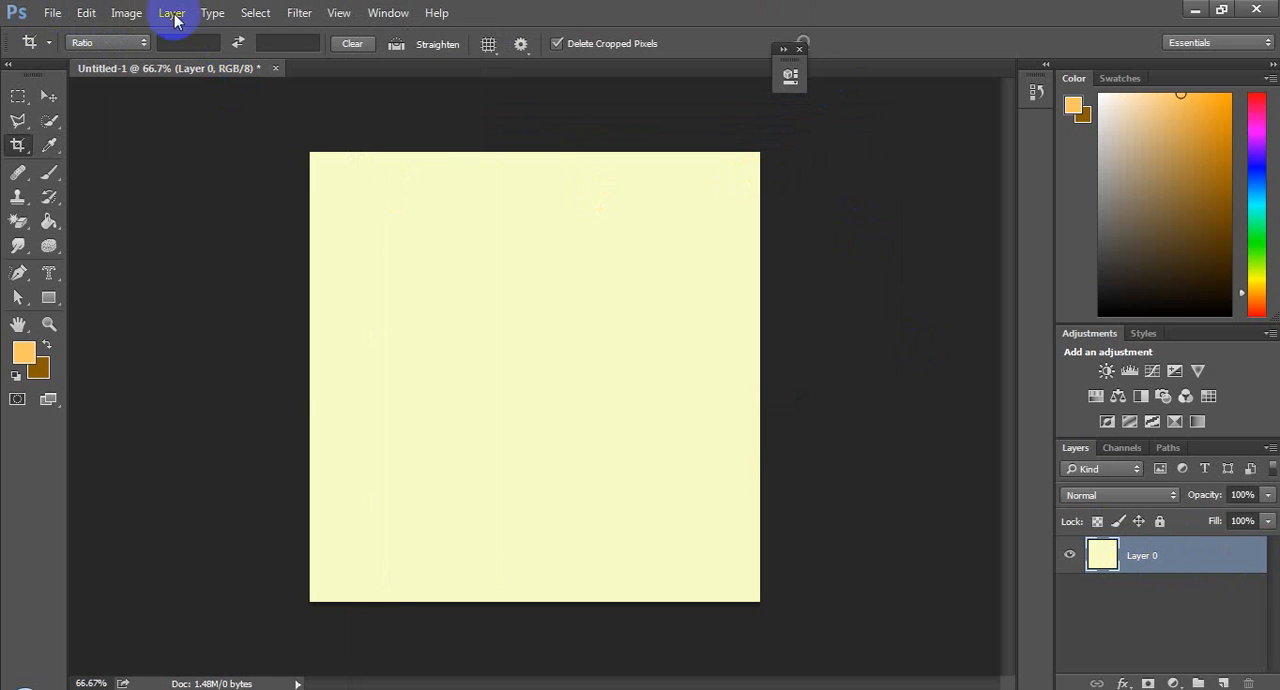
Step: Apply Bevel & Emboss and a 3 px black Stroke positioned Inside to the unlocked layer
{"action": "left_click", "coordinate": [140, 14]}
{"action": "mouse_move", "coordinate": [171, 14]}
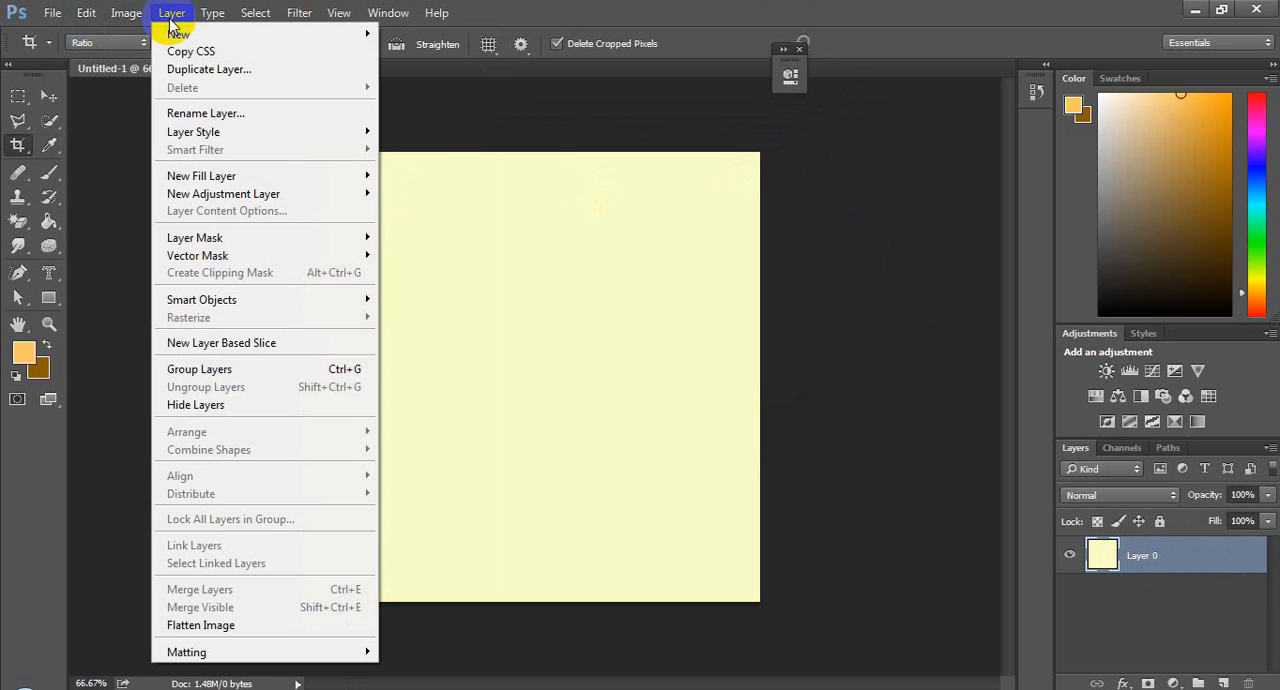
{"action": "mouse_move", "coordinate": [323, 137]}
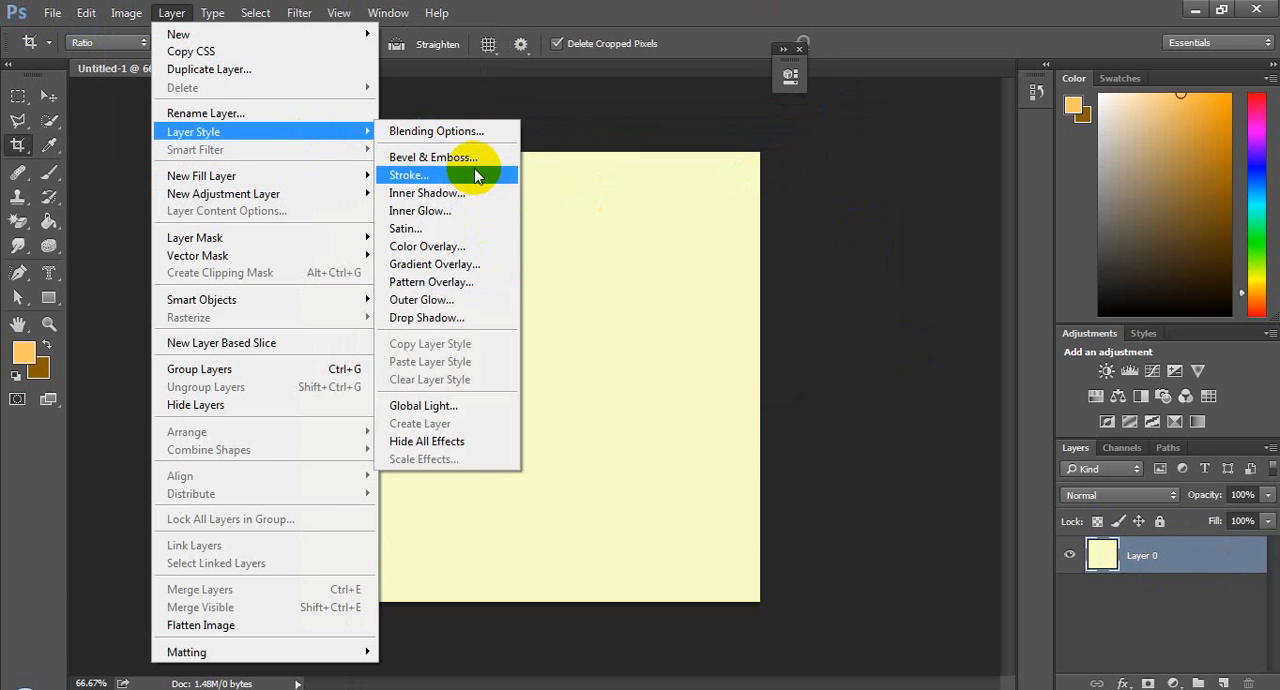
{"action": "left_click", "coordinate": [475, 175]}
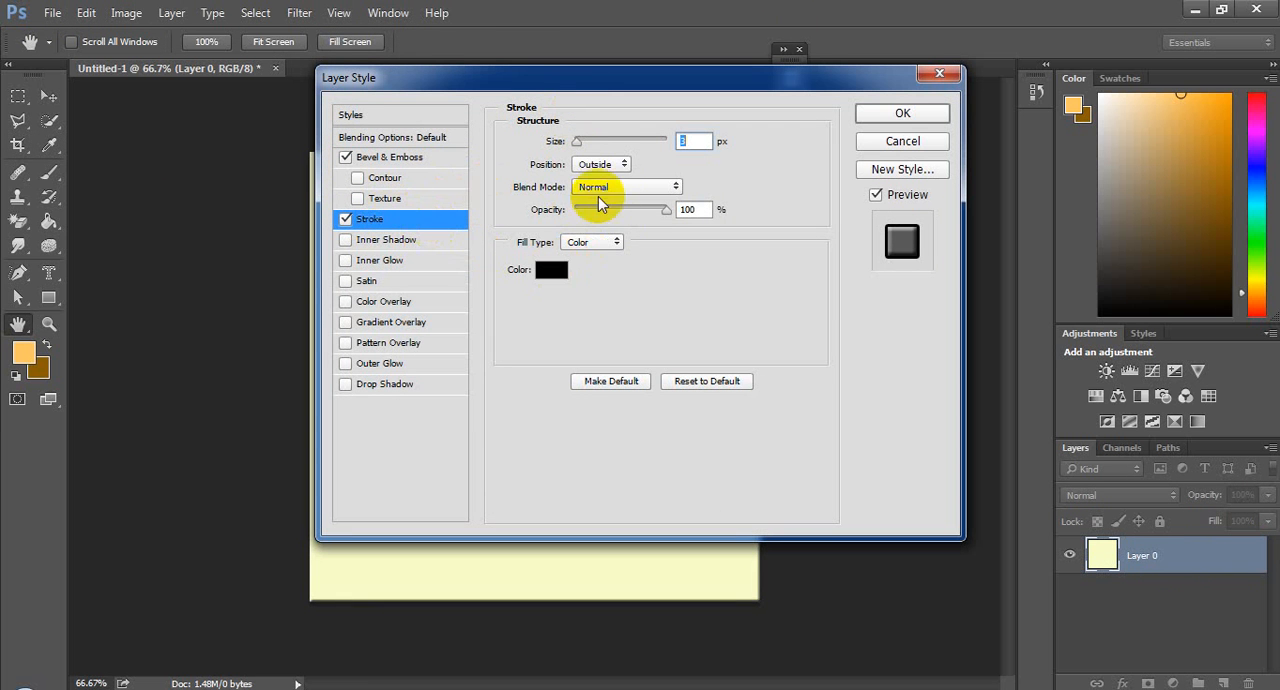
{"action": "left_click", "coordinate": [624, 167]}
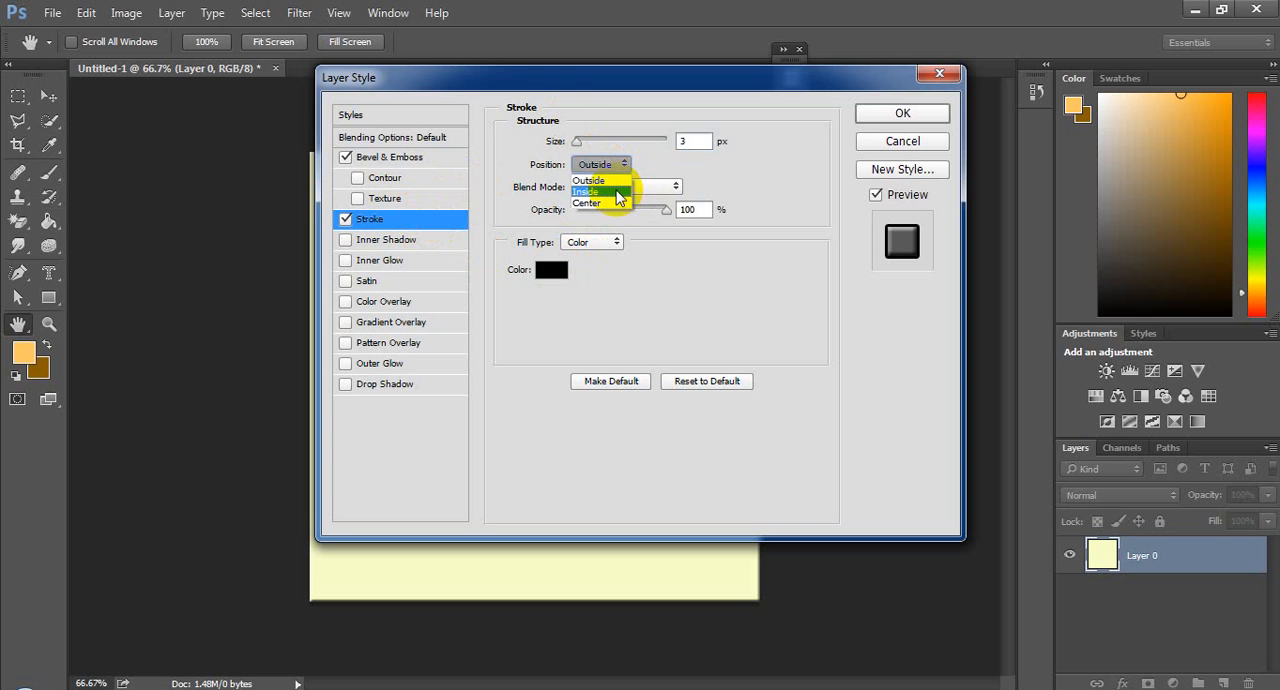
{"action": "left_click", "coordinate": [617, 192]}
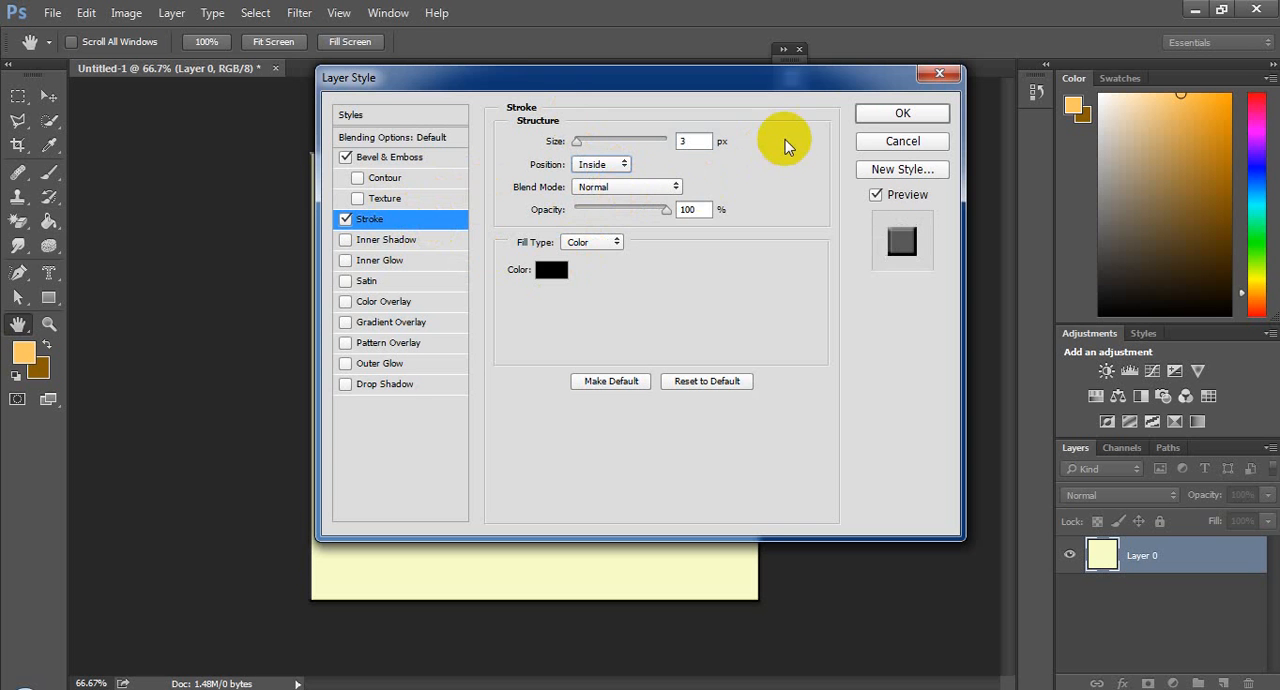
{"action": "left_click", "coordinate": [886, 117]}
Step: Switch to the Move tool without cropping the image
{"action": "left_click", "coordinate": [822, 256]}
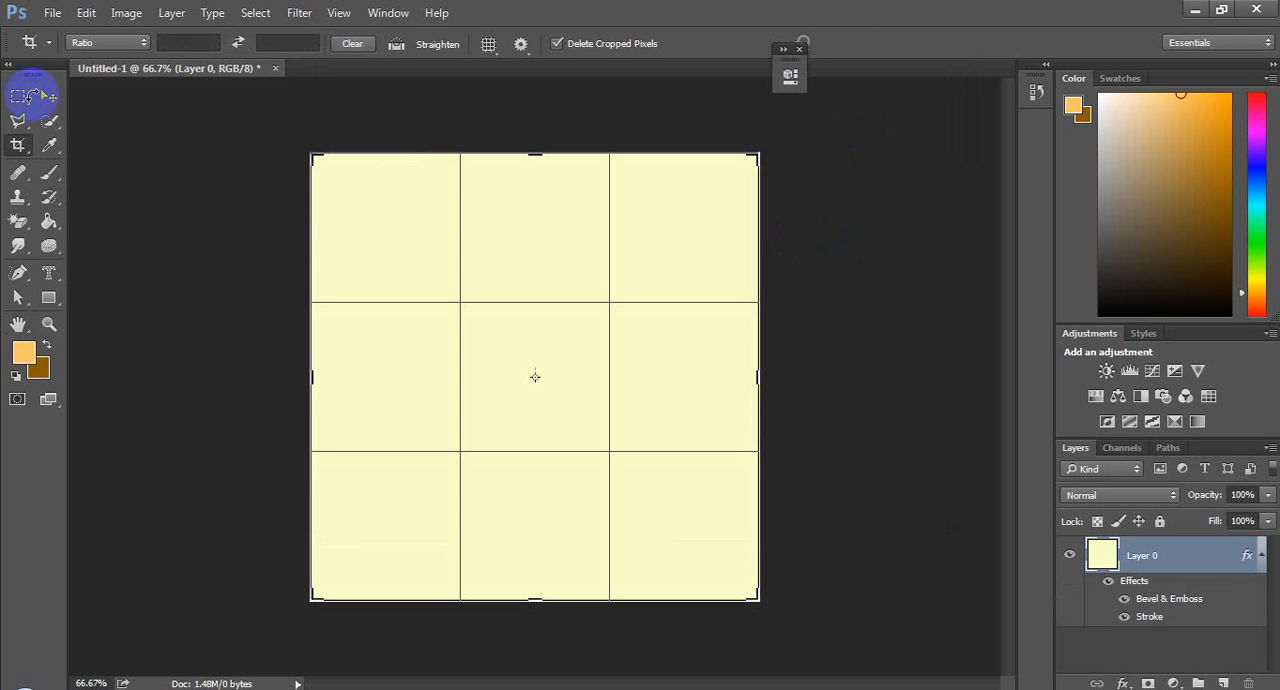
{"action": "left_click", "coordinate": [36, 112]}
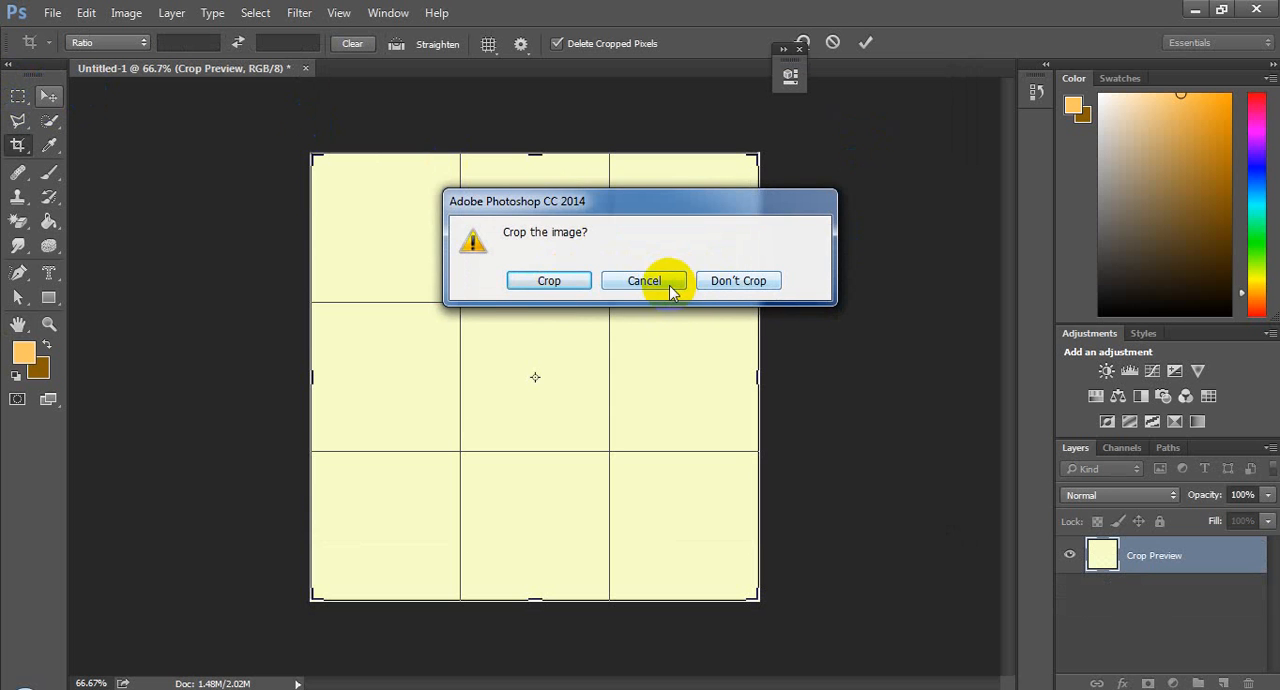
{"action": "left_click", "coordinate": [720, 284]}
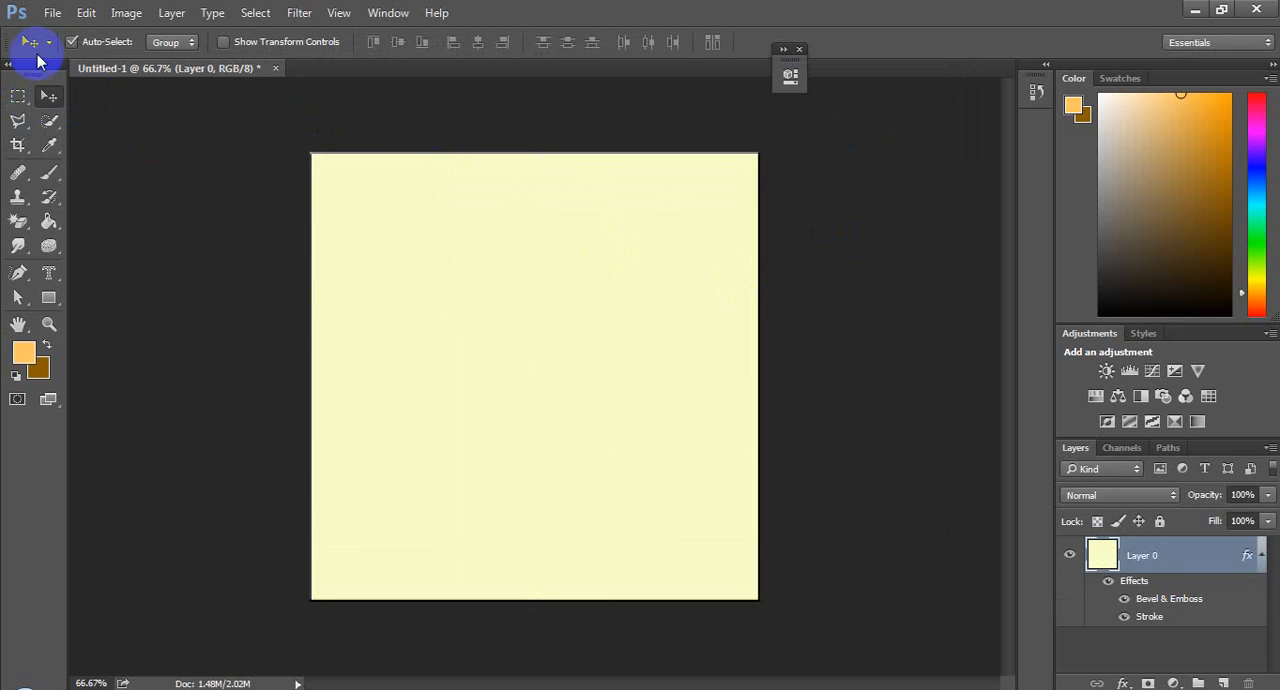
Step: Save a JPEG copy named tiles in the project 1 folder at maximum quality 12 with Progressive format
{"action": "left_click", "coordinate": [45, 13]}
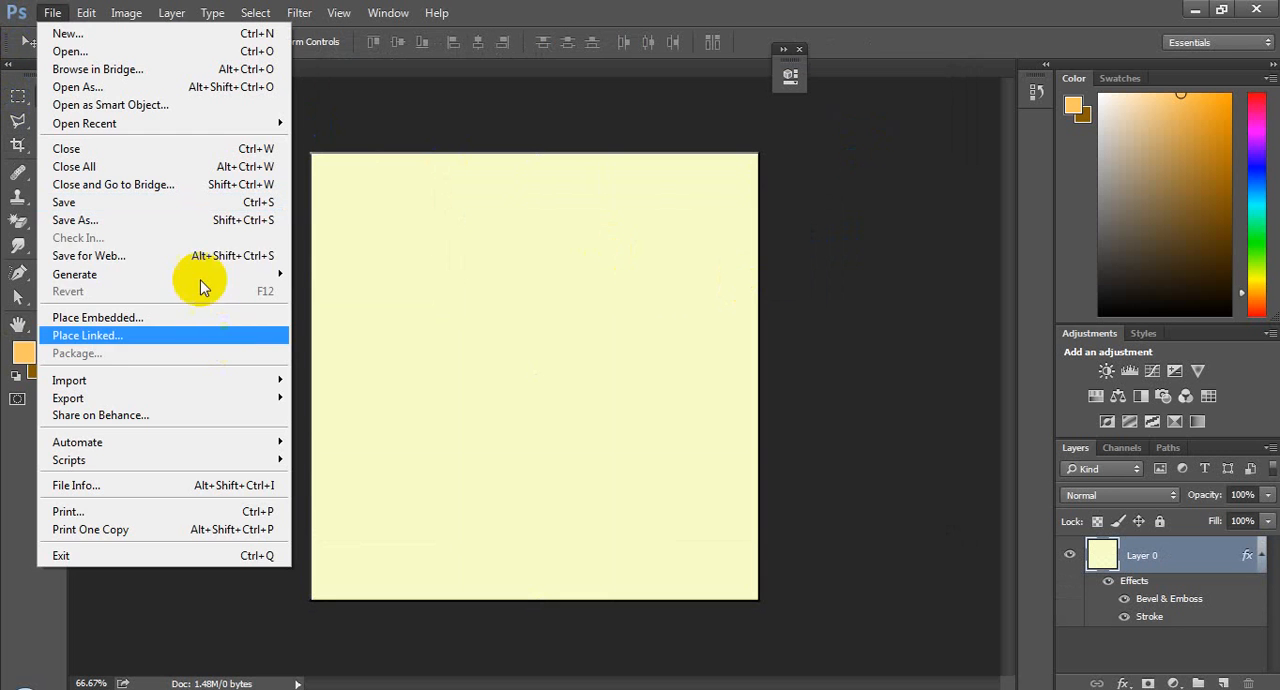
{"action": "left_click", "coordinate": [195, 222]}
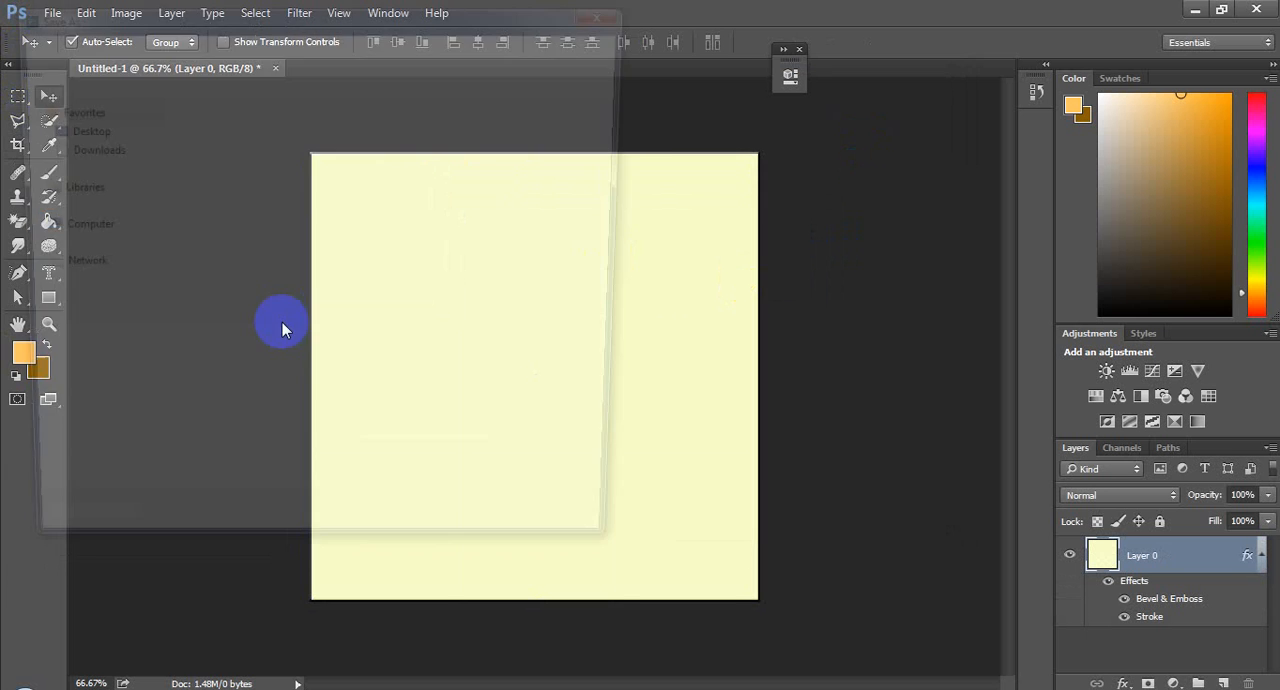
{"action": "left_click", "coordinate": [282, 377]}
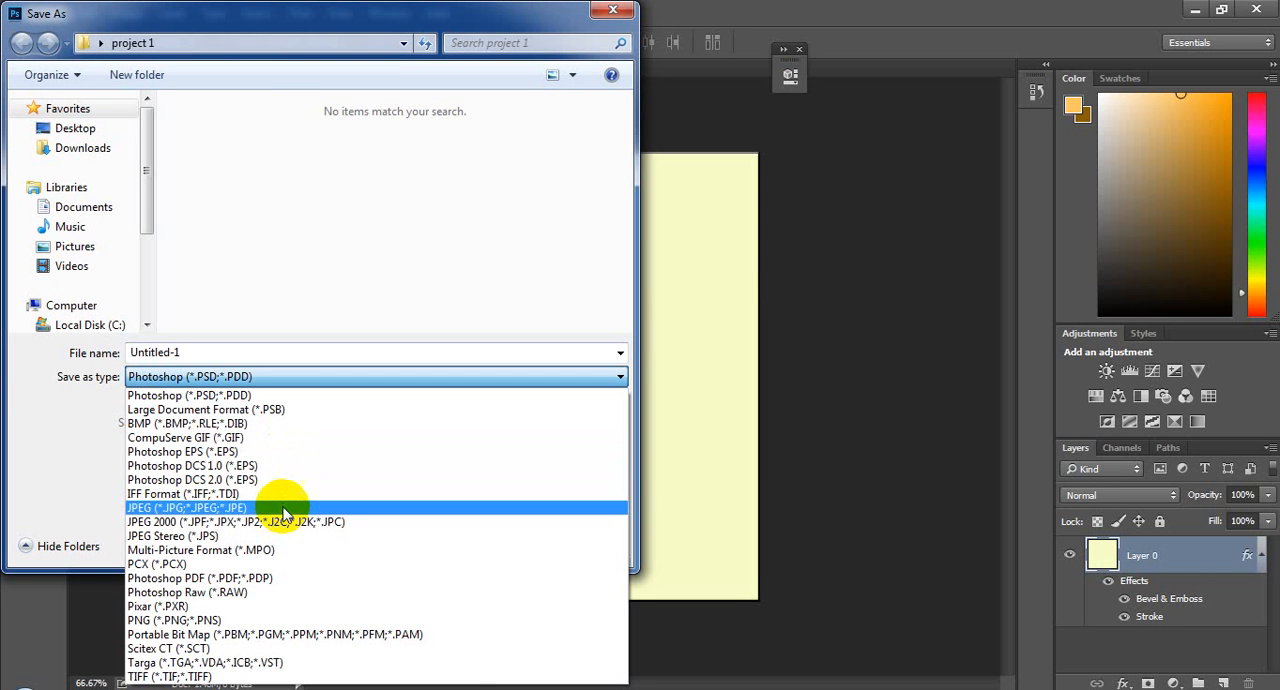
{"action": "left_click", "coordinate": [287, 486]}
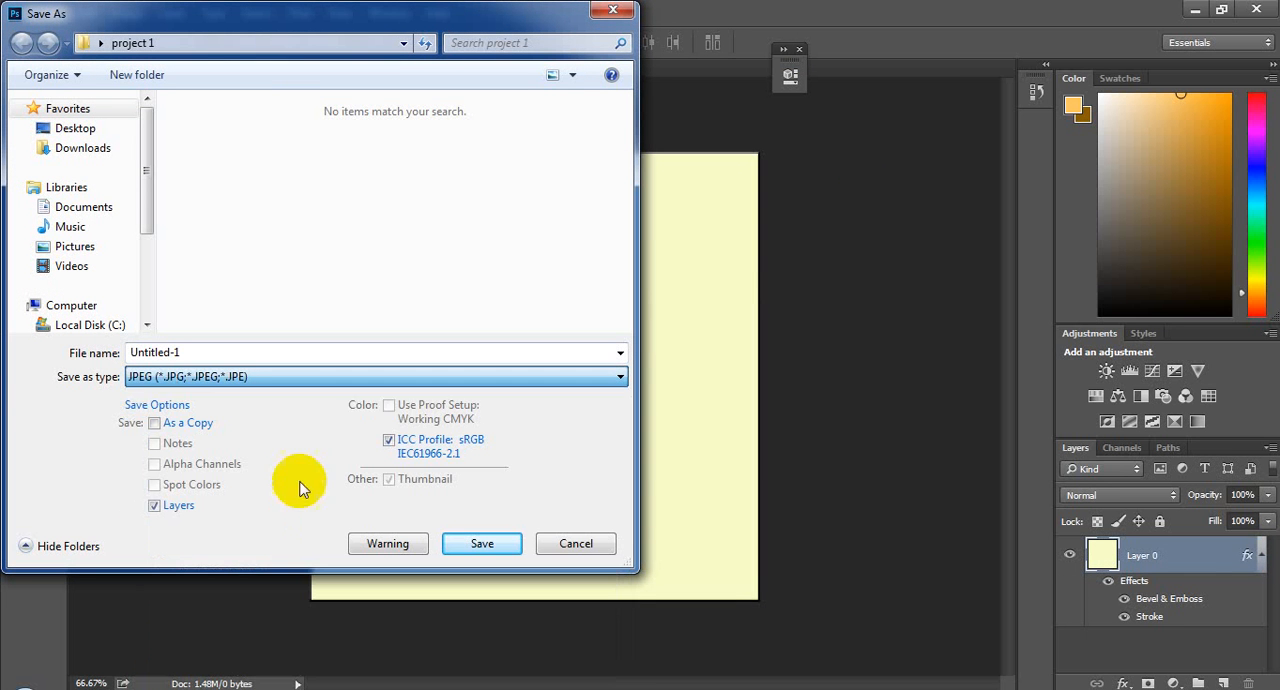
{"action": "left_click", "coordinate": [392, 352]}
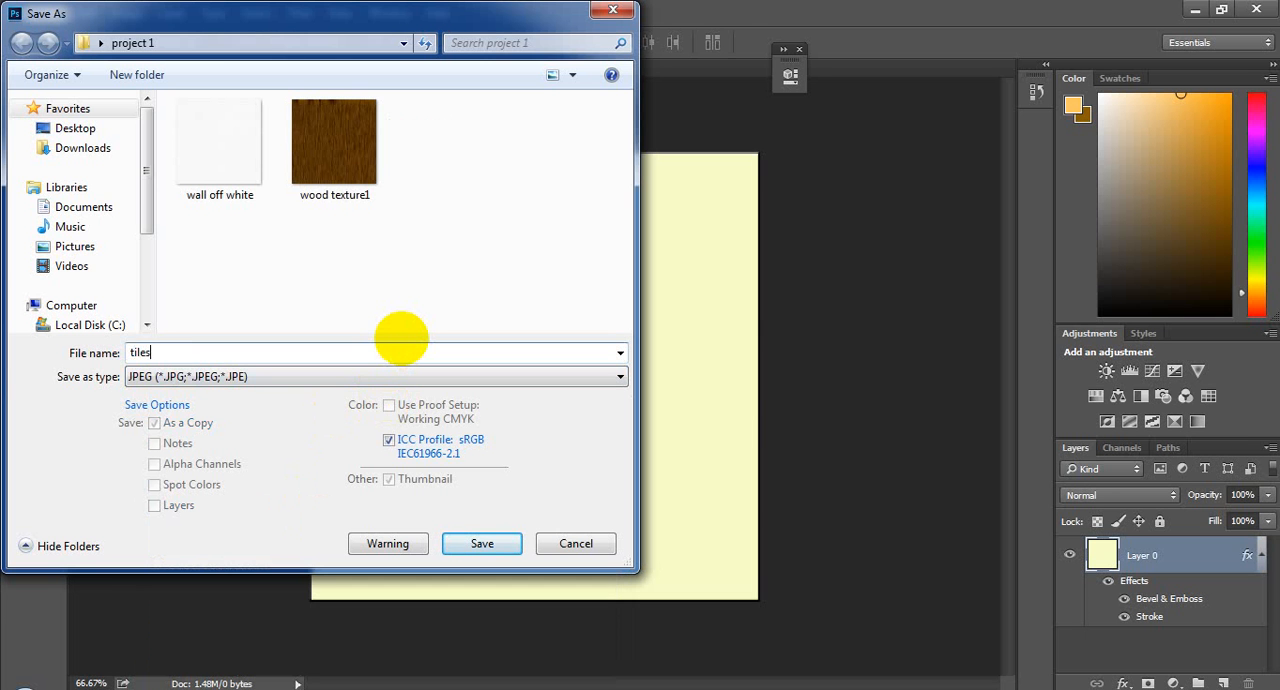
{"action": "key", "text": "Return"}
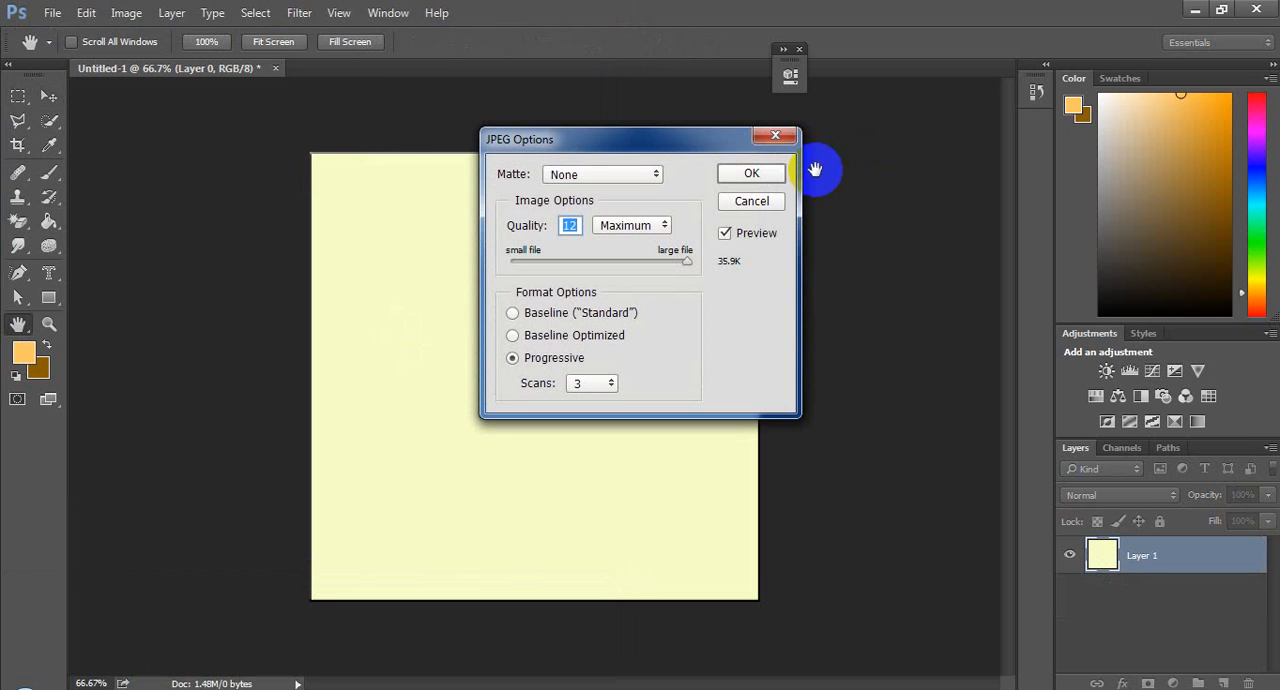
{"action": "left_click", "coordinate": [752, 176]}
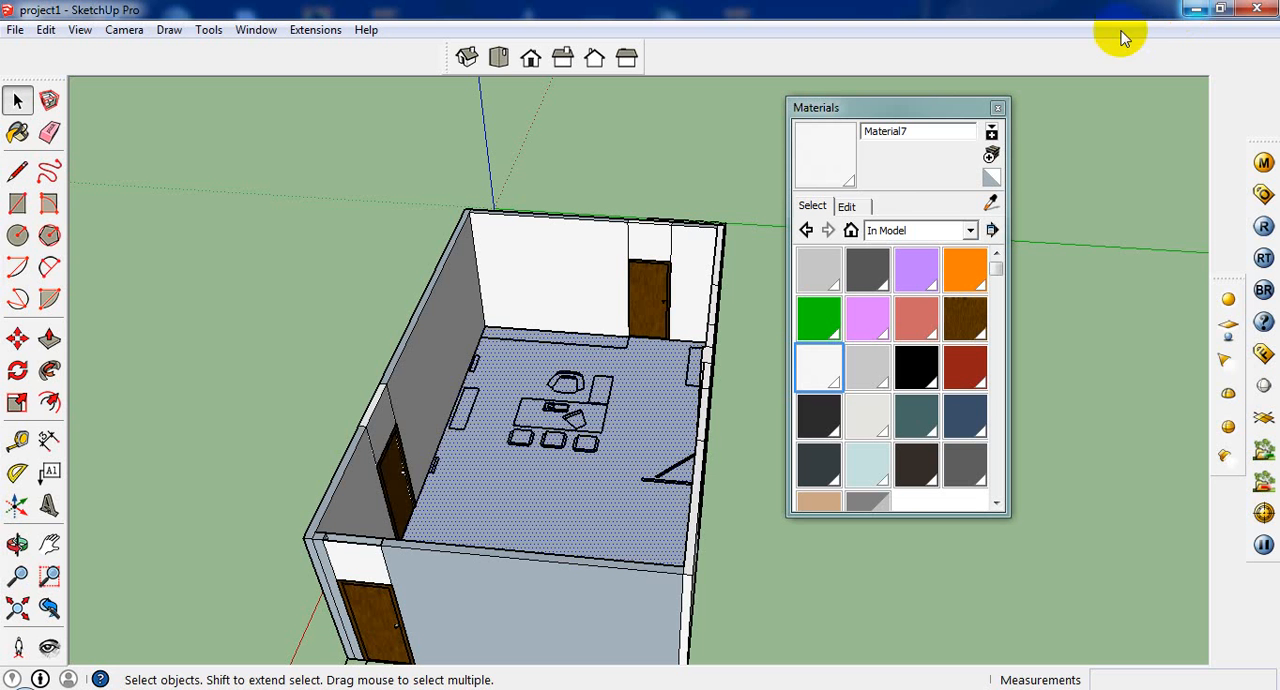
Step: Switch to SketchUp and create a material from the tiles.jpg texture at 1' × 1'
{"action": "left_click", "coordinate": [18, 132]}
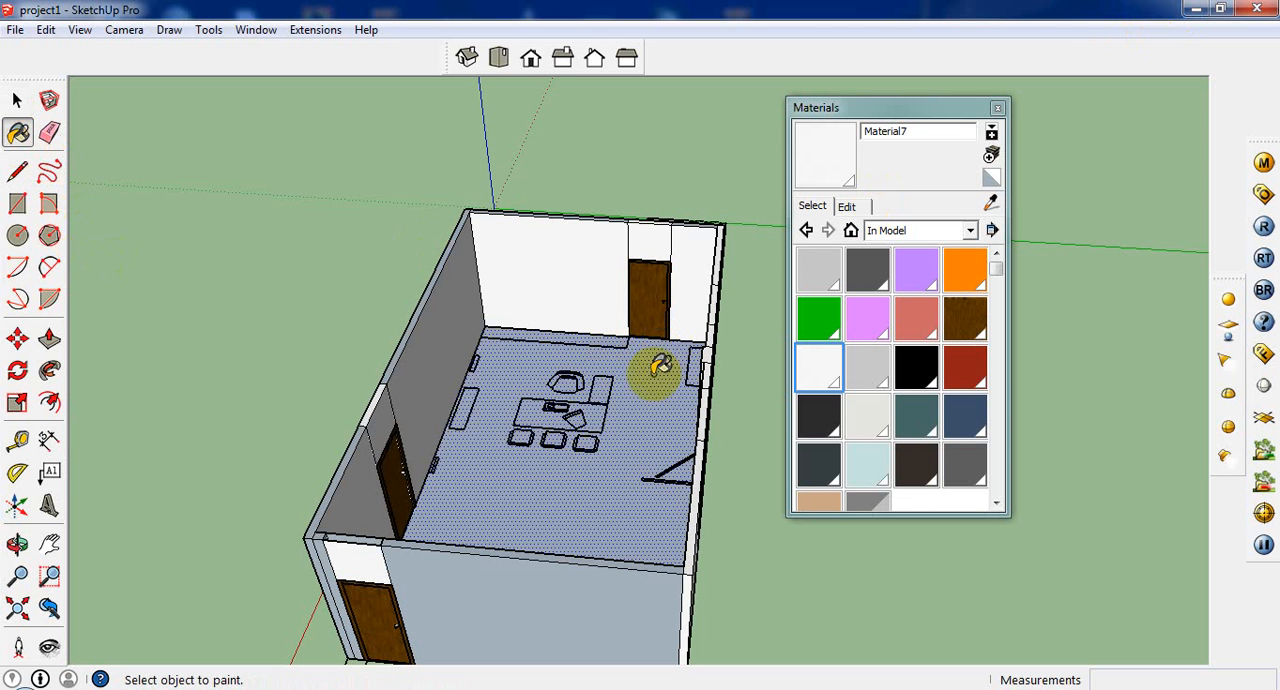
{"action": "left_click", "coordinate": [991, 155]}
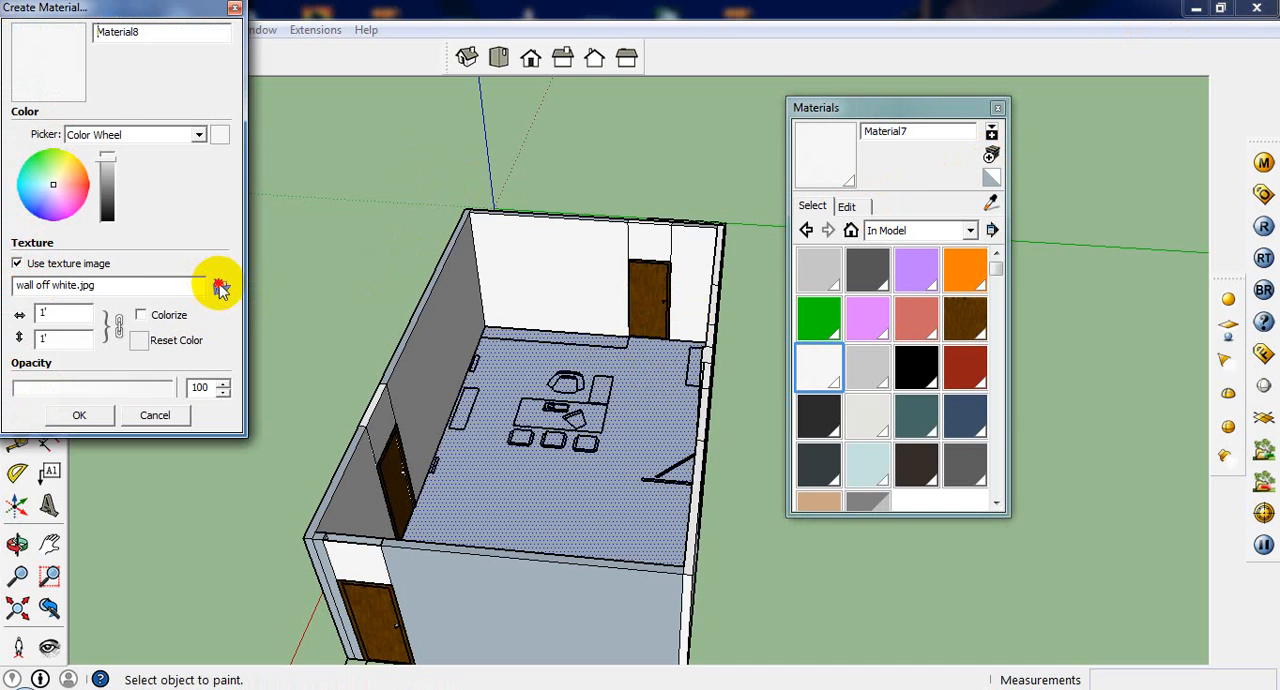
{"action": "left_click", "coordinate": [221, 288]}
{"action": "double_click", "coordinate": [186, 163]}
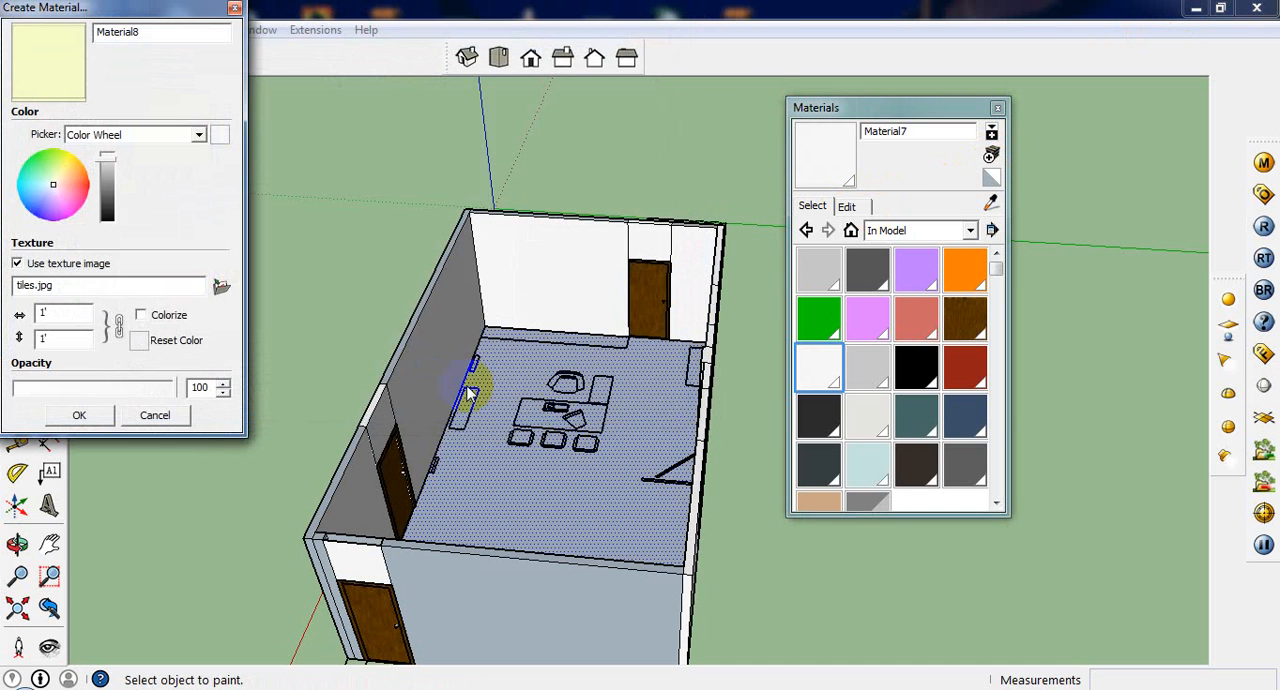
{"action": "left_click", "coordinate": [79, 415]}
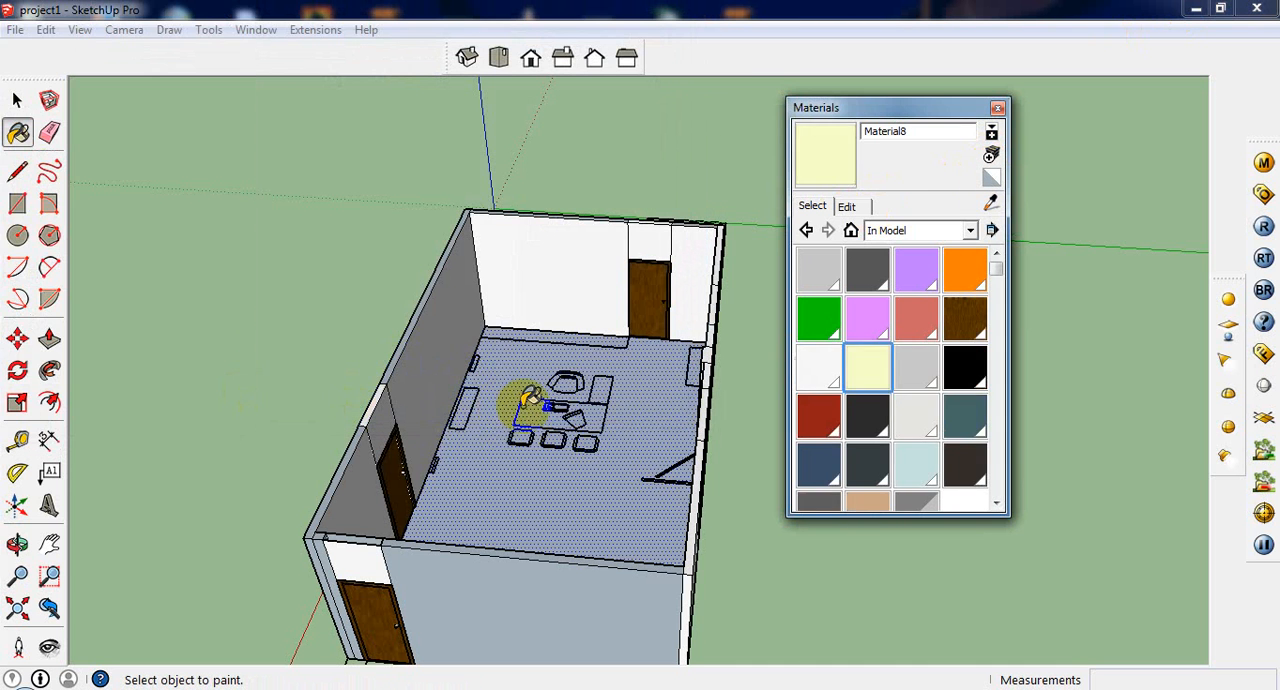
Step: Paint the room's floor with the new tile material and check the tile pattern
{"action": "left_click", "coordinate": [518, 373]}
{"action": "scroll", "coordinate": [530, 400], "scroll_direction": "up", "scroll_amount": 5}
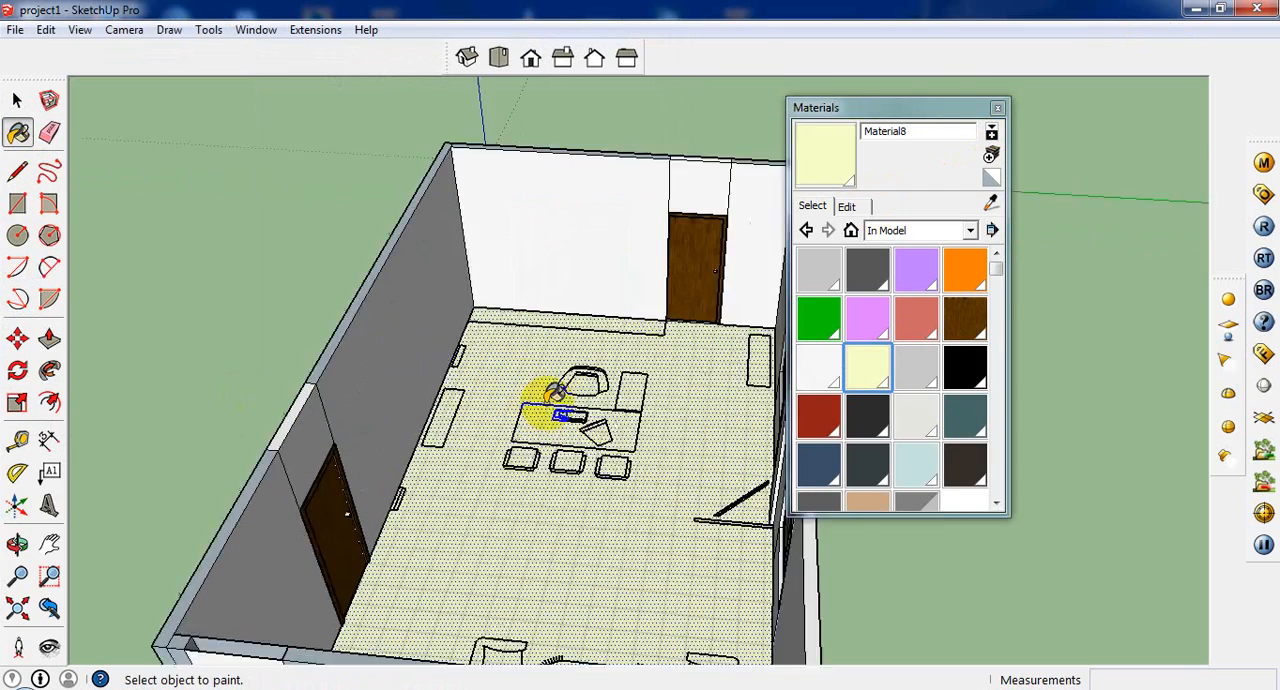
{"action": "middle_click_drag", "start_coordinate": [509, 462], "coordinate": [508, 551]}
{"action": "scroll", "coordinate": [506, 540], "scroll_direction": "up", "scroll_amount": 4}
{"action": "scroll", "coordinate": [473, 455], "scroll_direction": "down", "scroll_amount": 7}
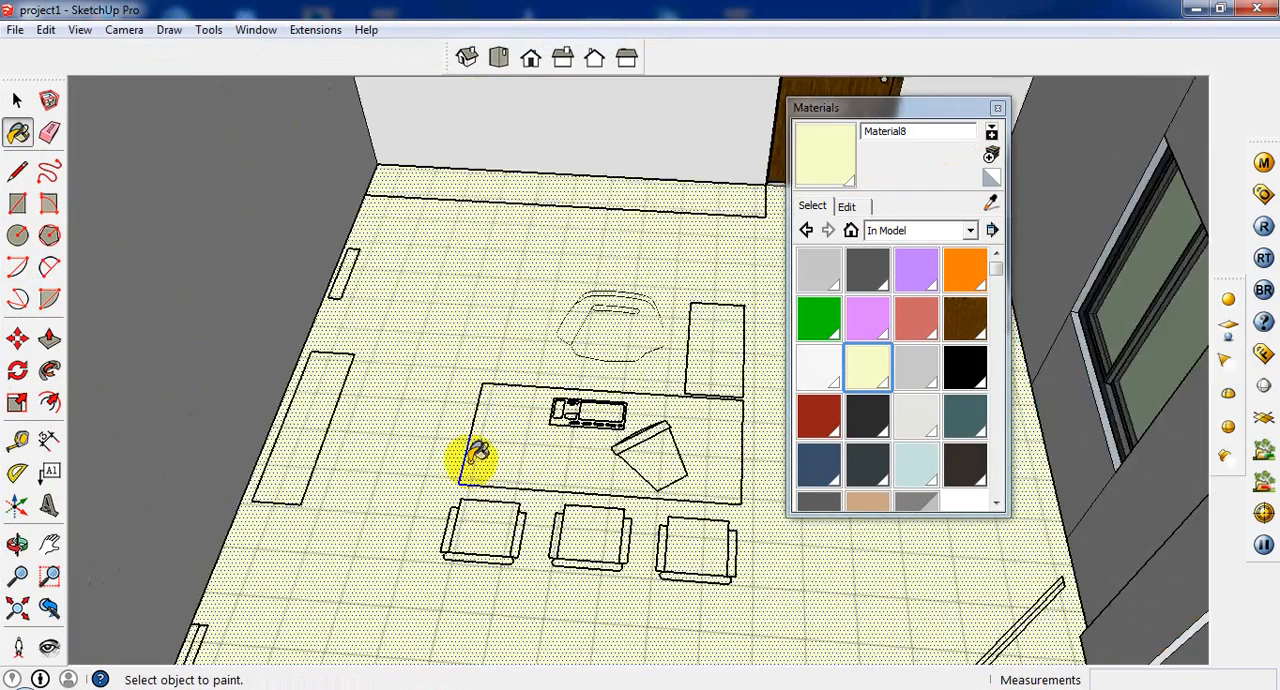
{"action": "scroll", "coordinate": [478, 455], "scroll_direction": "down", "scroll_amount": 5}
Step: Draw a 6" vertical line up the end wall's corner and an 11' baseboard line from its top to the door
{"action": "left_click", "coordinate": [17, 171]}
{"action": "scroll", "coordinate": [420, 260], "scroll_direction": "up", "scroll_amount": 6}
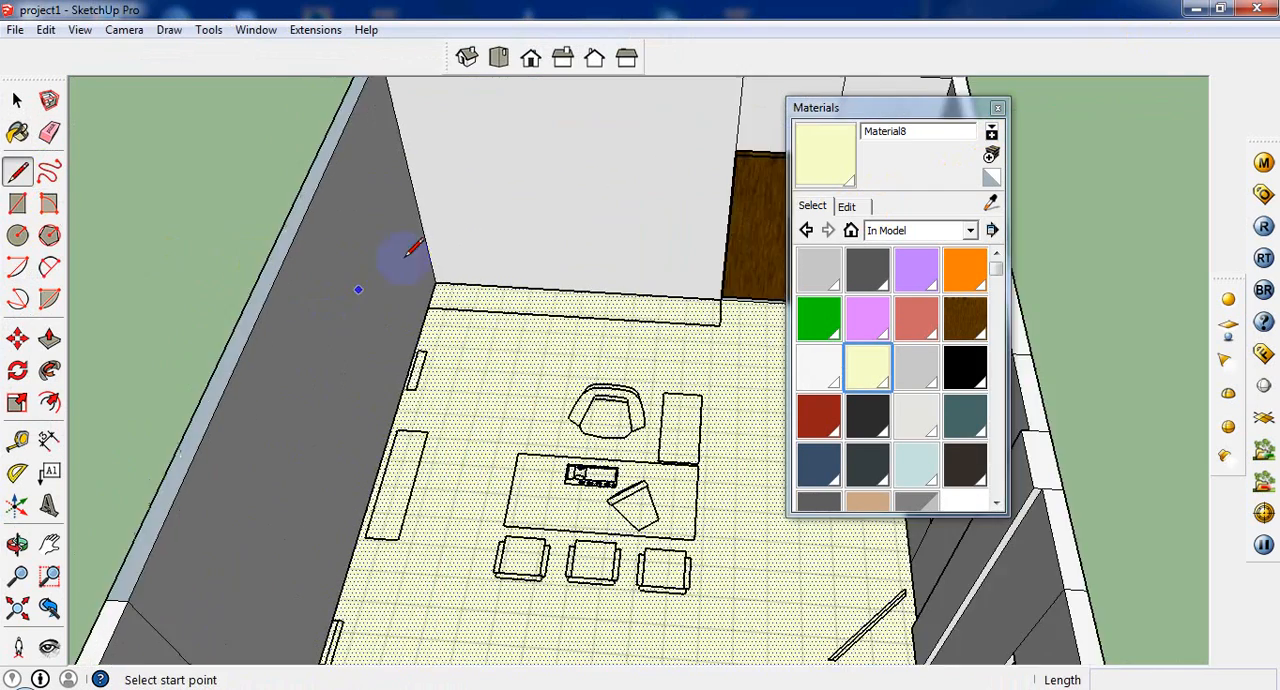
{"action": "scroll", "coordinate": [440, 270], "scroll_direction": "up", "scroll_amount": 3}
{"action": "left_click", "coordinate": [433, 301]}
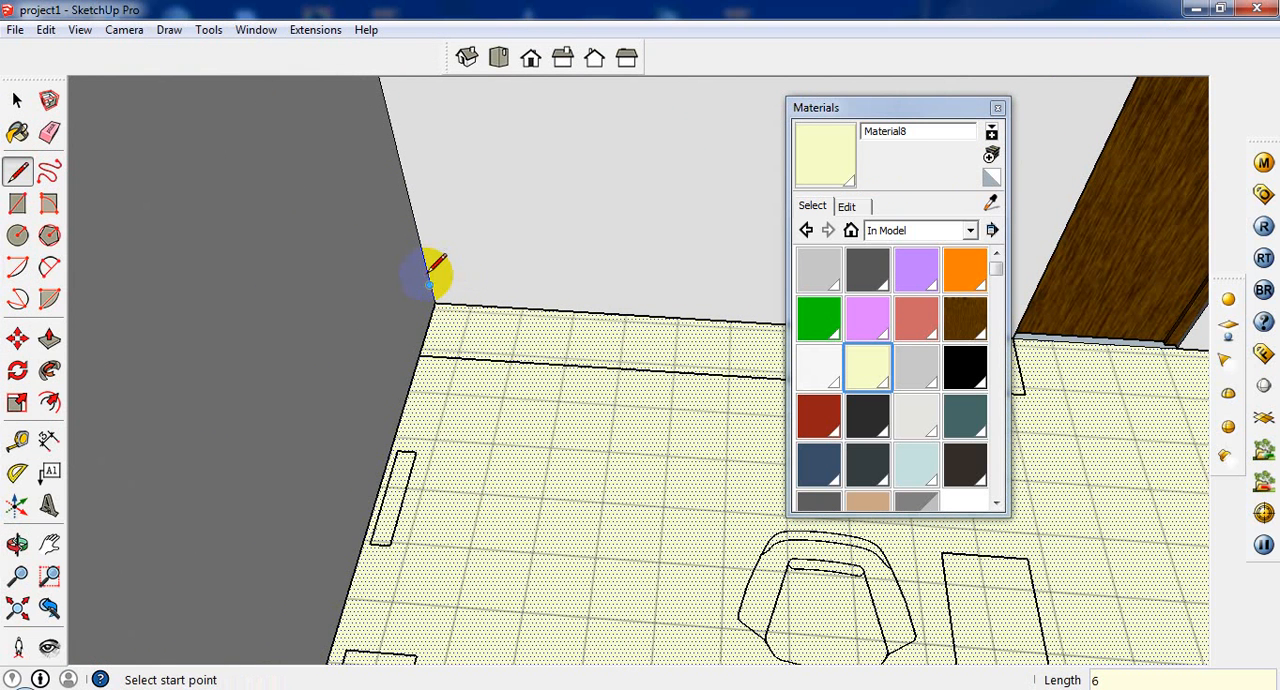
{"action": "left_click", "coordinate": [430, 284]}
{"action": "scroll", "coordinate": [450, 304], "scroll_direction": "down", "scroll_amount": 5}
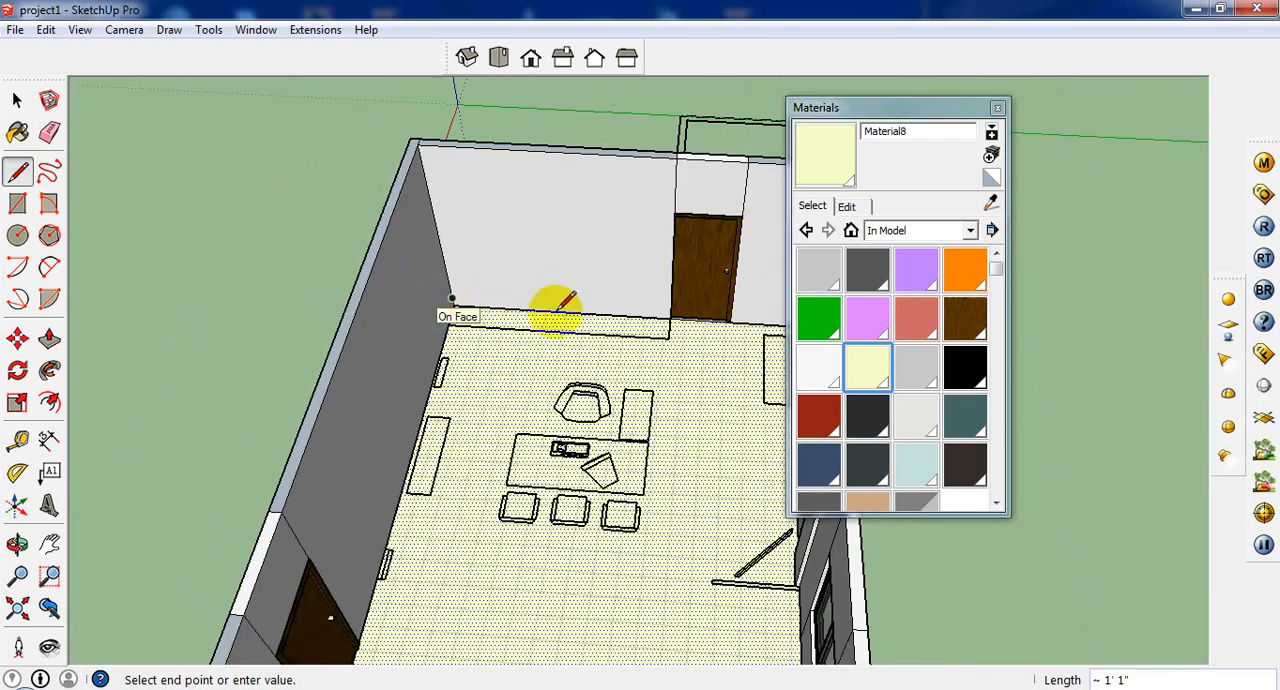
{"action": "scroll", "coordinate": [624, 309], "scroll_direction": "up", "scroll_amount": 2}
{"action": "scroll", "coordinate": [624, 309], "scroll_direction": "up", "scroll_amount": 2}
{"action": "left_click", "coordinate": [688, 318]}
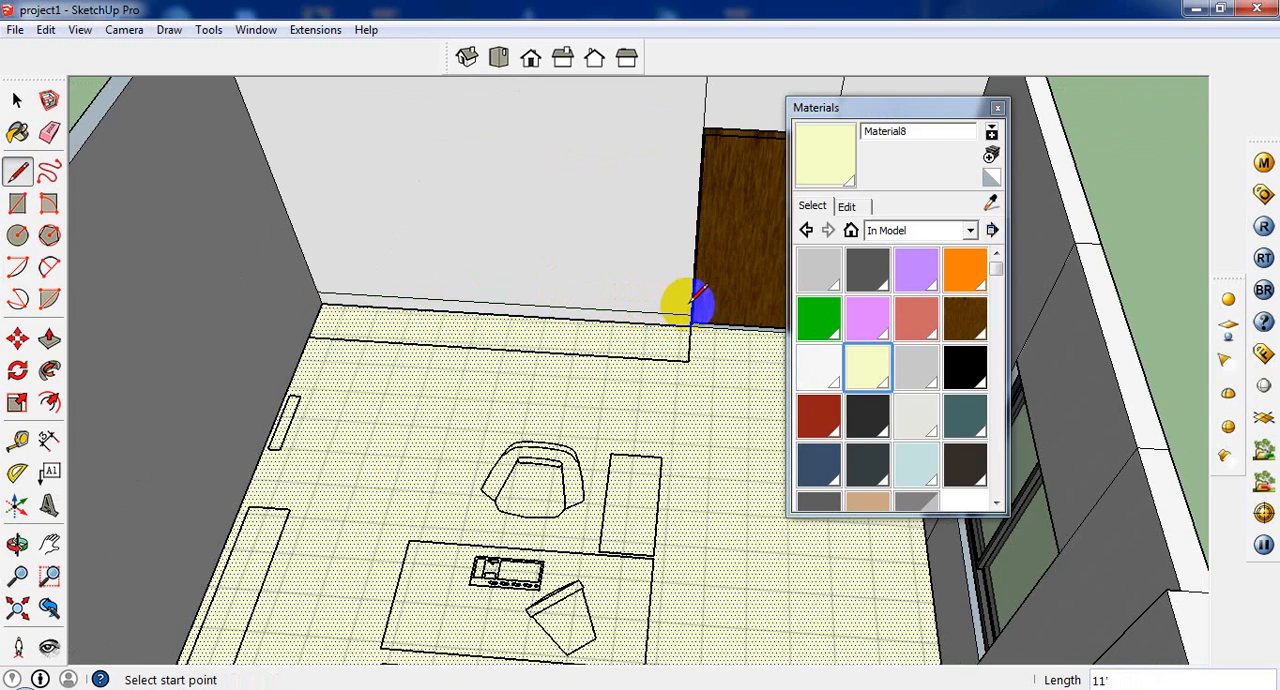
Step: Try to draw the baseboard line along the adjoining side wall from the corner to the door
{"action": "left_click", "coordinate": [318, 292]}
{"action": "scroll", "coordinate": [286, 309], "scroll_direction": "down", "scroll_amount": 5}
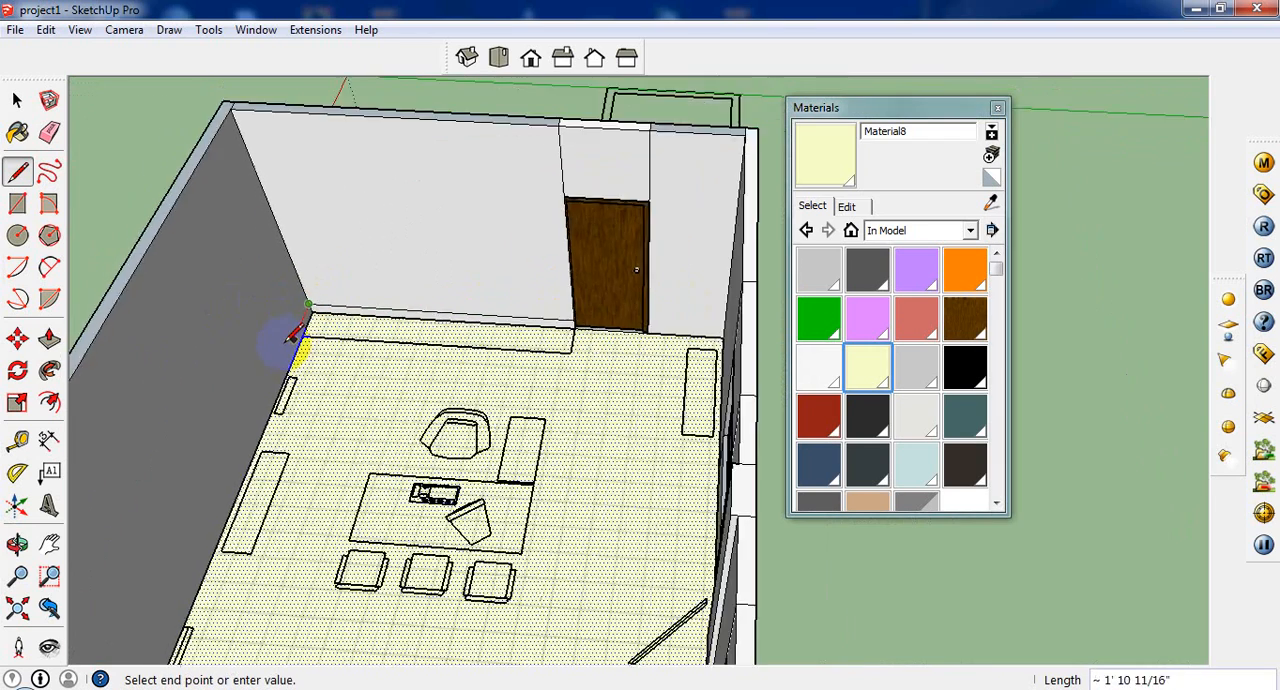
{"action": "scroll", "coordinate": [200, 540], "scroll_direction": "up", "scroll_amount": 2}
{"action": "scroll", "coordinate": [200, 545], "scroll_direction": "up", "scroll_amount": 3}
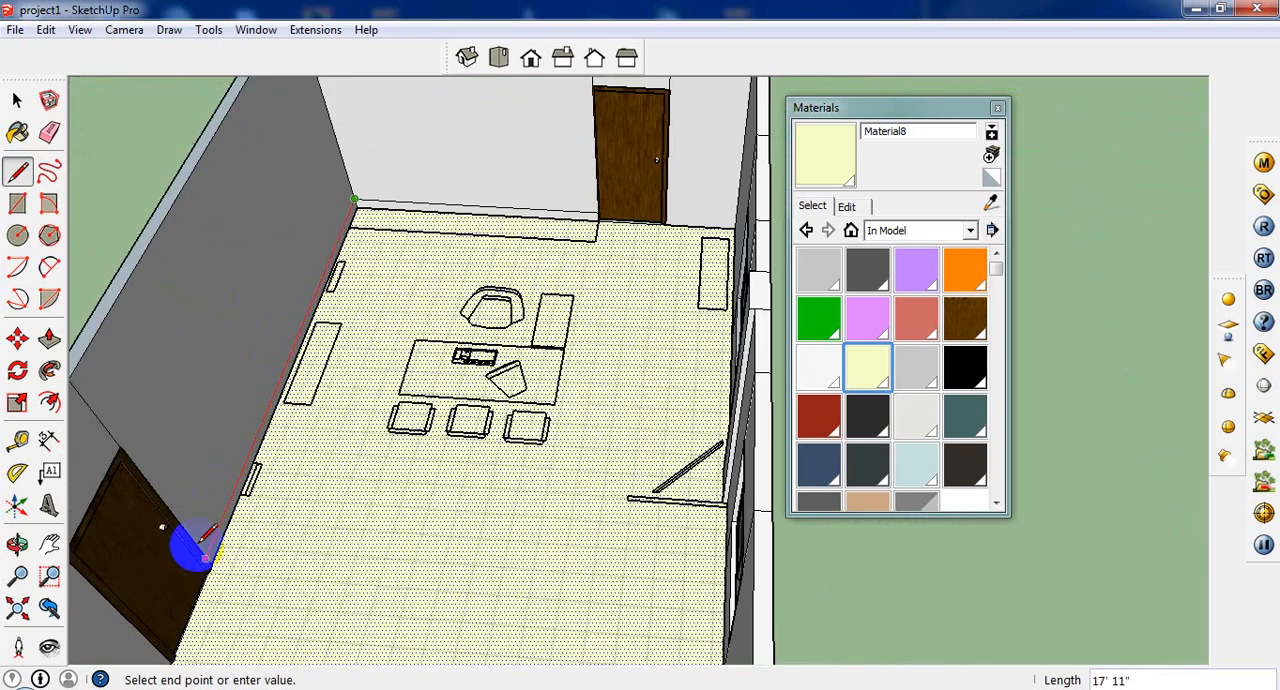
{"action": "scroll", "coordinate": [200, 551], "scroll_direction": "down", "scroll_amount": 3}
{"action": "scroll", "coordinate": [205, 548], "scroll_direction": "up", "scroll_amount": 4}
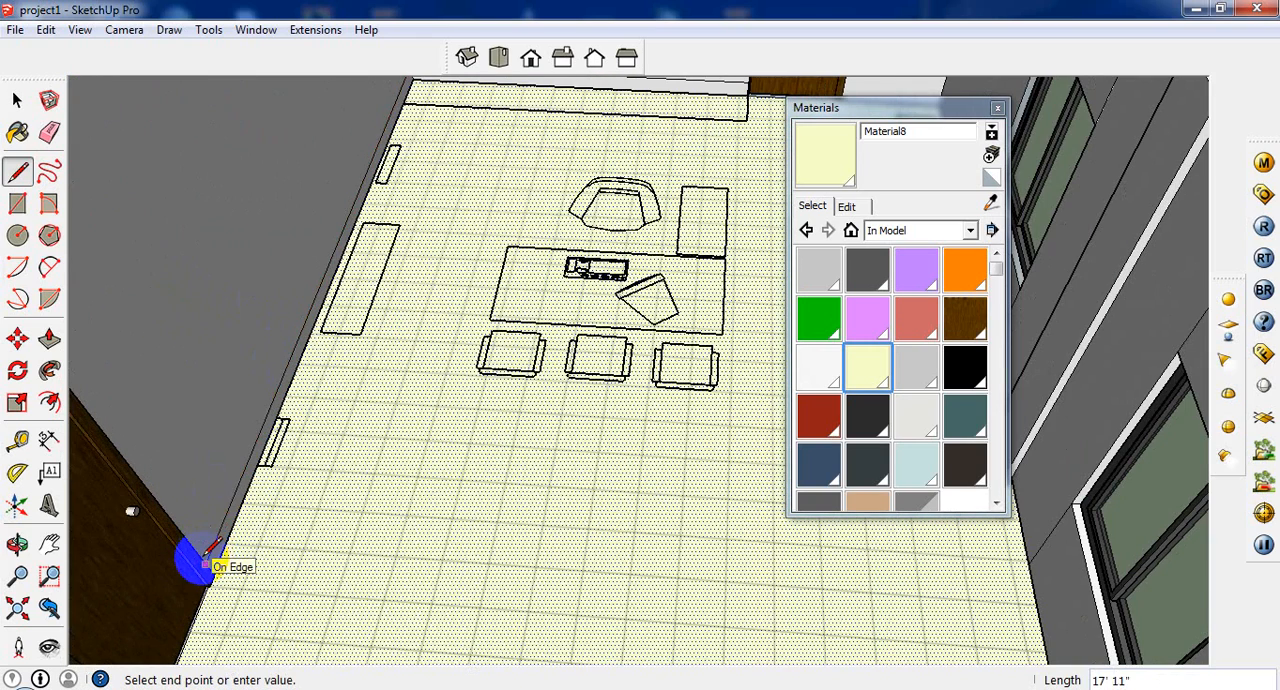
{"action": "scroll", "coordinate": [225, 540], "scroll_direction": "up", "scroll_amount": 4}
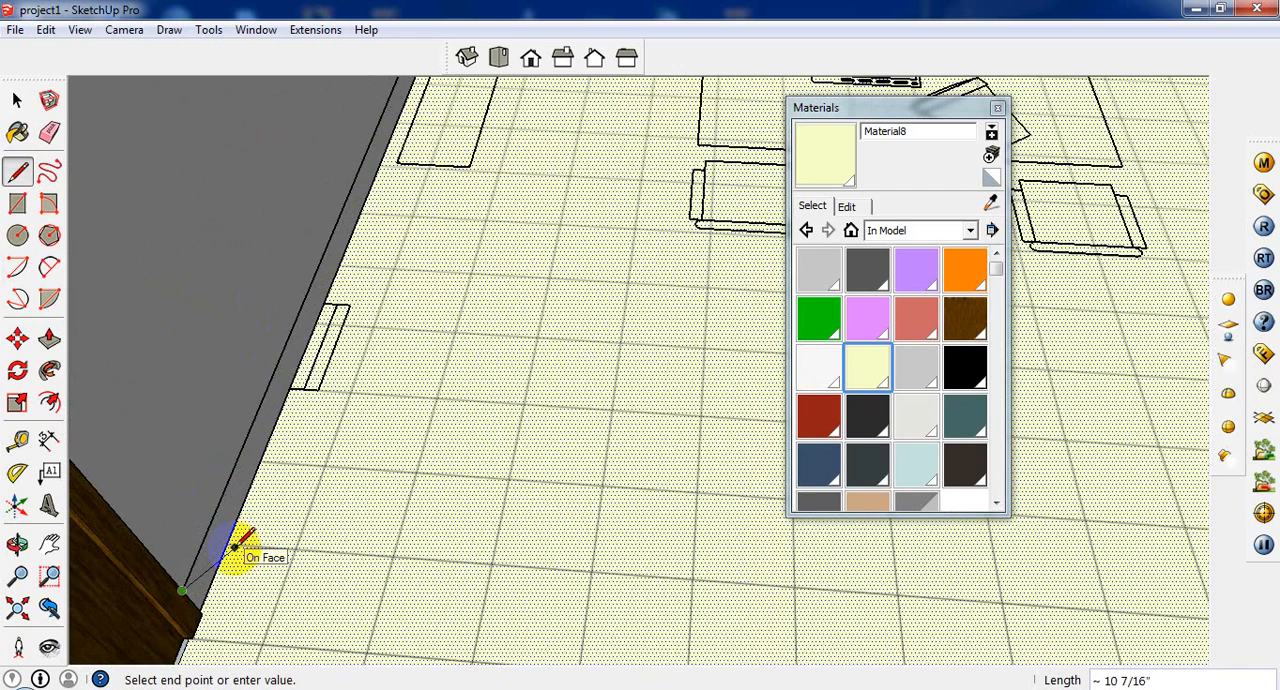
{"action": "left_click", "coordinate": [233, 546]}
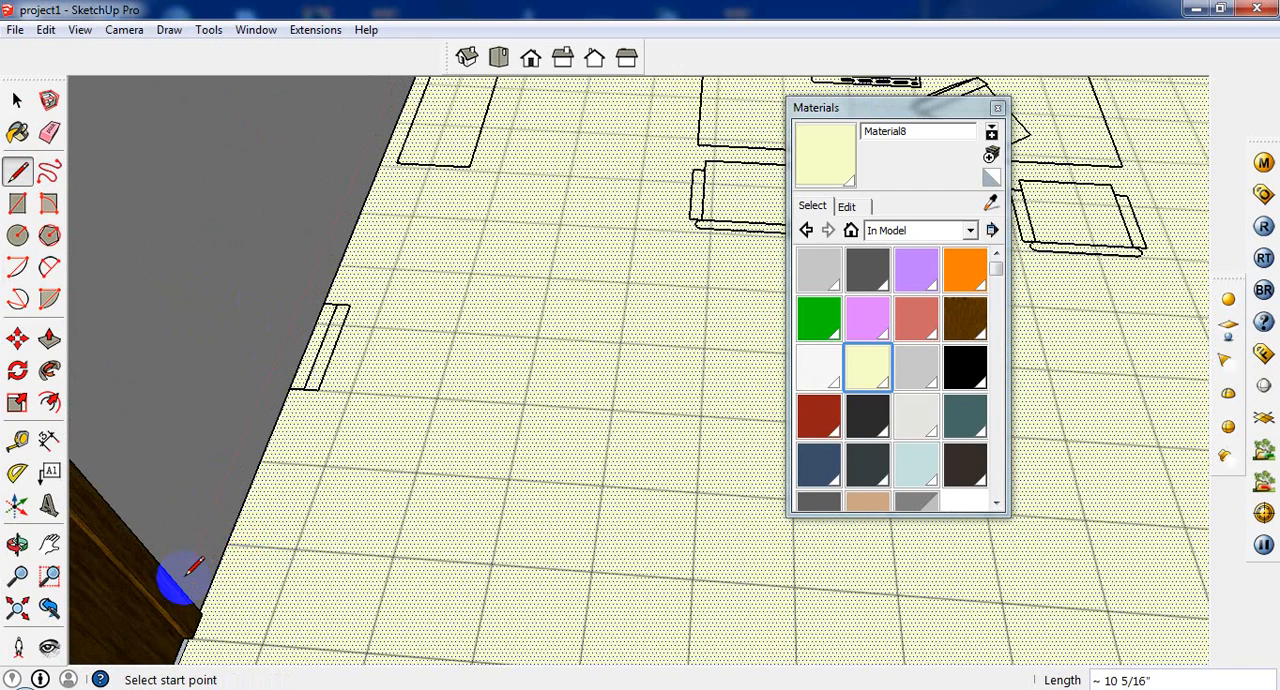
Step: Draw the side wall's baseboard line from the 6" corner point along the wall and extend it to the door's edge
{"action": "scroll", "coordinate": [323, 466], "scroll_direction": "down", "scroll_amount": 5}
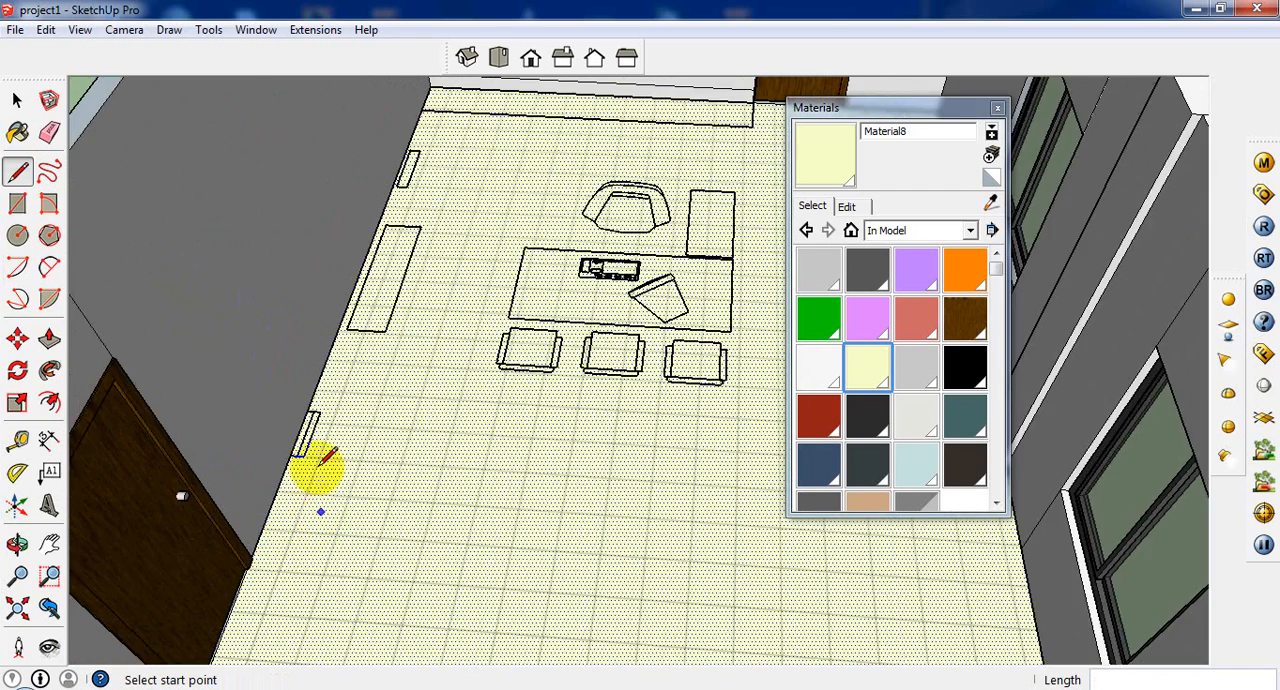
{"action": "left_click", "coordinate": [417, 148]}
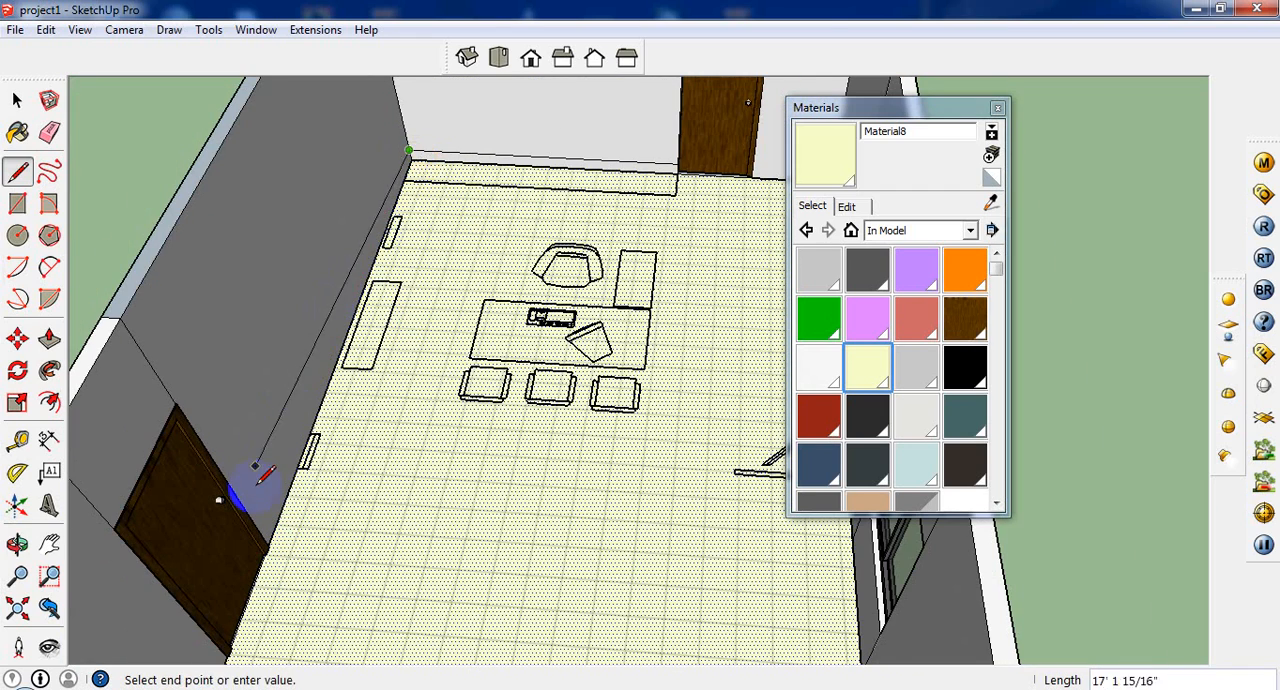
{"action": "scroll", "coordinate": [265, 490], "scroll_direction": "up", "scroll_amount": 2}
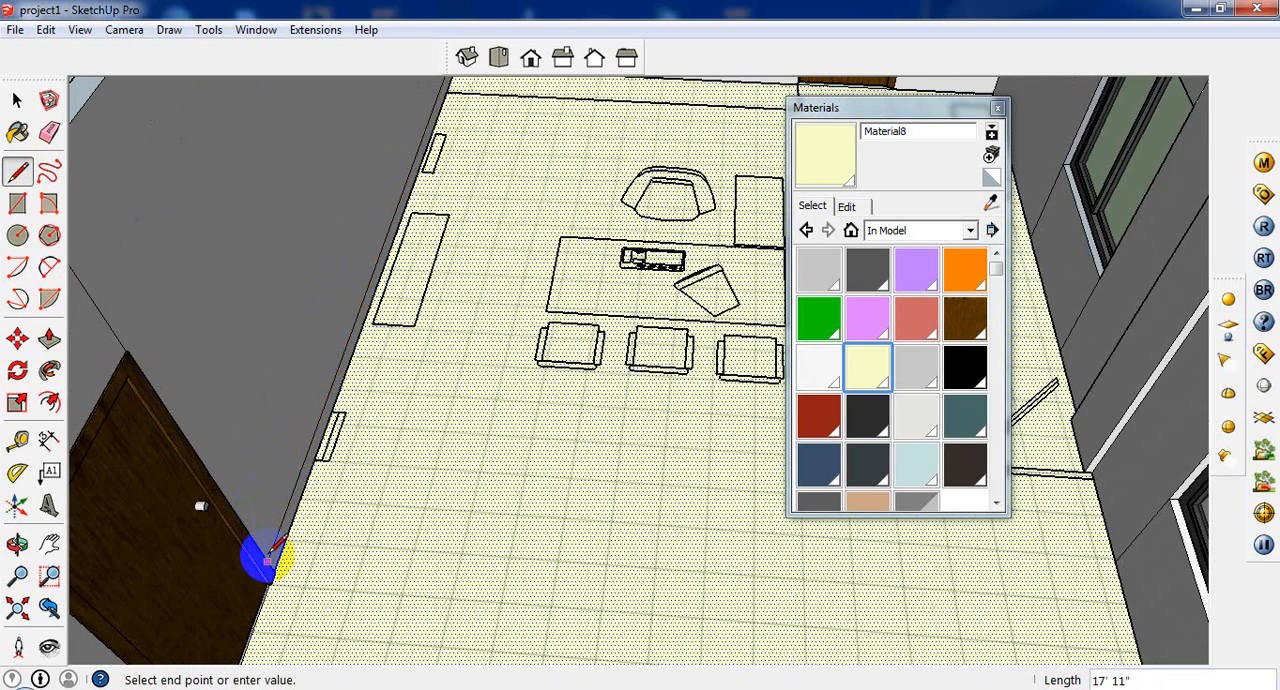
{"action": "scroll", "coordinate": [268, 552], "scroll_direction": "up", "scroll_amount": 2}
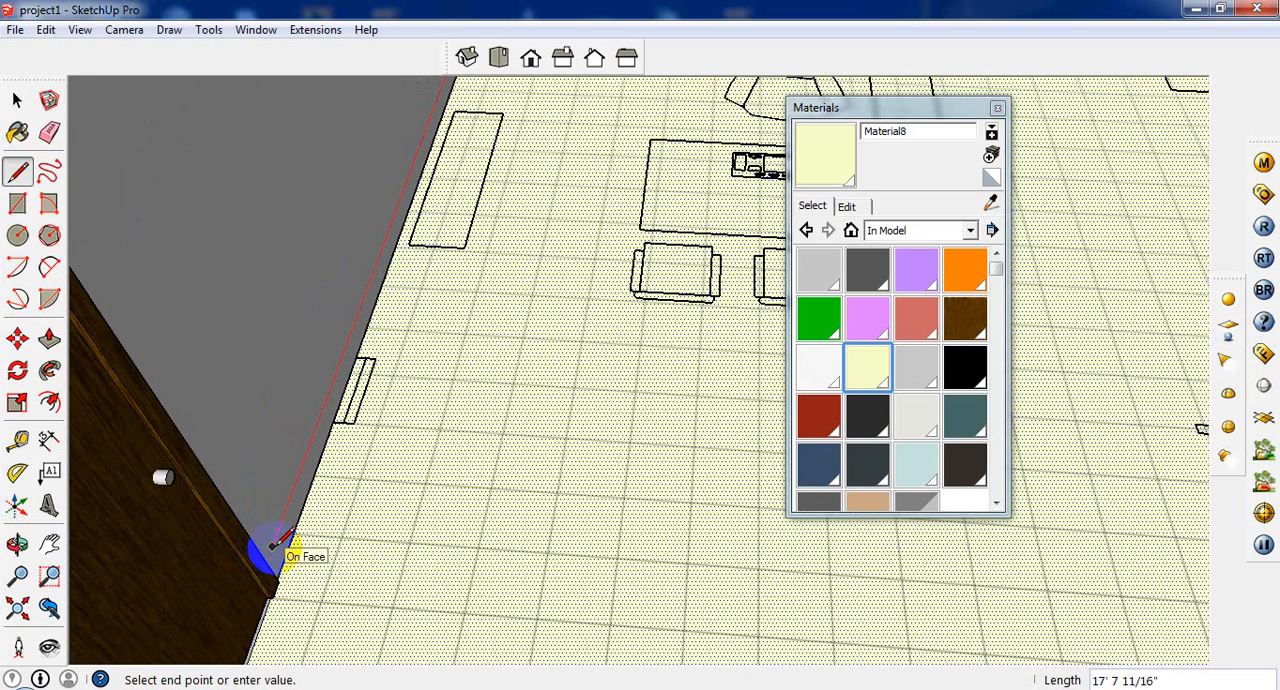
{"action": "left_click", "coordinate": [276, 541]}
{"action": "scroll", "coordinate": [270, 550], "scroll_direction": "up", "scroll_amount": 3}
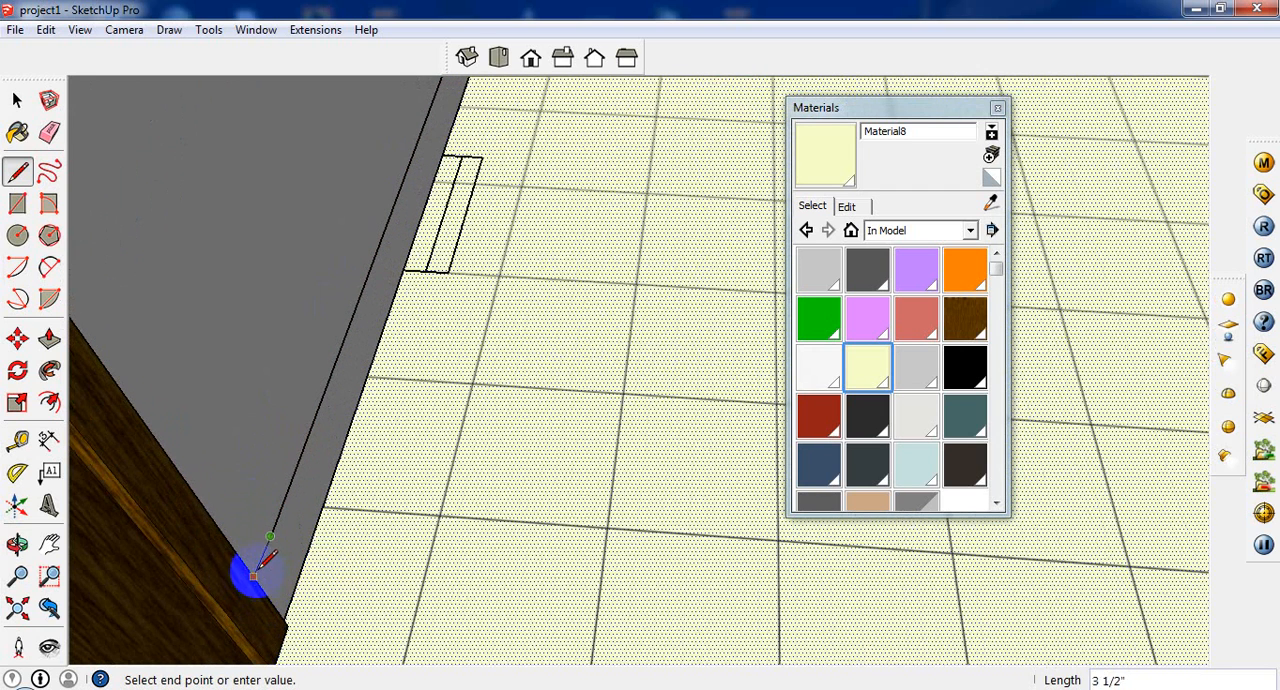
{"action": "scroll", "coordinate": [255, 574], "scroll_direction": "up", "scroll_amount": 2}
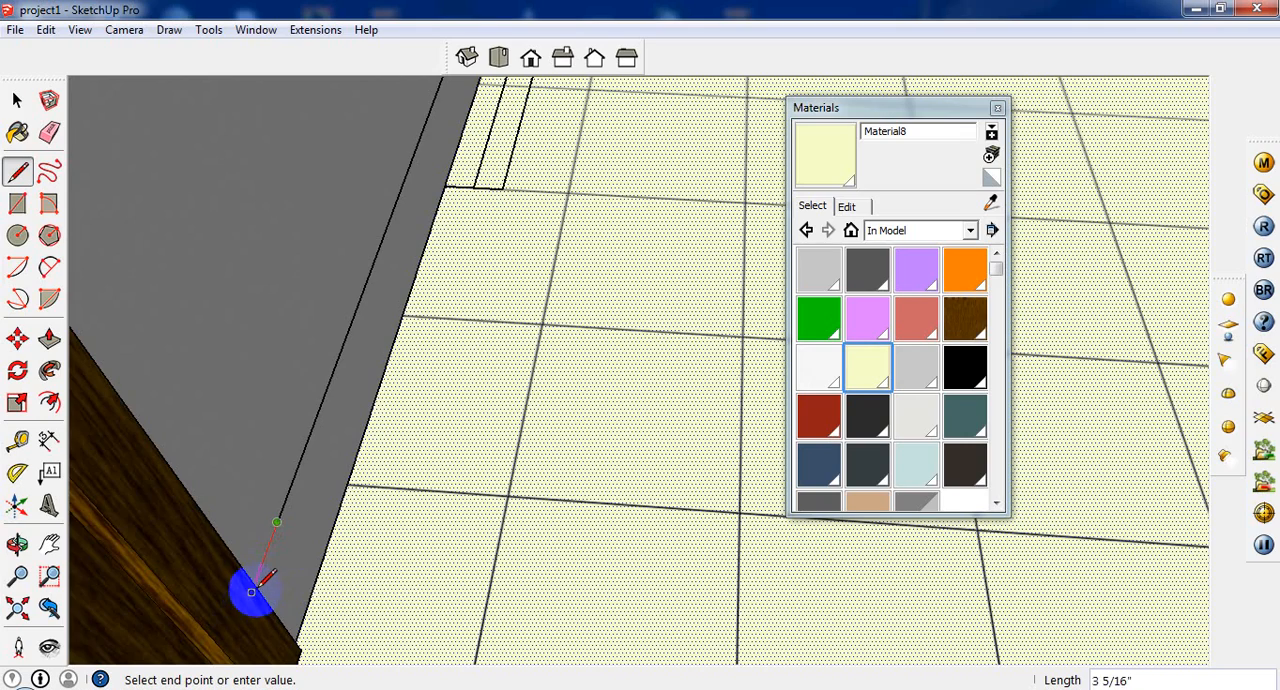
{"action": "left_click", "coordinate": [255, 586]}
{"action": "scroll", "coordinate": [337, 451], "scroll_direction": "down", "scroll_amount": 4}
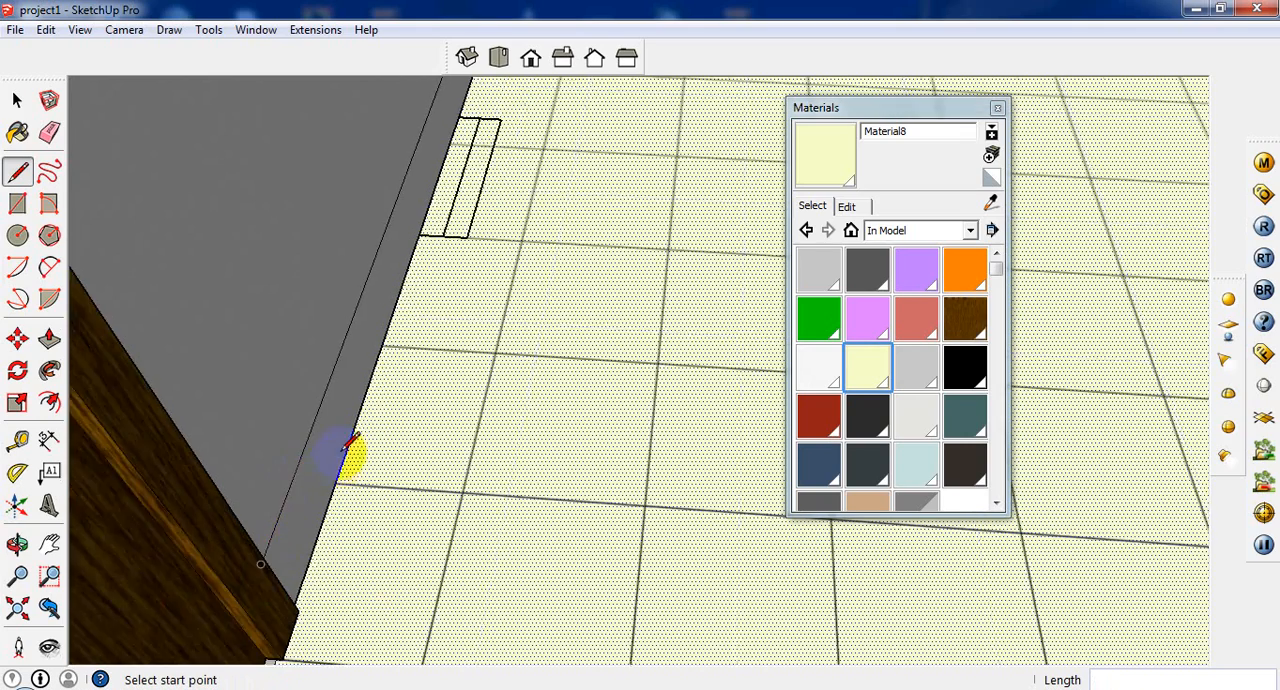
Step: Continue the end wall's baseboard line from the near edge of the door across to the corner with the window wall
{"action": "scroll", "coordinate": [350, 452], "scroll_direction": "down", "scroll_amount": 8}
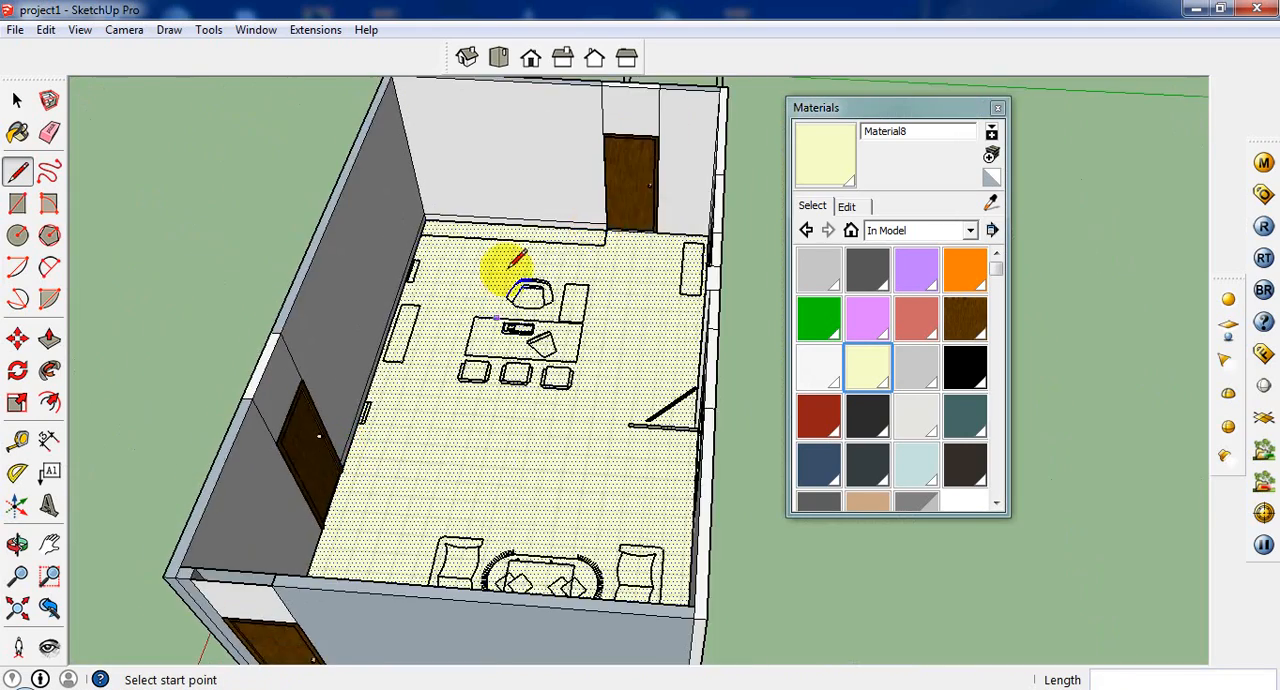
{"action": "scroll", "coordinate": [509, 266], "scroll_direction": "up", "scroll_amount": 3}
{"action": "scroll", "coordinate": [640, 228], "scroll_direction": "up", "scroll_amount": 5}
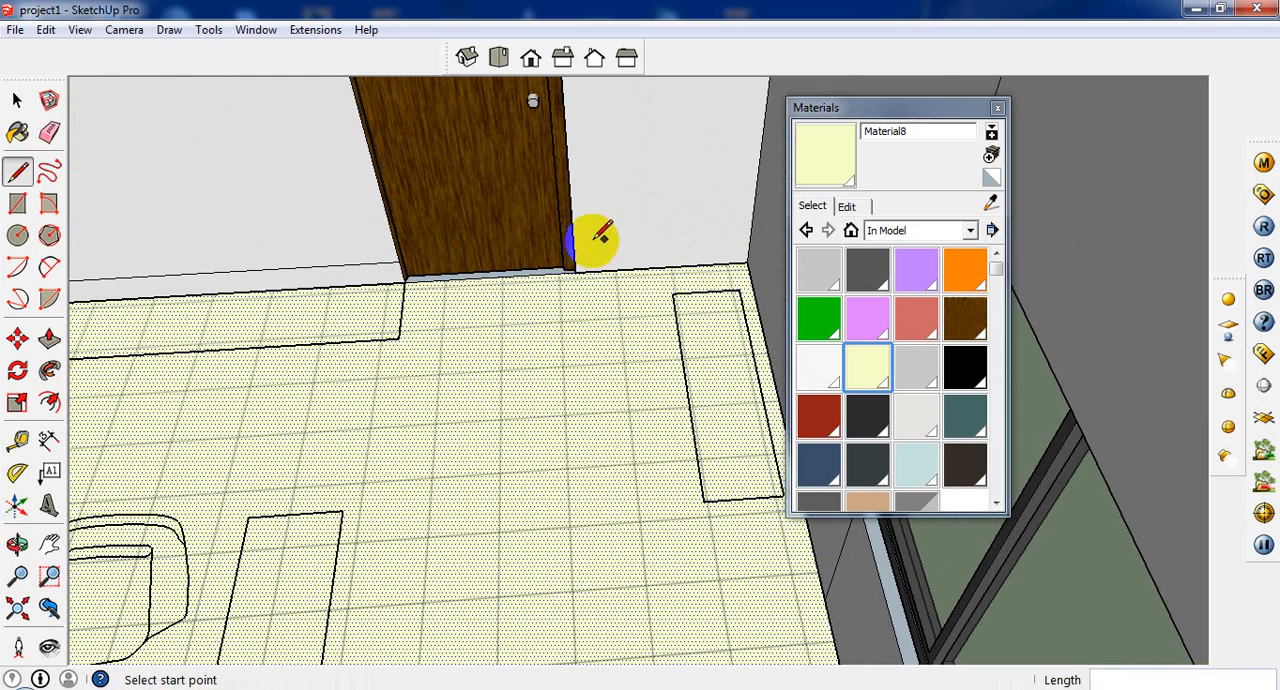
{"action": "scroll", "coordinate": [580, 262], "scroll_direction": "up", "scroll_amount": 2}
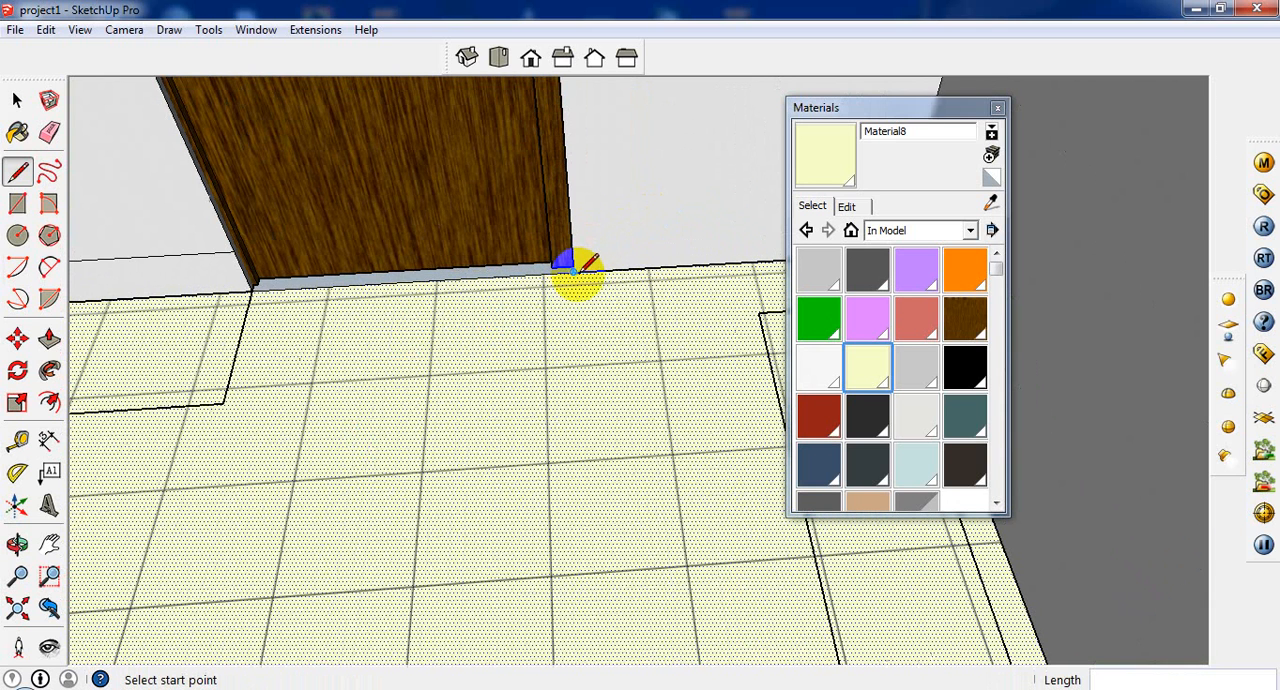
{"action": "left_click", "coordinate": [236, 250]}
{"action": "scroll", "coordinate": [528, 251], "scroll_direction": "down", "scroll_amount": 2}
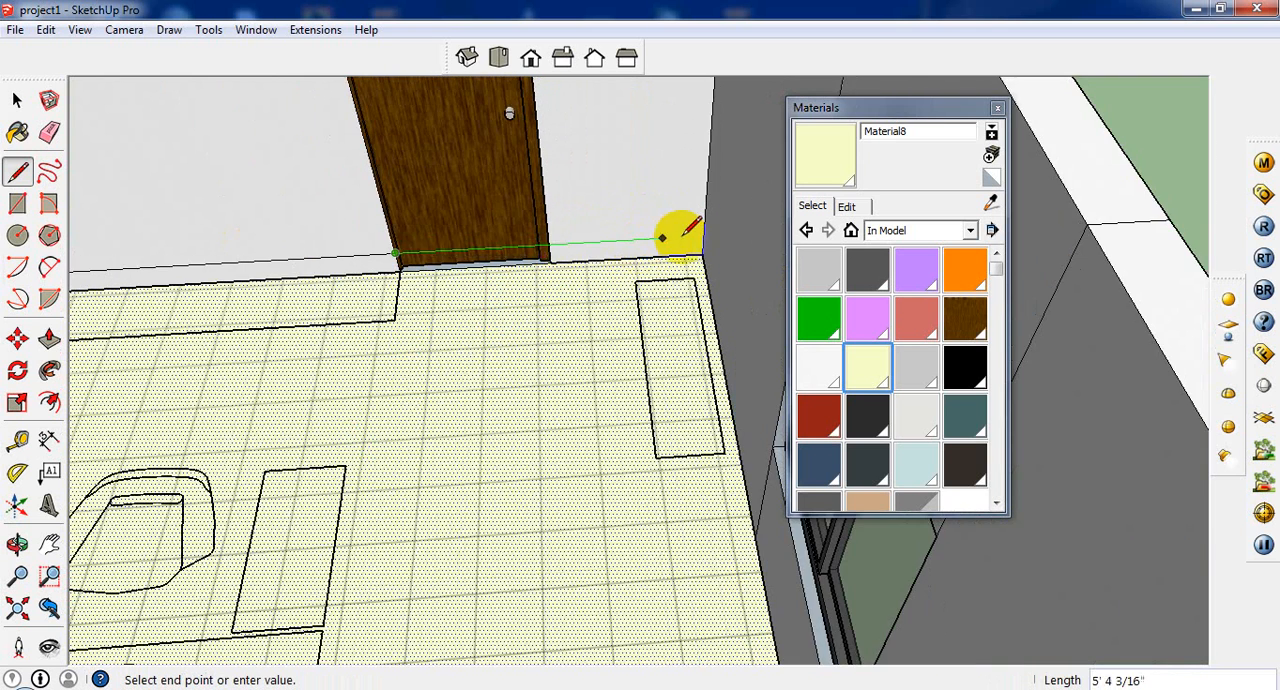
{"action": "left_click", "coordinate": [704, 236]}
Step: Draw a baseboard line about 28' 3" long along the window wall to the far corner by the sofas
{"action": "scroll", "coordinate": [620, 240], "scroll_direction": "down", "scroll_amount": 5}
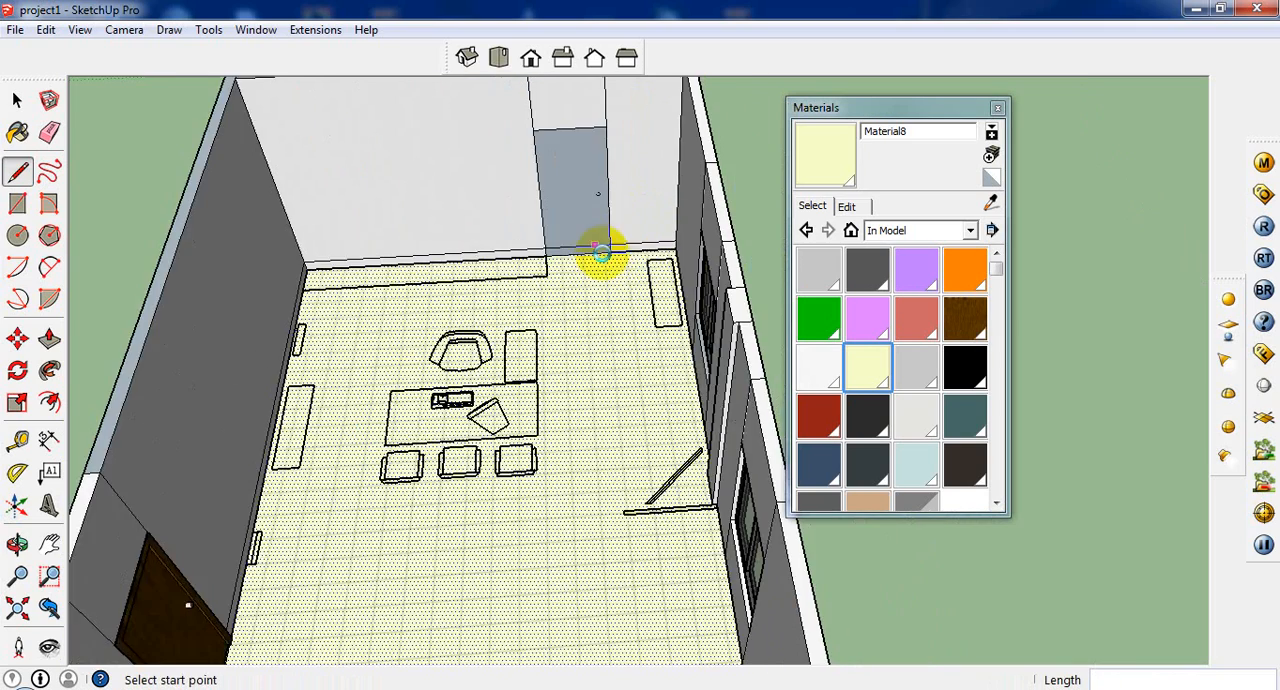
{"action": "middle_click_drag", "start_coordinate": [600, 251], "coordinate": [801, 319]}
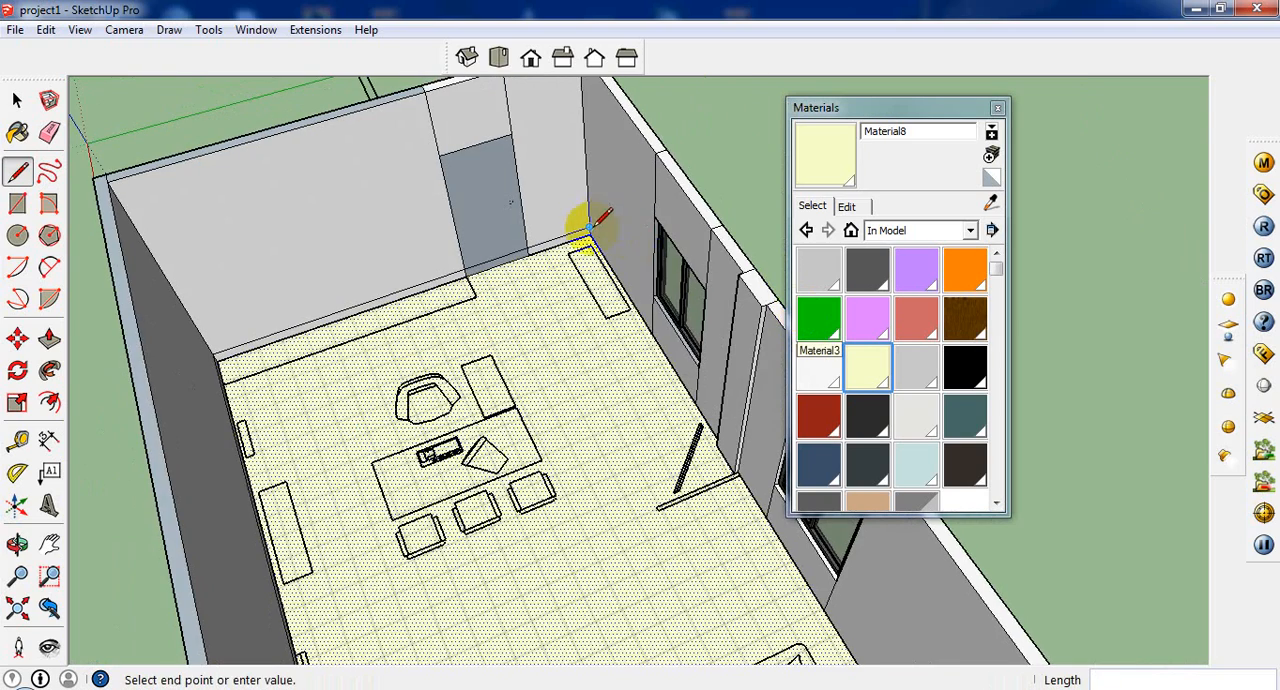
{"action": "scroll", "coordinate": [649, 345], "scroll_direction": "down", "scroll_amount": 3}
{"action": "middle_click_drag", "start_coordinate": [772, 450], "coordinate": [600, 440]}
{"action": "scroll", "coordinate": [360, 400], "scroll_direction": "down", "scroll_amount": 3}
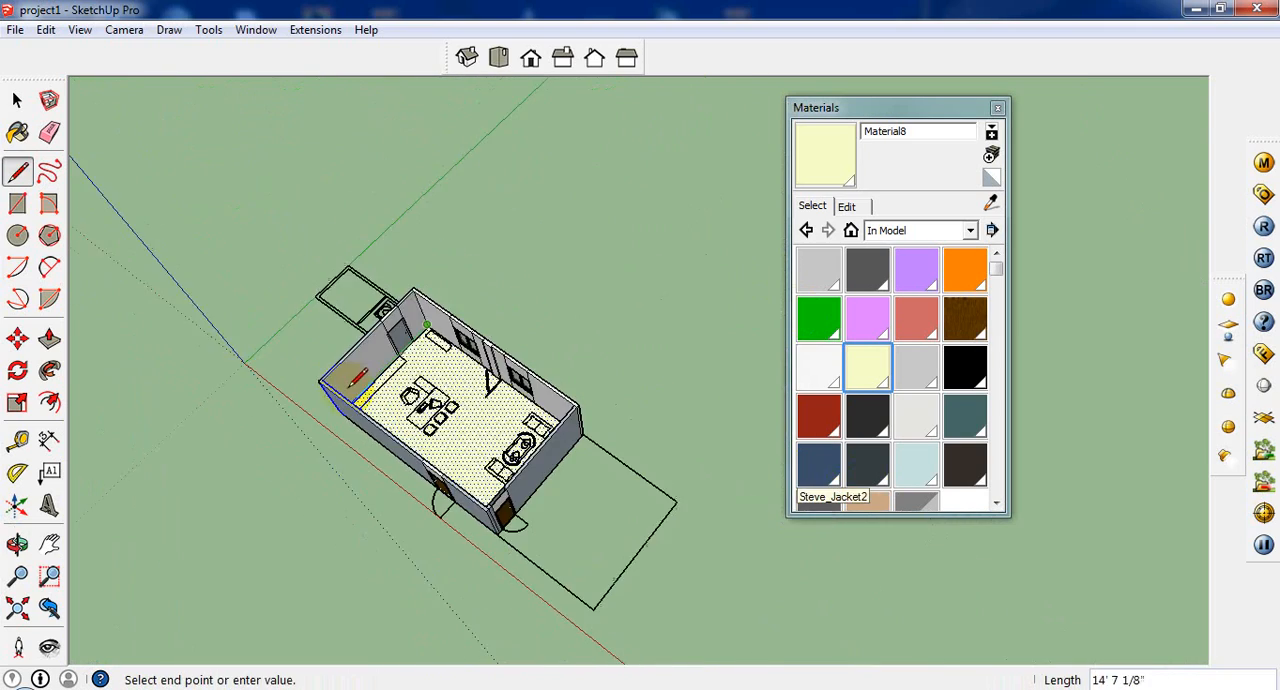
{"action": "middle_click_drag", "start_coordinate": [522, 388], "coordinate": [682, 386]}
{"action": "scroll", "coordinate": [592, 460], "scroll_direction": "up", "scroll_amount": 5}
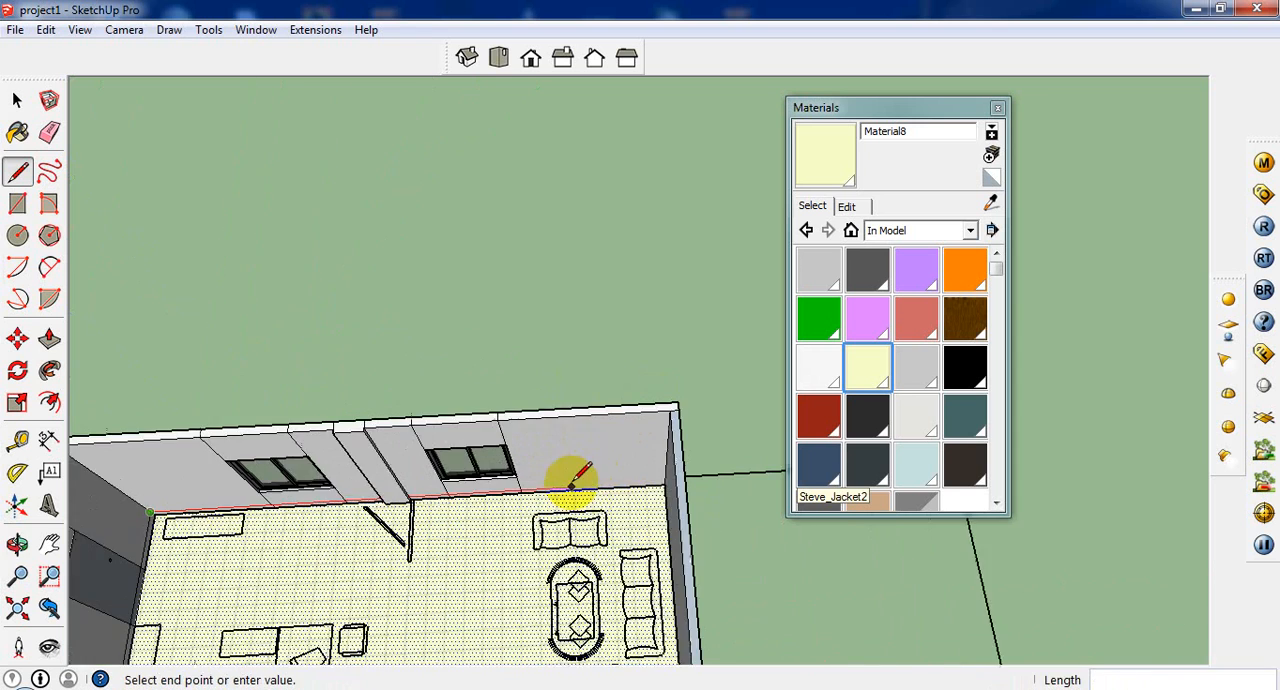
{"action": "middle_click_drag", "start_coordinate": [572, 480], "coordinate": [706, 455]}
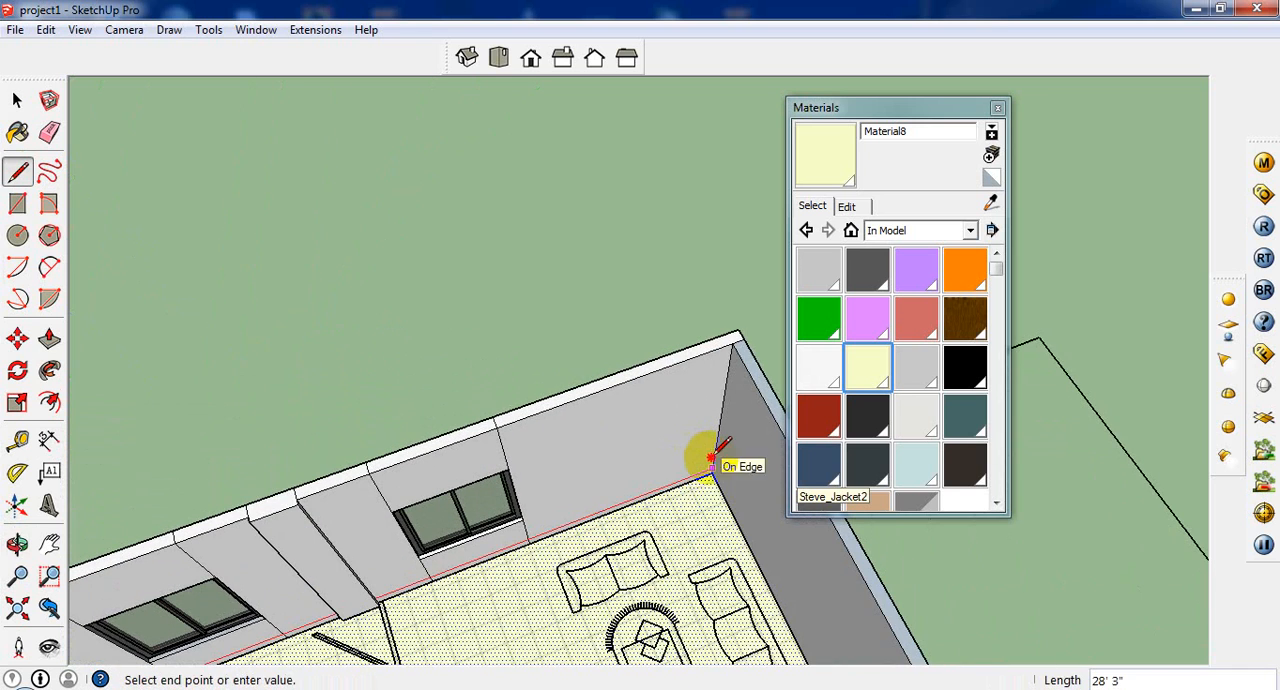
{"action": "left_click", "coordinate": [712, 466]}
{"action": "left_click", "coordinate": [712, 467]}
Step: Close the Materials window and draw a 17' 1" baseboard line along the end wall behind the sofas to the opposite corner
{"action": "scroll", "coordinate": [530, 432], "scroll_direction": "down", "scroll_amount": 3}
{"action": "middle_click_drag", "start_coordinate": [531, 433], "coordinate": [604, 486]}
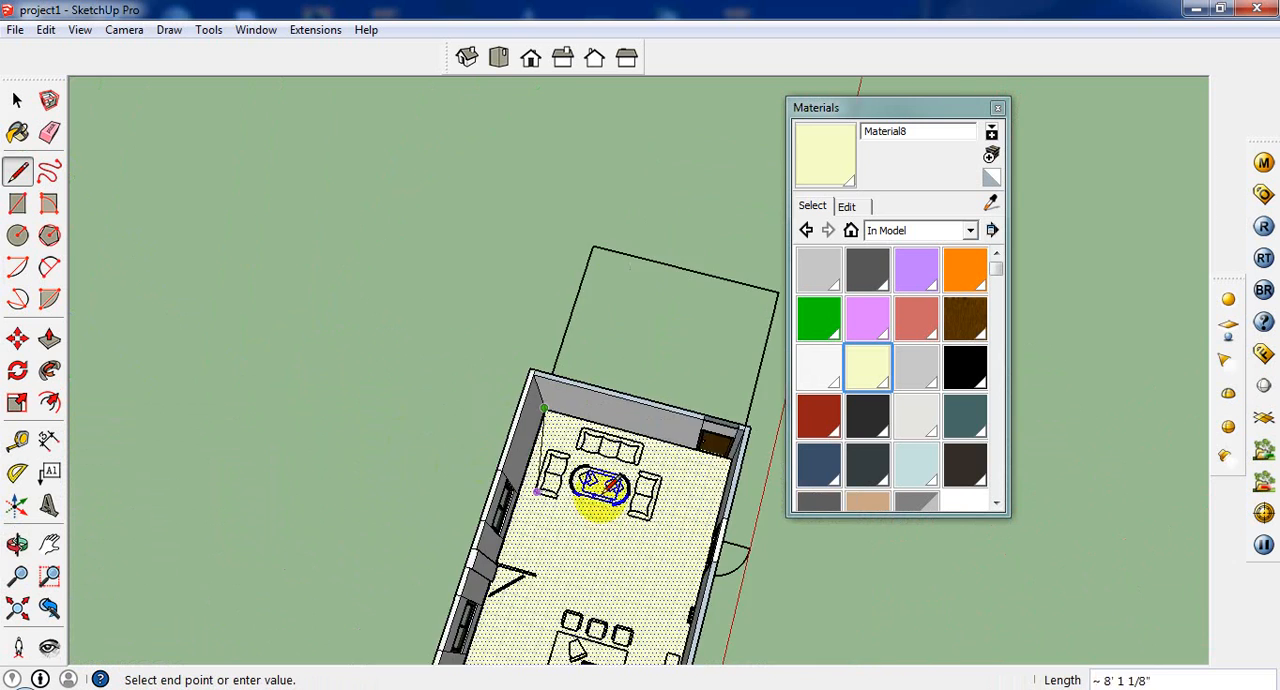
{"action": "scroll", "coordinate": [604, 490], "scroll_direction": "up", "scroll_amount": 3}
{"action": "middle_click_drag", "start_coordinate": [688, 486], "coordinate": [757, 303]}
{"action": "scroll", "coordinate": [565, 408], "scroll_direction": "down", "scroll_amount": 2}
{"action": "scroll", "coordinate": [645, 430], "scroll_direction": "up", "scroll_amount": 2}
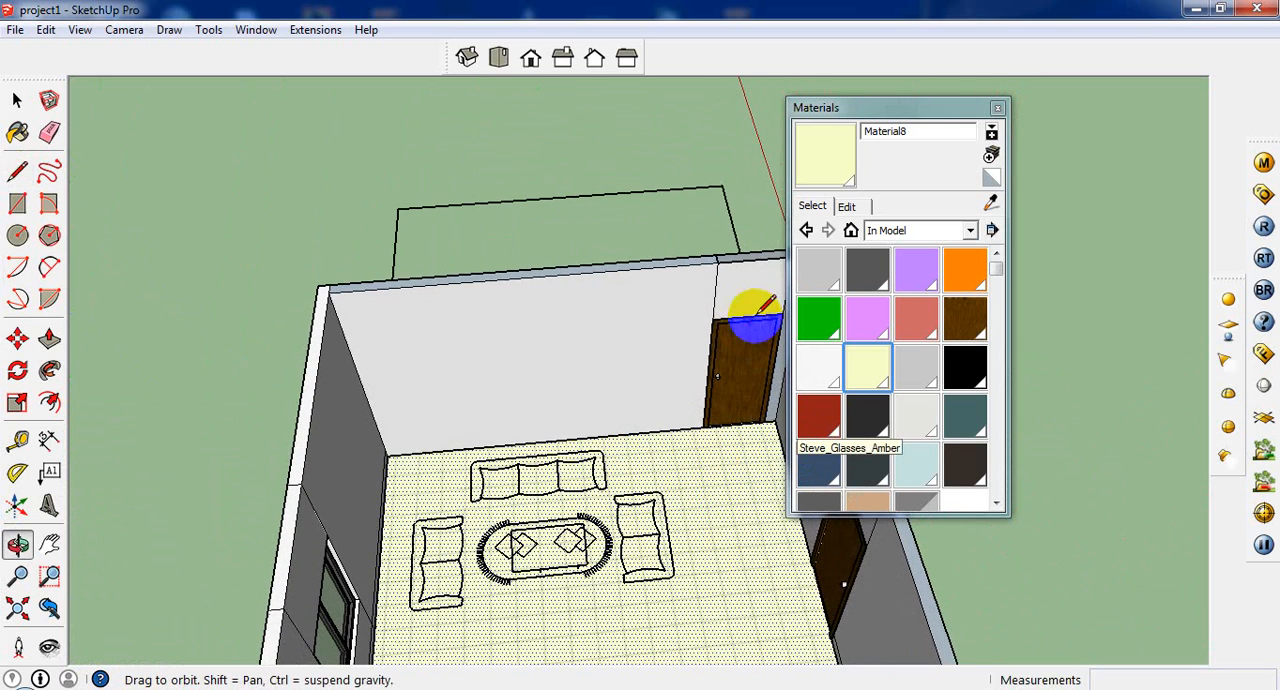
{"action": "left_click", "coordinate": [997, 109]}
{"action": "scroll", "coordinate": [766, 412], "scroll_direction": "up", "scroll_amount": 3}
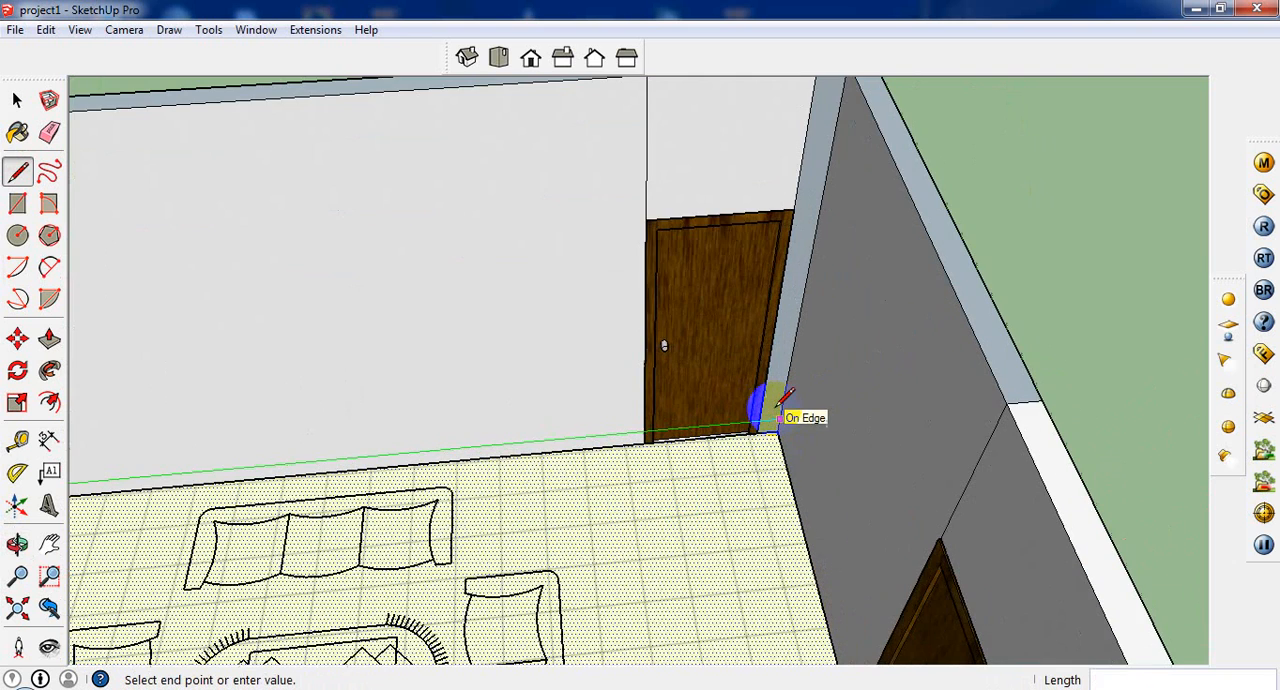
{"action": "left_click", "coordinate": [778, 410]}
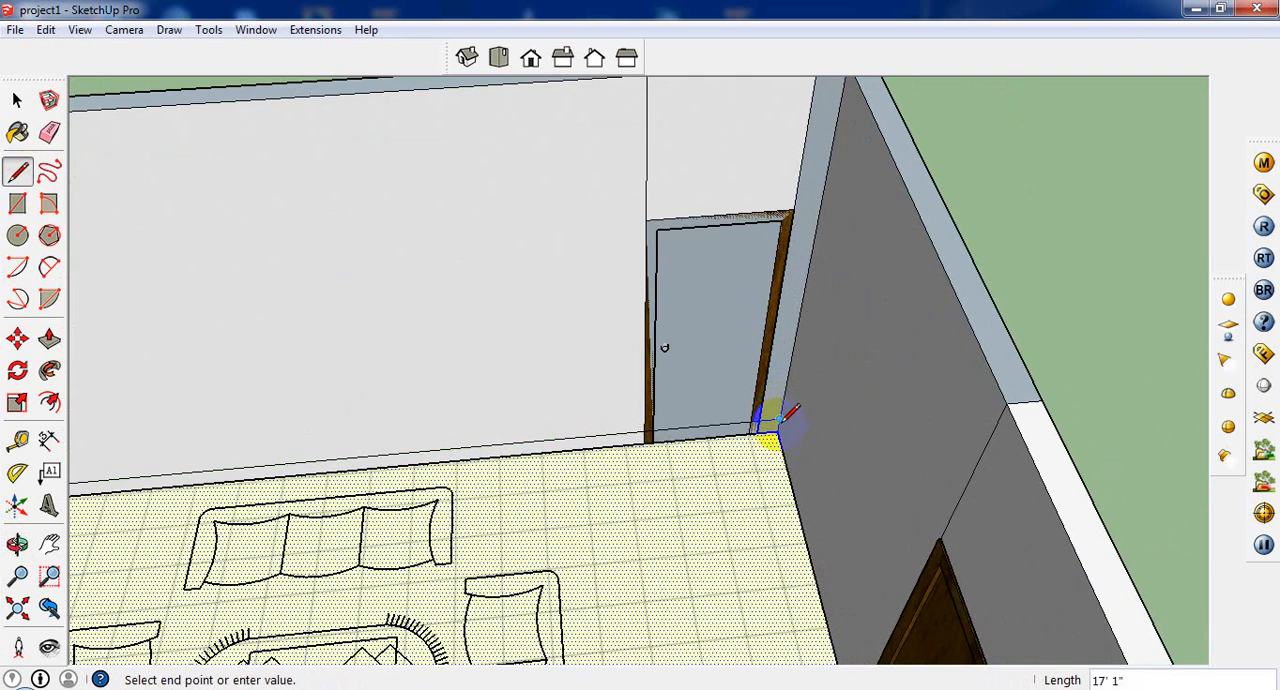
Step: Draw the baseboard line from that corner along the side wall past the door
{"action": "scroll", "coordinate": [790, 412], "scroll_direction": "down", "scroll_amount": 5}
{"action": "middle_click_drag", "start_coordinate": [763, 471], "coordinate": [951, 523]}
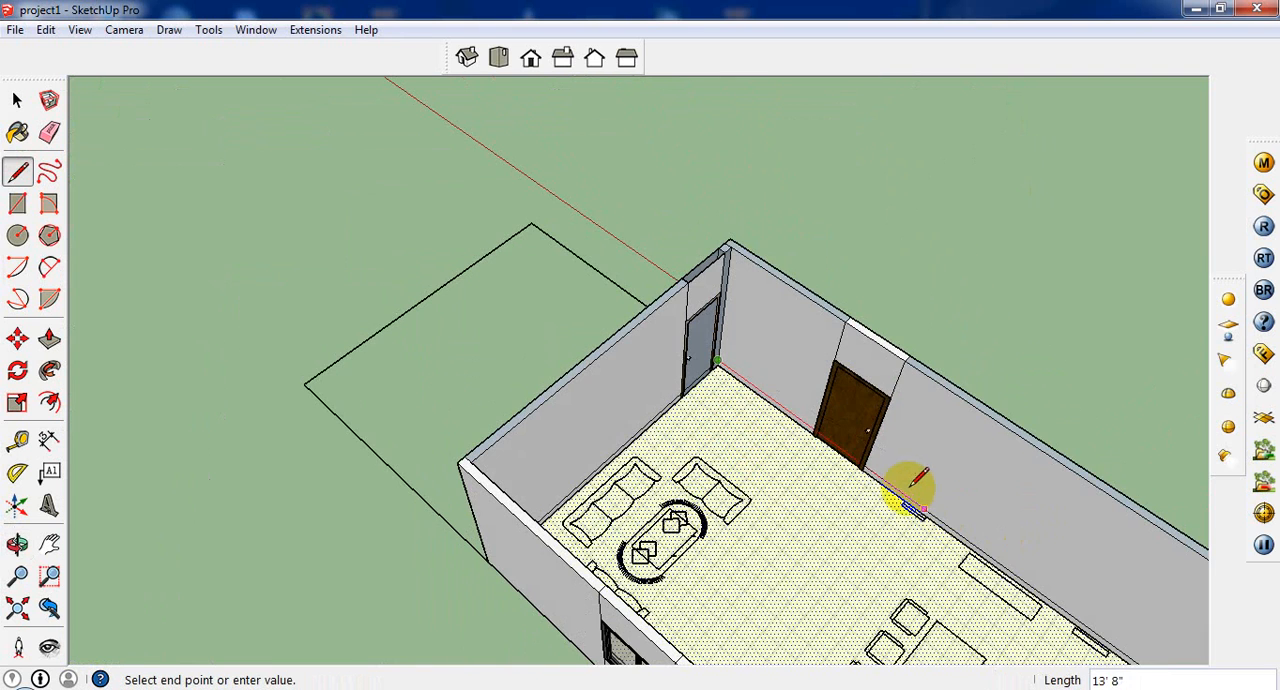
{"action": "left_click", "coordinate": [872, 462]}
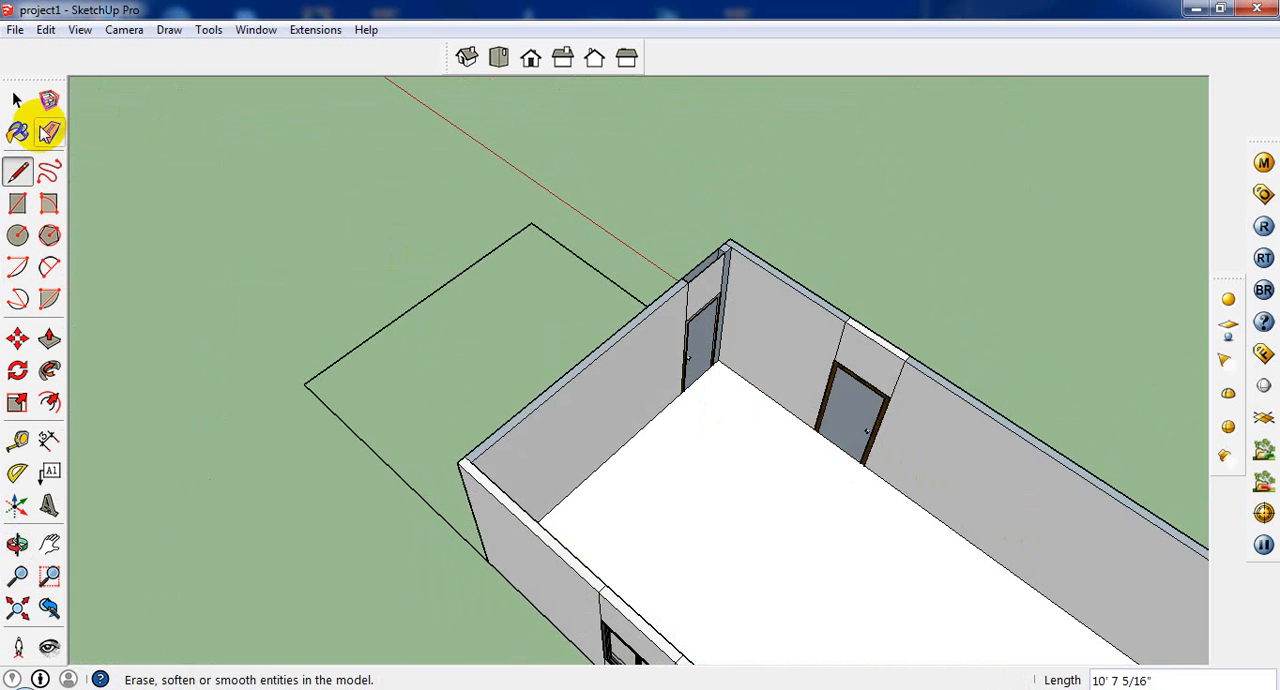
Step: Erase the extra white face covering the tiled floor
{"action": "left_click", "coordinate": [17, 100]}
{"action": "right_click", "coordinate": [741, 478]}
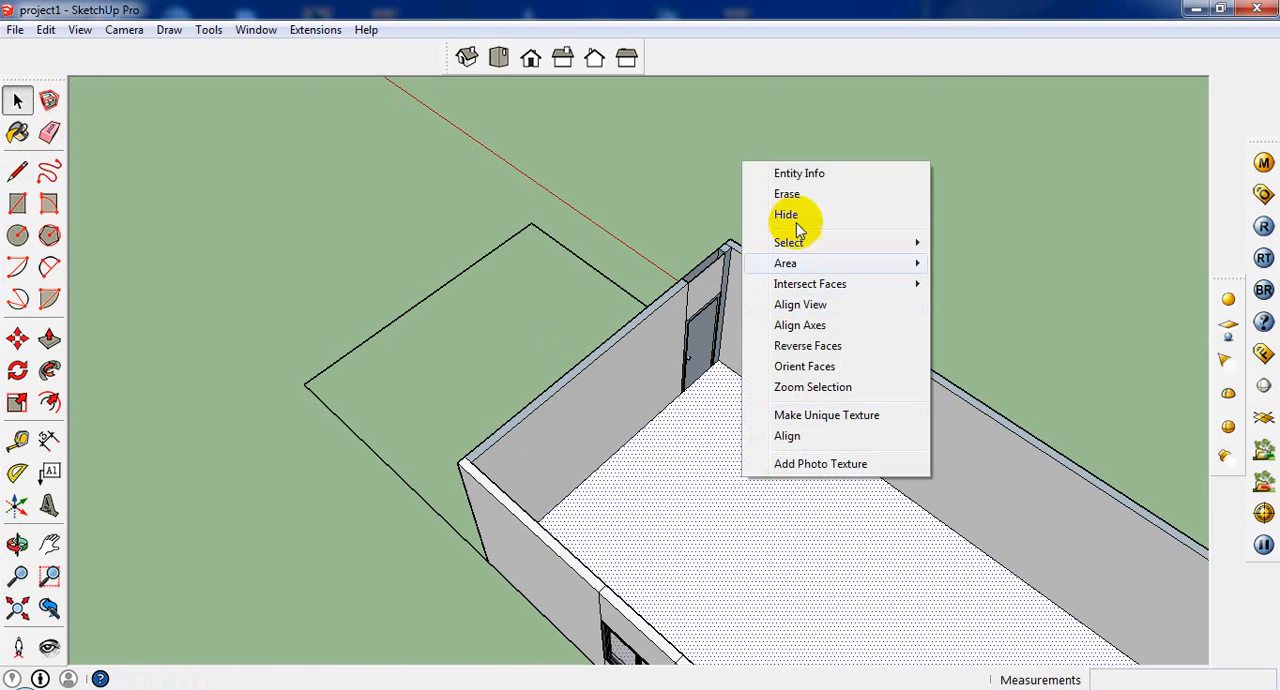
{"action": "left_click", "coordinate": [797, 195]}
{"action": "scroll", "coordinate": [767, 341], "scroll_direction": "down", "scroll_amount": 2}
{"action": "middle_click_drag", "start_coordinate": [767, 341], "coordinate": [638, 330]}
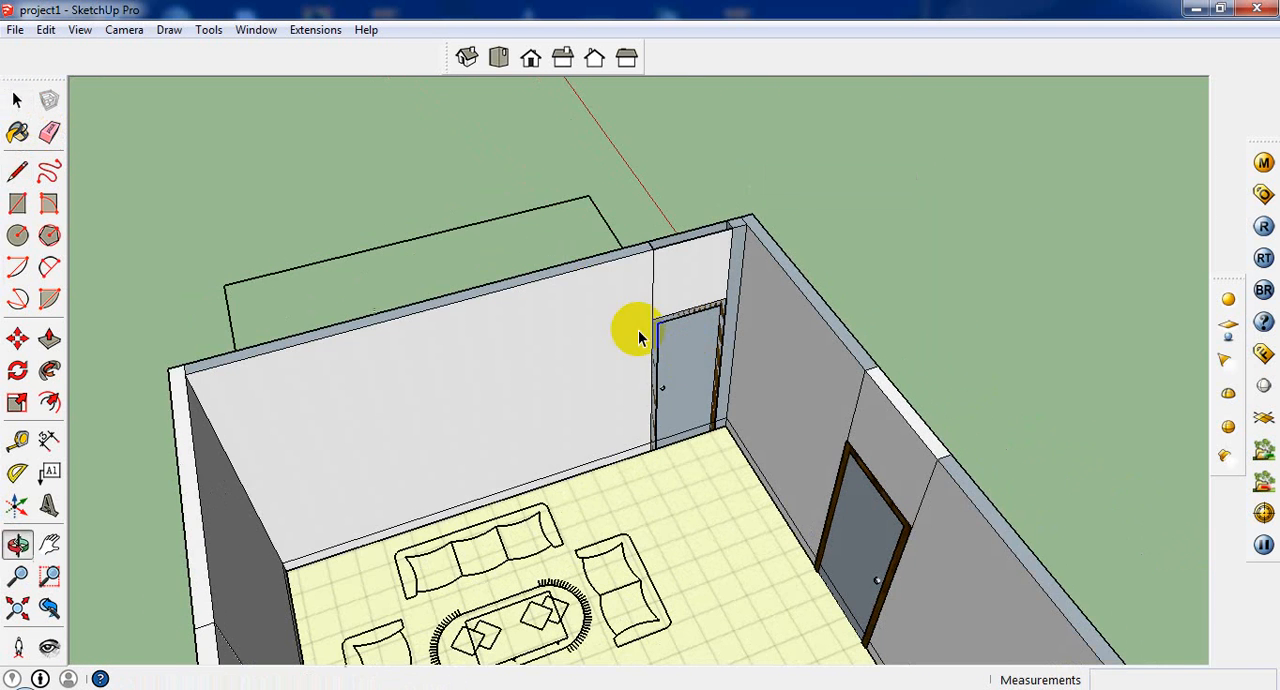
Step: Erase the face covering the corner door and the baseboard strip running across its foot
{"action": "left_click", "coordinate": [691, 357]}
{"action": "scroll", "coordinate": [691, 357], "scroll_direction": "up", "scroll_amount": 4}
{"action": "right_click", "coordinate": [691, 355]}
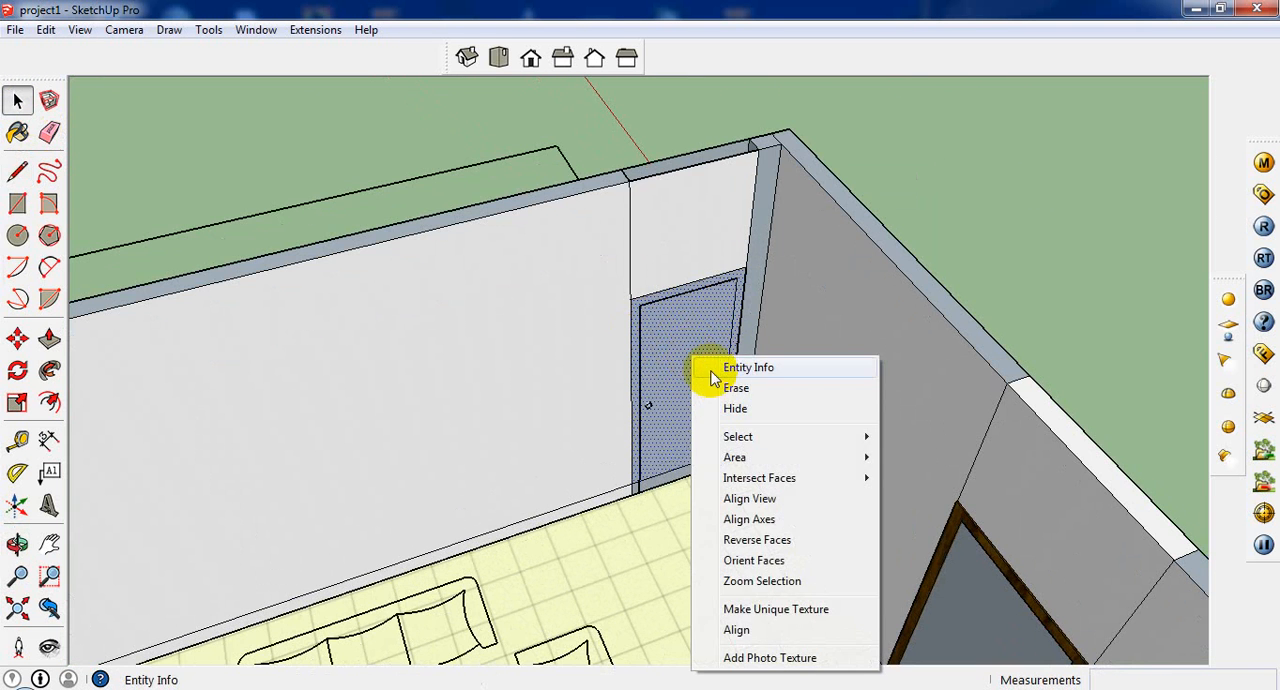
{"action": "left_click", "coordinate": [720, 384]}
{"action": "left_click", "coordinate": [693, 476]}
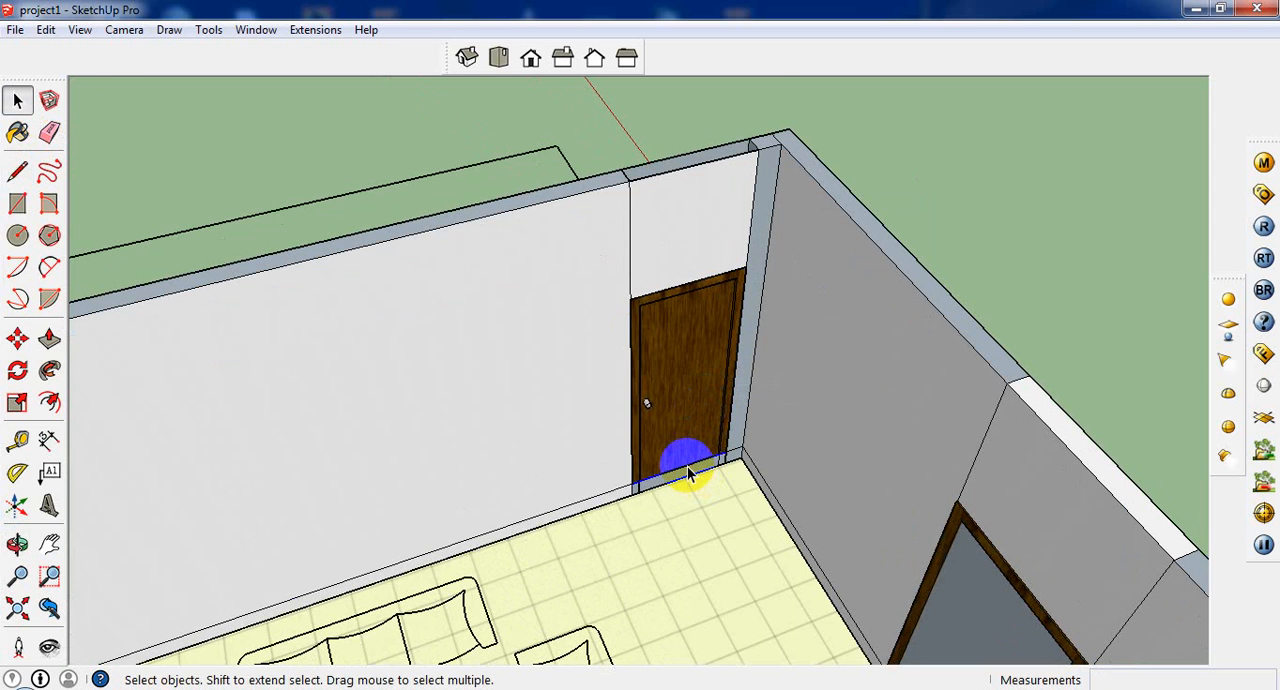
{"action": "scroll", "coordinate": [693, 476], "scroll_direction": "up", "scroll_amount": 3}
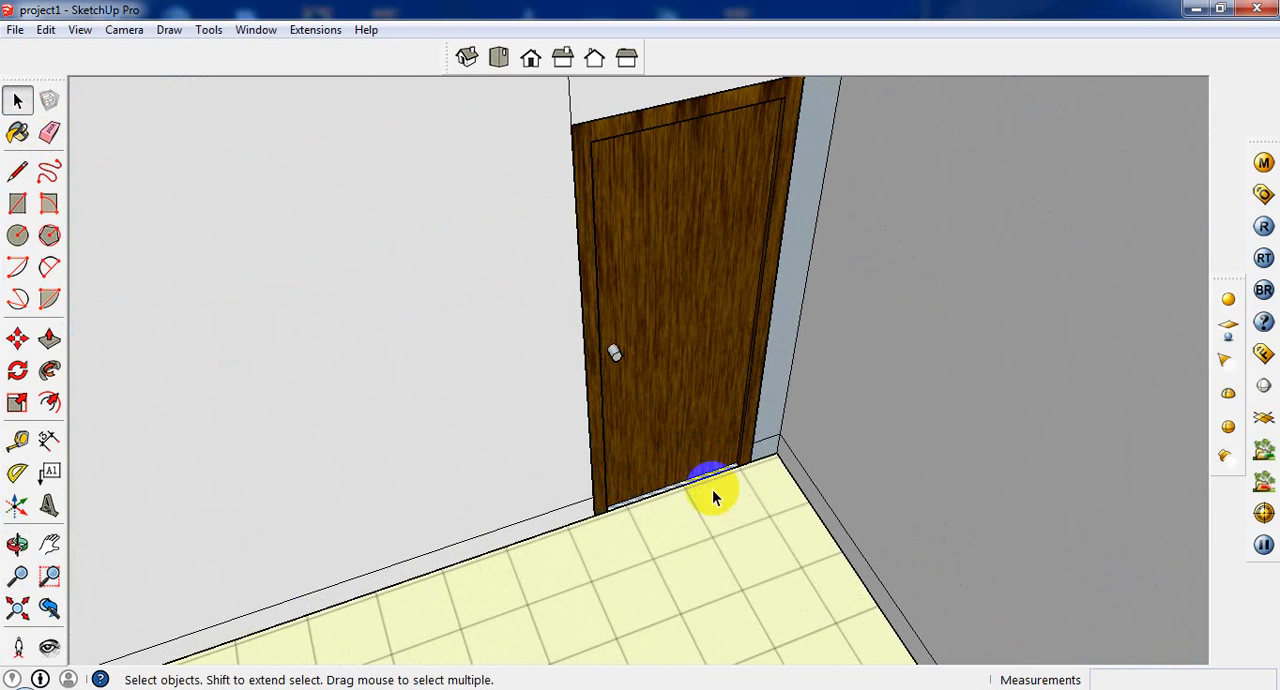
Step: Erase the face covering the side-wall door and the baseboard strip crossing its opening
{"action": "scroll", "coordinate": [752, 460], "scroll_direction": "down", "scroll_amount": 5}
{"action": "middle_click_drag", "start_coordinate": [654, 449], "coordinate": [930, 404]}
{"action": "left_click", "coordinate": [930, 404]}
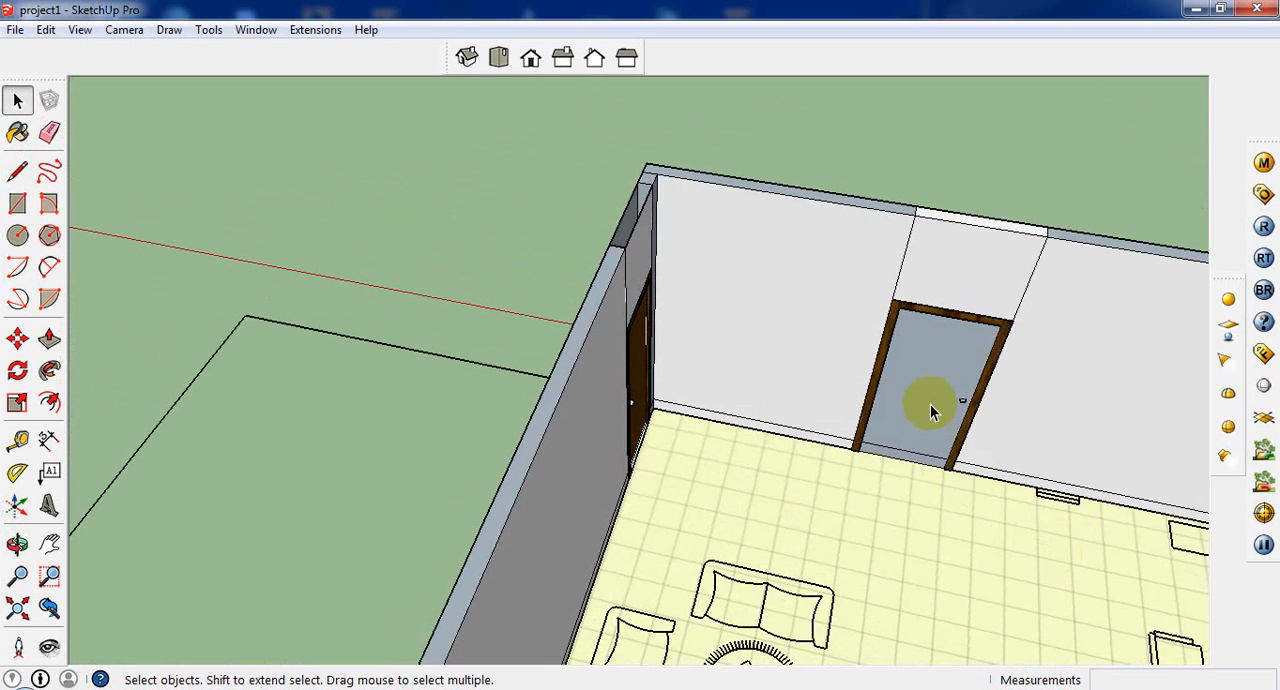
{"action": "key", "text": "Delete"}
{"action": "left_click", "coordinate": [909, 452]}
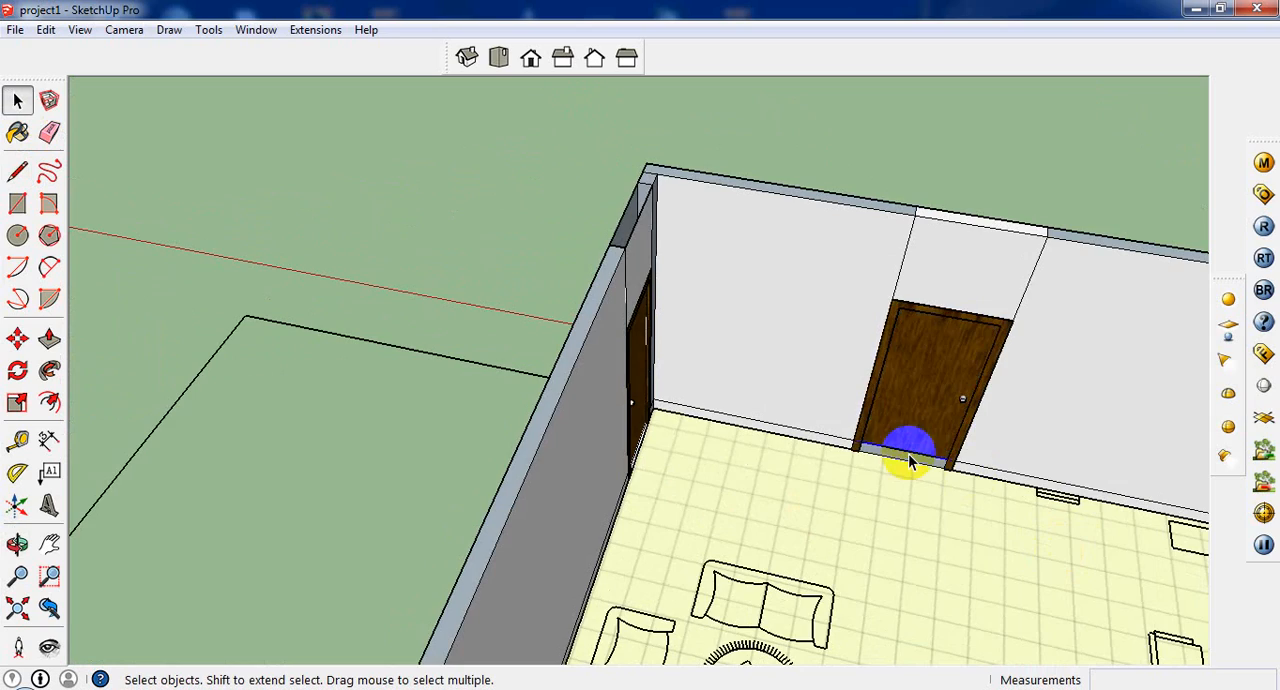
{"action": "key", "text": "Delete"}
Step: Draw the baseboard line around the window-wall column, 2" along one side and on across its front face
{"action": "scroll", "coordinate": [766, 451], "scroll_direction": "down", "scroll_amount": 5}
{"action": "middle_click_drag", "start_coordinate": [723, 449], "coordinate": [1025, 340]}
{"action": "scroll", "coordinate": [800, 235], "scroll_direction": "up", "scroll_amount": 4}
{"action": "scroll", "coordinate": [755, 350], "scroll_direction": "down", "scroll_amount": 3}
{"action": "scroll", "coordinate": [591, 115], "scroll_direction": "up", "scroll_amount": 5}
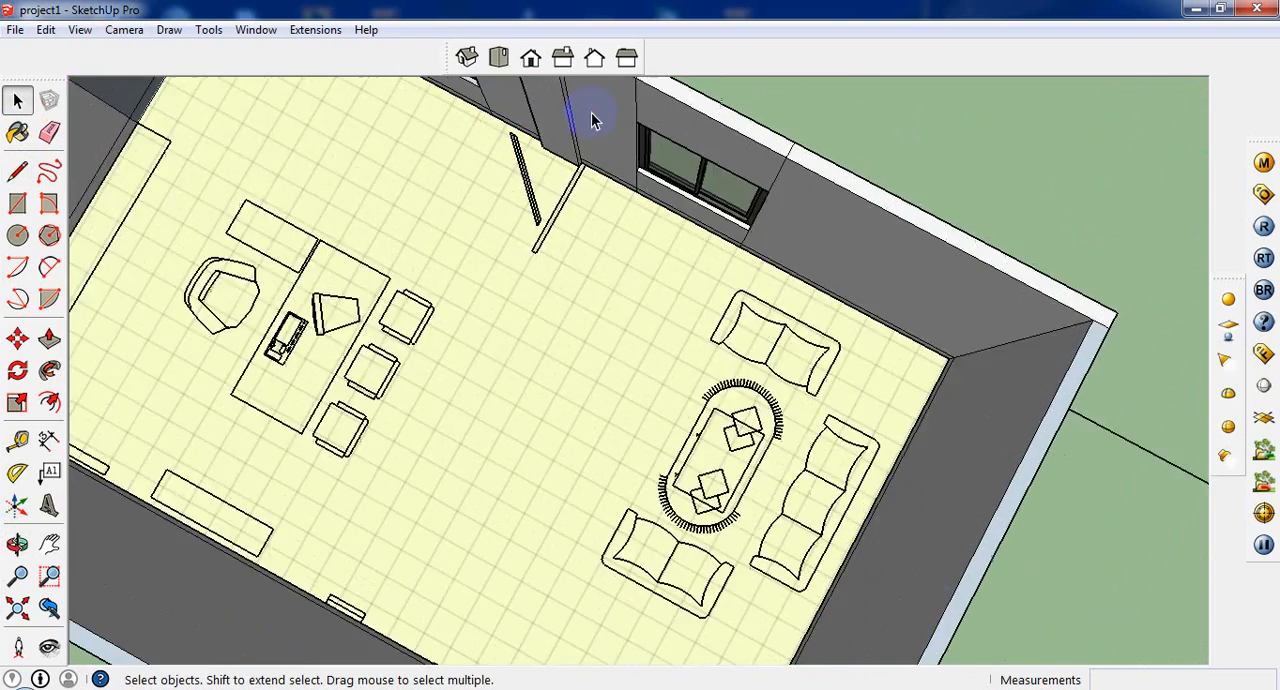
{"action": "scroll", "coordinate": [689, 258], "scroll_direction": "down", "scroll_amount": 5}
{"action": "scroll", "coordinate": [345, 150], "scroll_direction": "up", "scroll_amount": 3}
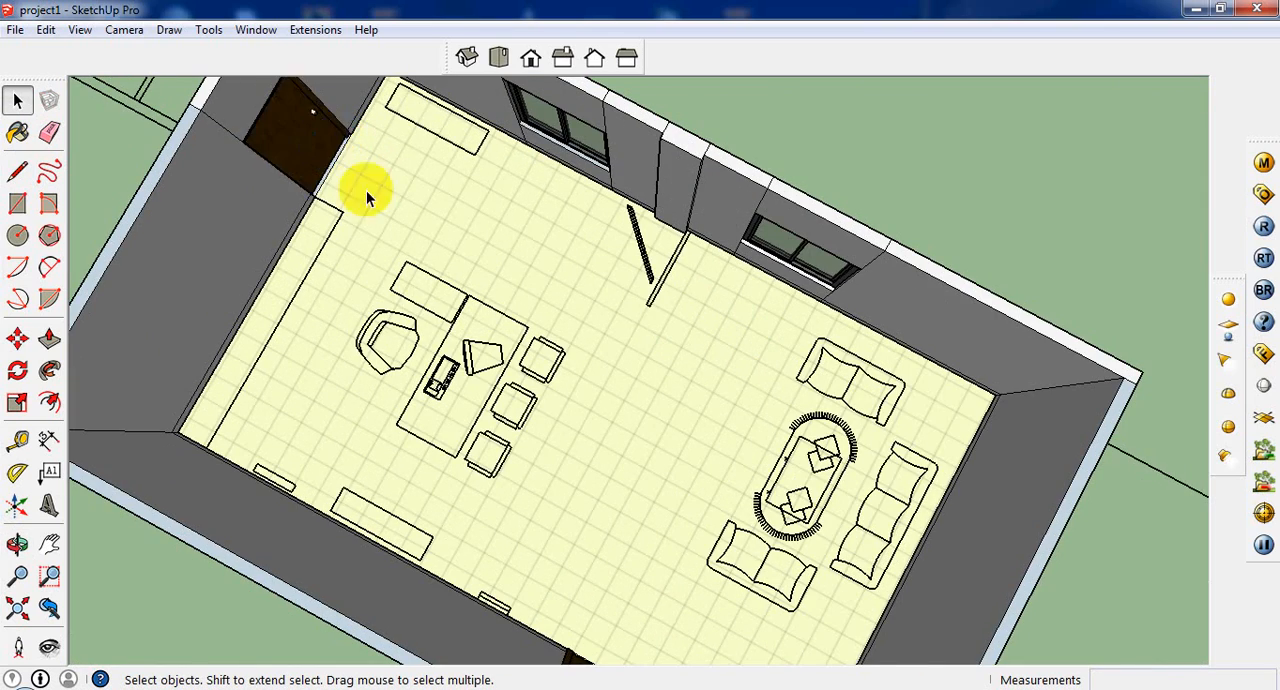
{"action": "middle_click_drag", "start_coordinate": [366, 190], "coordinate": [600, 157]}
{"action": "scroll", "coordinate": [664, 205], "scroll_direction": "up", "scroll_amount": 6}
{"action": "scroll", "coordinate": [703, 274], "scroll_direction": "down", "scroll_amount": 2}
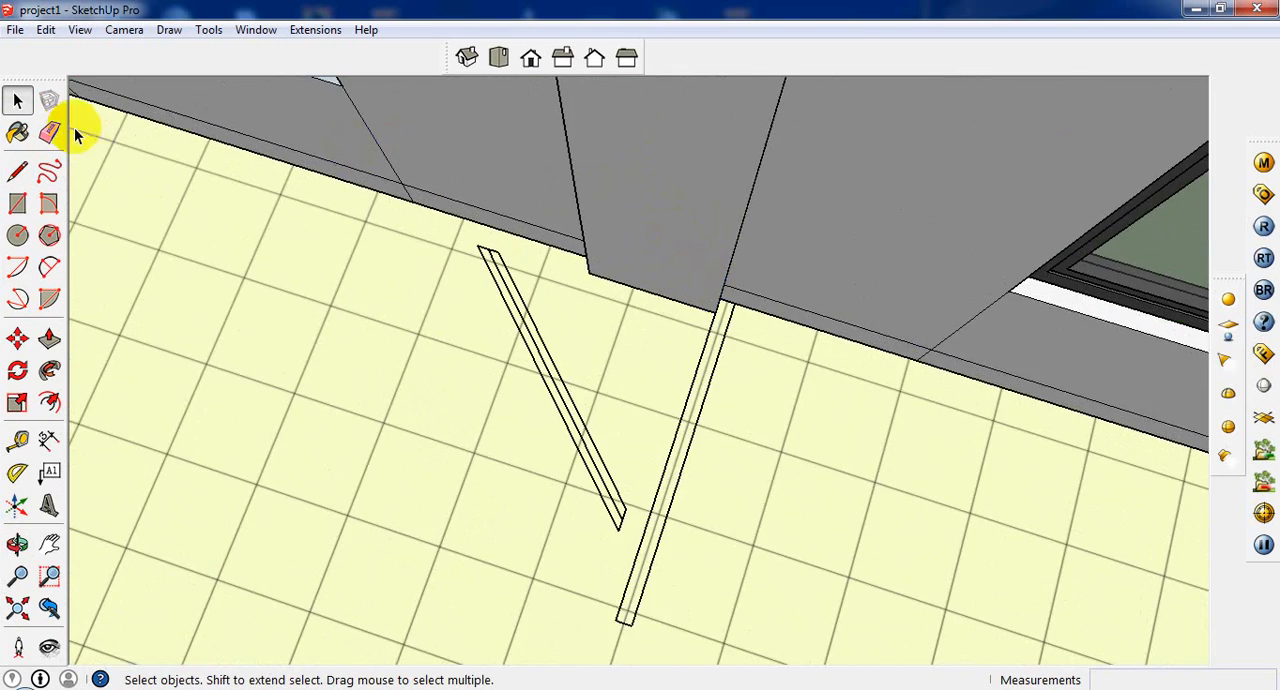
{"action": "left_click", "coordinate": [17, 171]}
{"action": "mouse_move", "coordinate": [606, 291]}
{"action": "middle_mouse_down"}
{"action": "mouse_move", "coordinate": [740, 265]}
{"action": "mouse_move", "coordinate": [776, 340]}
{"action": "middle_mouse_up"}
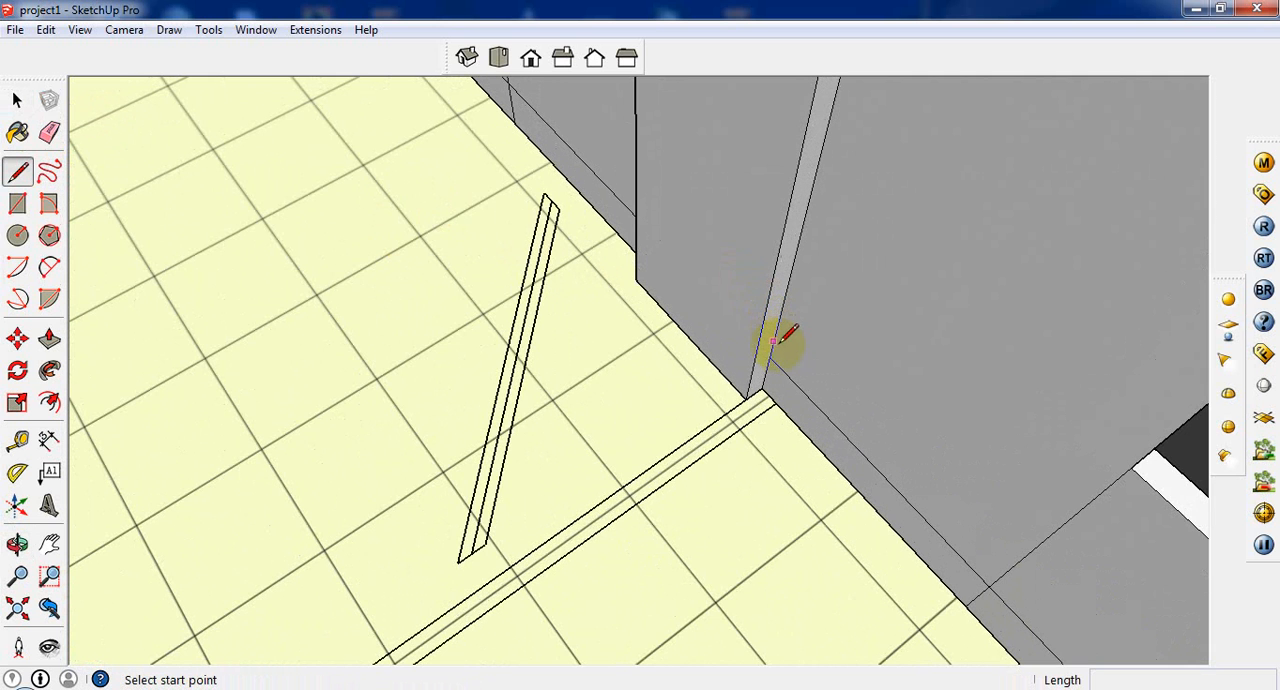
{"action": "left_click", "coordinate": [771, 352]}
{"action": "left_click", "coordinate": [758, 362]}
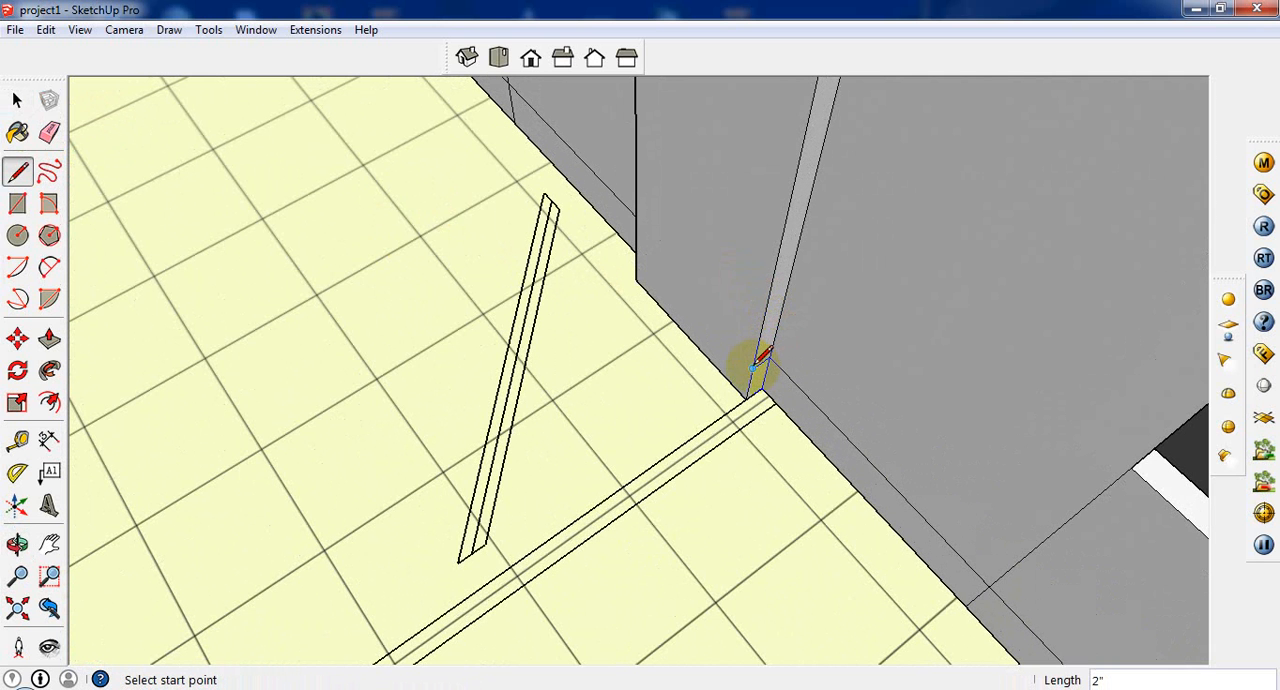
{"action": "left_click", "coordinate": [752, 368]}
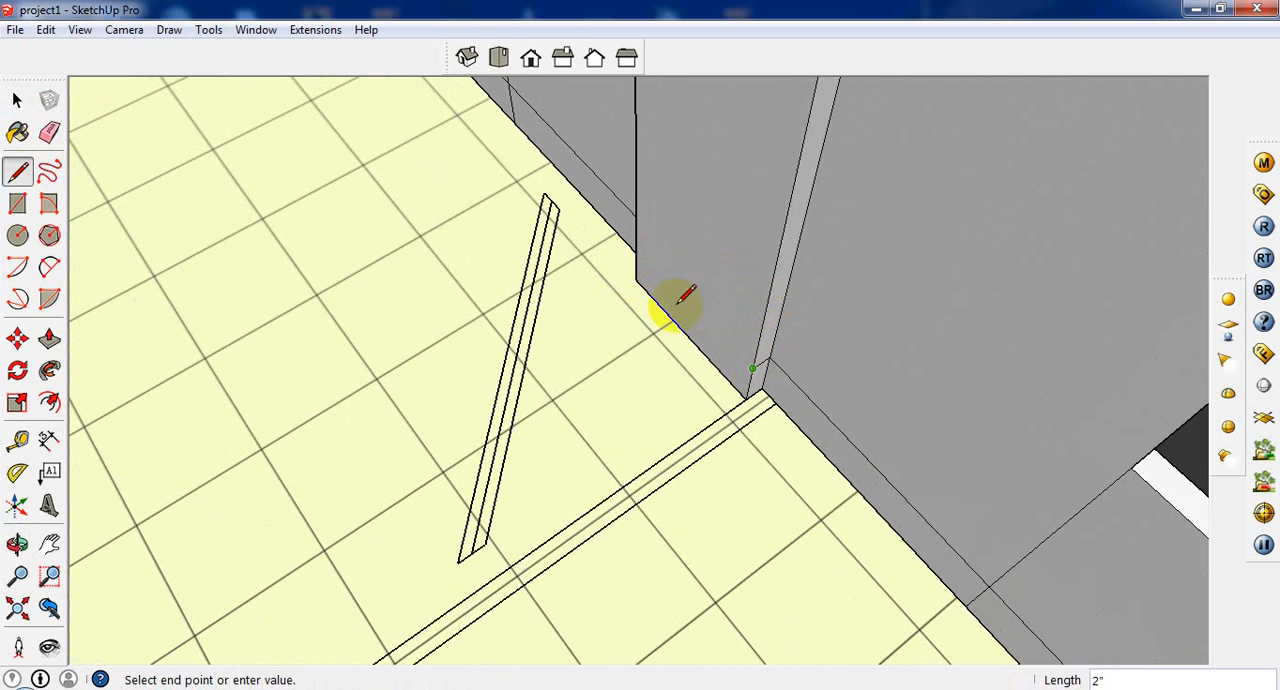
{"action": "left_click", "coordinate": [636, 245]}
Step: Draw the 2" baseboard line across the column's other side
{"action": "mouse_move", "coordinate": [654, 257]}
{"action": "middle_mouse_down"}
{"action": "mouse_move", "coordinate": [1049, 263]}
{"action": "mouse_move", "coordinate": [531, 314]}
{"action": "mouse_move", "coordinate": [819, 276]}
{"action": "mouse_move", "coordinate": [785, 290]}
{"action": "middle_mouse_up"}
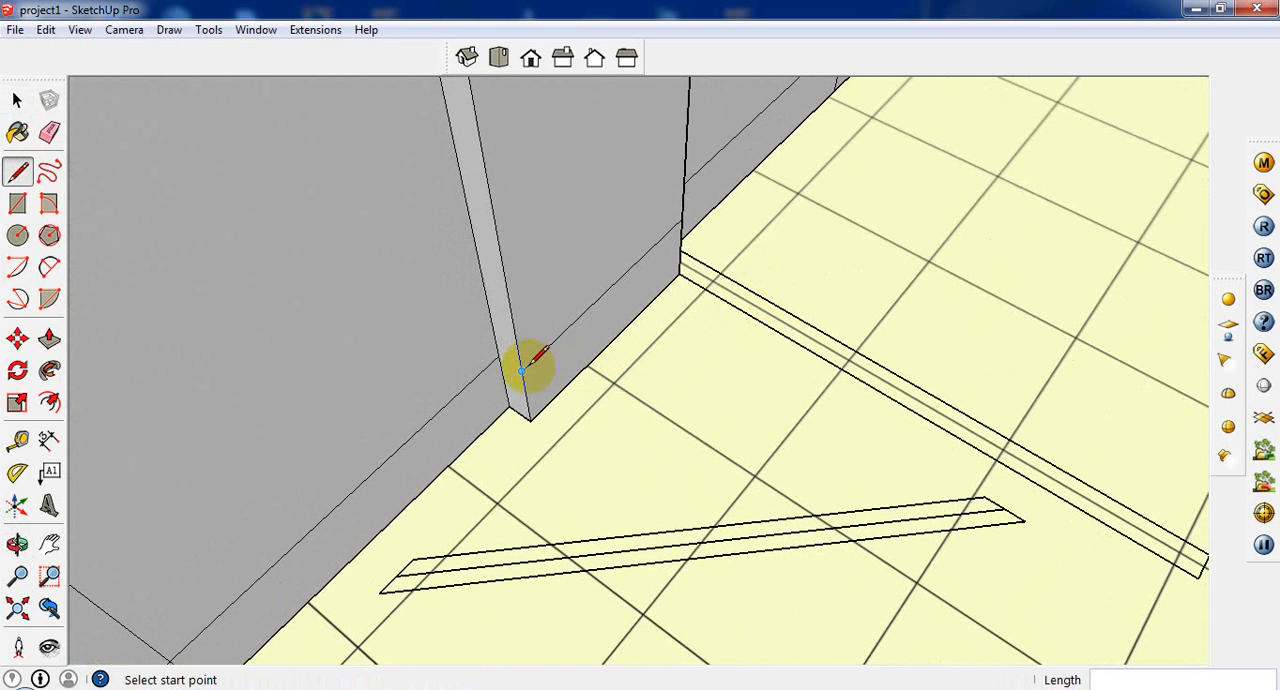
{"action": "left_click", "coordinate": [522, 370]}
{"action": "left_click", "coordinate": [500, 357]}
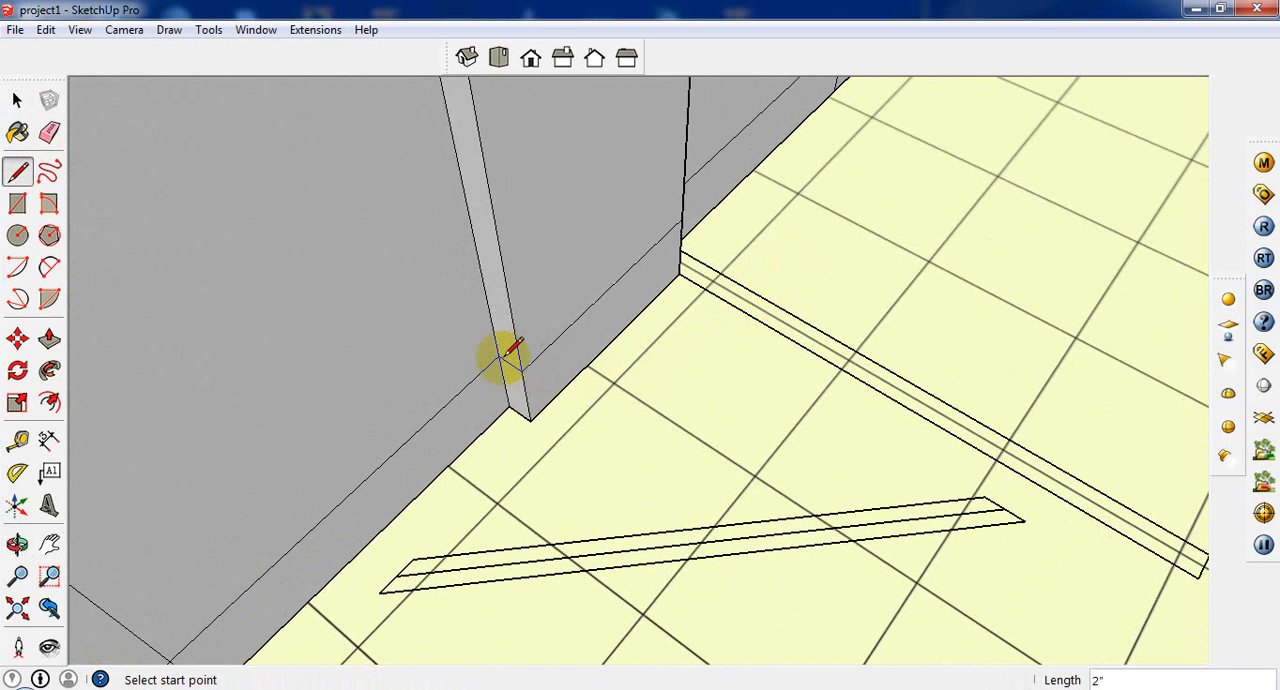
Step: Try to extrude the baseboard strips beside the column by 1/2", then undo the extrusion
{"action": "left_click", "coordinate": [49, 340]}
{"action": "left_click", "coordinate": [429, 436]}
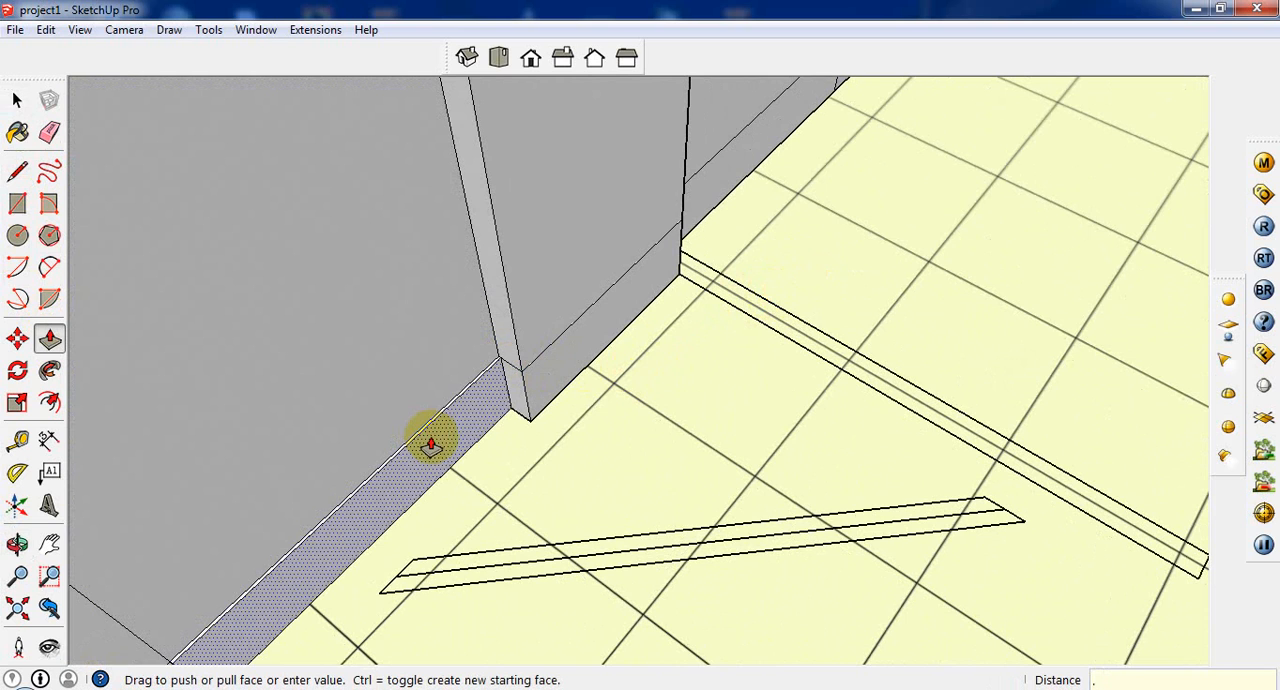
{"action": "type", "text": ".5"}
{"action": "key", "text": "Return"}
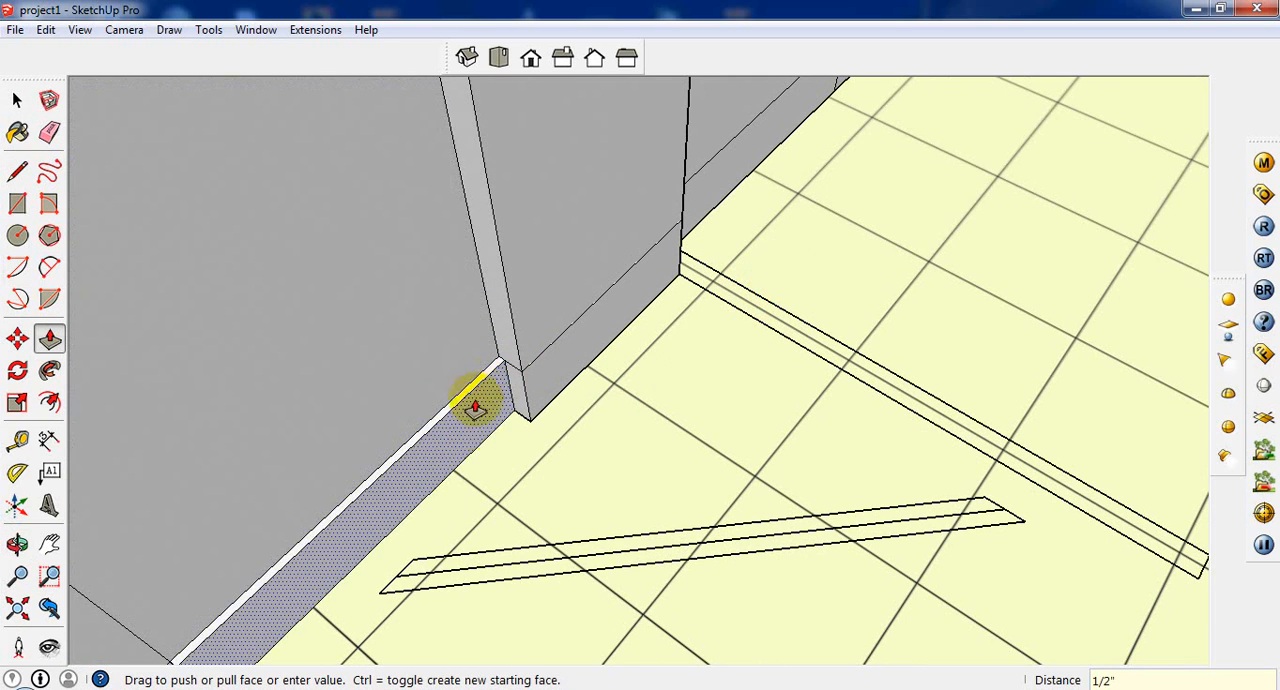
{"action": "middle_click_drag", "start_coordinate": [419, 405], "coordinate": [389, 457]}
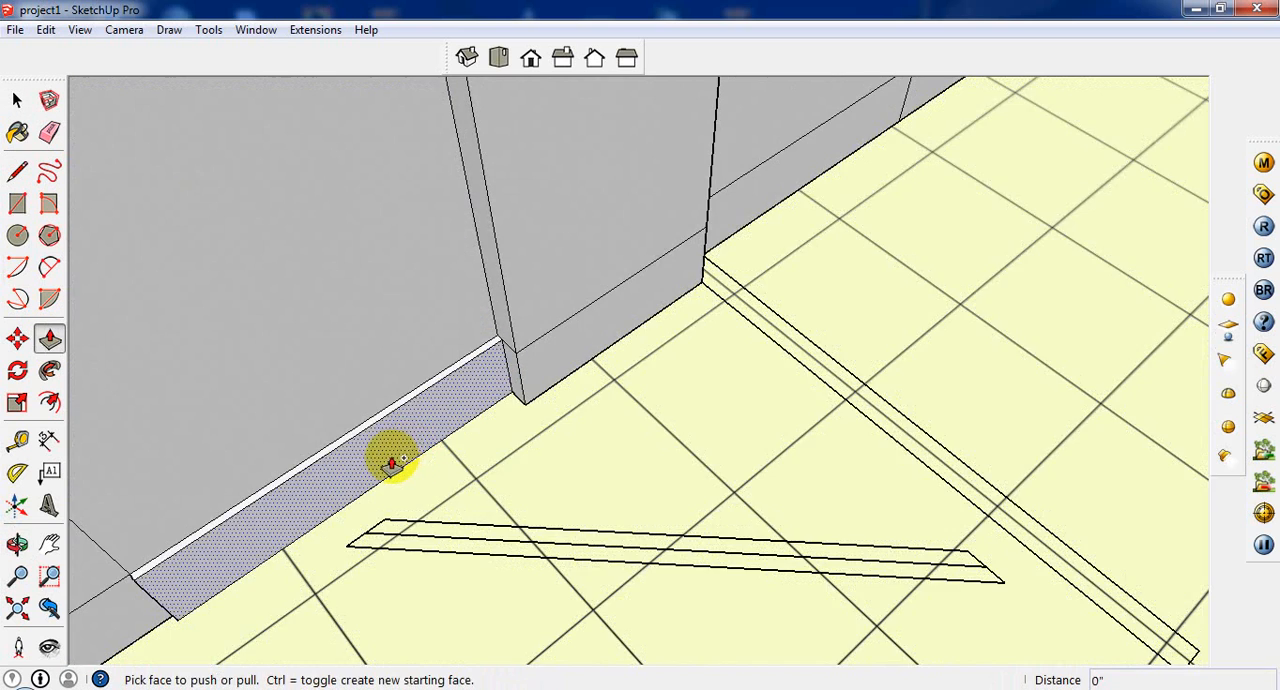
{"action": "left_click", "coordinate": [379, 470]}
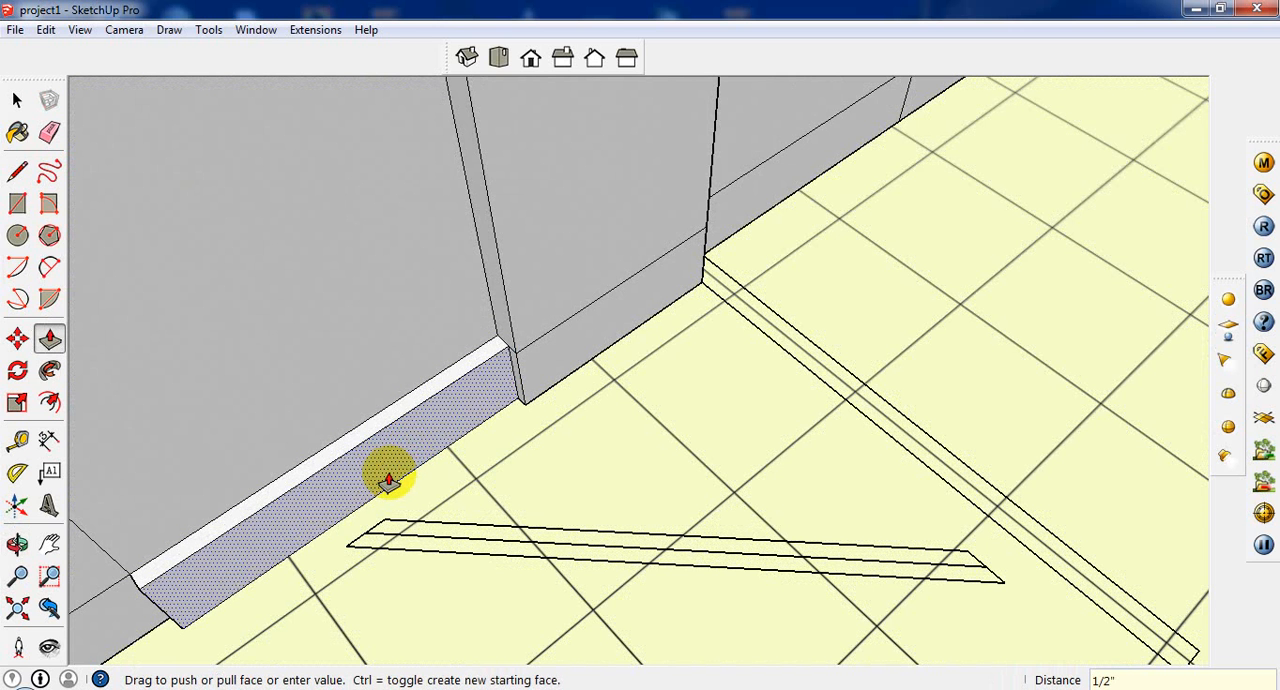
{"action": "left_click", "coordinate": [386, 473]}
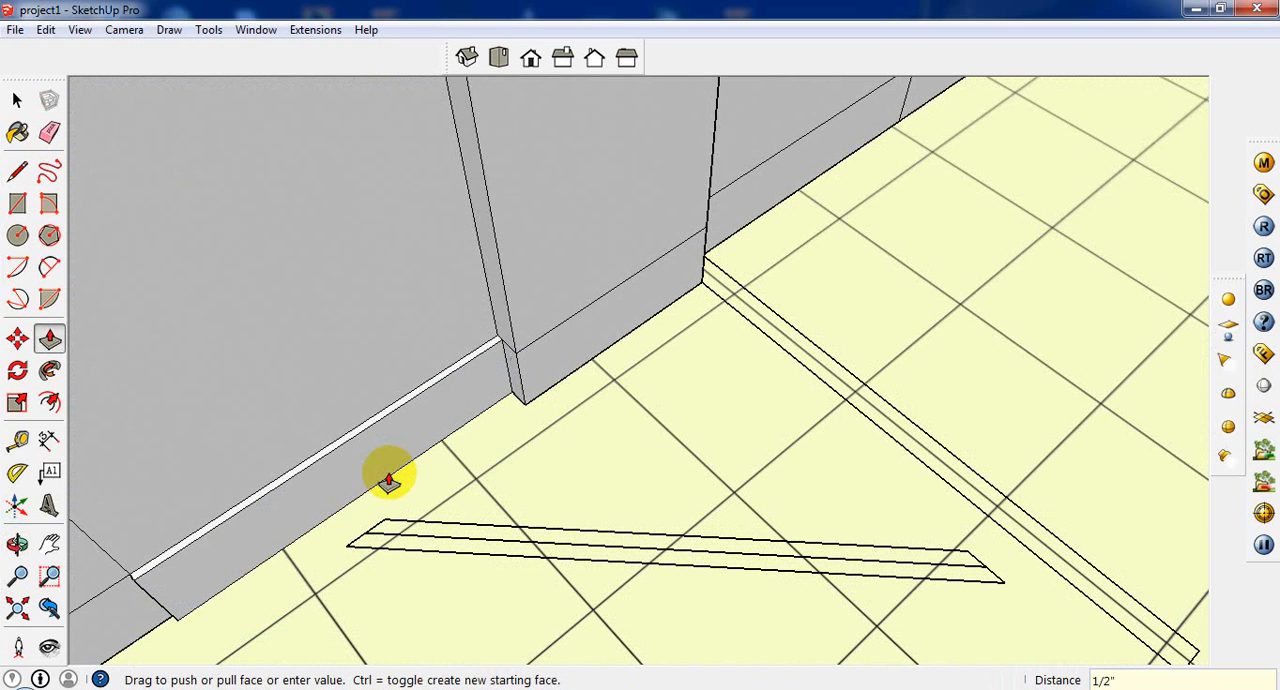
{"action": "double_click", "coordinate": [142, 616]}
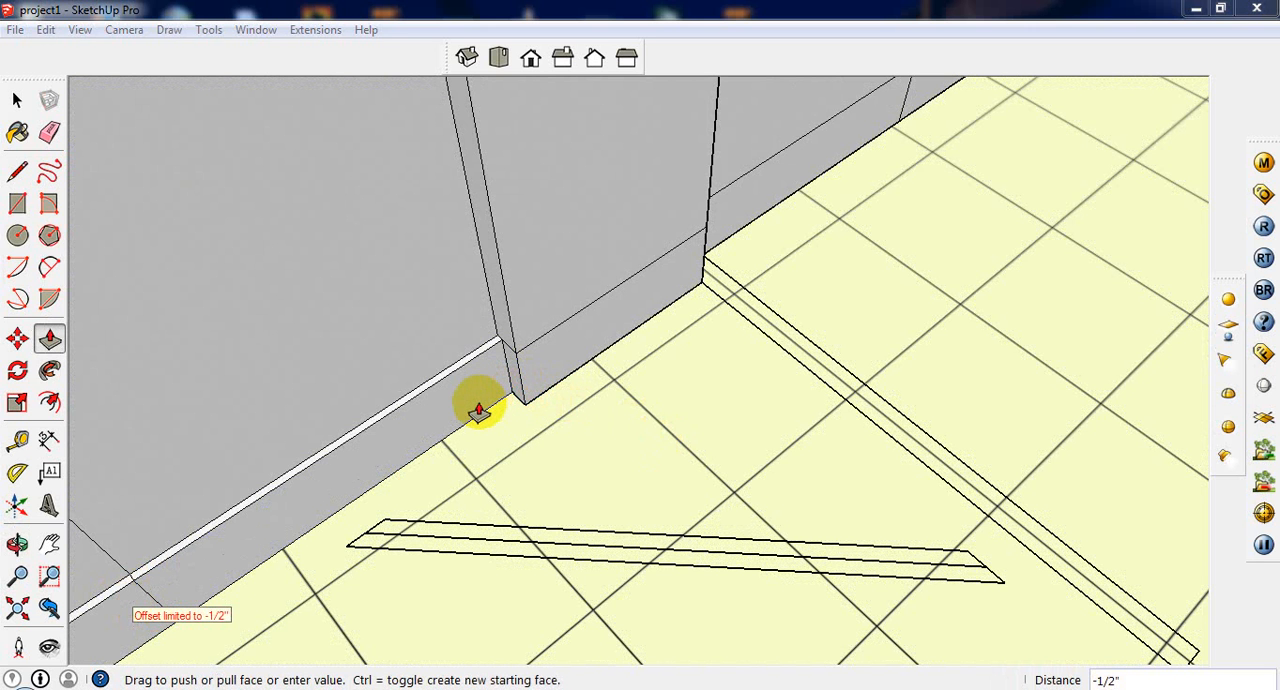
{"action": "left_click", "coordinate": [441, 428]}
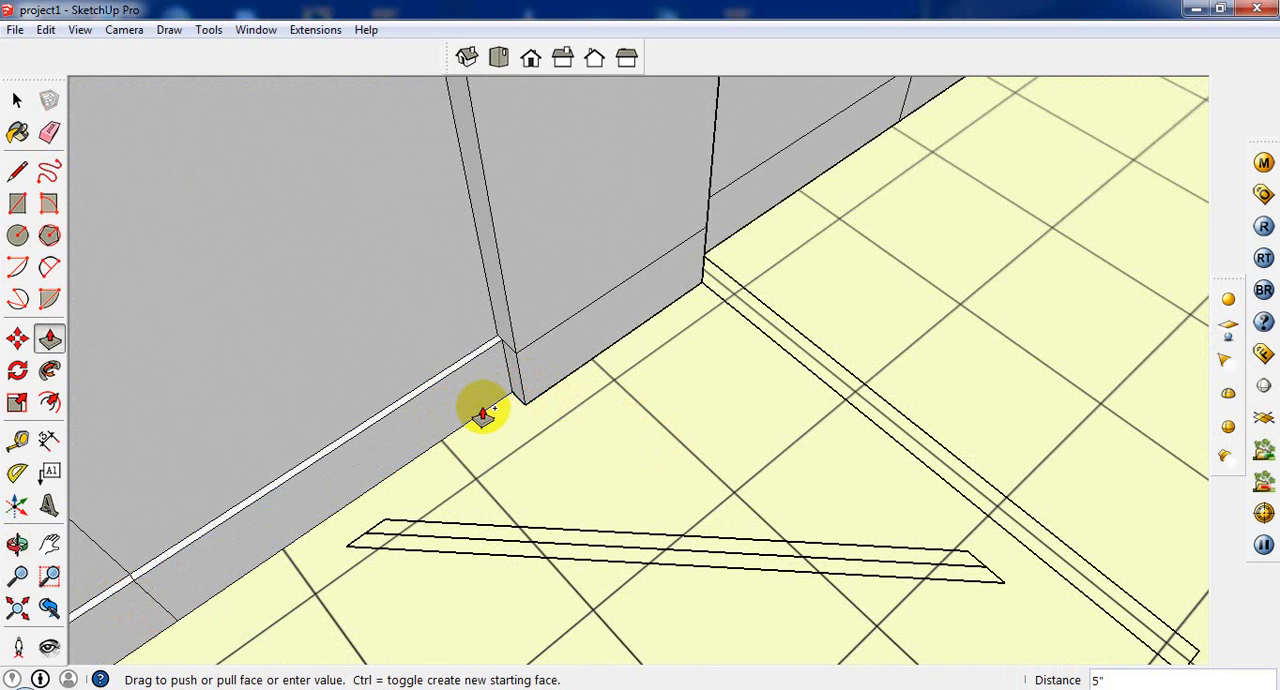
{"action": "middle_click_drag", "start_coordinate": [483, 407], "coordinate": [441, 390]}
{"action": "left_click", "coordinate": [441, 390]}
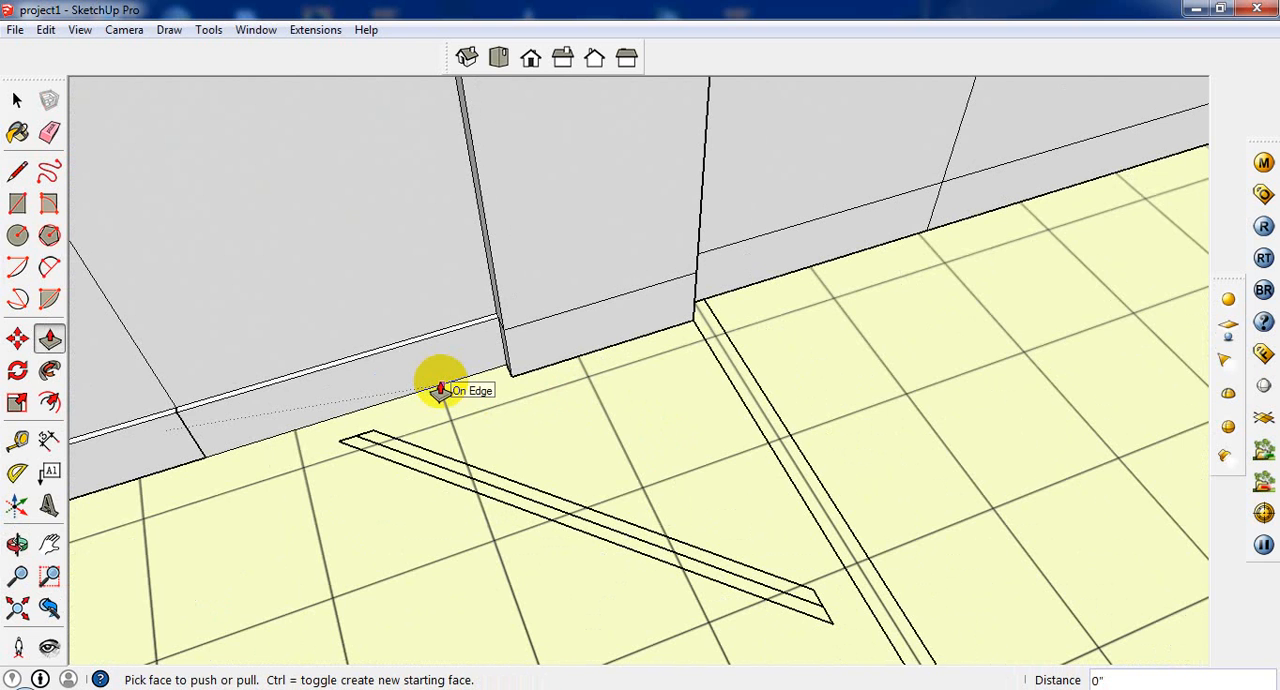
{"action": "key", "text": "ctrl+z"}
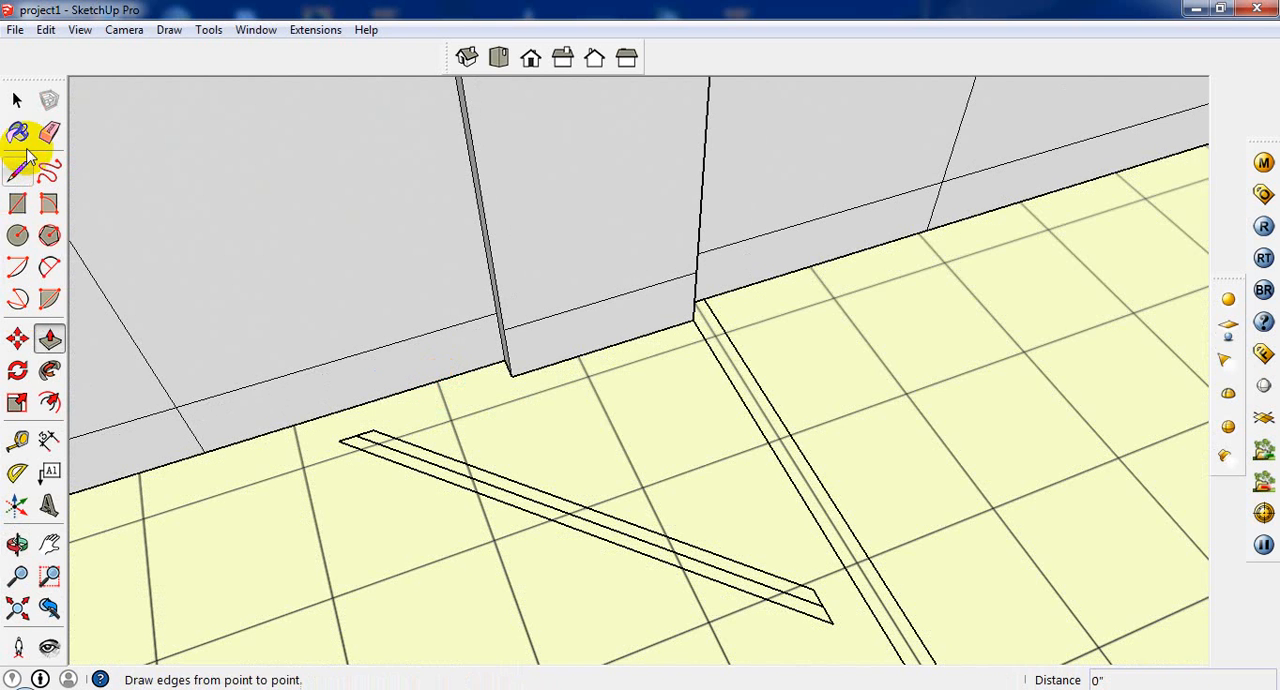
Step: Paint the baseboard strips beside the column and across its front with the pale yellow tile material, Material8
{"action": "left_click", "coordinate": [22, 134]}
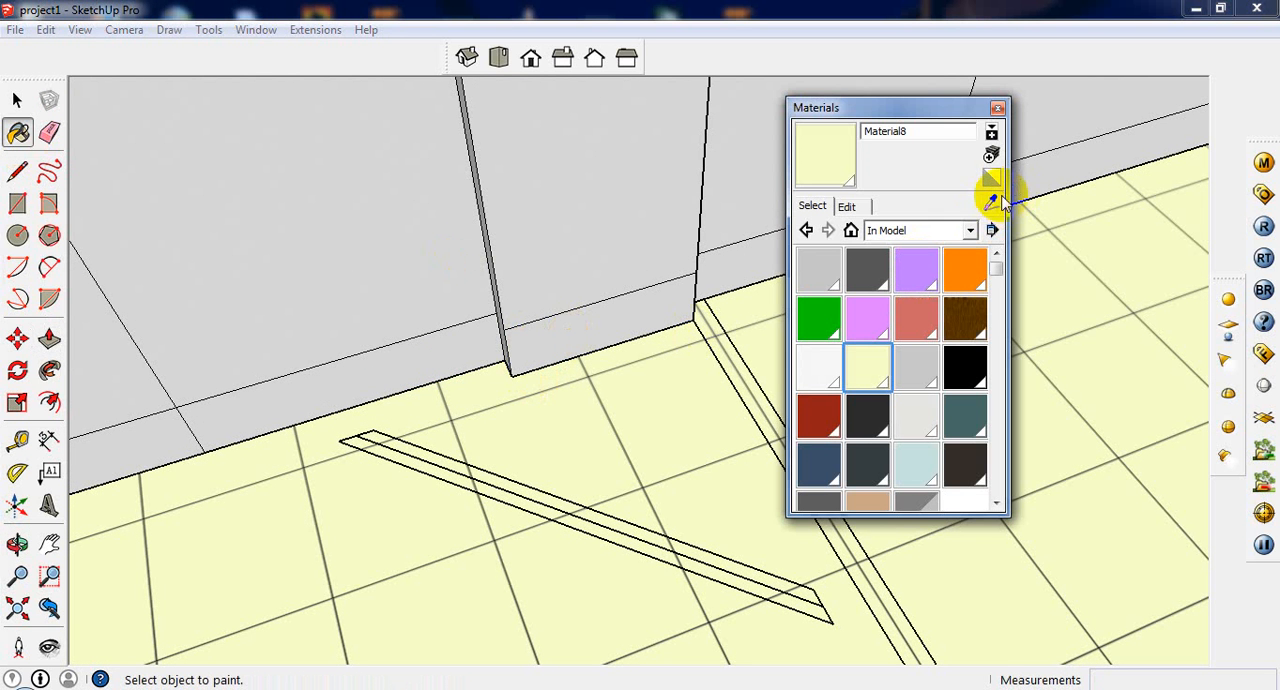
{"action": "left_click", "coordinate": [437, 352]}
{"action": "left_click", "coordinate": [575, 345]}
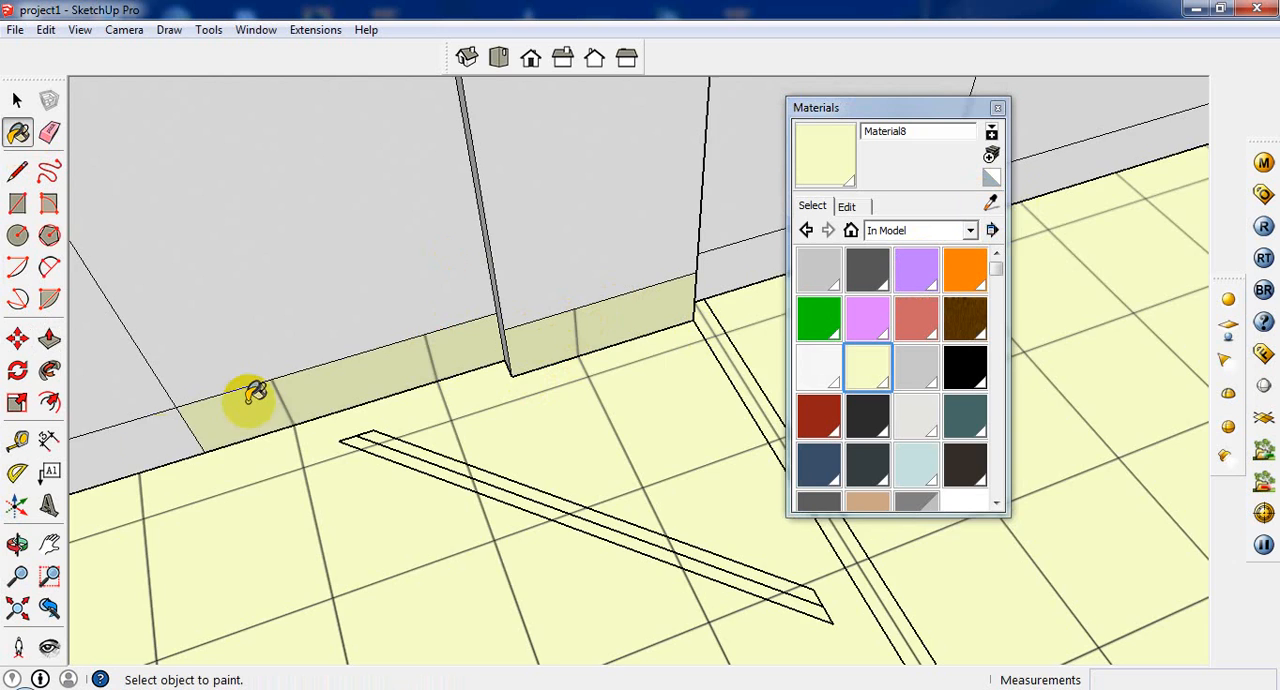
{"action": "scroll", "coordinate": [237, 407], "scroll_direction": "down", "scroll_amount": 2}
{"action": "scroll", "coordinate": [237, 407], "scroll_direction": "down", "scroll_amount": 2}
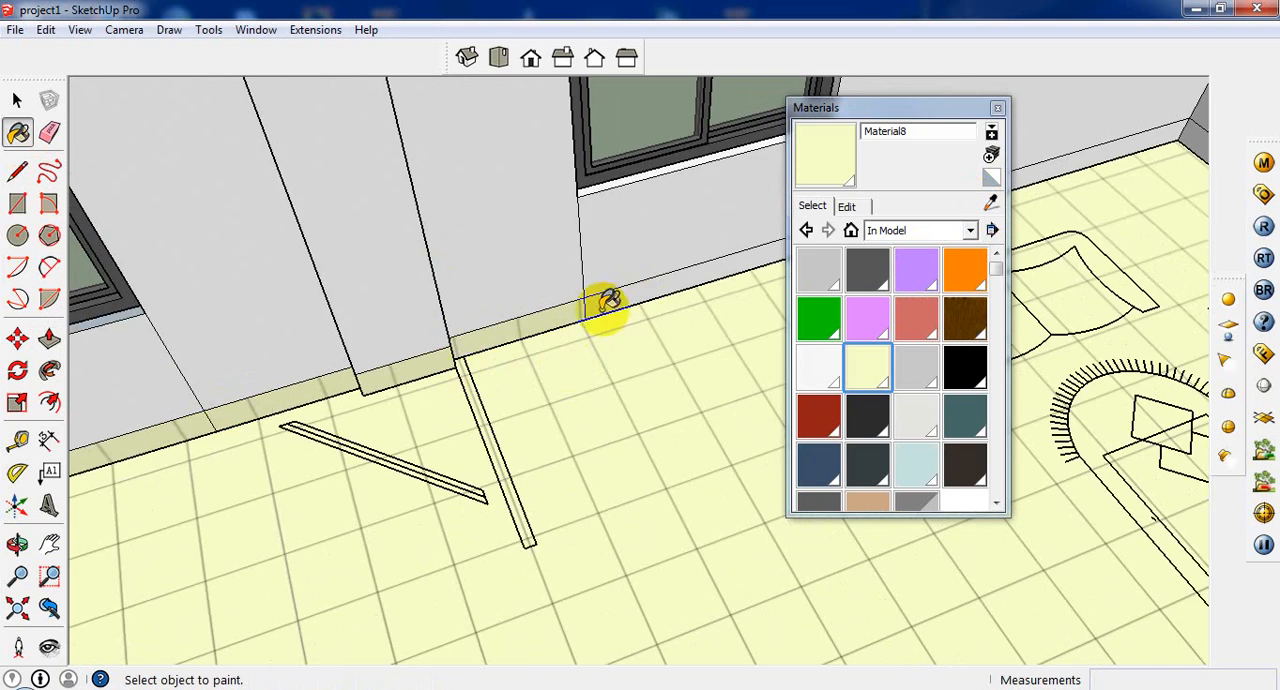
Step: Paint the column's side strip and the window-wall baseboard towards the sofas with the tile material, then close the Materials window
{"action": "mouse_move", "coordinate": [606, 303]}
{"action": "middle_mouse_down"}
{"action": "mouse_move", "coordinate": [366, 271]}
{"action": "mouse_move", "coordinate": [630, 224]}
{"action": "middle_mouse_up"}
{"action": "scroll", "coordinate": [624, 233], "scroll_direction": "up", "scroll_amount": 1}
{"action": "left_click", "coordinate": [669, 233]}
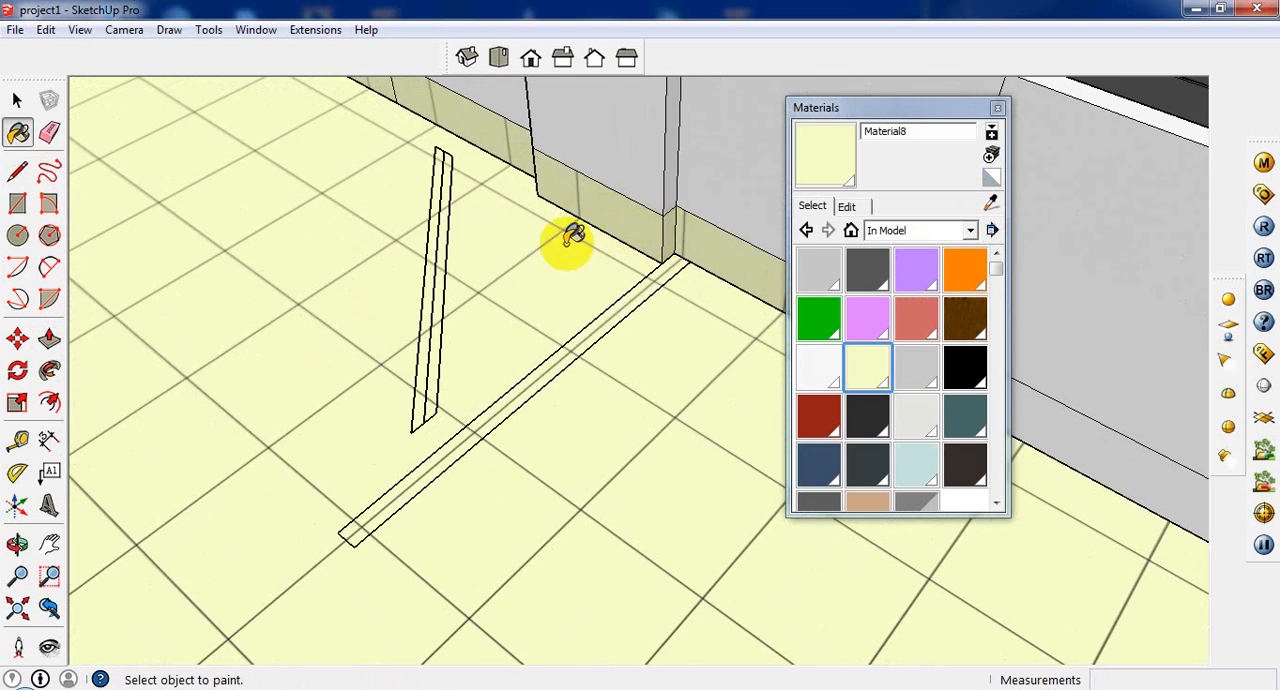
{"action": "scroll", "coordinate": [569, 243], "scroll_direction": "down", "scroll_amount": 5}
{"action": "scroll", "coordinate": [571, 300], "scroll_direction": "down", "scroll_amount": 5}
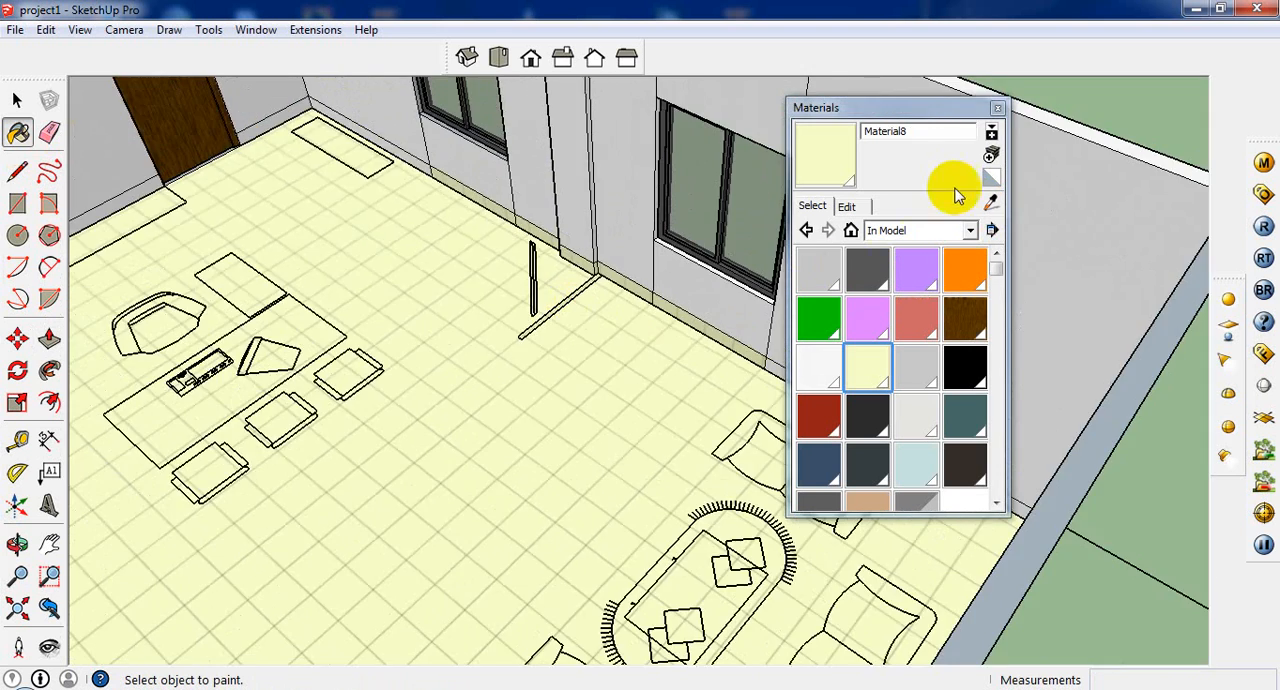
{"action": "left_click", "coordinate": [997, 110]}
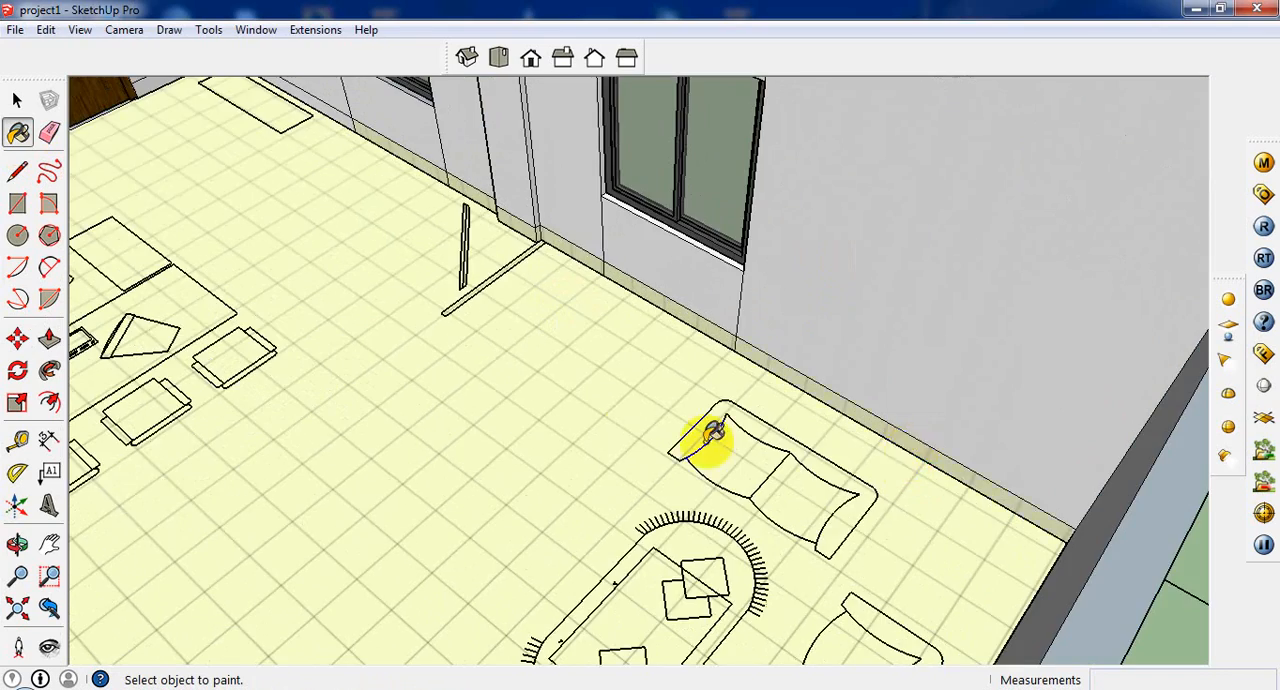
Step: Paint the baseboard along the end wall behind the sofas and the window wall's section beside the cabinet with the tile material
{"action": "scroll", "coordinate": [711, 437], "scroll_direction": "down", "scroll_amount": 3}
{"action": "middle_click_drag", "start_coordinate": [666, 437], "coordinate": [929, 414]}
{"action": "scroll", "coordinate": [1029, 354], "scroll_direction": "up", "scroll_amount": 5}
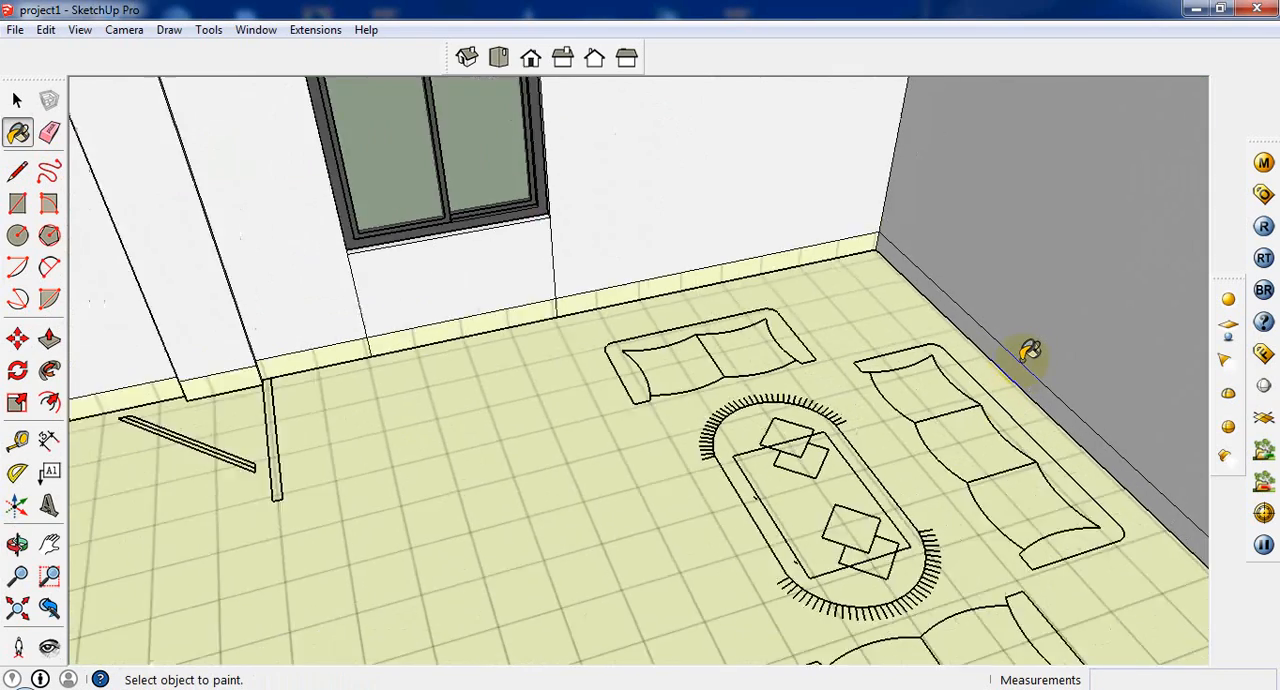
{"action": "scroll", "coordinate": [1026, 355], "scroll_direction": "down", "scroll_amount": 6}
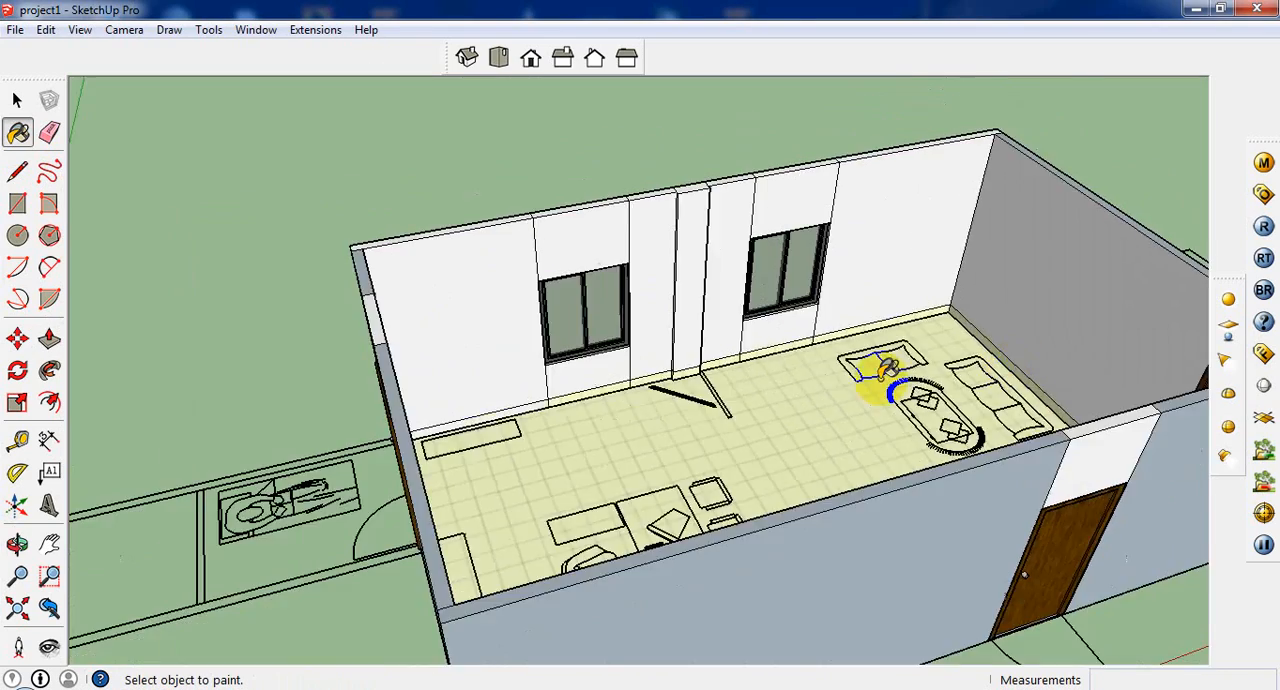
{"action": "scroll", "coordinate": [471, 406], "scroll_direction": "up", "scroll_amount": 6}
{"action": "left_click", "coordinate": [336, 440]}
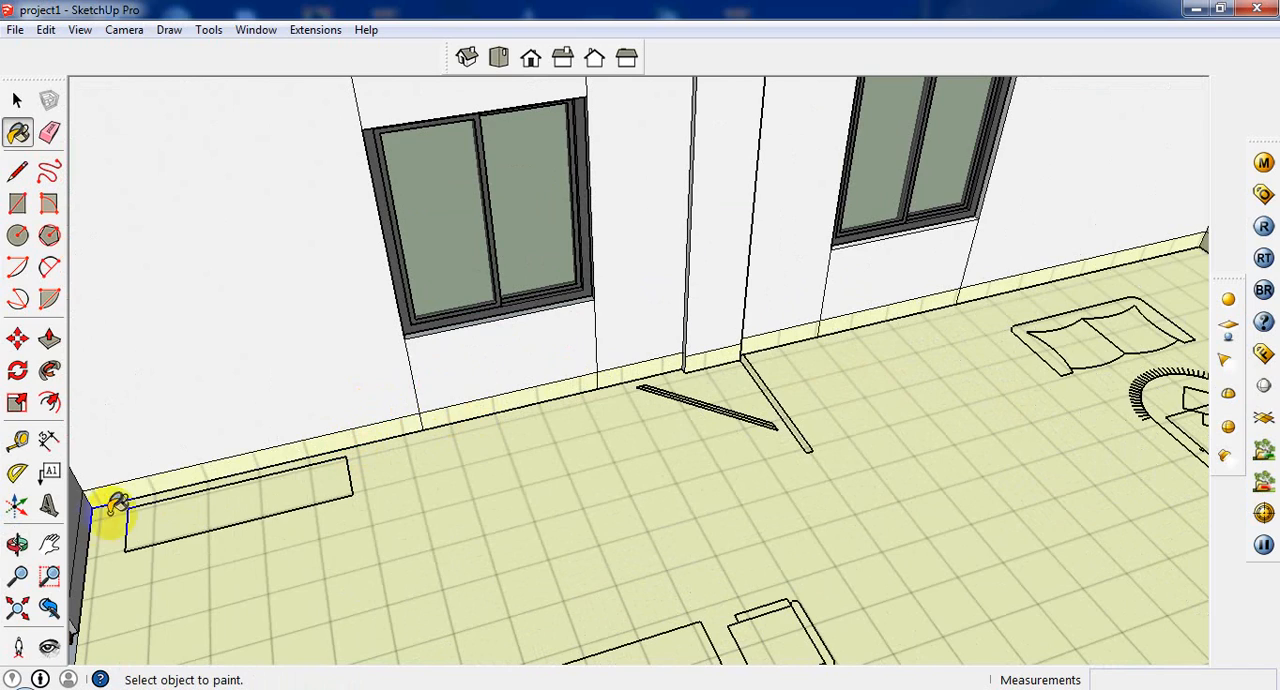
Step: Paint the baseboard strips in the corner between the two doors and along the side wall past the door with the tile material
{"action": "scroll", "coordinate": [480, 371], "scroll_direction": "down", "scroll_amount": 5}
{"action": "middle_click_drag", "start_coordinate": [480, 371], "coordinate": [886, 234]}
{"action": "scroll", "coordinate": [660, 282], "scroll_direction": "up", "scroll_amount": 5}
{"action": "middle_click_drag", "start_coordinate": [660, 282], "coordinate": [600, 177]}
{"action": "scroll", "coordinate": [547, 220], "scroll_direction": "up", "scroll_amount": 3}
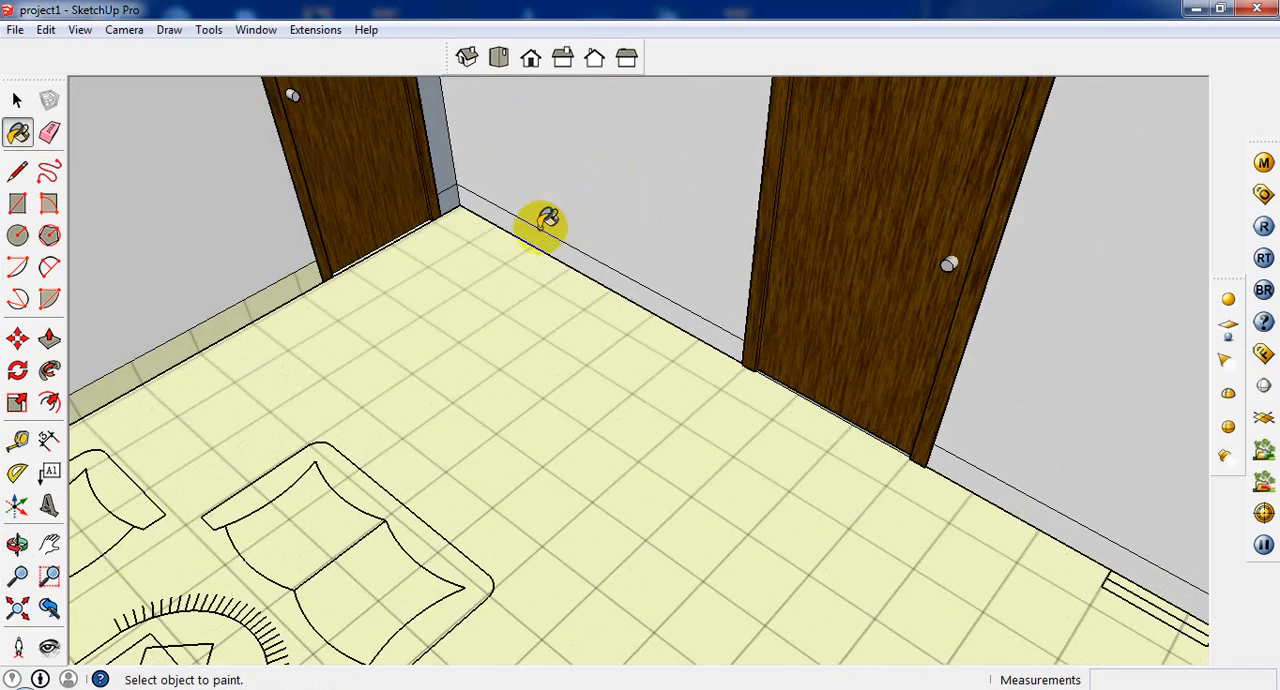
{"action": "left_click", "coordinate": [452, 192]}
{"action": "left_click", "coordinate": [945, 452]}
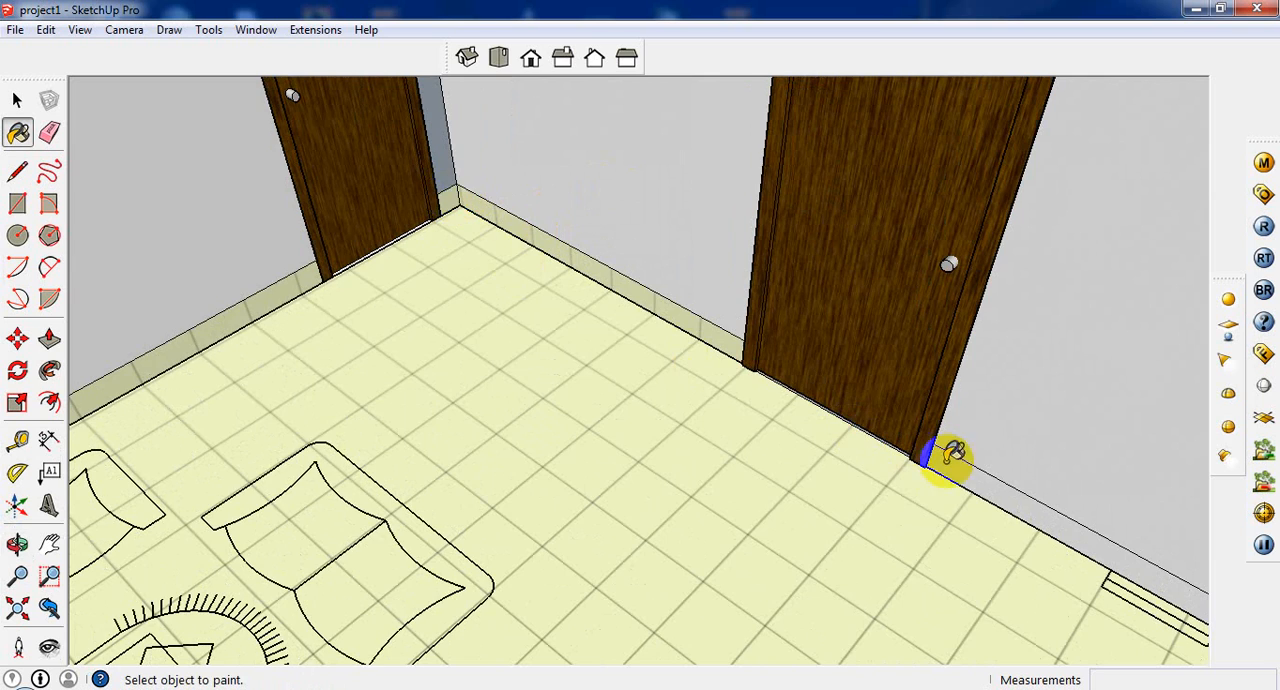
{"action": "left_click", "coordinate": [820, 410]}
Step: Paint the baseboard along the end wall behind the office desk with the tile material
{"action": "scroll", "coordinate": [586, 380], "scroll_direction": "down", "scroll_amount": 6}
{"action": "middle_click_drag", "start_coordinate": [557, 400], "coordinate": [960, 432]}
{"action": "scroll", "coordinate": [960, 432], "scroll_direction": "up", "scroll_amount": 4}
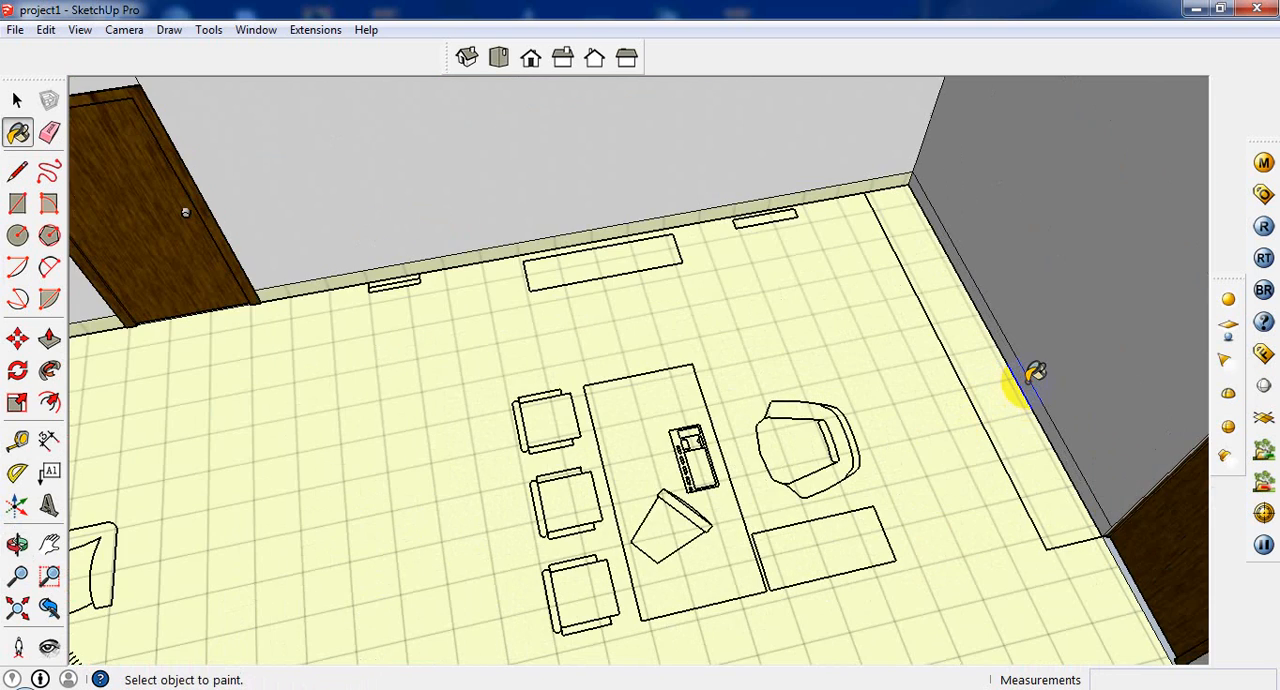
{"action": "scroll", "coordinate": [1035, 373], "scroll_direction": "up", "scroll_amount": 1}
{"action": "scroll", "coordinate": [1020, 390], "scroll_direction": "down", "scroll_amount": 3}
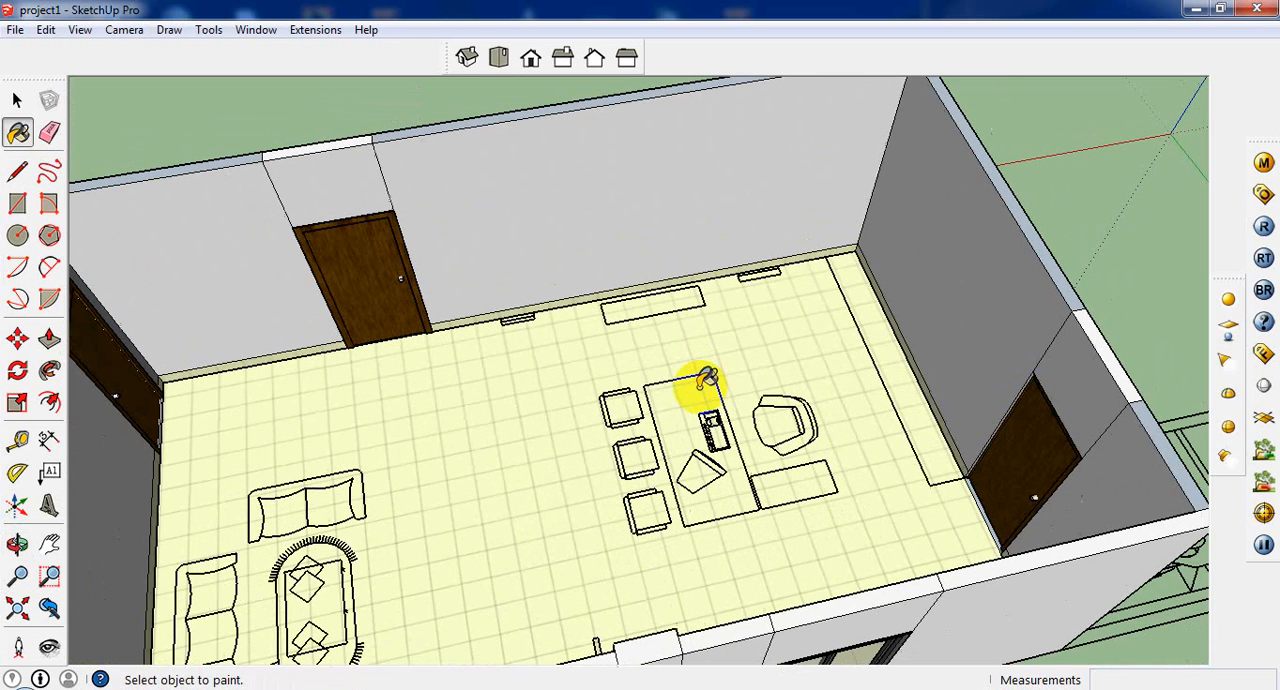